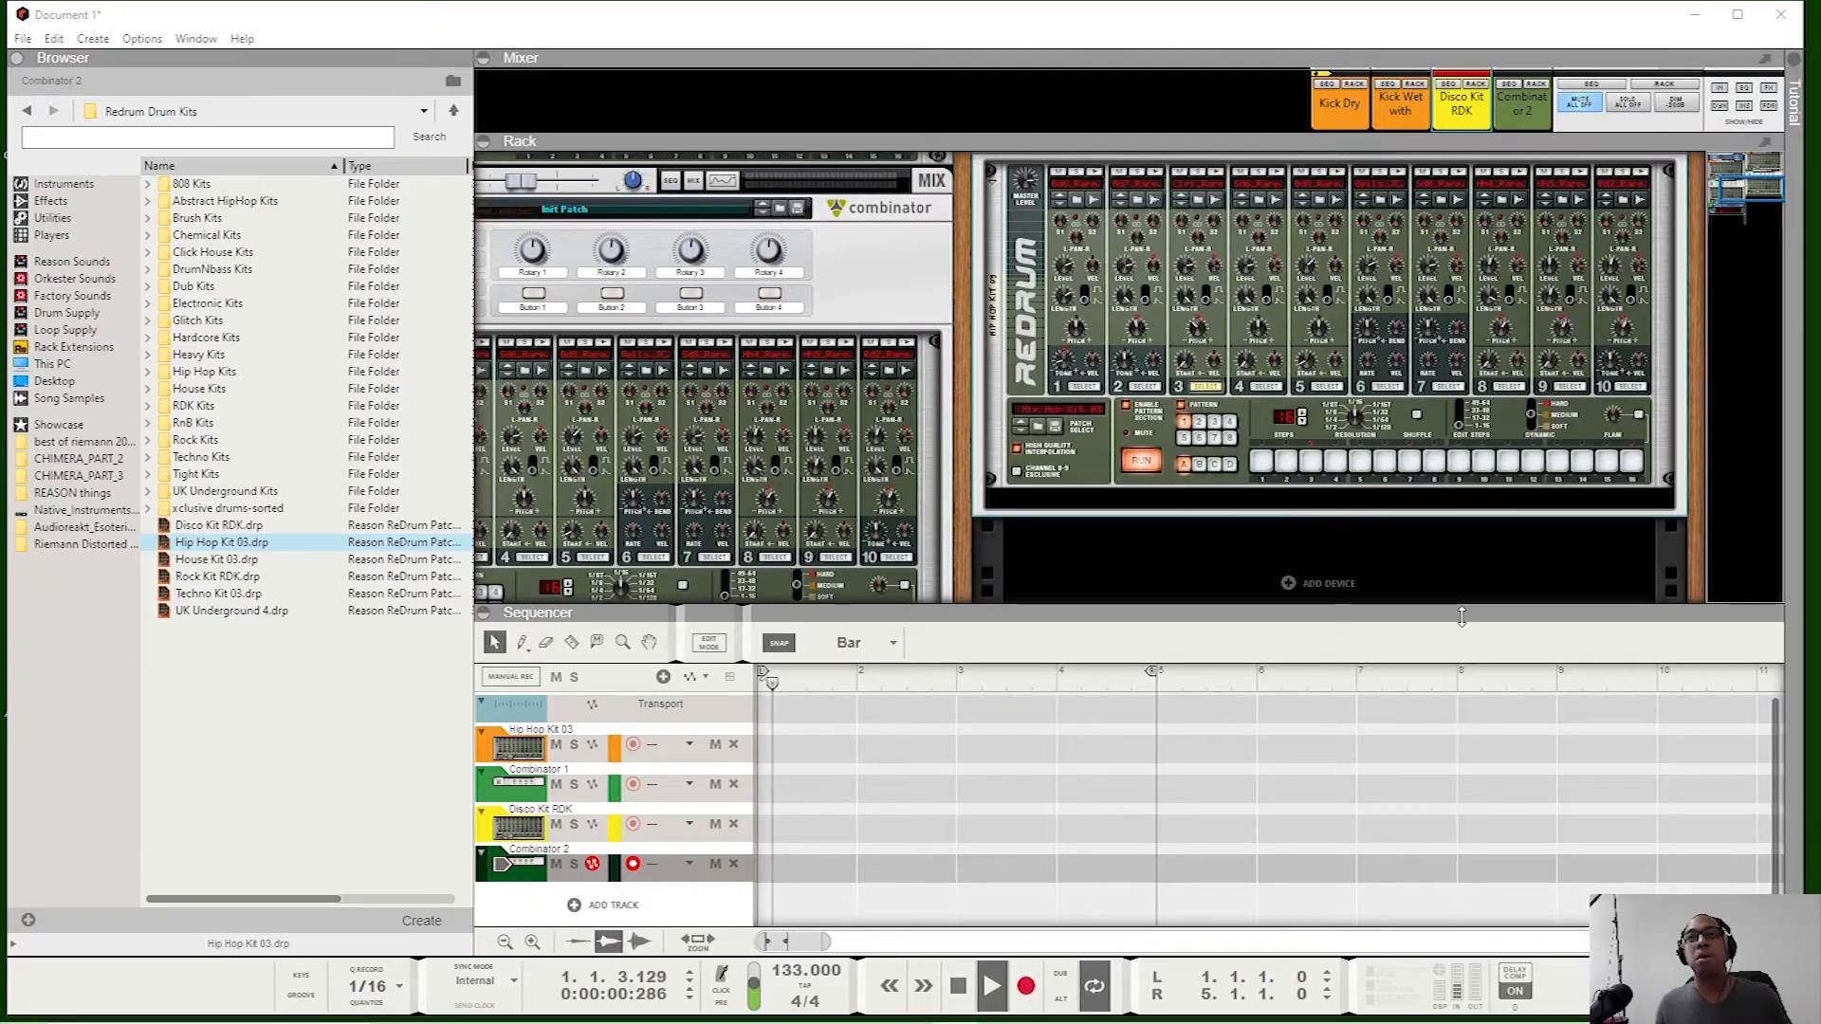
# Step: Enlarge the rack area slightly by lowering the sequencer's upper edge, and stop playback with the empty Redrum in view
pyautogui.moveTo(1462, 616); pyautogui.dragTo(1461, 635)
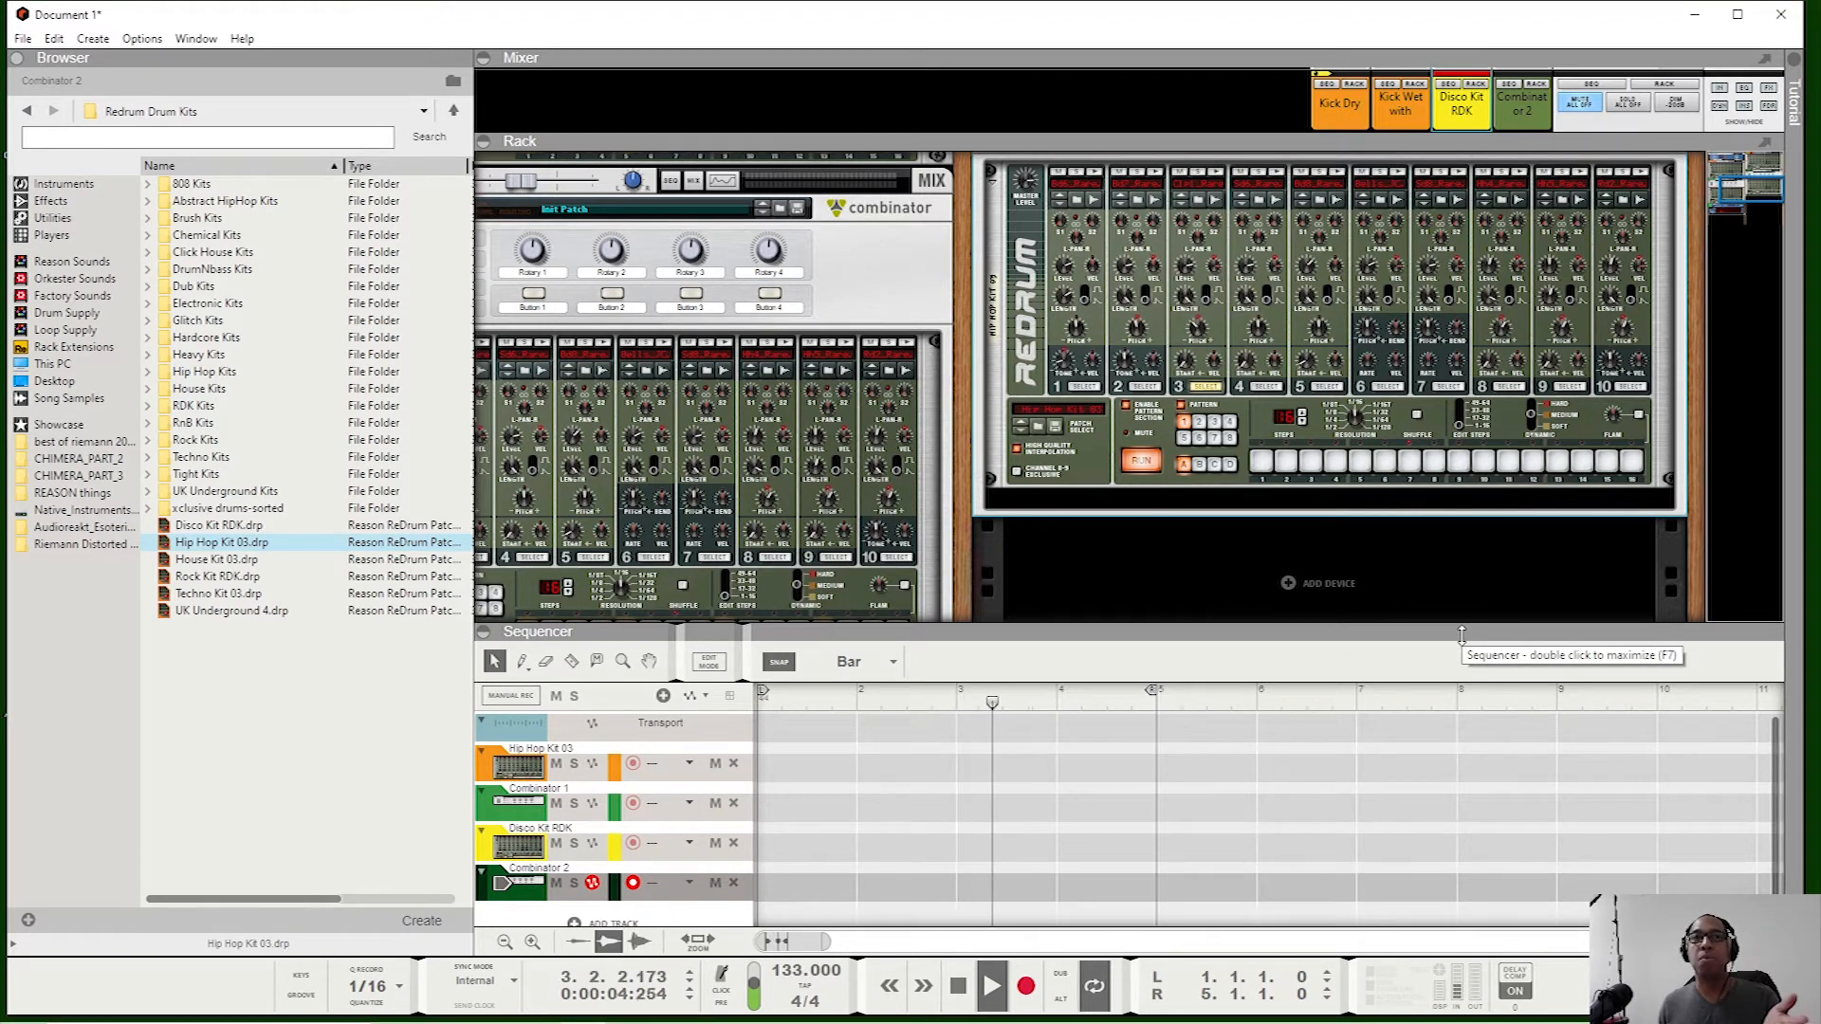
pyautogui.scroll(-2, 1363, 536)
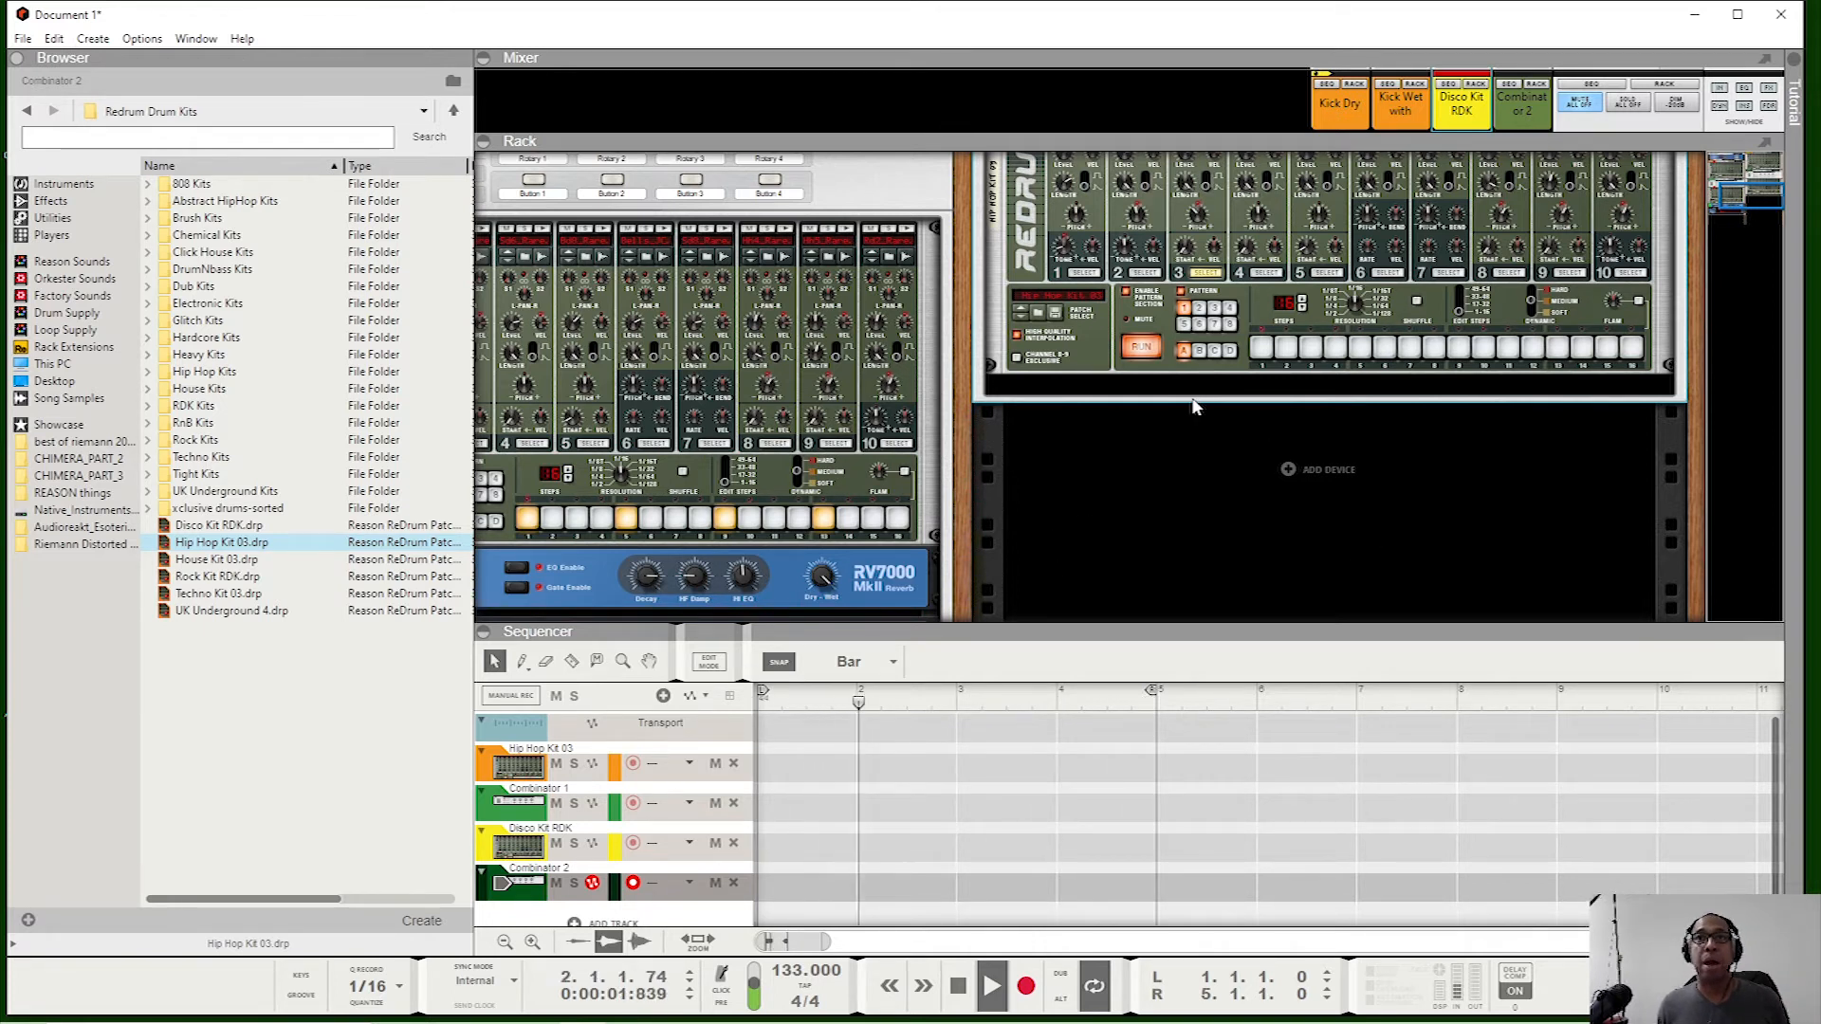
pyautogui.scroll(1, 1193, 408)
pyautogui.scroll(1, 1197, 408)
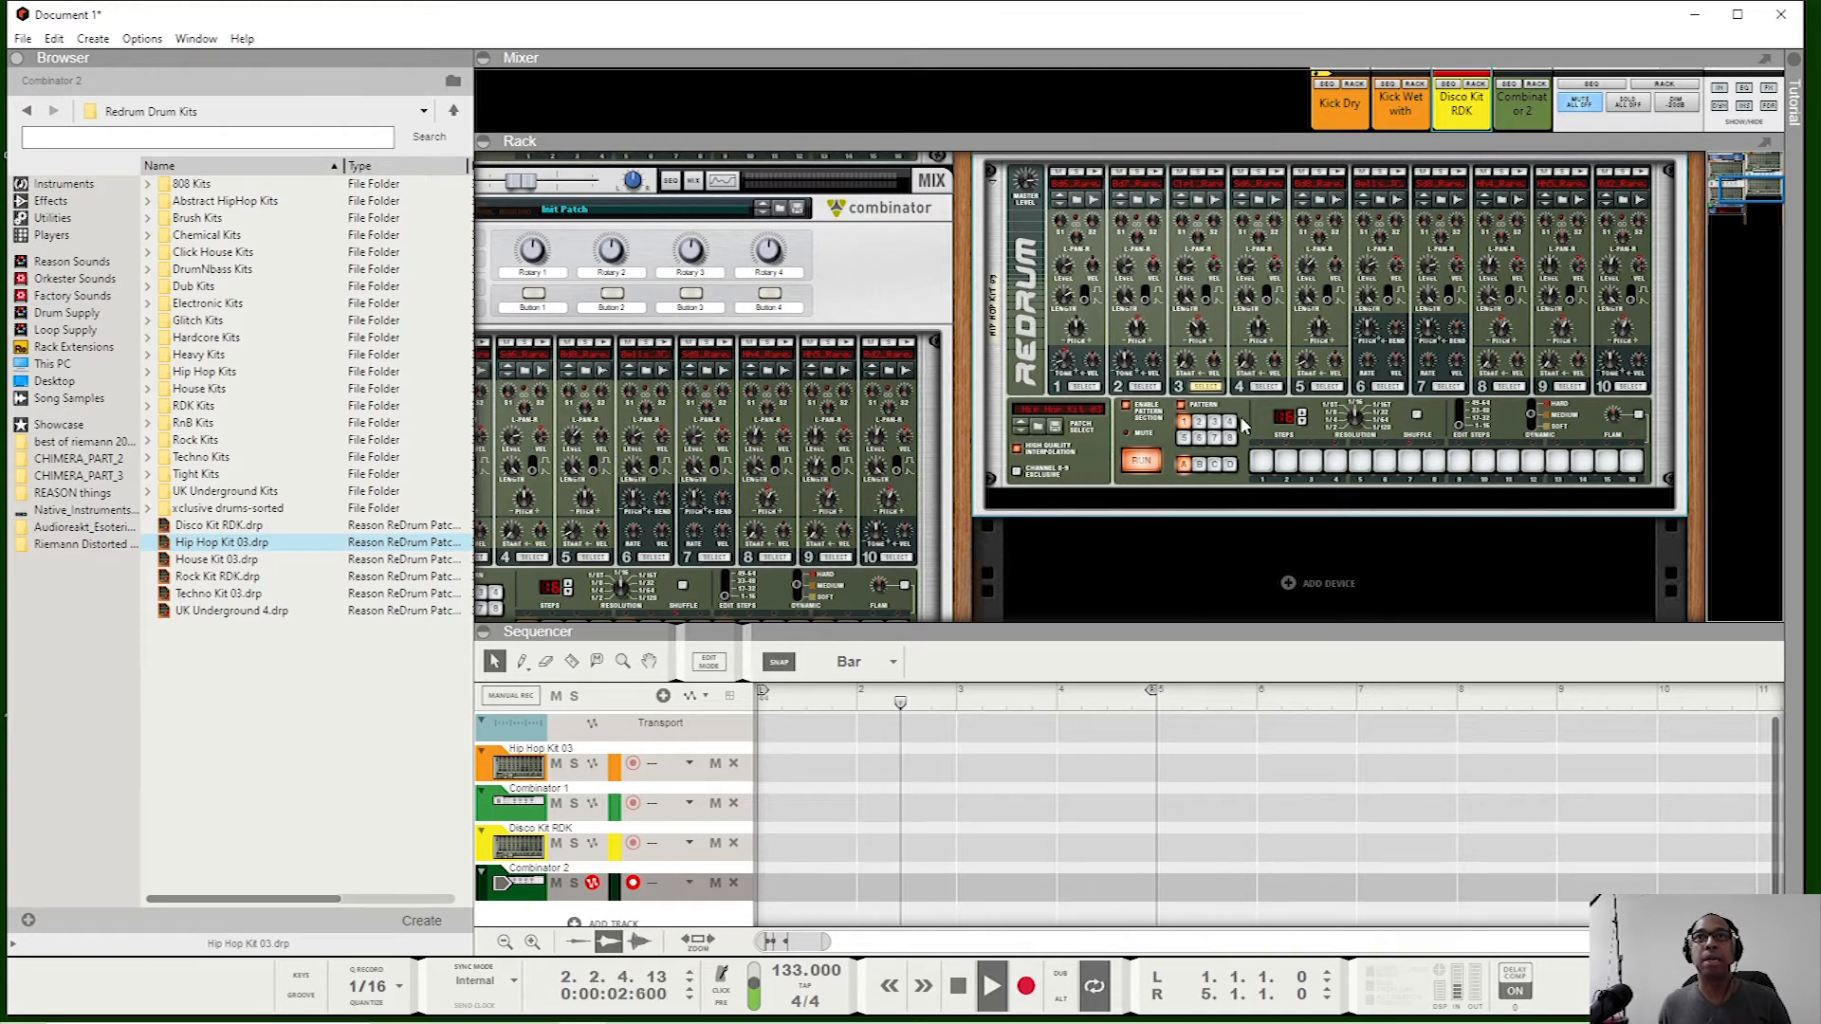
pyautogui.press('space')
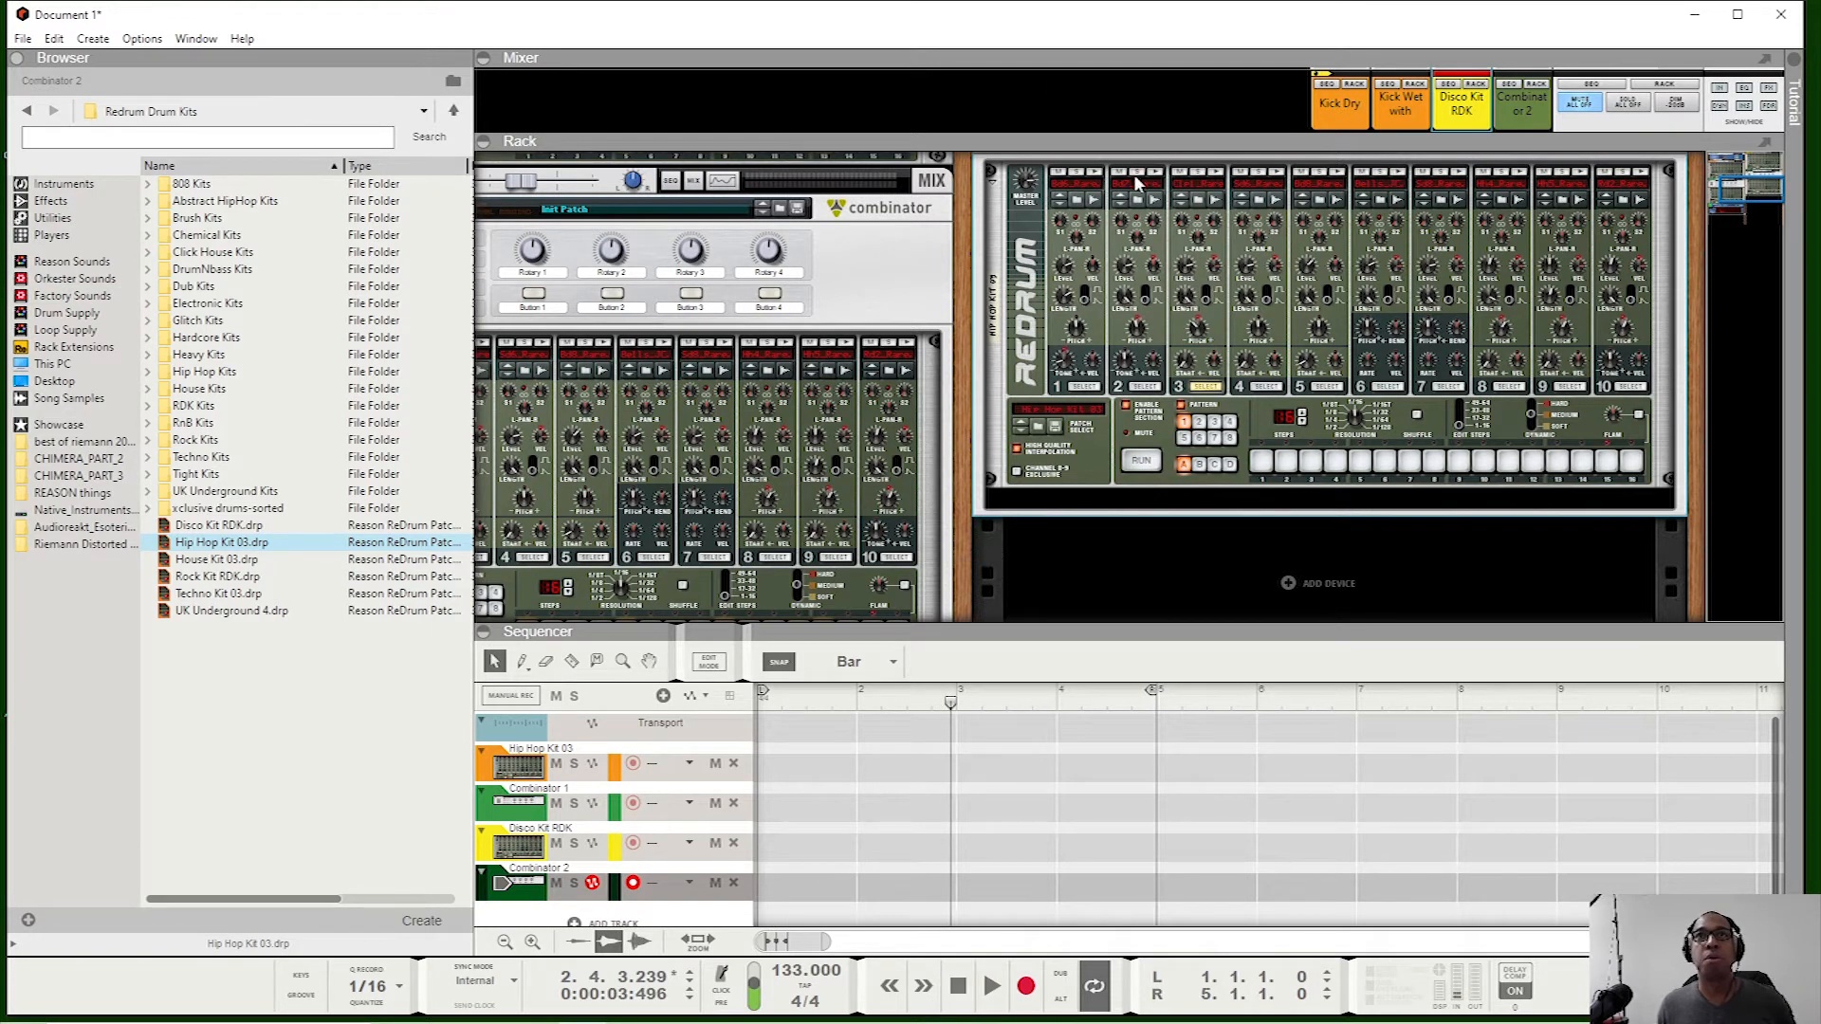
pyautogui.click(1075, 199)
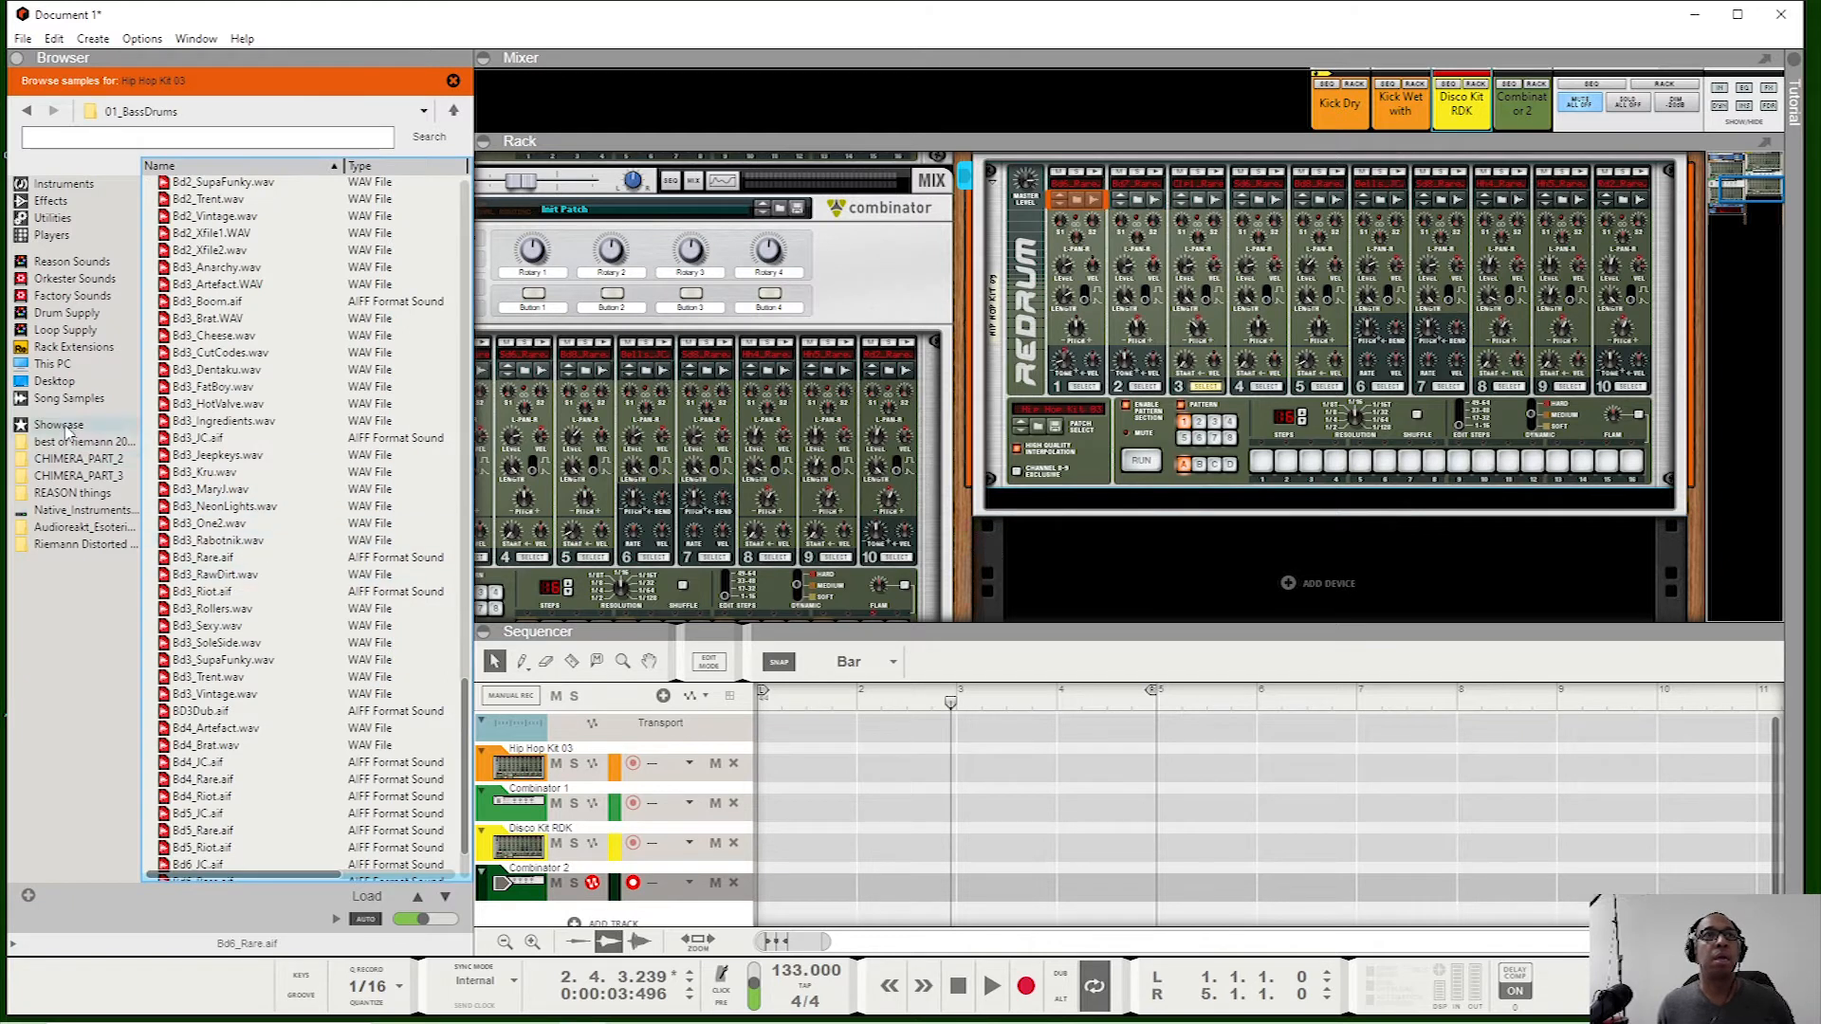
pyautogui.click(79, 531)
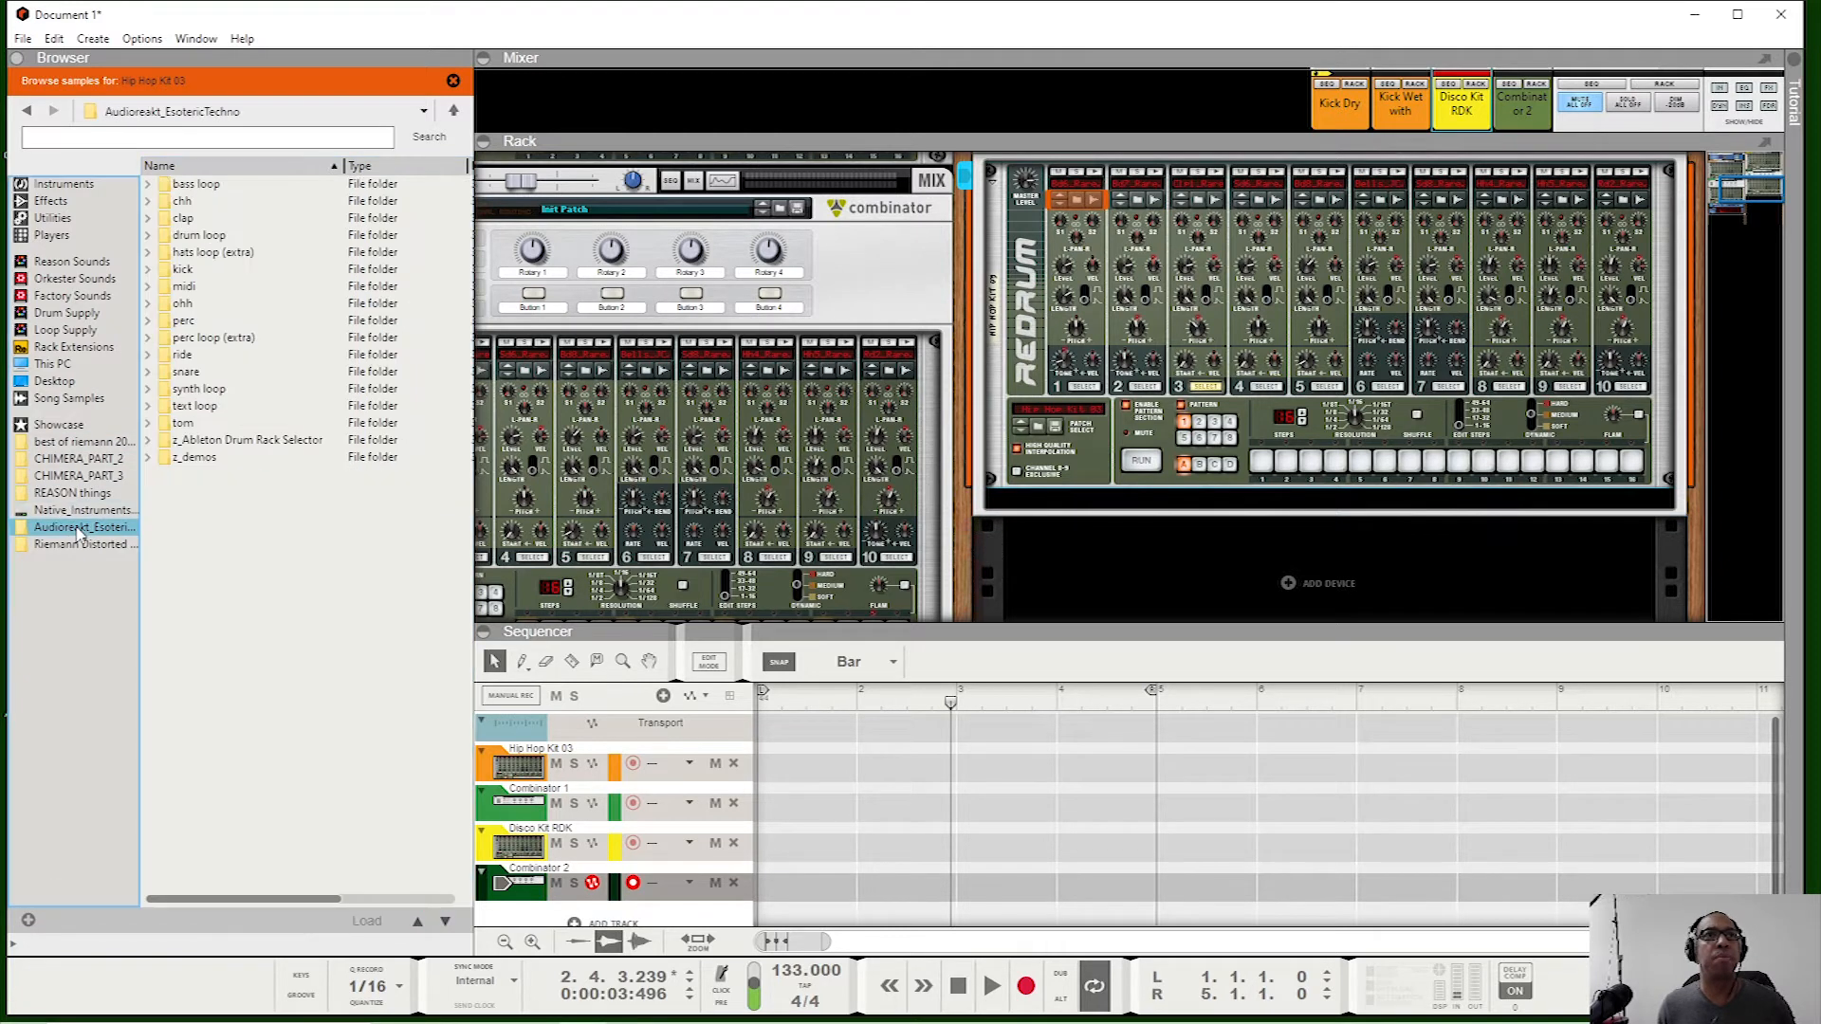
pyautogui.moveTo(140, 488); pyautogui.dragTo(258, 488)
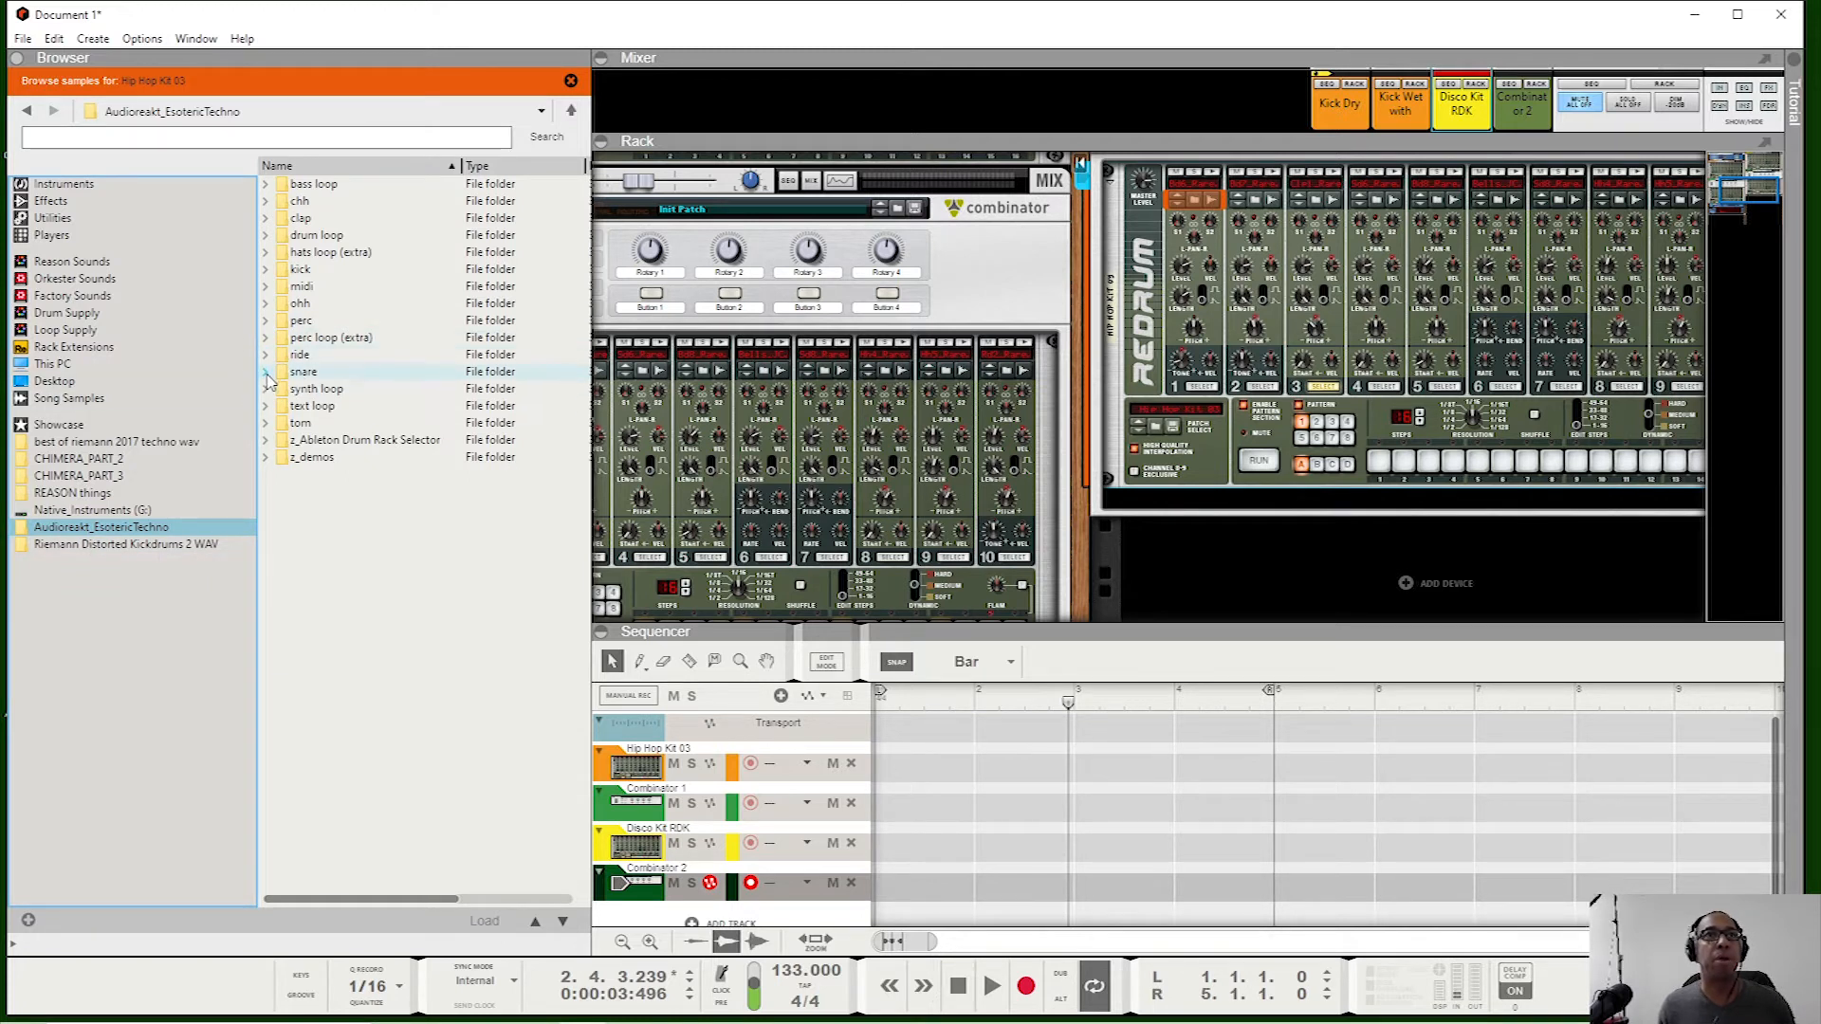
pyautogui.click(266, 270)
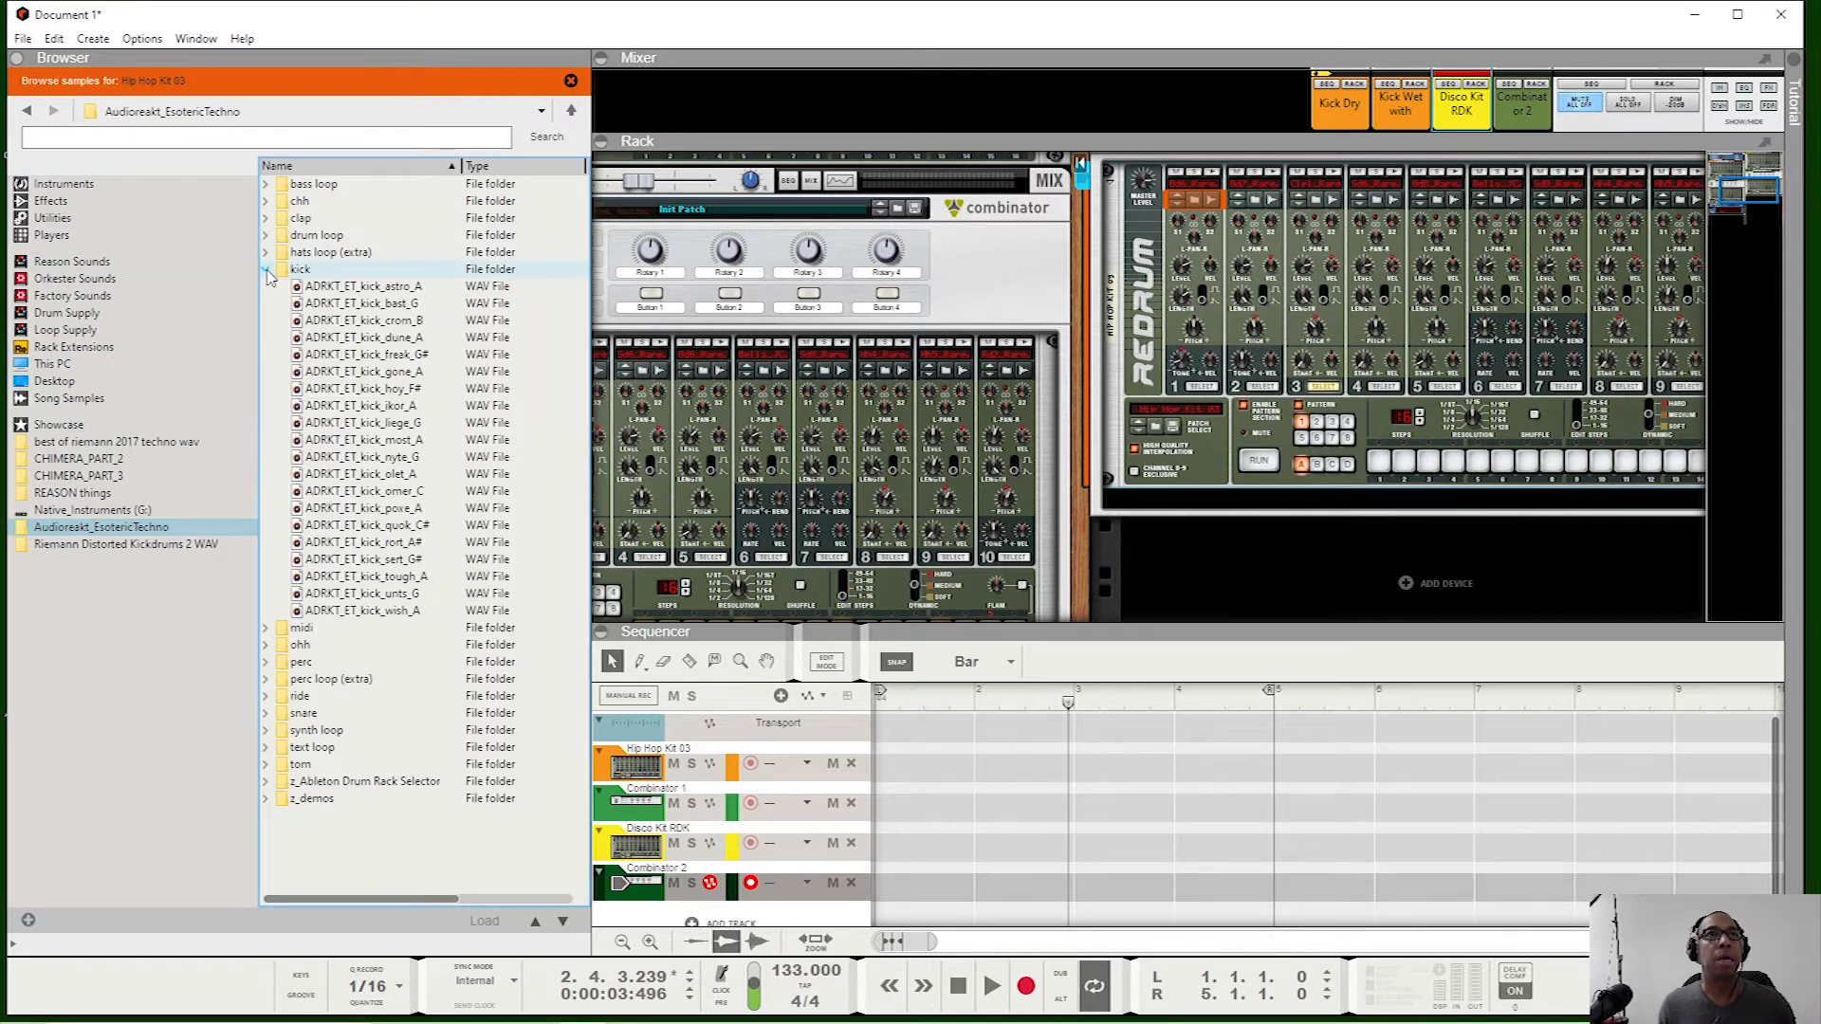
# Step: Audition the samples in the kick folder, from ADRKT_ET_kick_astro_A through ADRKT_ET_kick_wish_A, comparing several of them again
pyautogui.click(365, 308)
pyautogui.click(376, 320)
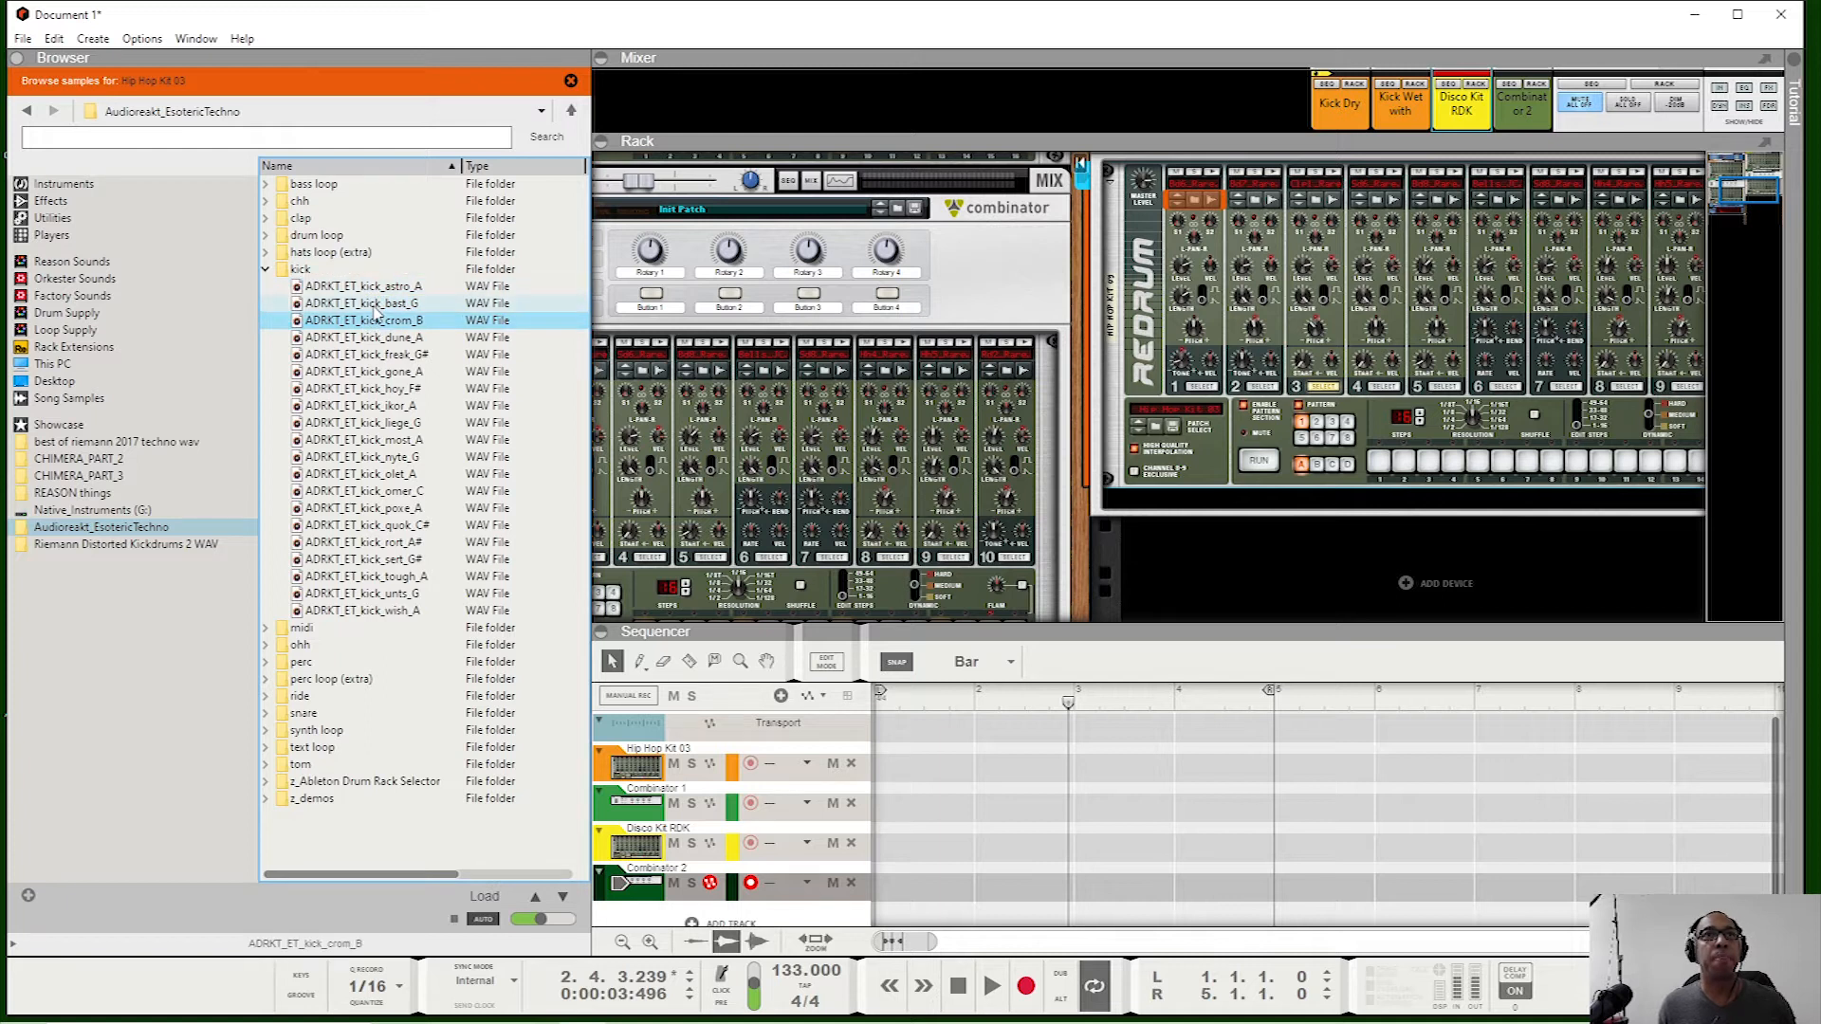
pyautogui.click(376, 308)
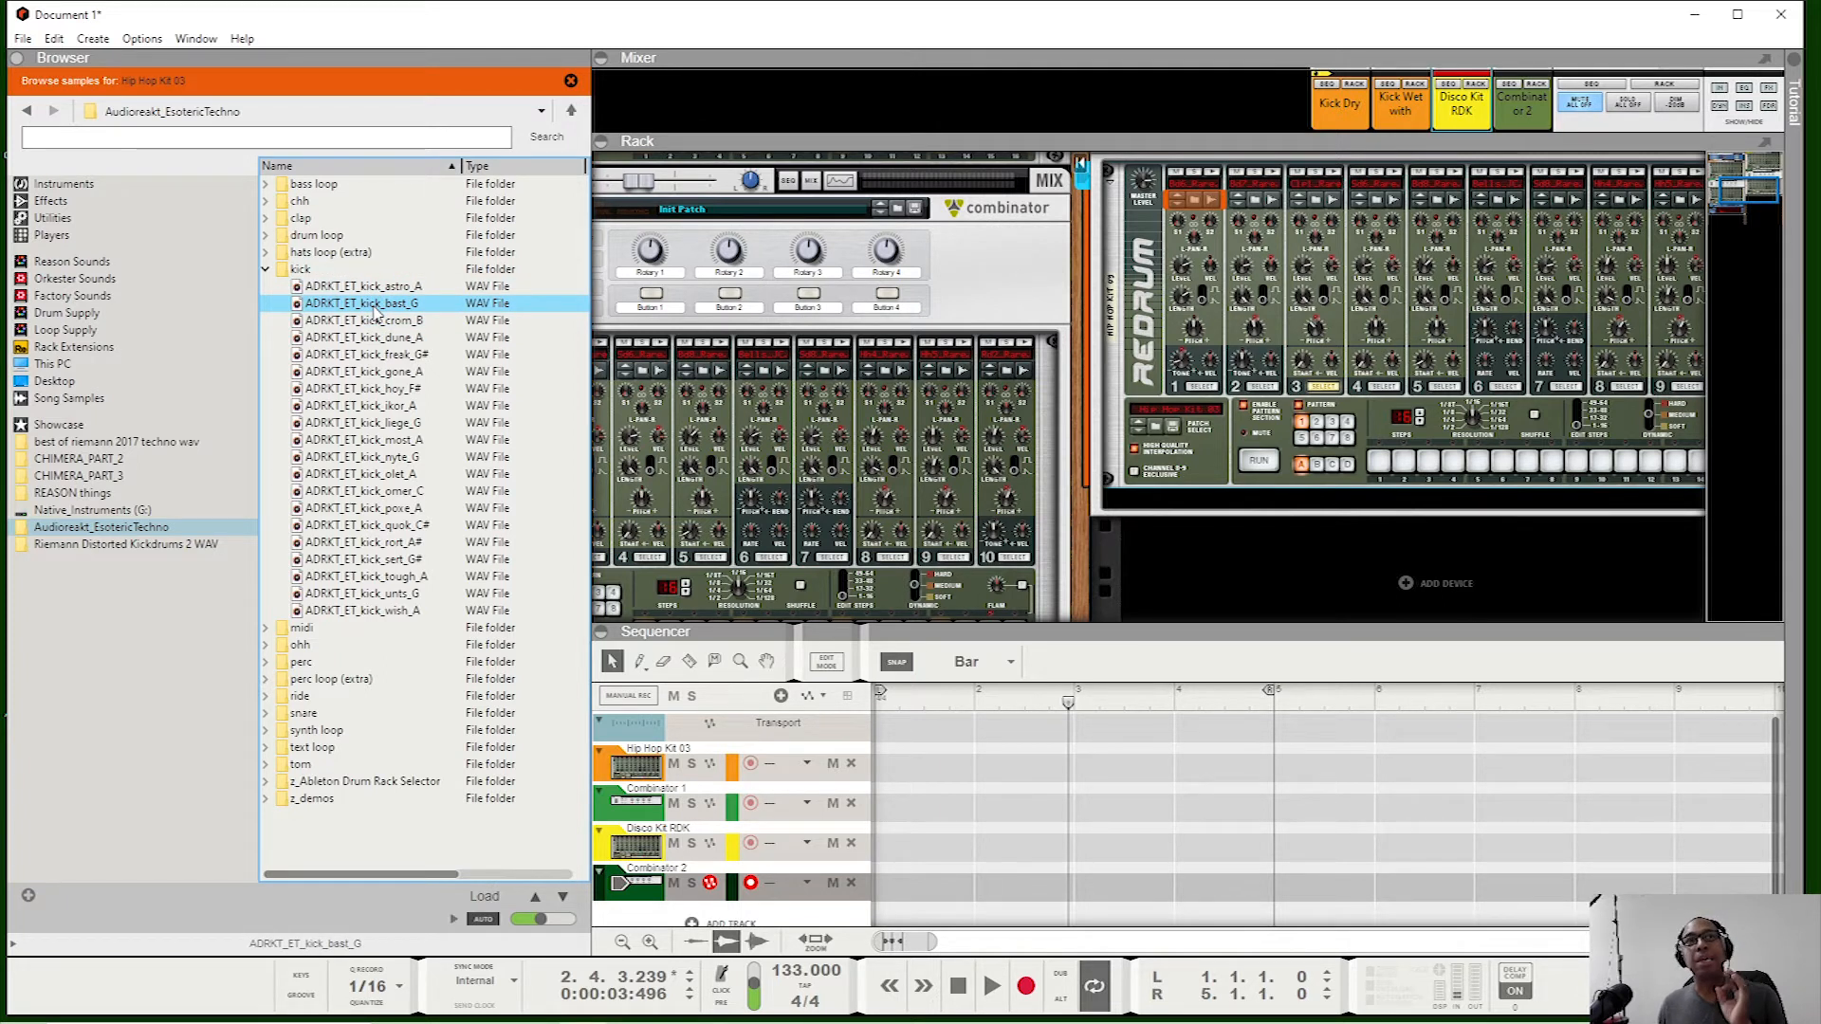
pyautogui.click(380, 288)
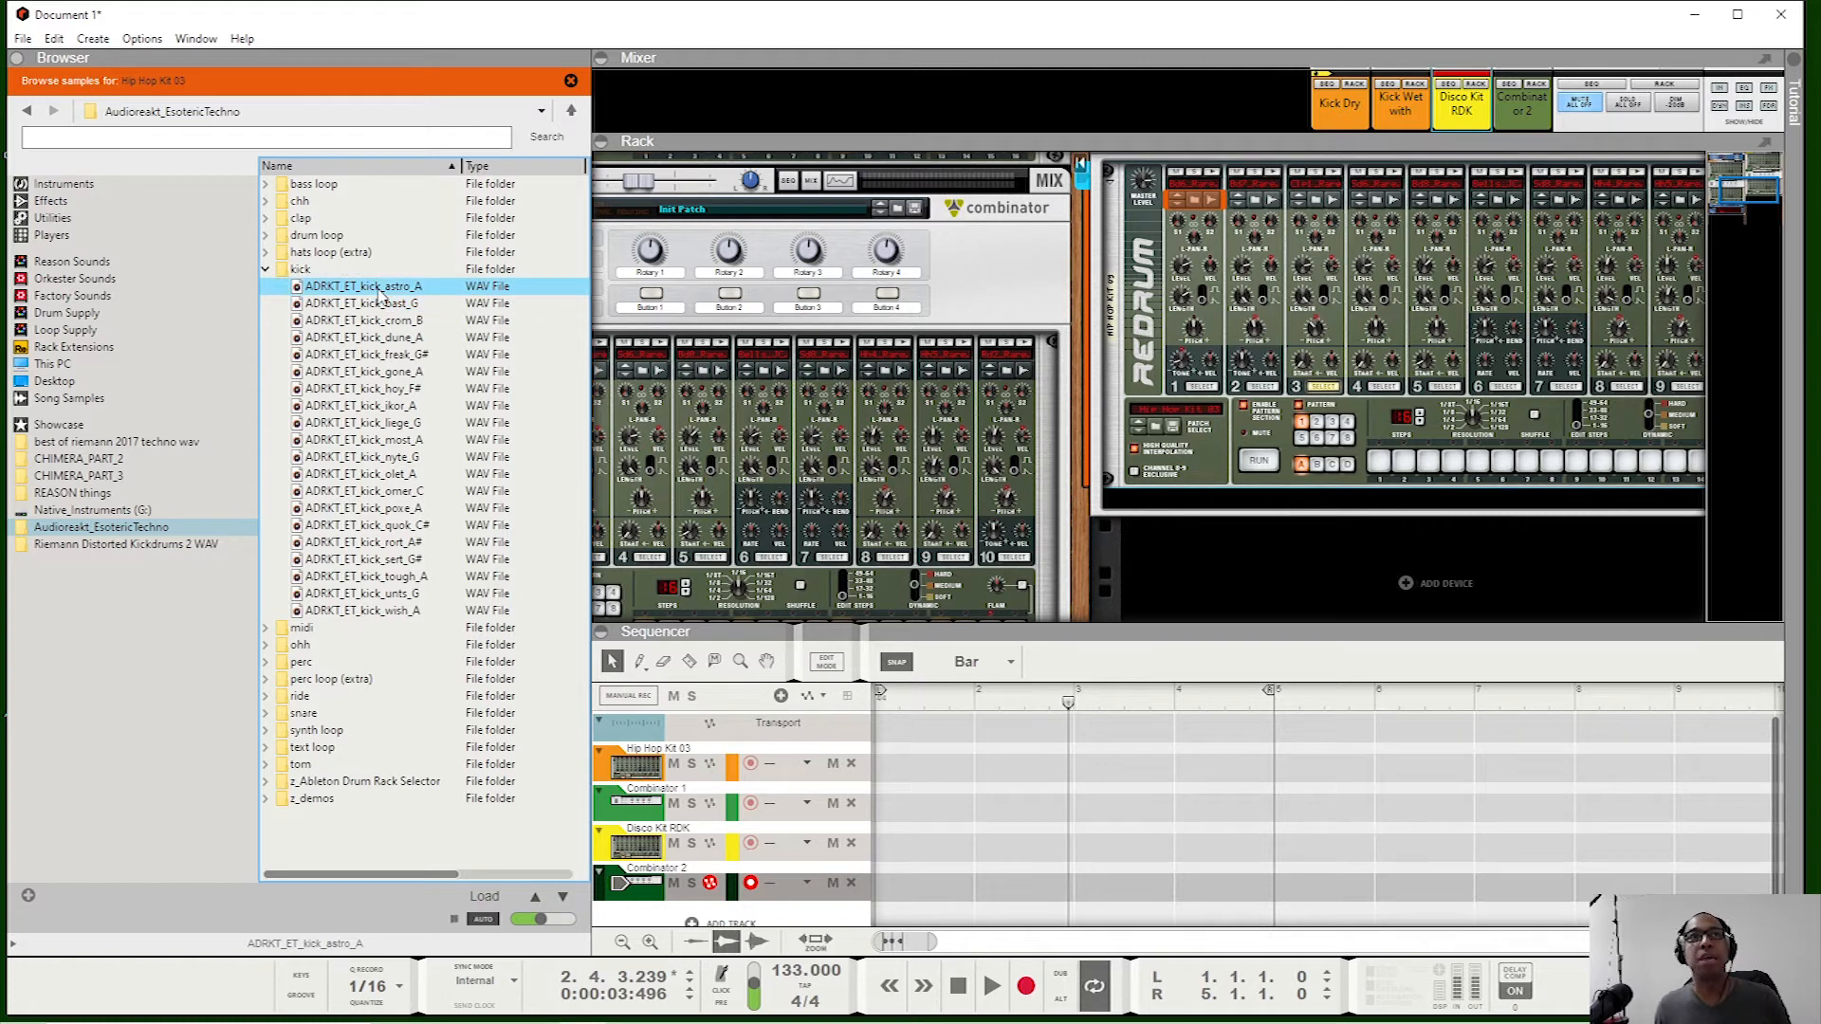
pyautogui.click(383, 339)
pyautogui.click(385, 354)
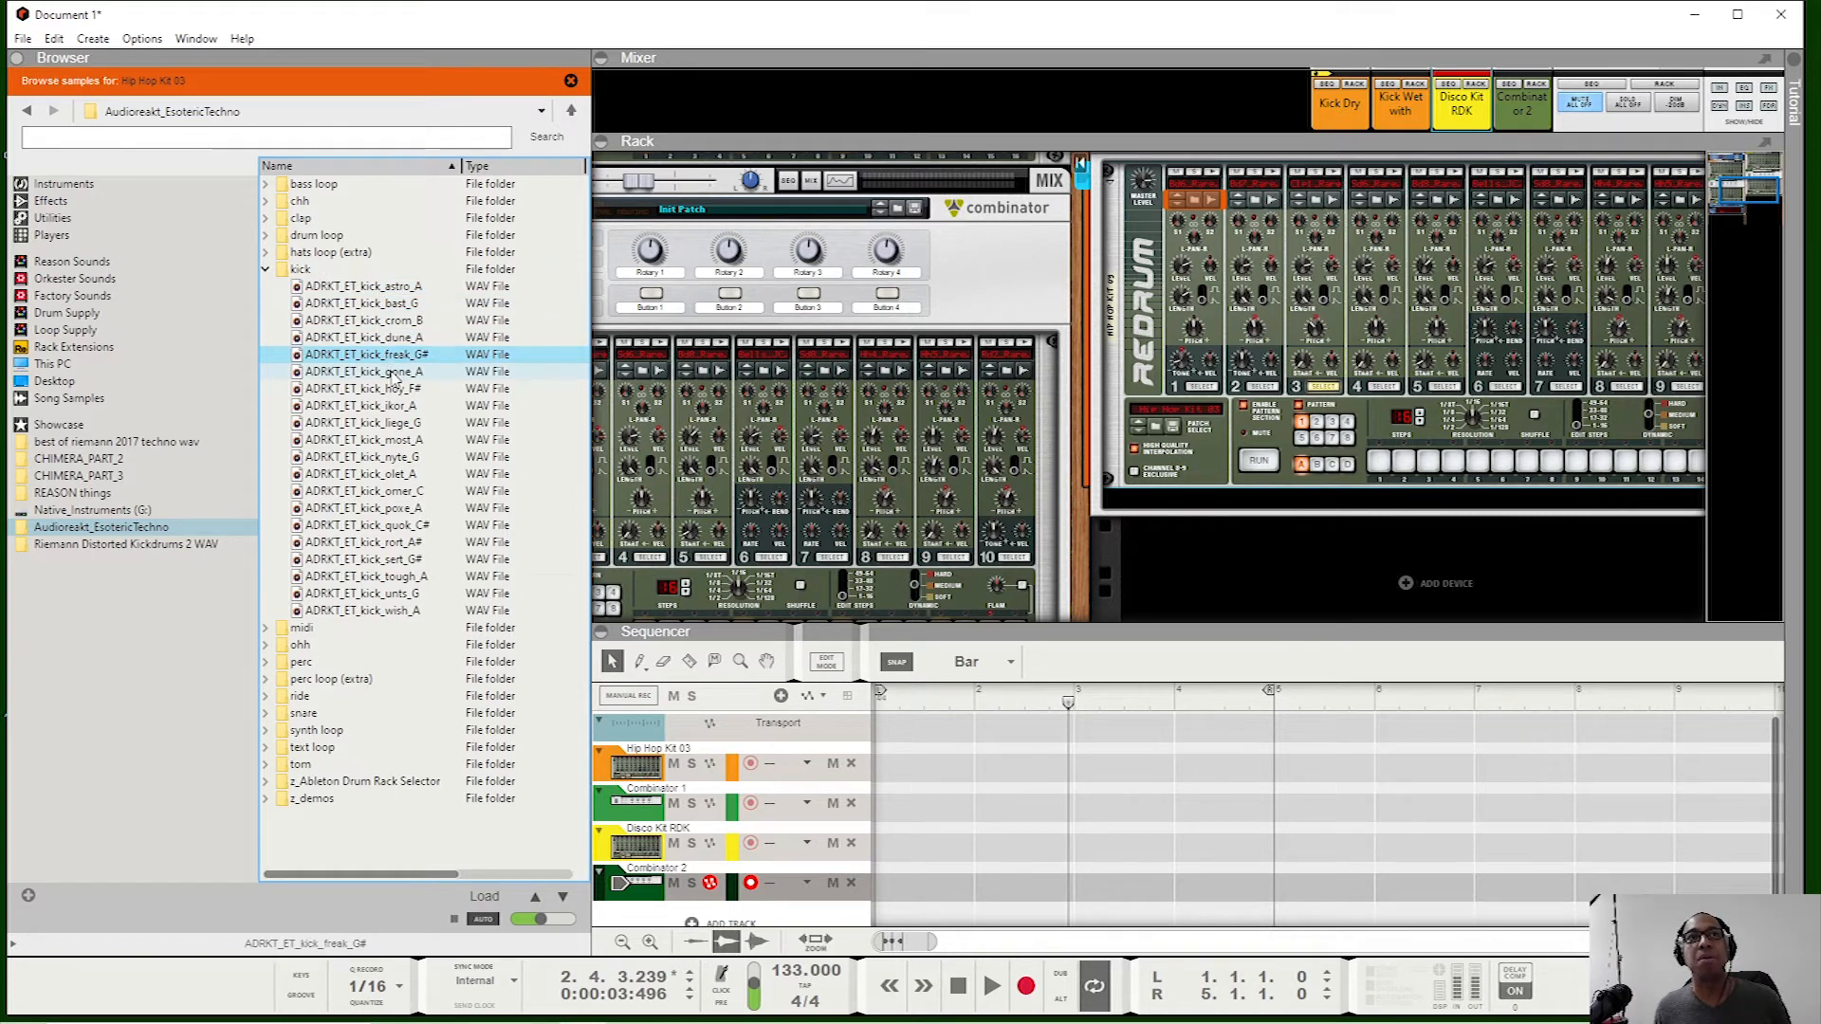
pyautogui.click(392, 372)
pyautogui.click(397, 389)
pyautogui.click(402, 407)
pyautogui.click(400, 422)
pyautogui.click(397, 439)
pyautogui.click(395, 429)
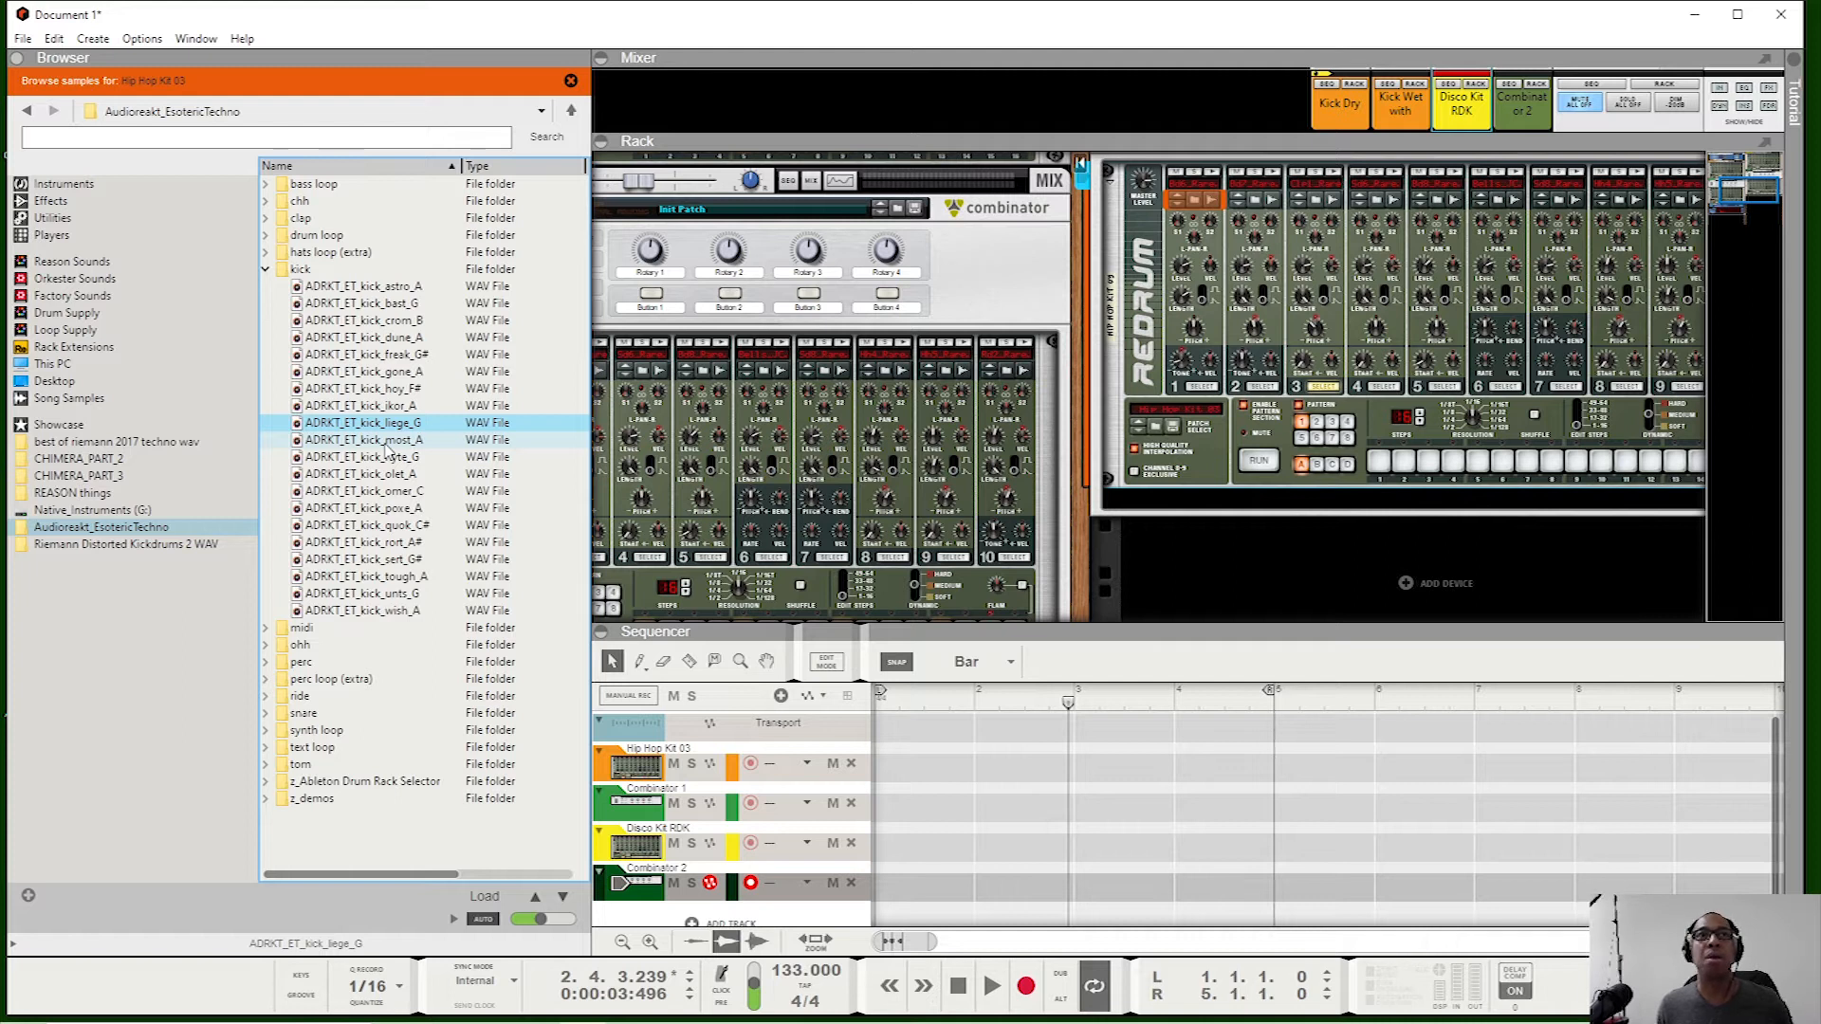
pyautogui.click(384, 441)
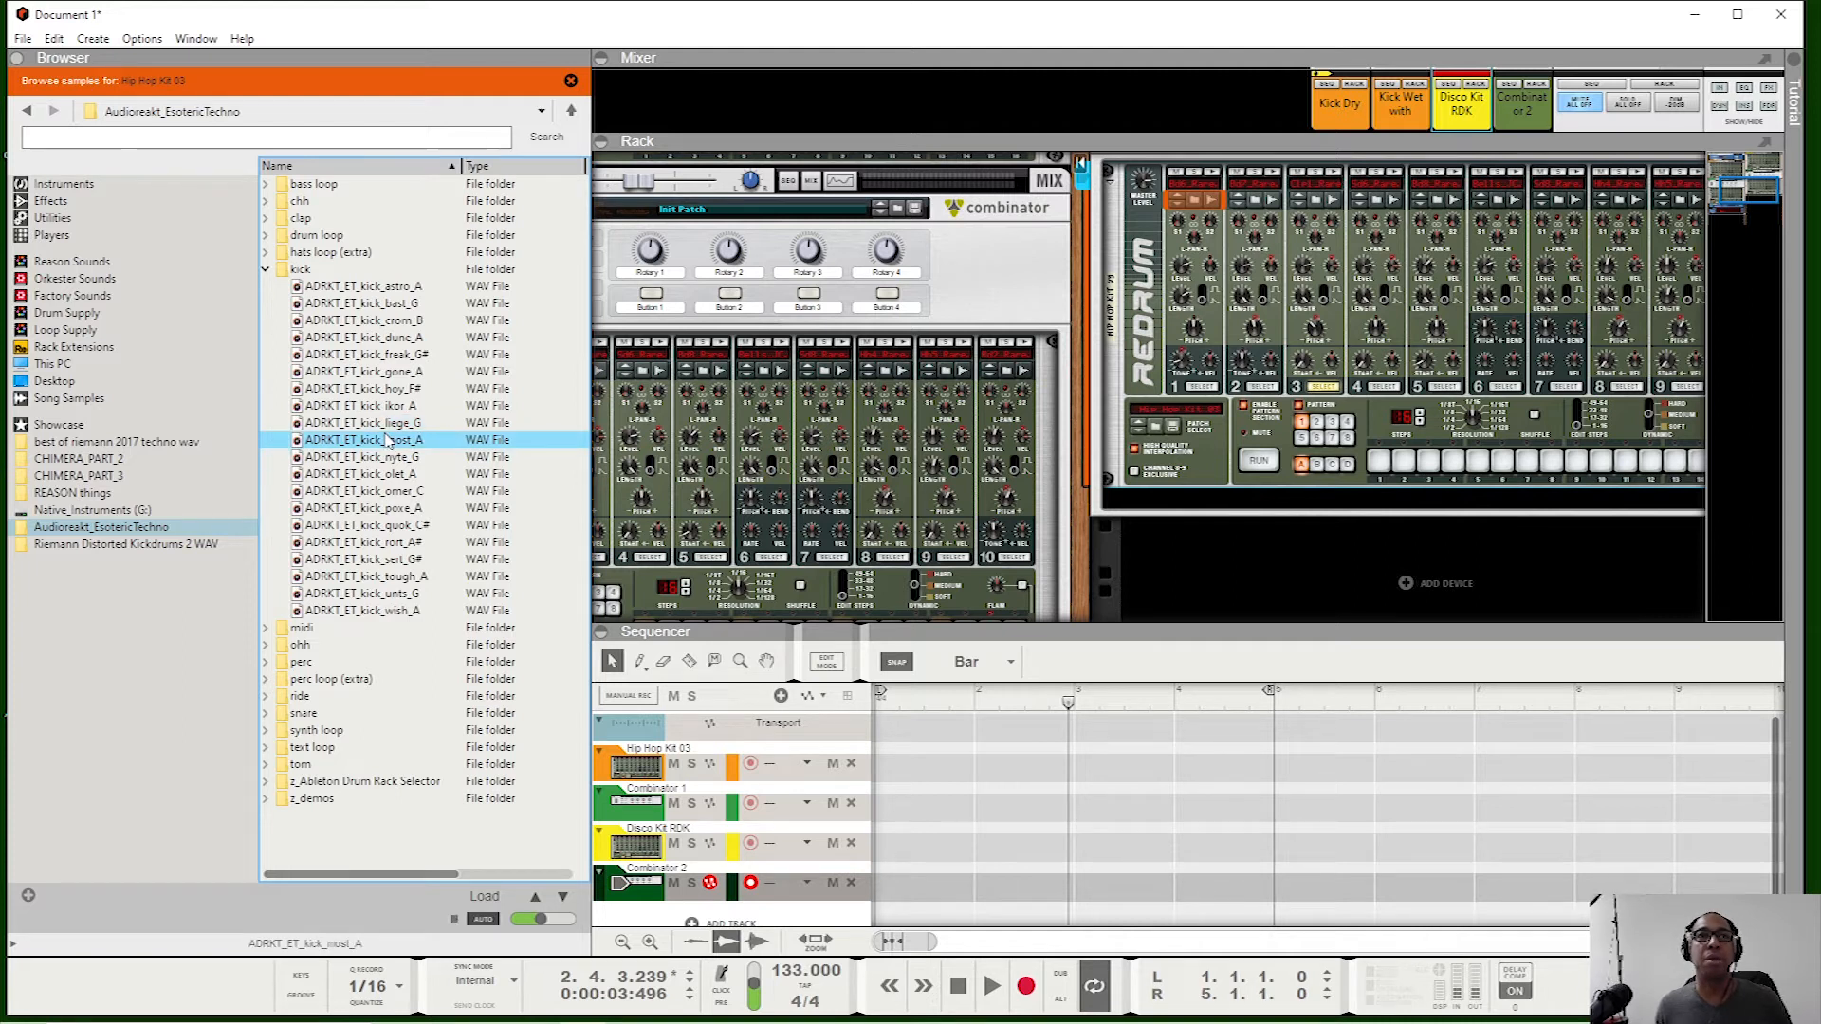
pyautogui.click(390, 460)
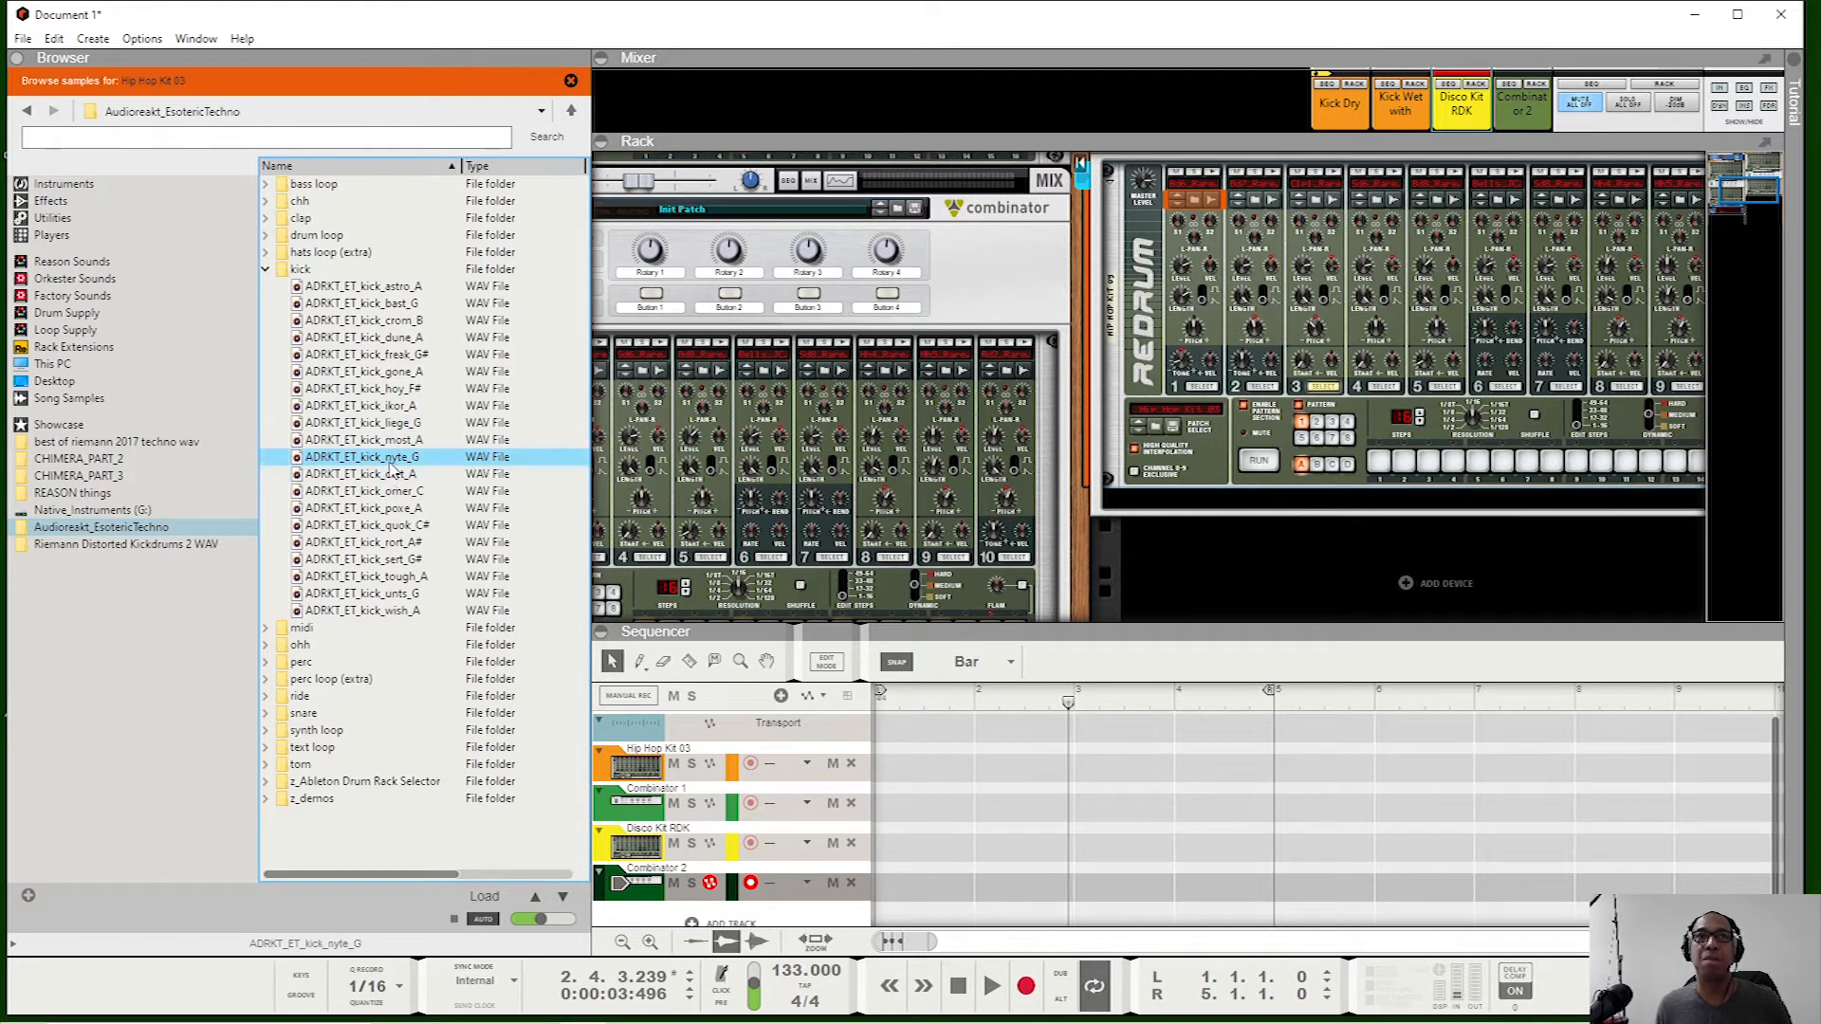
pyautogui.click(390, 473)
pyautogui.click(390, 462)
pyautogui.click(388, 421)
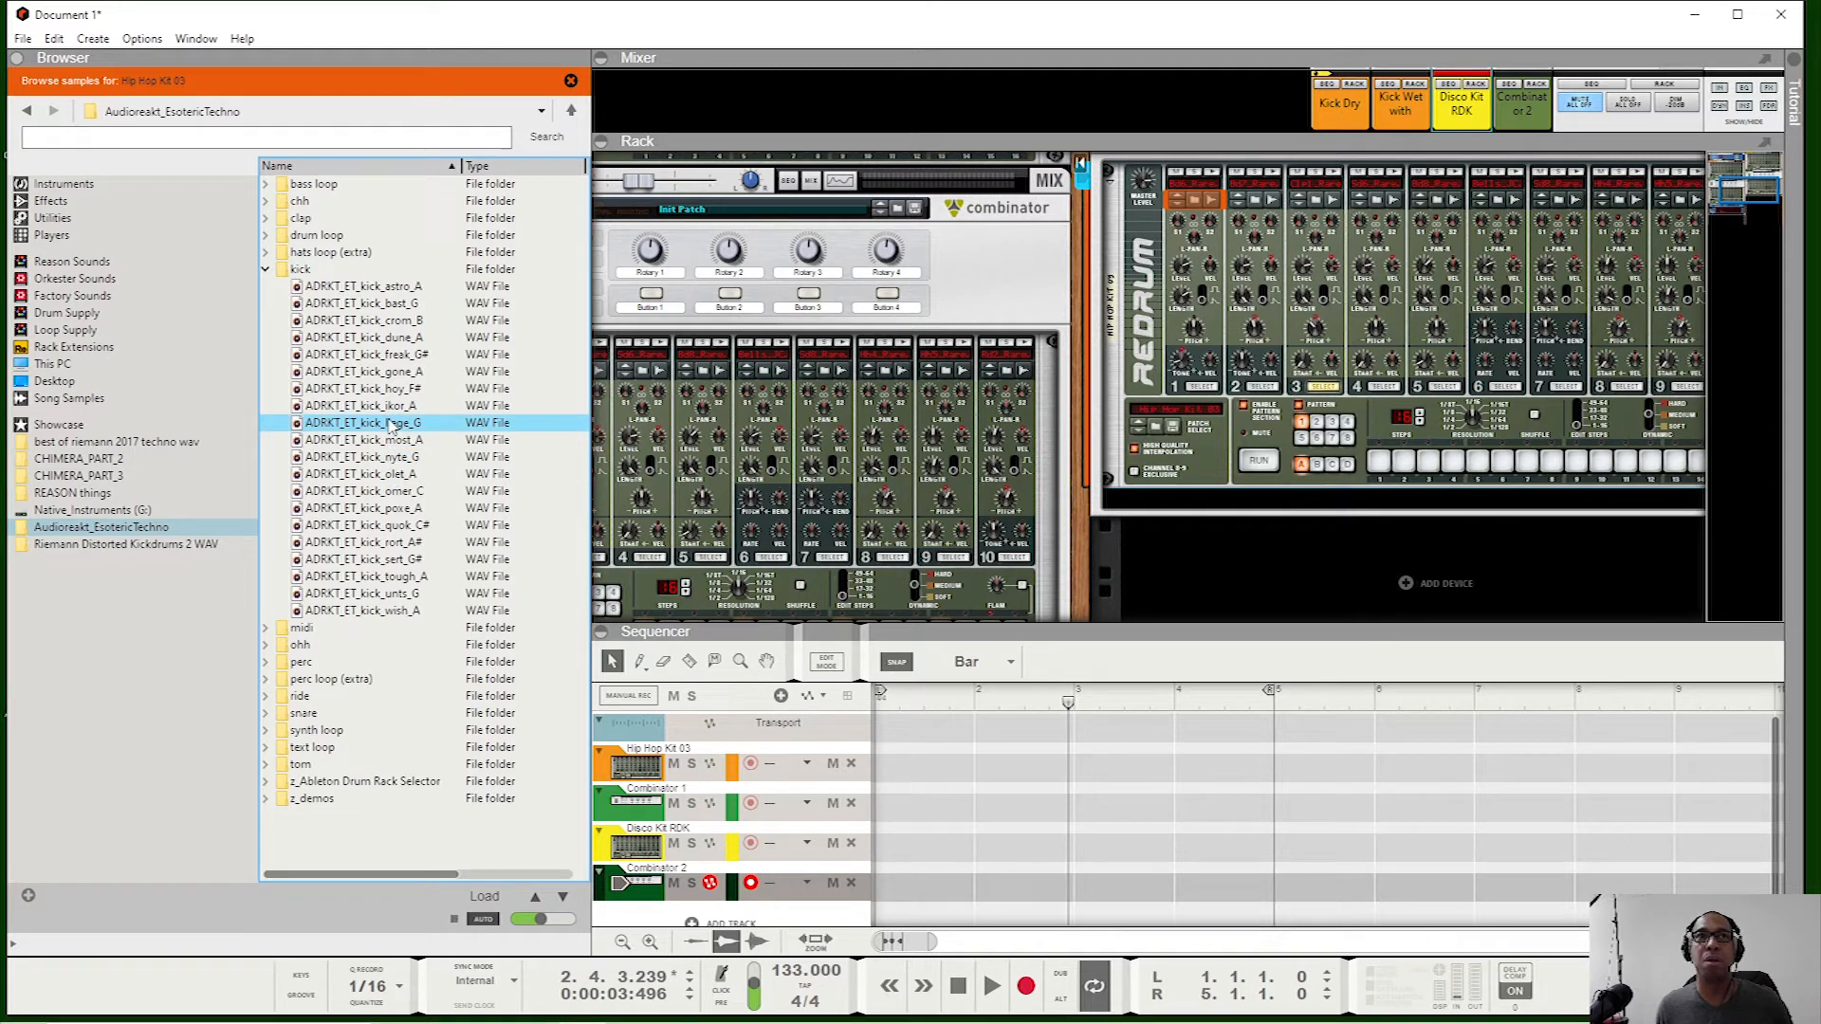
pyautogui.click(385, 477)
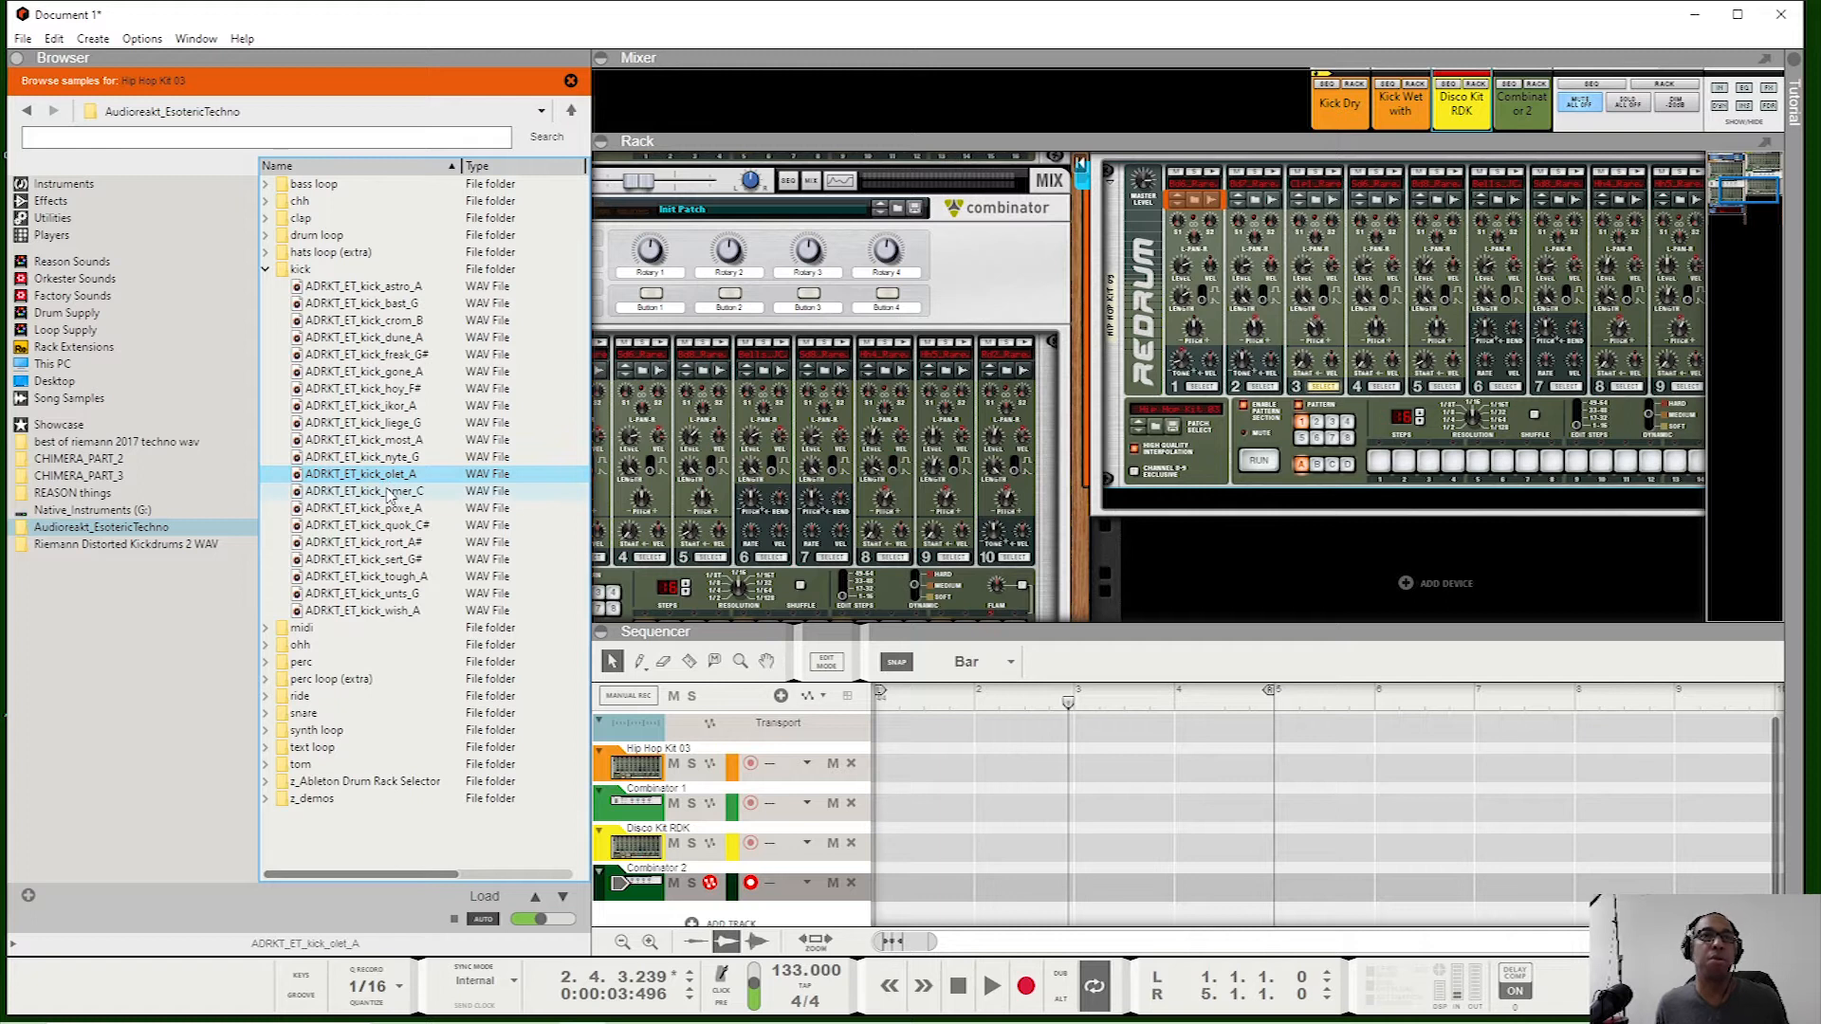
pyautogui.click(388, 493)
pyautogui.click(387, 509)
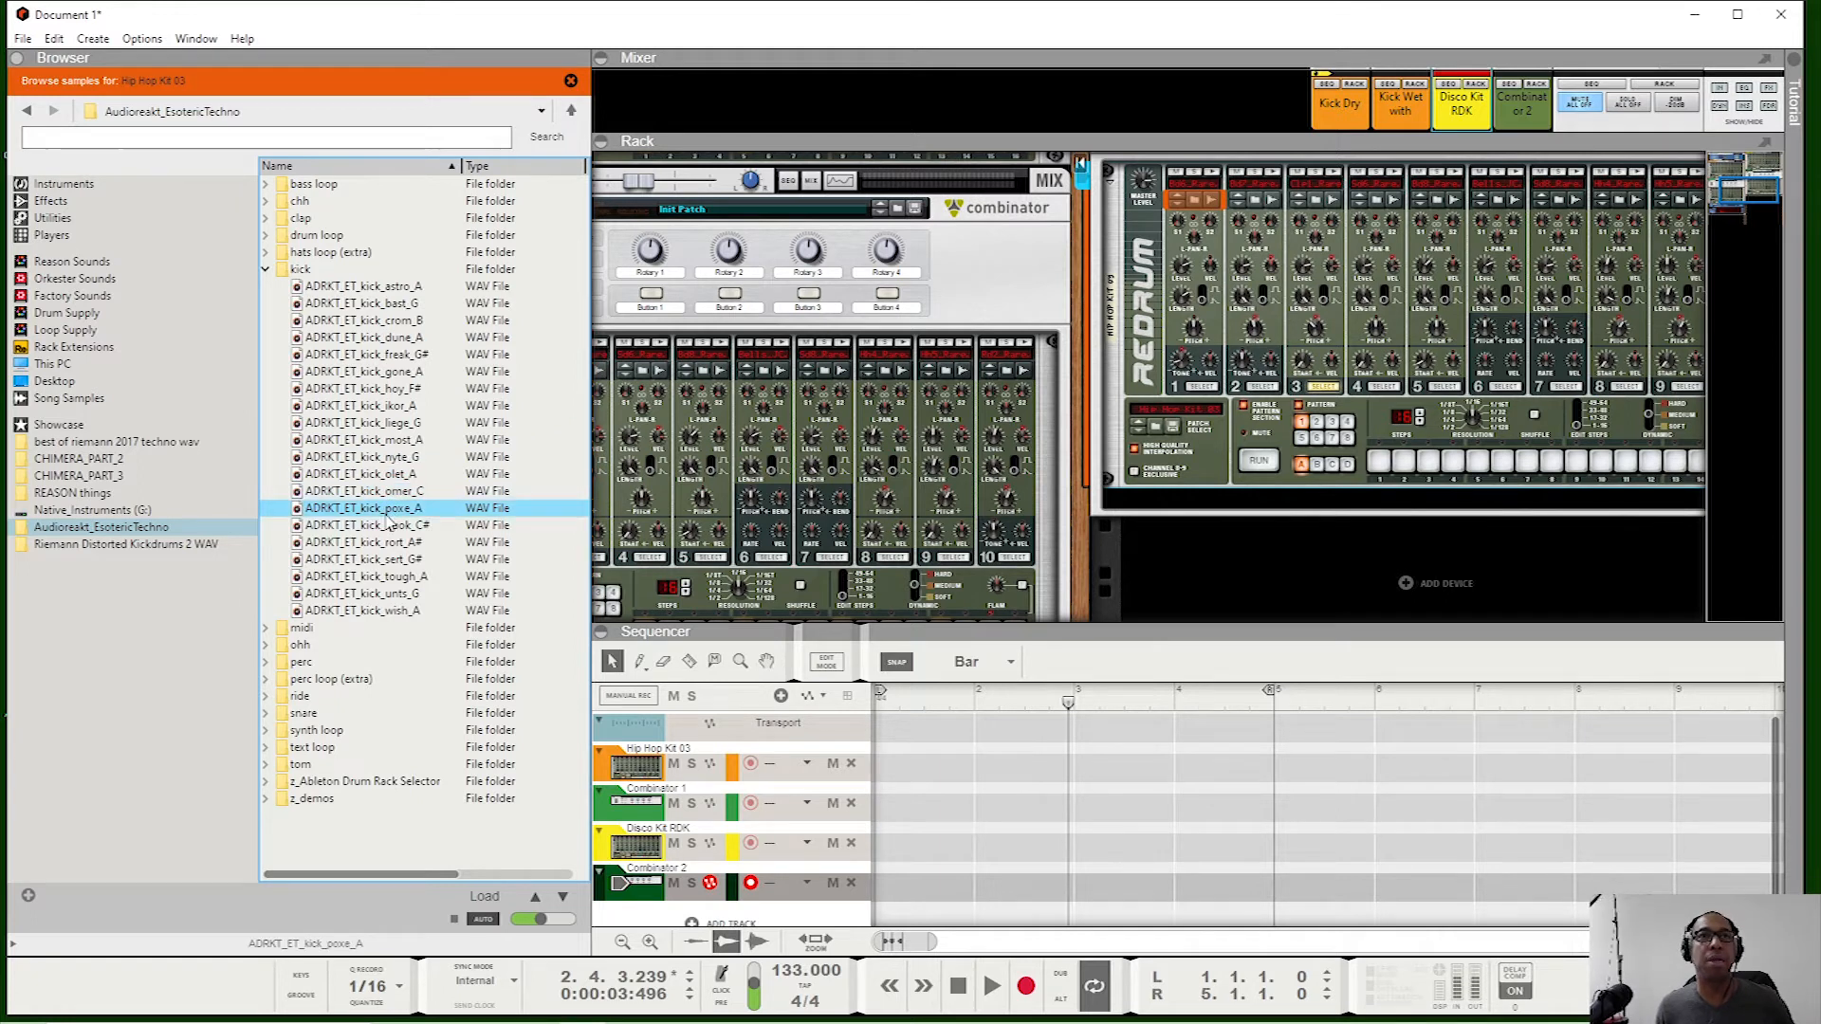
pyautogui.click(387, 525)
pyautogui.click(390, 543)
pyautogui.click(391, 559)
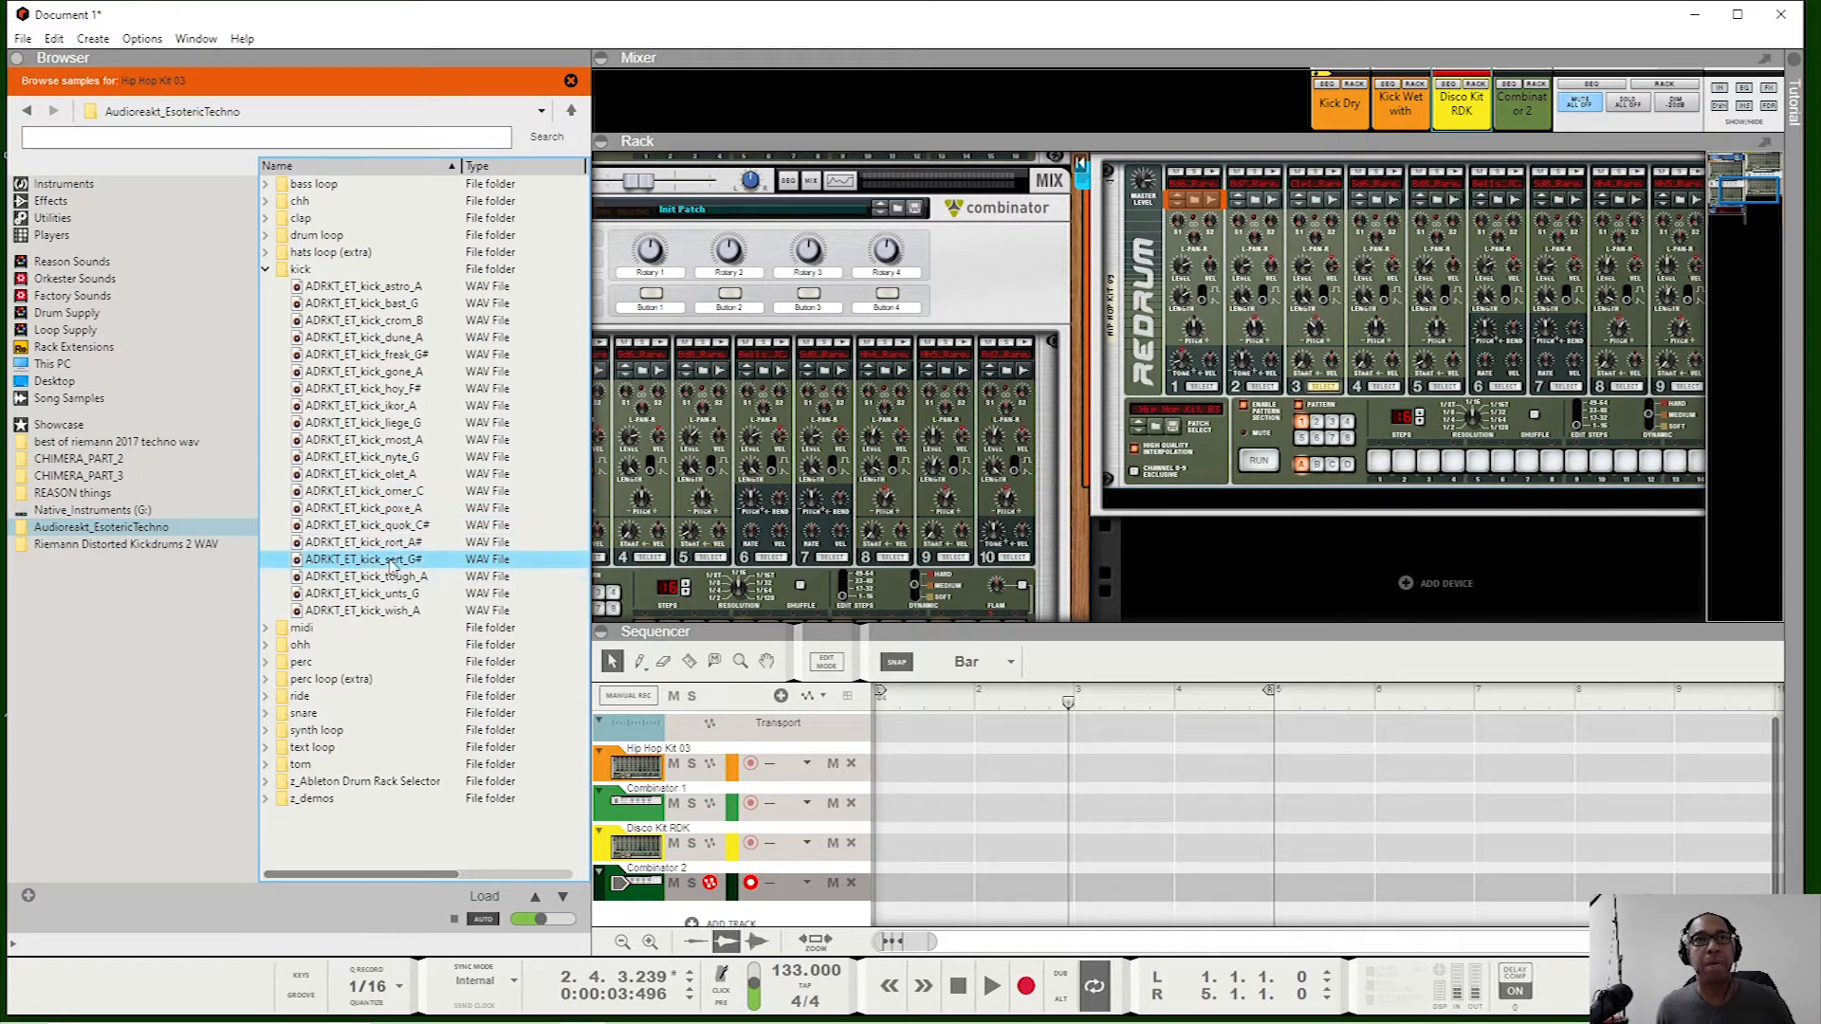
pyautogui.click(394, 578)
pyautogui.click(392, 591)
pyautogui.click(392, 583)
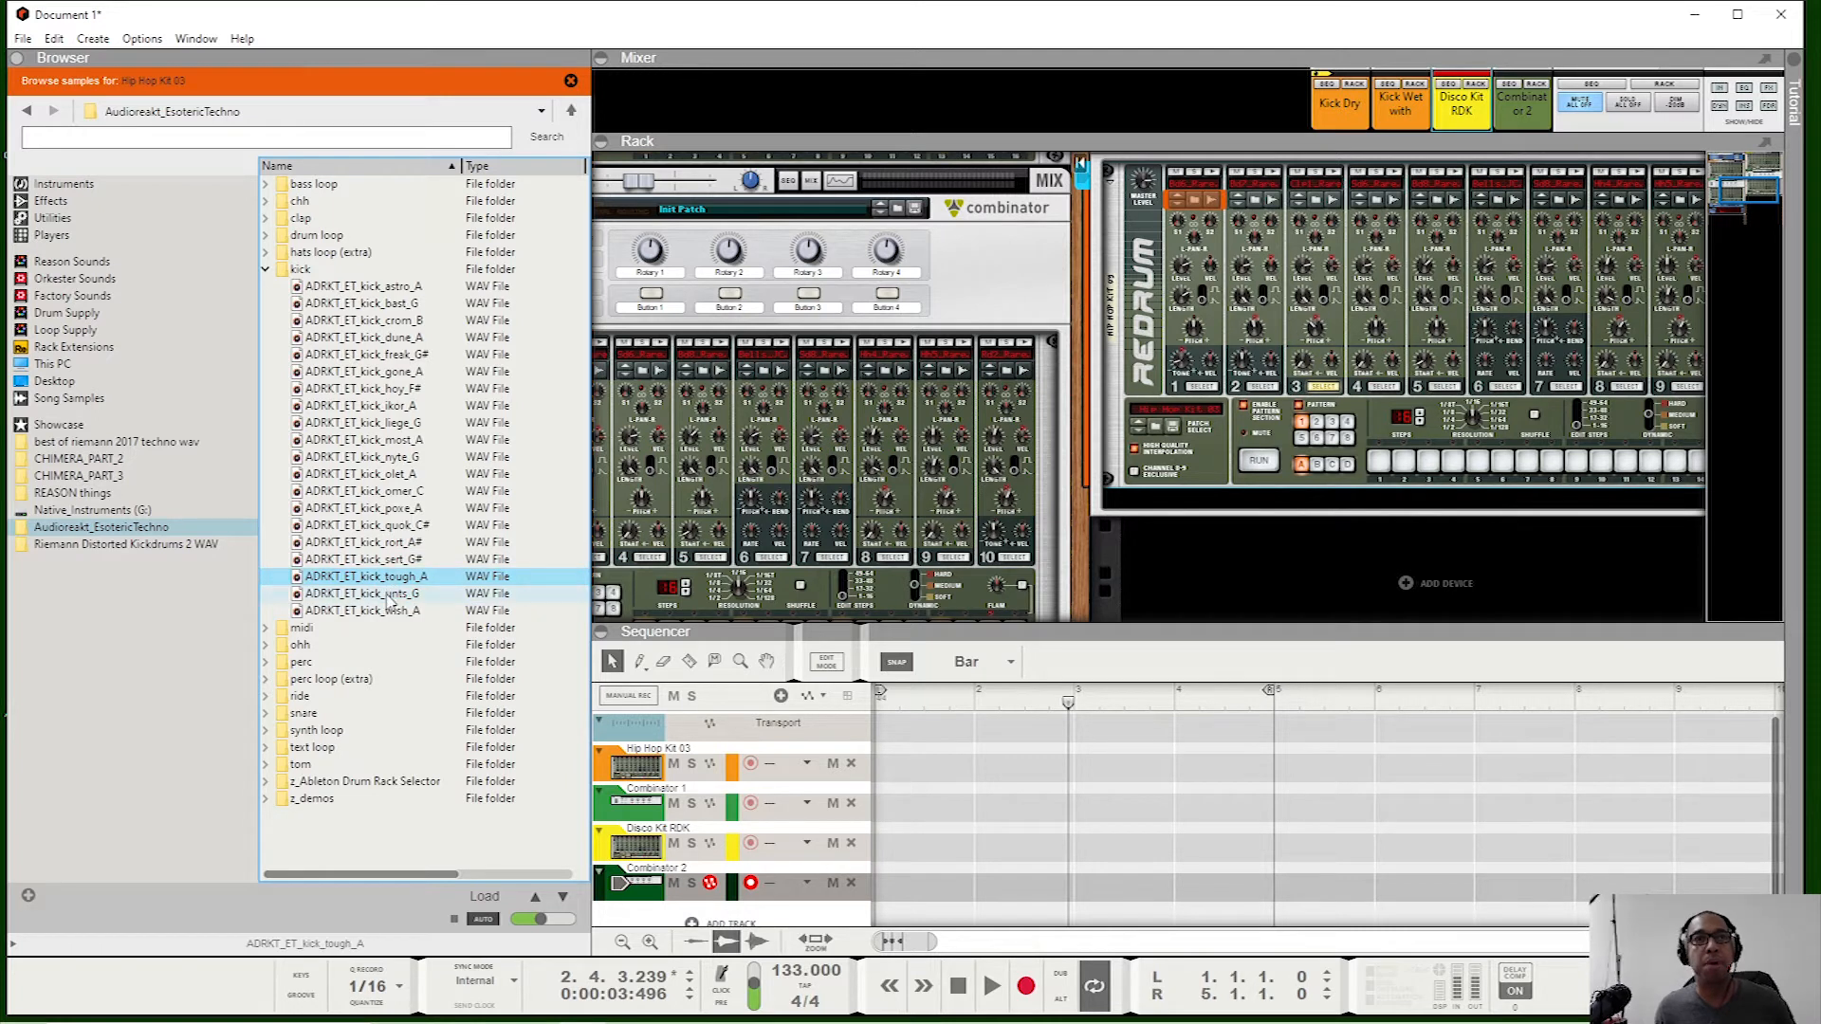
pyautogui.click(393, 612)
pyautogui.click(391, 593)
pyautogui.click(390, 576)
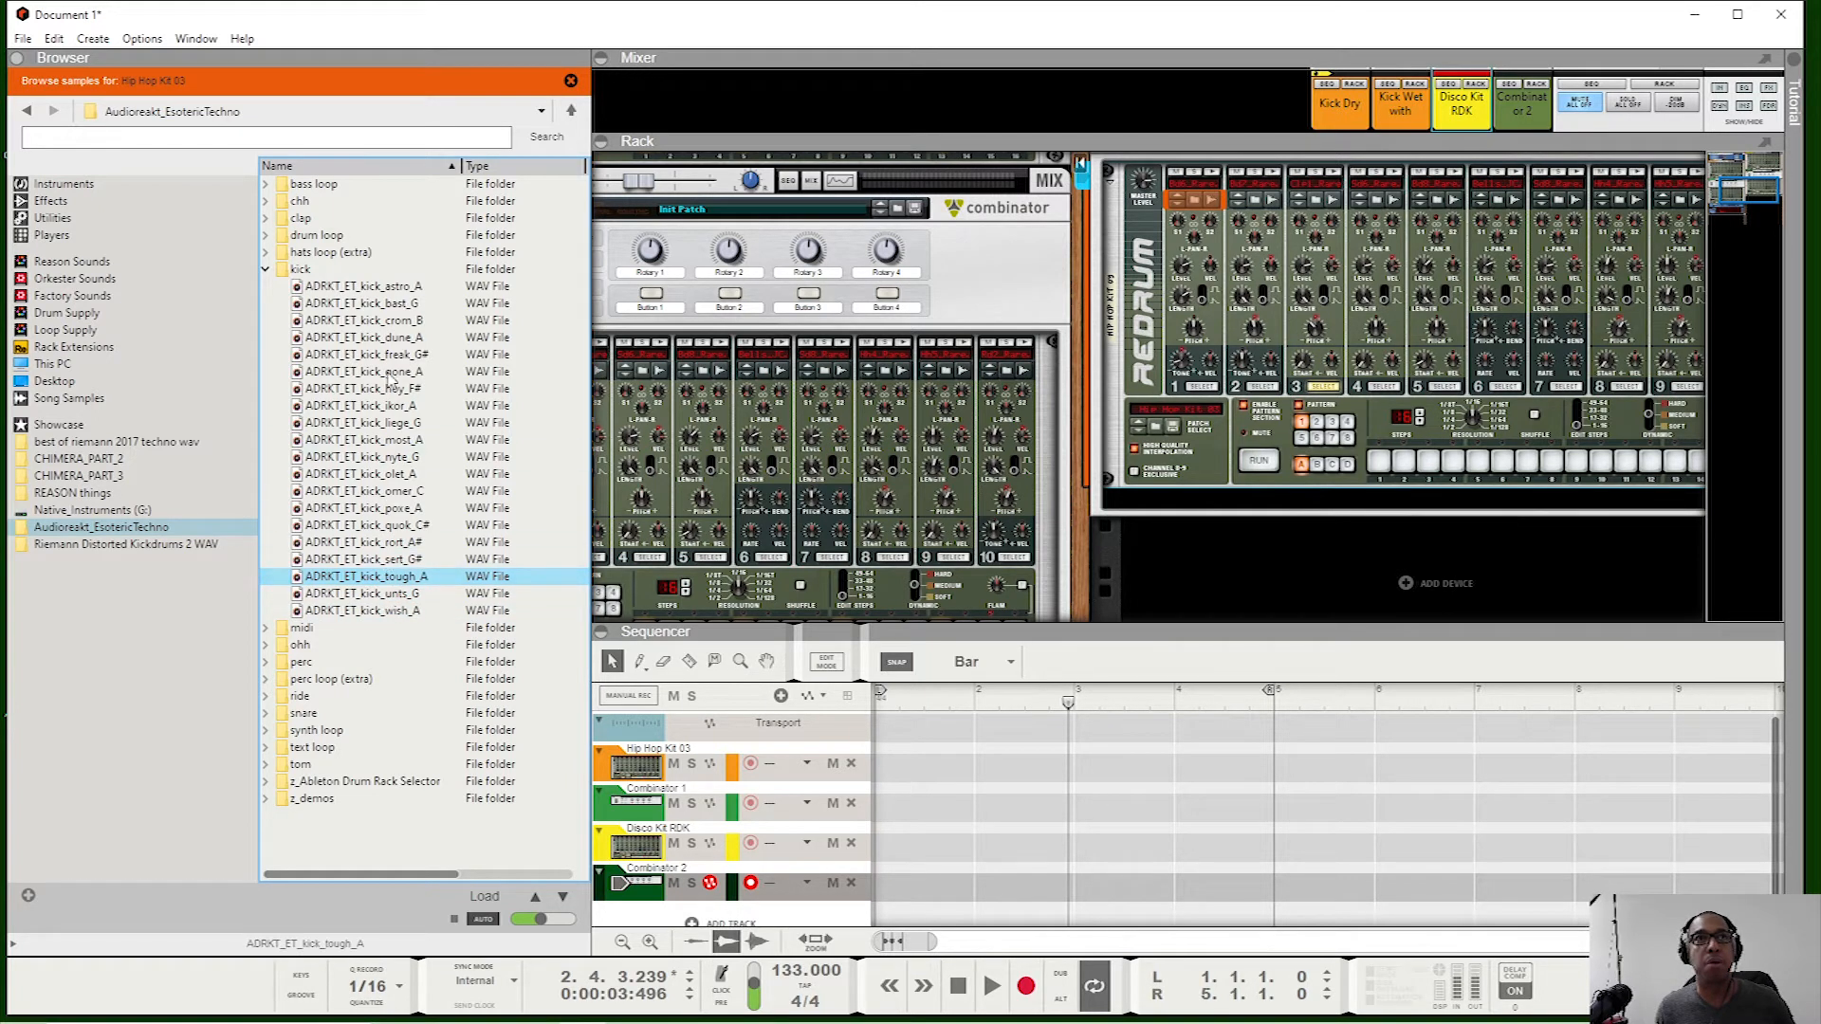
# Step: Load ADRKT_ET_kick_tough_A into Redrum channel 1, program hits on steps 1, 5, 9 and 13, and preview the pattern
pyautogui.doubleClick(396, 580)
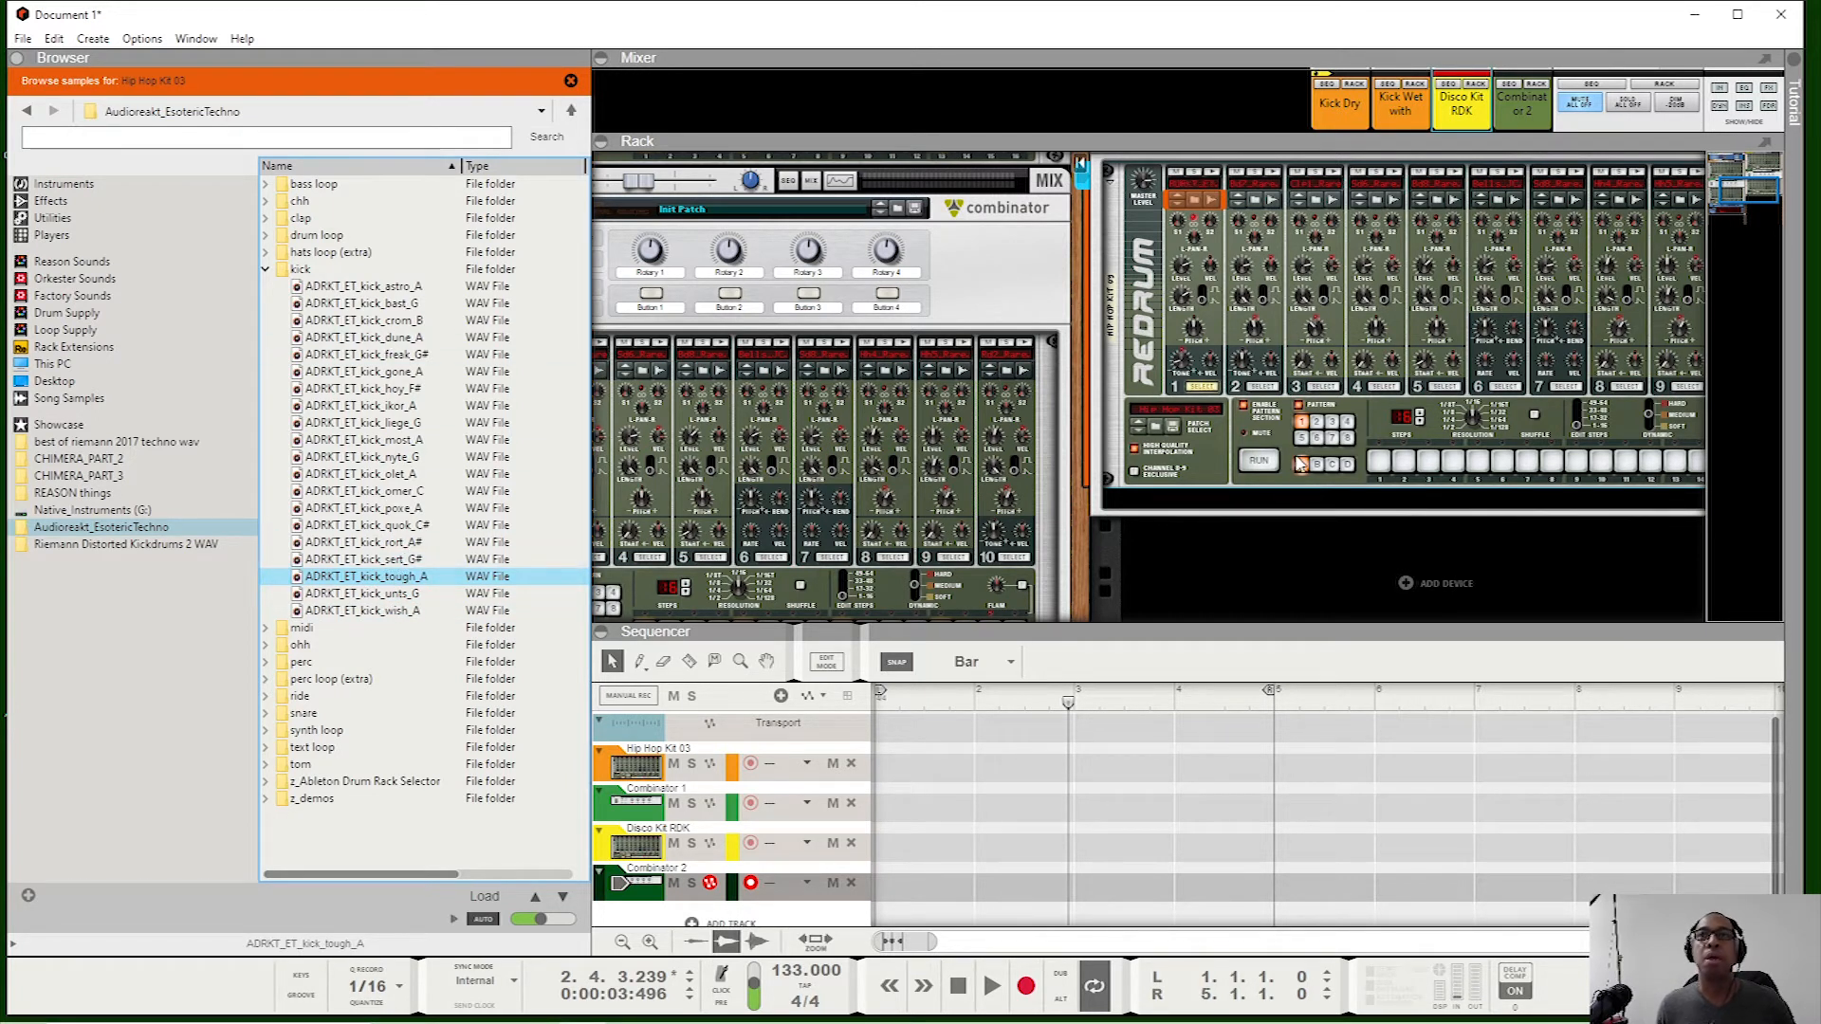
pyautogui.click(1376, 465)
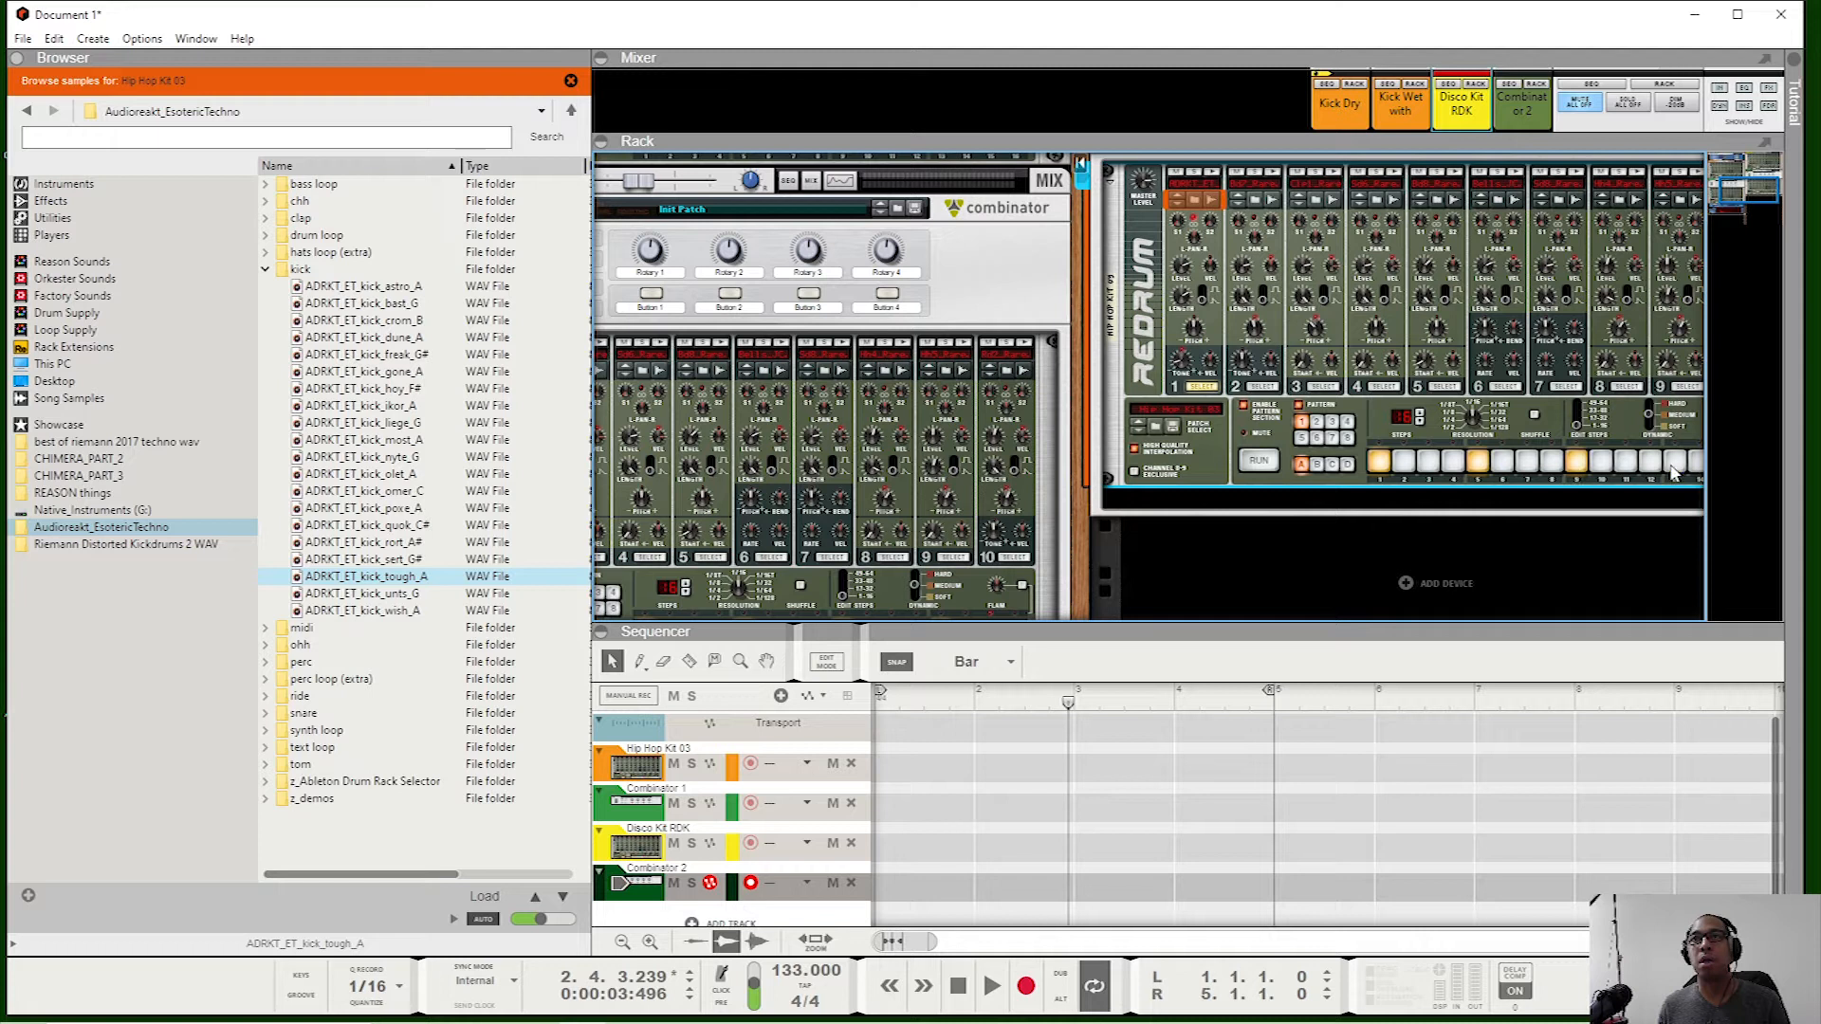
pyautogui.press('space')
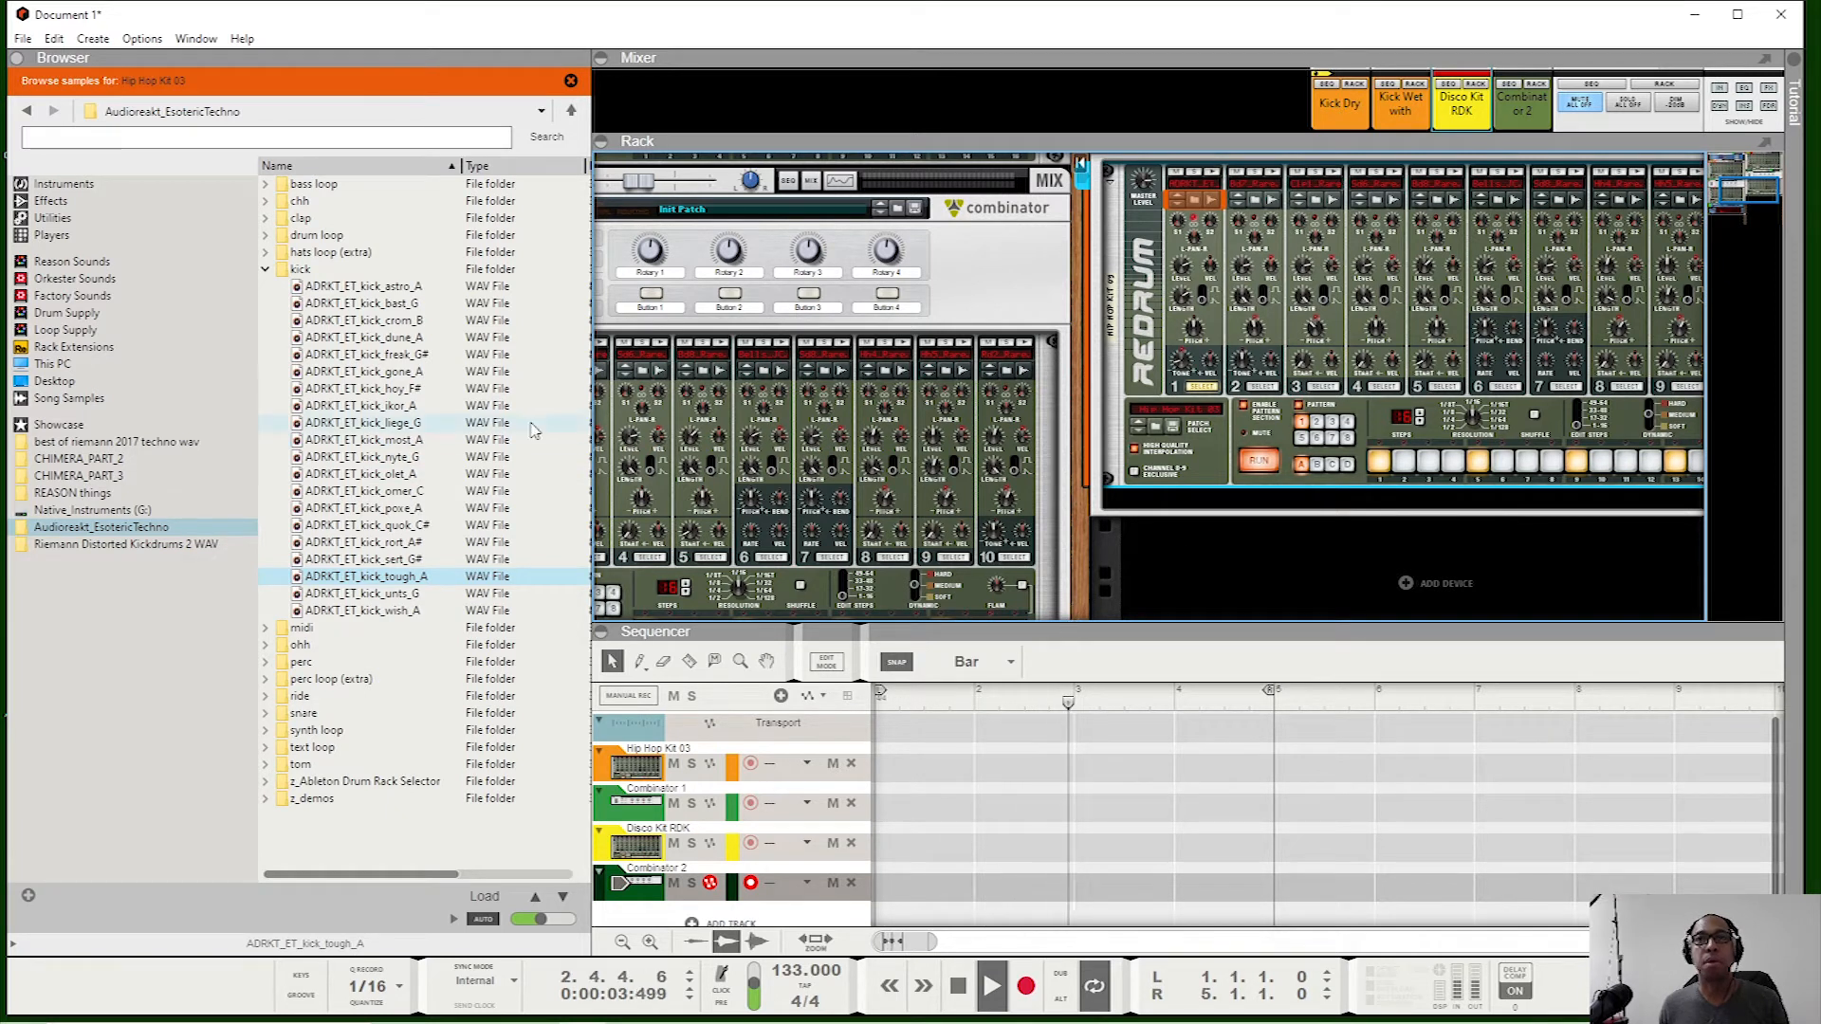
pyautogui.press('space')
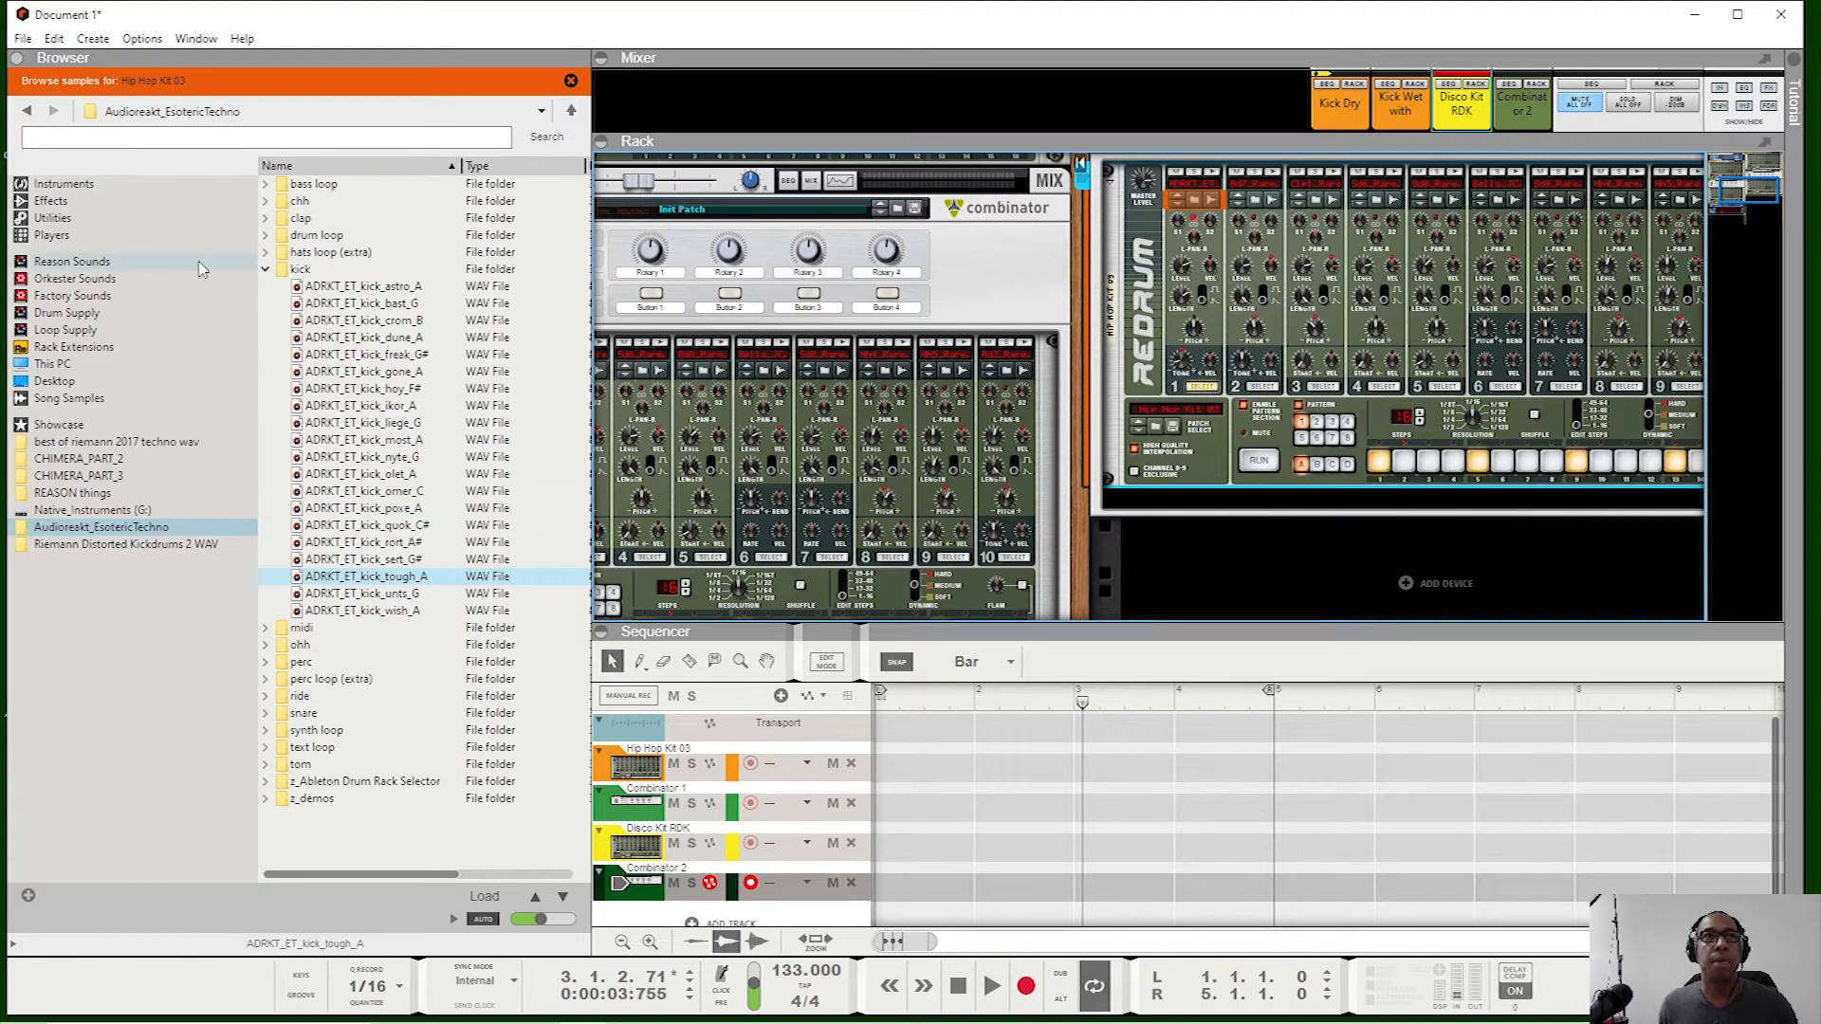
# Step: Add an RV7000 MkII Reverb from the built-in effects directly below the Redrum and unfold its remote programmer
pyautogui.scroll(1, 1297, 401)
pyautogui.scroll(-1, 1290, 370)
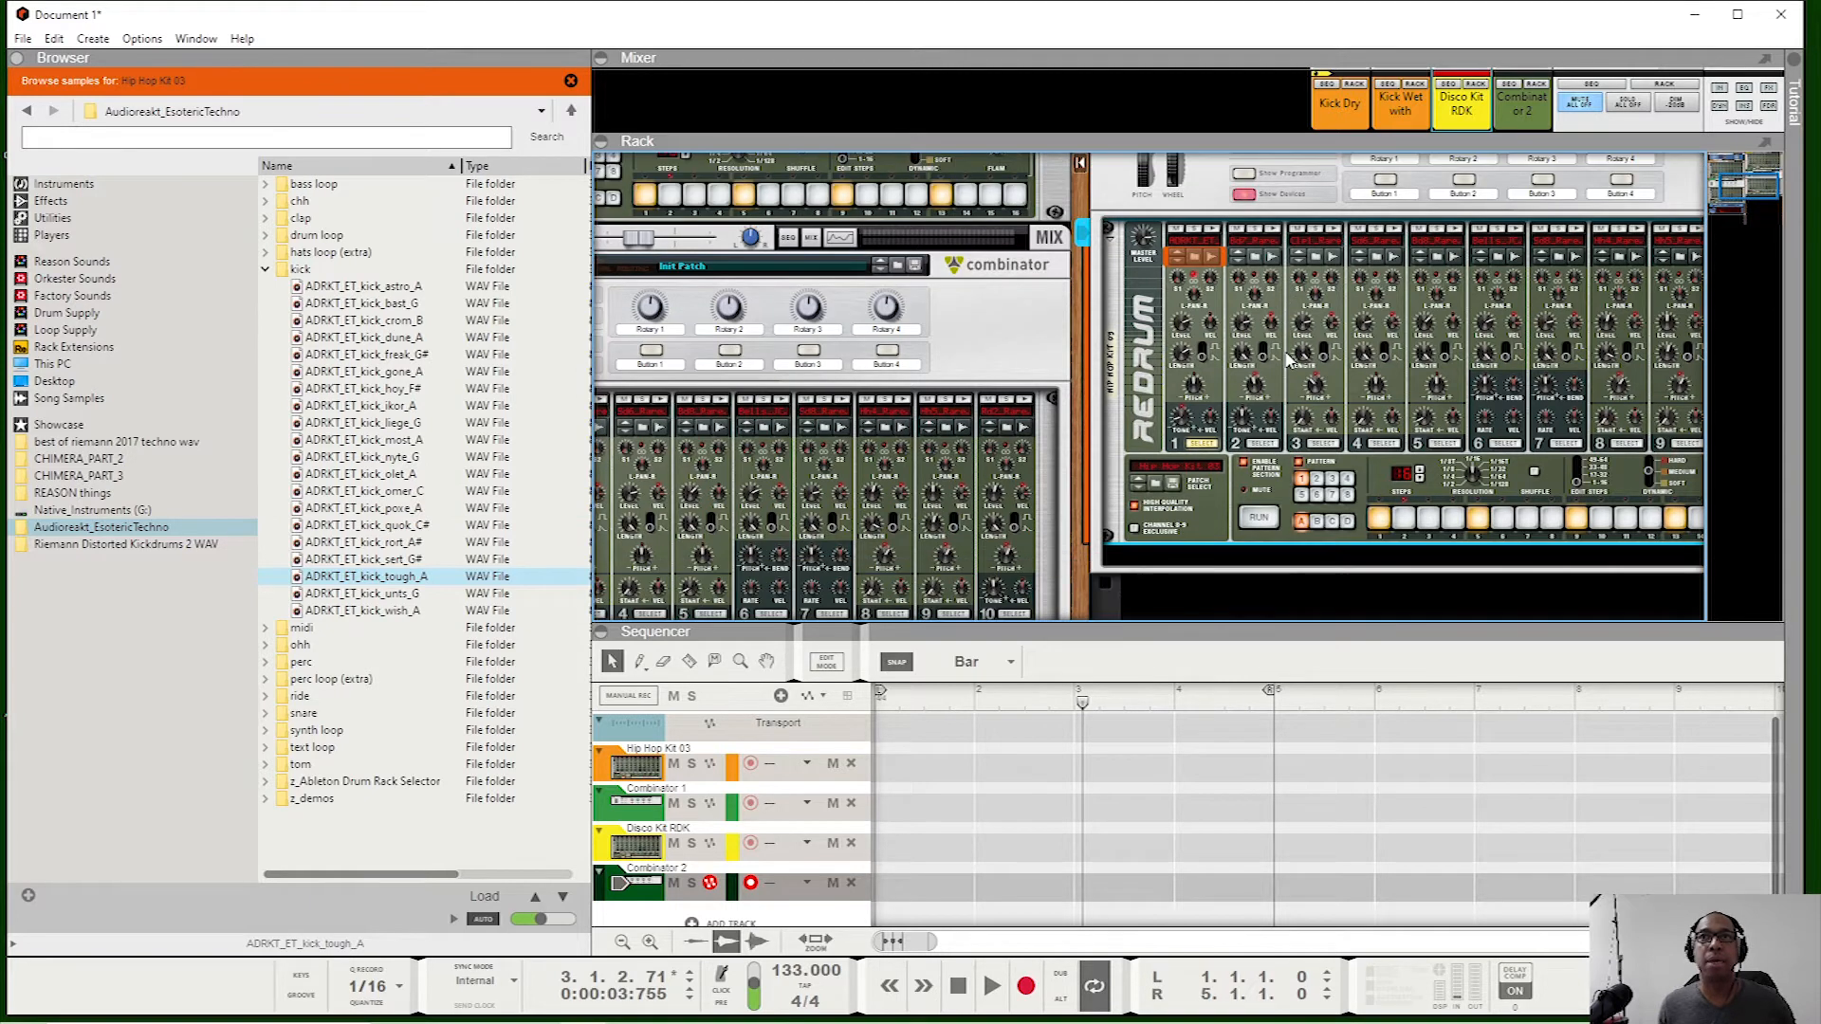
pyautogui.scroll(-1, 1289, 359)
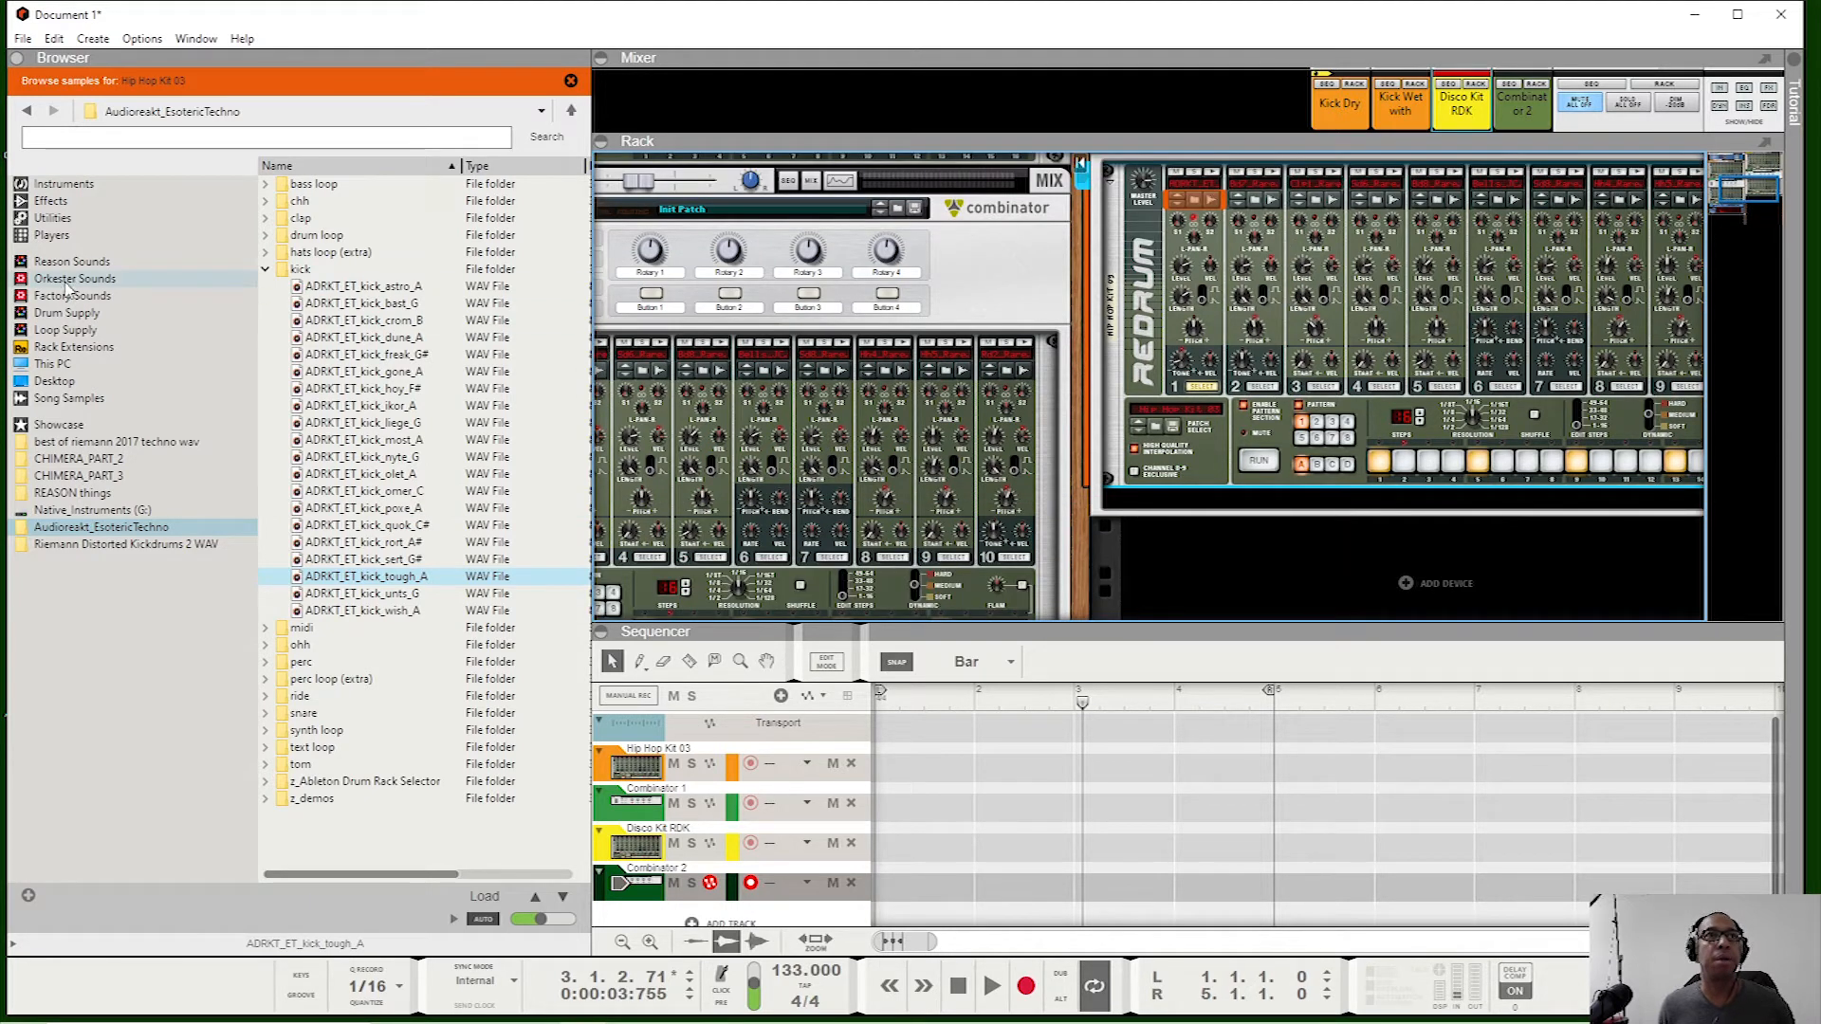
pyautogui.click(51, 201)
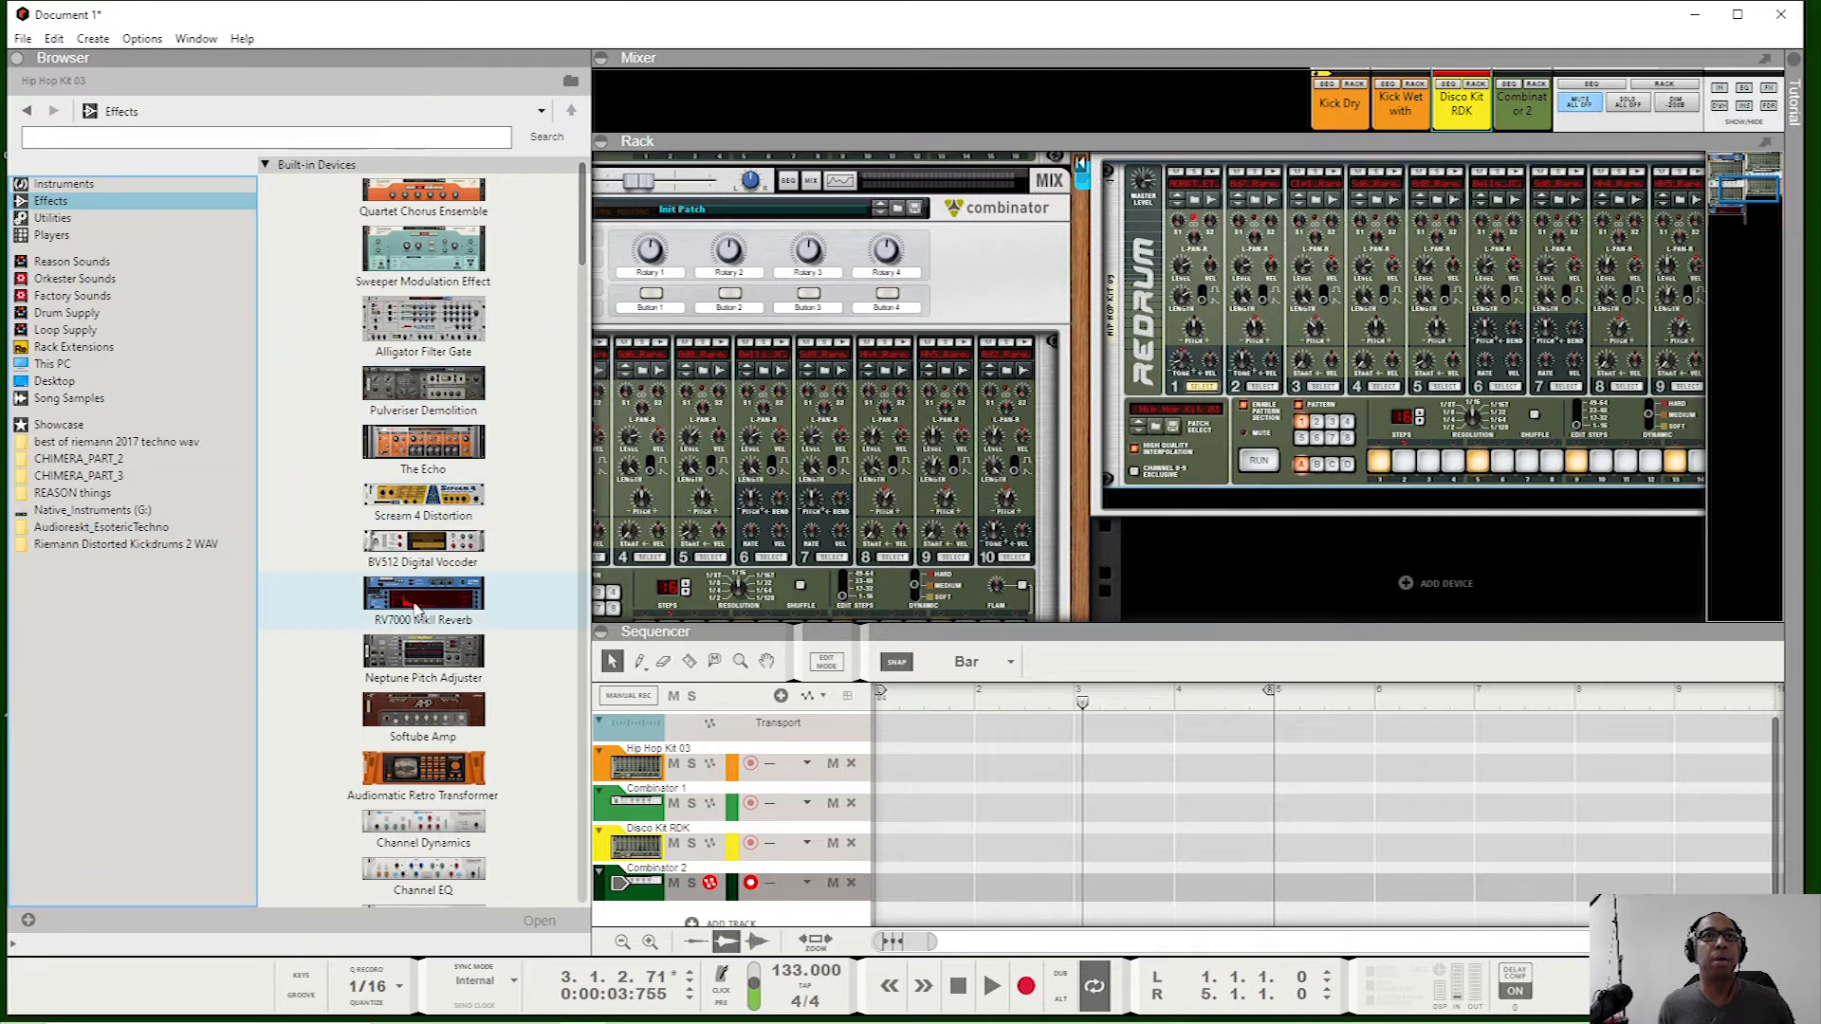
pyautogui.moveTo(422, 596); pyautogui.dragTo(1273, 462)
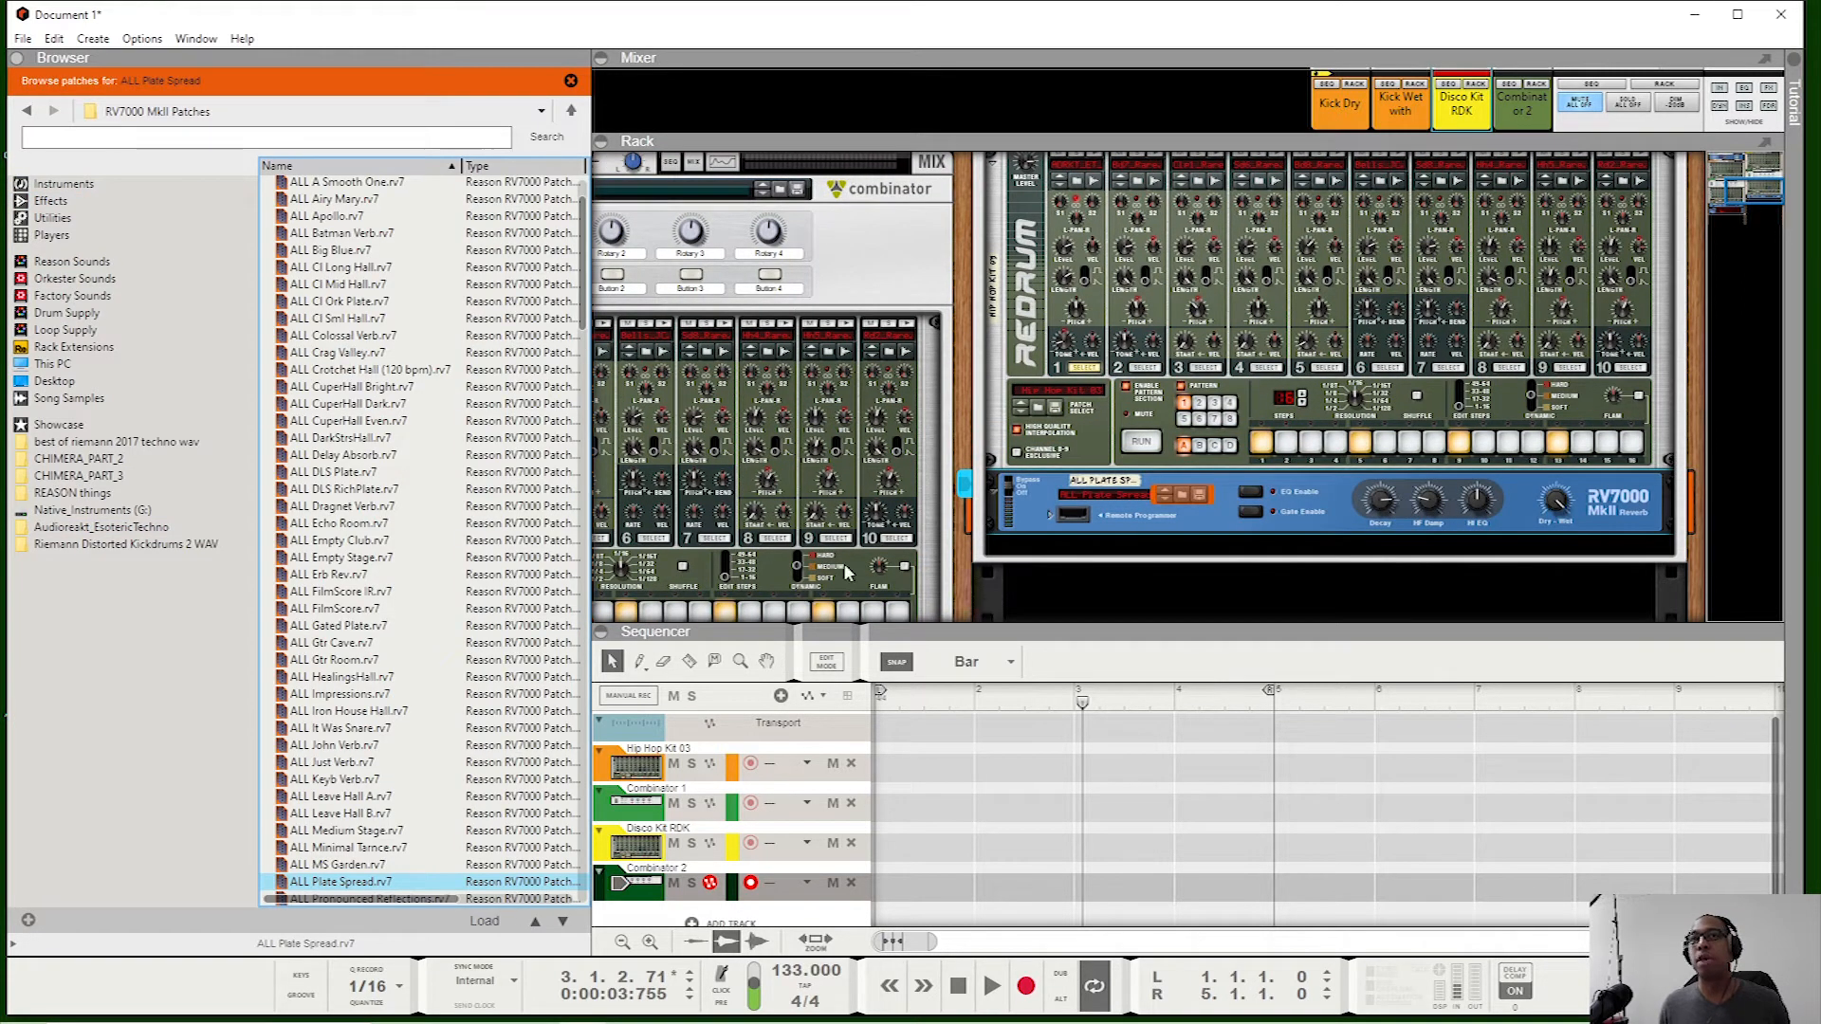
pyautogui.click(1047, 518)
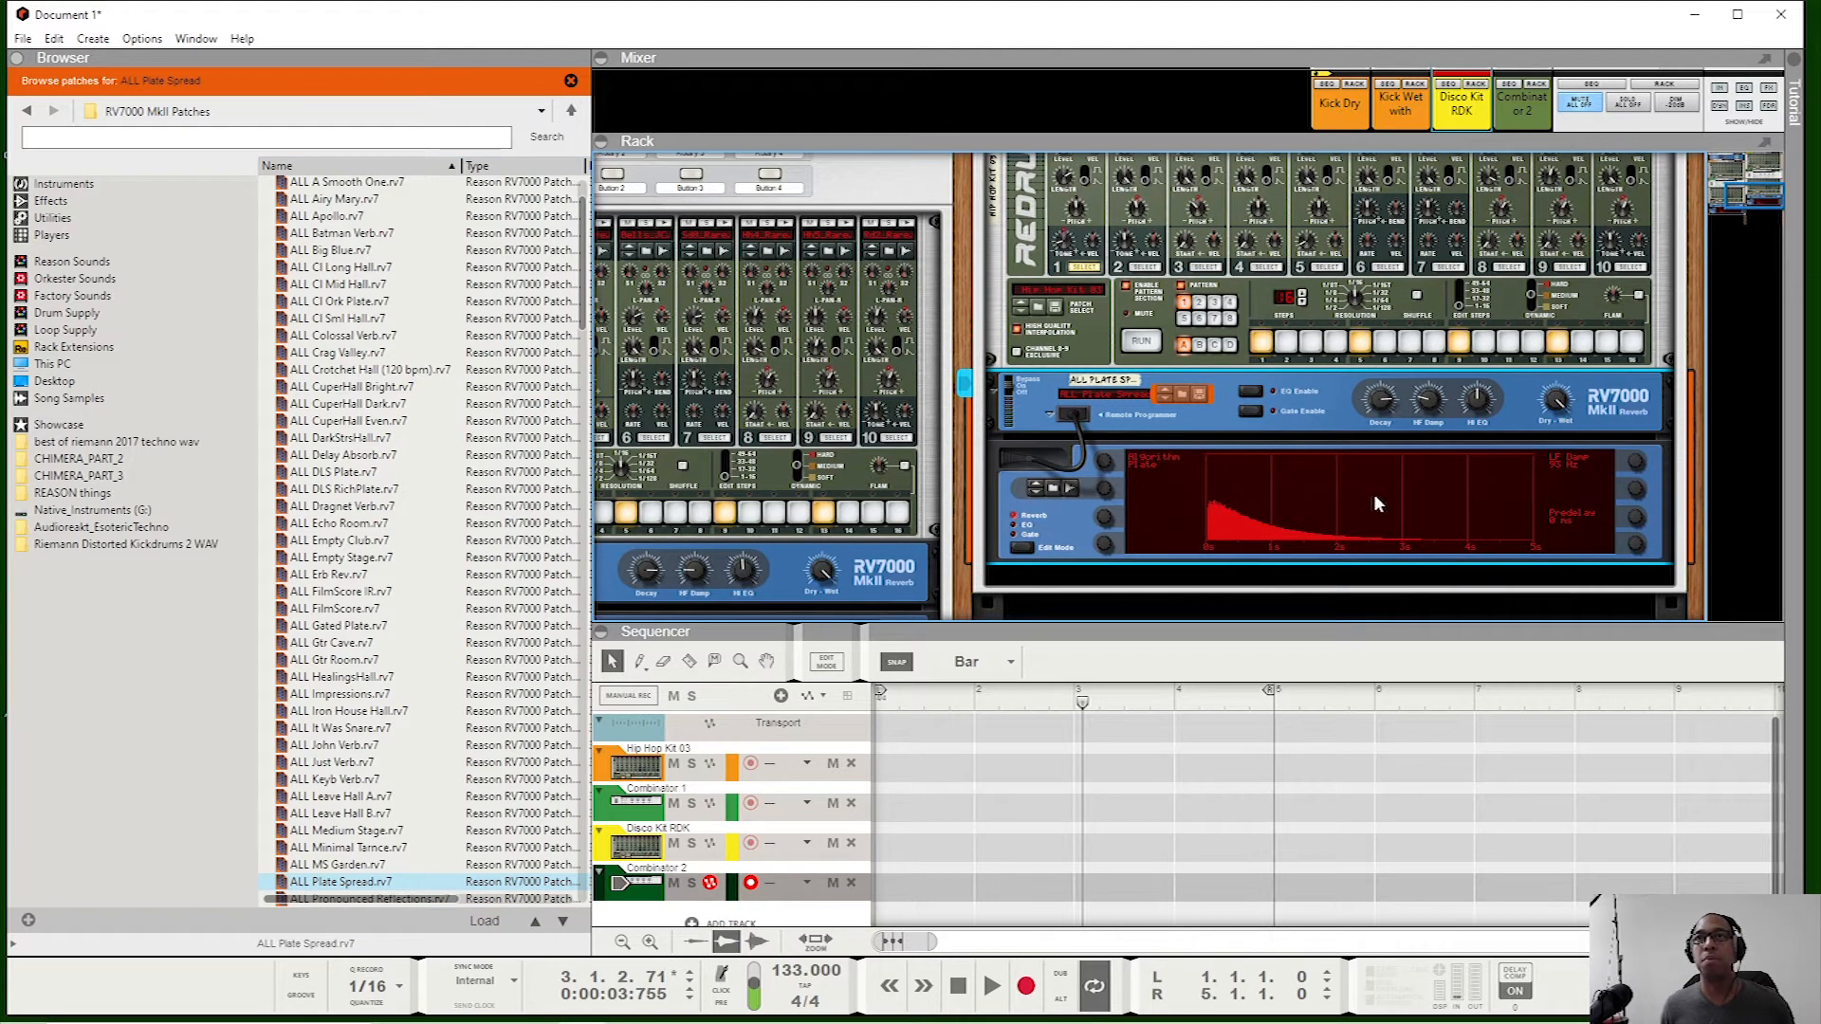
# Step: Play the pattern through the reverb, set the RV7000's Dry/Wet to 0, and play it again to compare
pyautogui.moveTo(1496, 423)
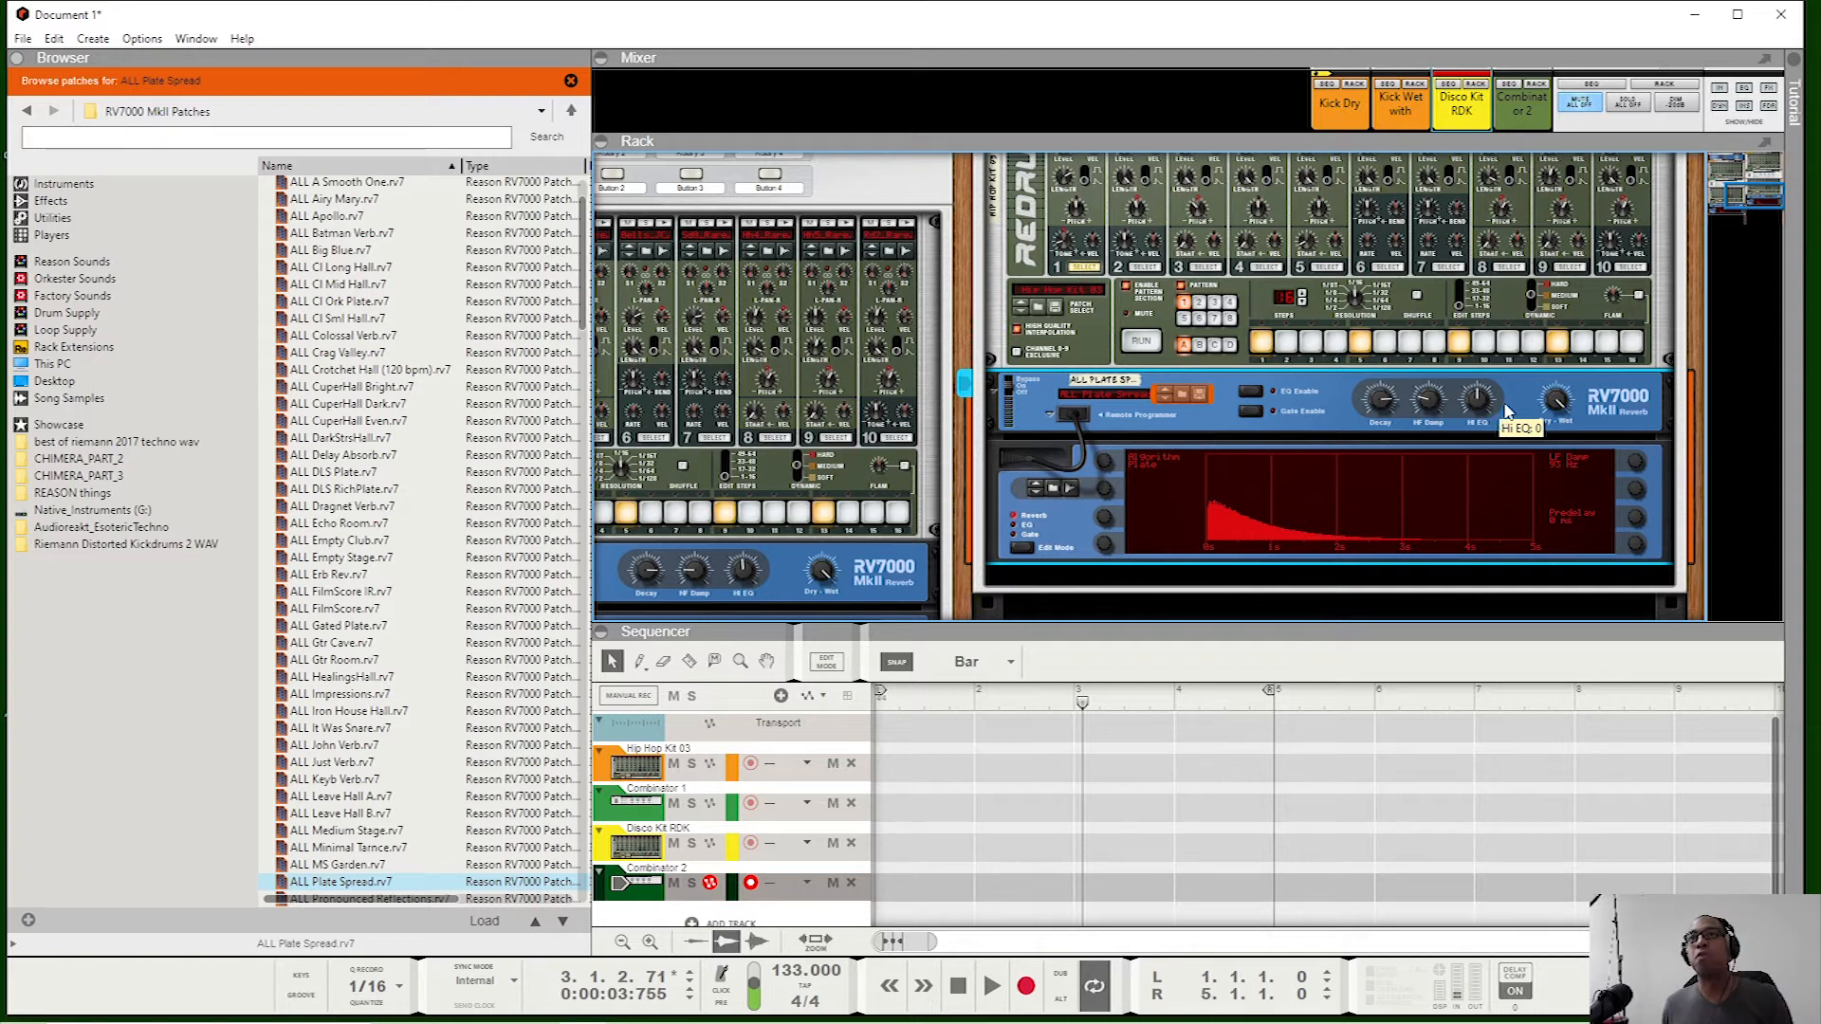
pyautogui.press('space')
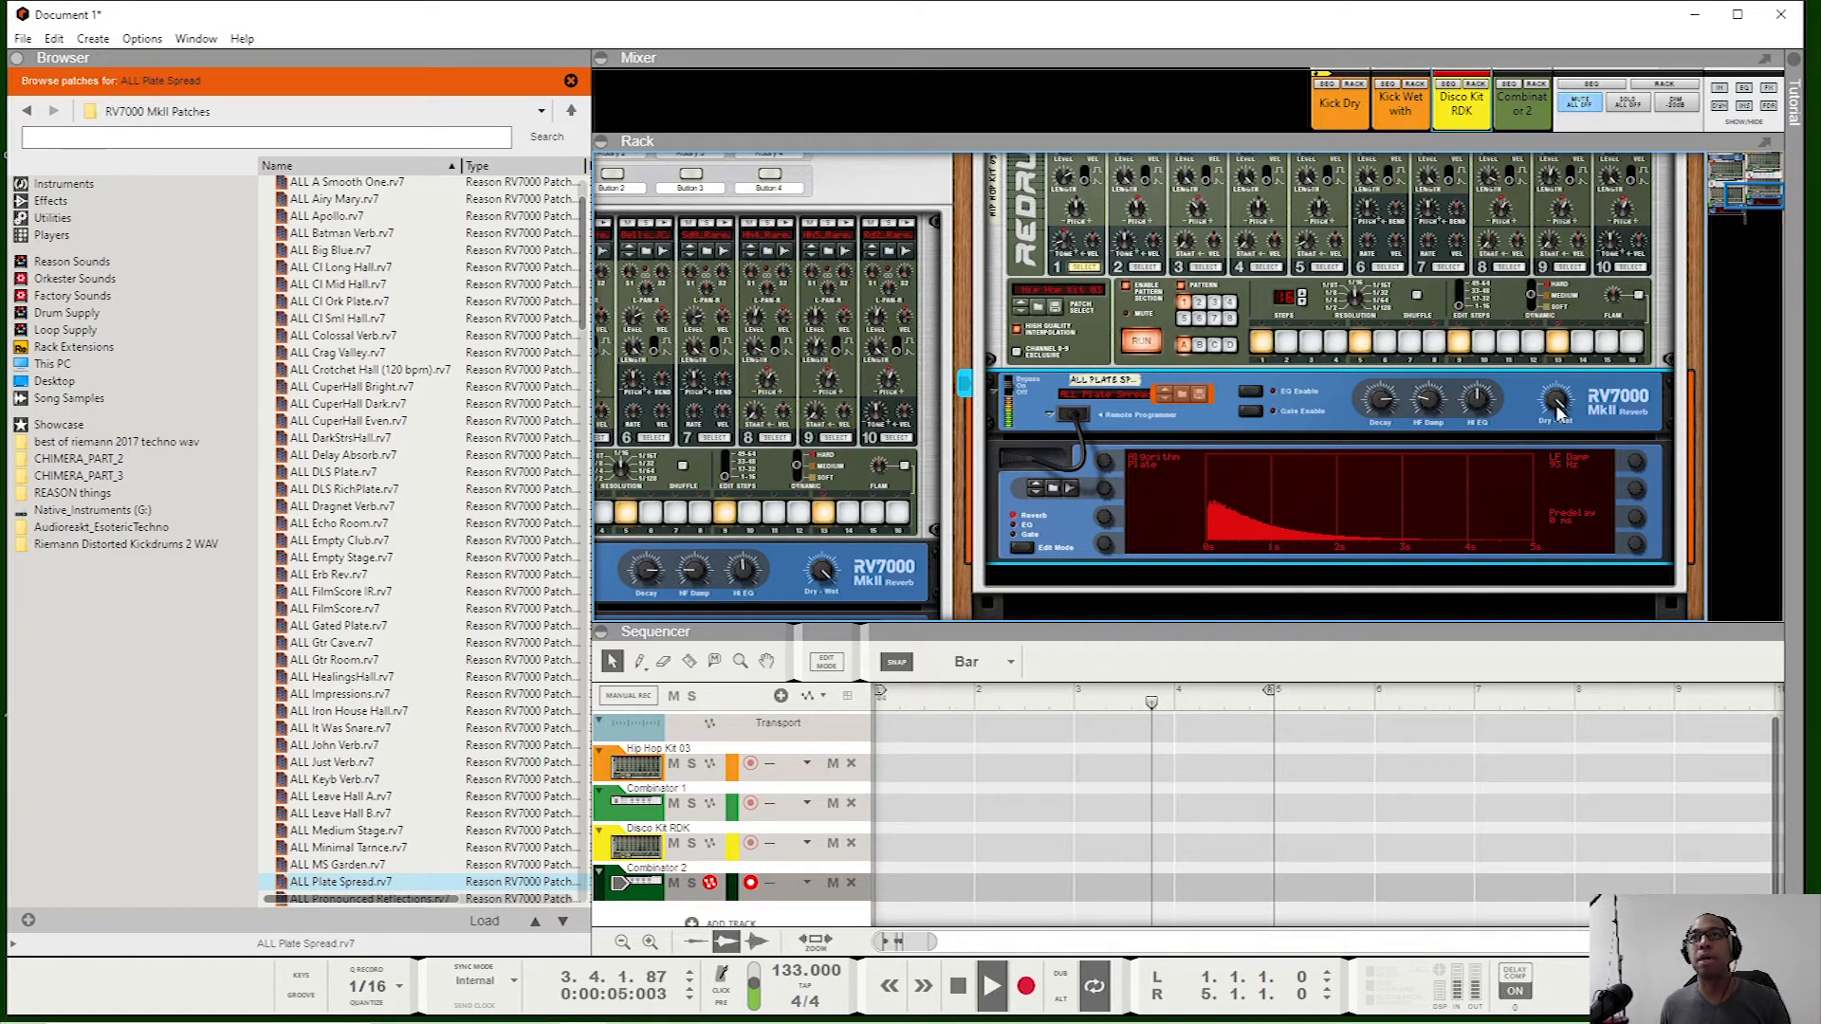
pyautogui.moveTo(1558, 406)
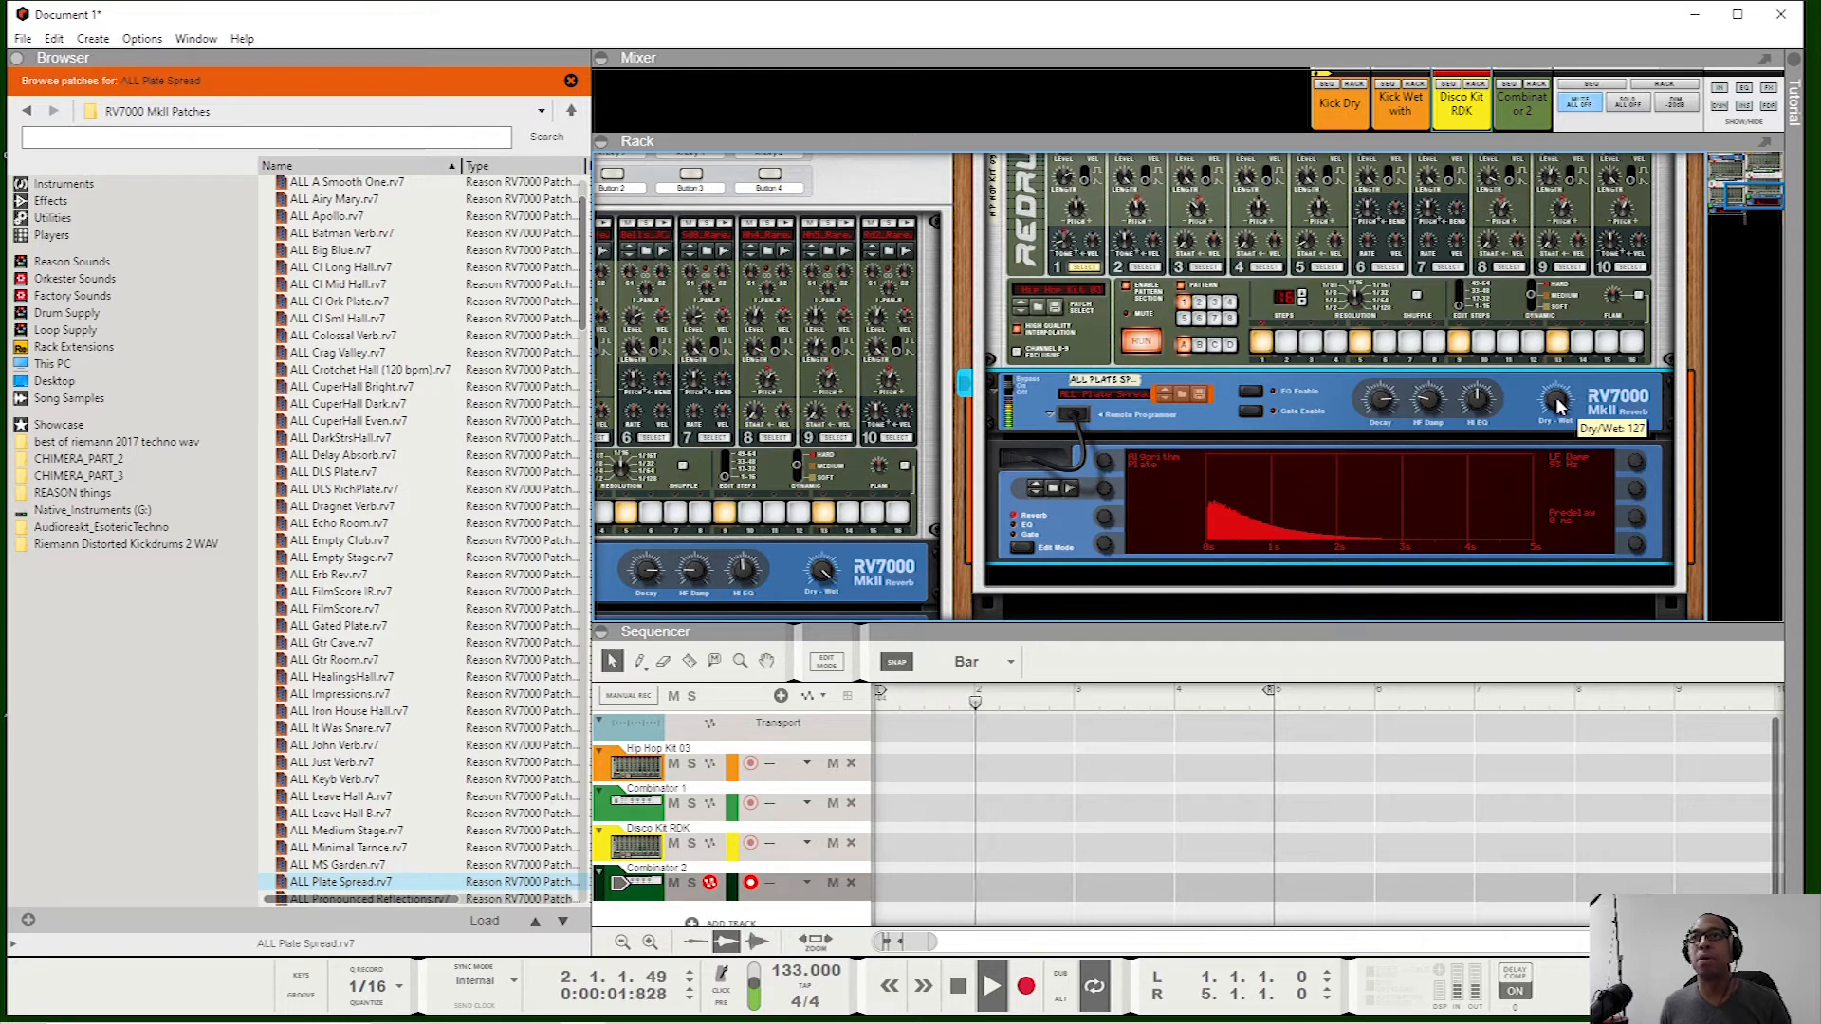
pyautogui.press('space')
pyautogui.moveTo(1558, 406); pyautogui.dragTo(1555, 440)
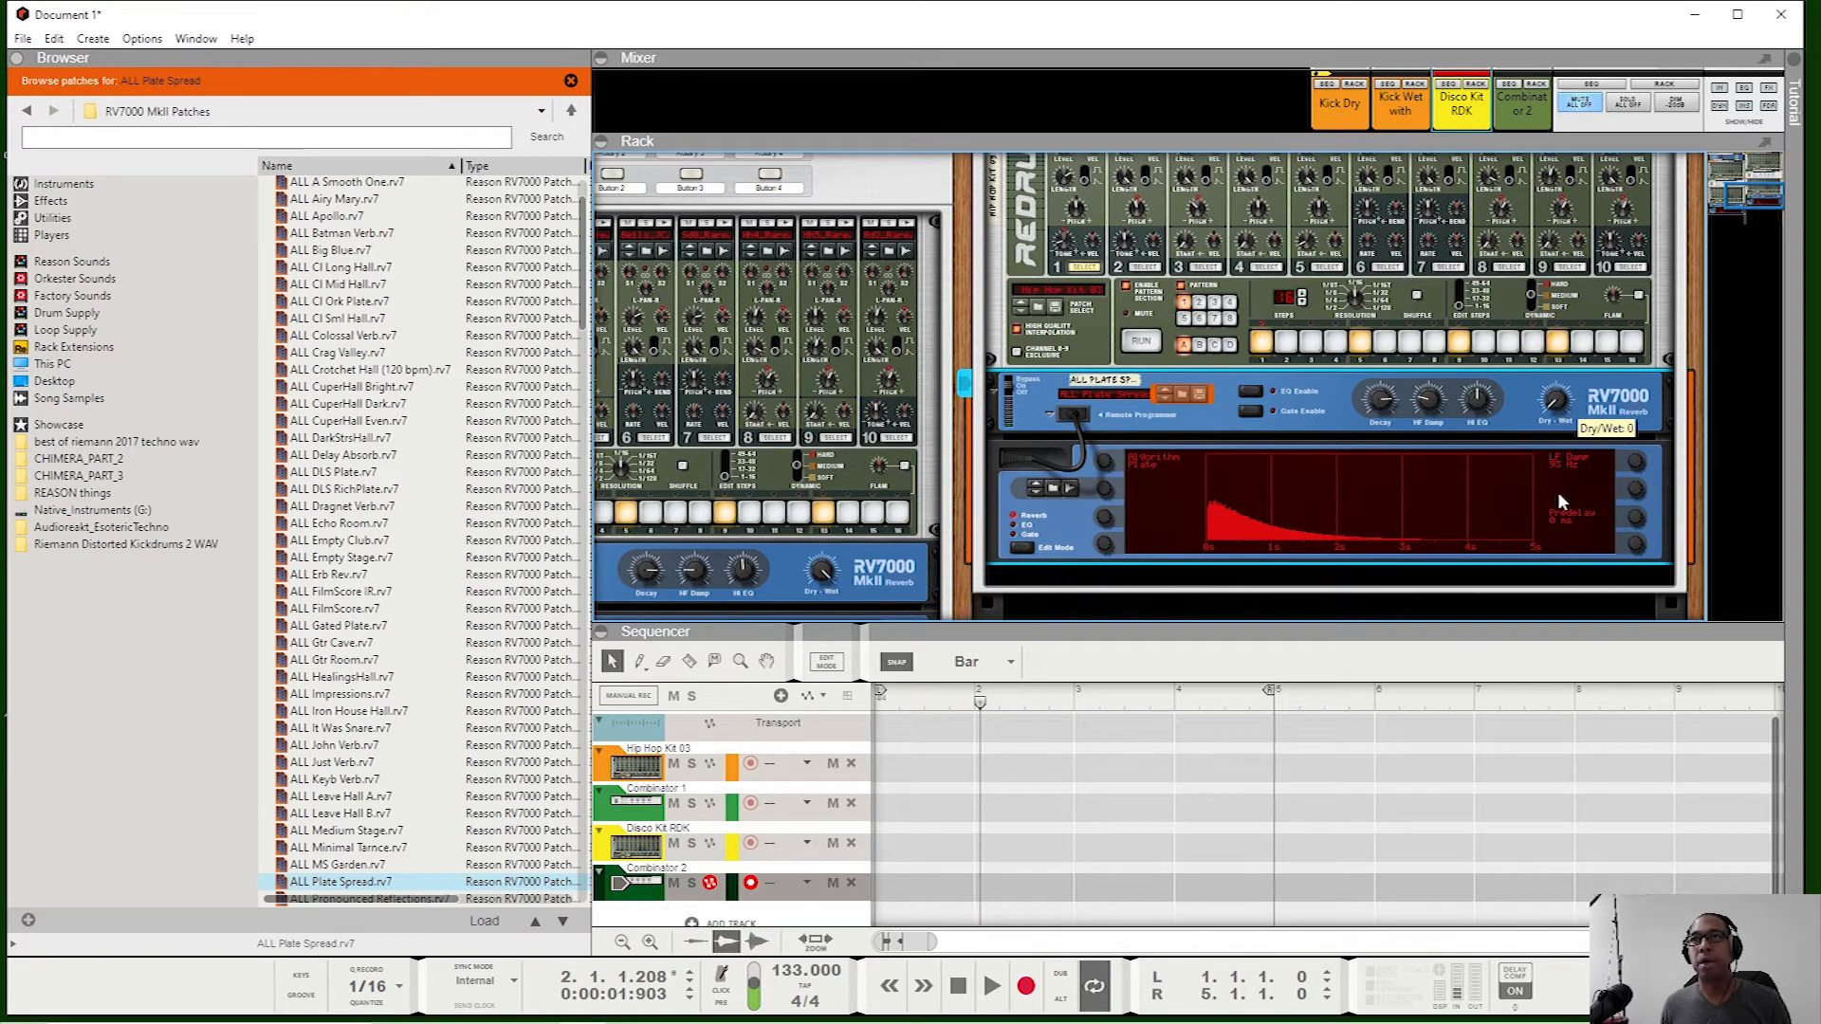
pyautogui.press('space')
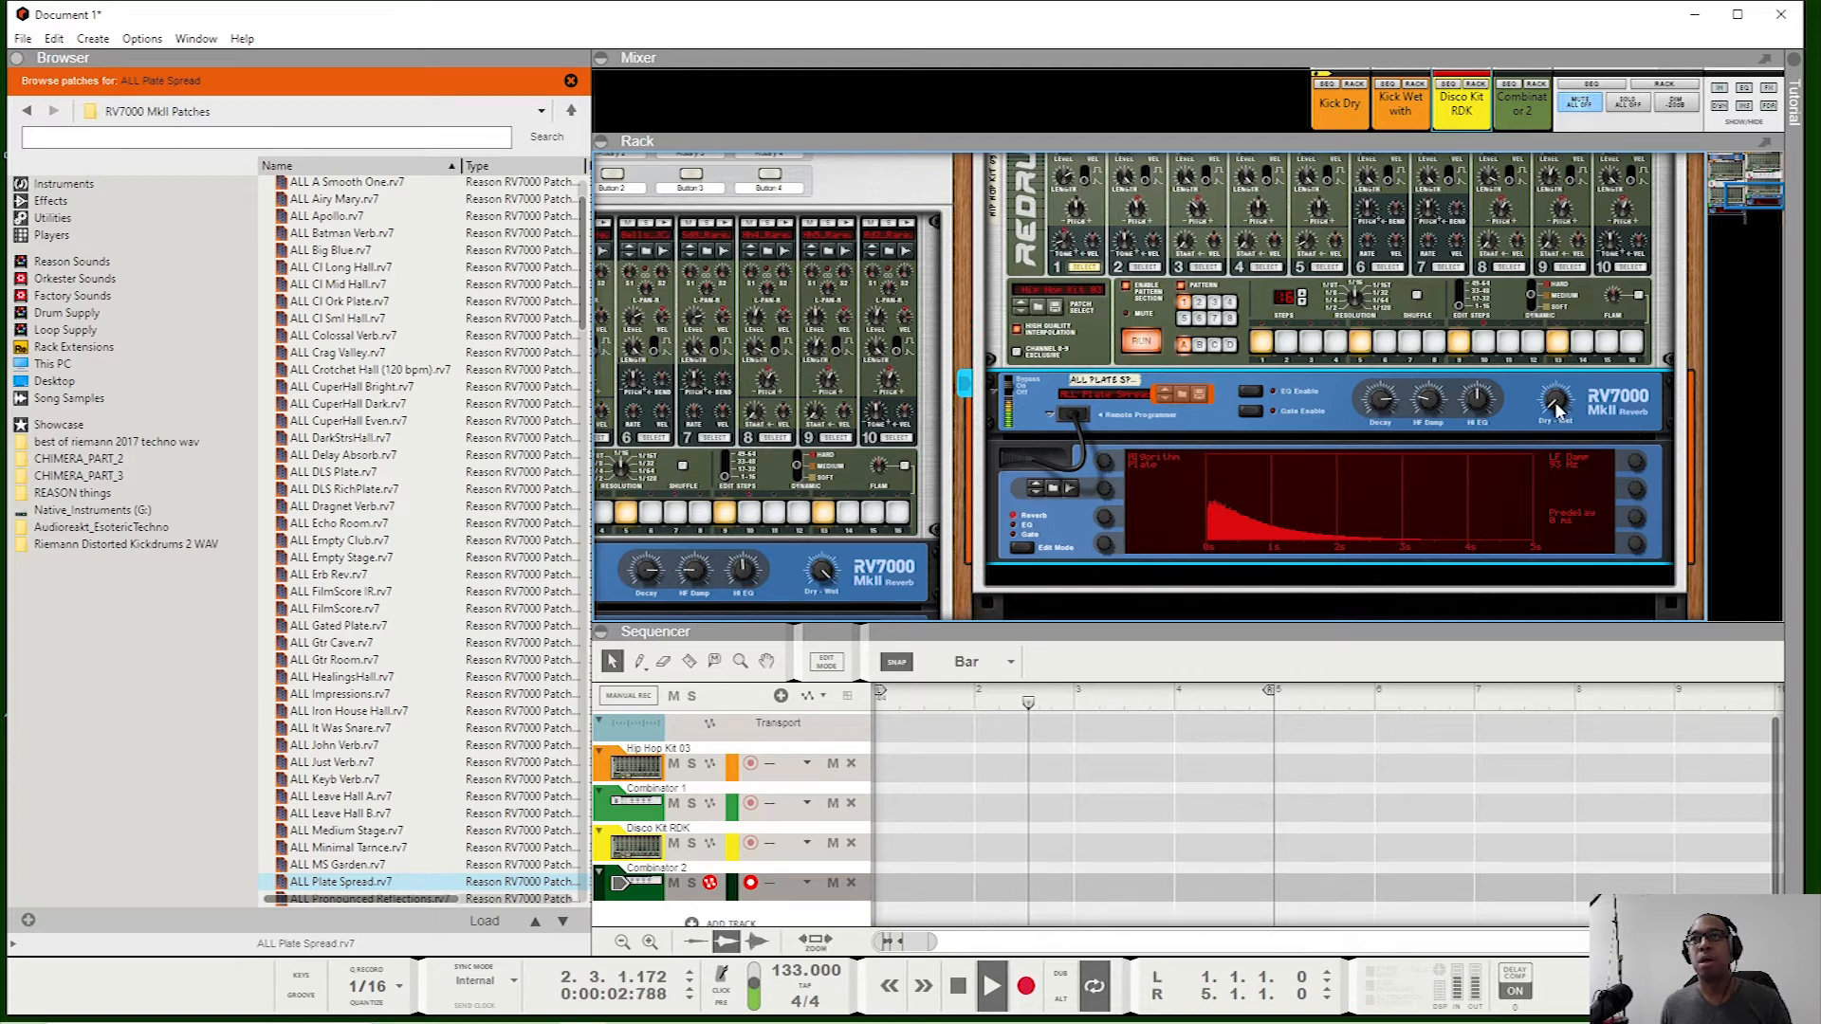
# Step: Audition the kick pattern with varying amounts of RV7000 reverb and settle on a Dry/Wet of 34
pyautogui.moveTo(1558, 406); pyautogui.dragTo(1558, 393)
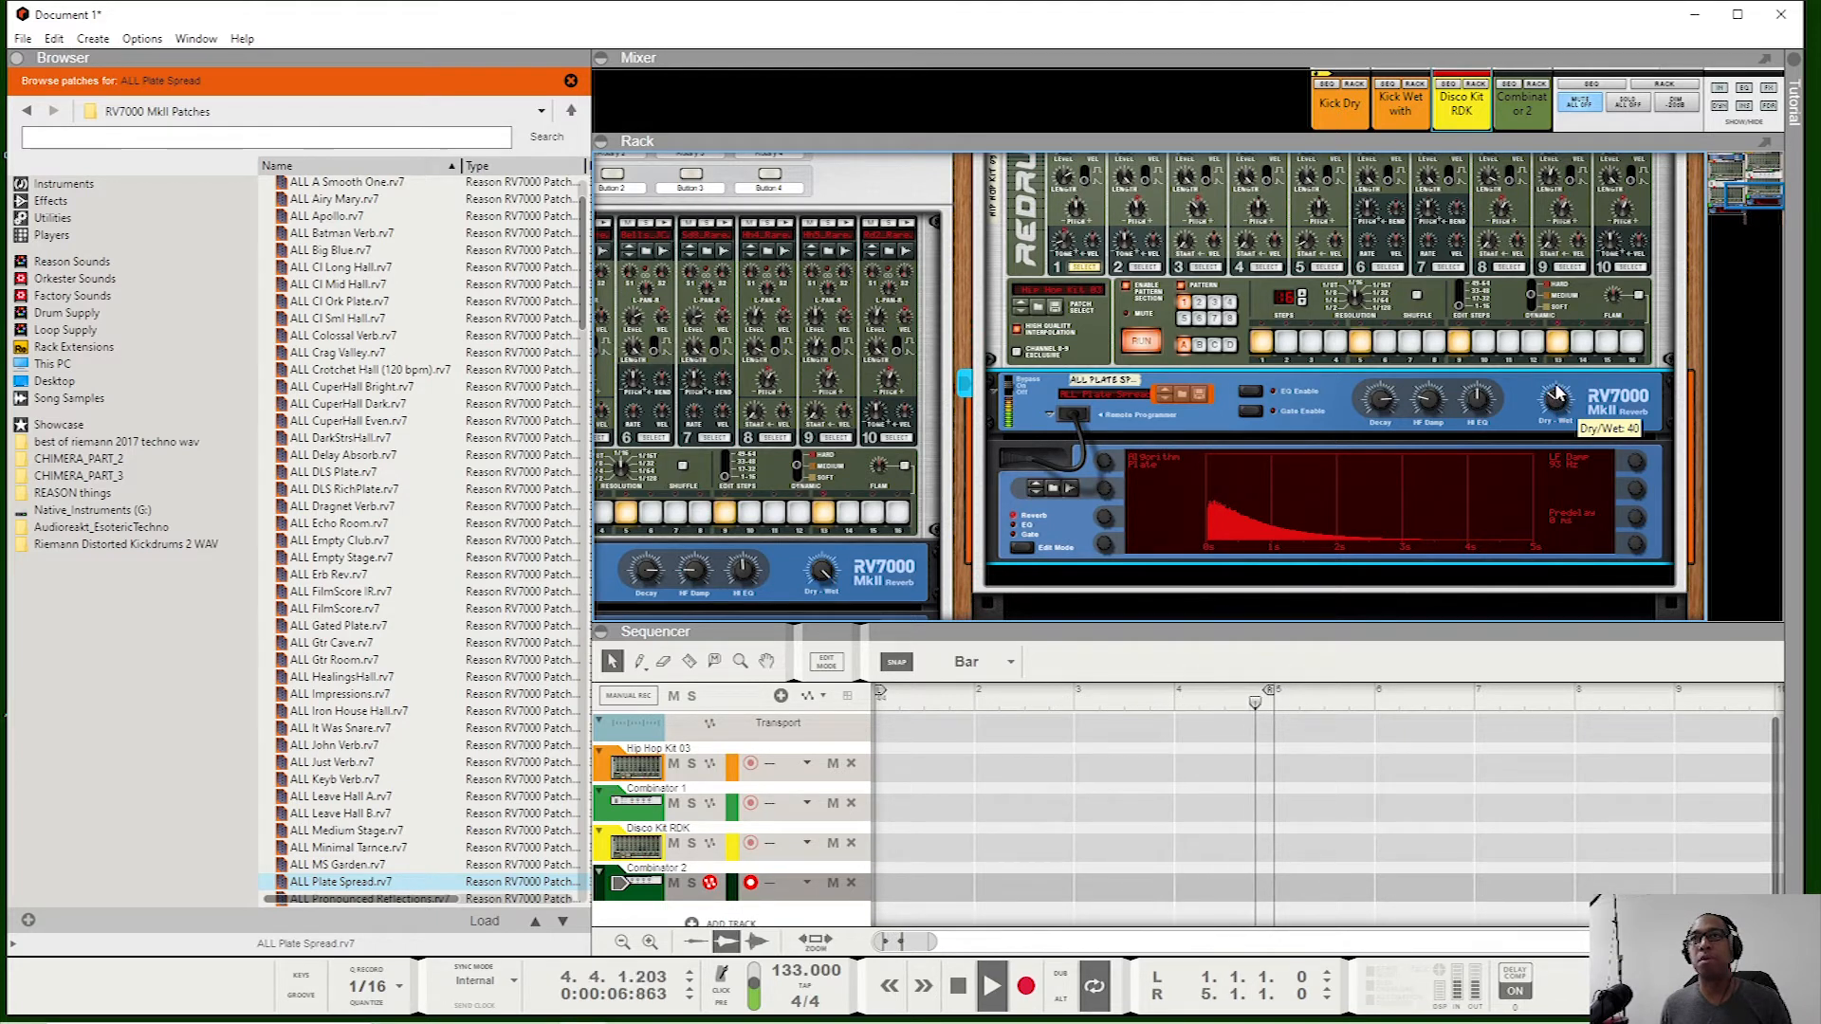
pyautogui.moveTo(1558, 392); pyautogui.dragTo(1548, 410)
pyautogui.press('space')
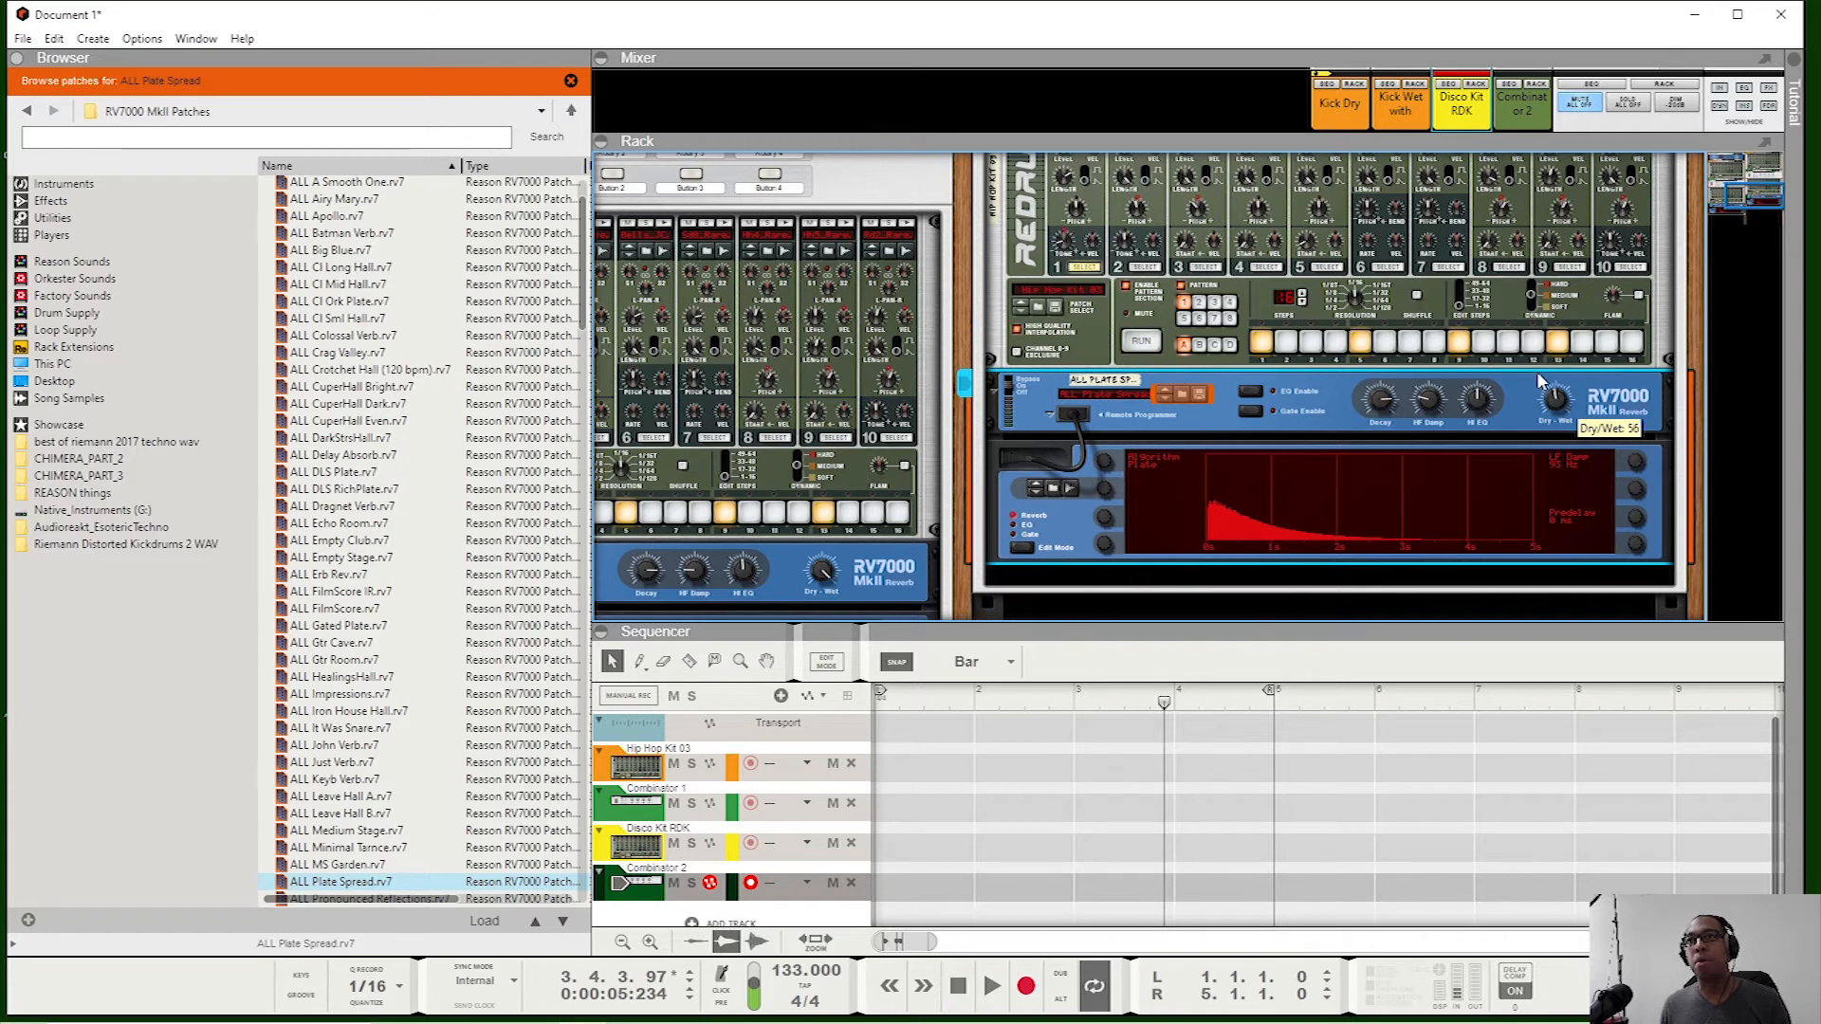
pyautogui.moveTo(1537, 363); pyautogui.dragTo(1539, 380)
pyautogui.moveTo(1542, 377); pyautogui.dragTo(1554, 429)
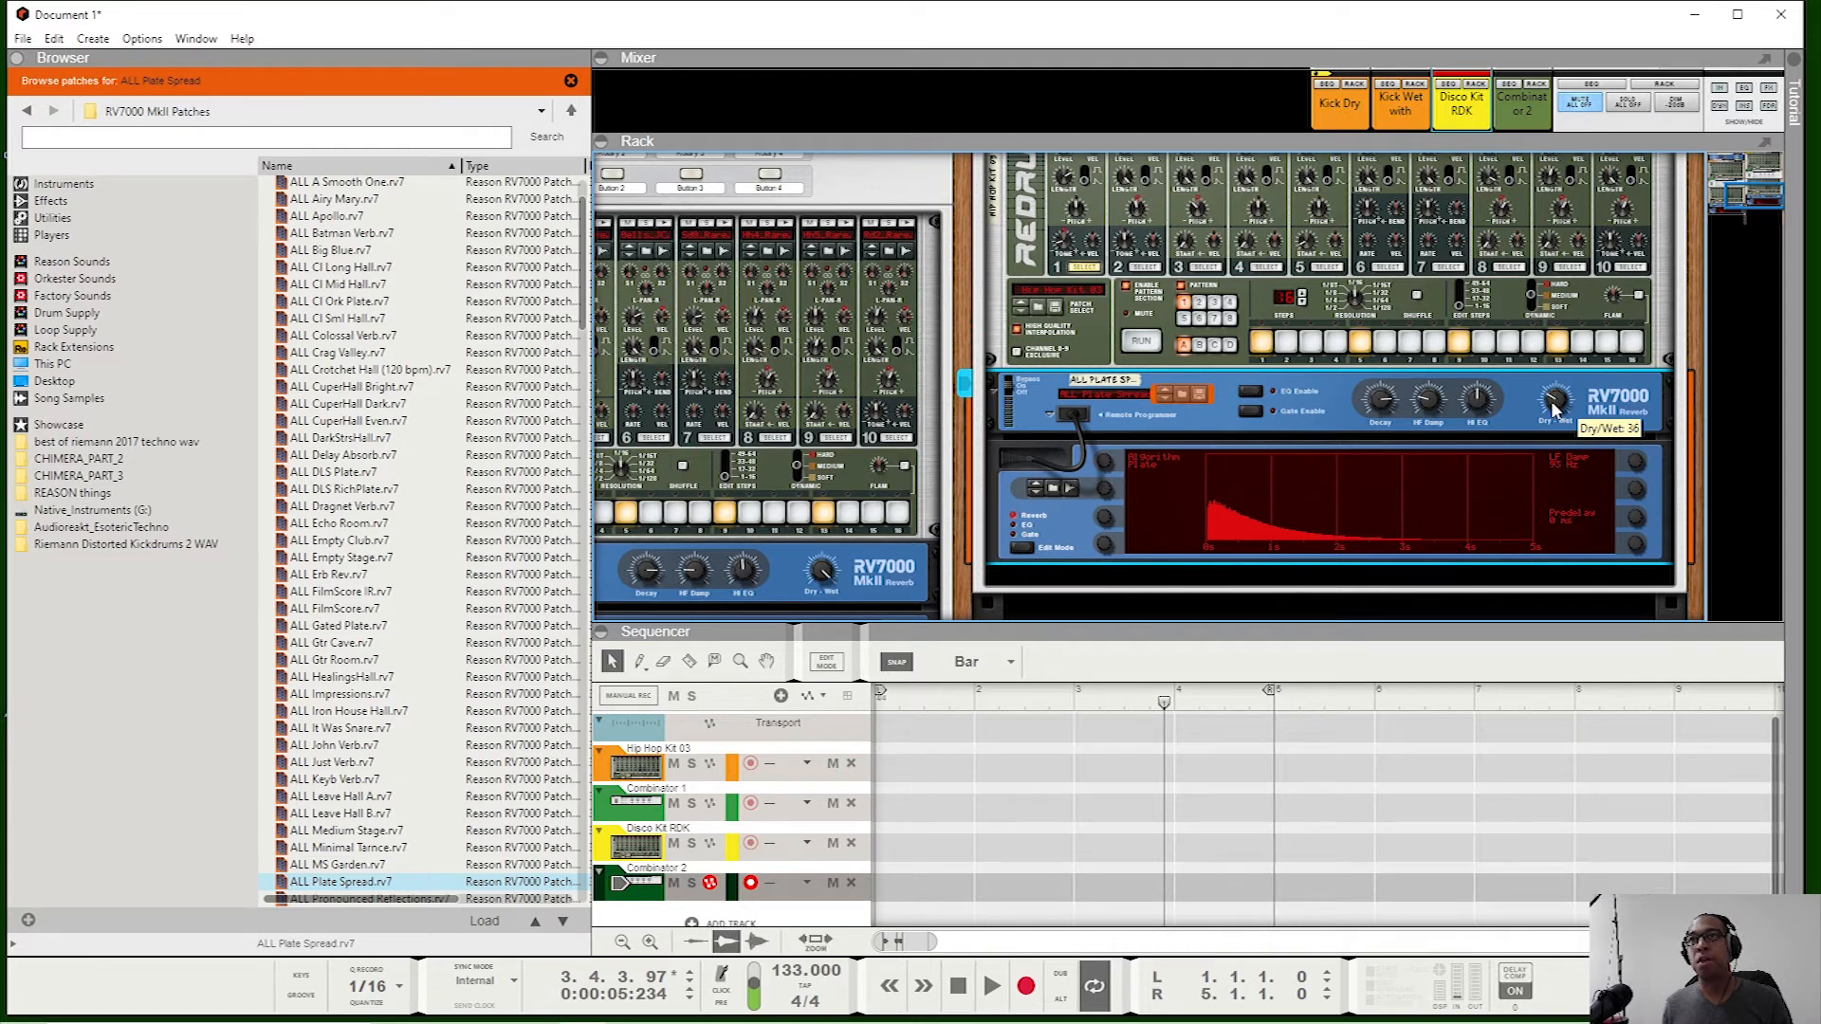
pyautogui.press('space')
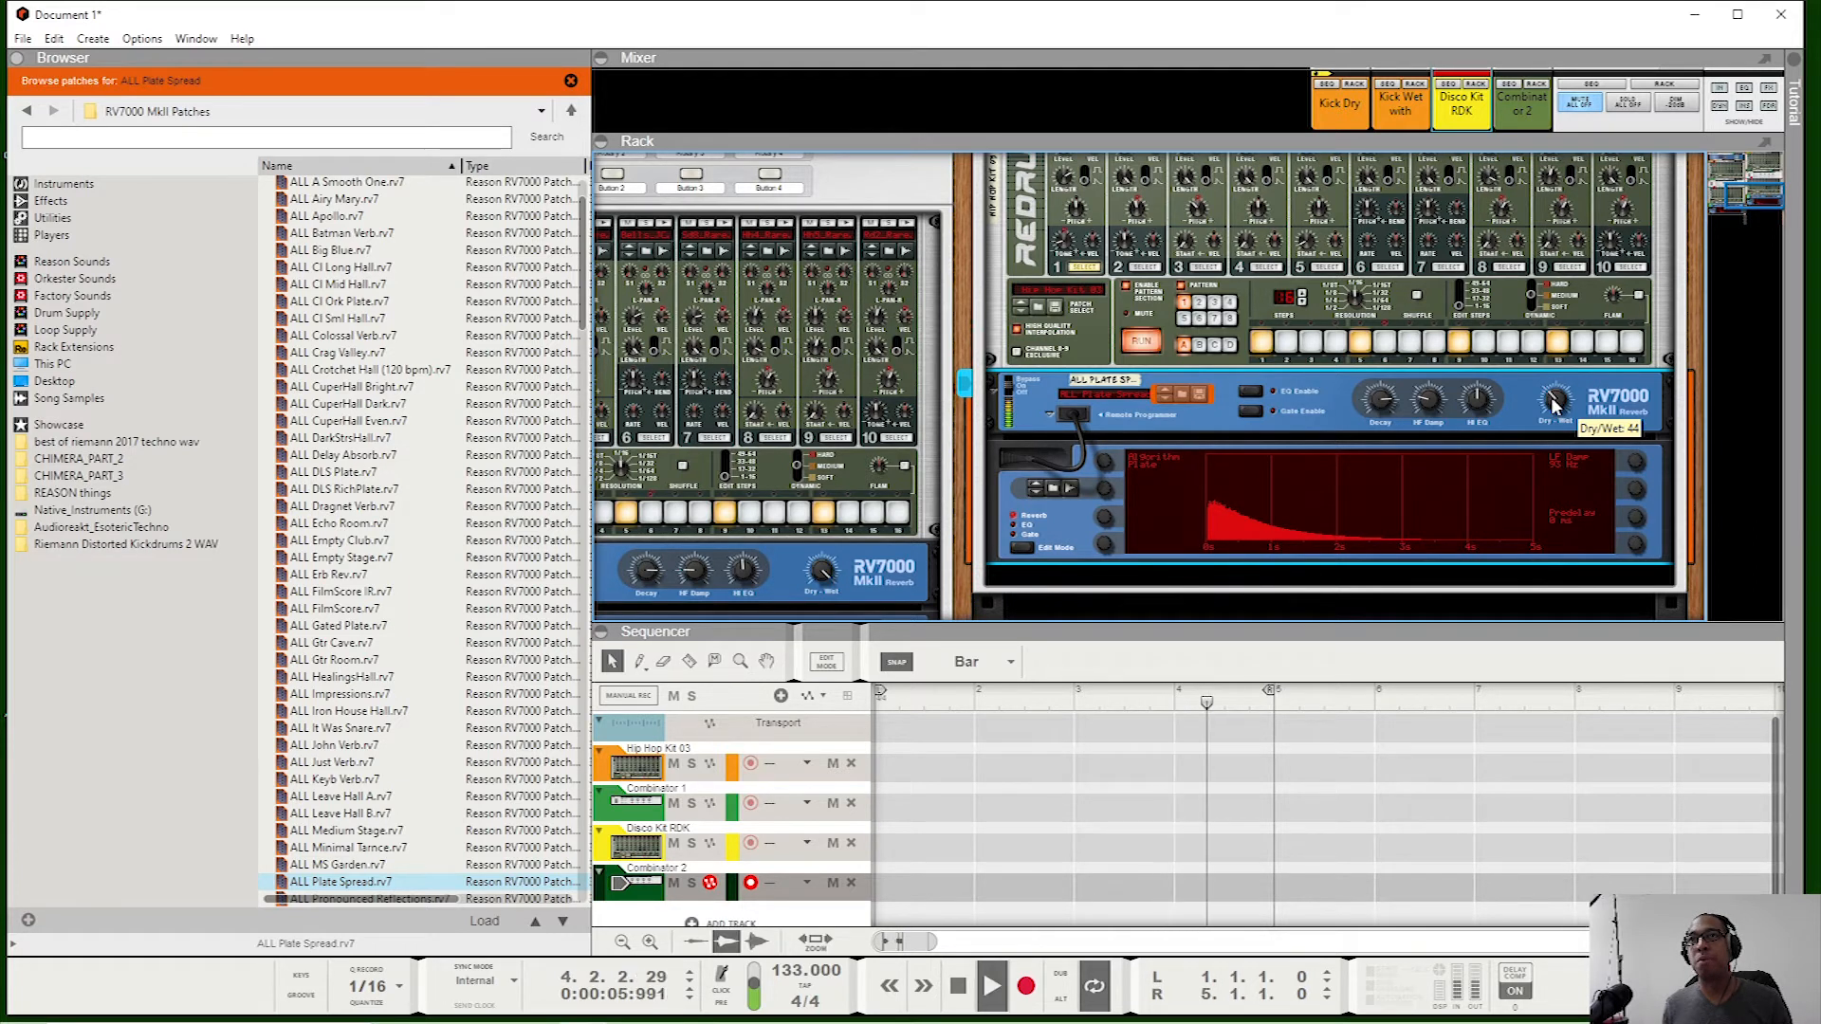
pyautogui.moveTo(1552, 406); pyautogui.dragTo(1553, 417)
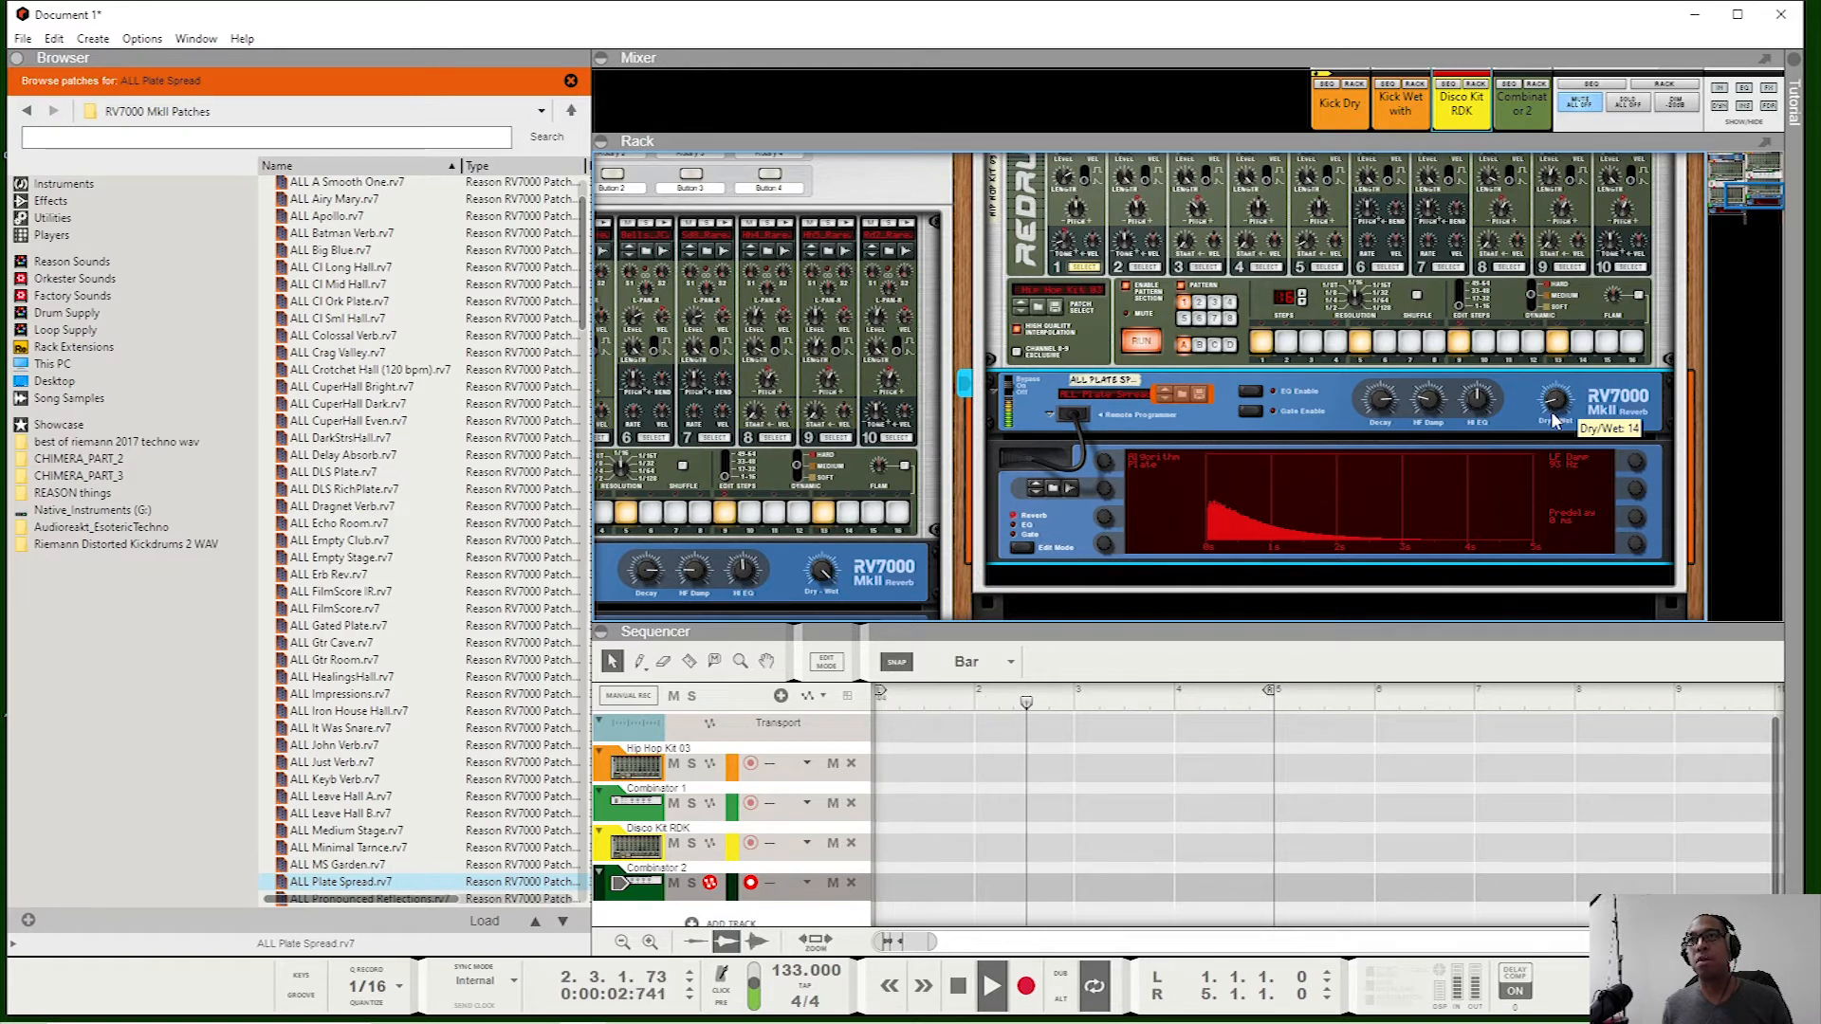
pyautogui.moveTo(1553, 410); pyautogui.dragTo(1552, 407)
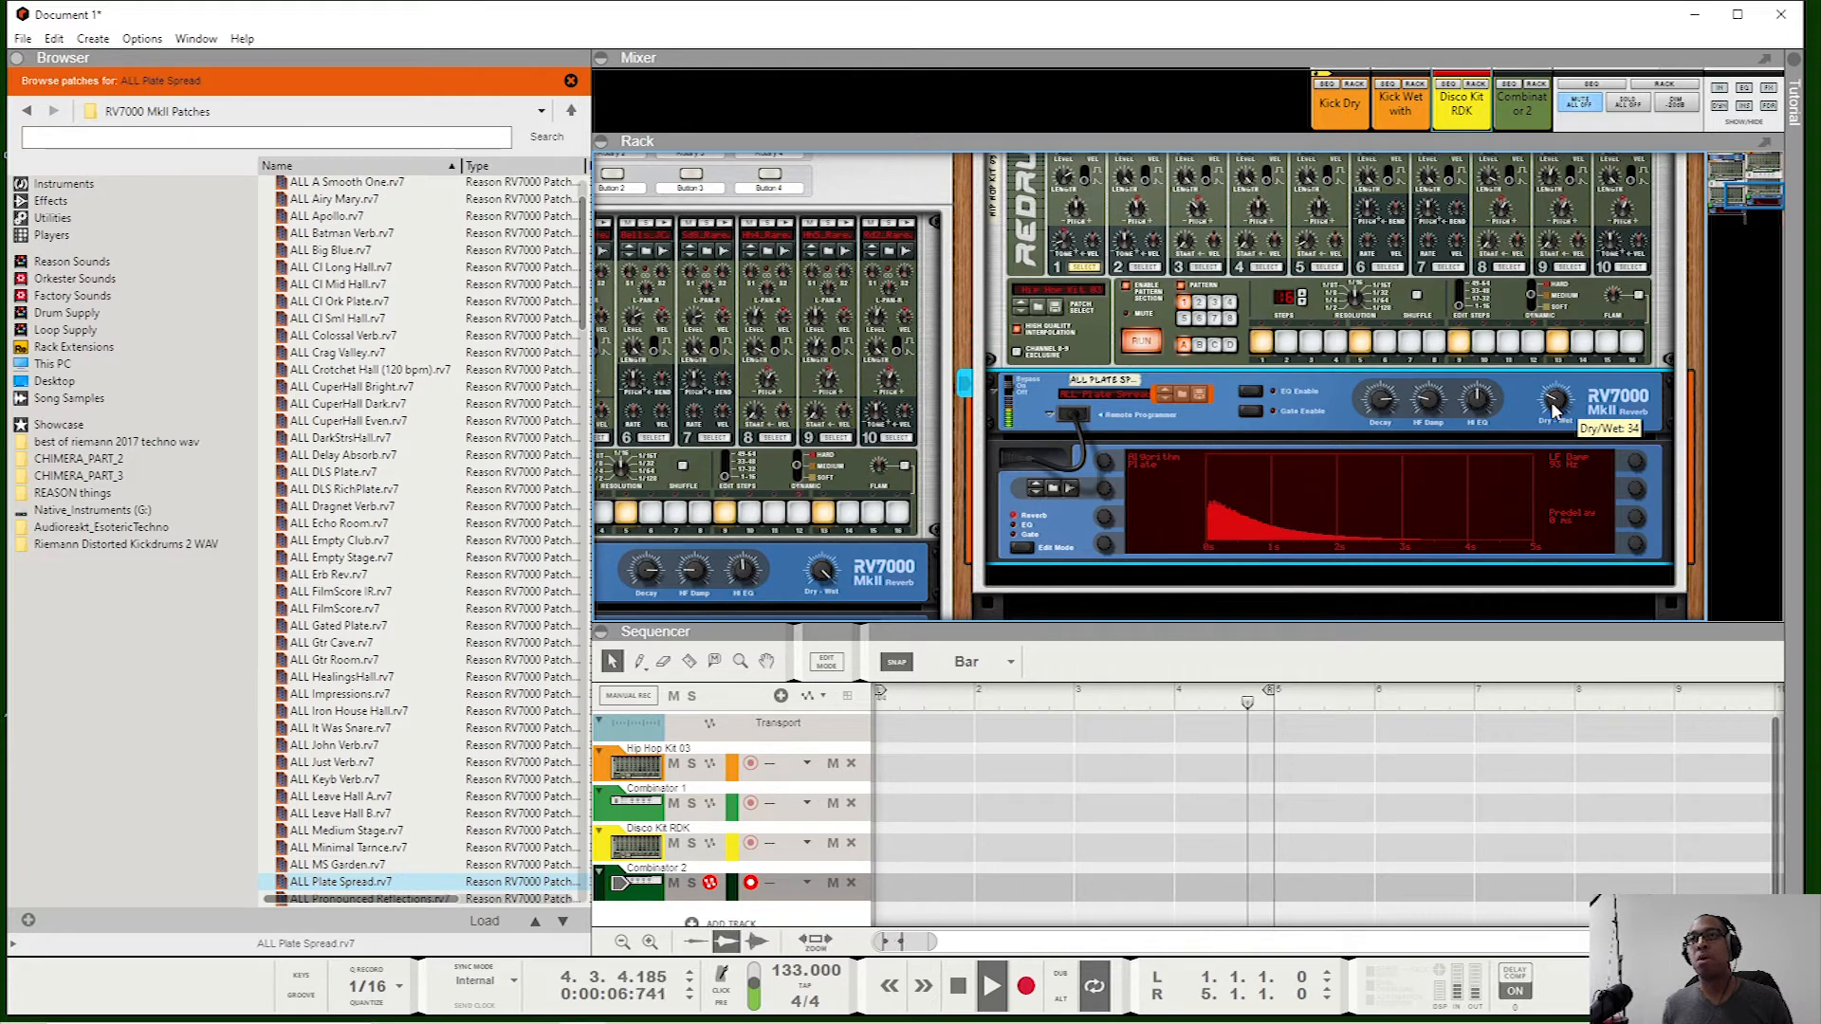
pyautogui.press('space')
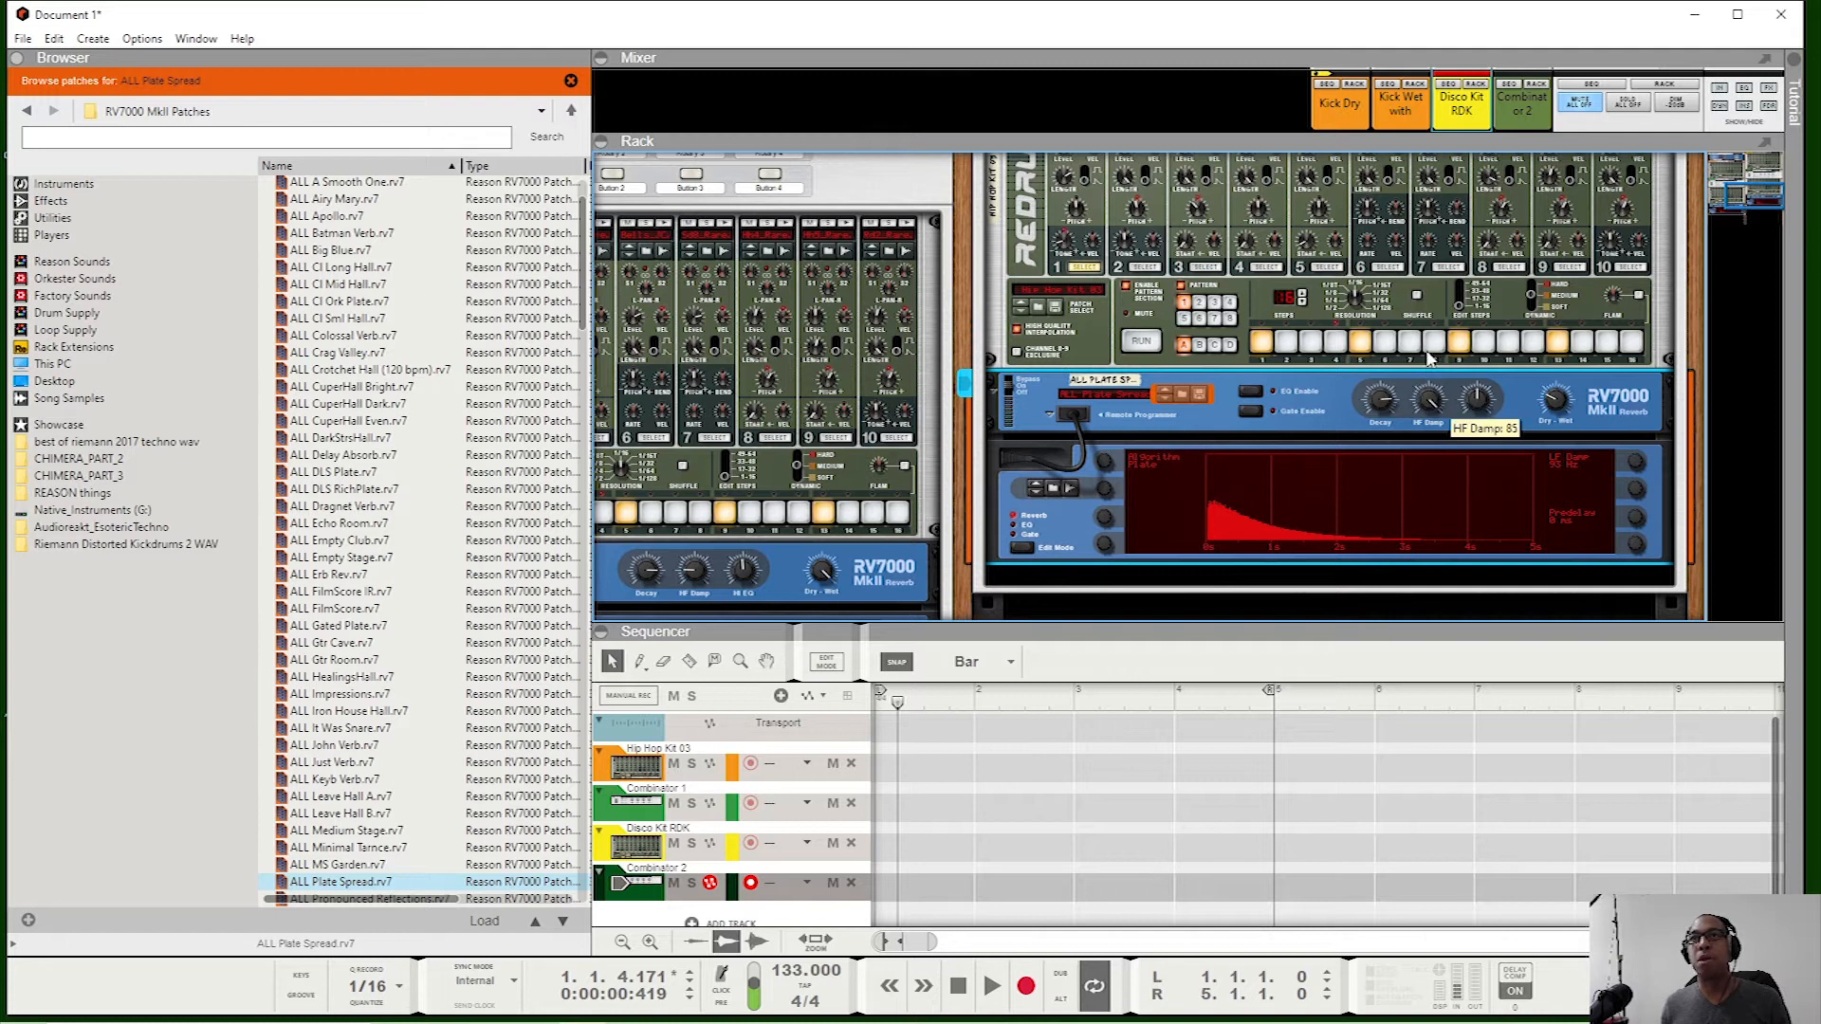
# Step: With the pattern playing, set the RV7000's HF Damp to 127 and Hi EQ to -61, and lengthen its predelay
pyautogui.press('space')
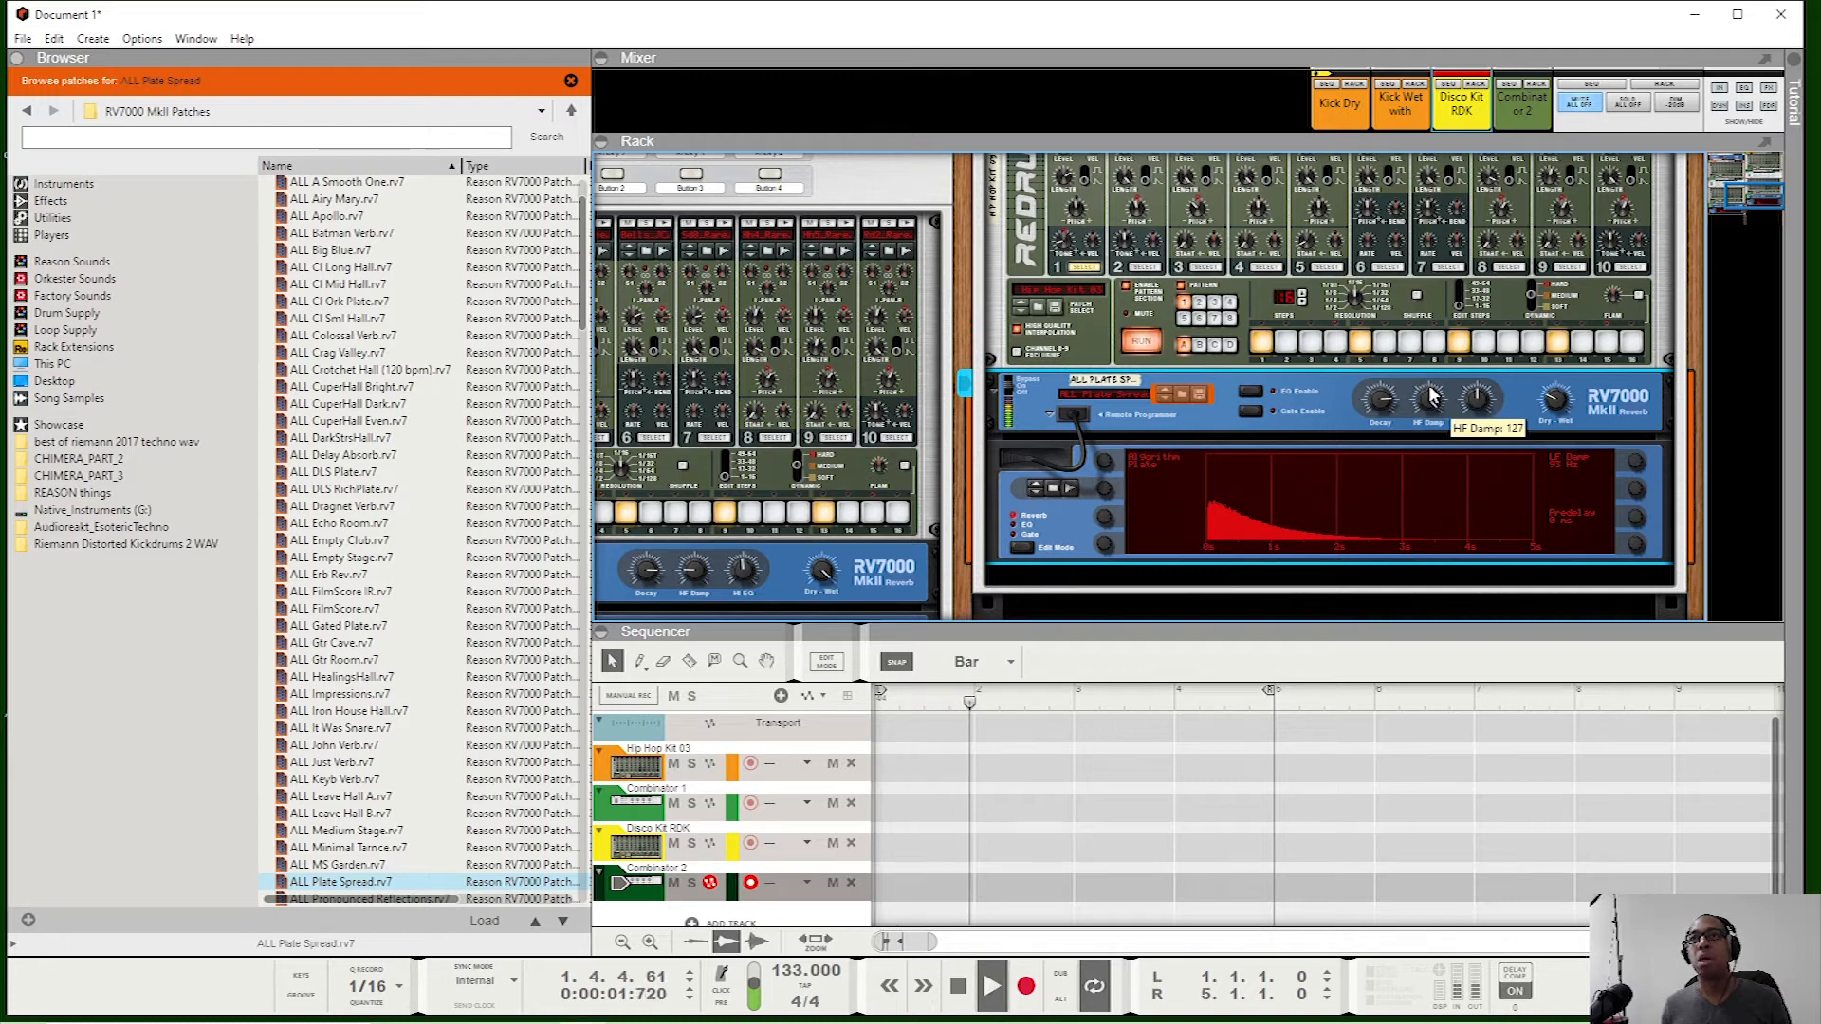
pyautogui.moveTo(1477, 402); pyautogui.dragTo(1475, 427)
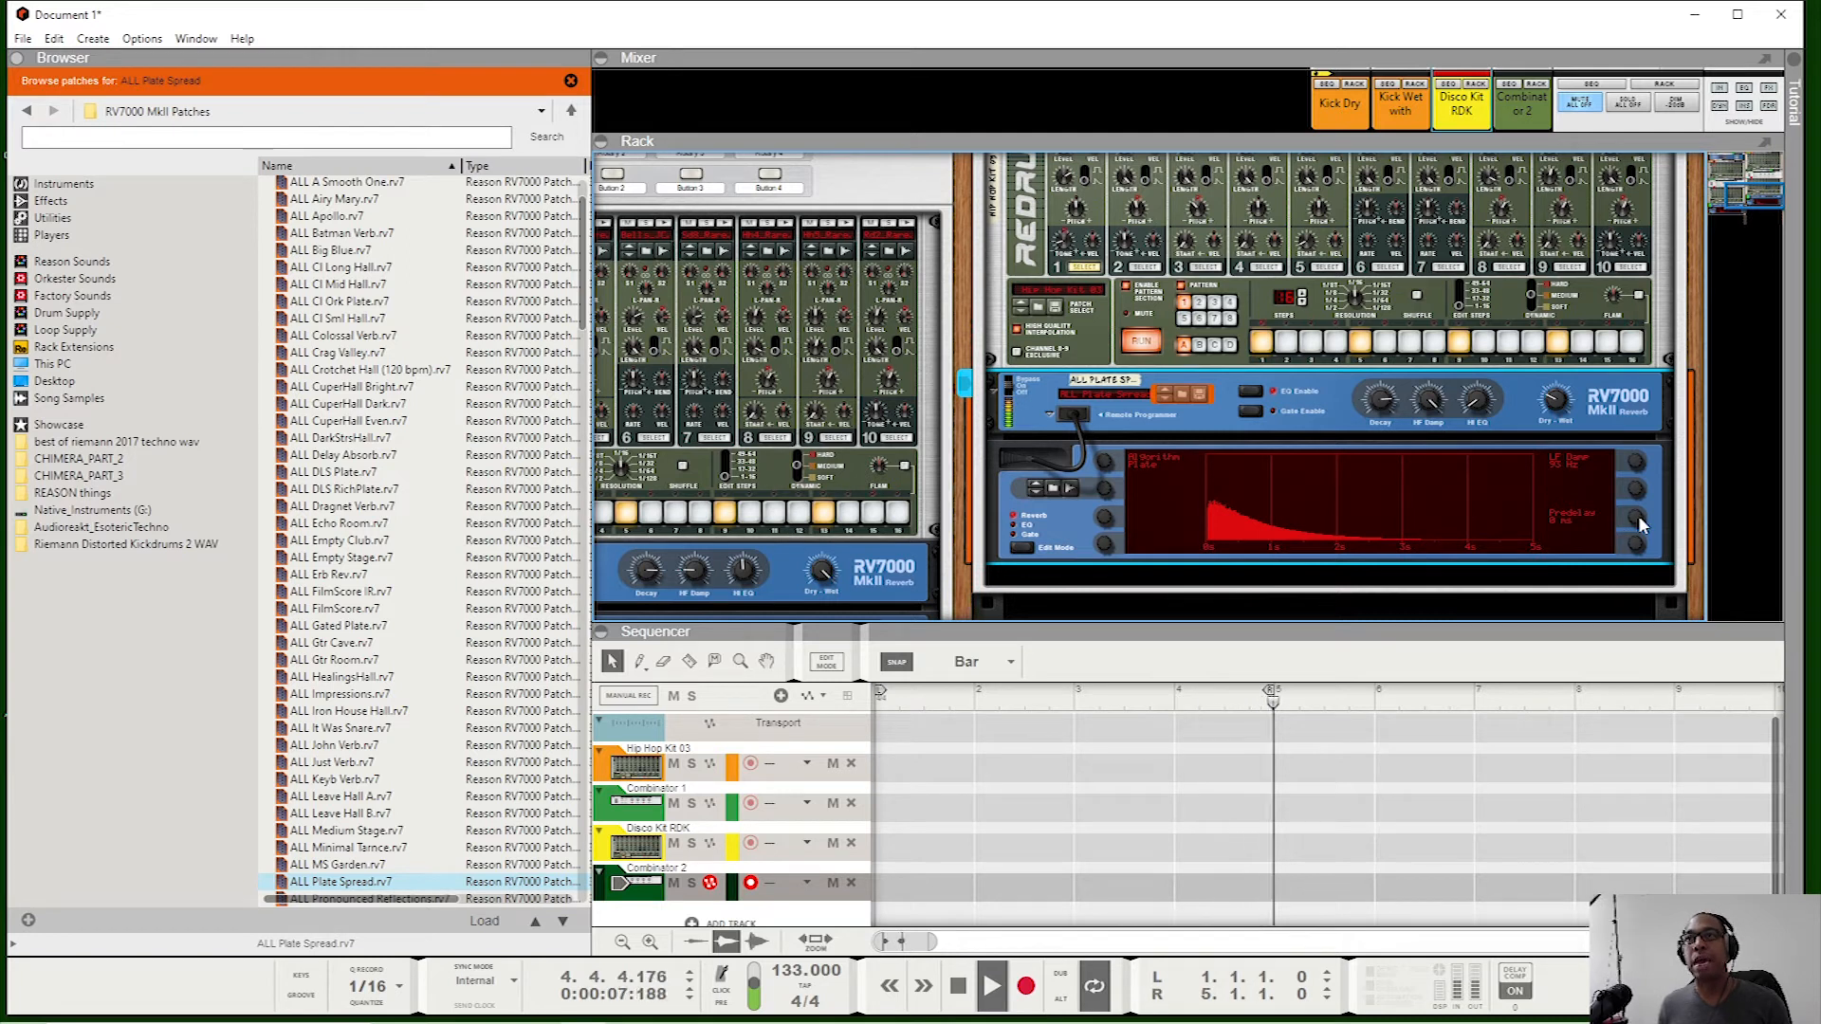
pyautogui.moveTo(1642, 519); pyautogui.dragTo(1635, 490)
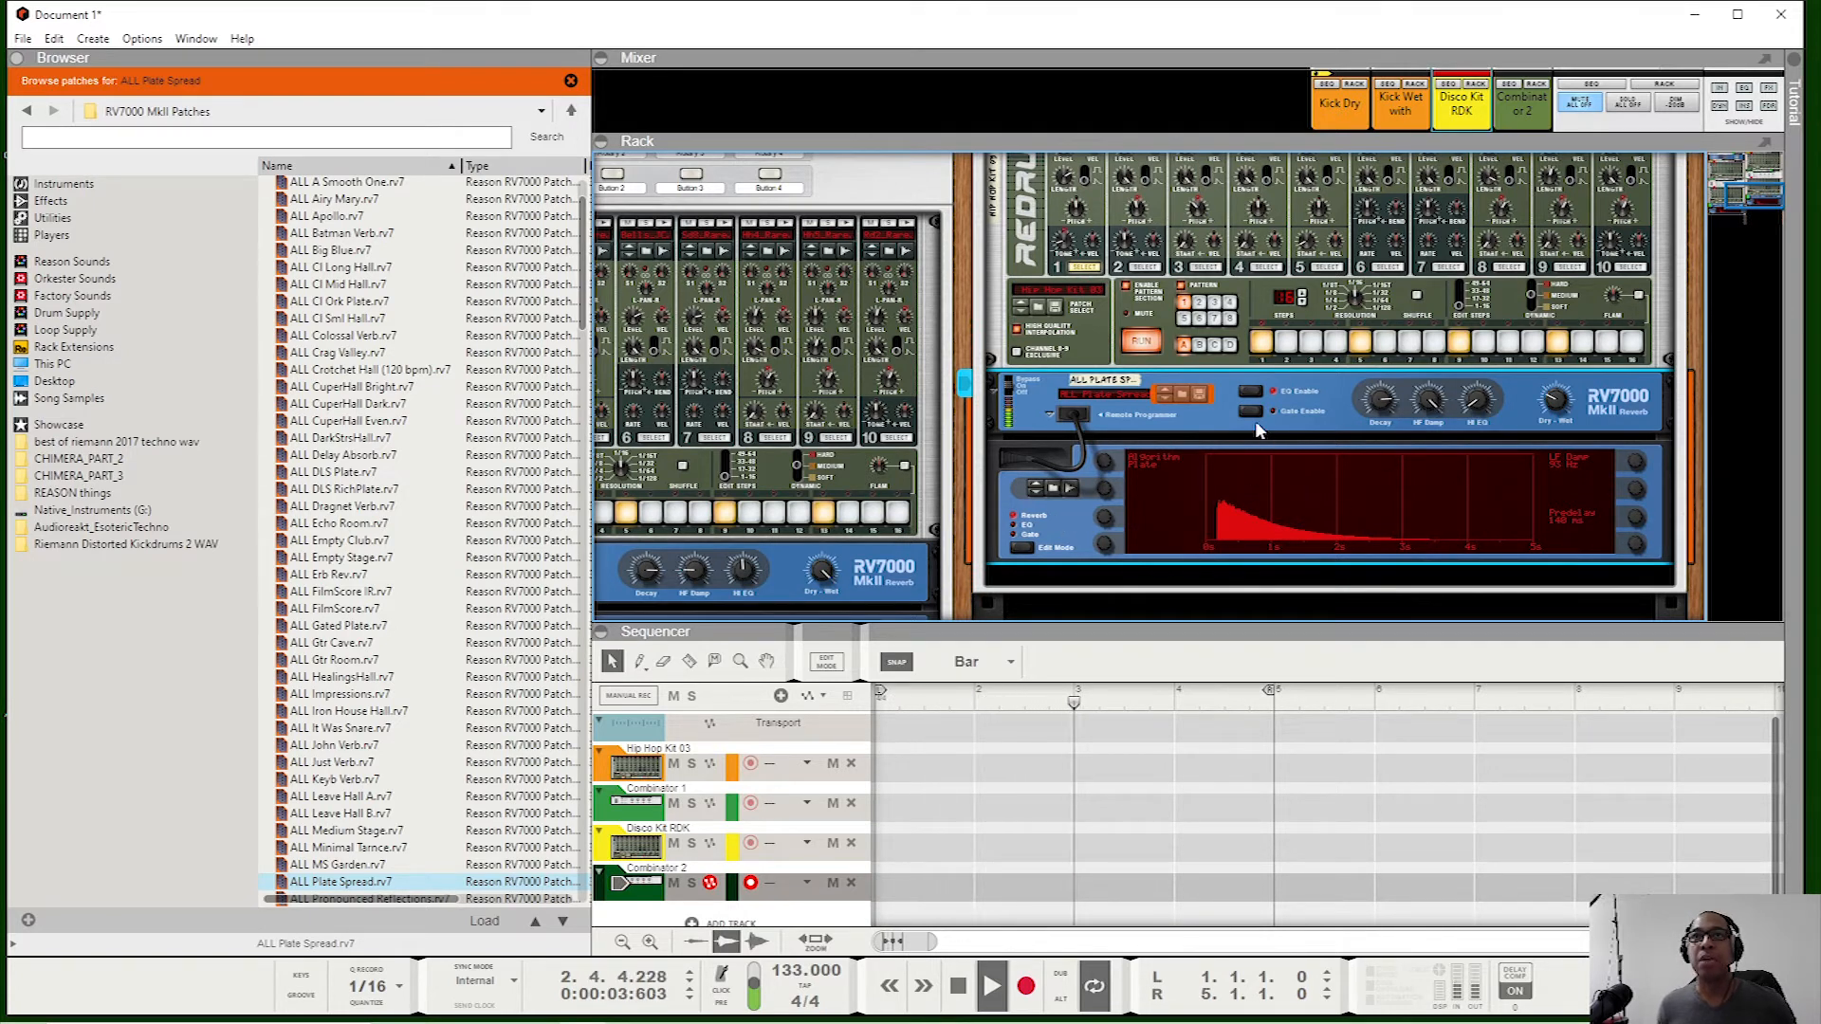
# Step: Enable the RV7000's EQ and shape its parametric band into a strong low-end boost around 63 Hz
pyautogui.click(1024, 548)
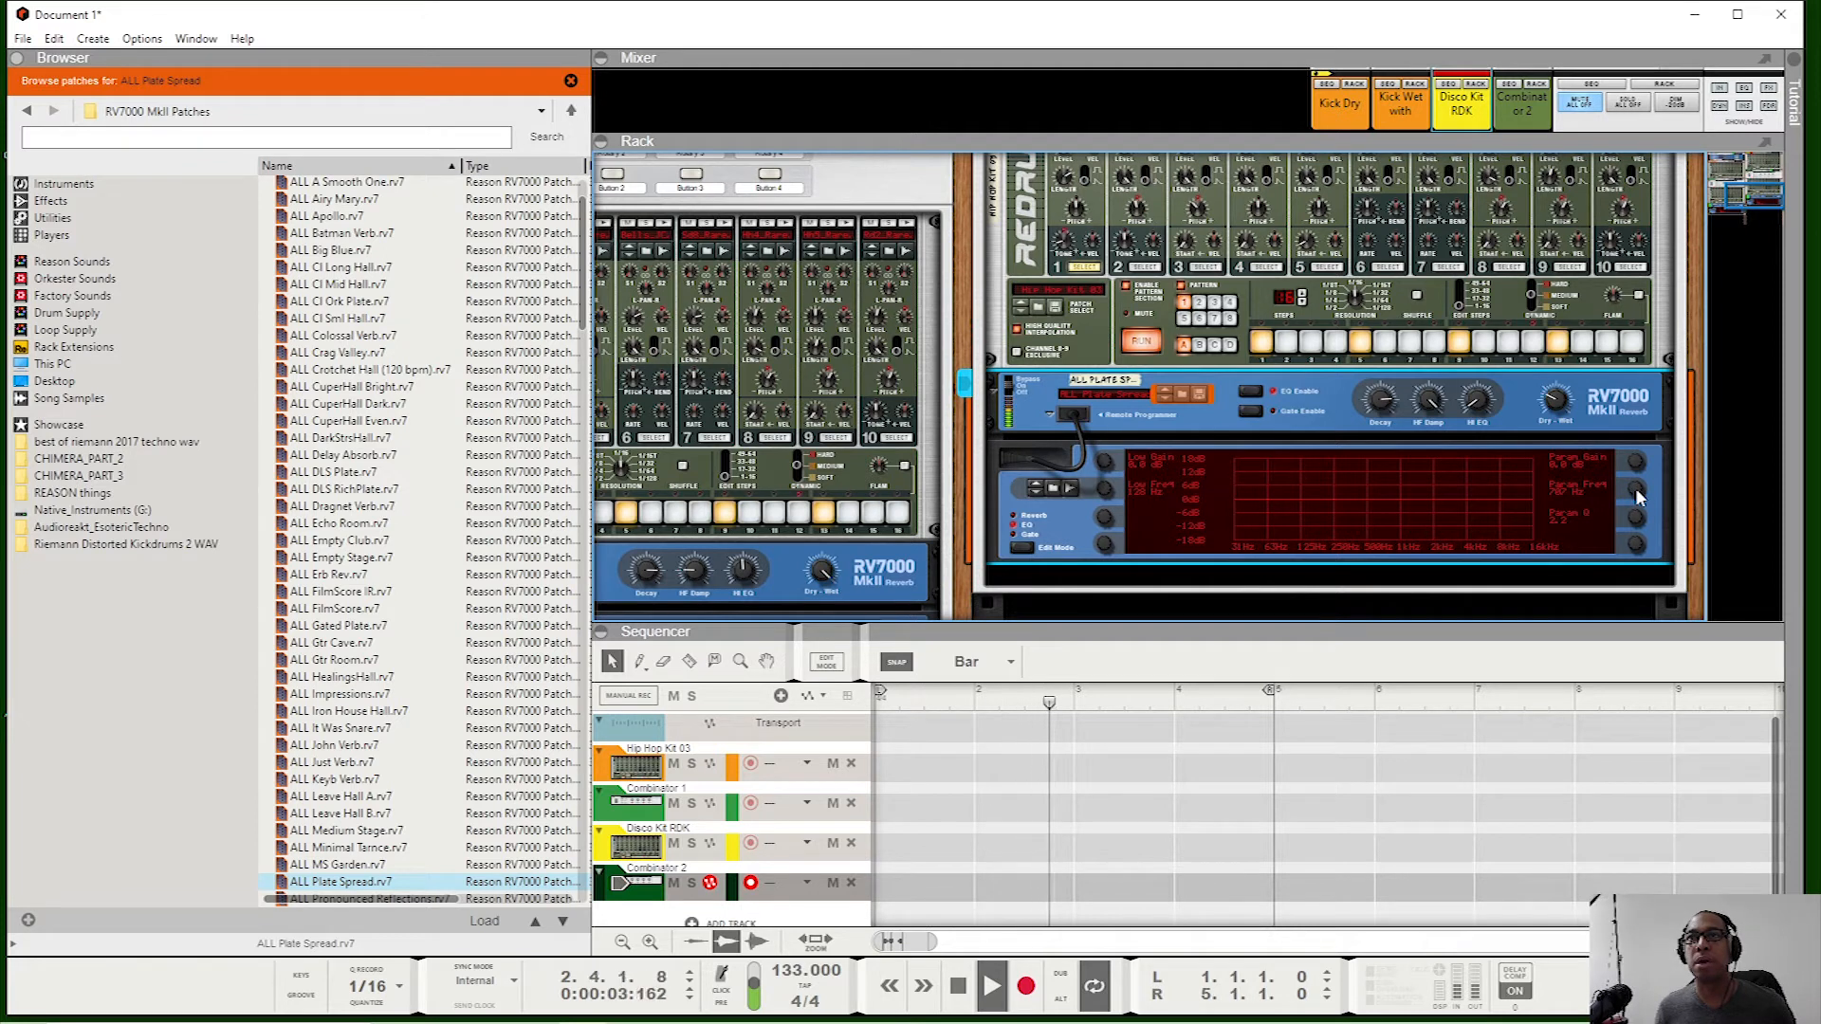
pyautogui.moveTo(1637, 491); pyautogui.dragTo(1635, 447)
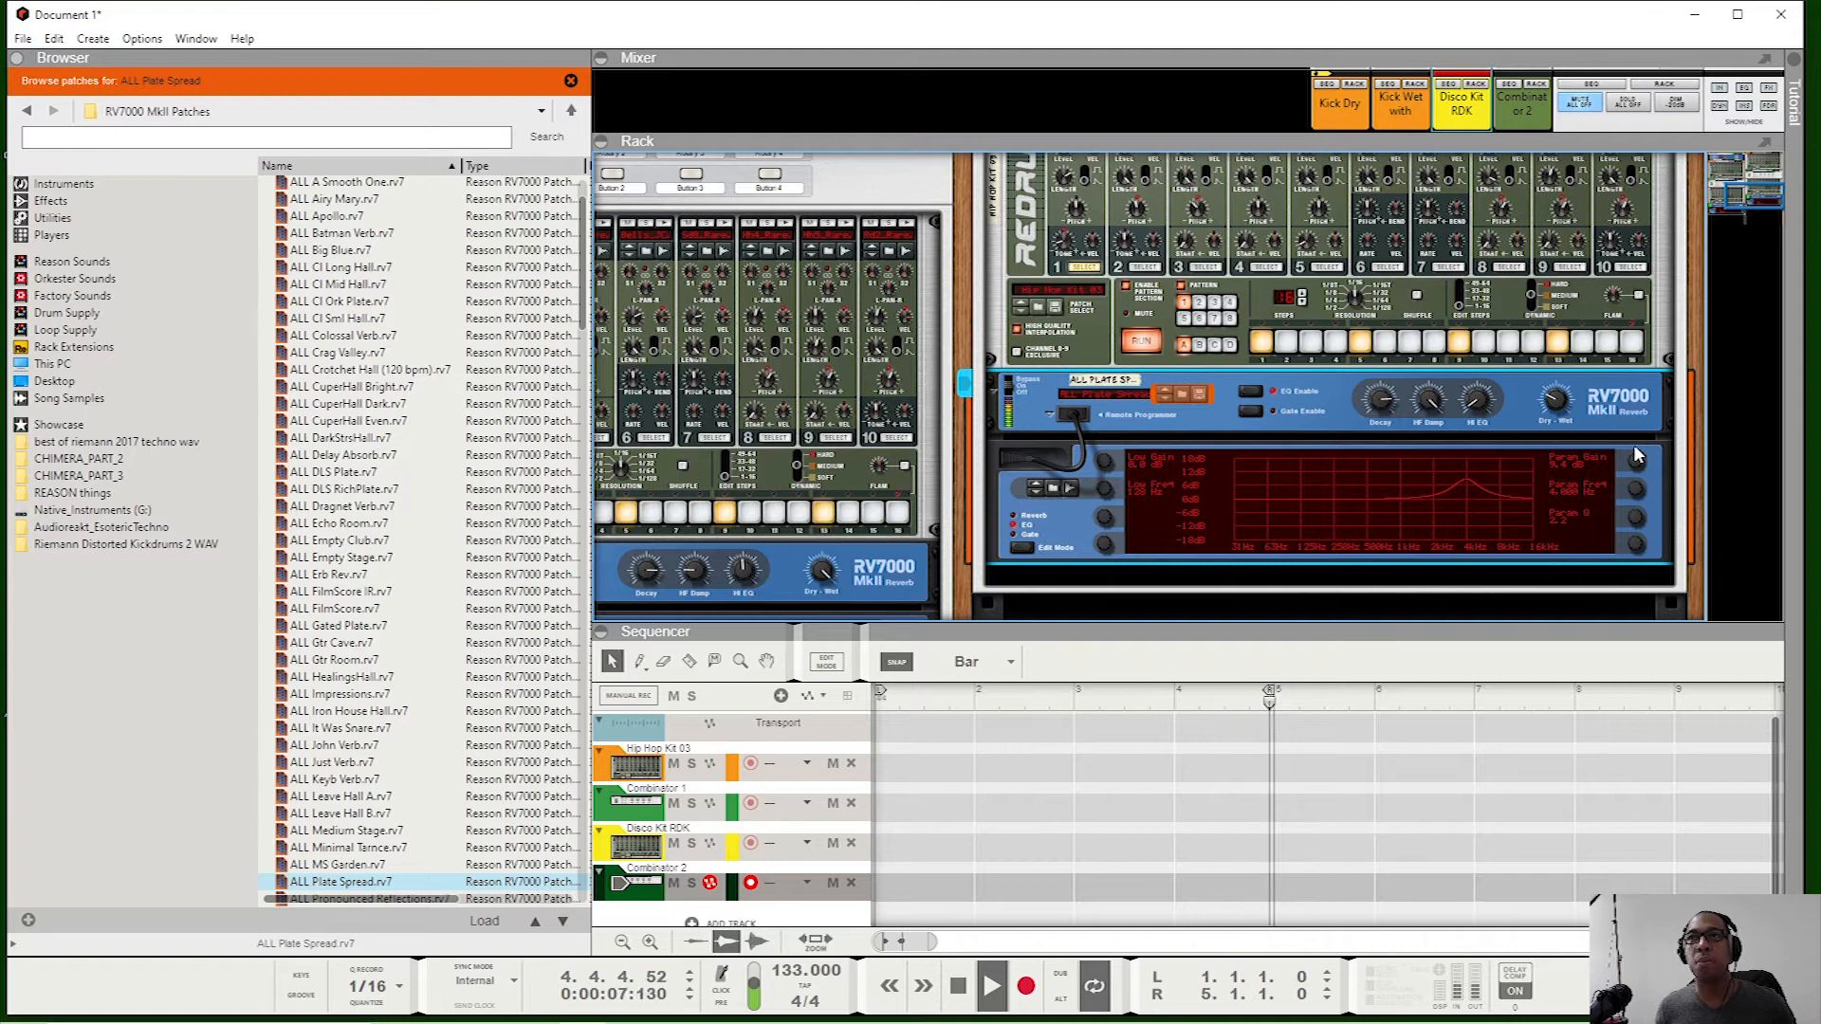
pyautogui.moveTo(1633, 493); pyautogui.dragTo(1633, 536)
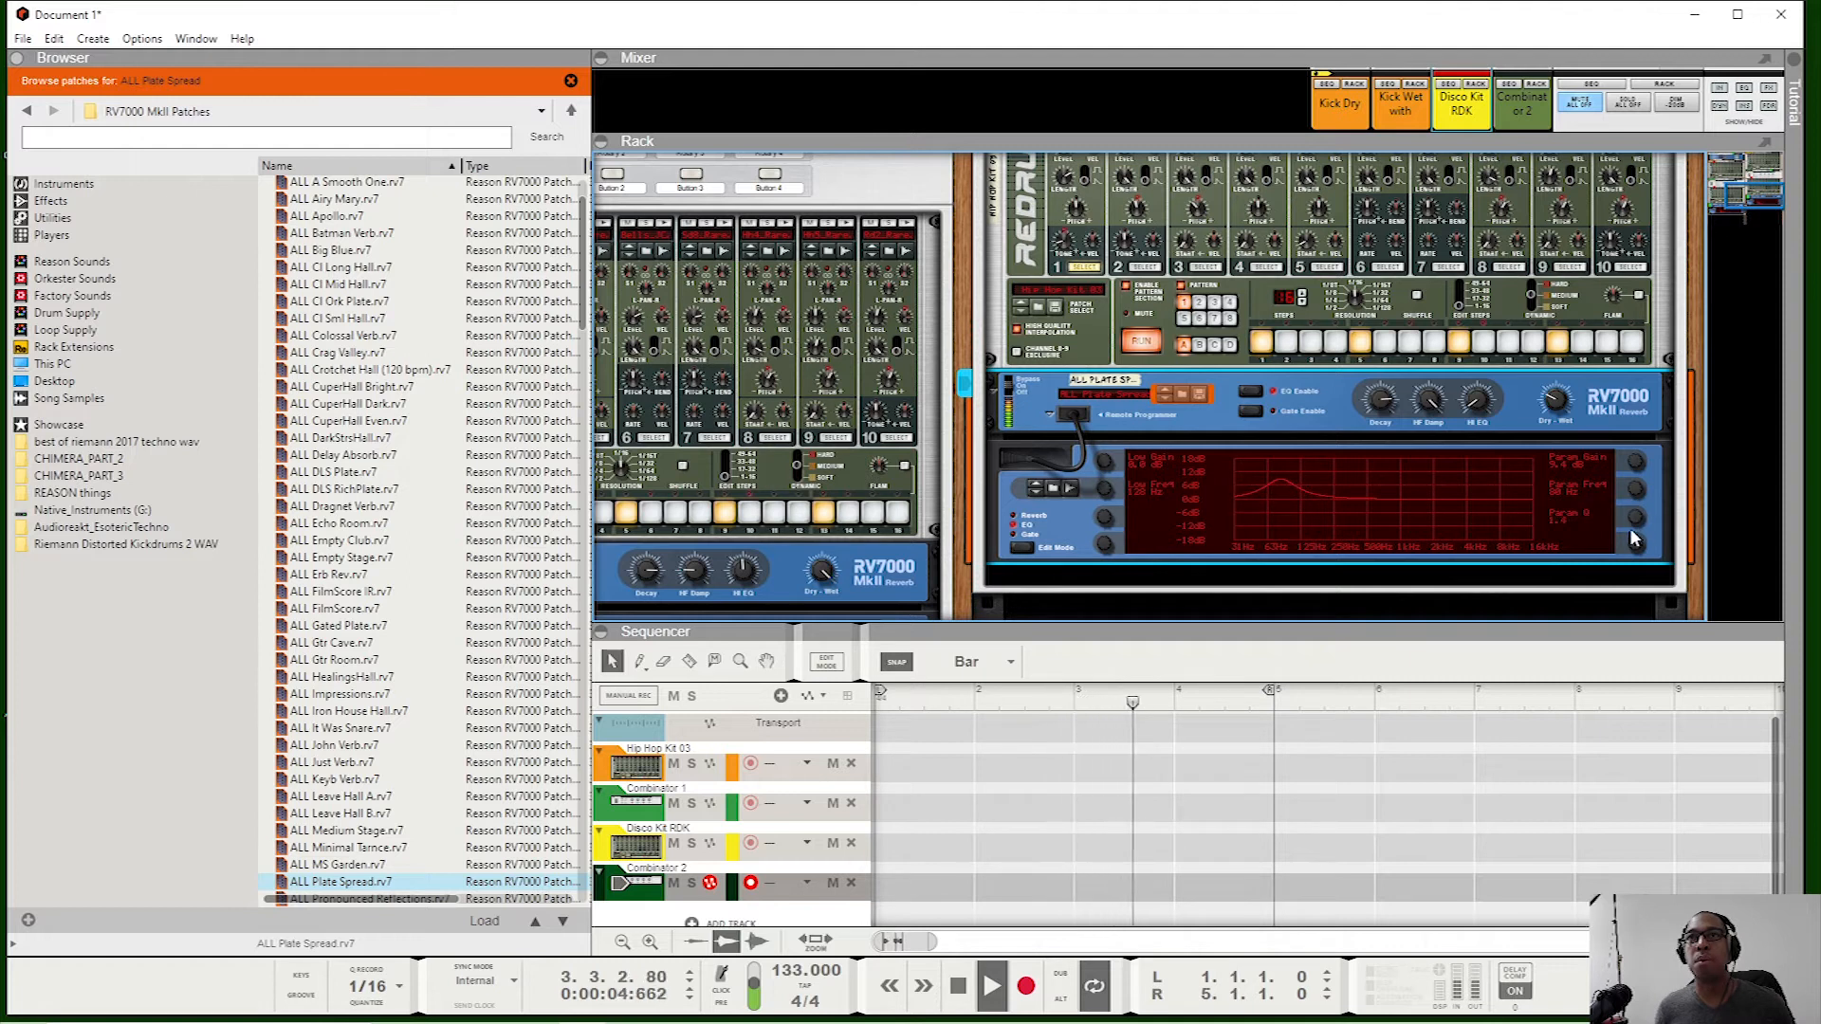
pyautogui.moveTo(1635, 503); pyautogui.dragTo(1631, 459)
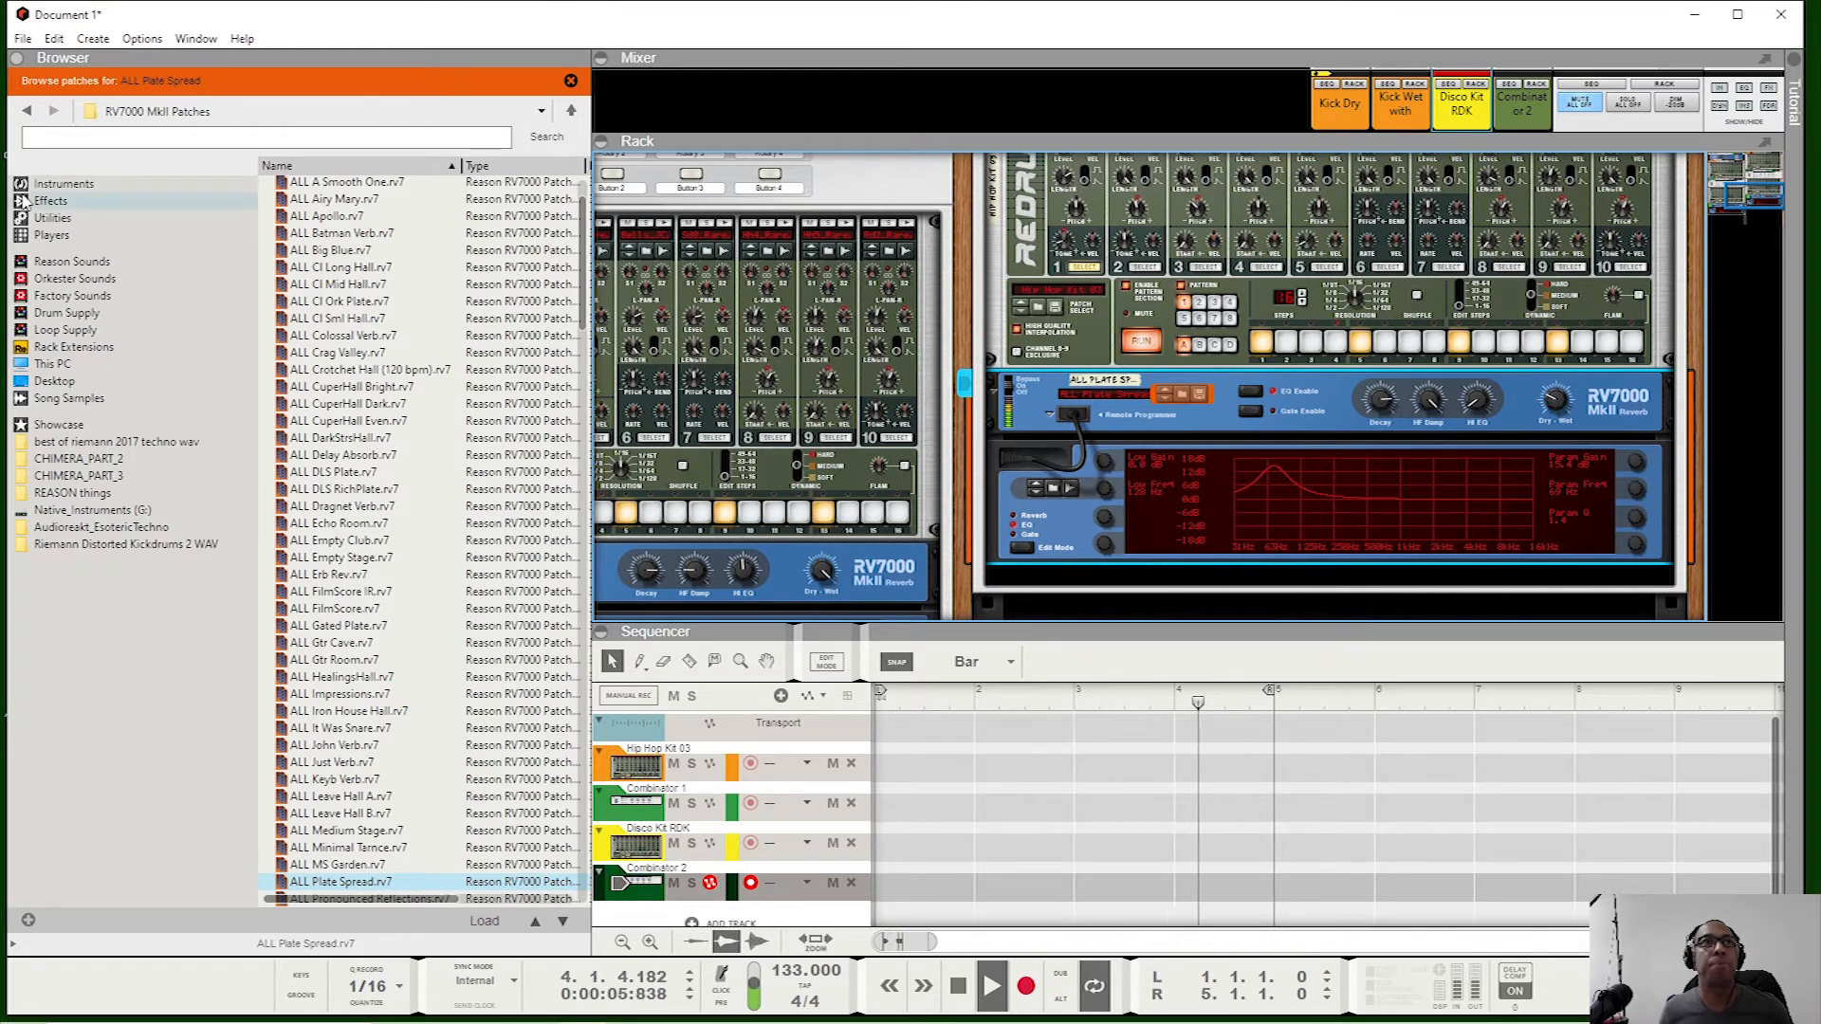
# Step: Add a Master Bus Compressor from the built-in effects directly below the RV7000 reverb and adjust its threshold
pyautogui.click(50, 200)
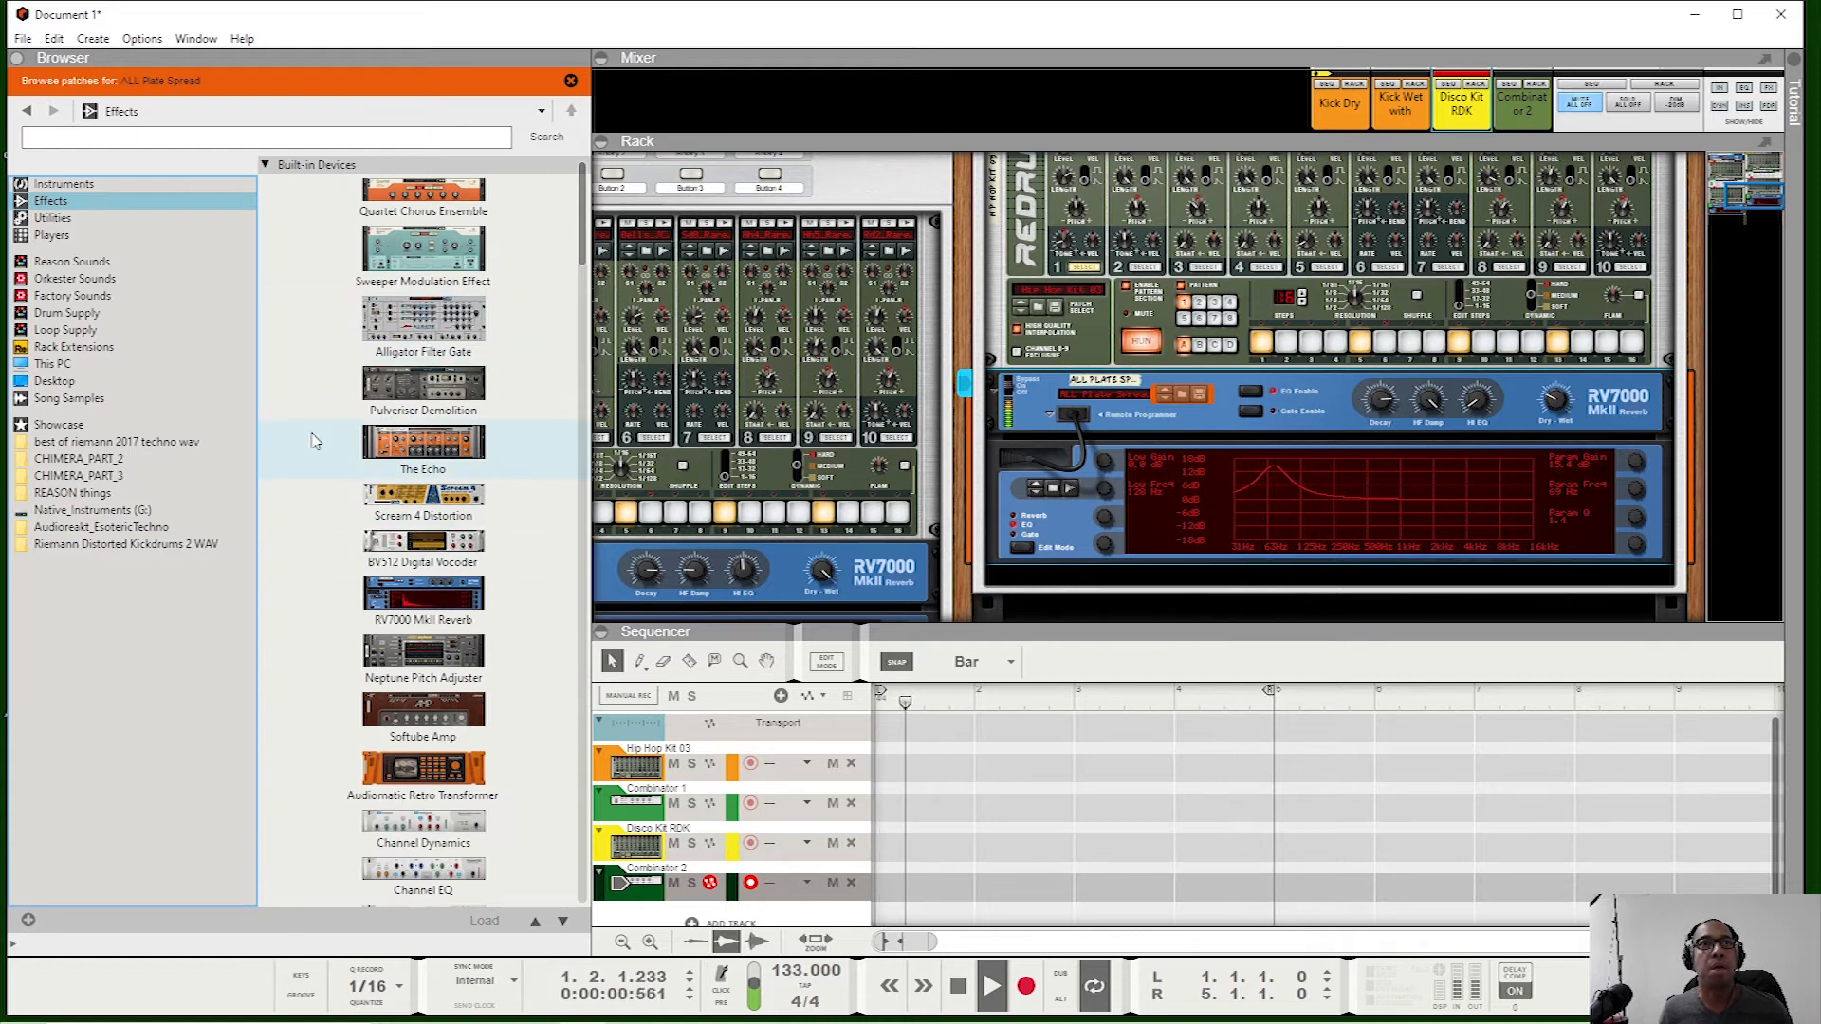
pyautogui.scroll(-2, 323, 464)
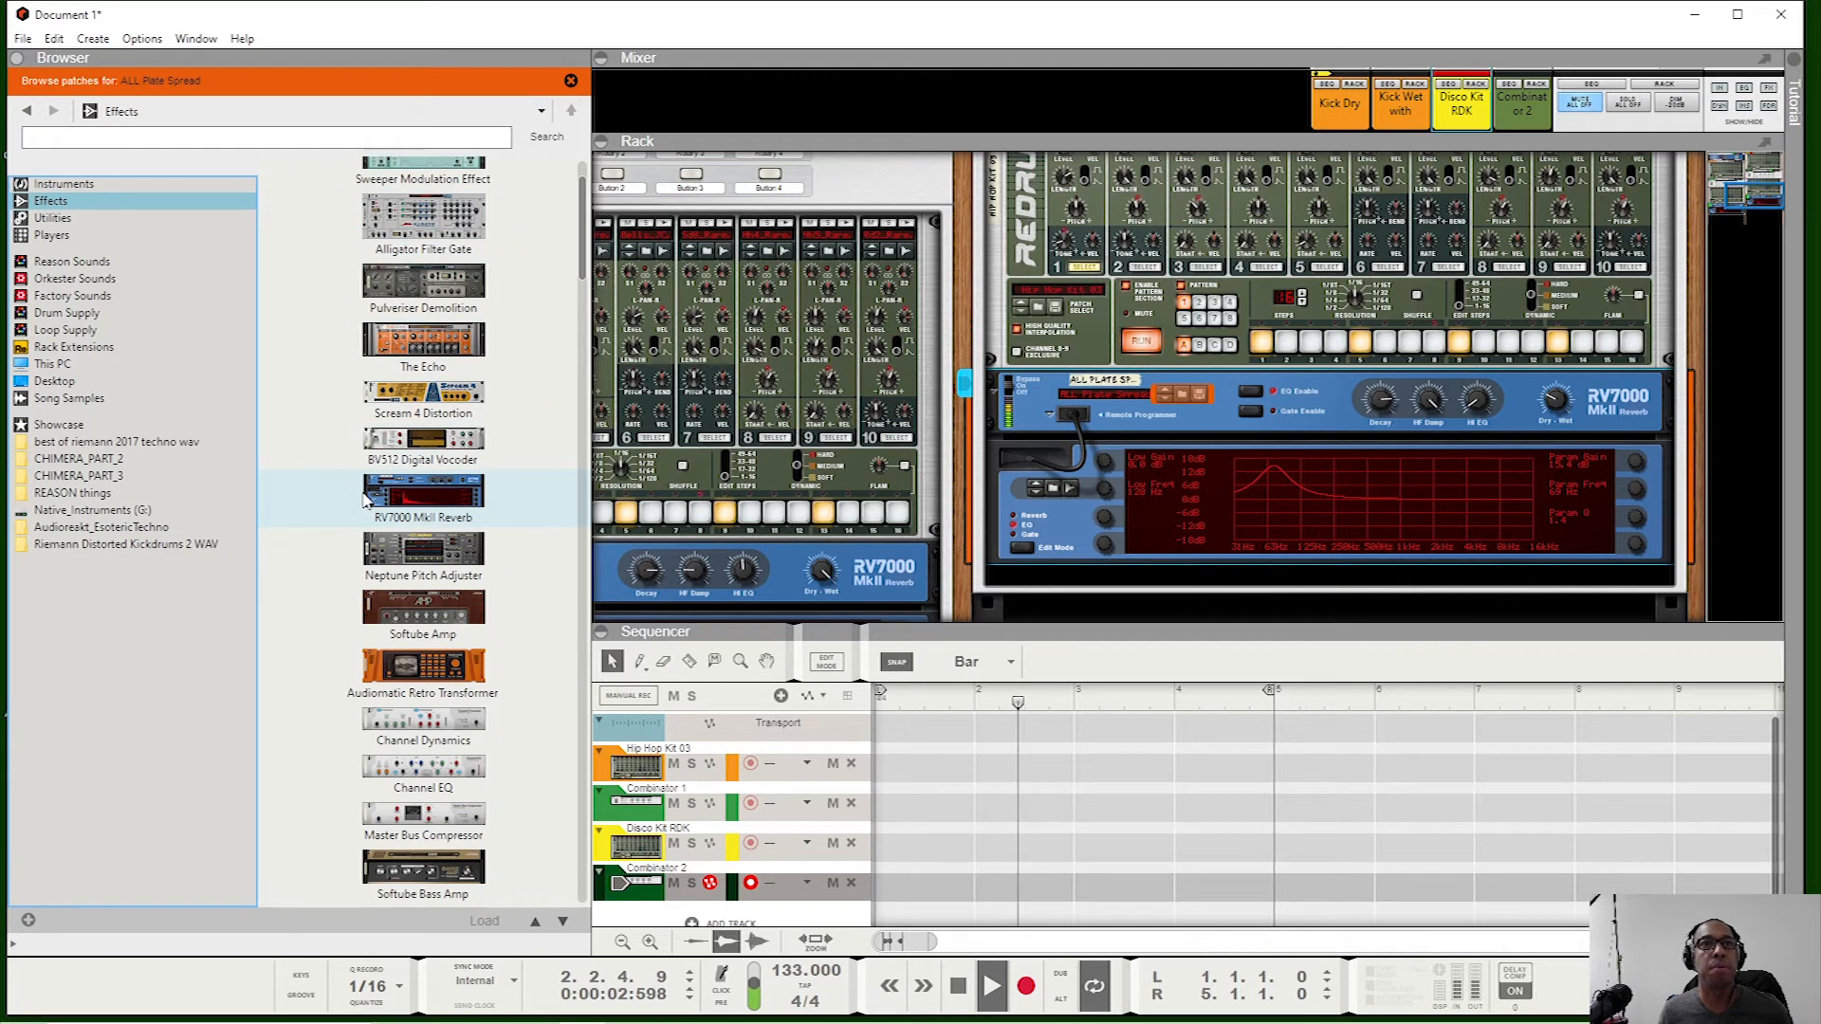
pyautogui.moveTo(423, 816); pyautogui.dragTo(1250, 505)
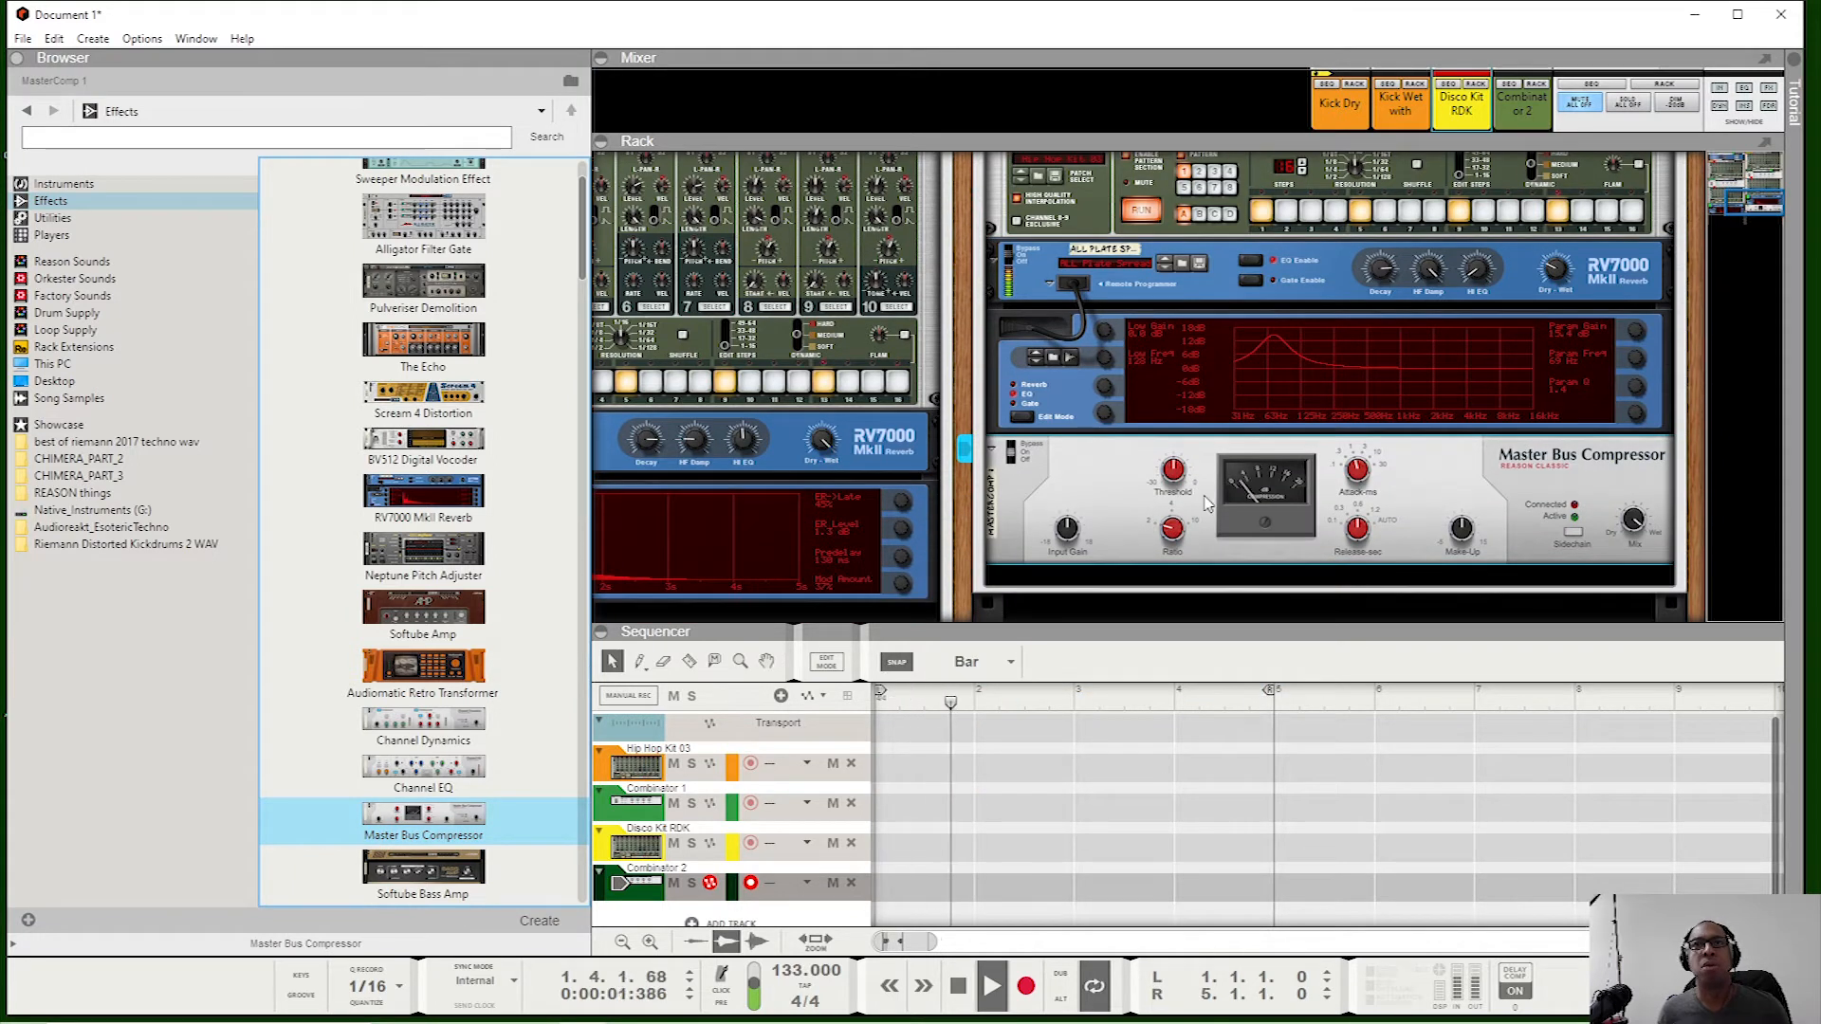
pyautogui.moveTo(1175, 475)
pyautogui.moveTo(1175, 474)
pyautogui.mouseDown()
pyautogui.moveTo(1173, 495)
pyautogui.moveTo(1172, 478)
pyautogui.mouseUp()
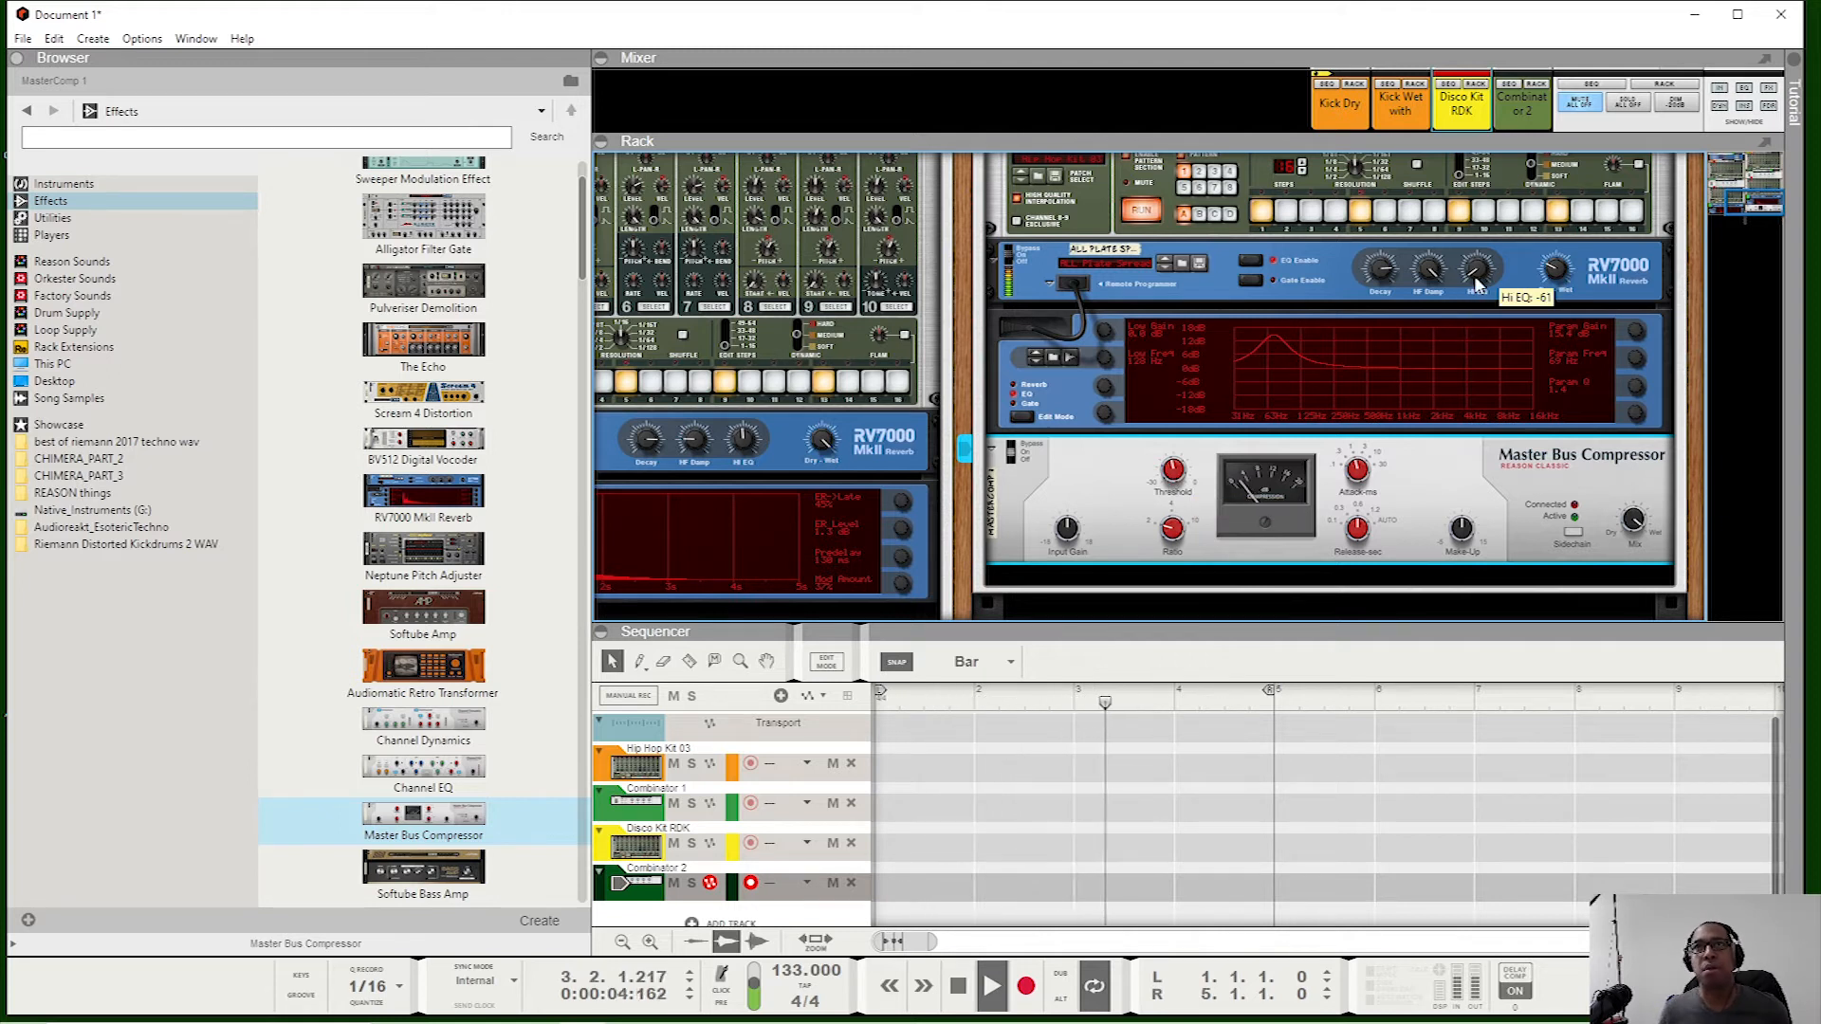
# Step: Compare the playing kick with the RV7000 reverb and the Master Bus Compressor bypassed and active
pyautogui.scroll(2, 1475, 338)
pyautogui.click(1033, 304)
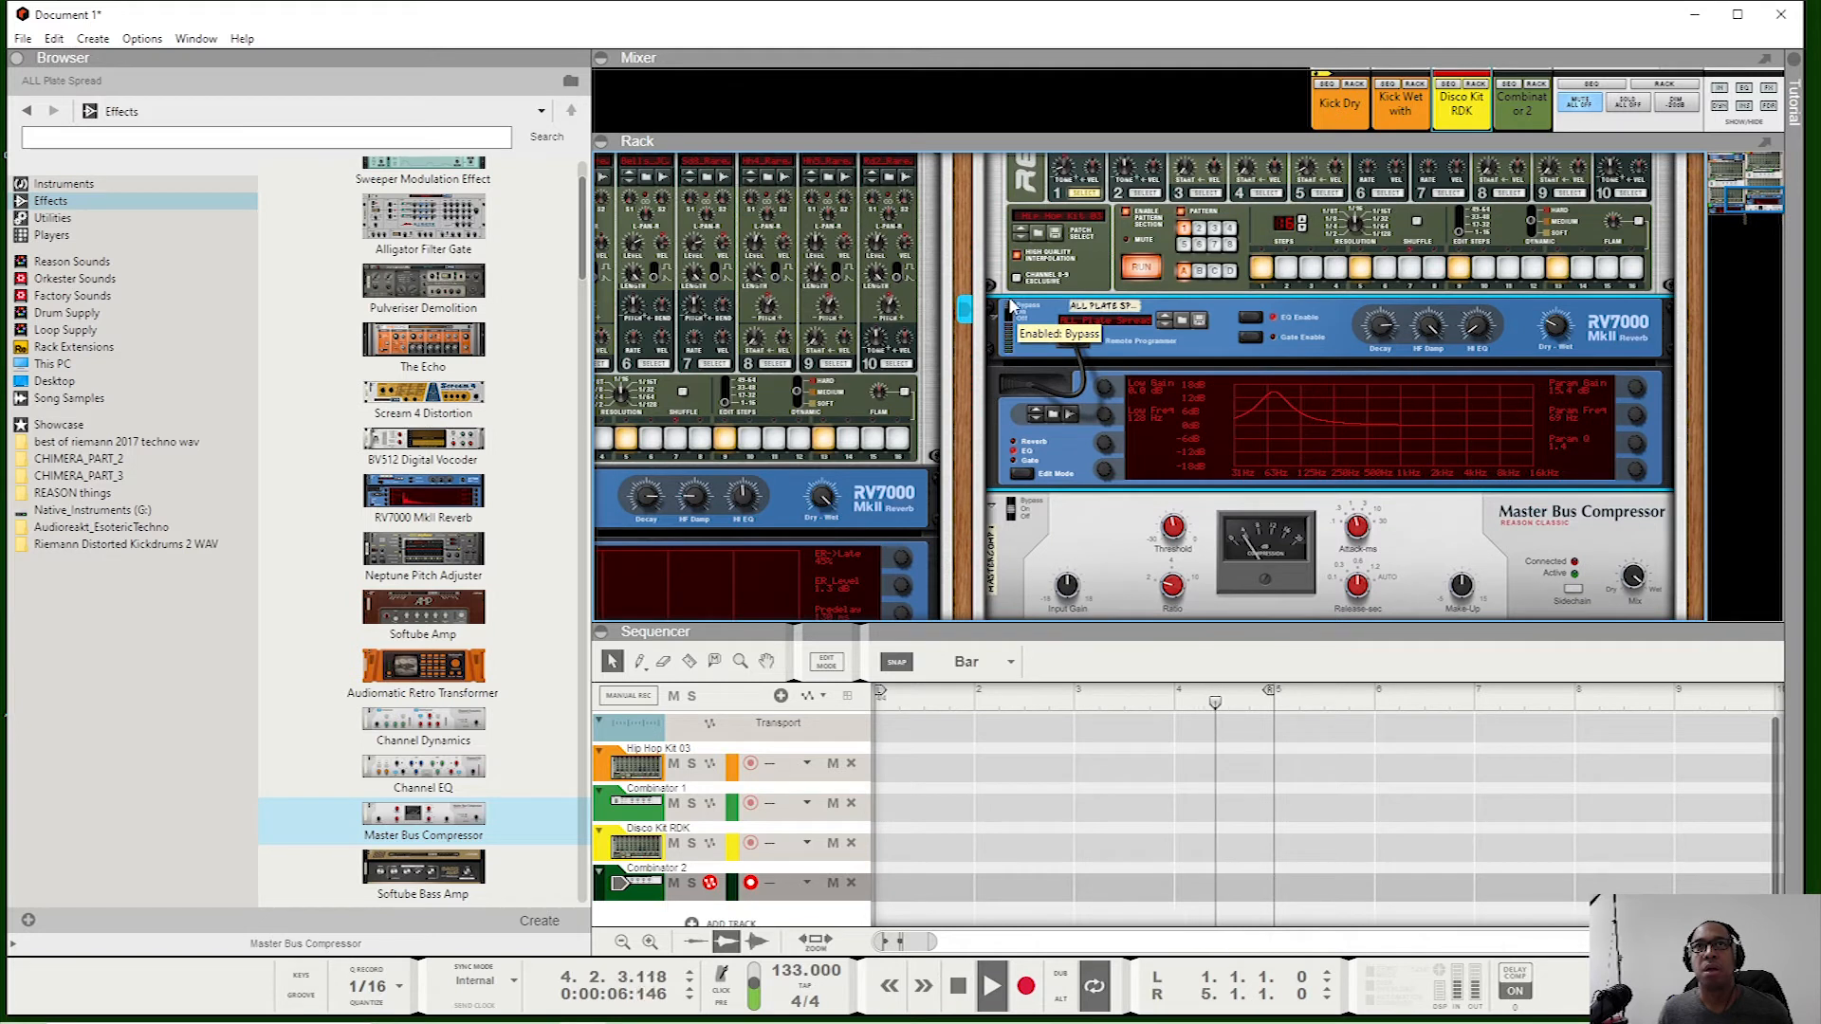
pyautogui.click(1011, 505)
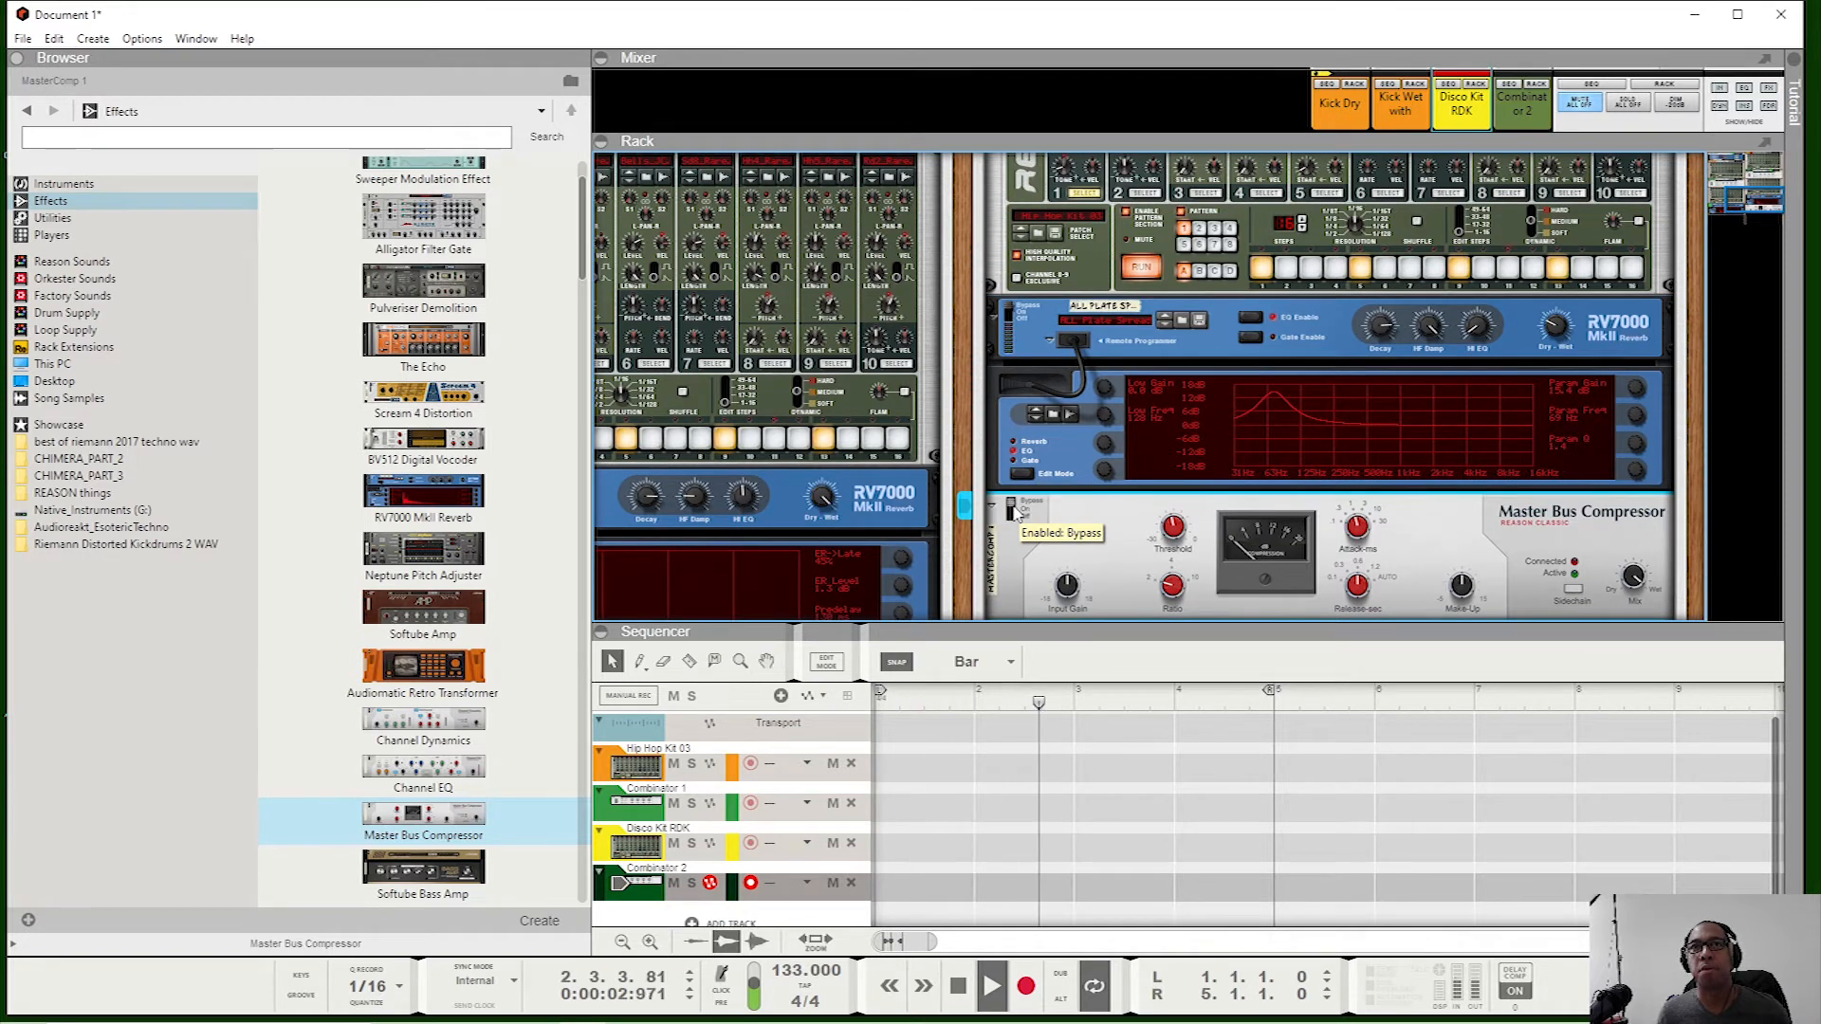
pyautogui.click(1012, 312)
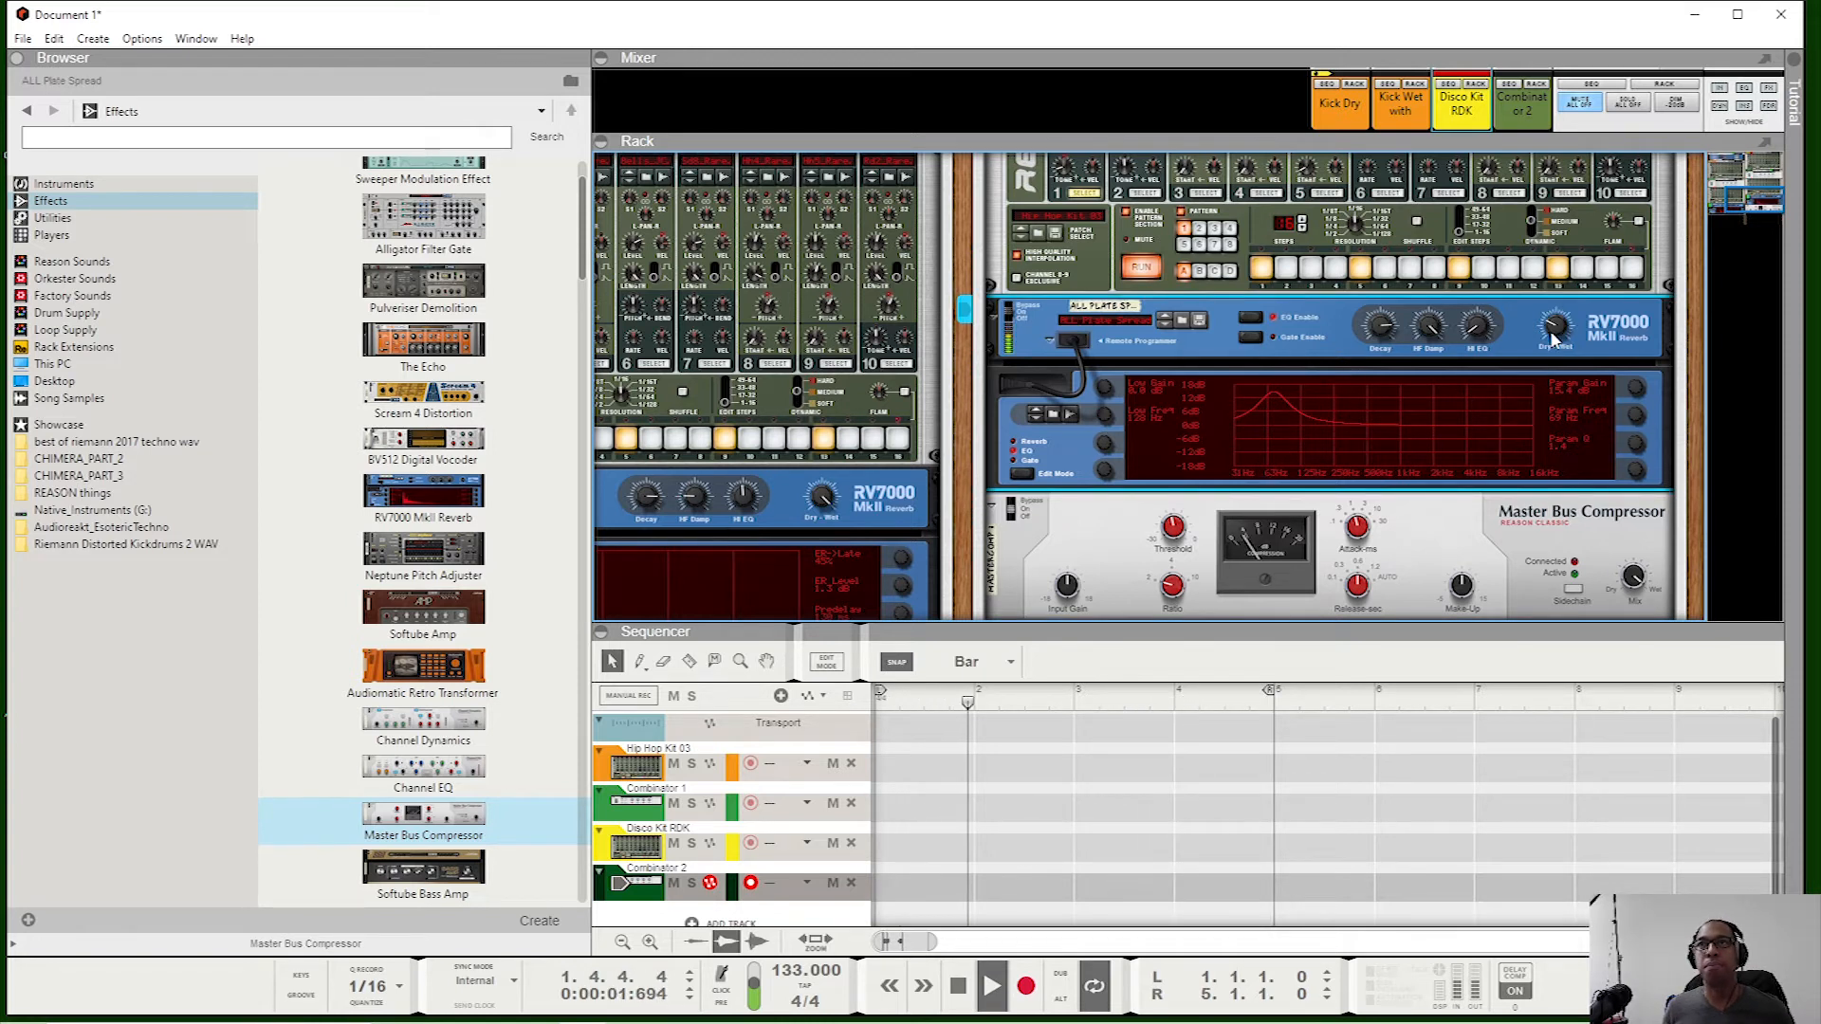
pyautogui.moveTo(1553, 333)
pyautogui.scroll(2, 1550, 327)
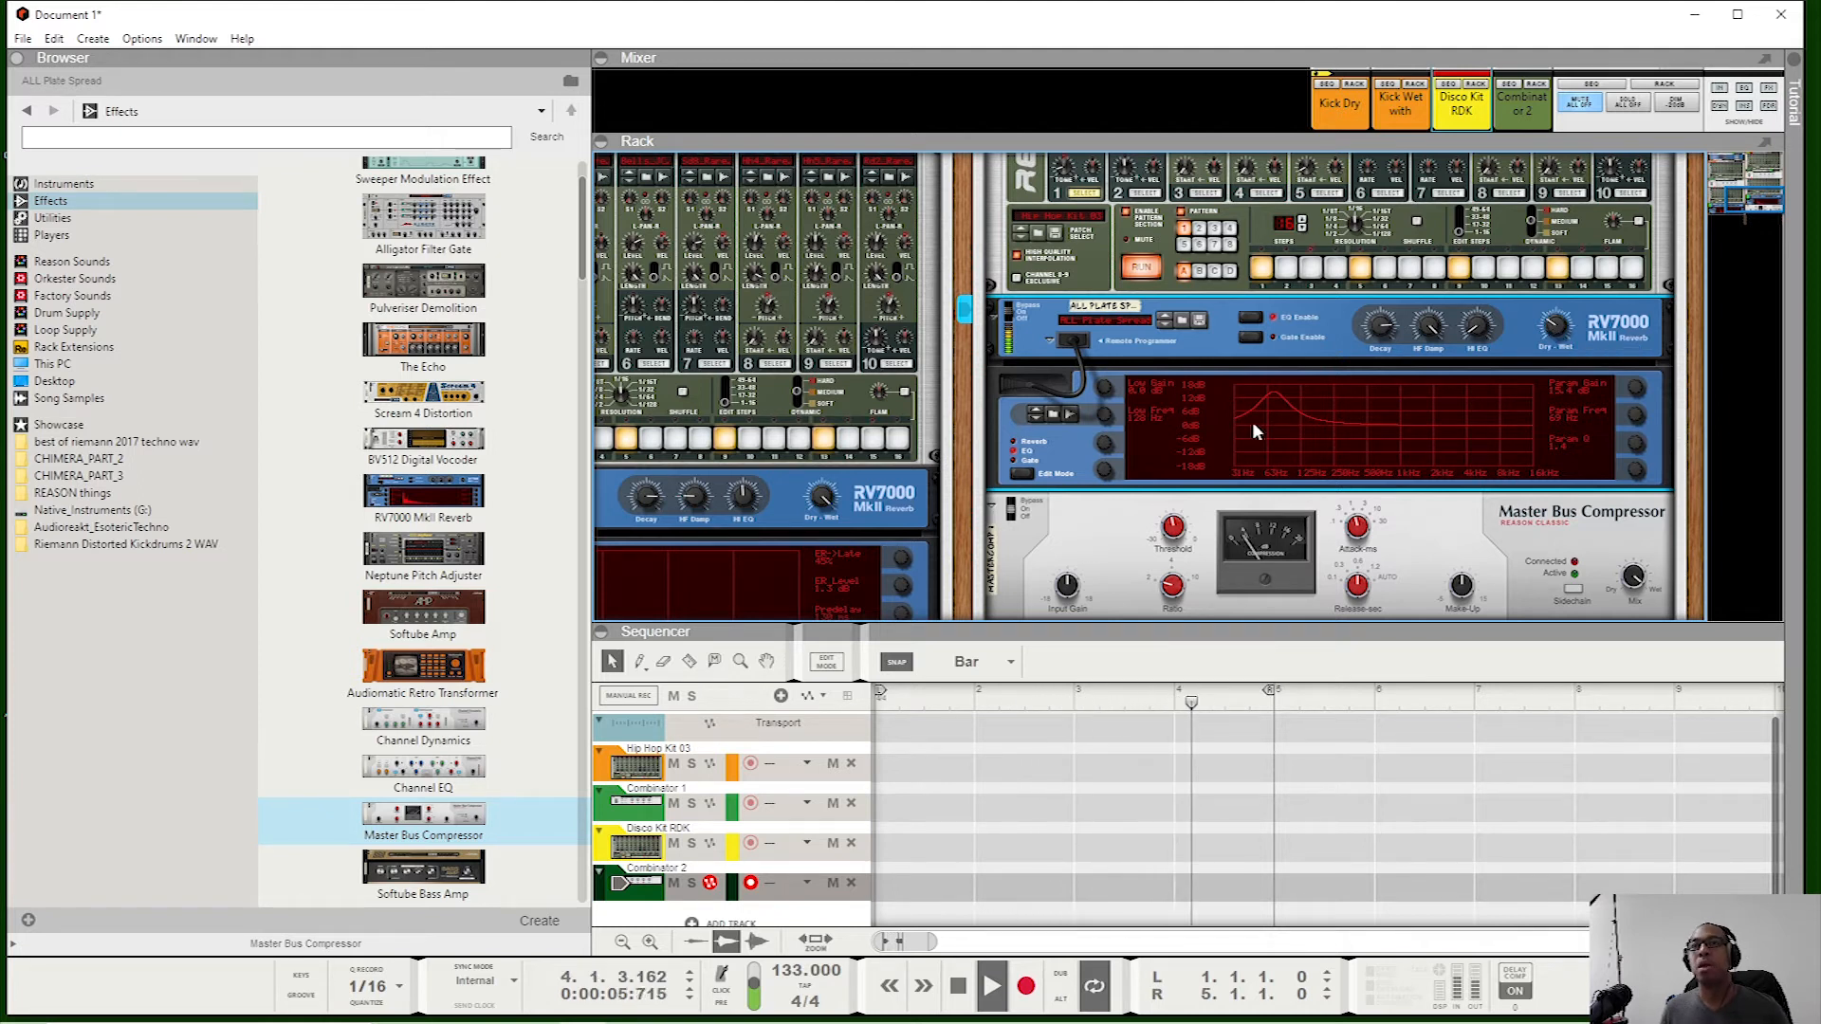
# Step: Browse samples for channel 1 of the Combinator's Redrum and audition kicks from ADRKT_ET_kick_quok_C# up to ADRKT_ET_kick_astro_A
pyautogui.scroll(2, 1252, 425)
pyautogui.scroll(6, 1252, 425)
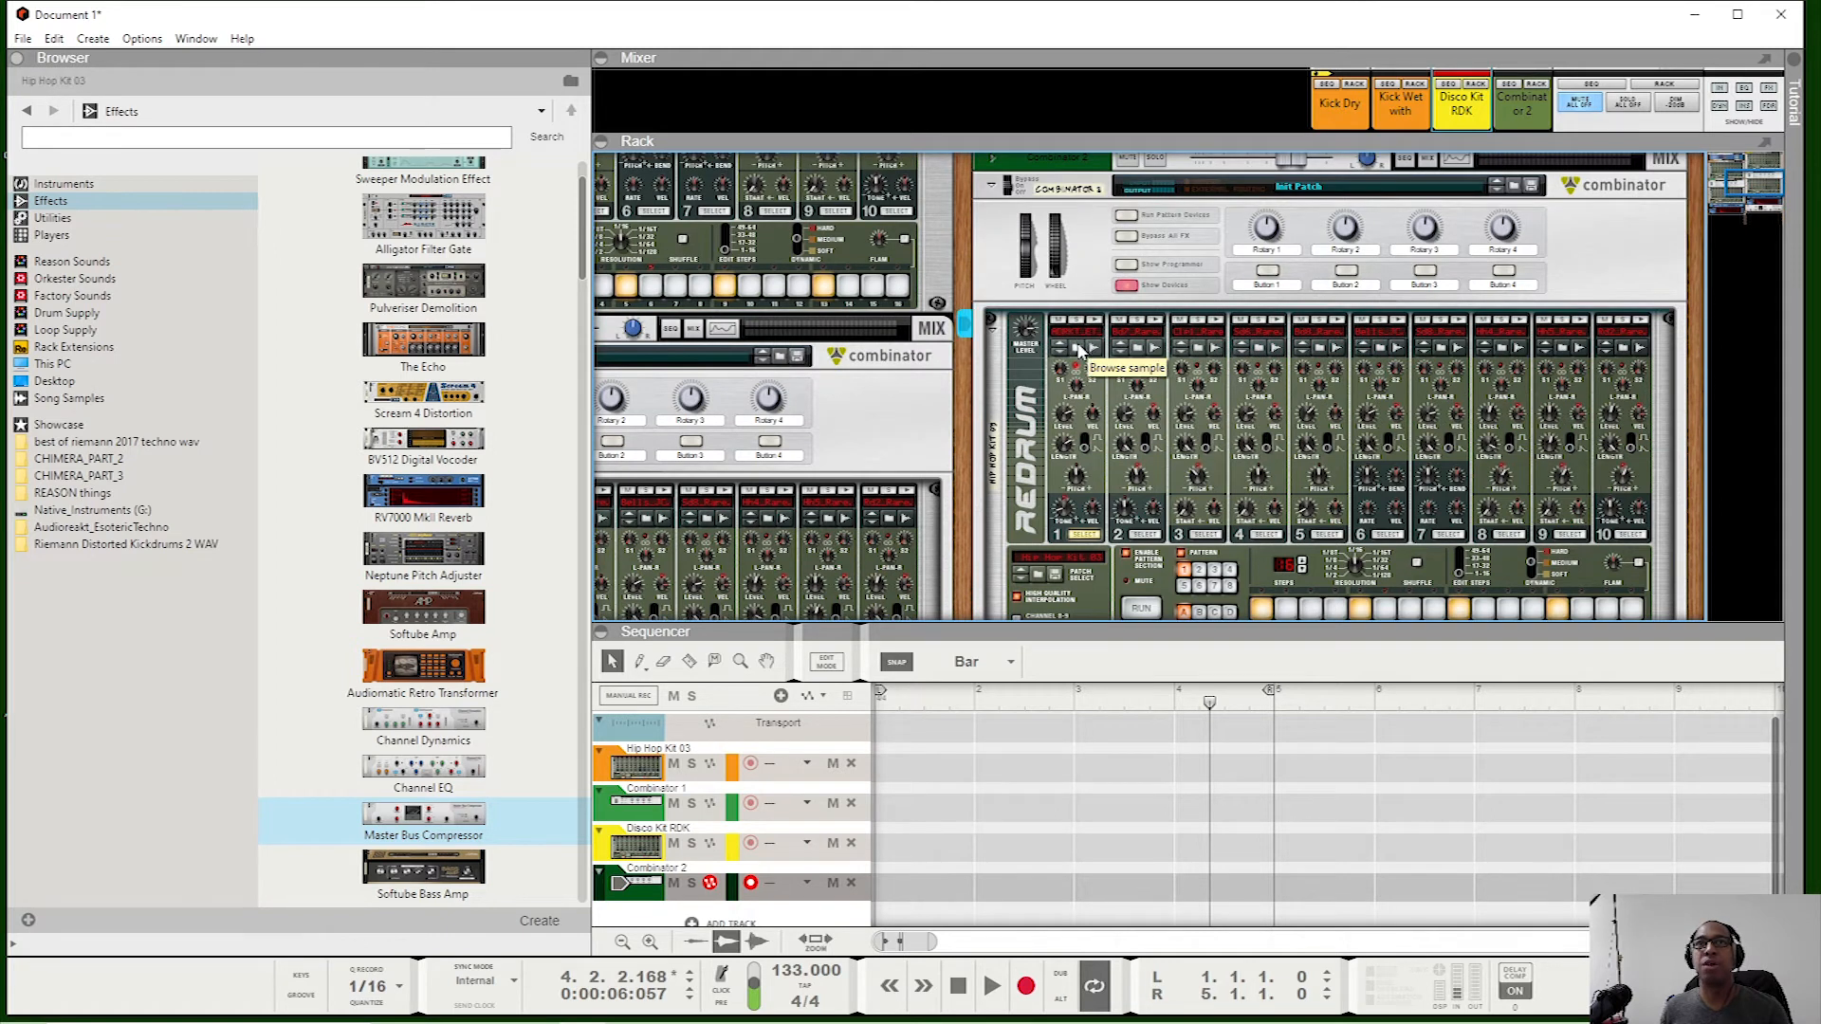
pyautogui.click(1081, 347)
pyautogui.click(322, 539)
pyautogui.click(319, 527)
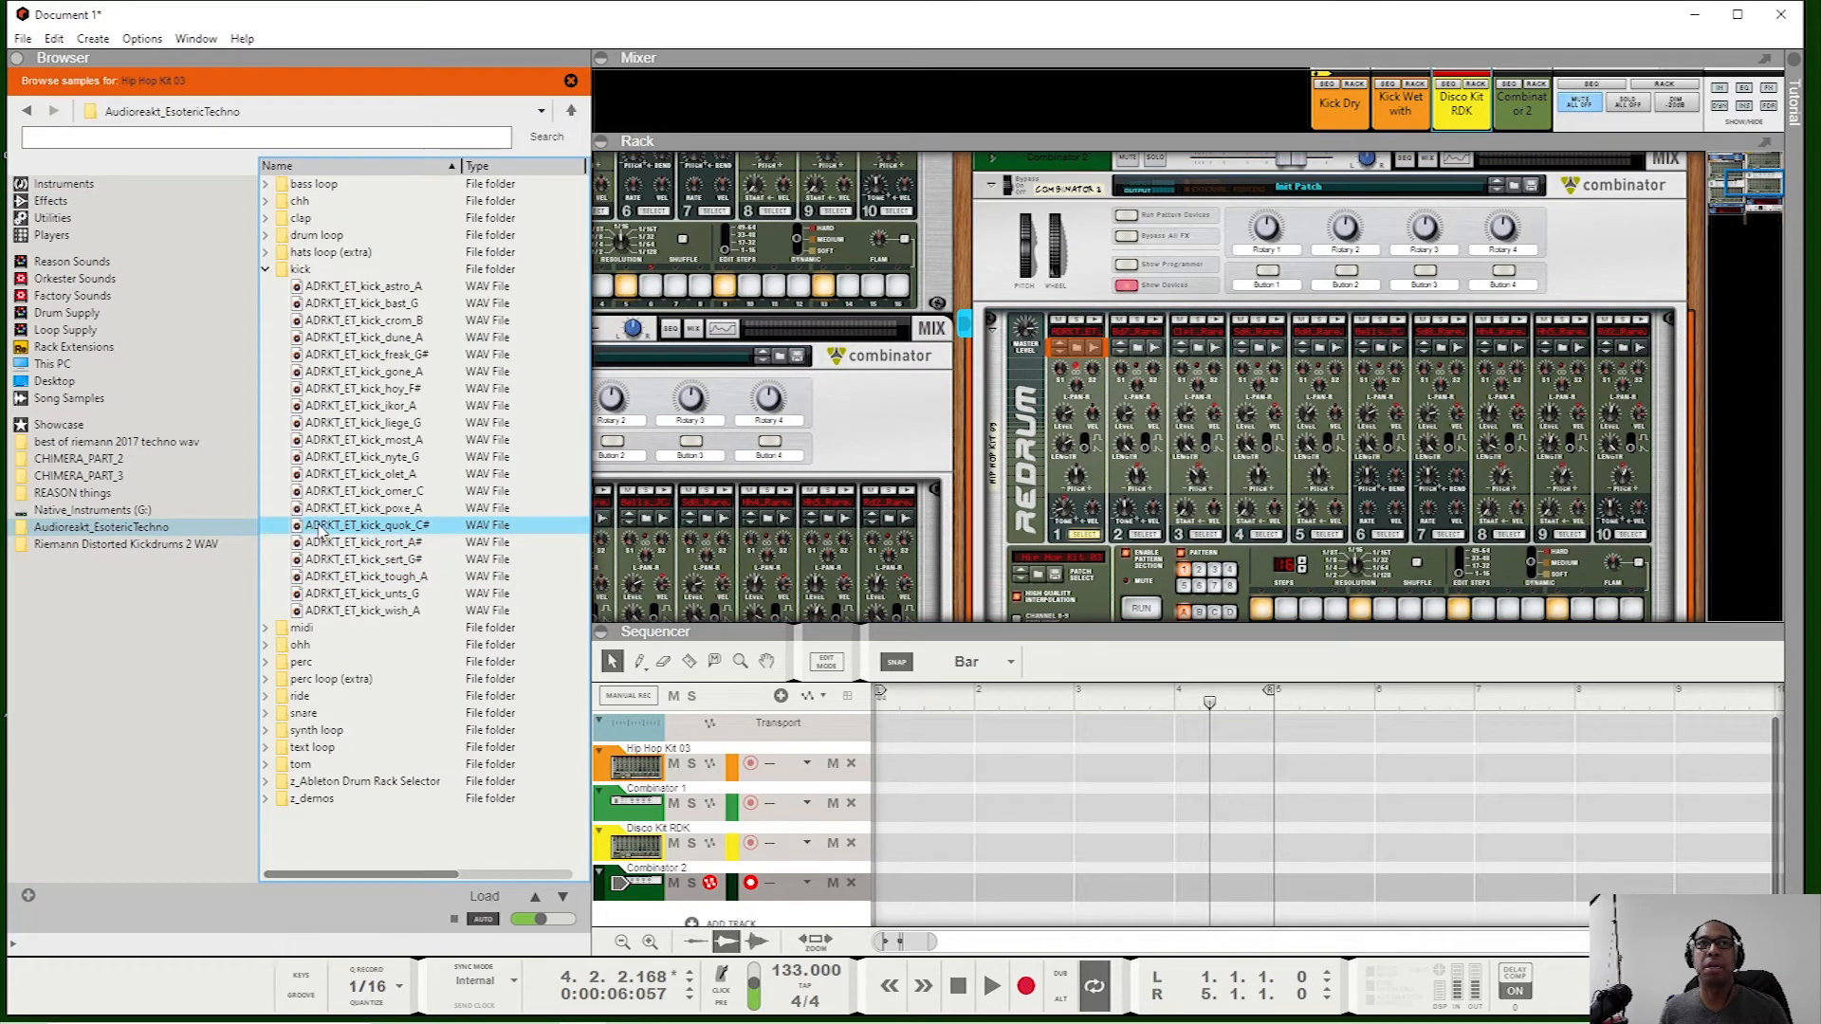
pyautogui.click(334, 491)
pyautogui.click(343, 439)
pyautogui.click(351, 406)
pyautogui.click(356, 387)
pyautogui.click(354, 372)
pyautogui.click(351, 354)
pyautogui.click(349, 338)
pyautogui.click(347, 320)
pyautogui.click(347, 303)
pyautogui.click(343, 290)
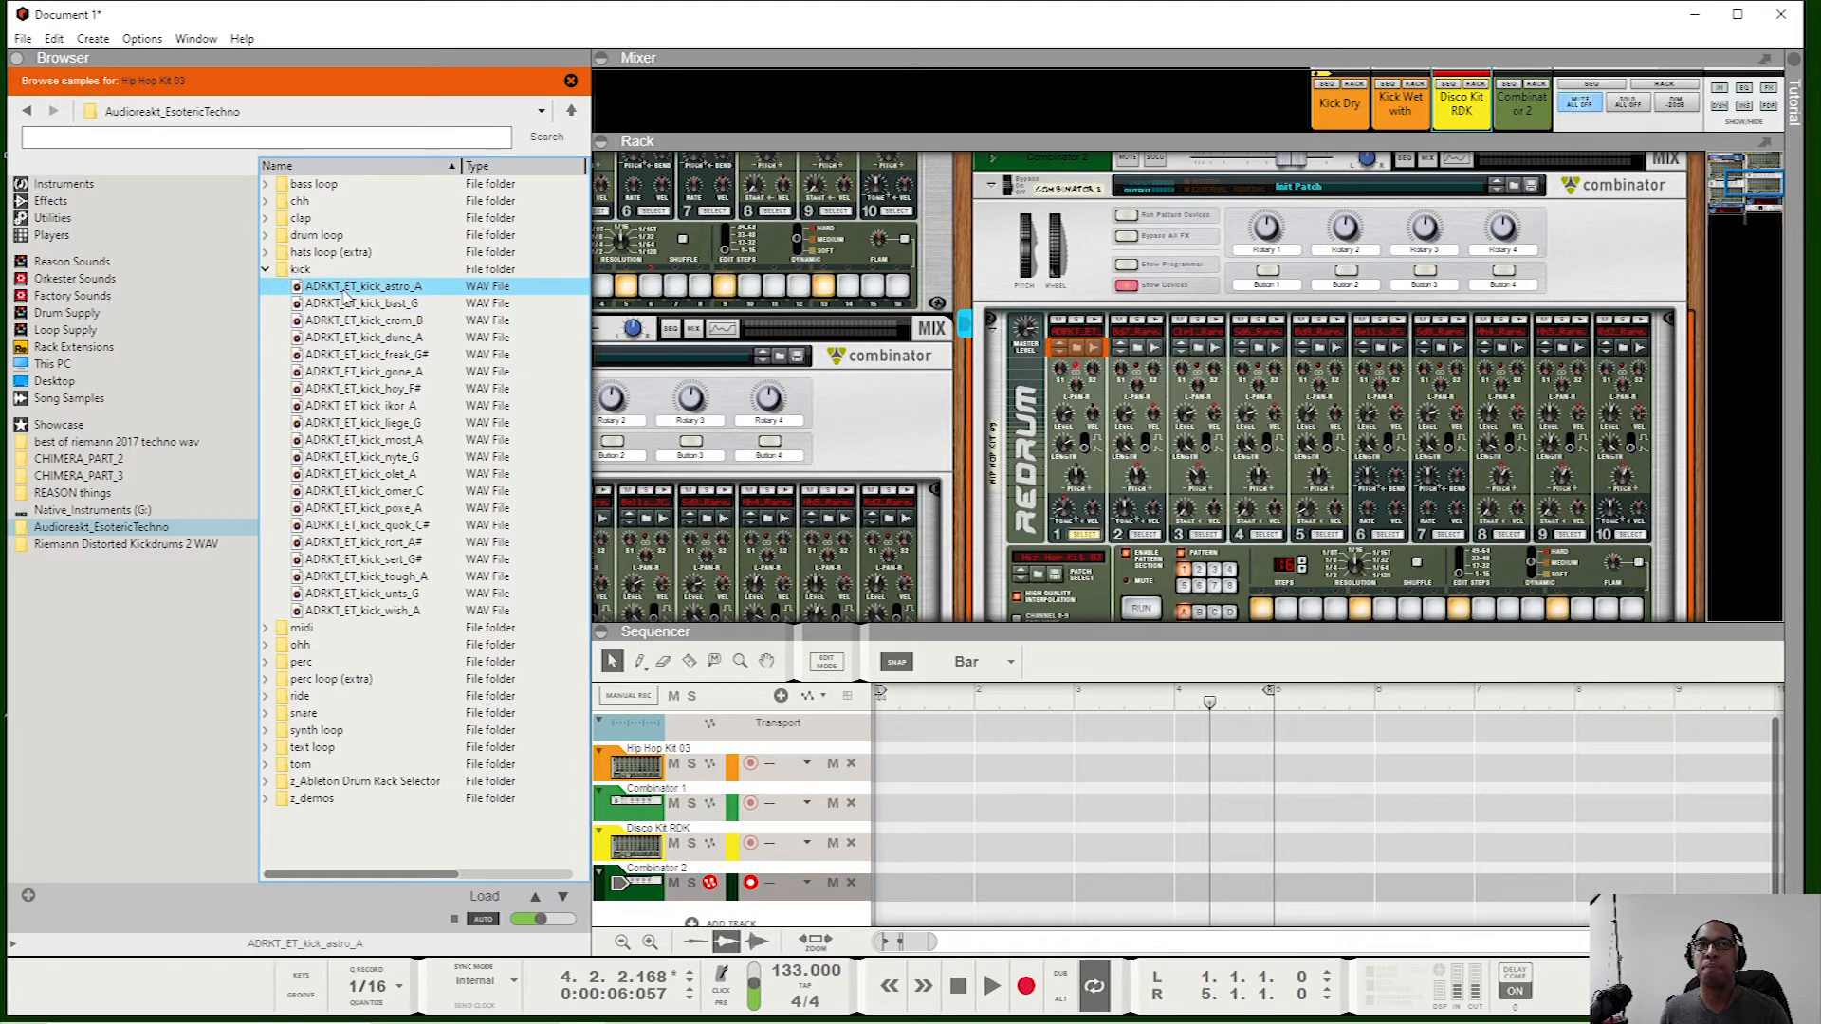
# Step: Play the pattern and try ADRKT_ET_kick_bast_G and ADRKT_ET_kick_crom_B for Redrum channel 1
pyautogui.press('space')
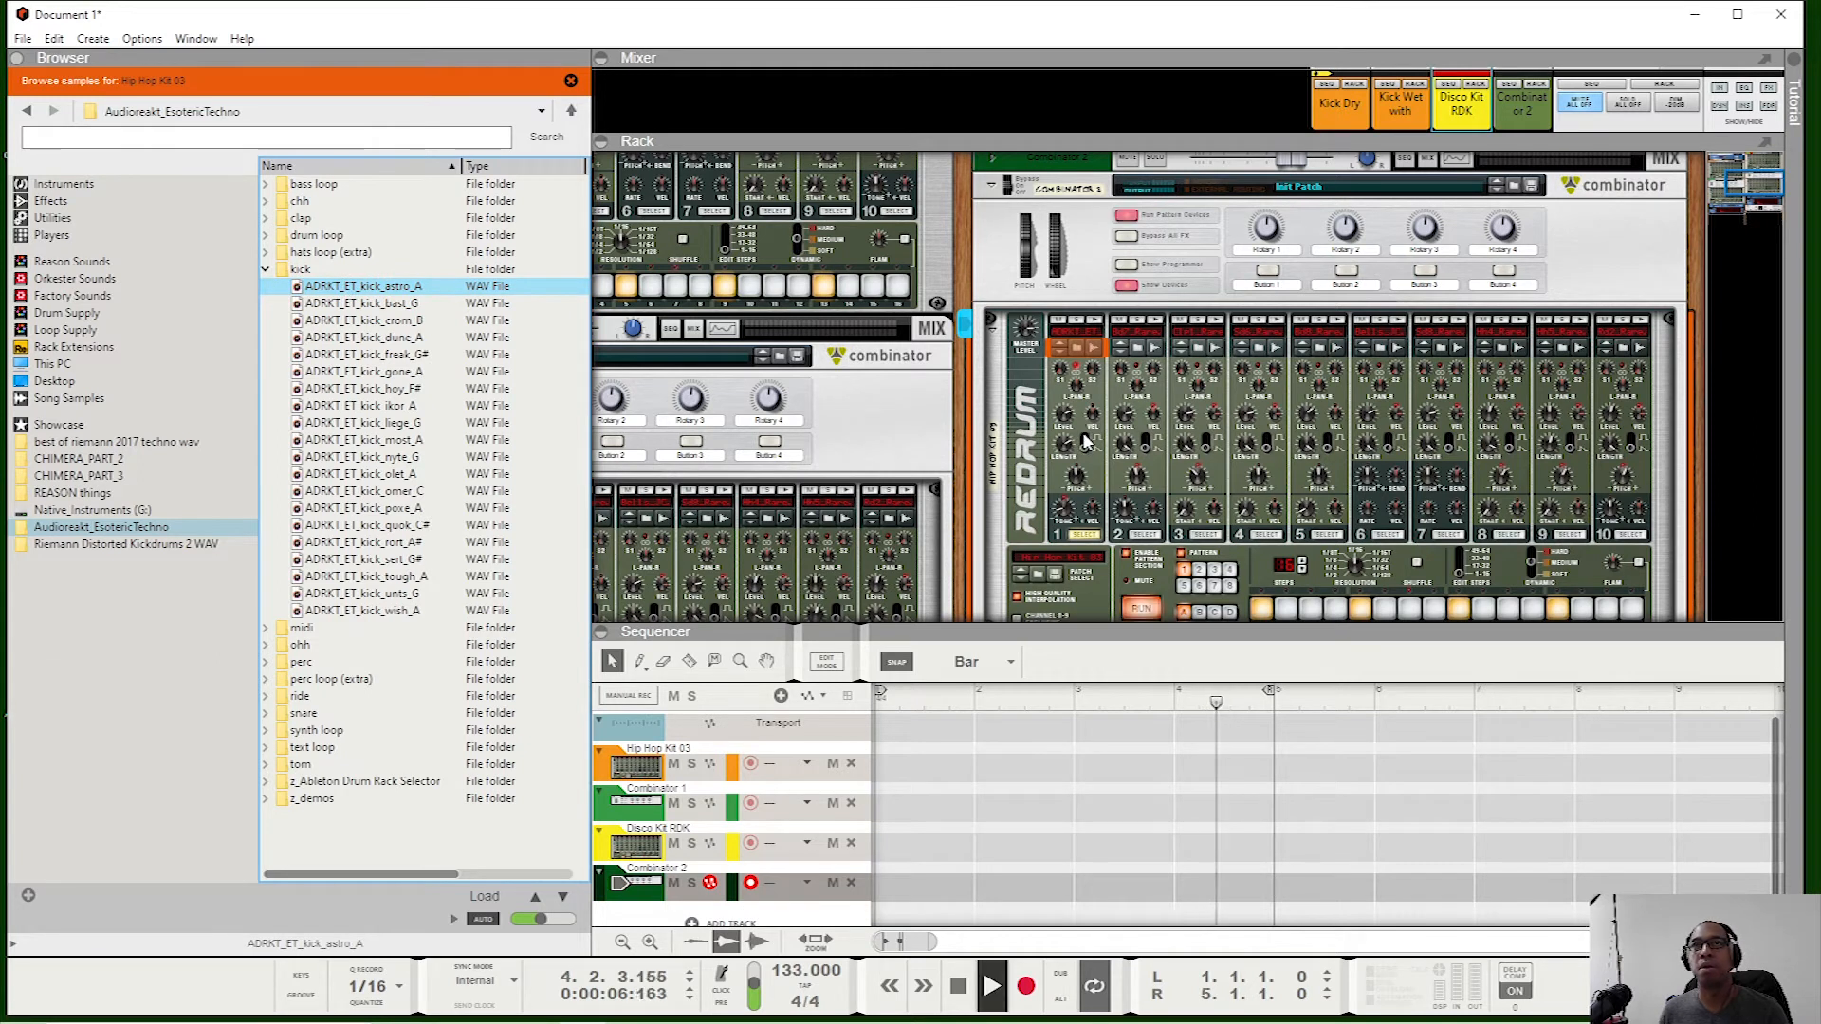
pyautogui.click(409, 304)
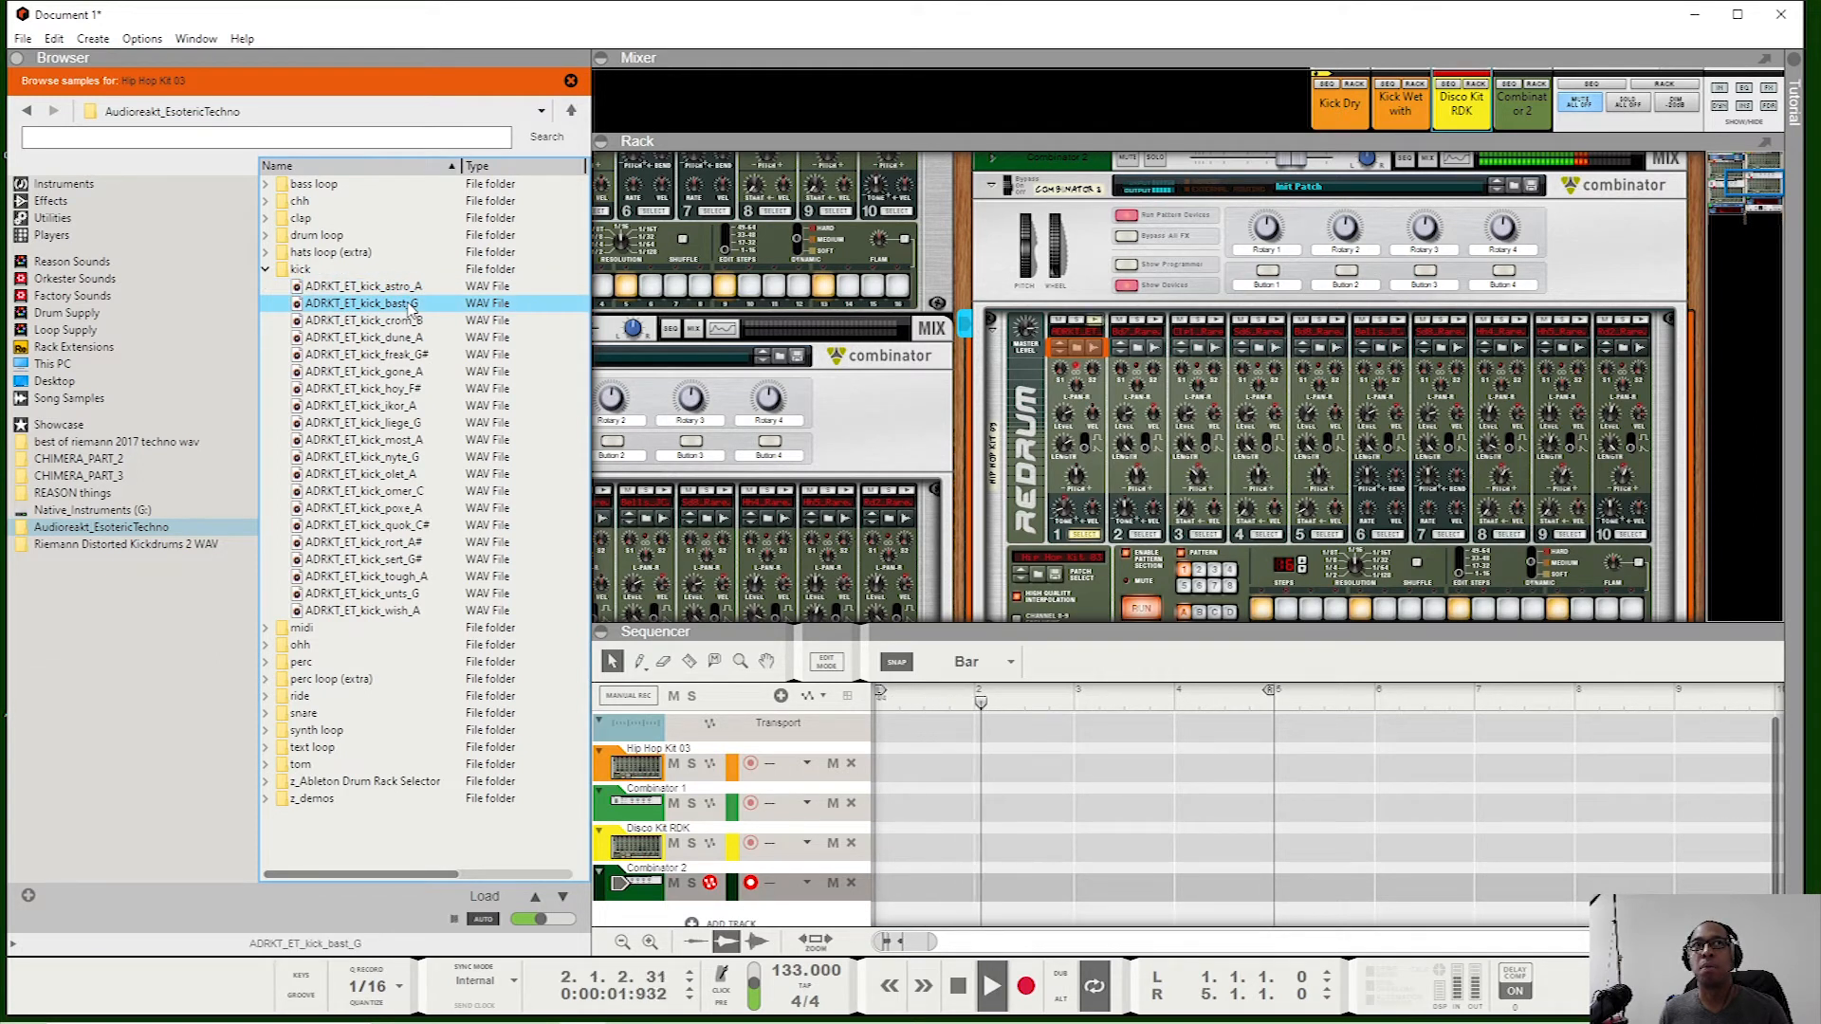
pyautogui.click(391, 325)
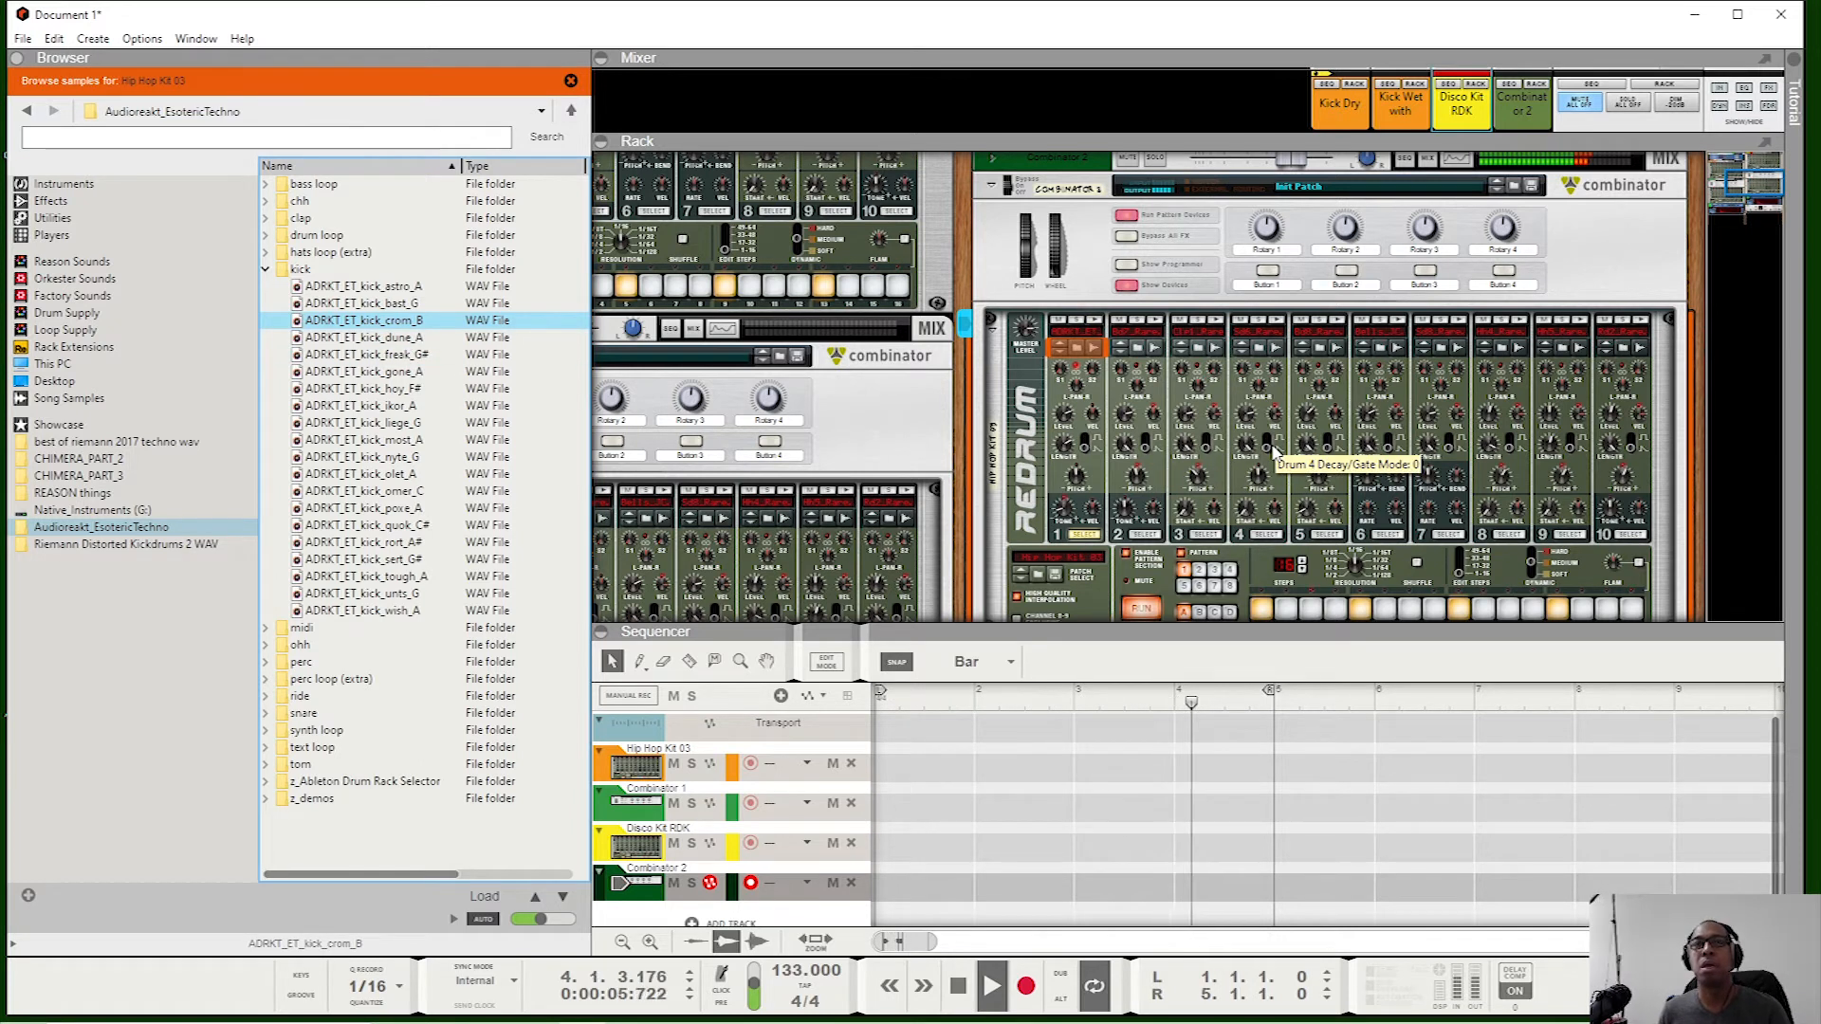
# Step: Unmute the Disco Kit RDK mix channel while the Combinator 2 kick keeps playing
pyautogui.scroll(3, 1270, 465)
pyautogui.scroll(2, 1276, 455)
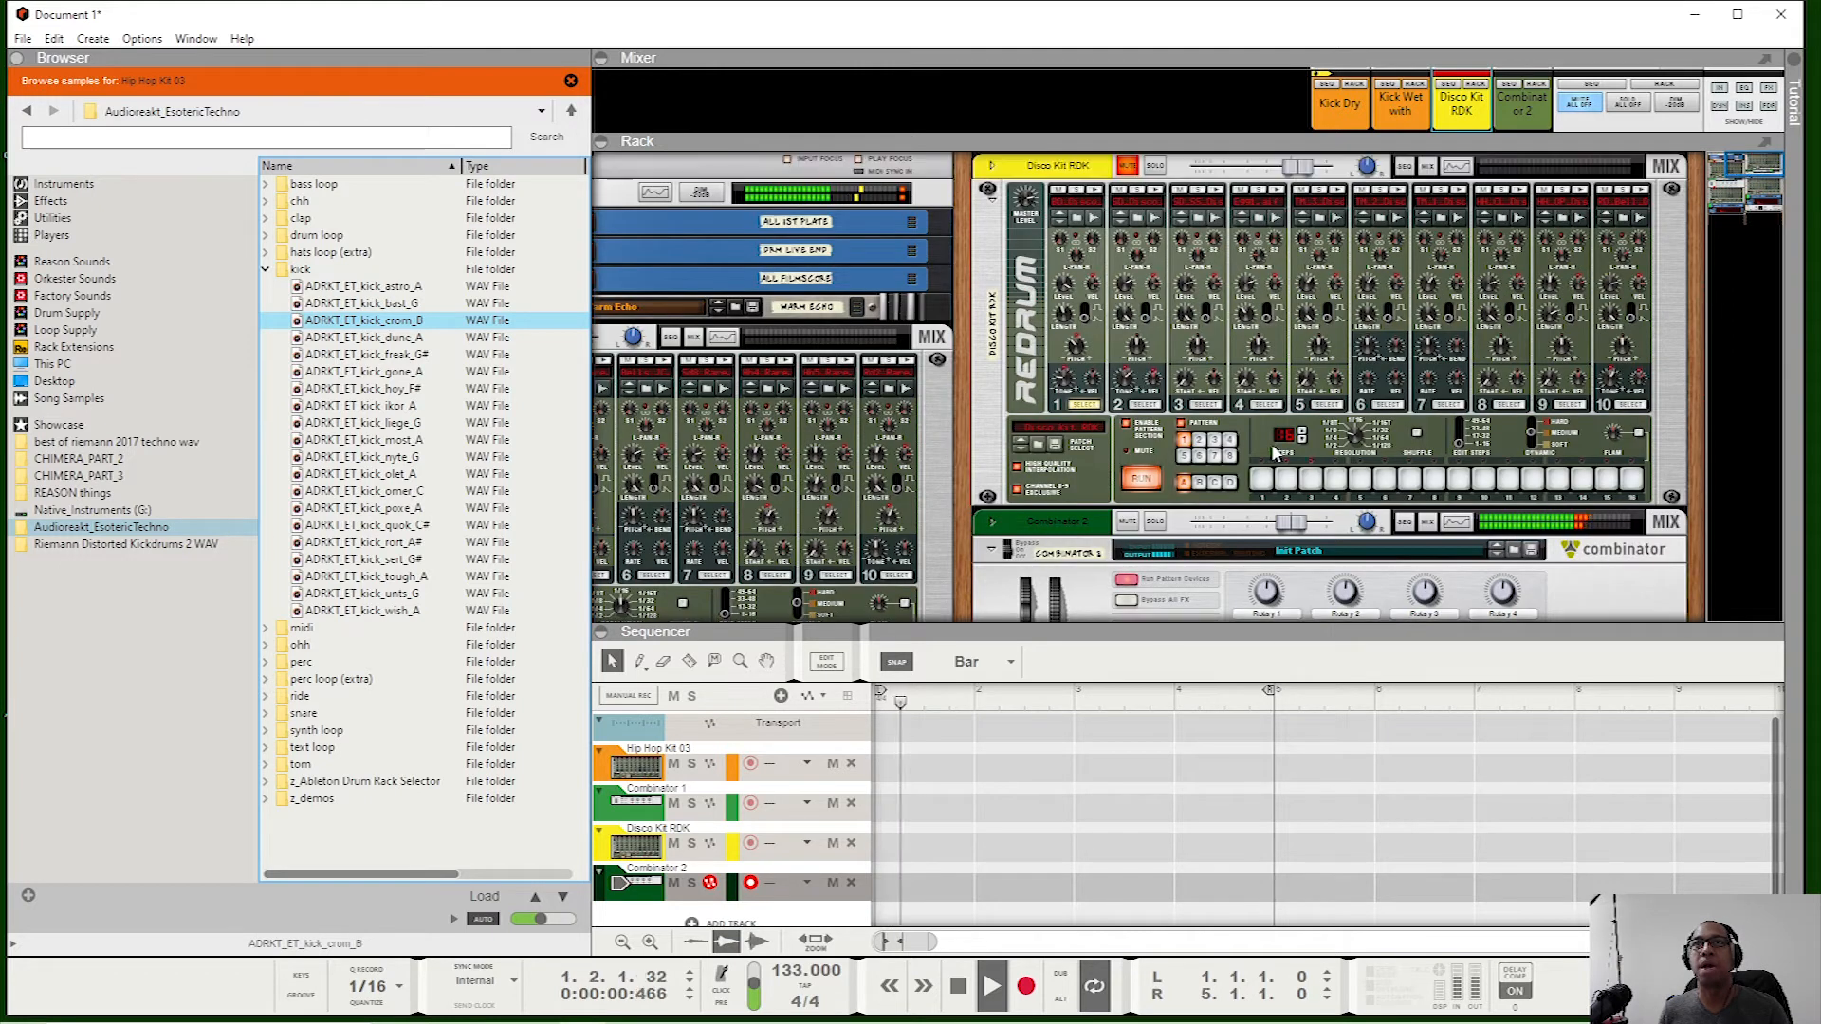
pyautogui.click(1128, 166)
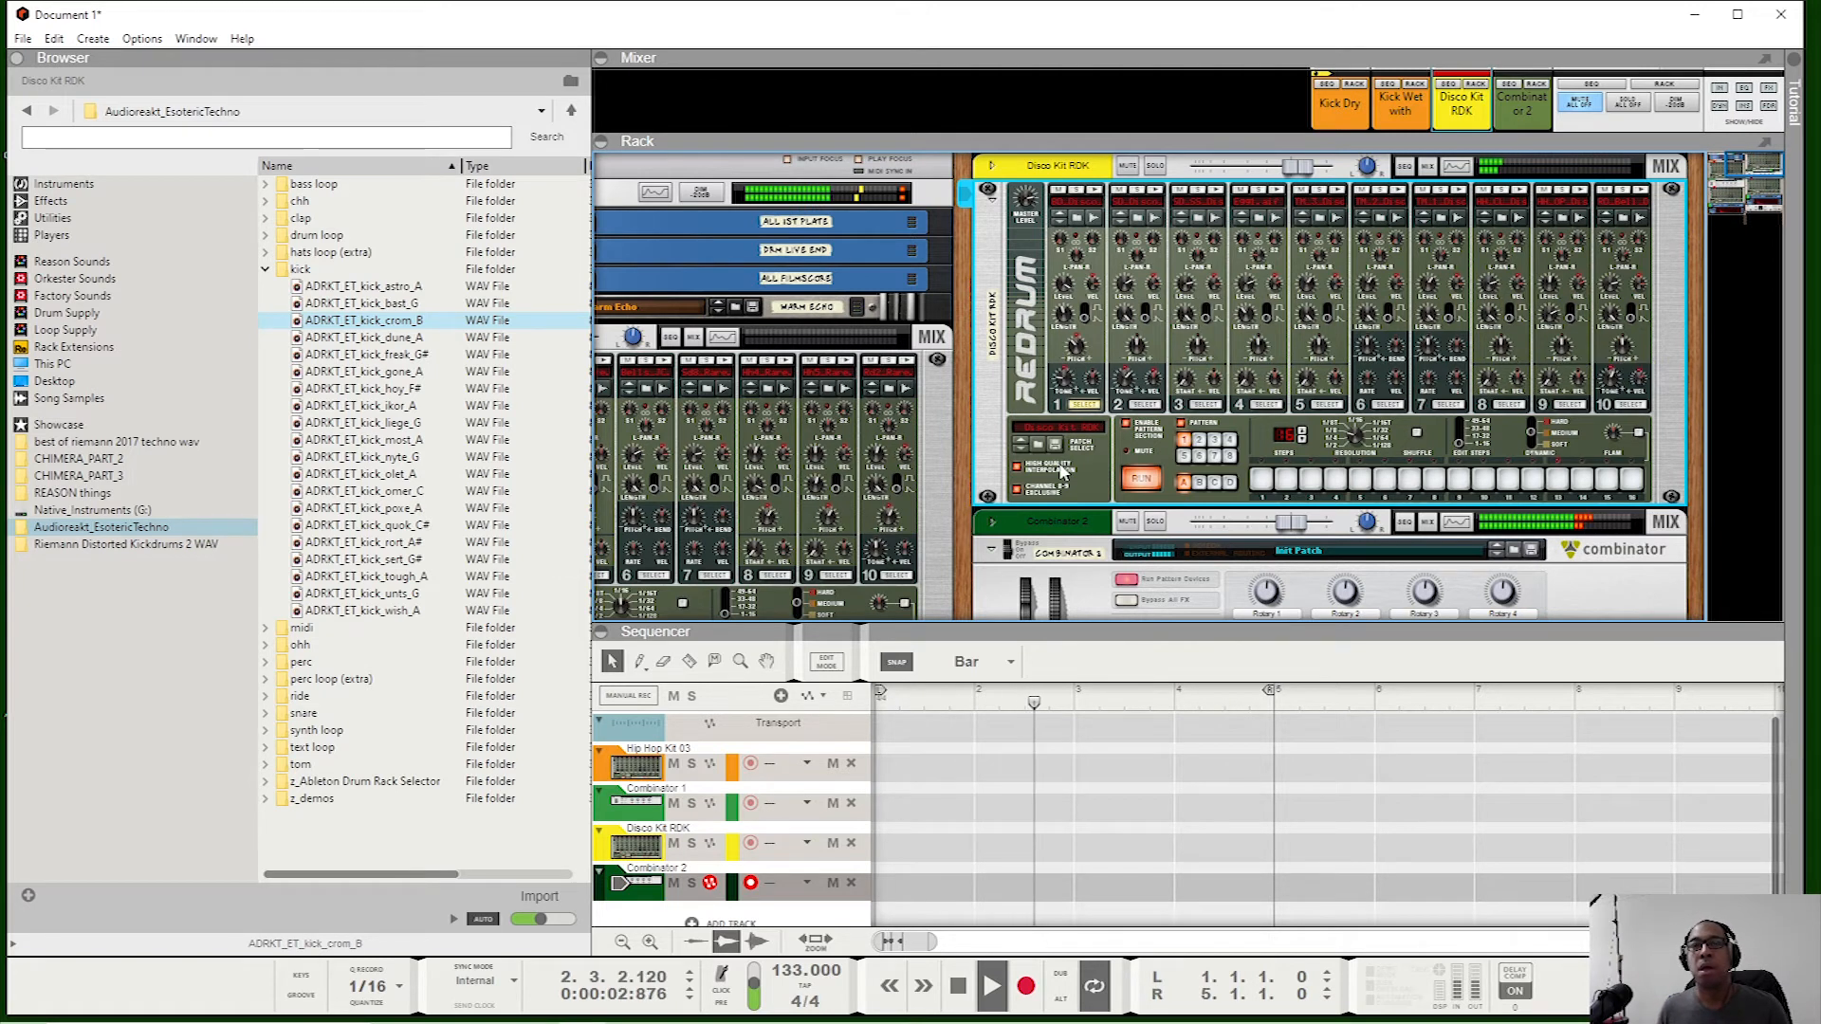
# Step: Enlarge the rack area above the sequencer to show more of the devices inside Combinator 2
pyautogui.scroll(-3, 1193, 500)
pyautogui.scroll(-2, 1192, 499)
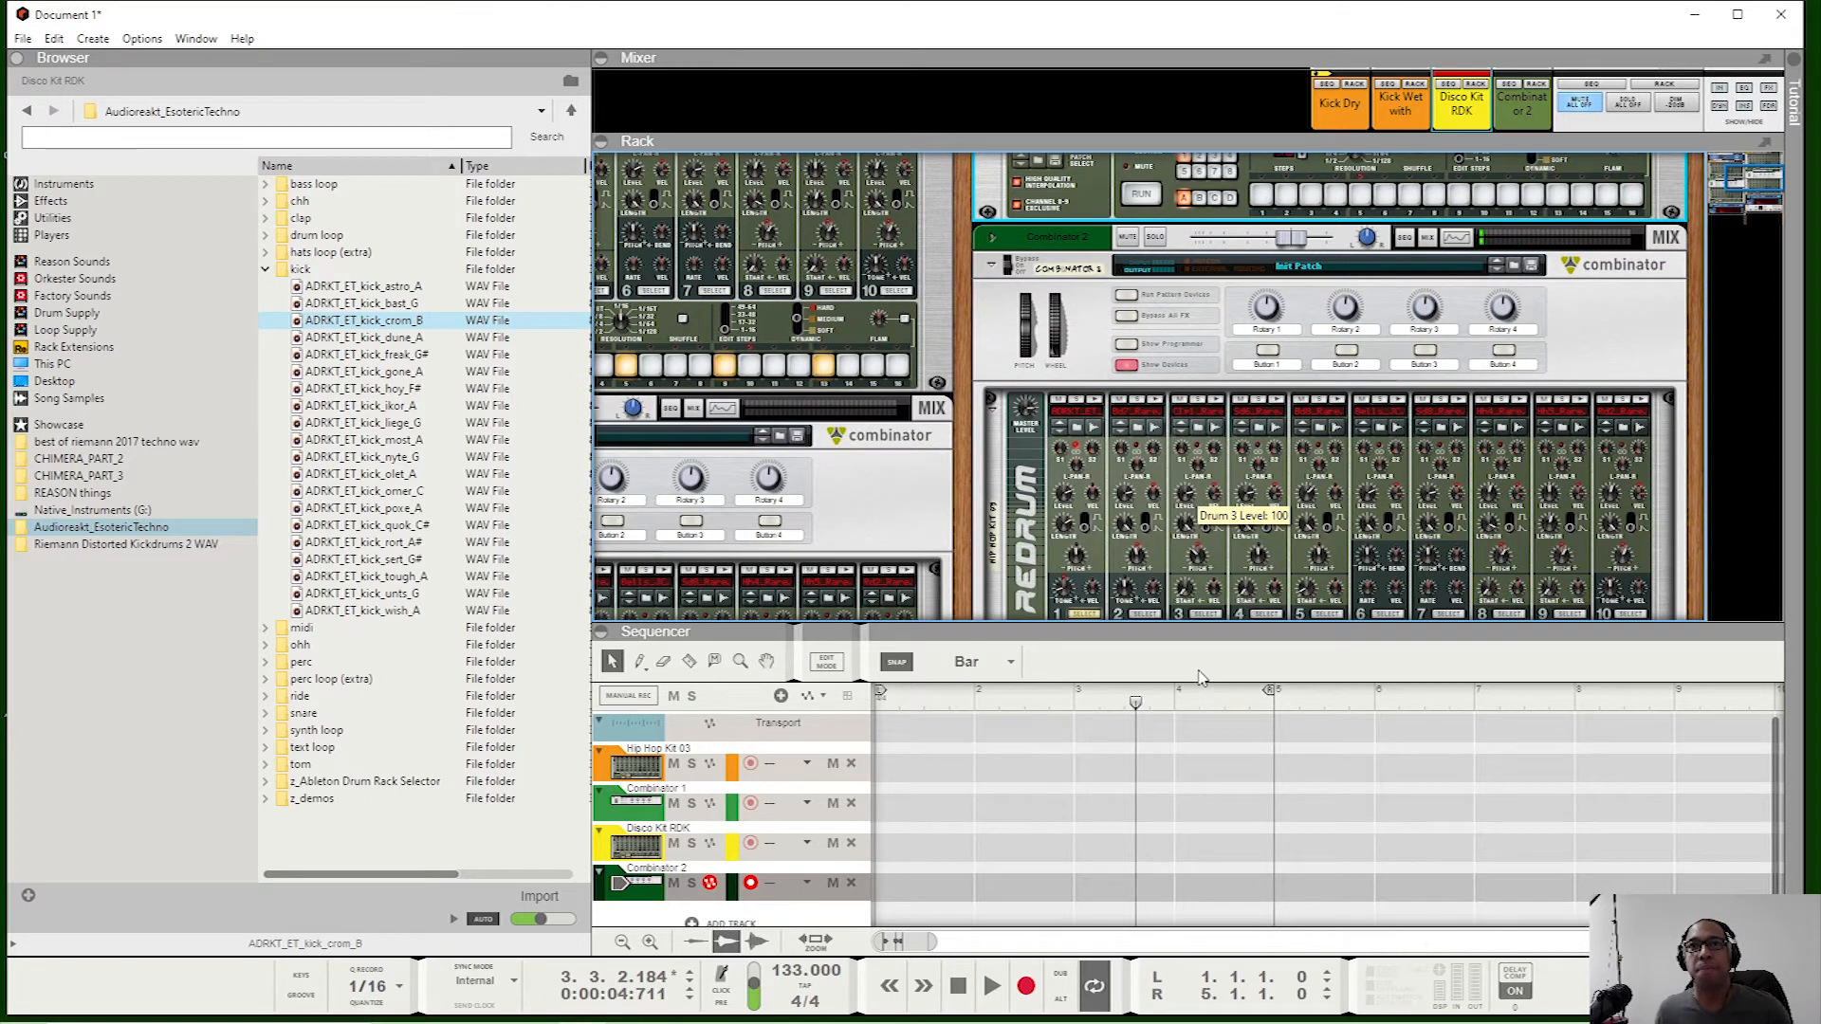
pyautogui.moveTo(1201, 625); pyautogui.dragTo(1208, 675)
pyautogui.scroll(-5, 1212, 581)
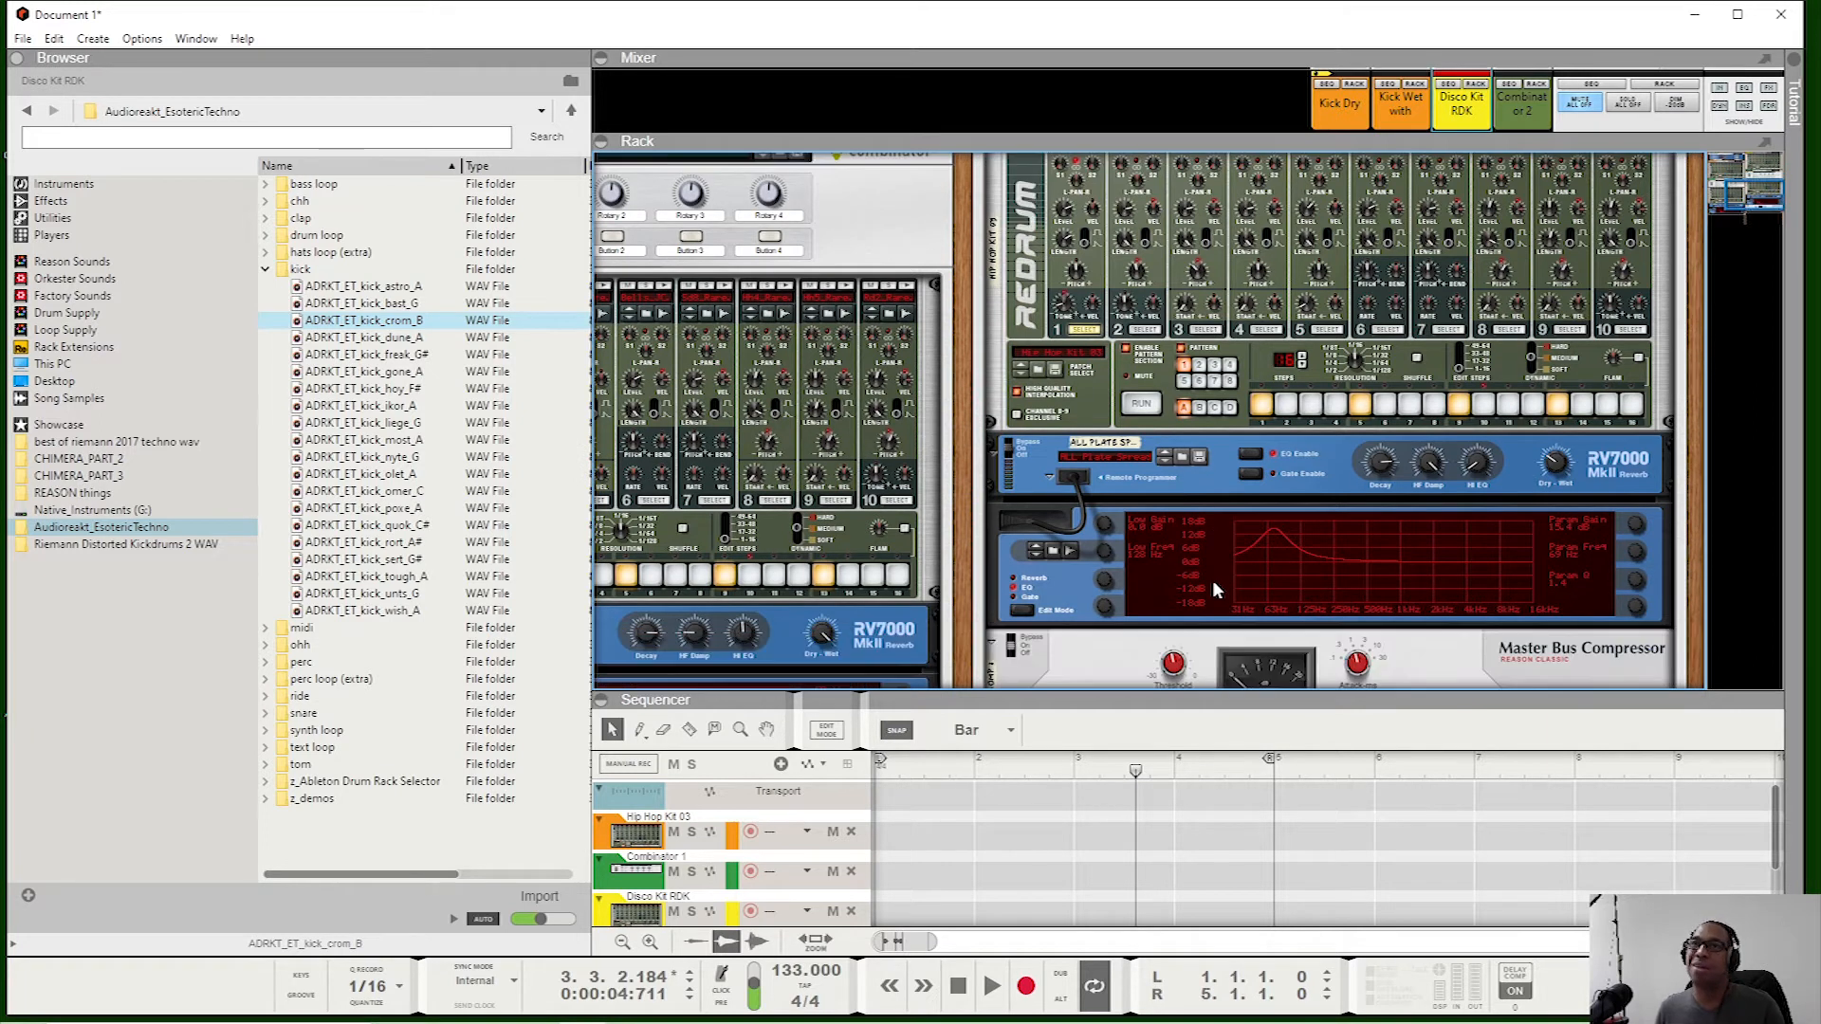
pyautogui.scroll(-1, 1212, 584)
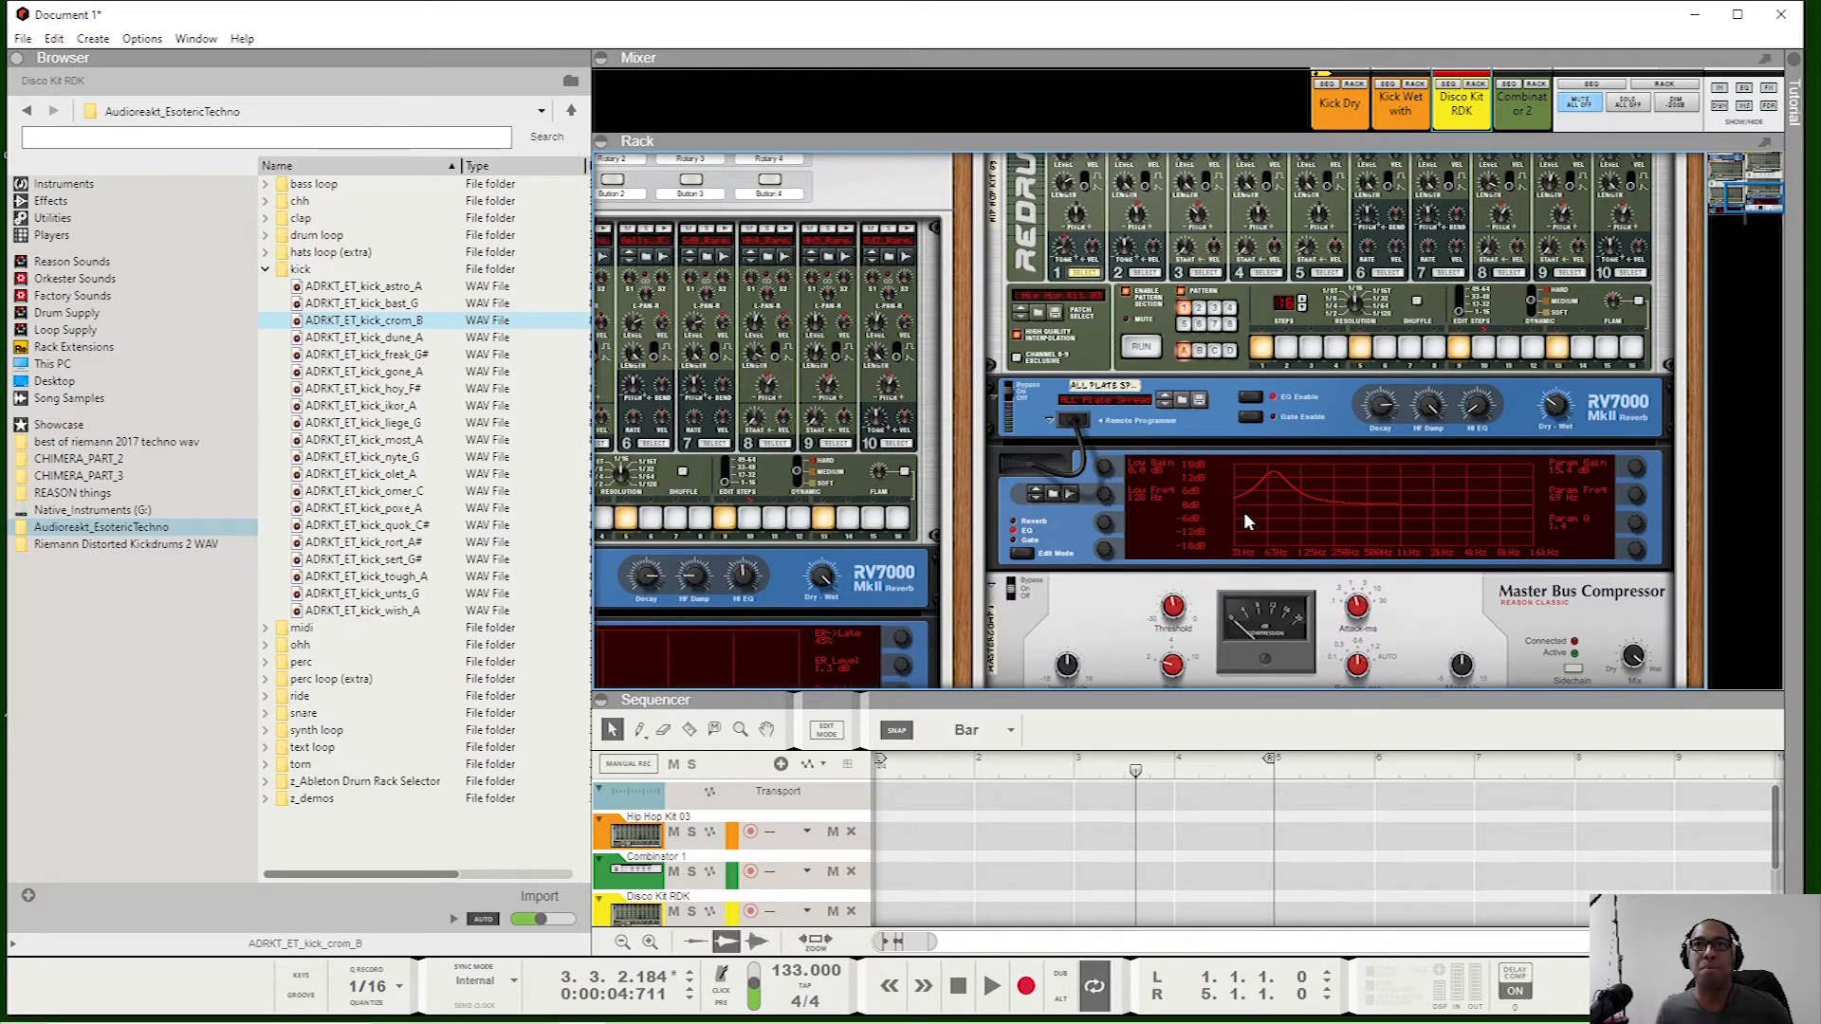
pyautogui.scroll(-1, 1246, 521)
# Step: Hide the devices inside Combinator 2
pyautogui.scroll(4, 1247, 520)
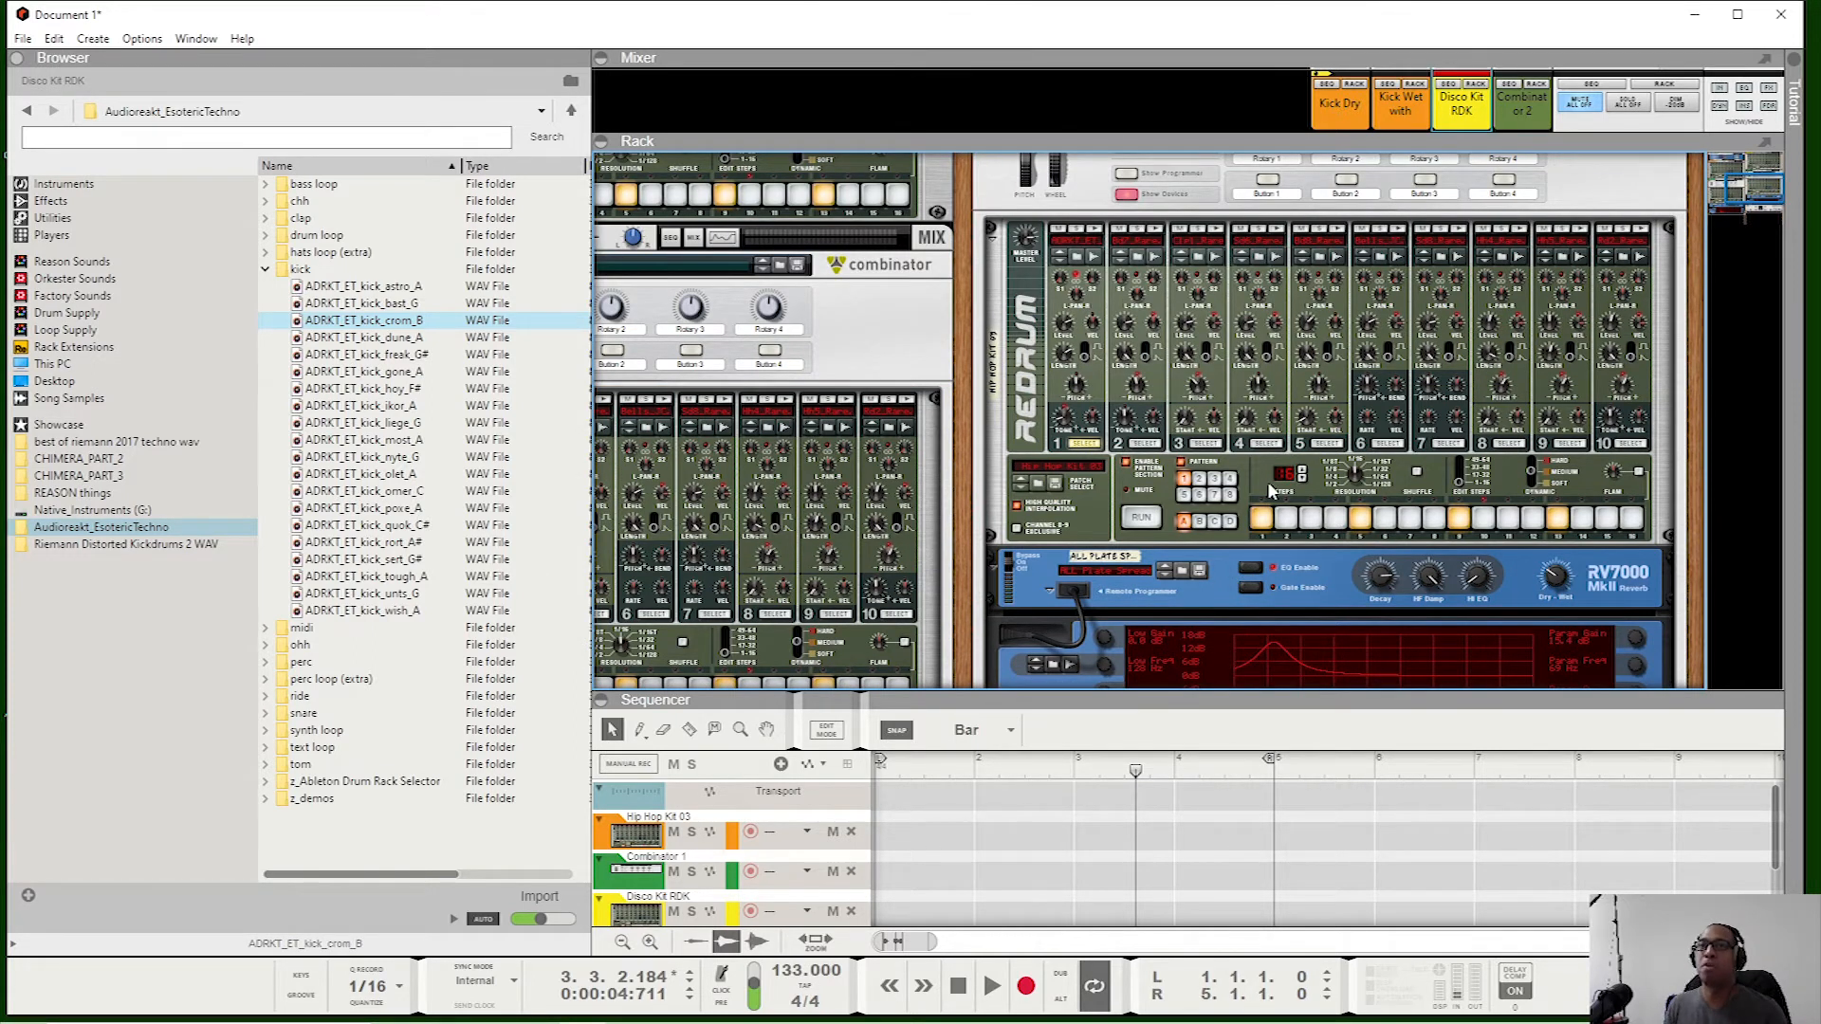
pyautogui.scroll(2, 1265, 480)
pyautogui.click(1126, 308)
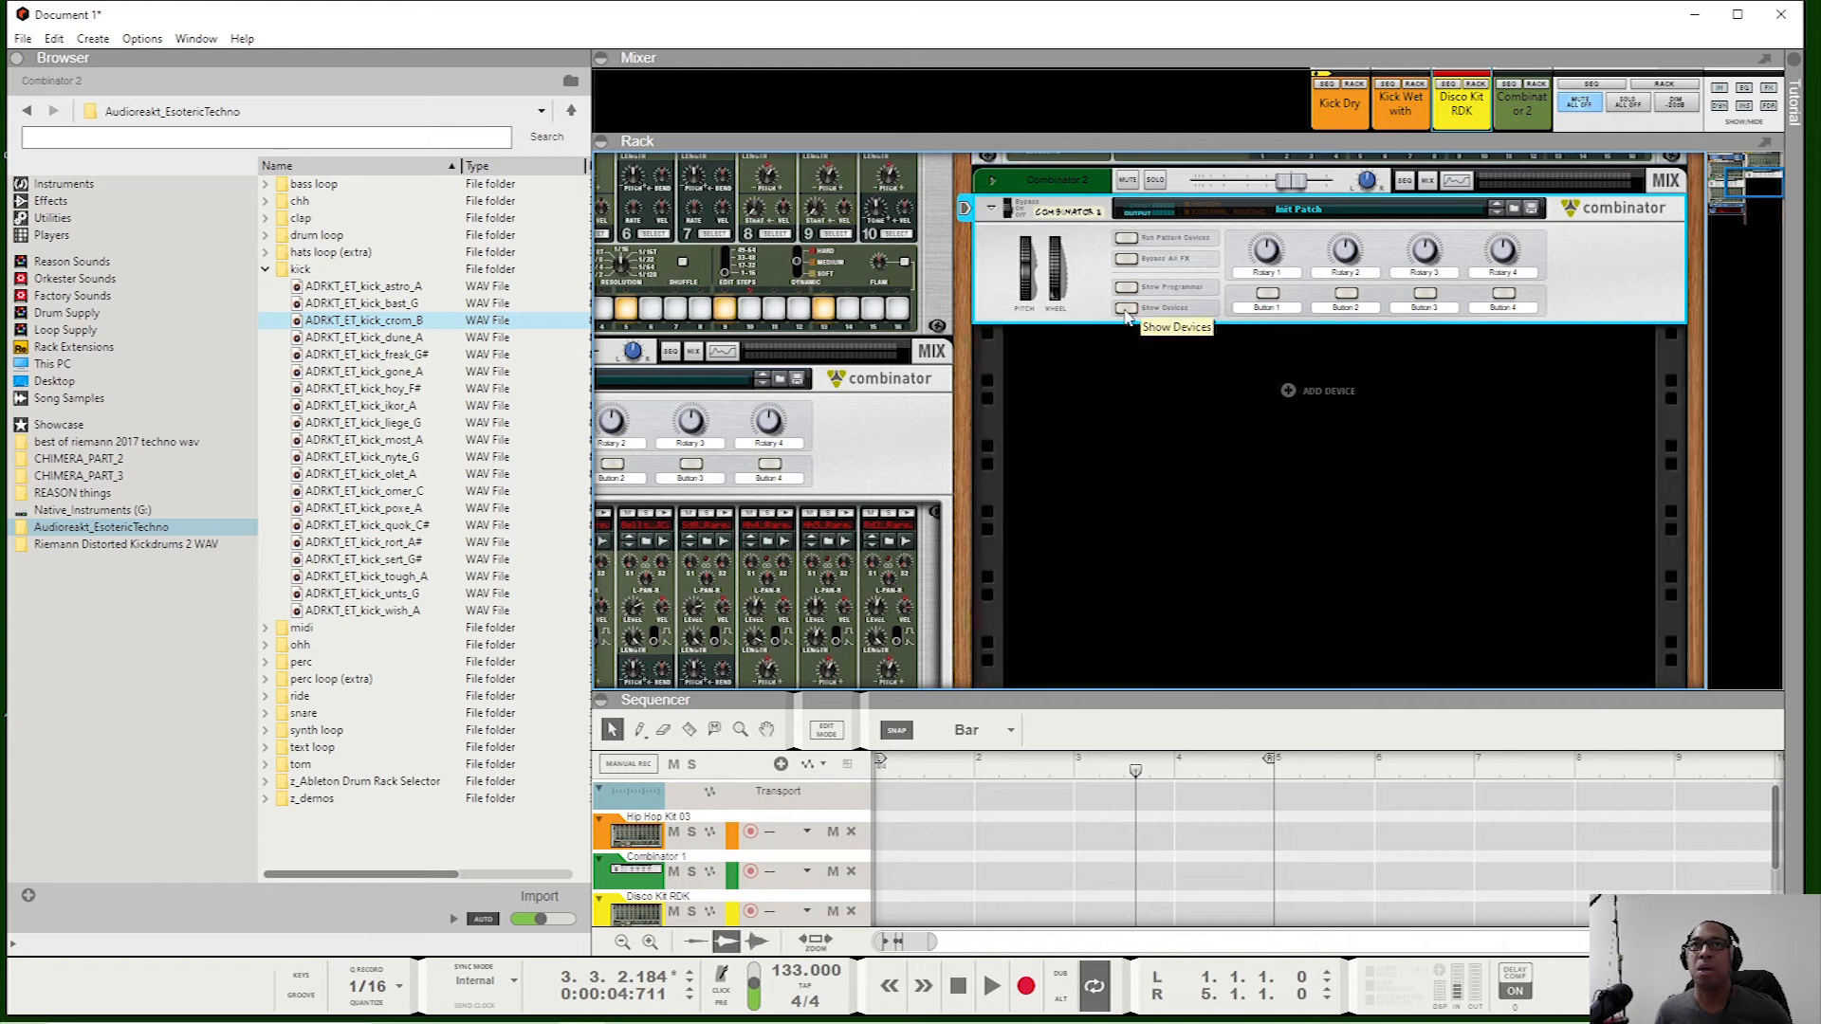
# Step: Mute the Combinator 2 mix channel
pyautogui.scroll(2, 1307, 494)
pyautogui.scroll(1, 1307, 496)
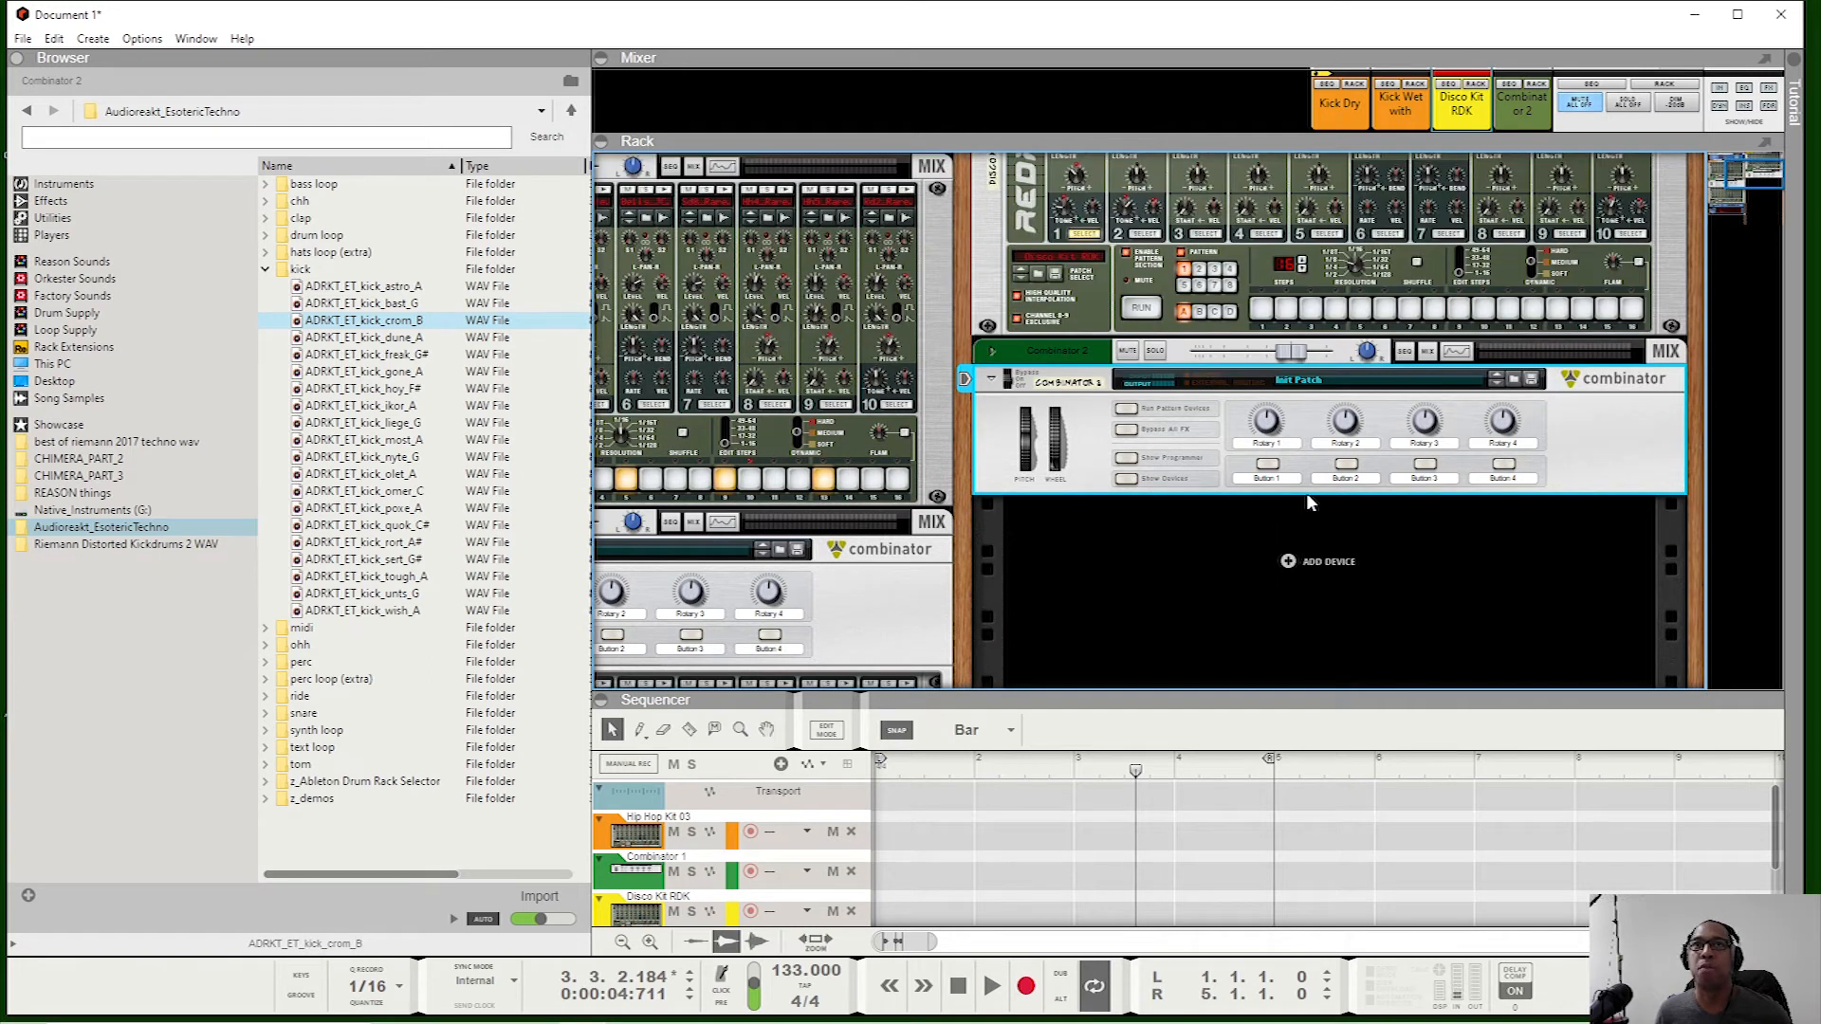
pyautogui.click(1126, 356)
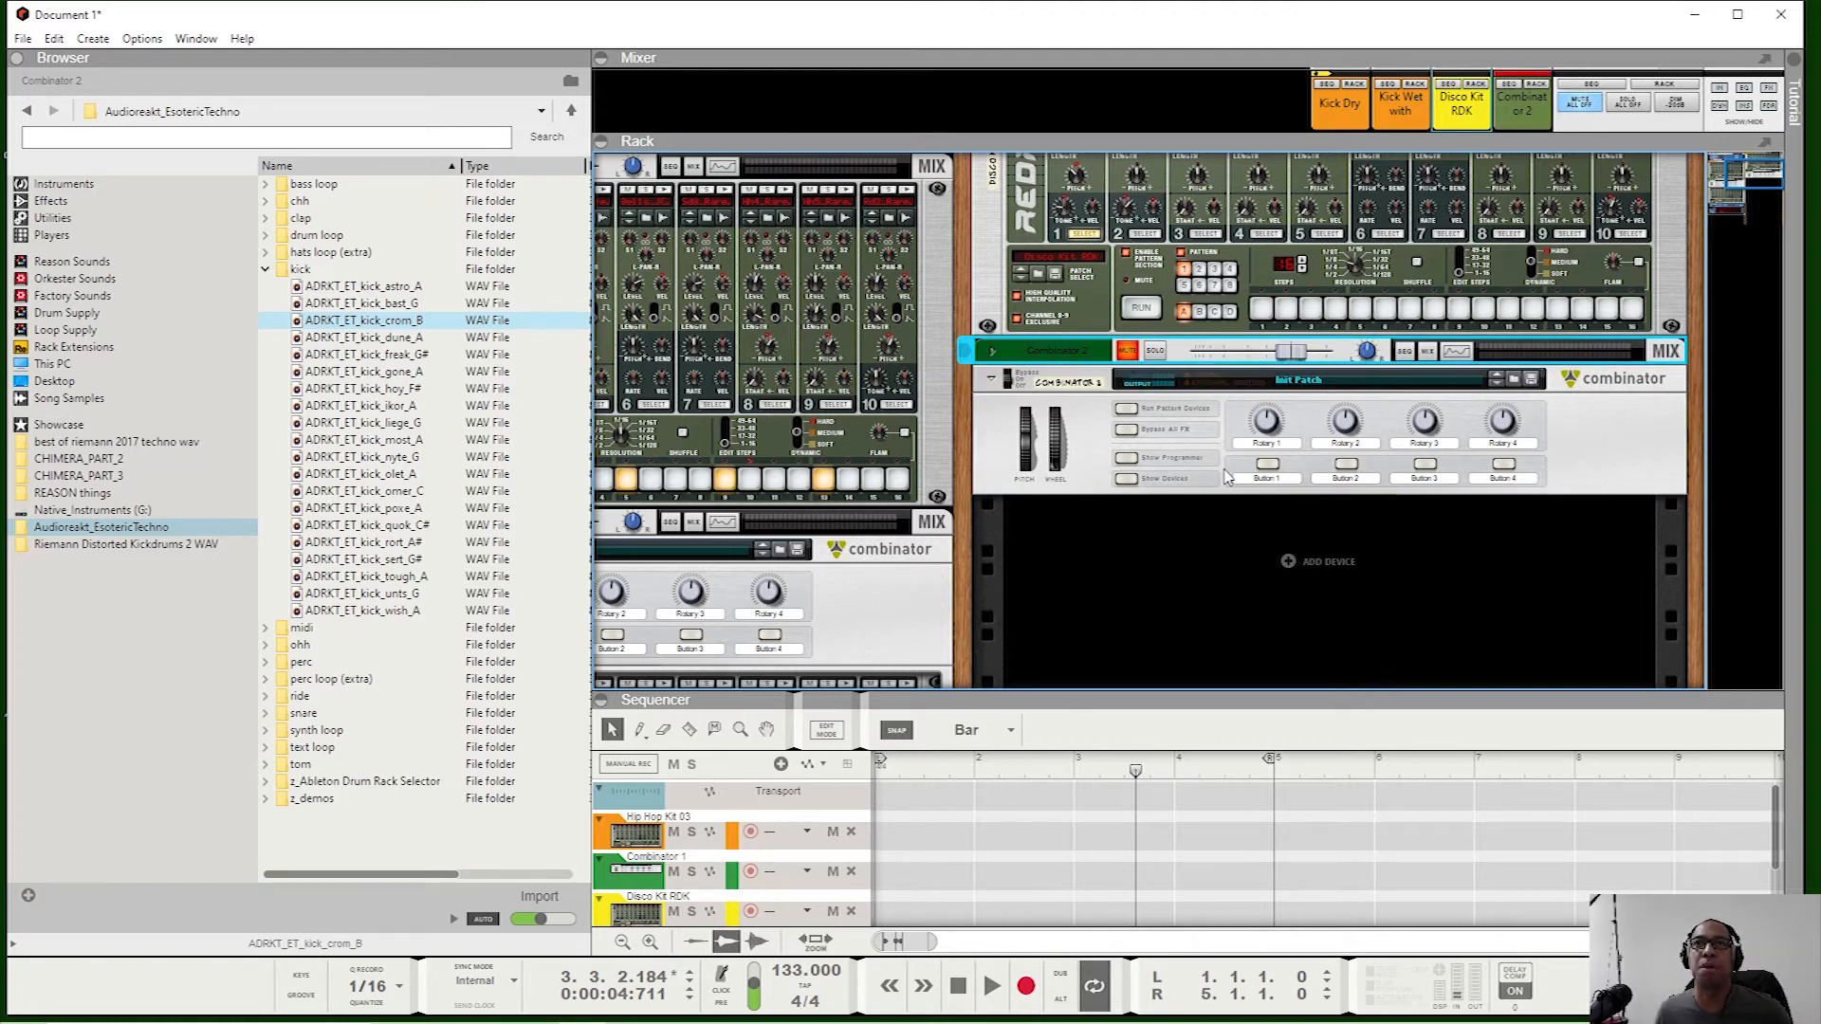
pyautogui.scroll(3, 1228, 476)
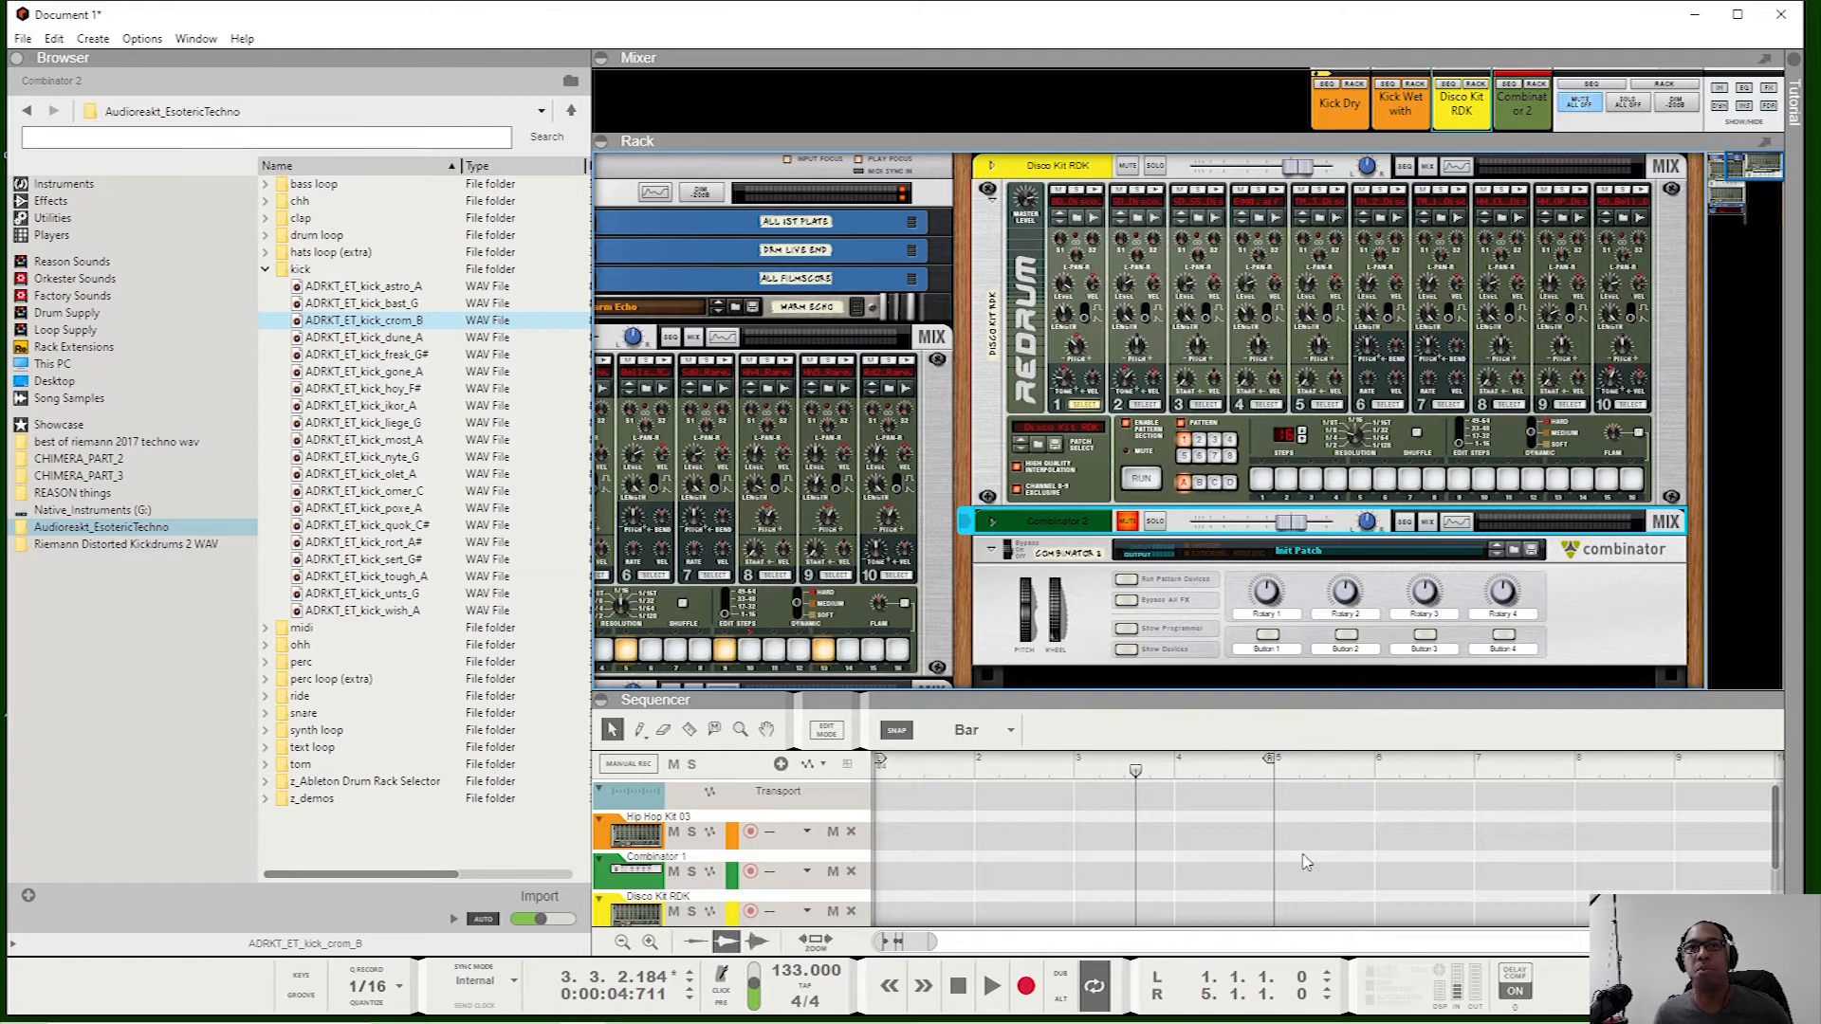
# Step: Fold away the sequencer, narrow the browser and shrink the mixer to give the rack devices more room
pyautogui.moveTo(934, 942); pyautogui.dragTo(954, 941)
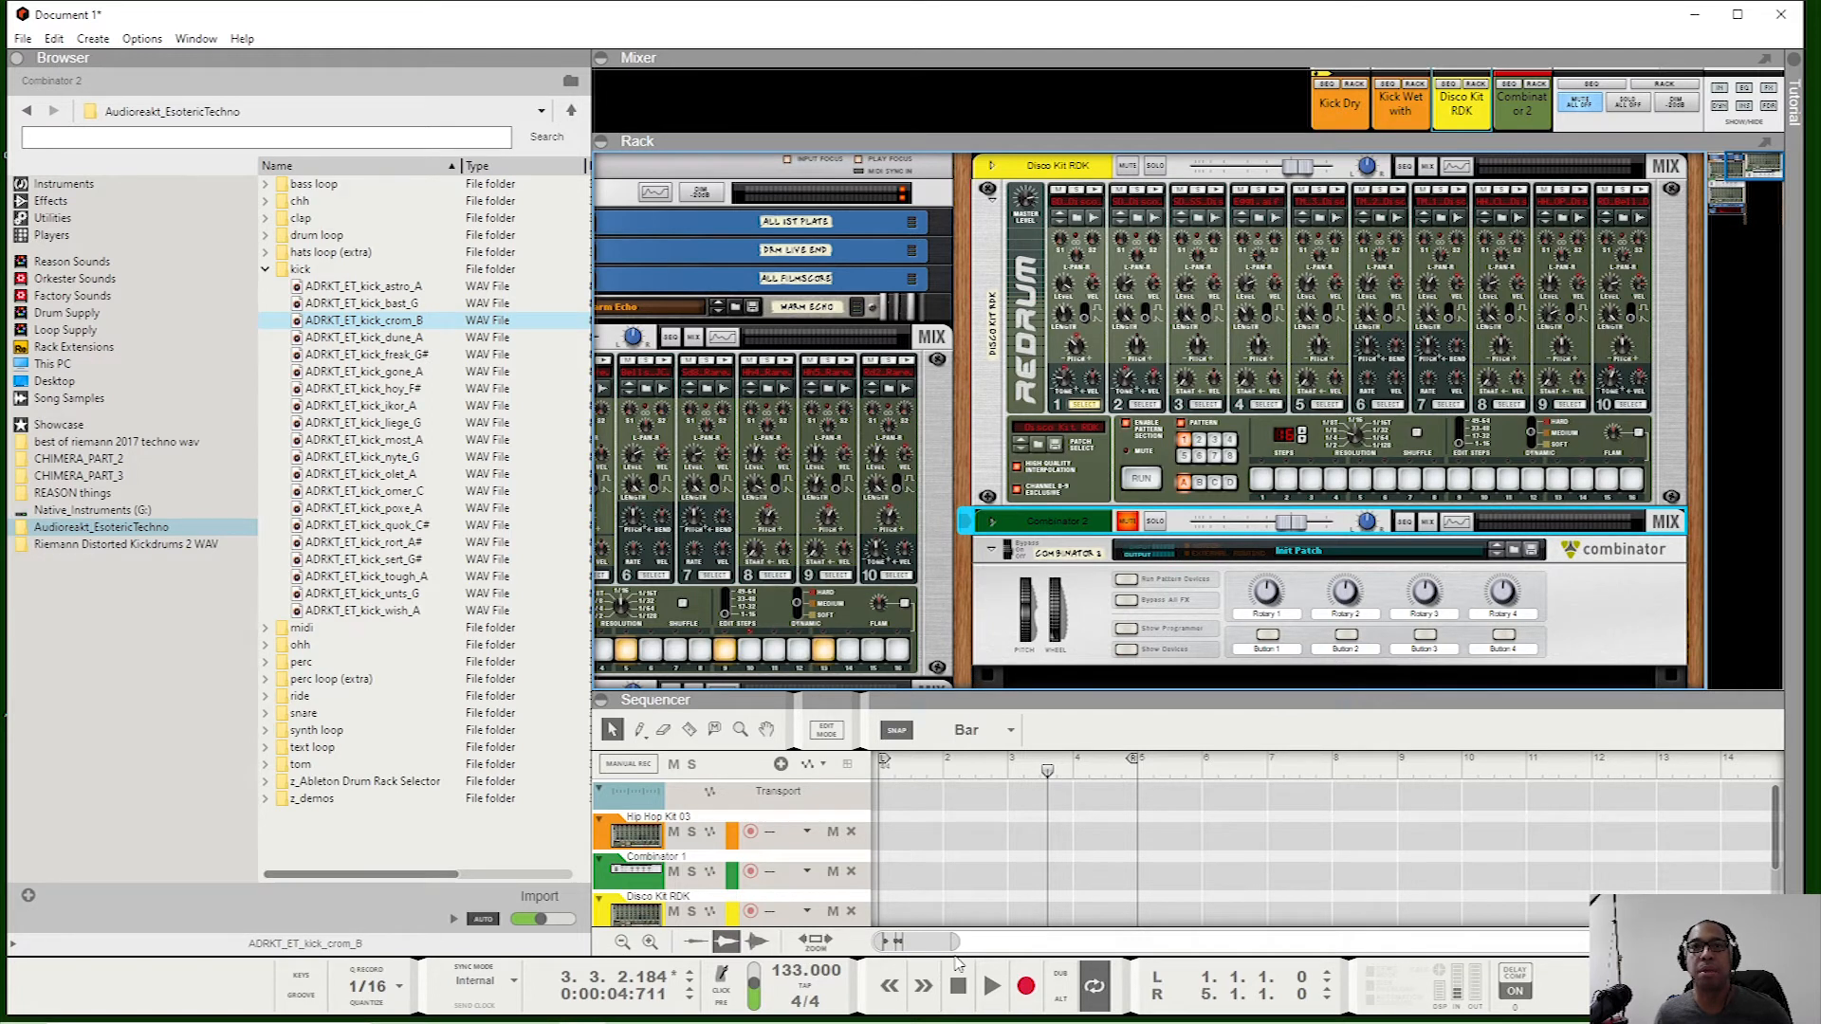
pyautogui.click(600, 699)
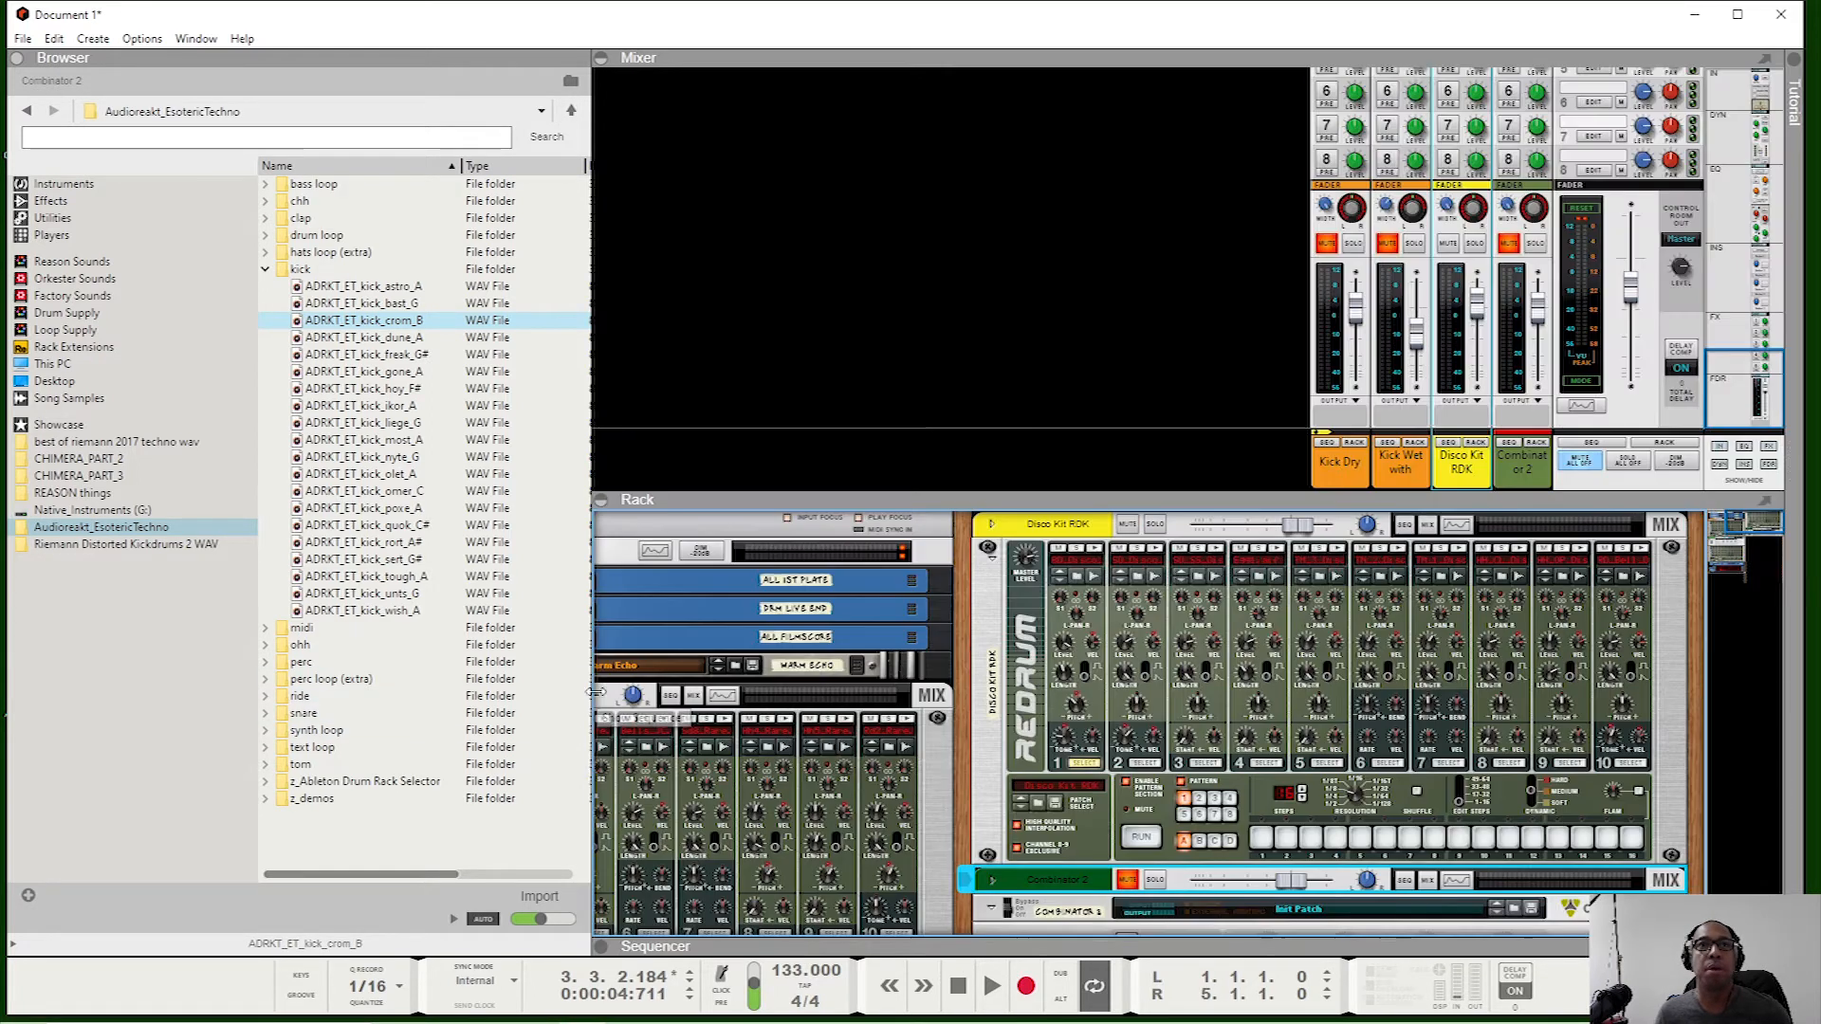
pyautogui.click(587, 645)
pyautogui.moveTo(590, 645); pyautogui.dragTo(76, 560)
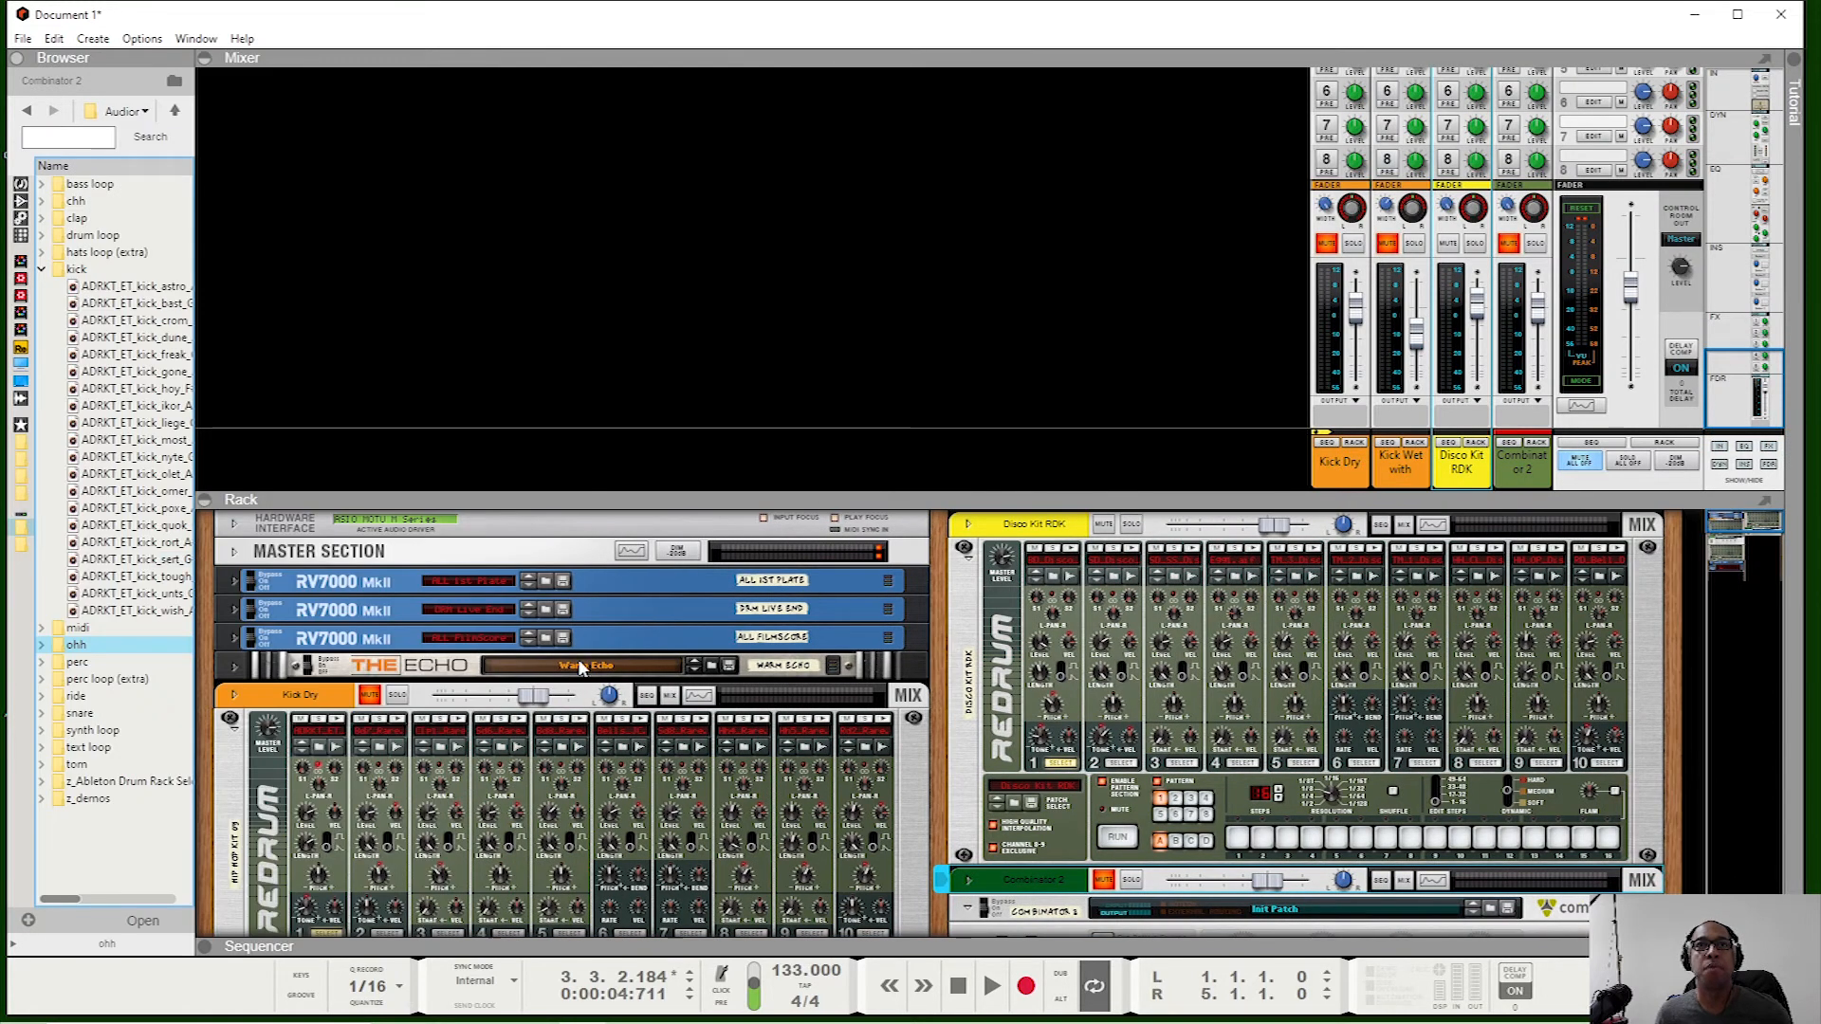
pyautogui.scroll(-3, 582, 667)
pyautogui.moveTo(772, 491); pyautogui.dragTo(952, 85)
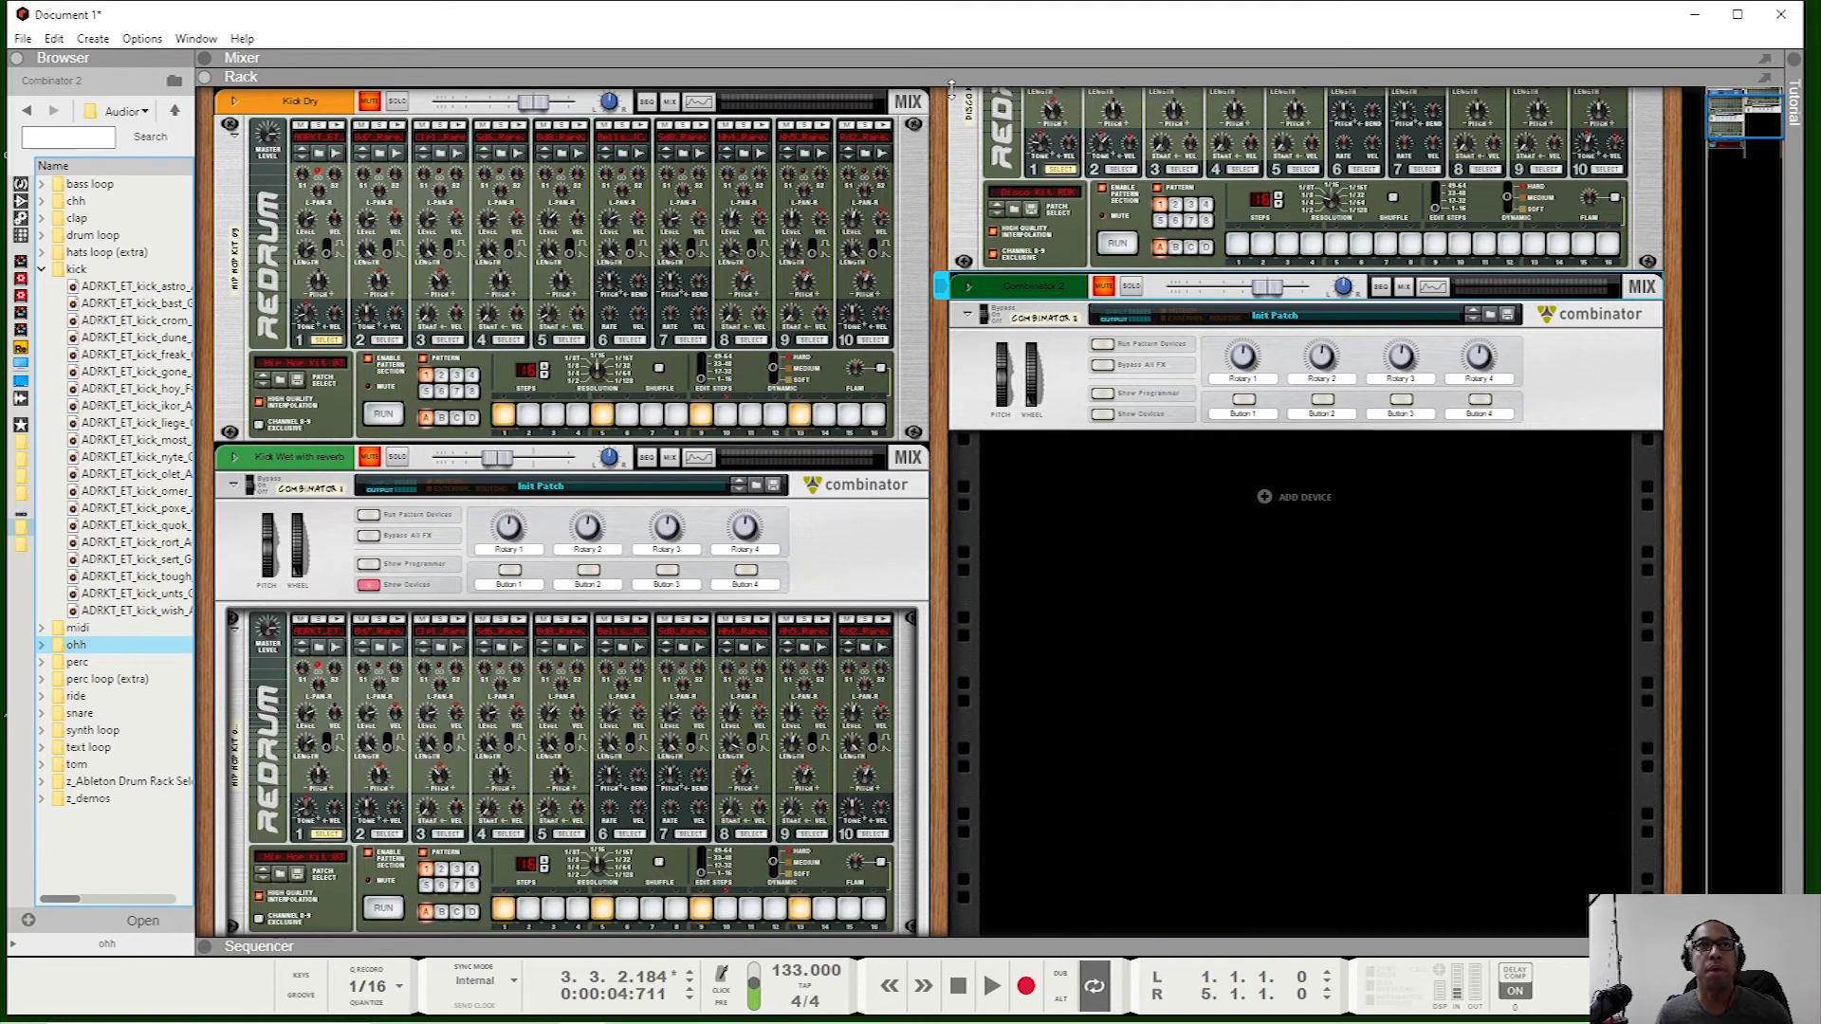
pyautogui.scroll(3, 1289, 140)
pyautogui.scroll(1, 1290, 140)
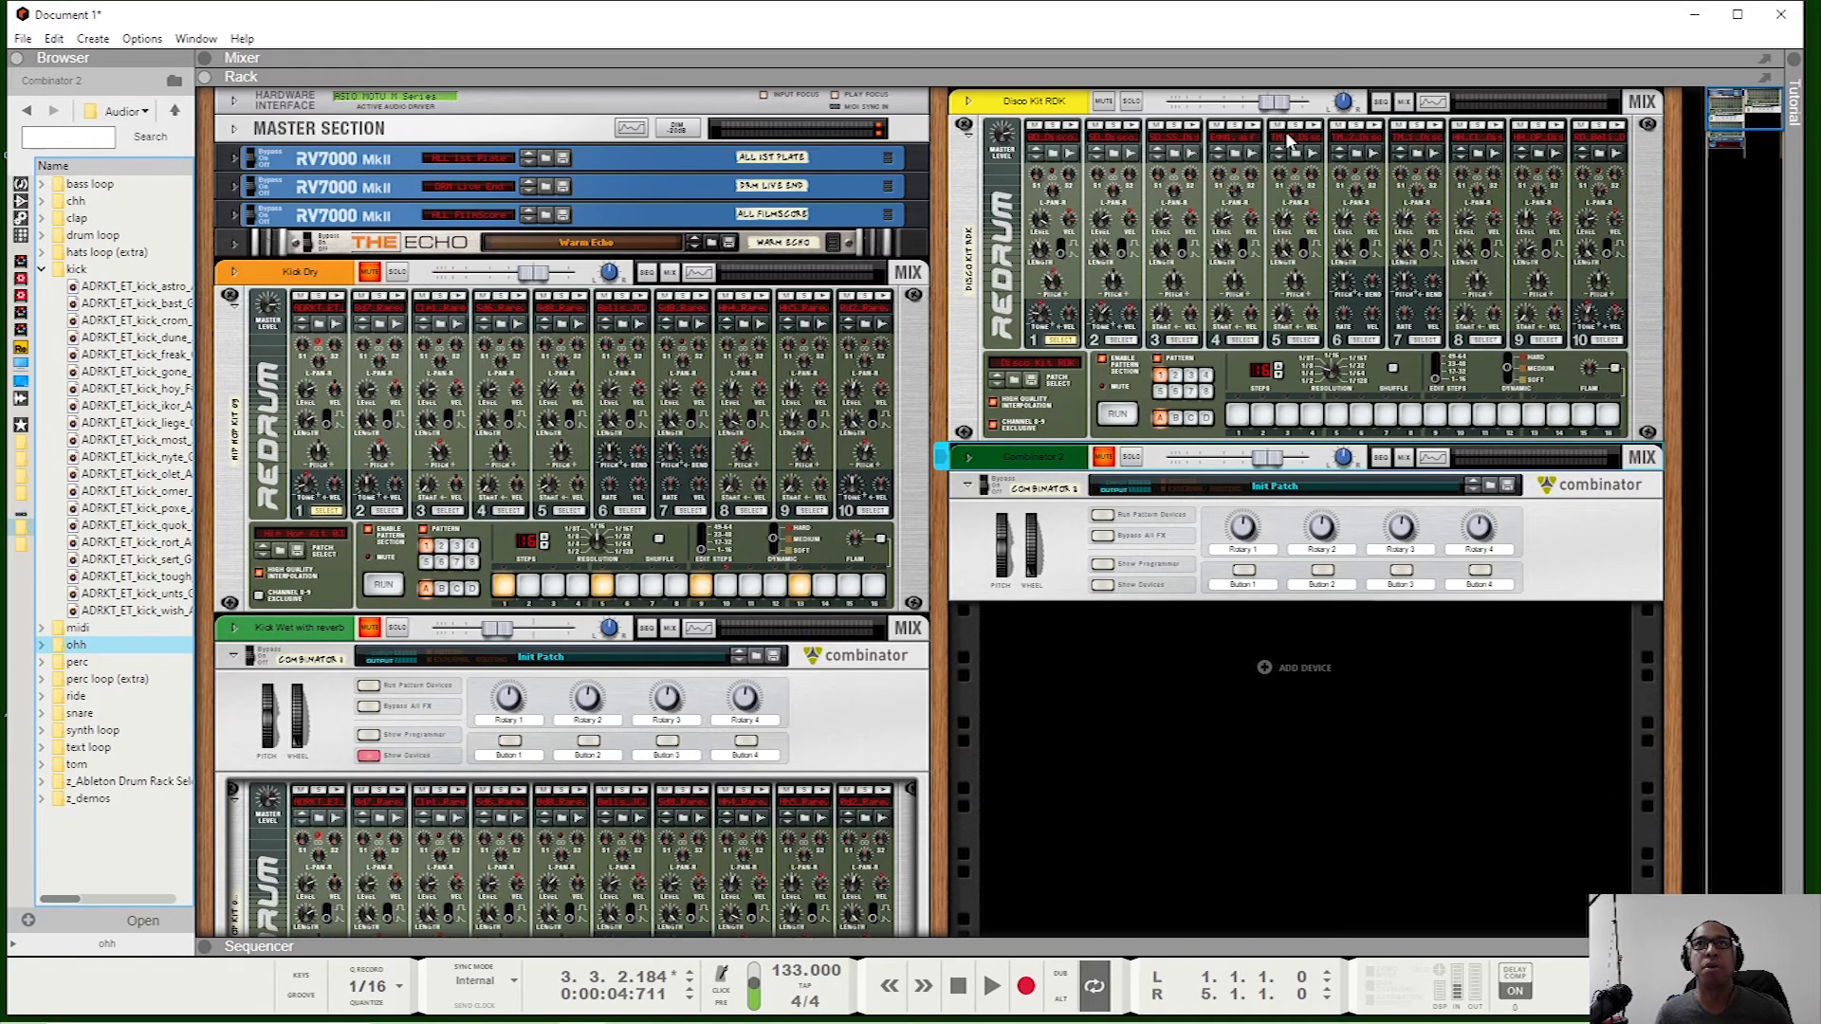
# Step: Enlarge the mixer above the rack and check the fader level of the Kick Wet with reverb channel
pyautogui.moveTo(1279, 75); pyautogui.dragTo(1369, 672)
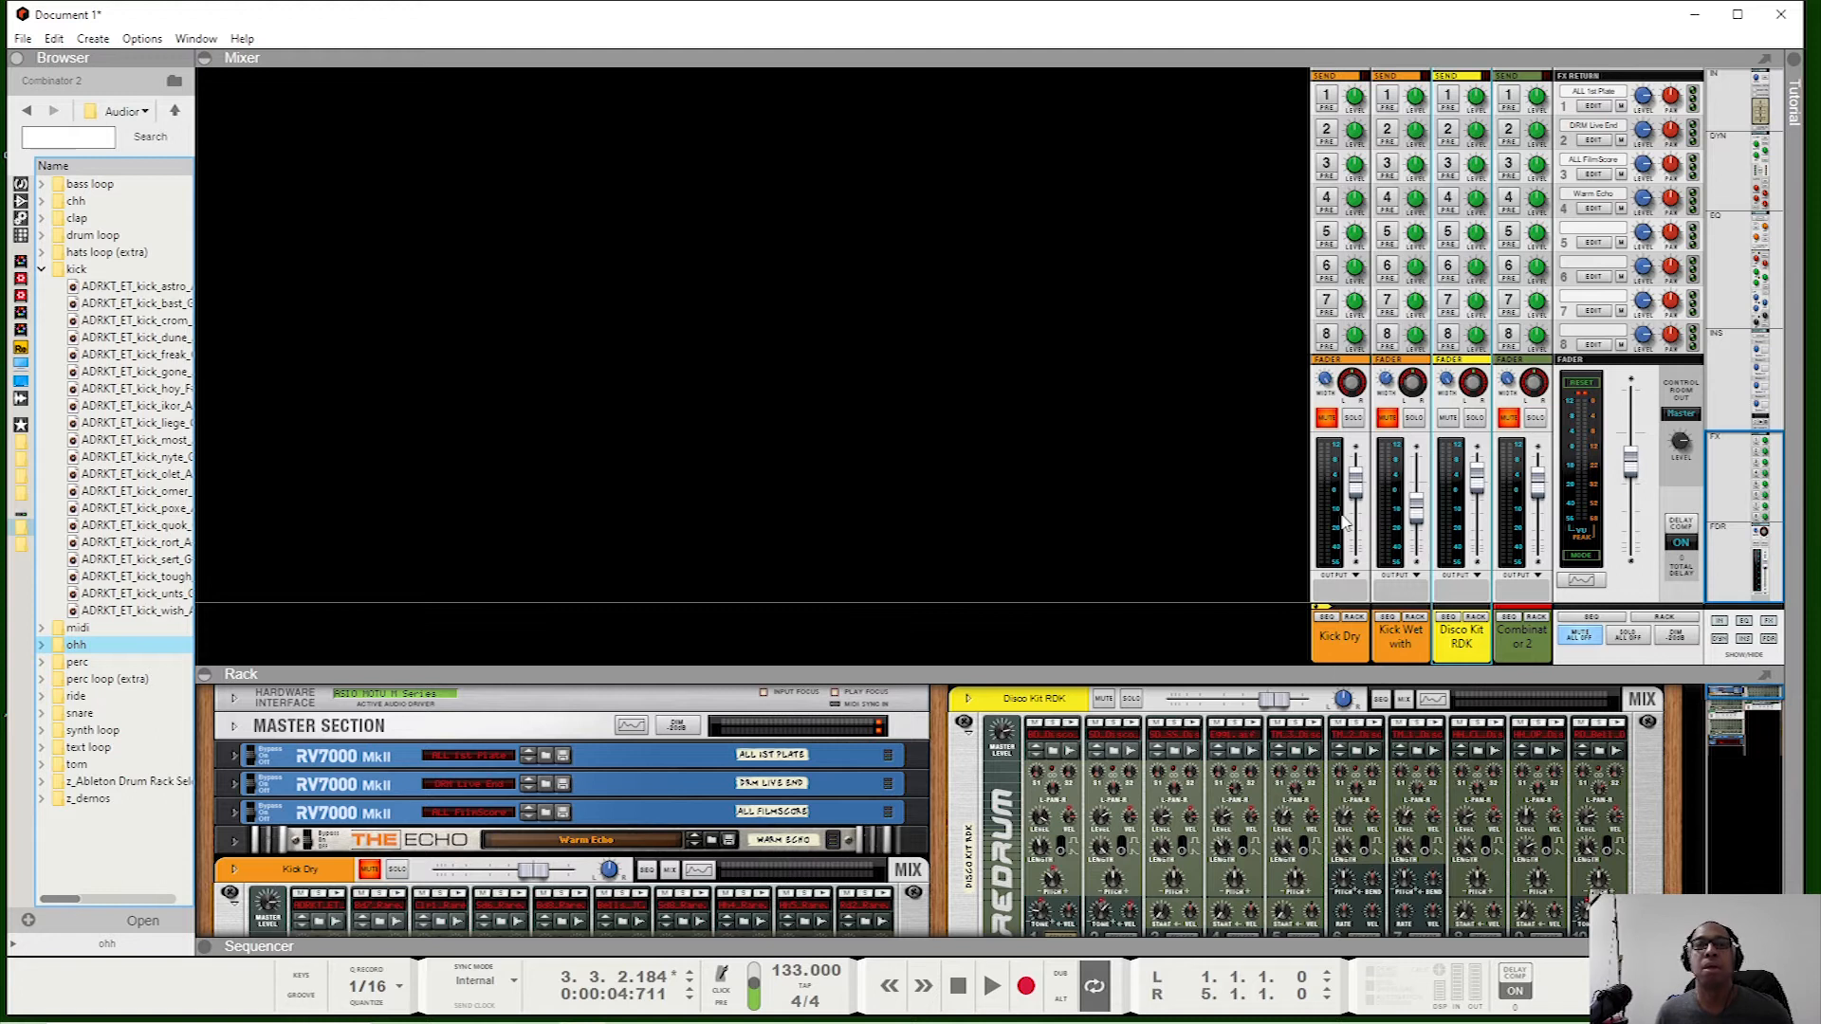
pyautogui.moveTo(1229, 669); pyautogui.dragTo(1247, 583)
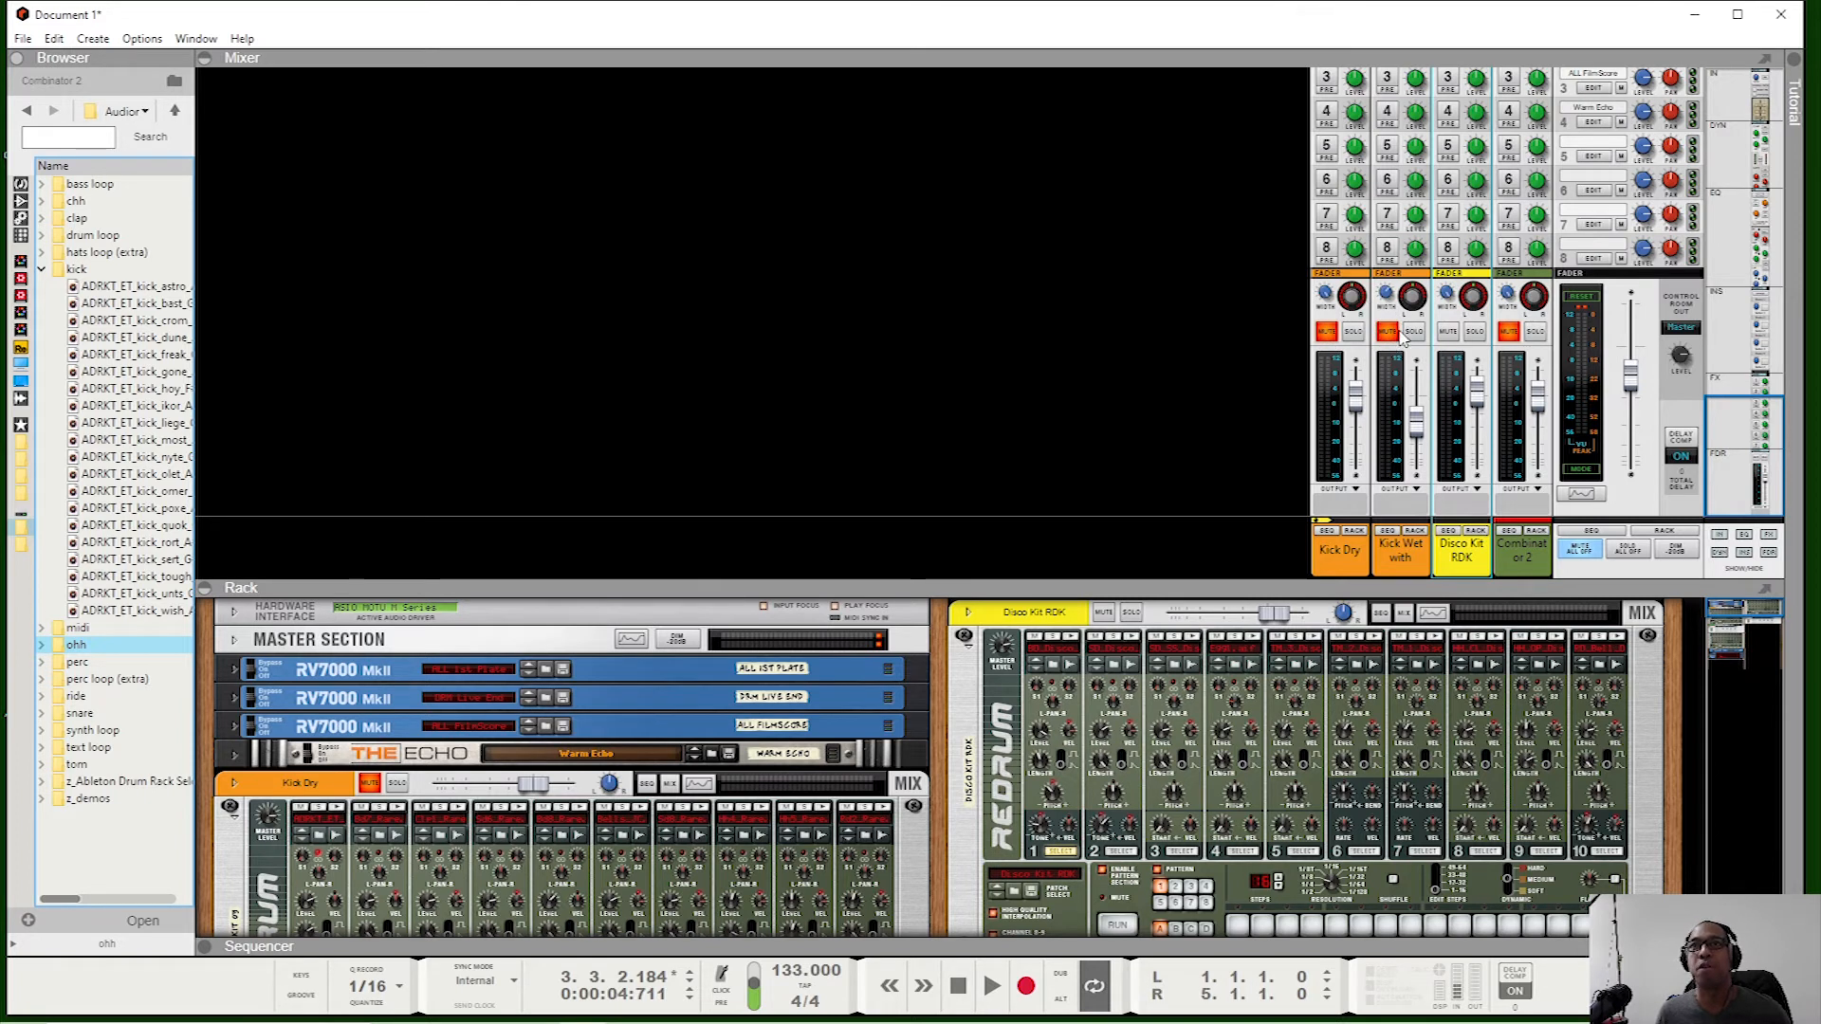
pyautogui.click(1420, 439)
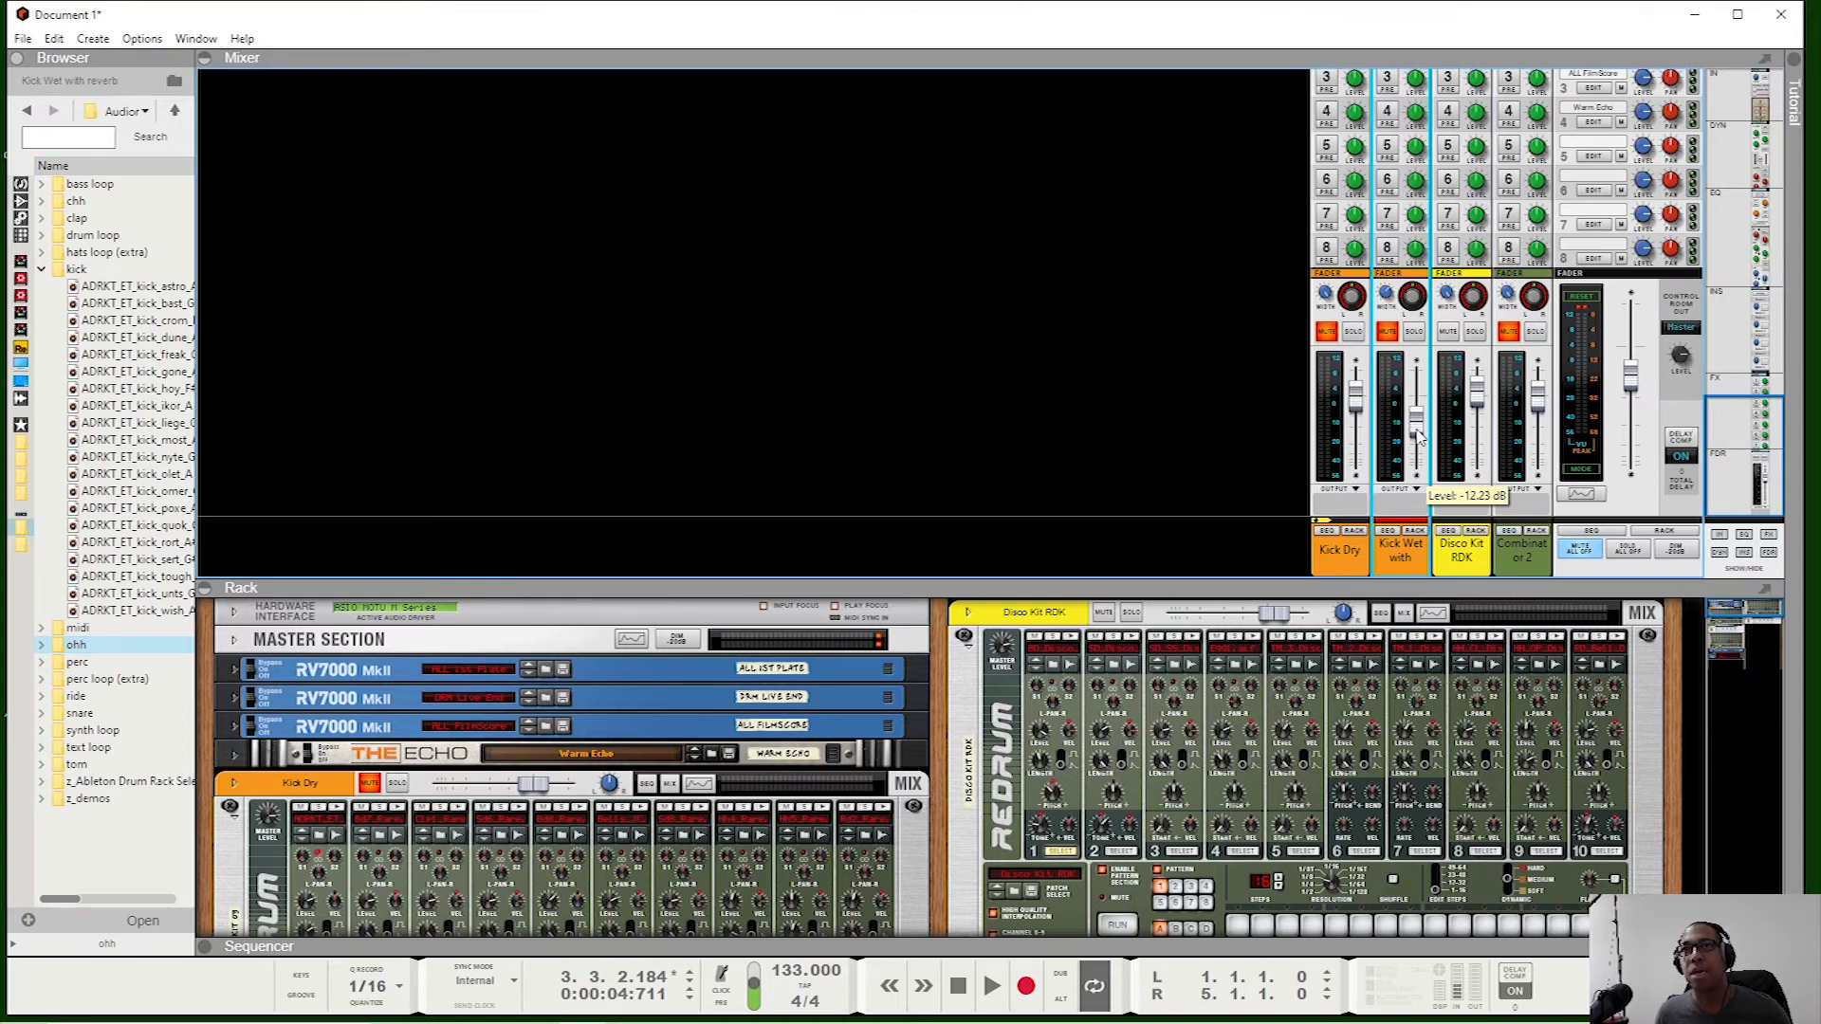
pyautogui.moveTo(1419, 439)
pyautogui.mouseDown()
pyautogui.moveTo(1414, 395)
pyautogui.moveTo(1419, 452)
pyautogui.moveTo(1417, 416)
pyautogui.moveTo(1419, 436)
pyautogui.mouseUp()
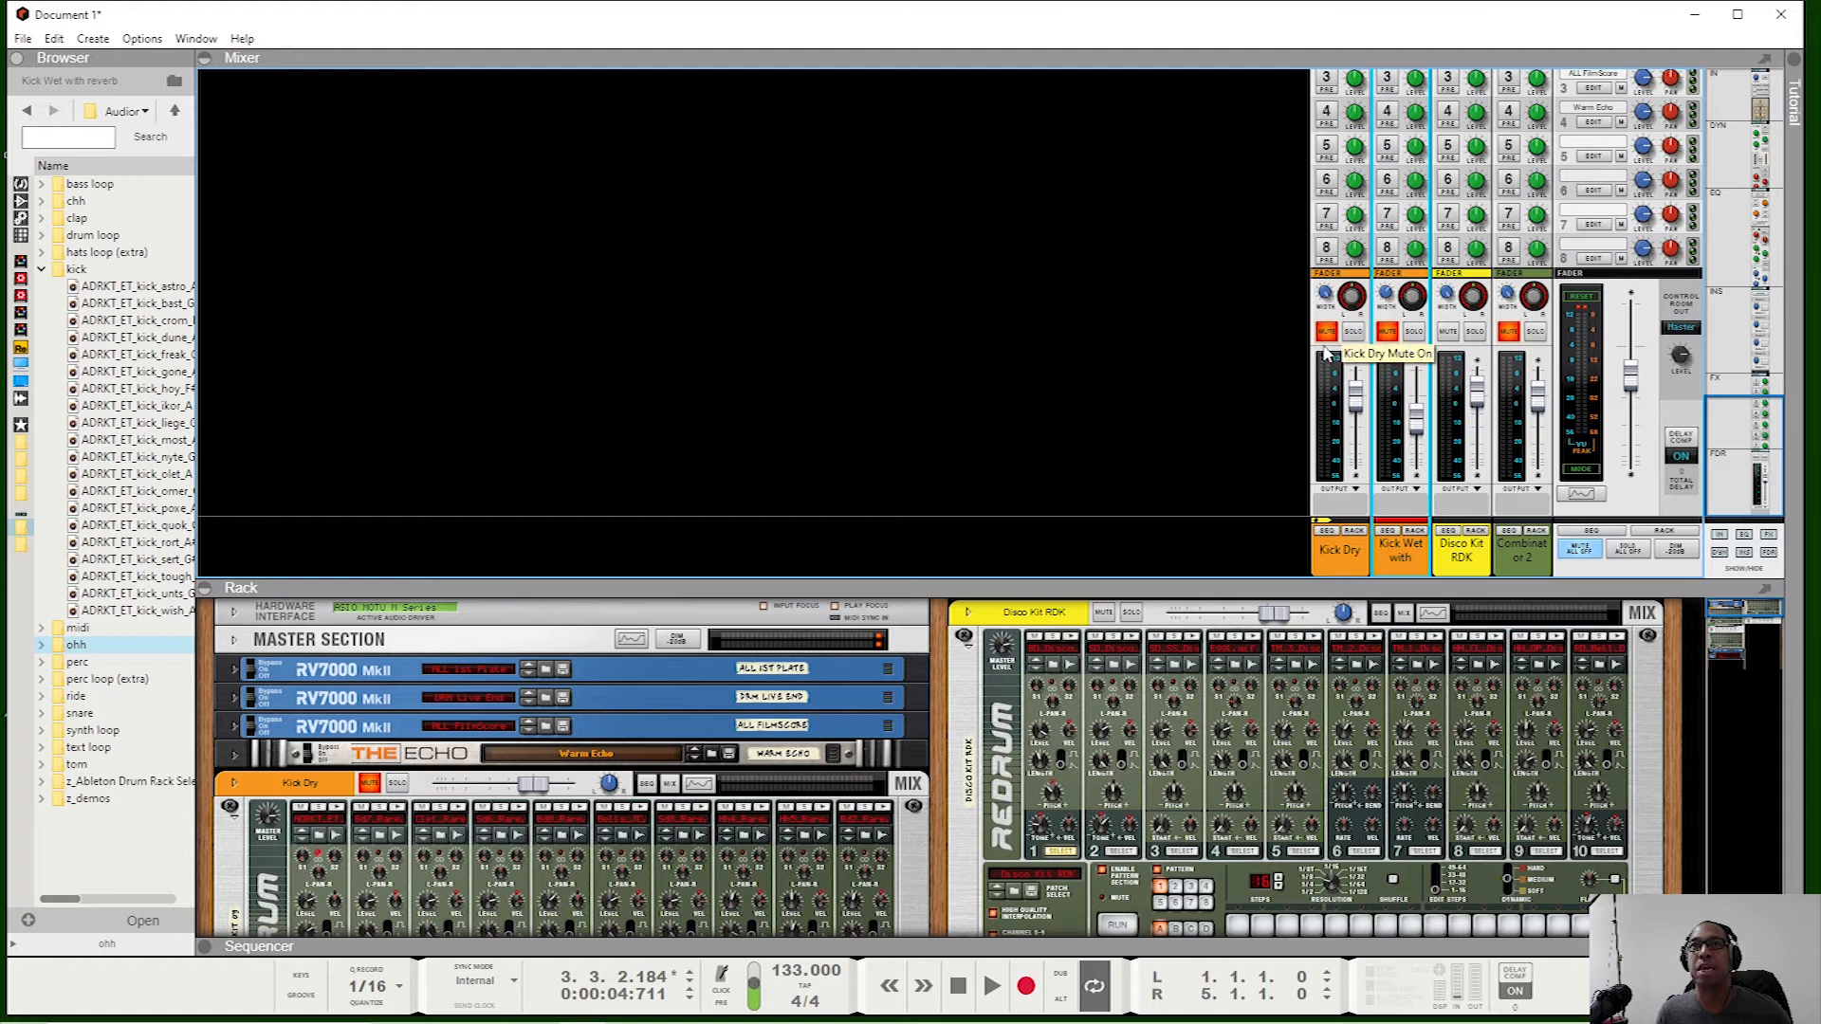
# Step: Solo the Kick Dry and Kick Wet with reverb channels during playback and slightly lower the wet channel's fader
pyautogui.click(1353, 332)
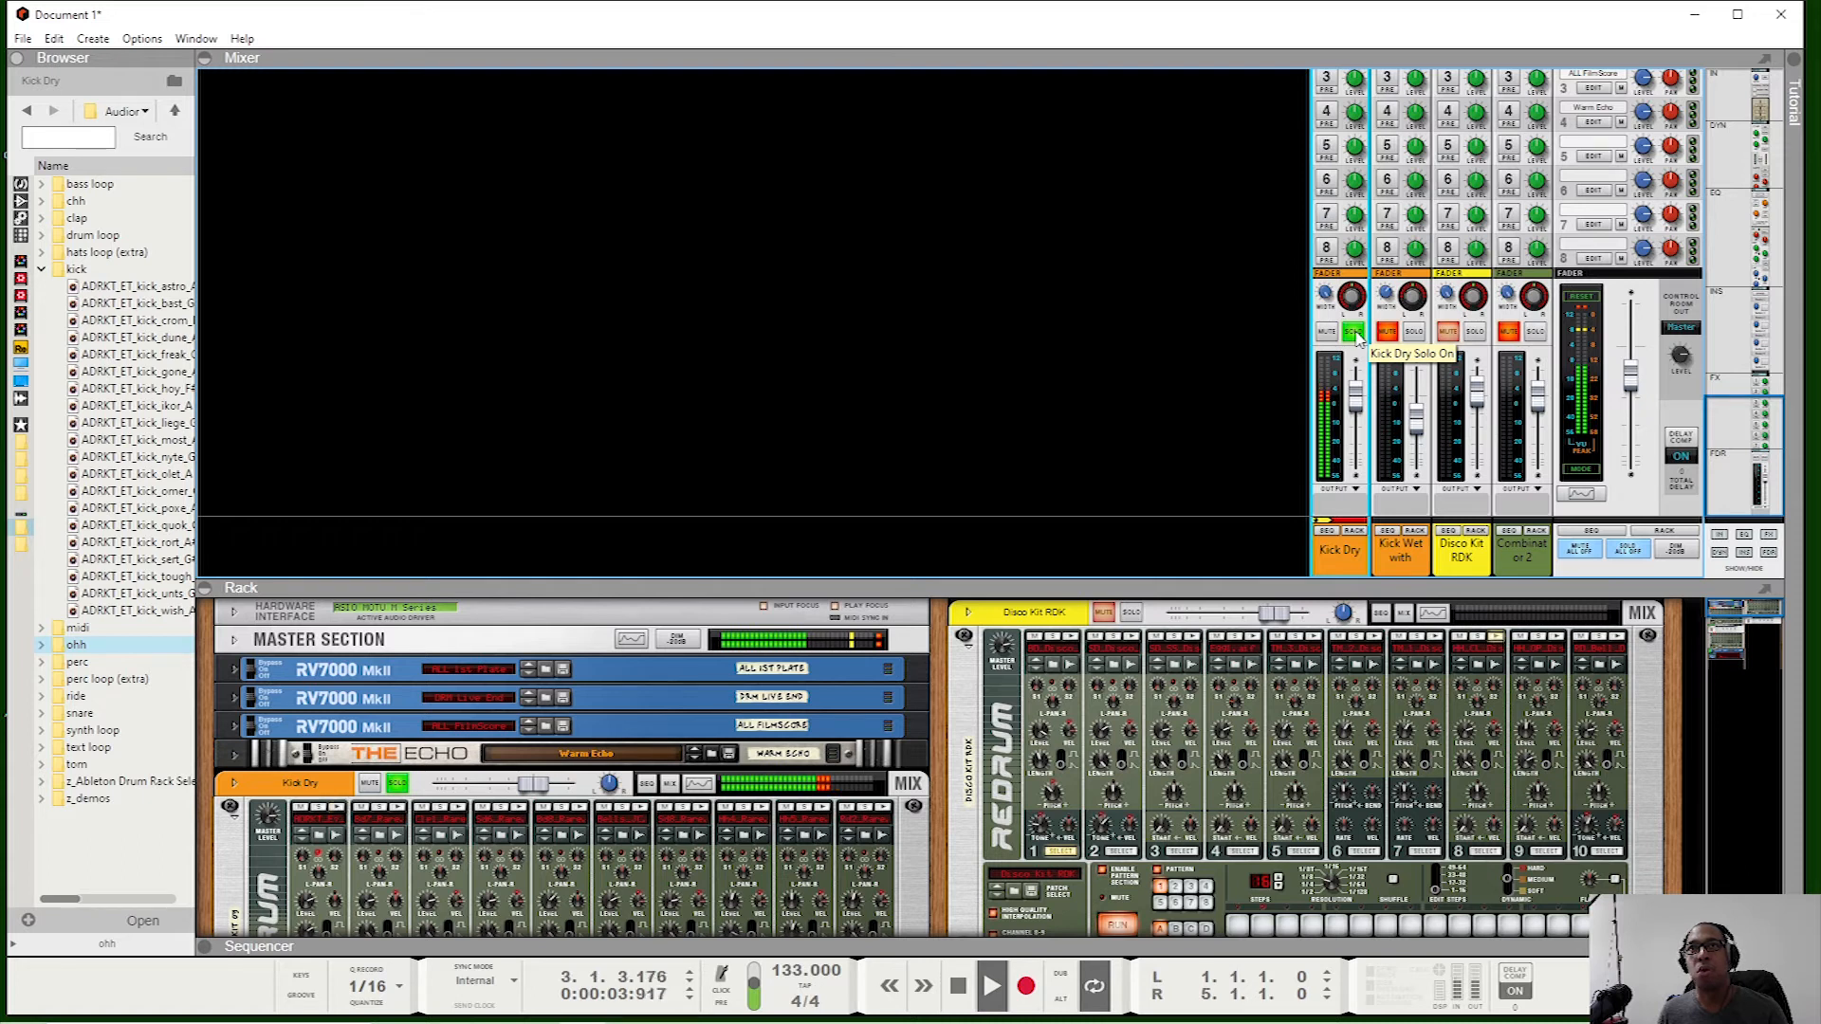
pyautogui.click(1412, 332)
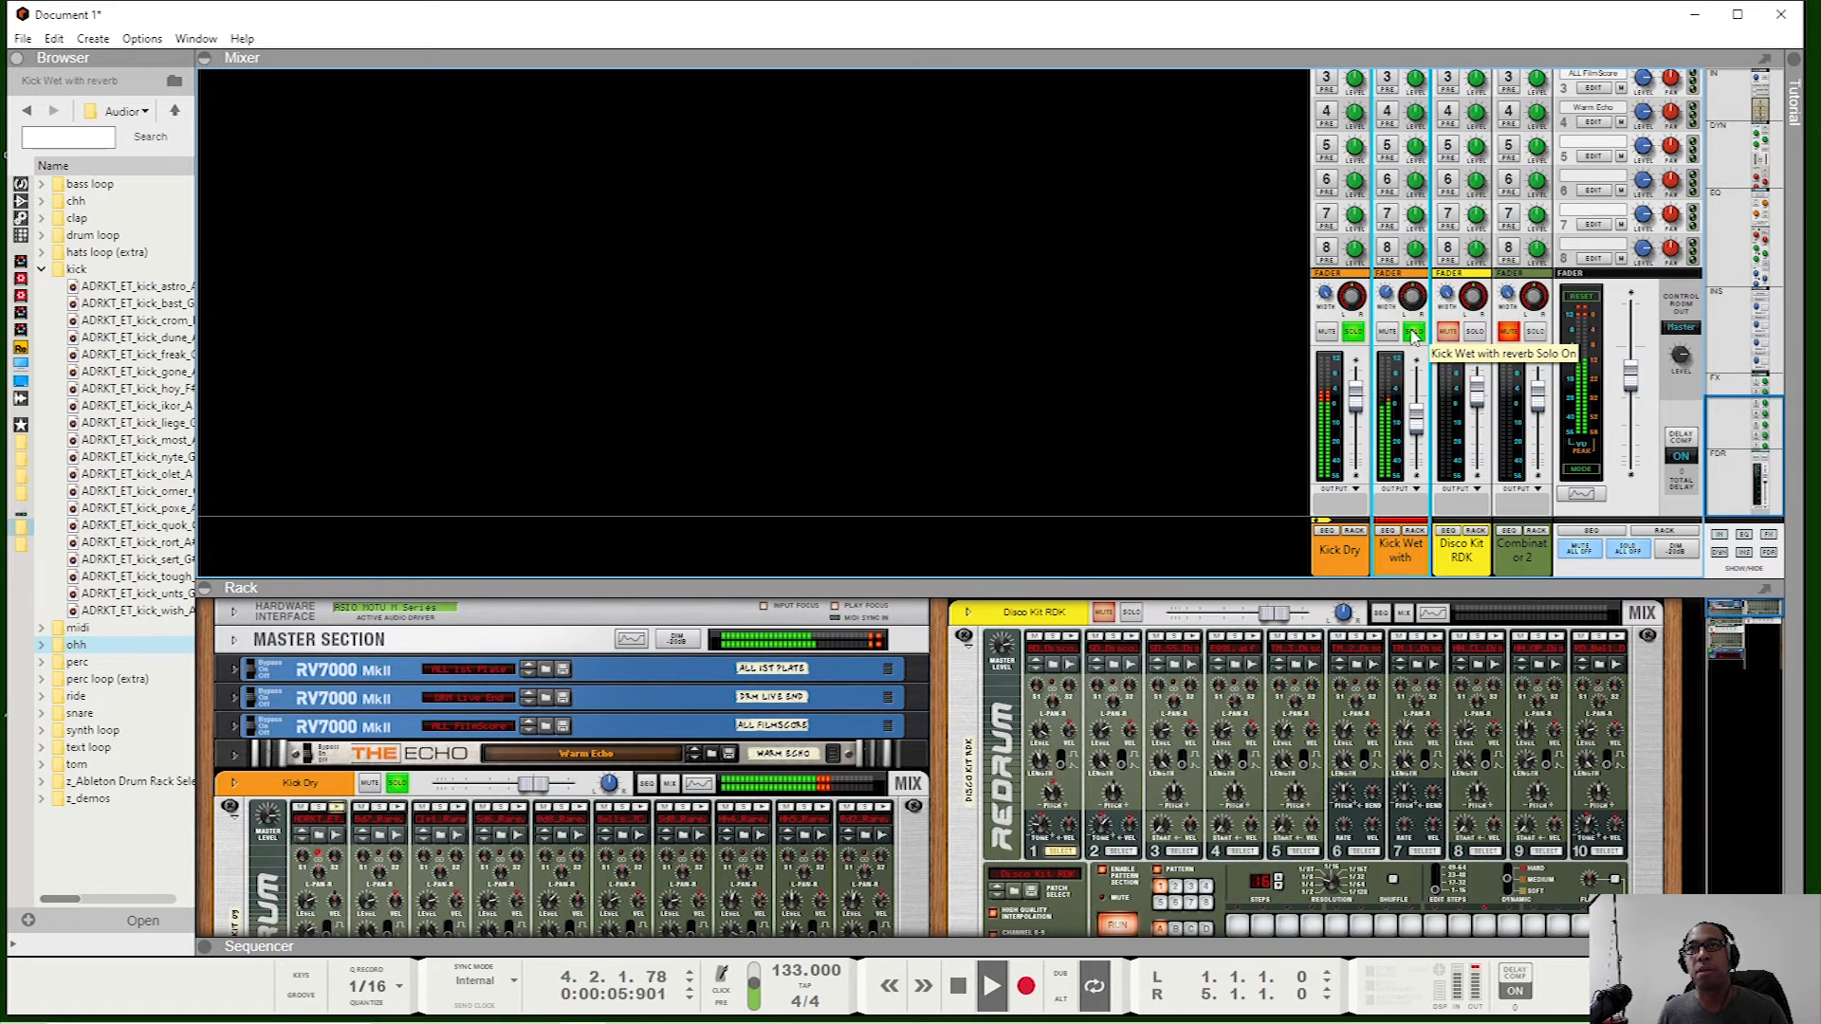
pyautogui.moveTo(1419, 435)
pyautogui.moveTo(1418, 435); pyautogui.dragTo(1417, 442)
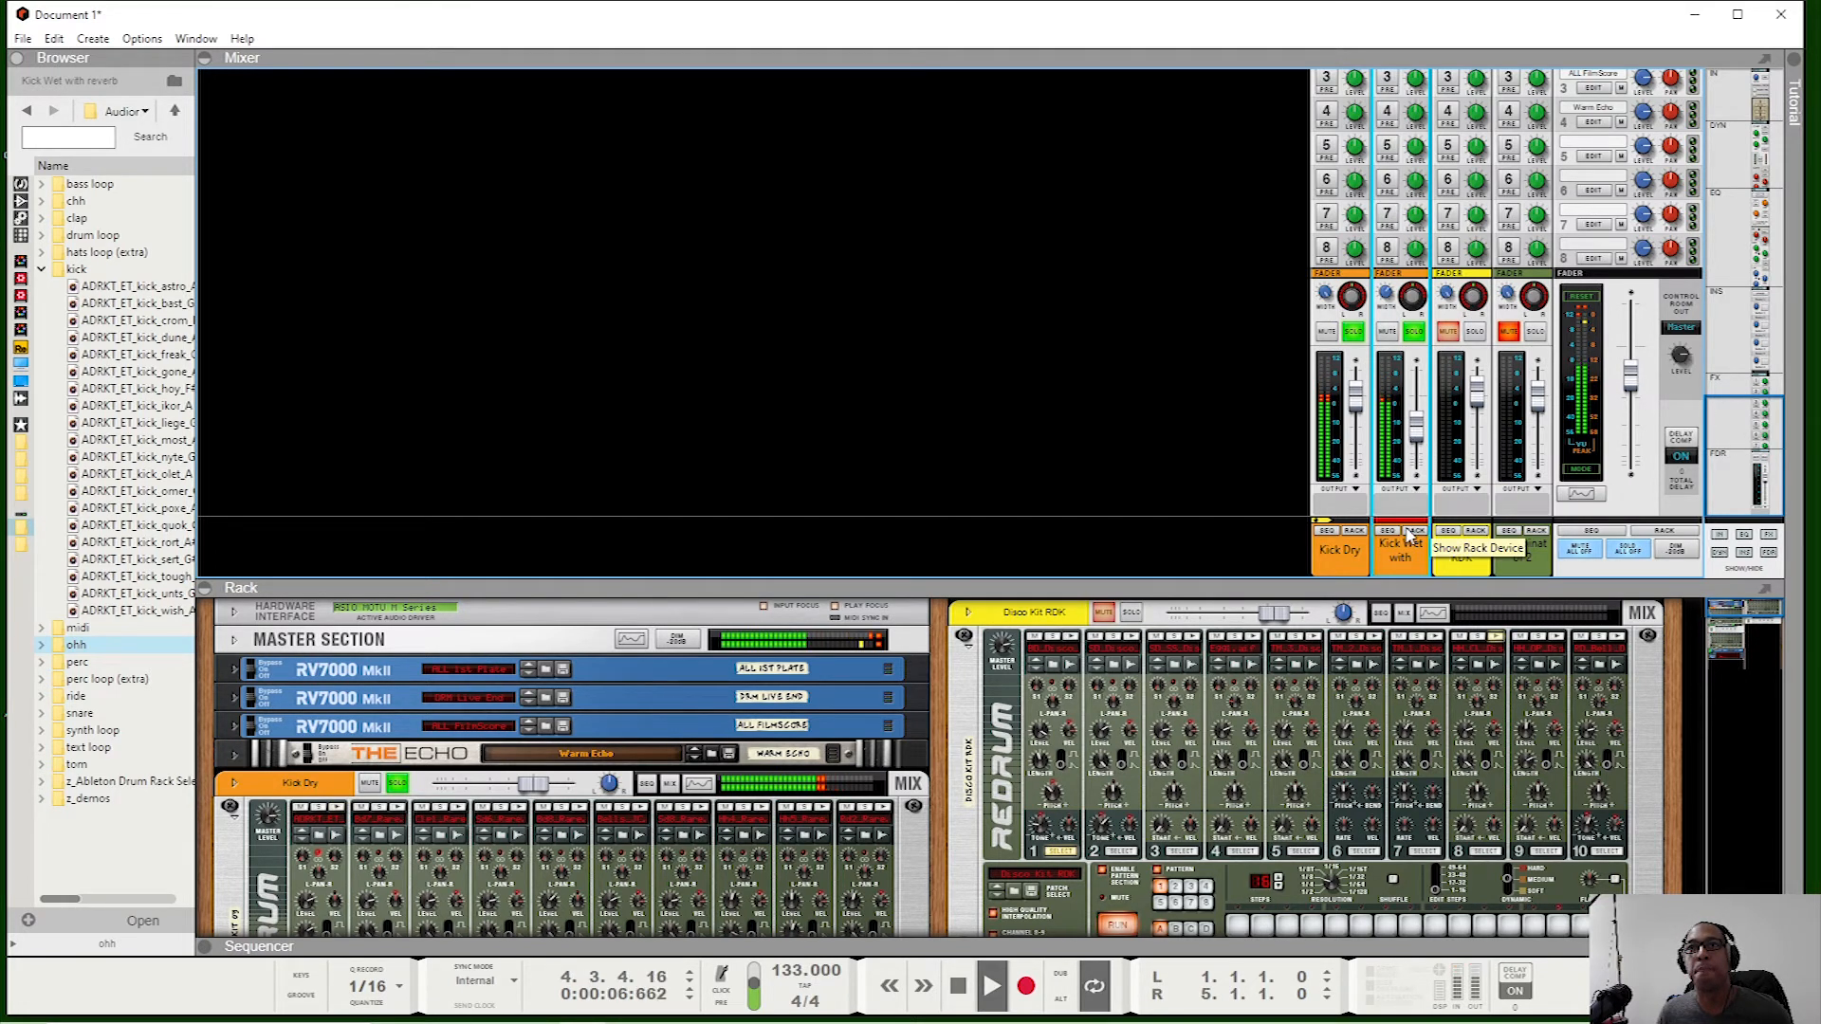
# Step: Show the Kick Wet with reverb device in the rack and open that channel's Spectrum EQ
pyautogui.click(1413, 531)
pyautogui.scroll(8, 1410, 471)
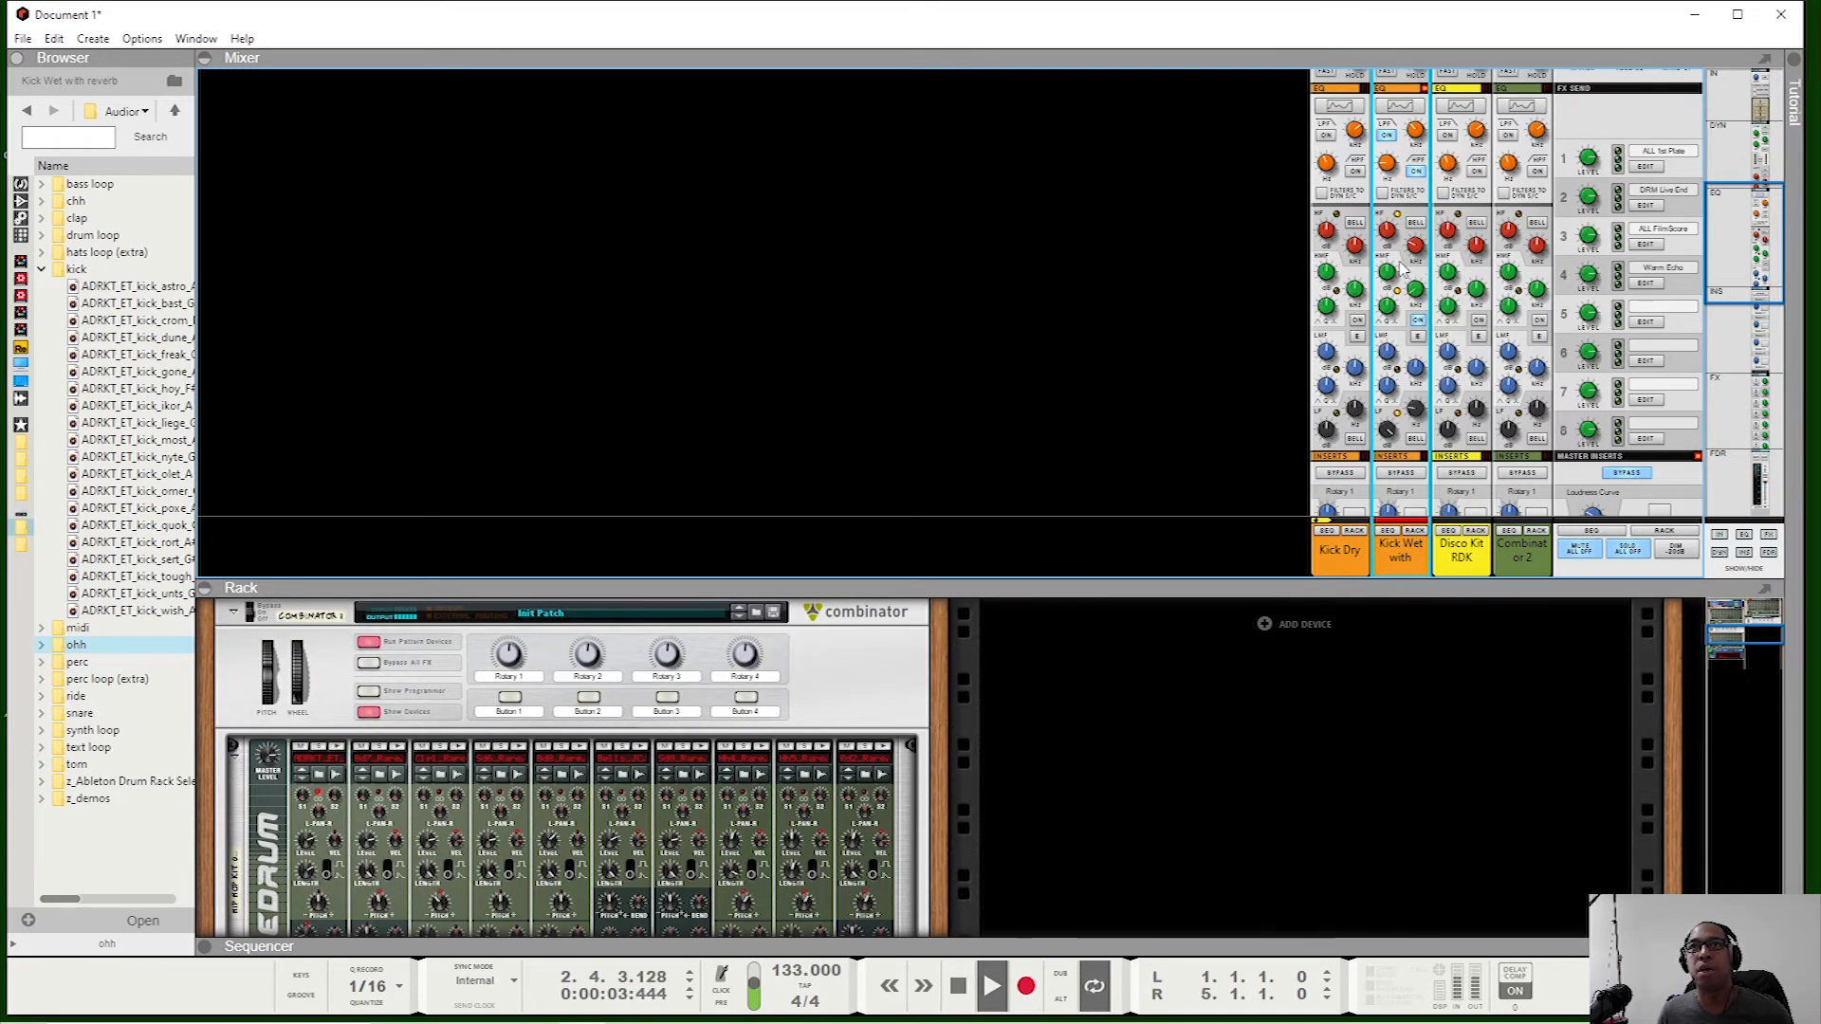
pyautogui.click(1399, 105)
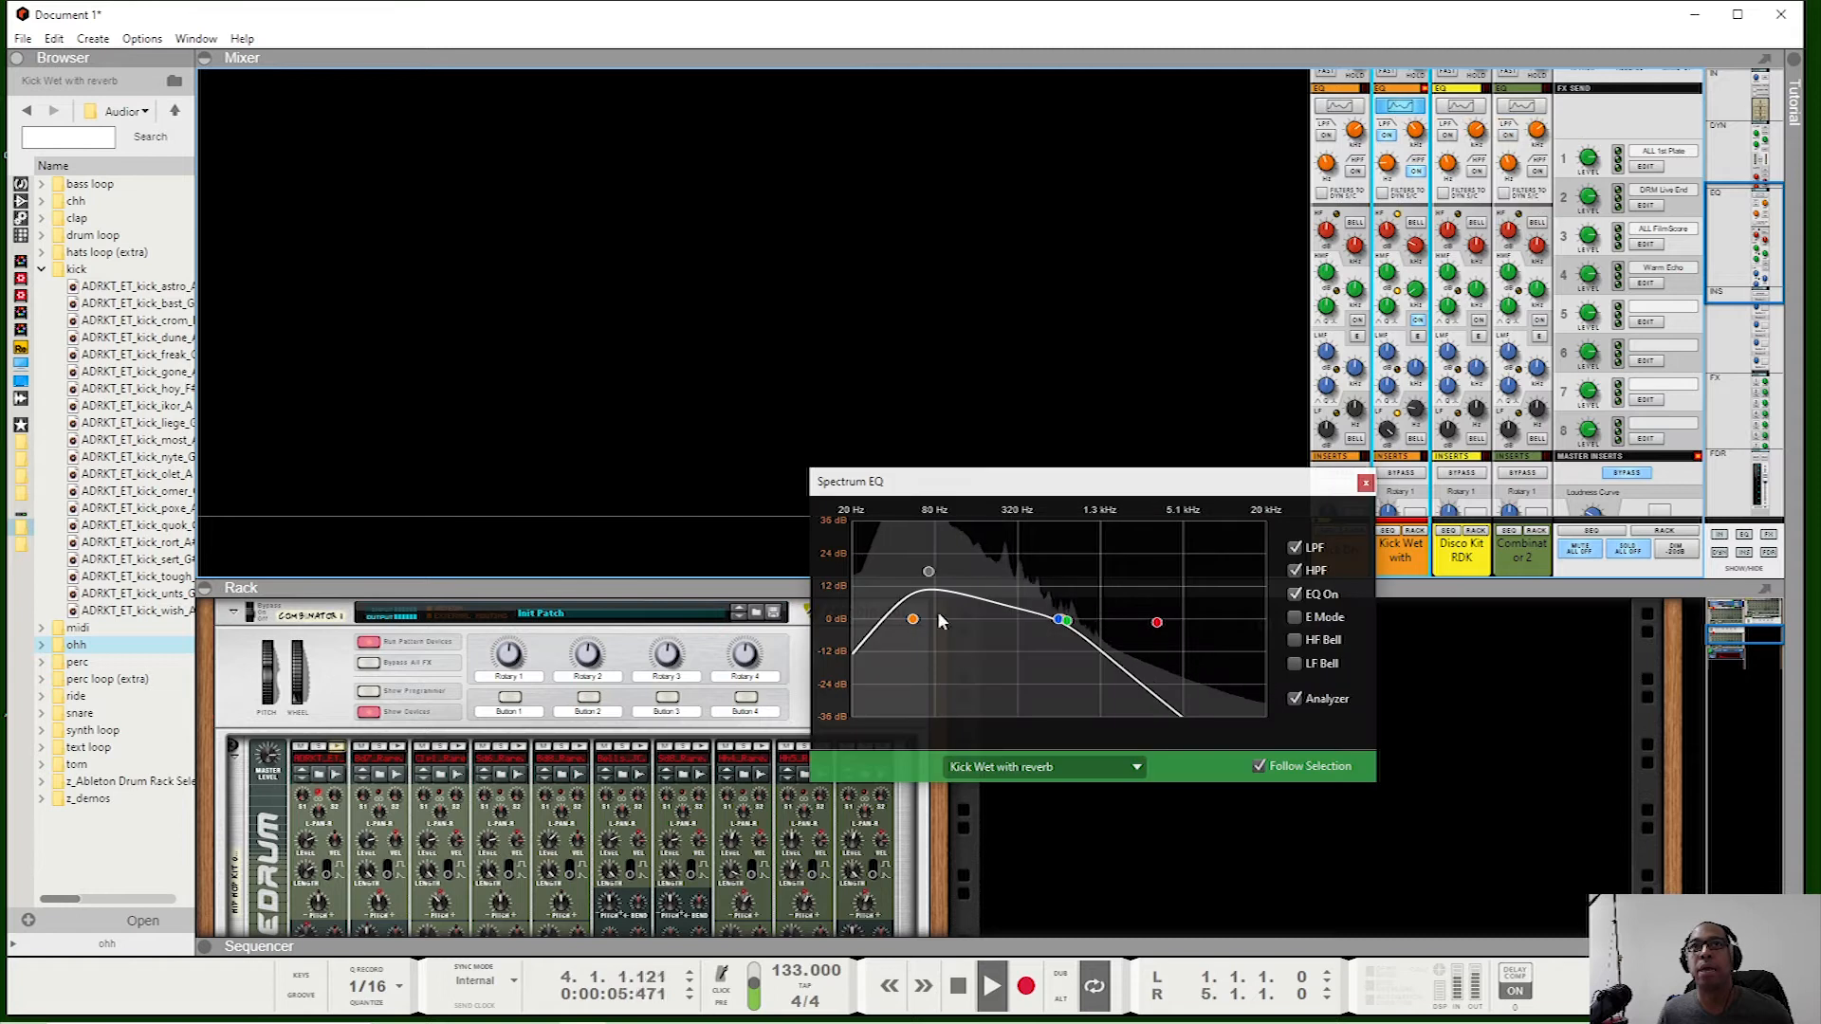
# Step: Adjust the low-frequency, high-pass and mid-frequency points of the Kick Wet with reverb EQ curve and close the Spectrum EQ
pyautogui.moveTo(903, 513); pyautogui.dragTo(935, 534)
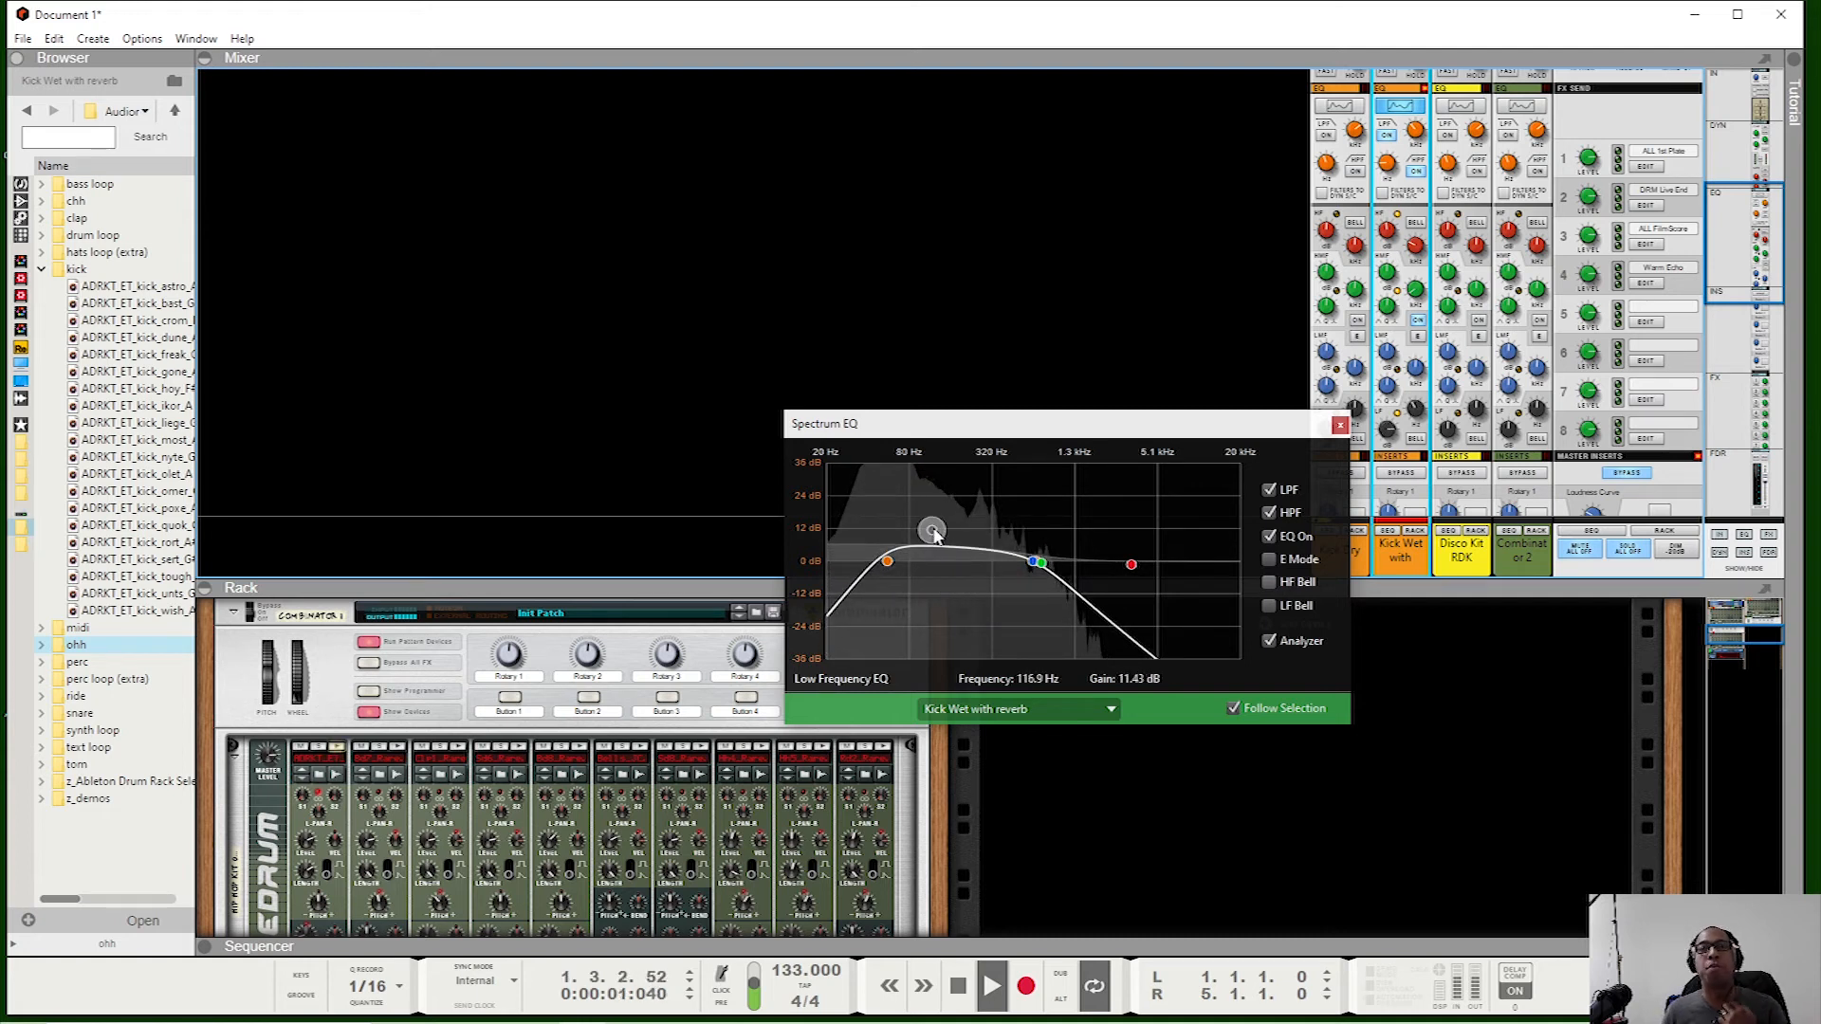
pyautogui.moveTo(934, 536); pyautogui.dragTo(925, 455)
pyautogui.click(886, 562)
pyautogui.moveTo(885, 571); pyautogui.dragTo(896, 550)
pyautogui.moveTo(1040, 562); pyautogui.dragTo(1146, 578)
pyautogui.moveTo(1033, 562); pyautogui.dragTo(1036, 281)
pyautogui.click(1034, 564)
pyautogui.click(1339, 425)
# Step: Review the Redrum and RV7000 MkII inside the Kick Wet with reverb Combinator and stop playback
pyautogui.scroll(-3, 366, 739)
pyautogui.scroll(2, 366, 741)
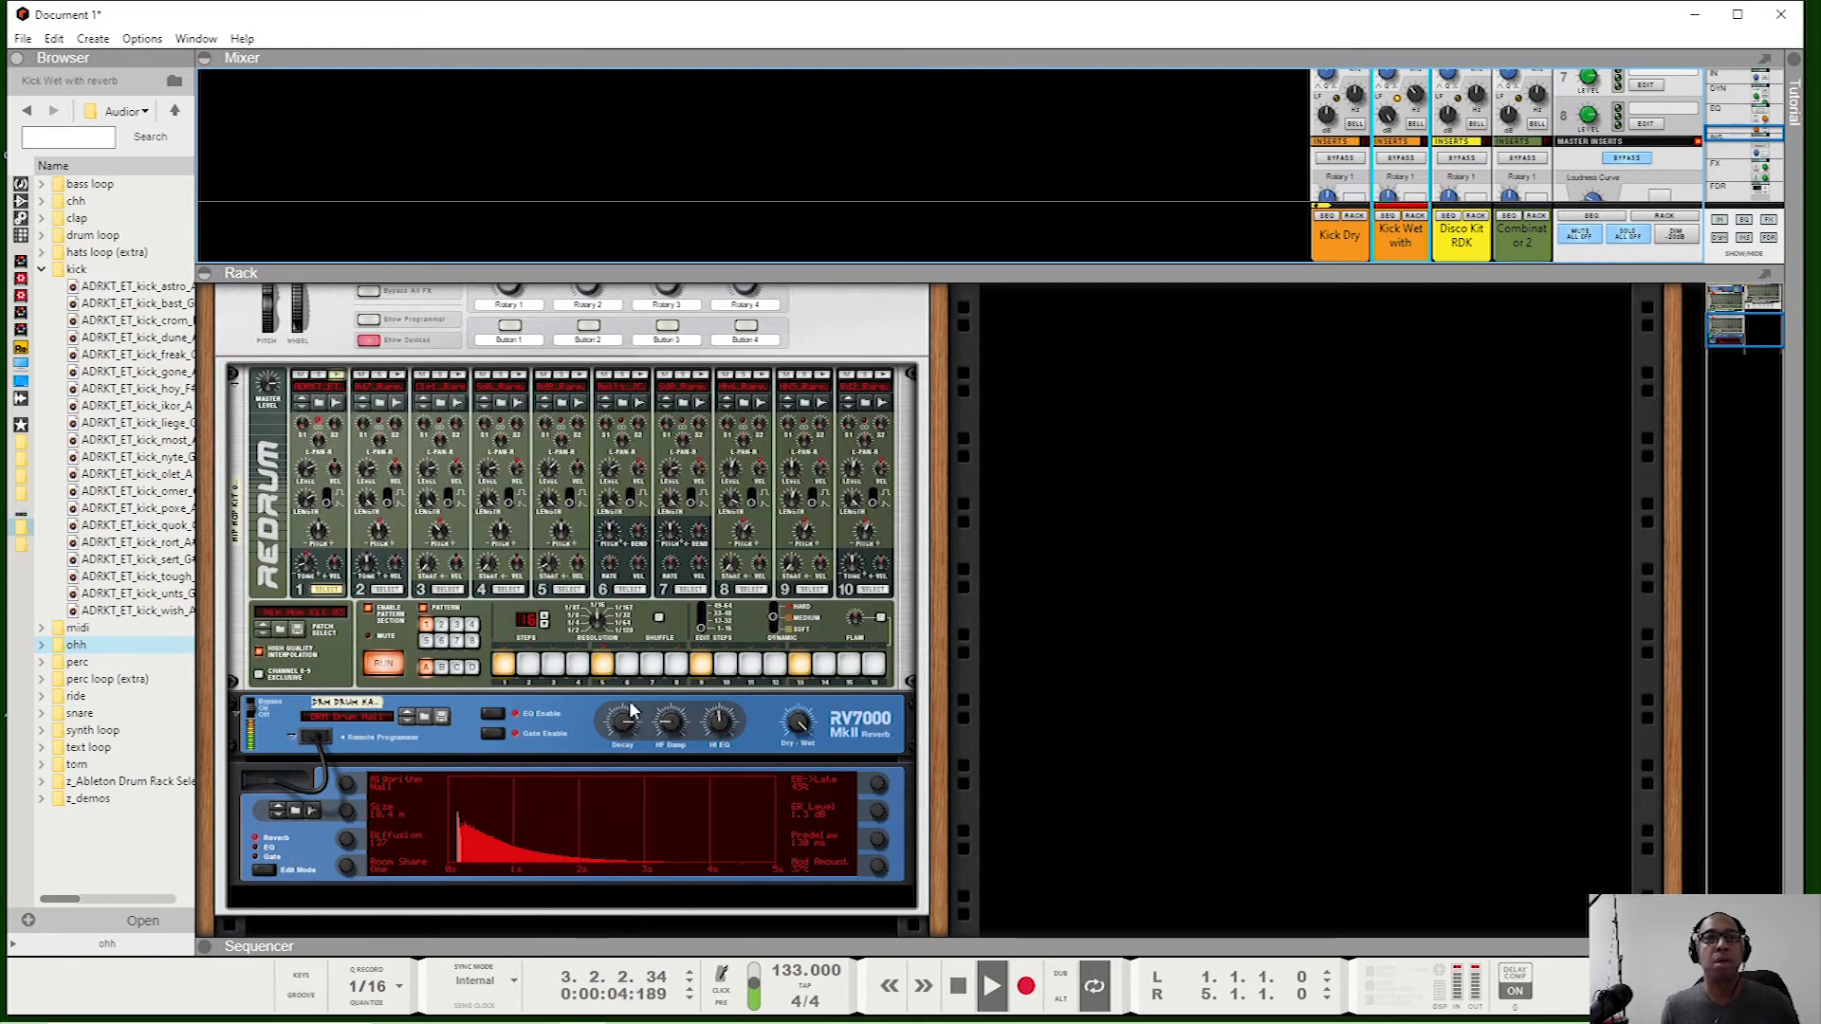
pyautogui.scroll(3, 640, 699)
pyautogui.scroll(1, 640, 706)
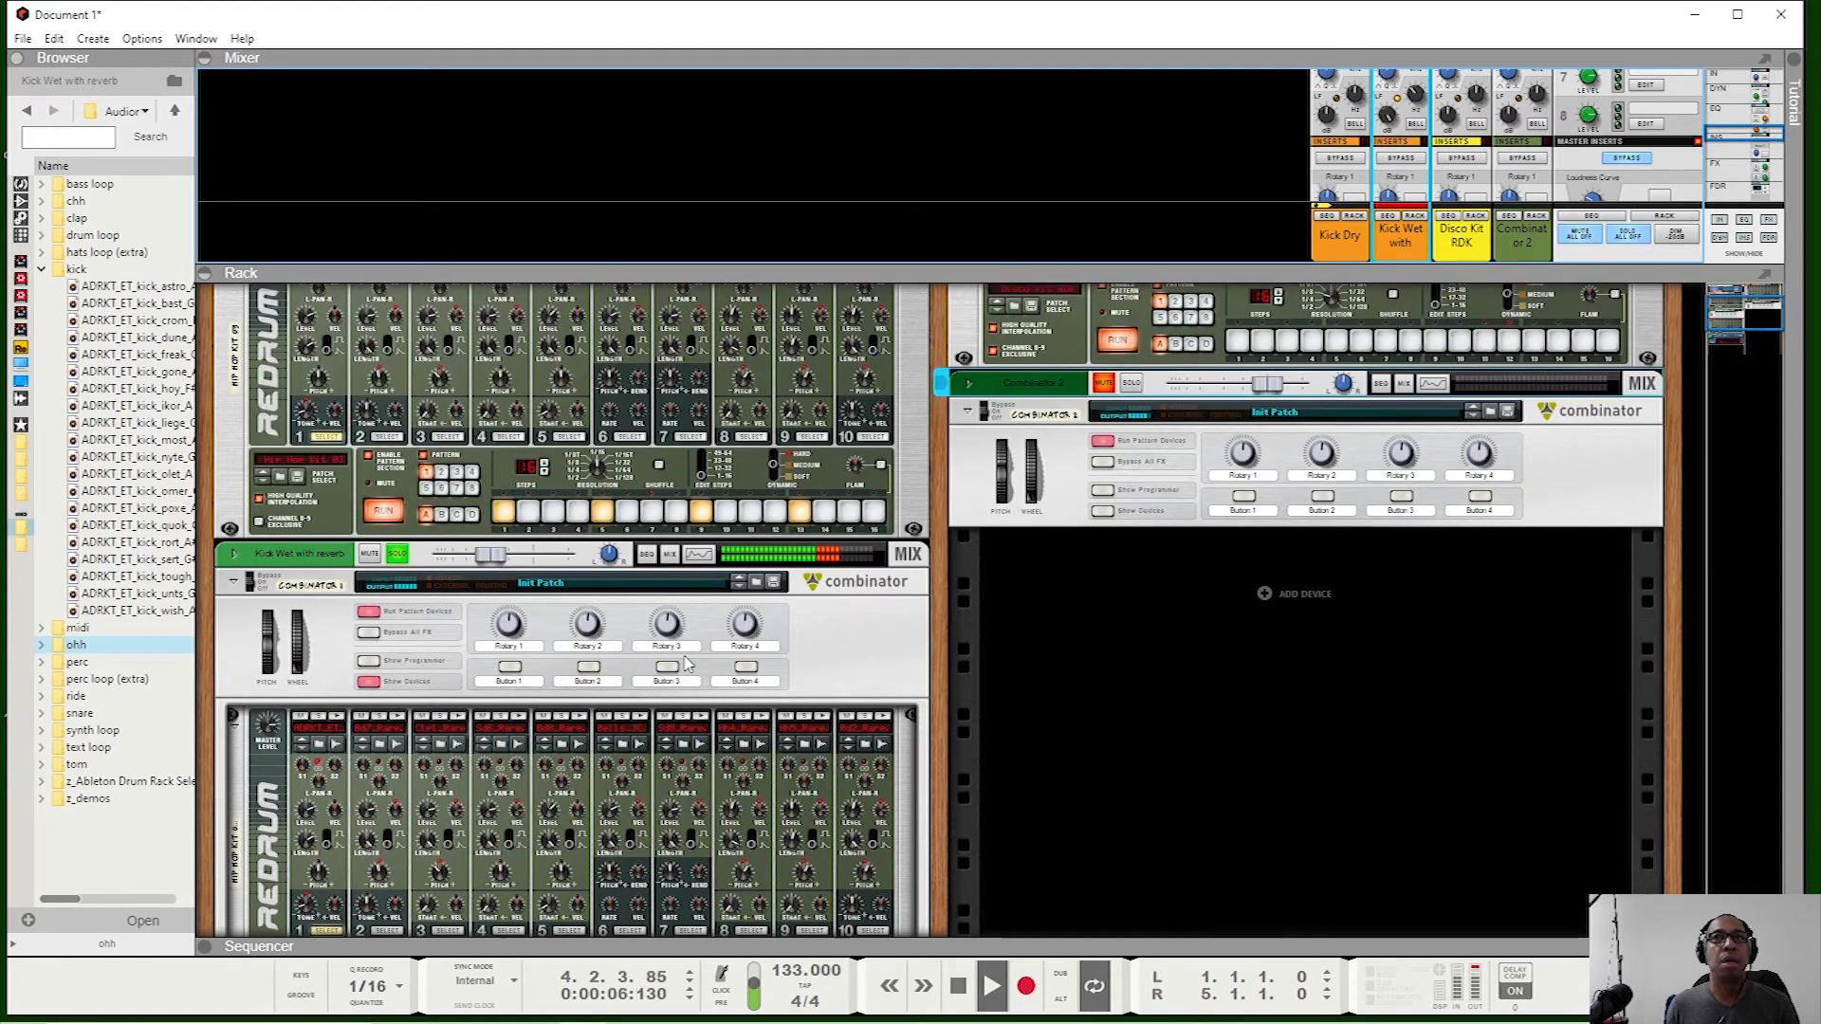
pyautogui.scroll(5, 838, 560)
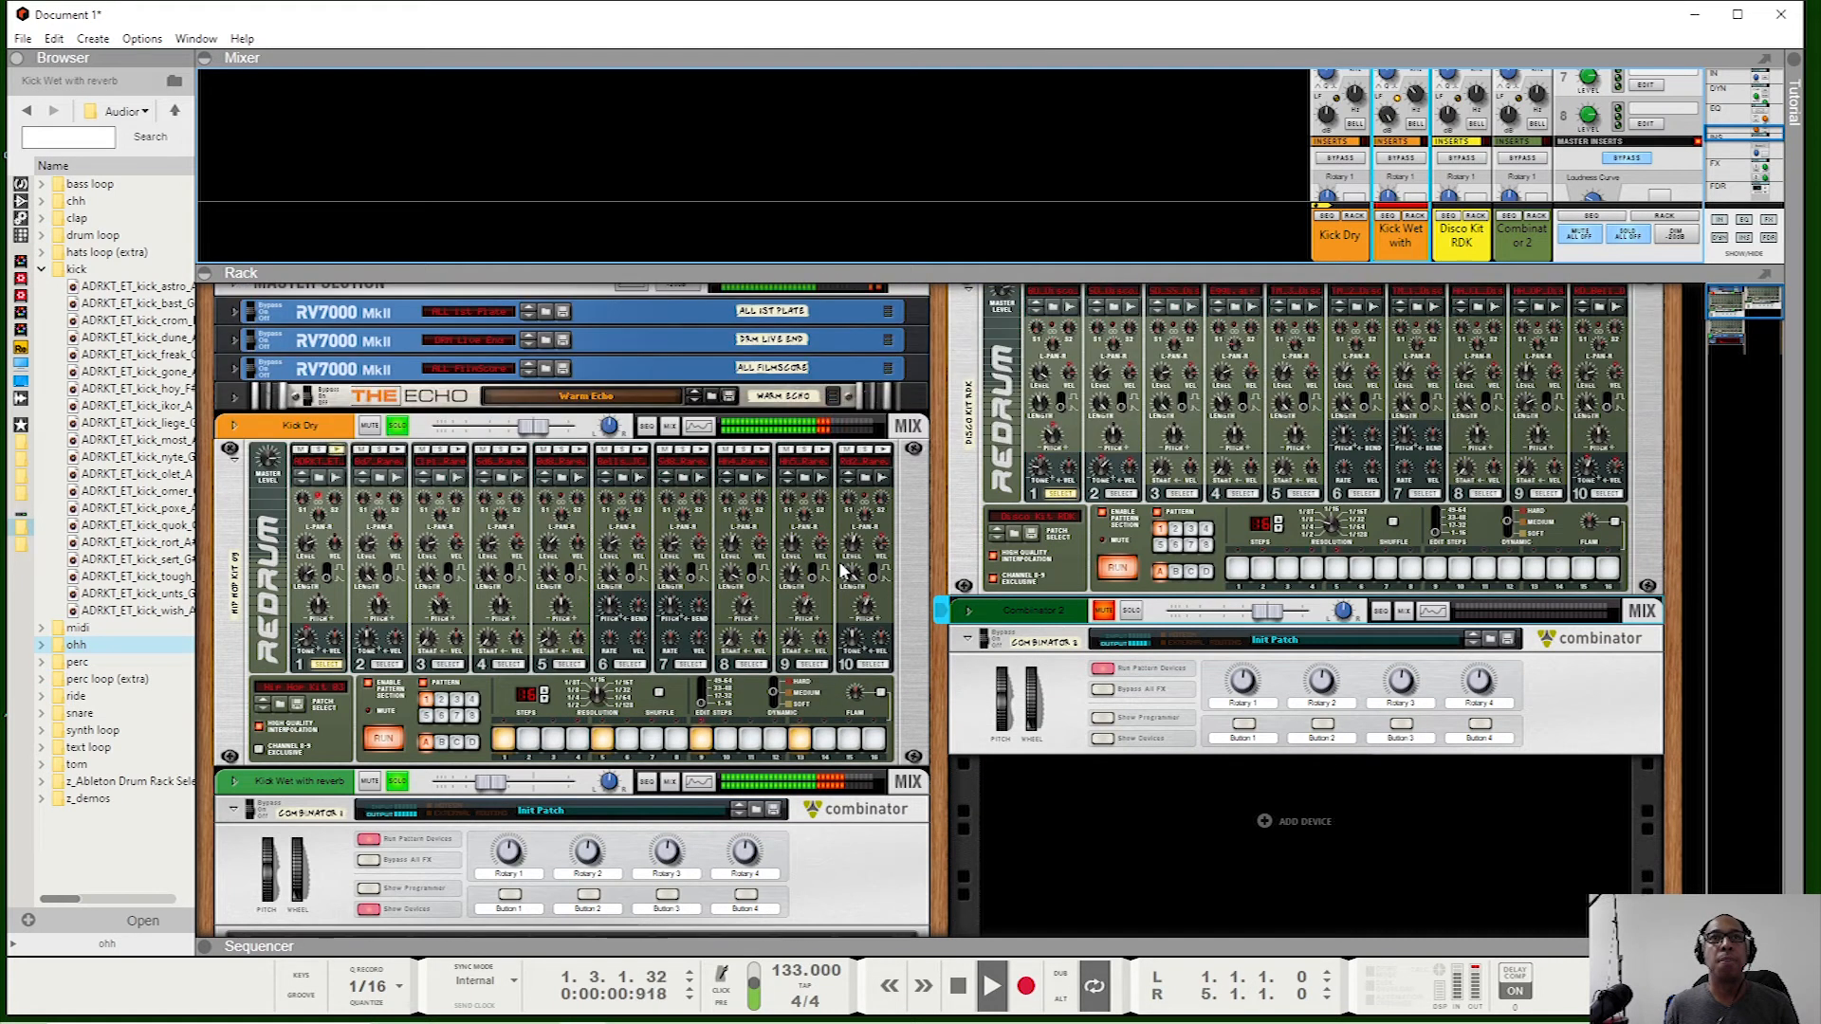
pyautogui.press('space')
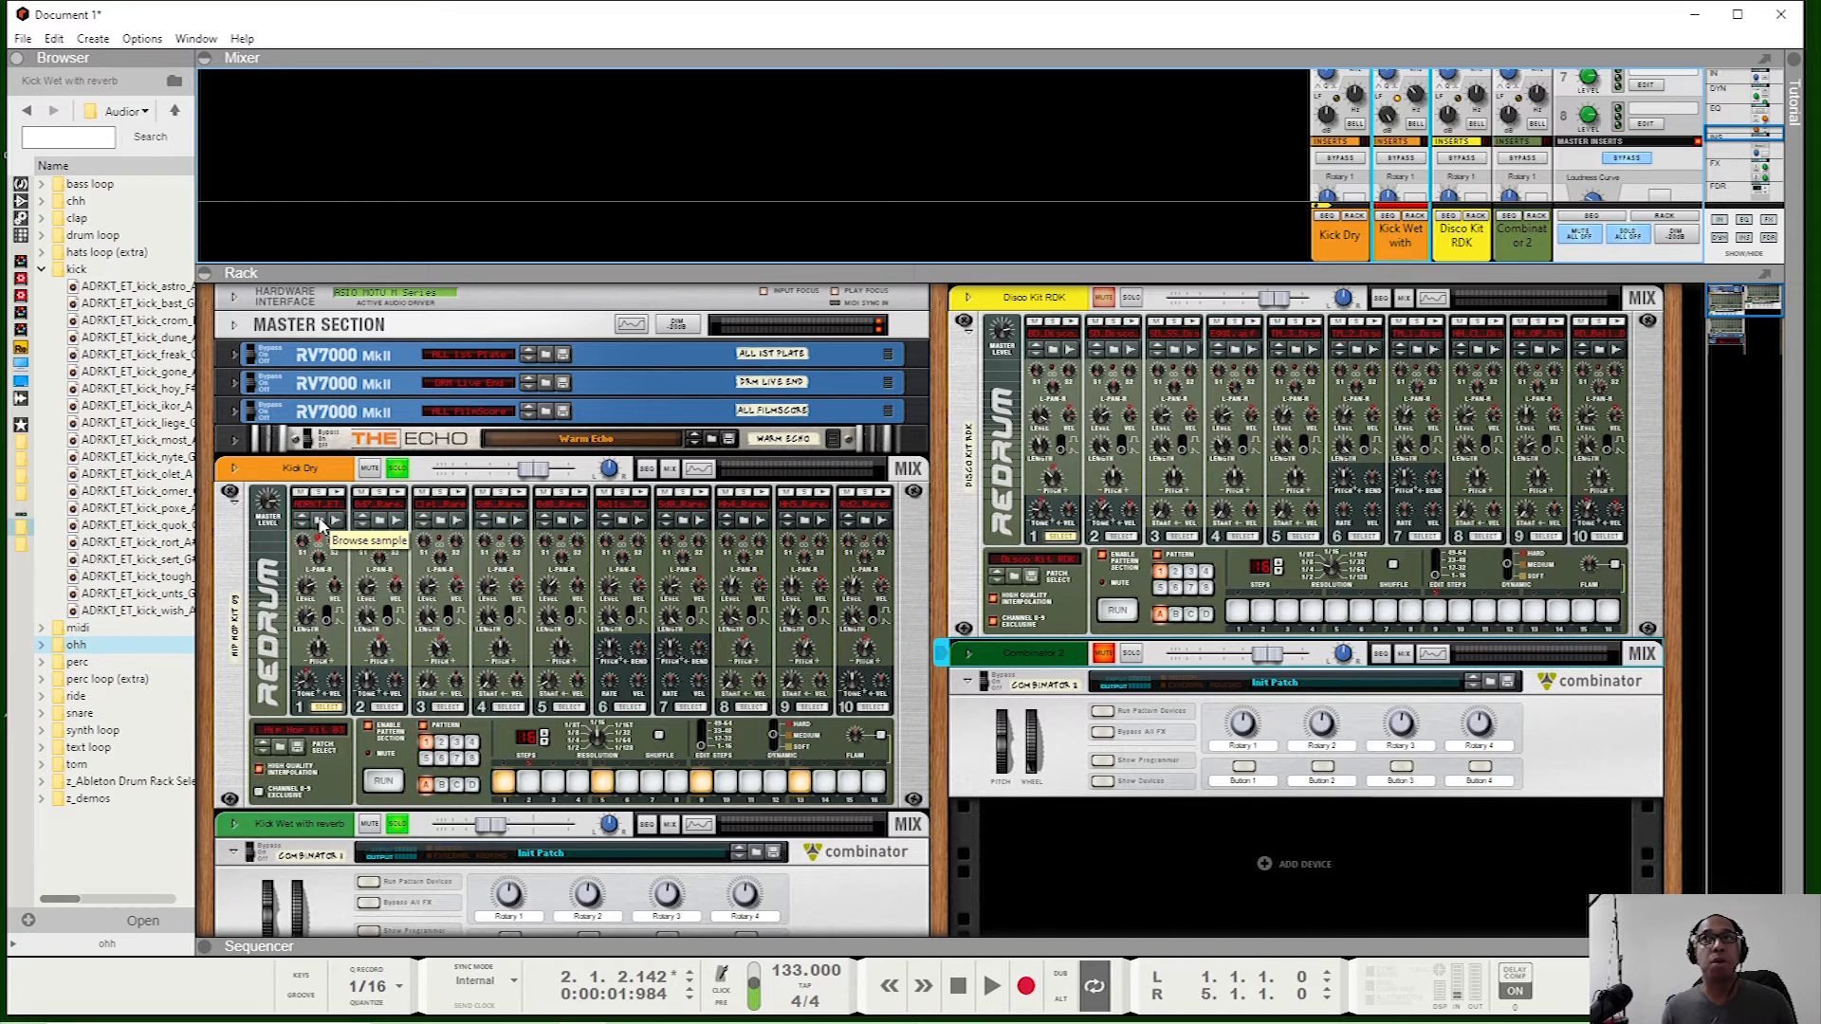
# Step: Enlarge the mixer down to the faders and check the output routing options of the Kick Wet with reverb channel
pyautogui.moveTo(1380, 273); pyautogui.dragTo(1399, 579)
pyautogui.scroll(-1, 1420, 486)
pyautogui.scroll(-5, 1420, 486)
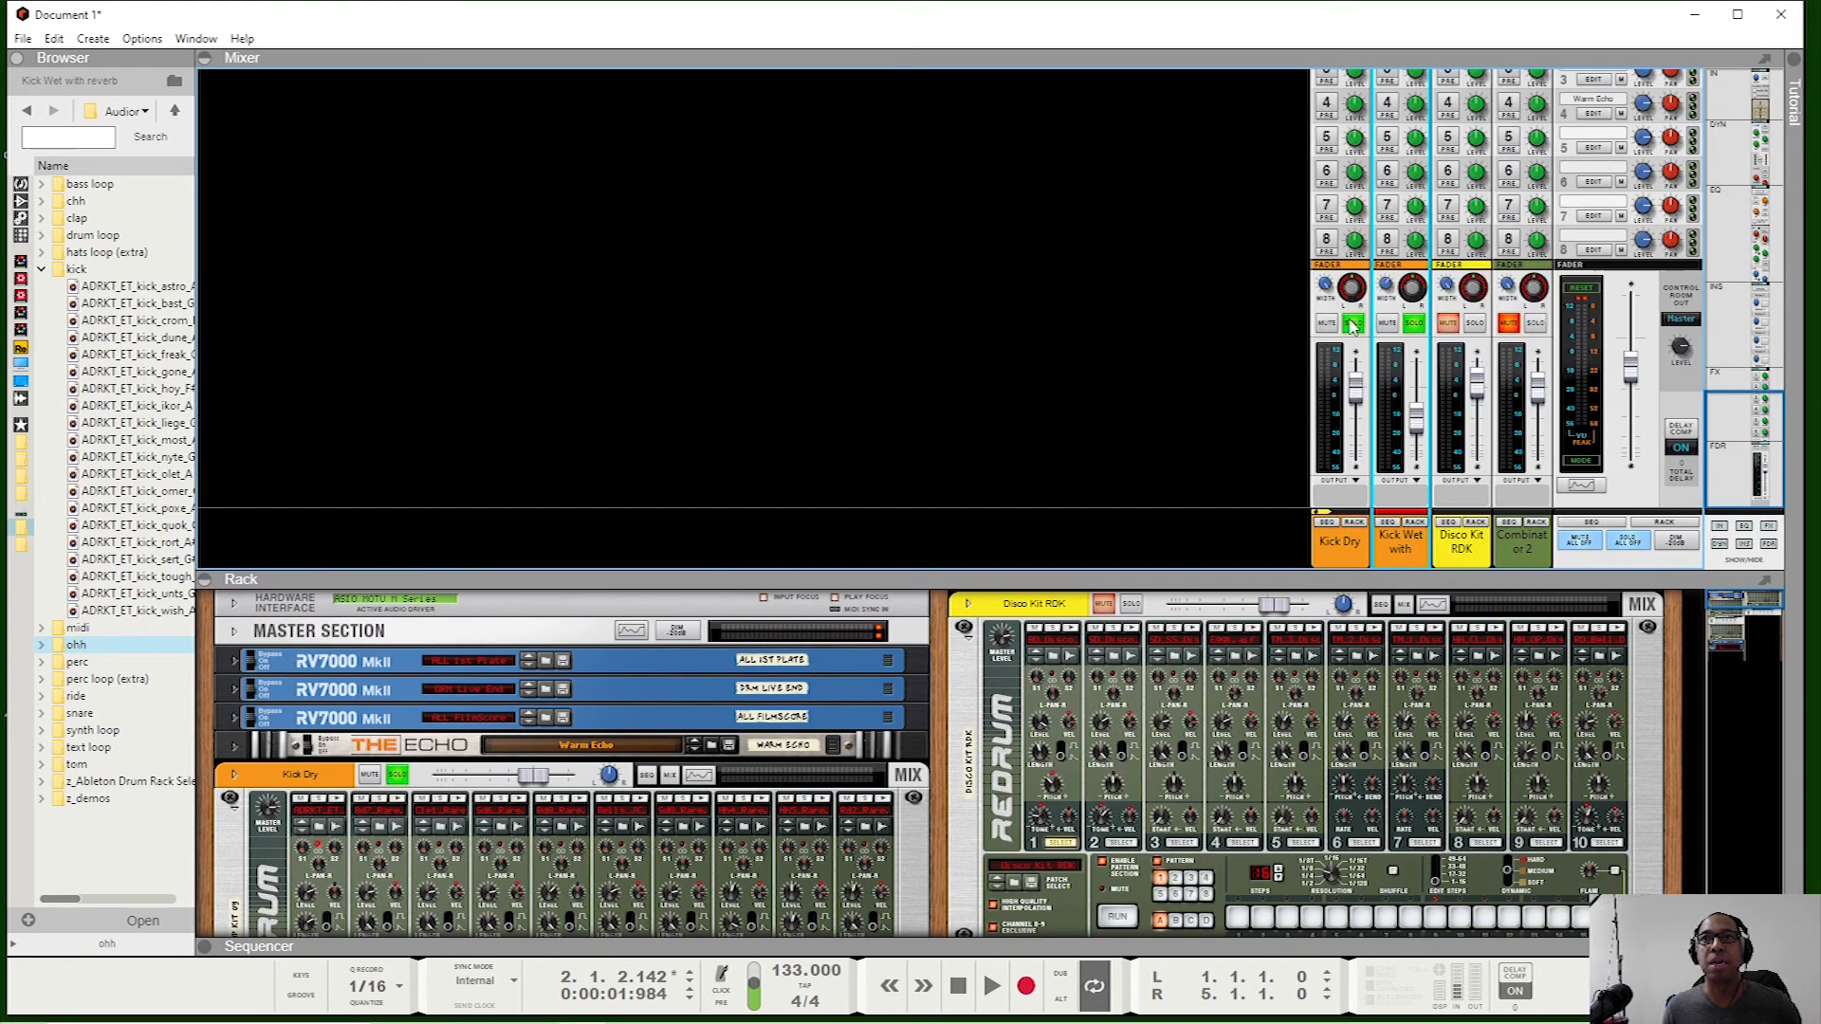
pyautogui.click(1413, 482)
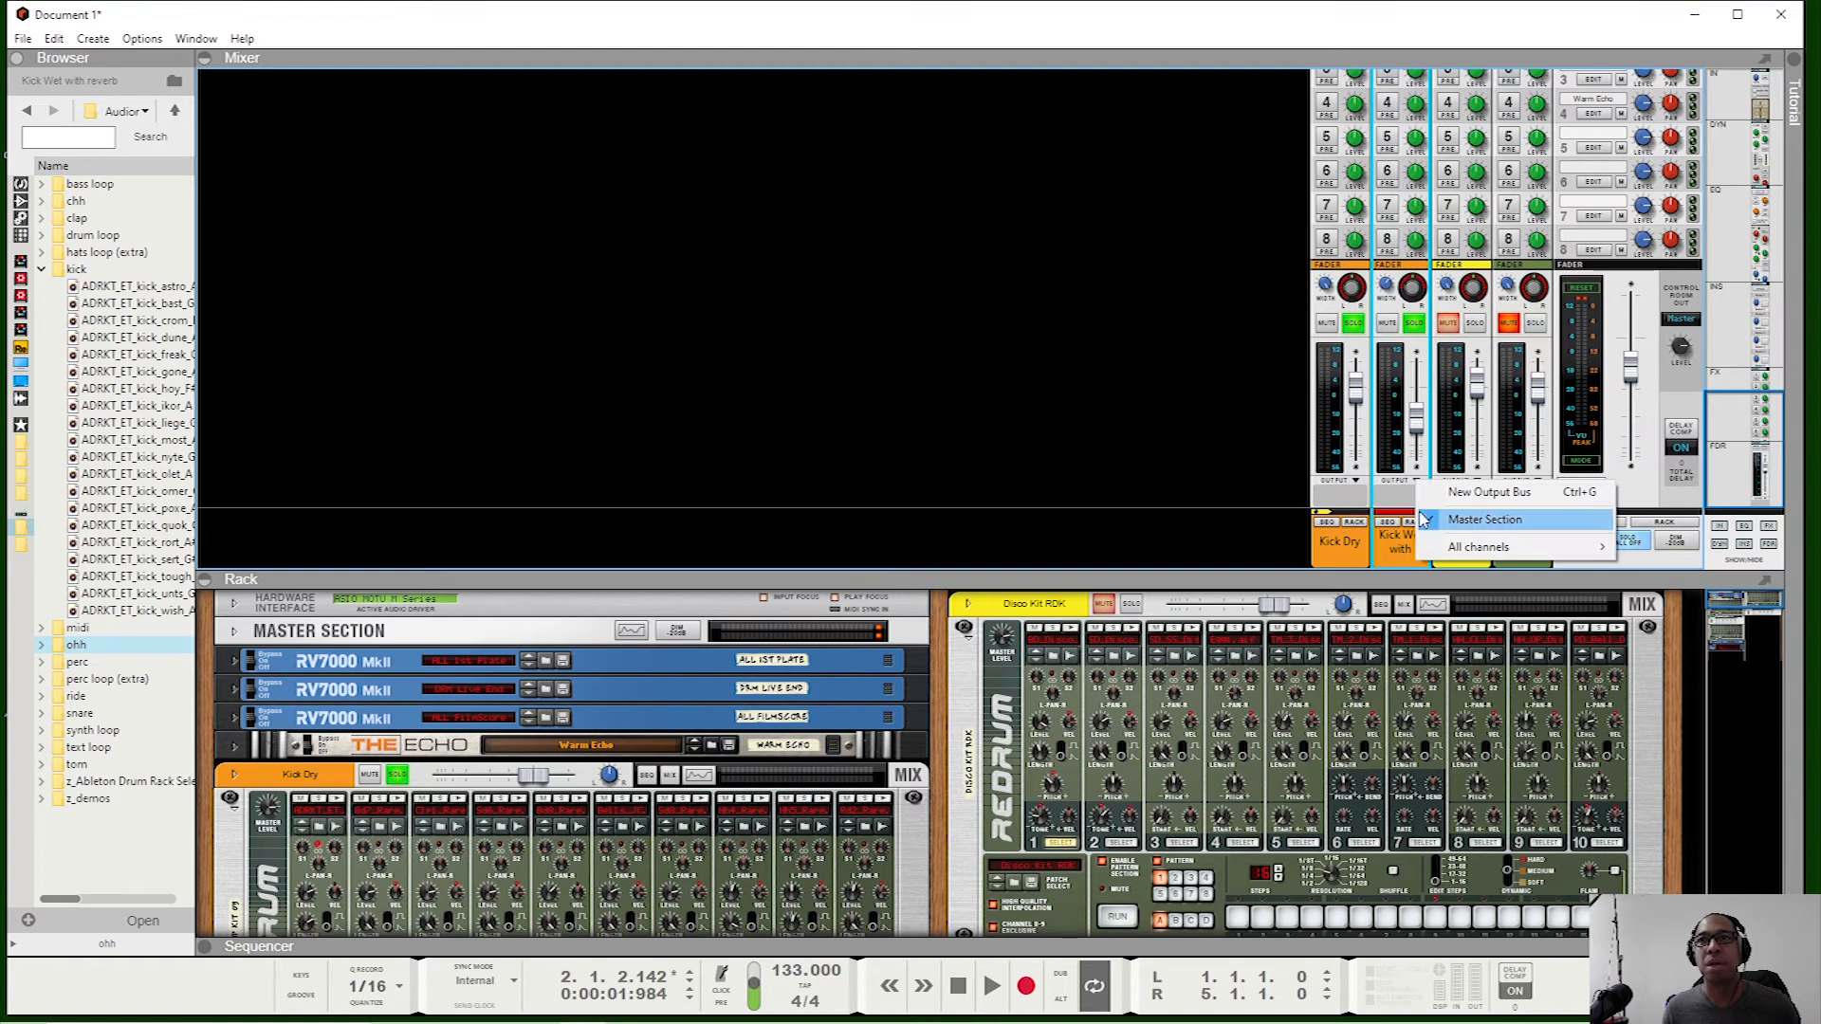
pyautogui.moveTo(1432, 554)
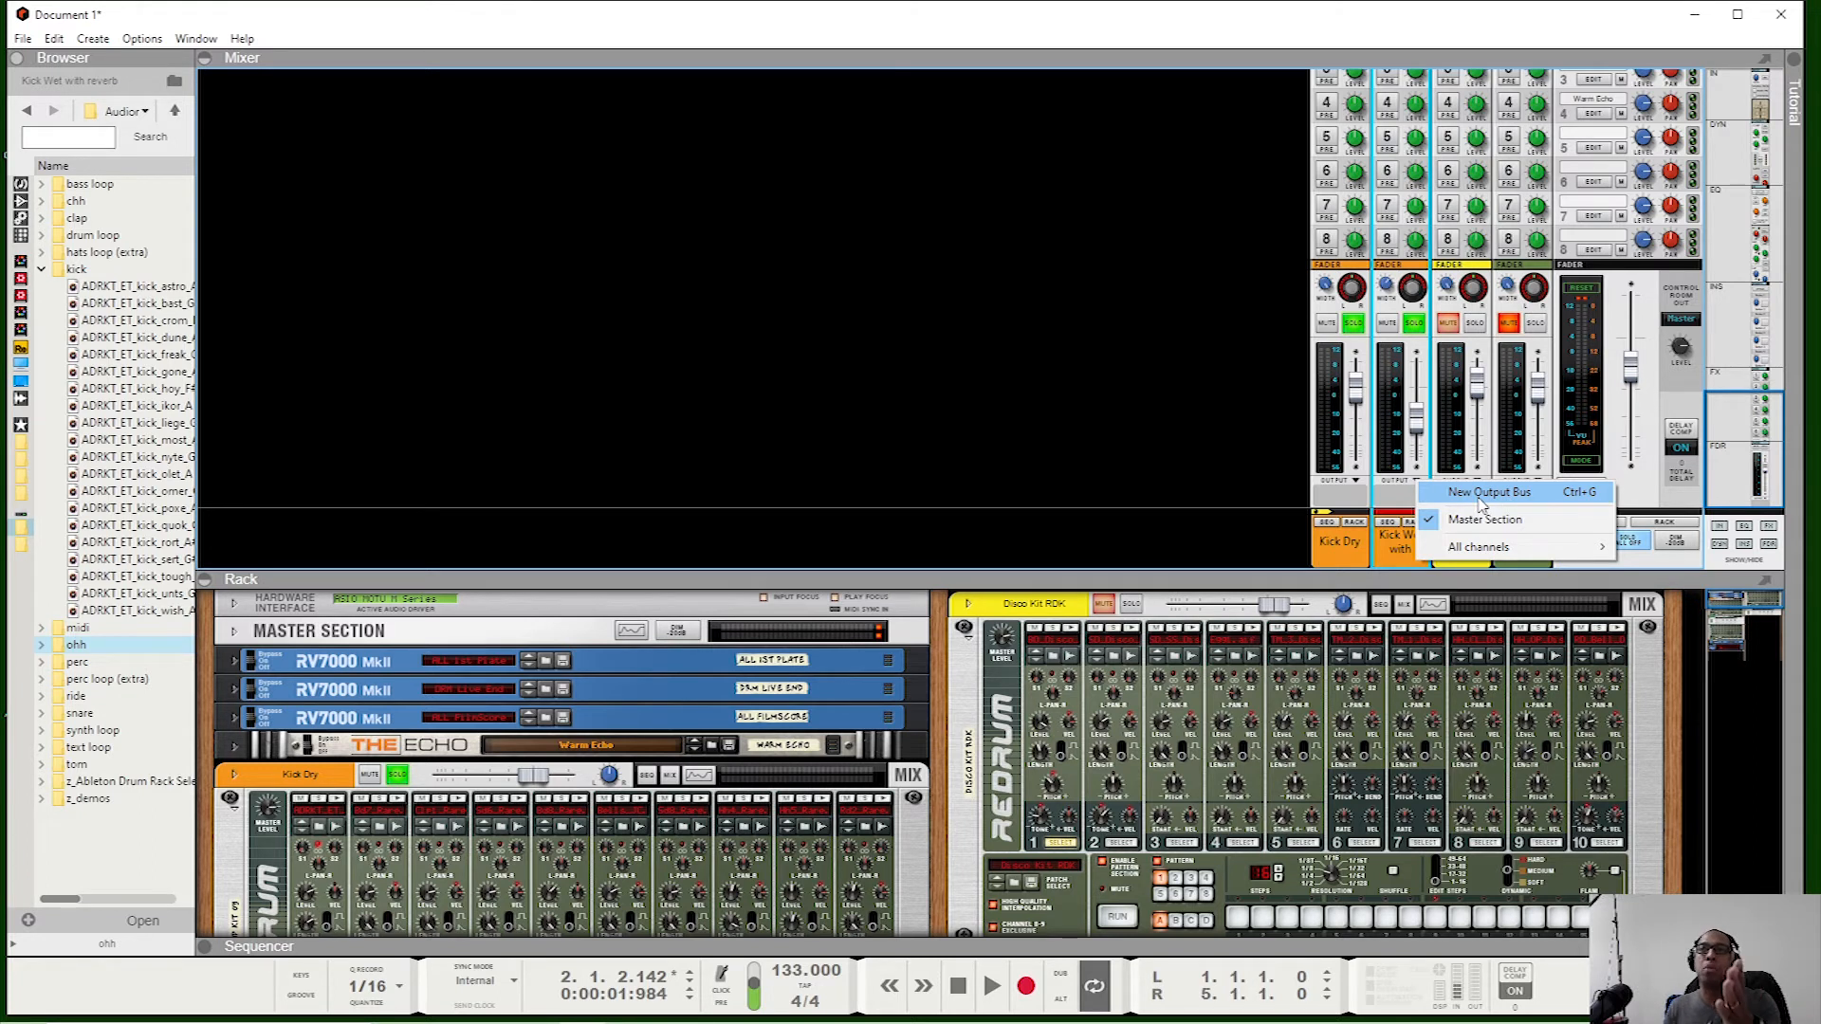
pyautogui.click(827, 581)
# Step: Enlarge the rack and load ADRKT_ET_kick_gone_A into channel 1 of the Kick Dry Redrum
pyautogui.moveTo(828, 576); pyautogui.dragTo(828, 325)
pyautogui.scroll(-1, 393, 663)
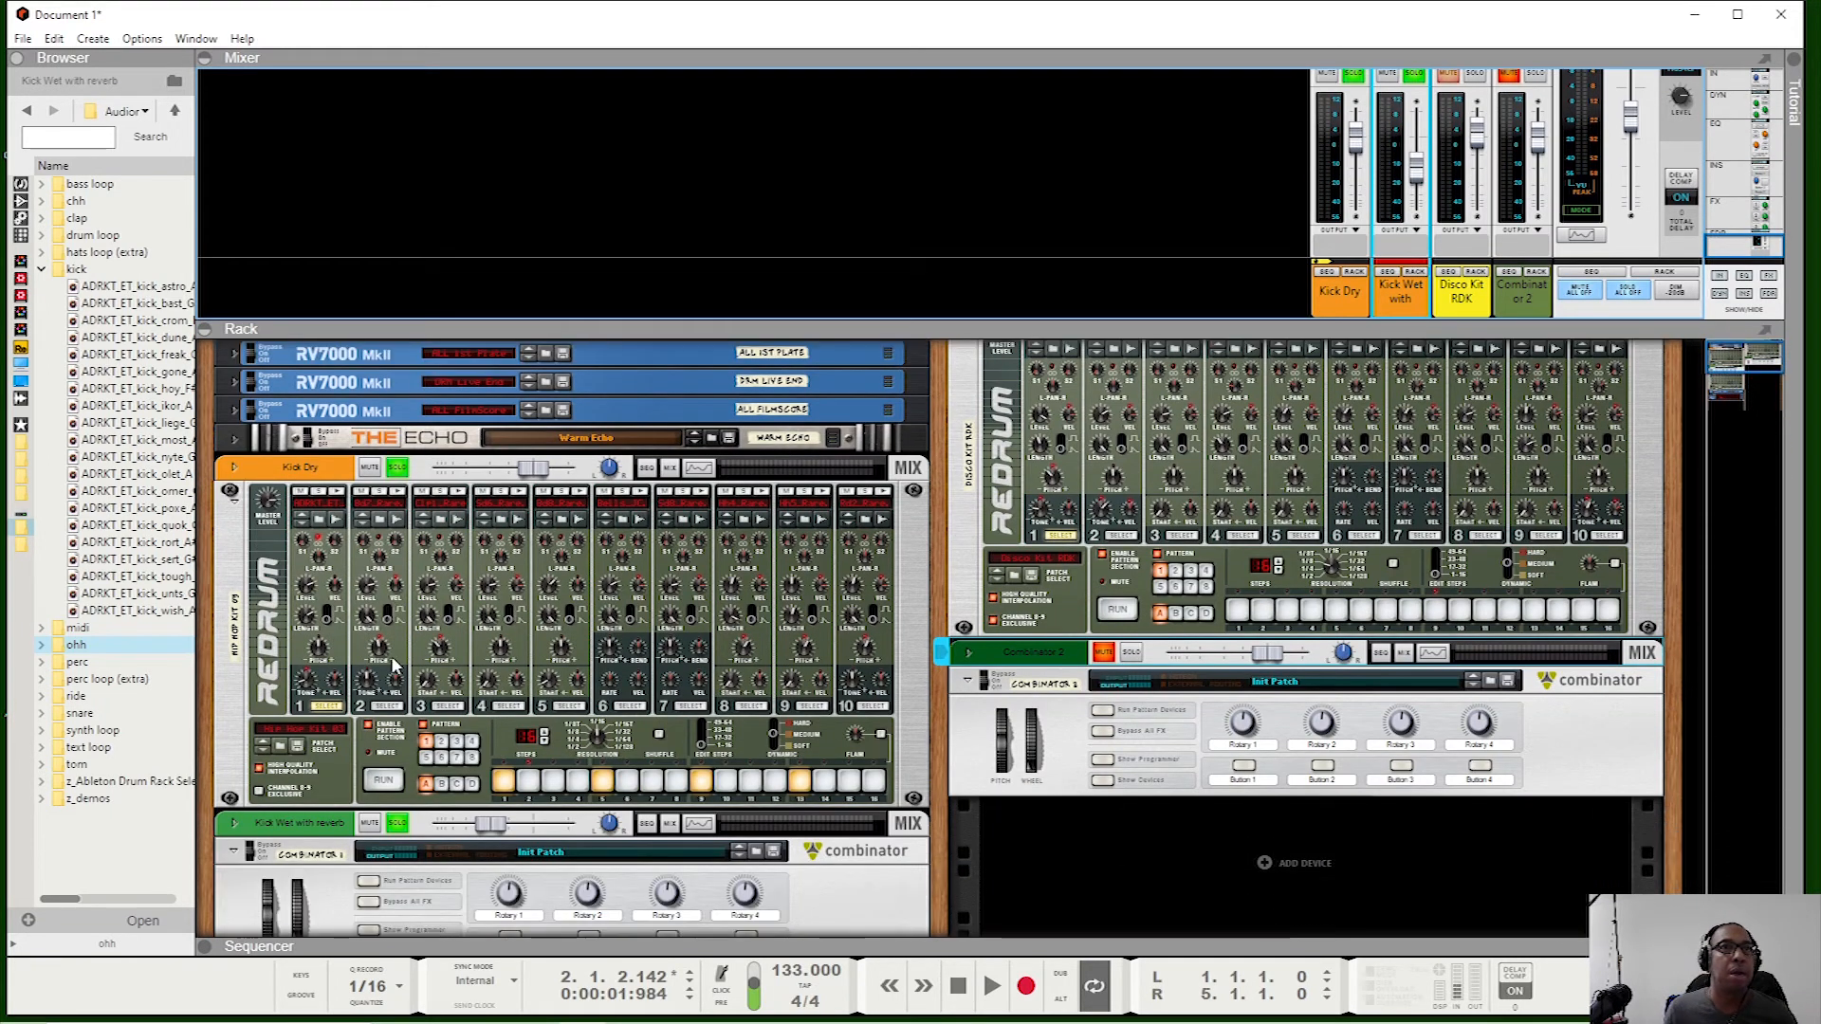
pyautogui.click(323, 524)
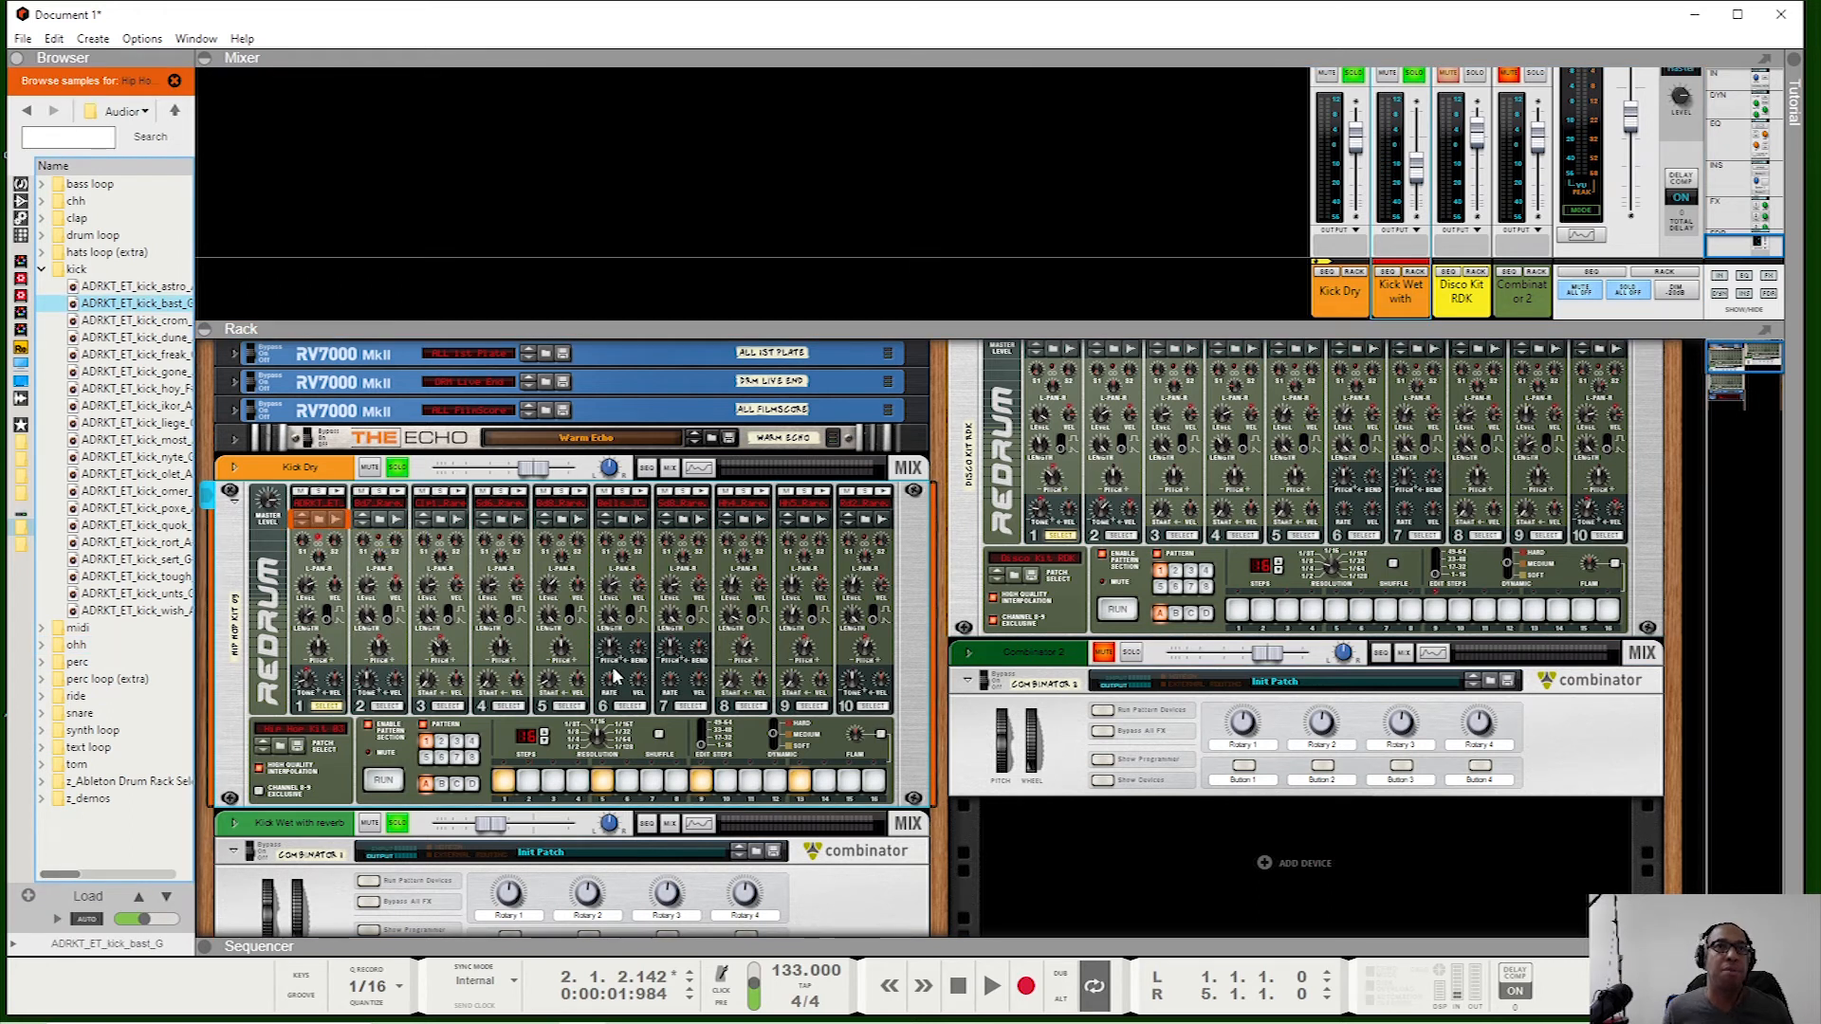
pyautogui.press('Down')
pyautogui.press('Down')
pyautogui.press('Down')
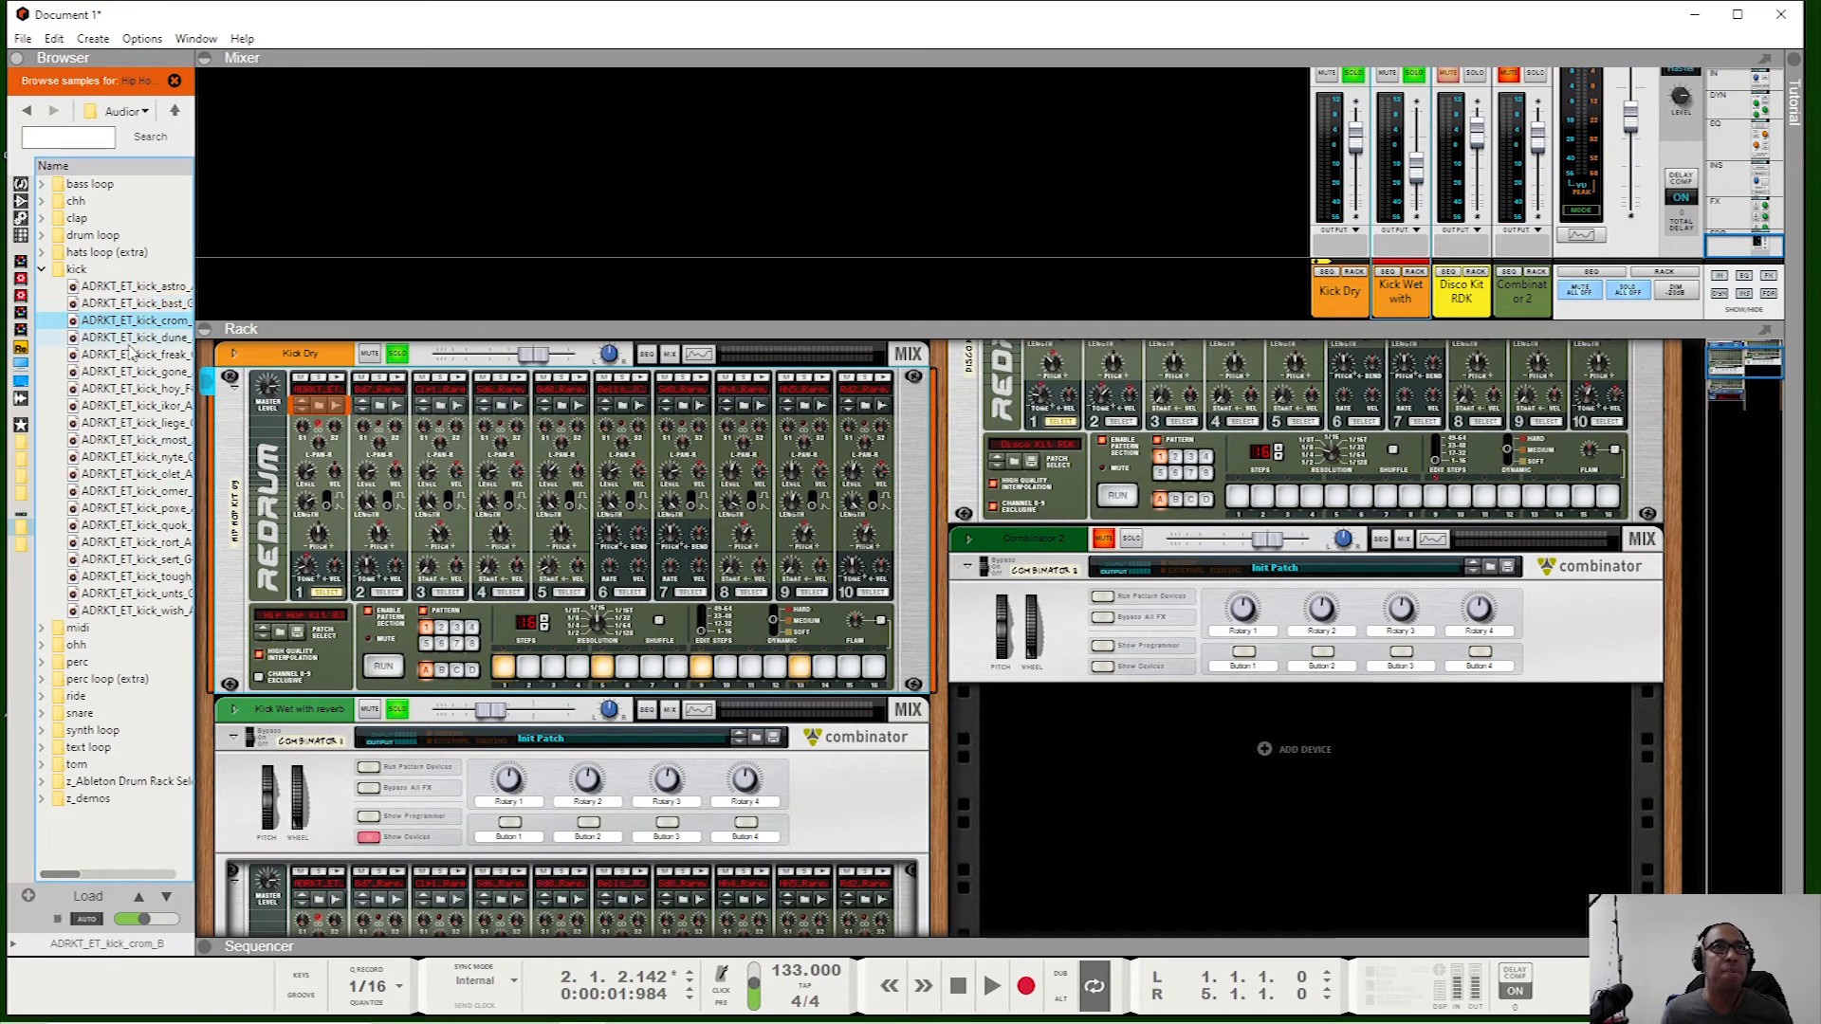
pyautogui.click(133, 372)
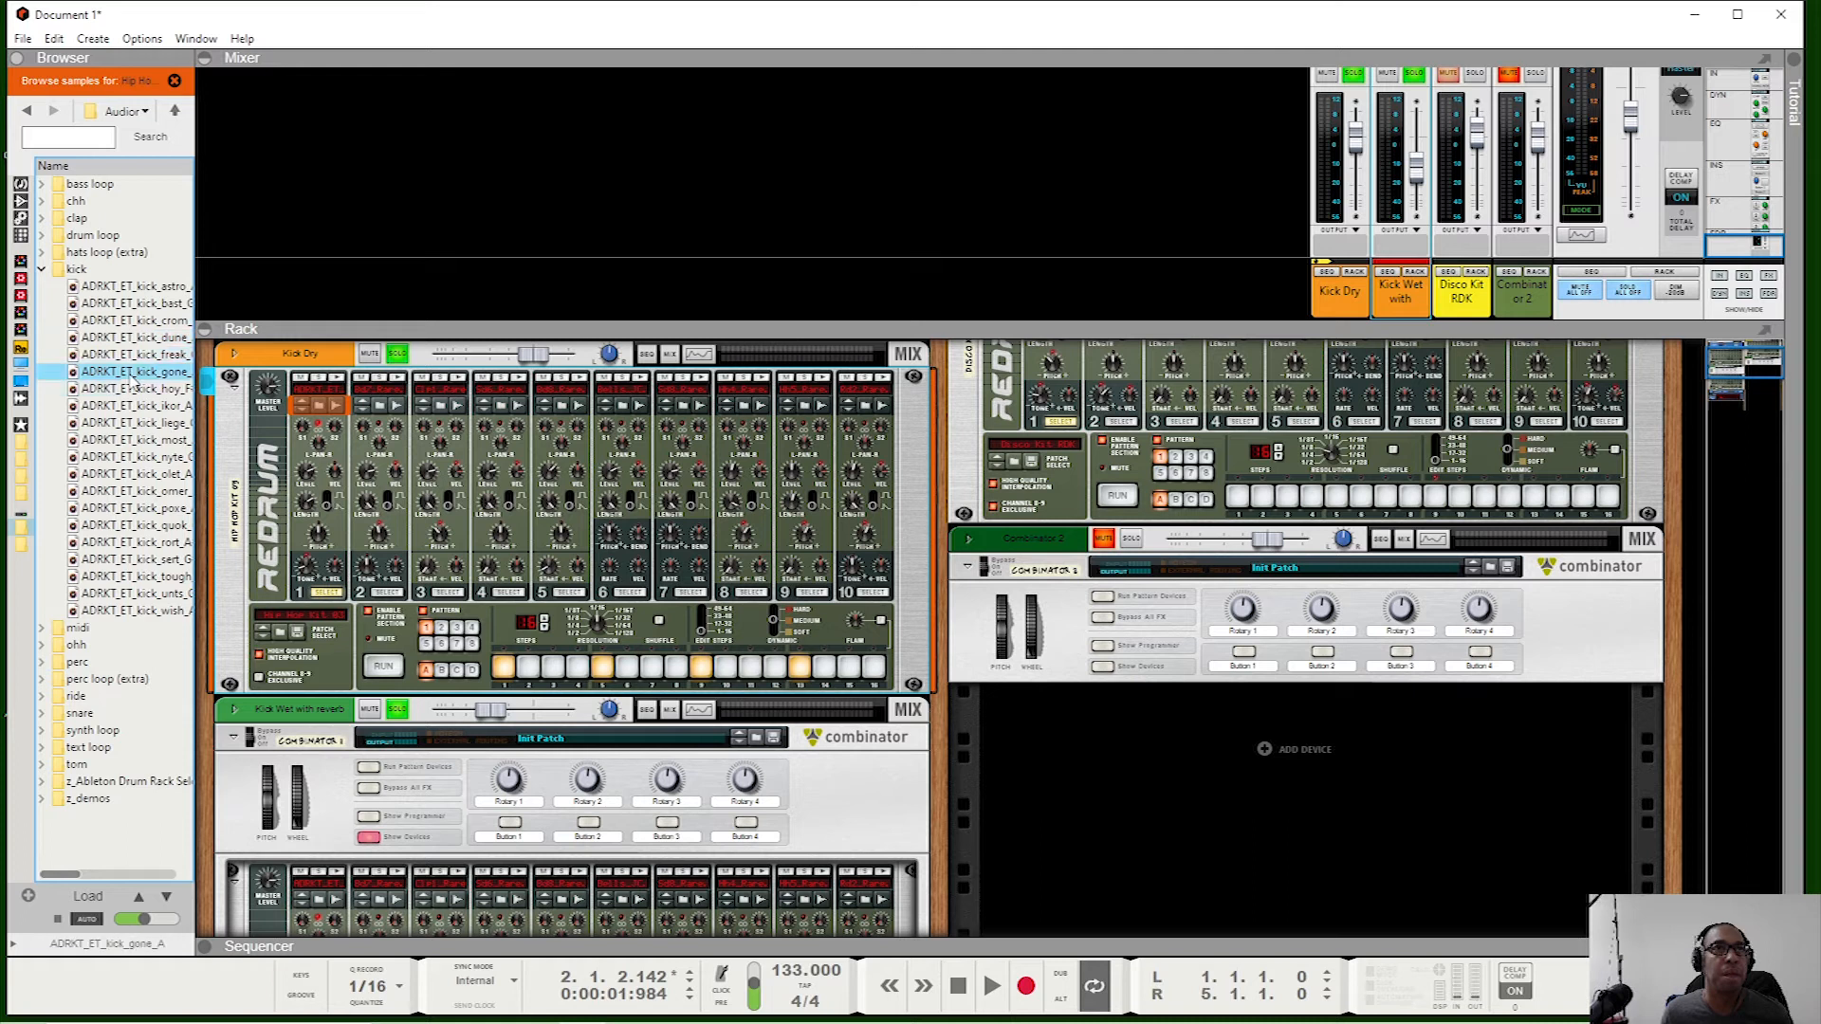
# Step: Load ADRKT_ET_kick_gone_A into channel 1 of the Redrum in the Kick Wet with reverb Combinator and play both soloed kicks
pyautogui.scroll(-2, 546, 793)
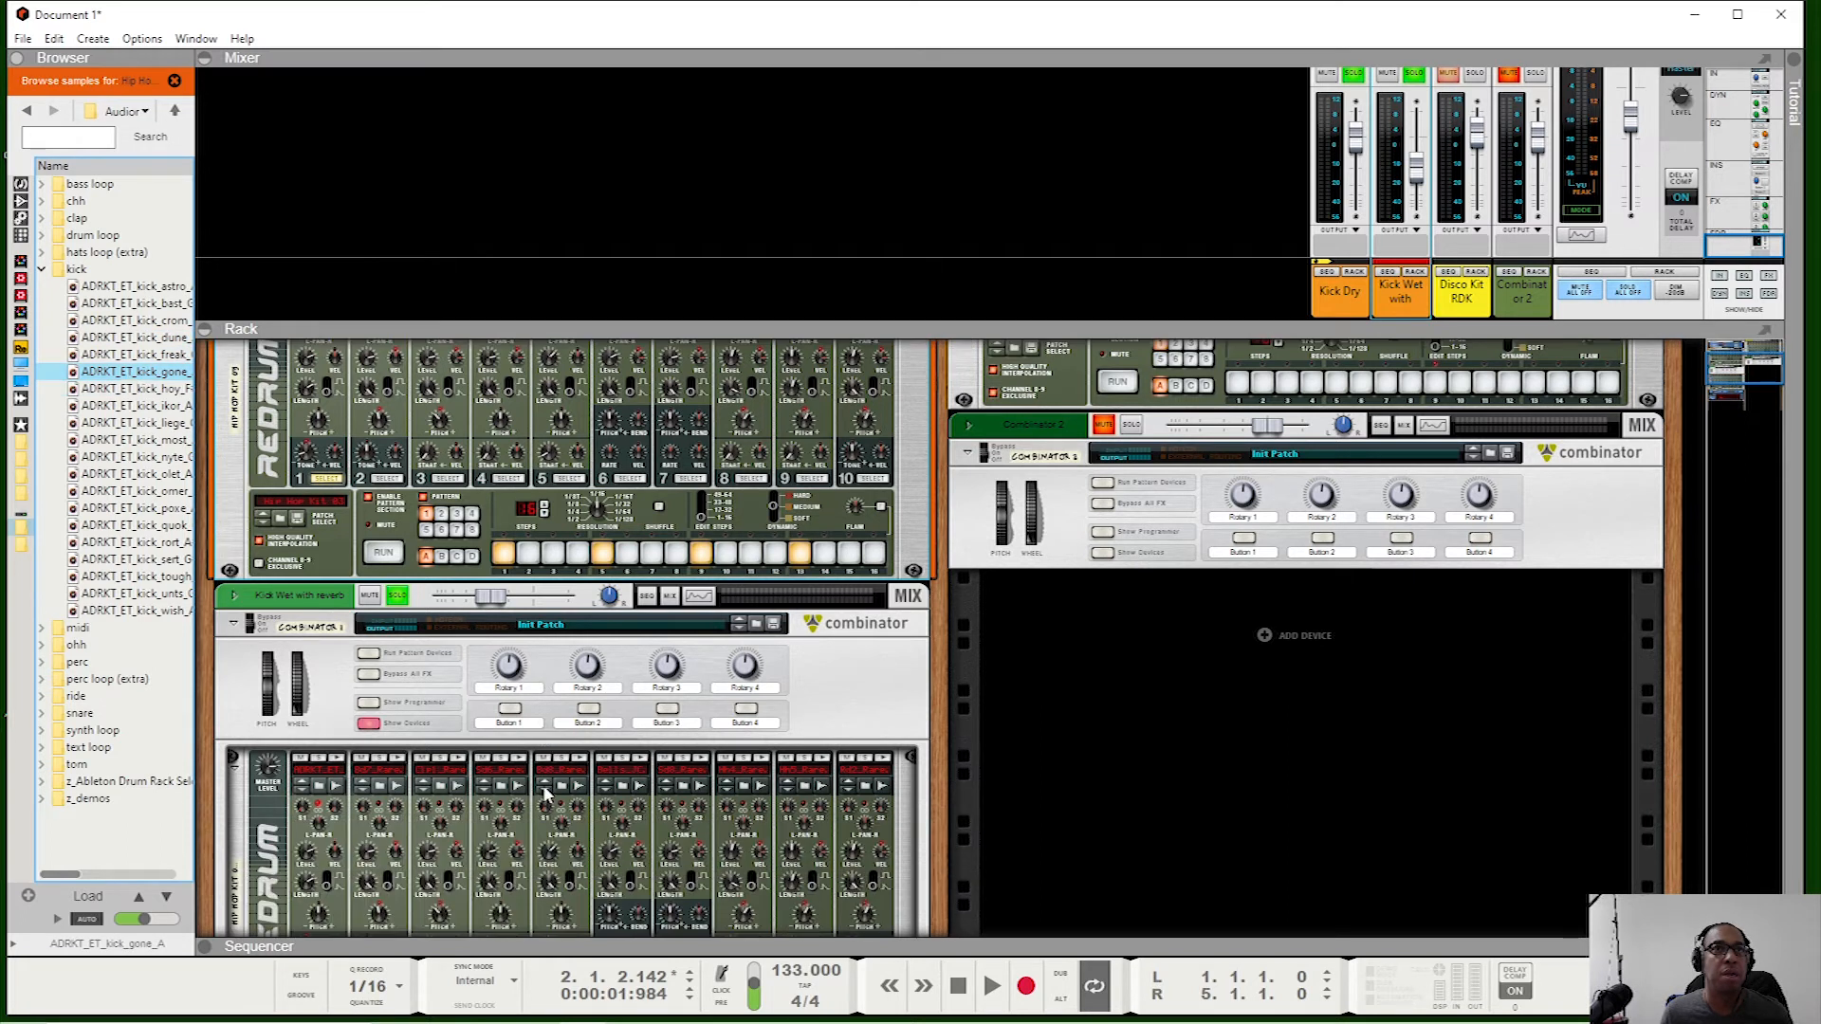
pyautogui.click(323, 673)
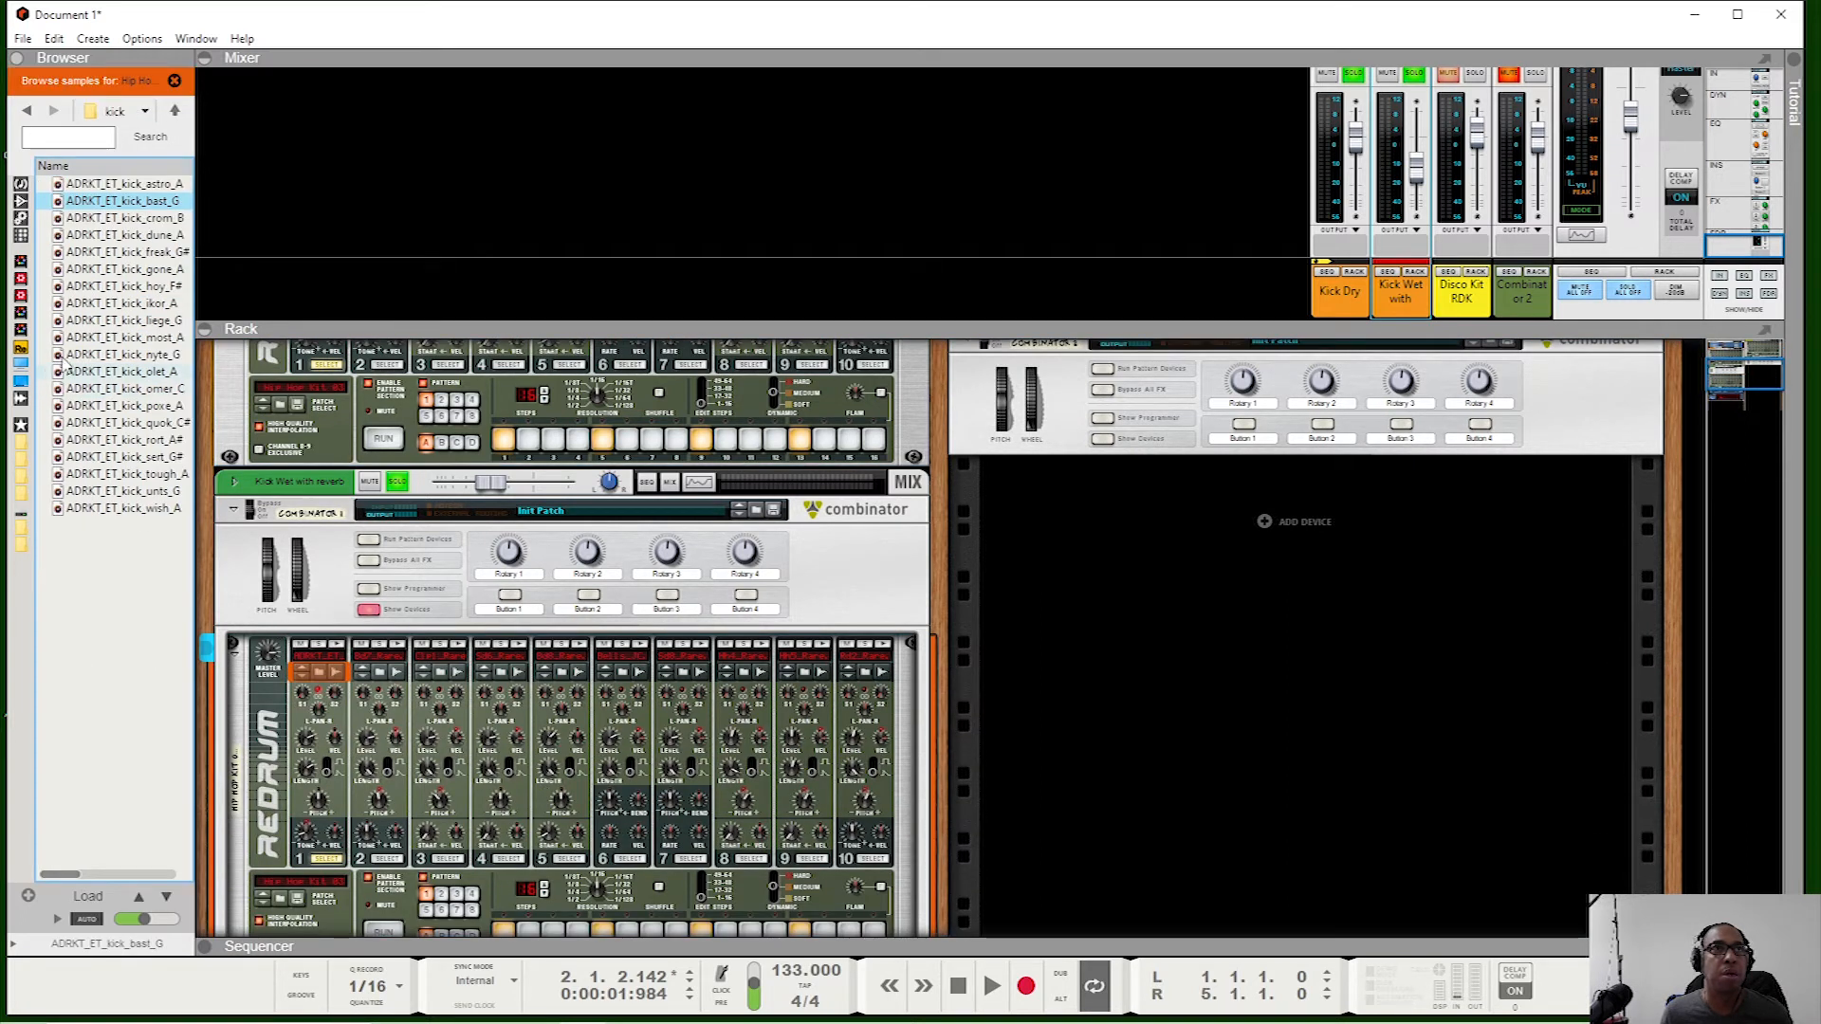
pyautogui.click(121, 303)
pyautogui.click(122, 287)
pyautogui.click(120, 269)
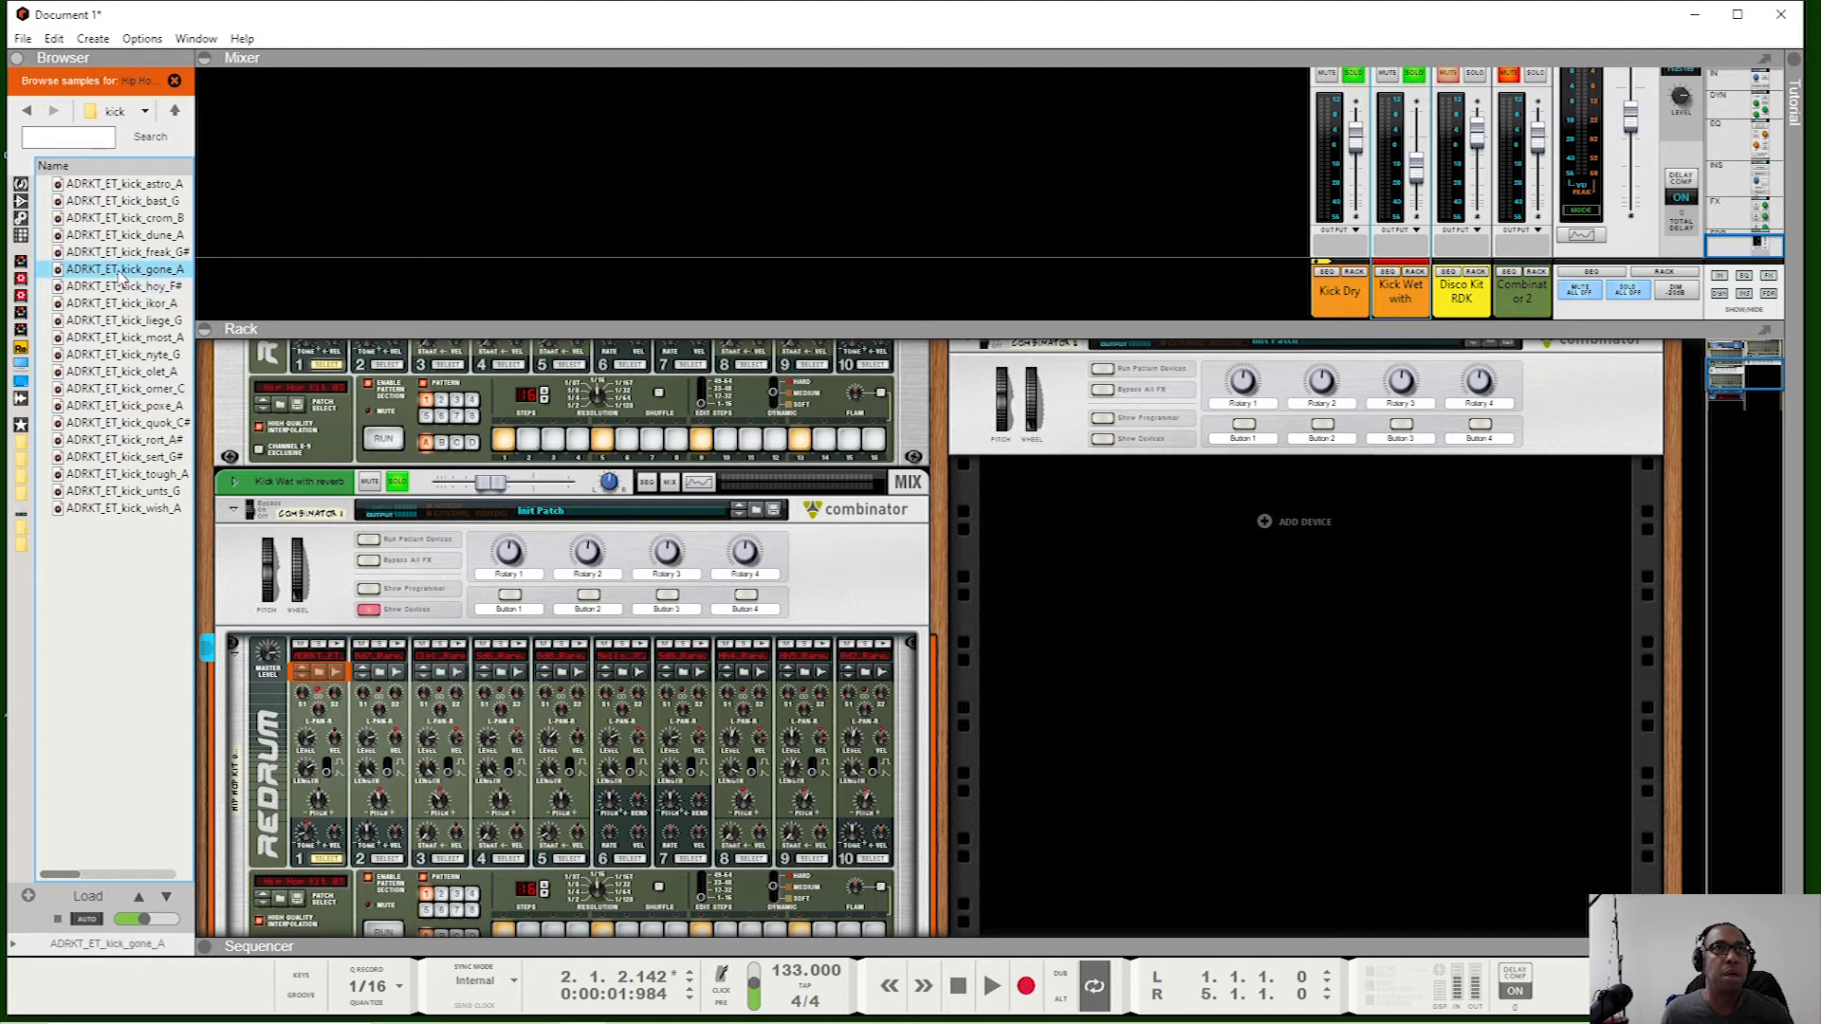
pyautogui.click(120, 252)
pyautogui.click(120, 270)
pyautogui.click(115, 286)
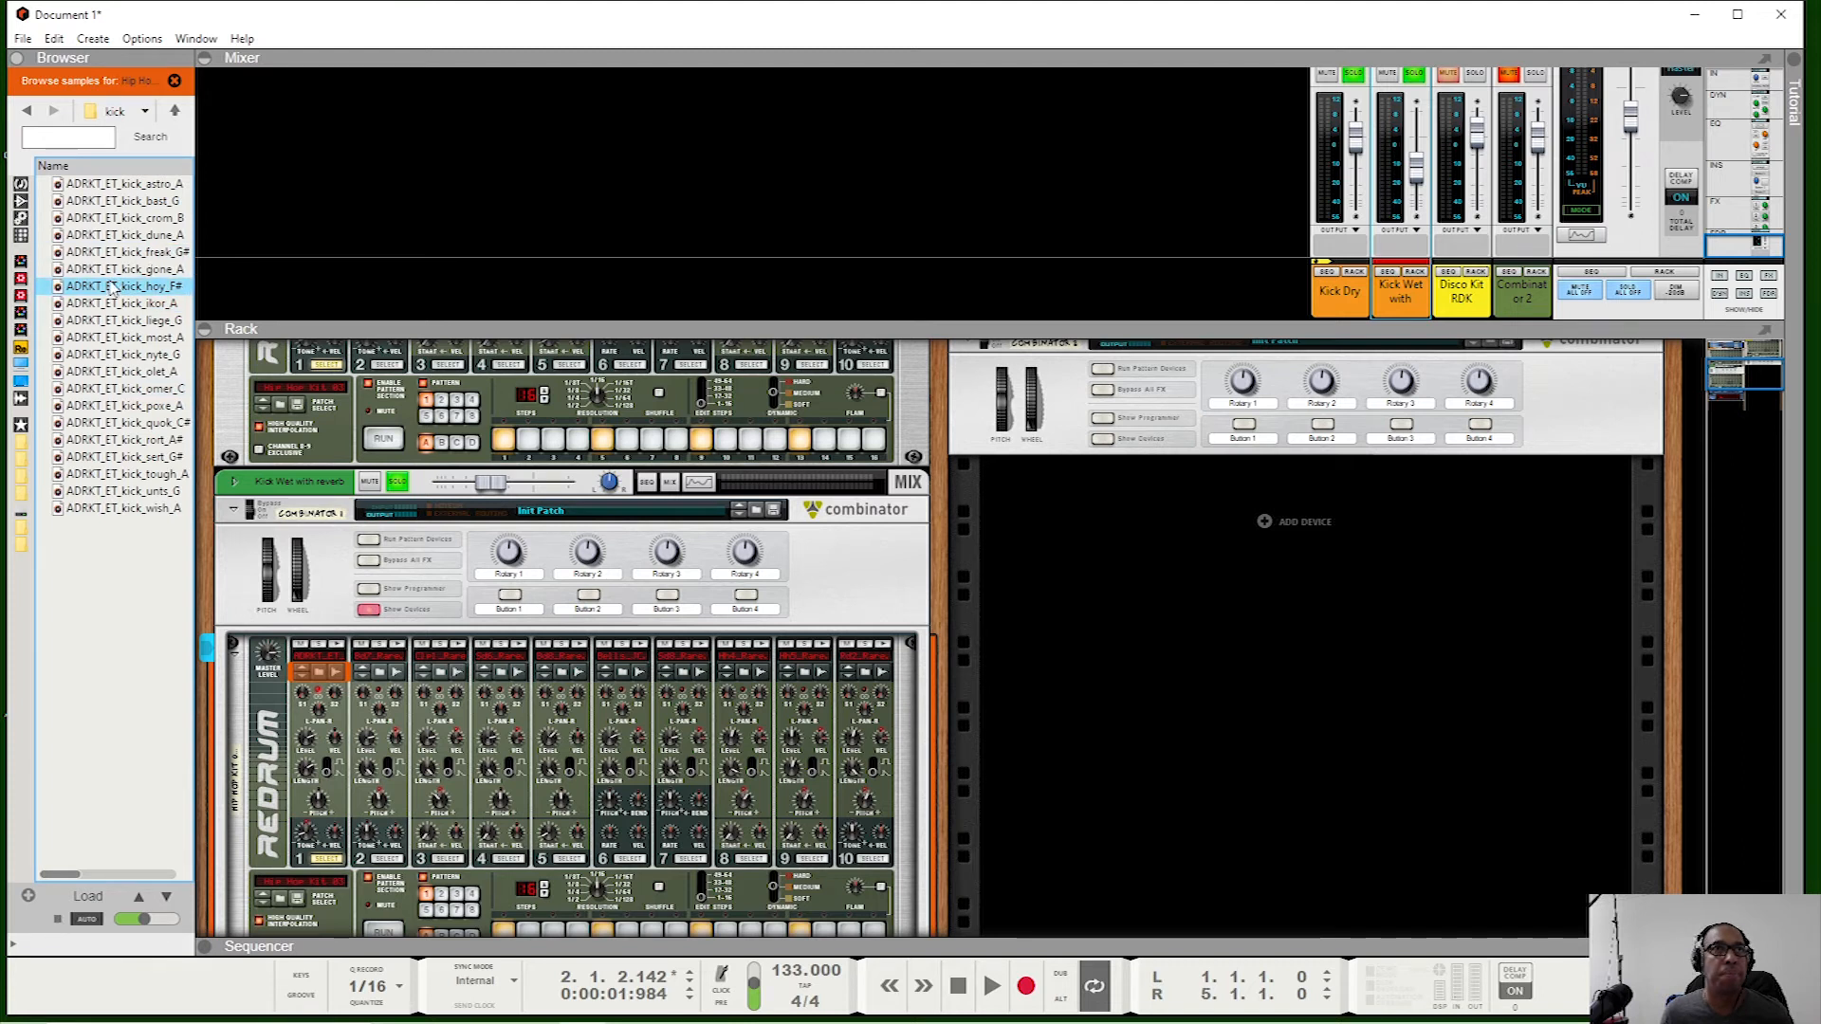
pyautogui.click(112, 270)
pyautogui.scroll(3, 463, 482)
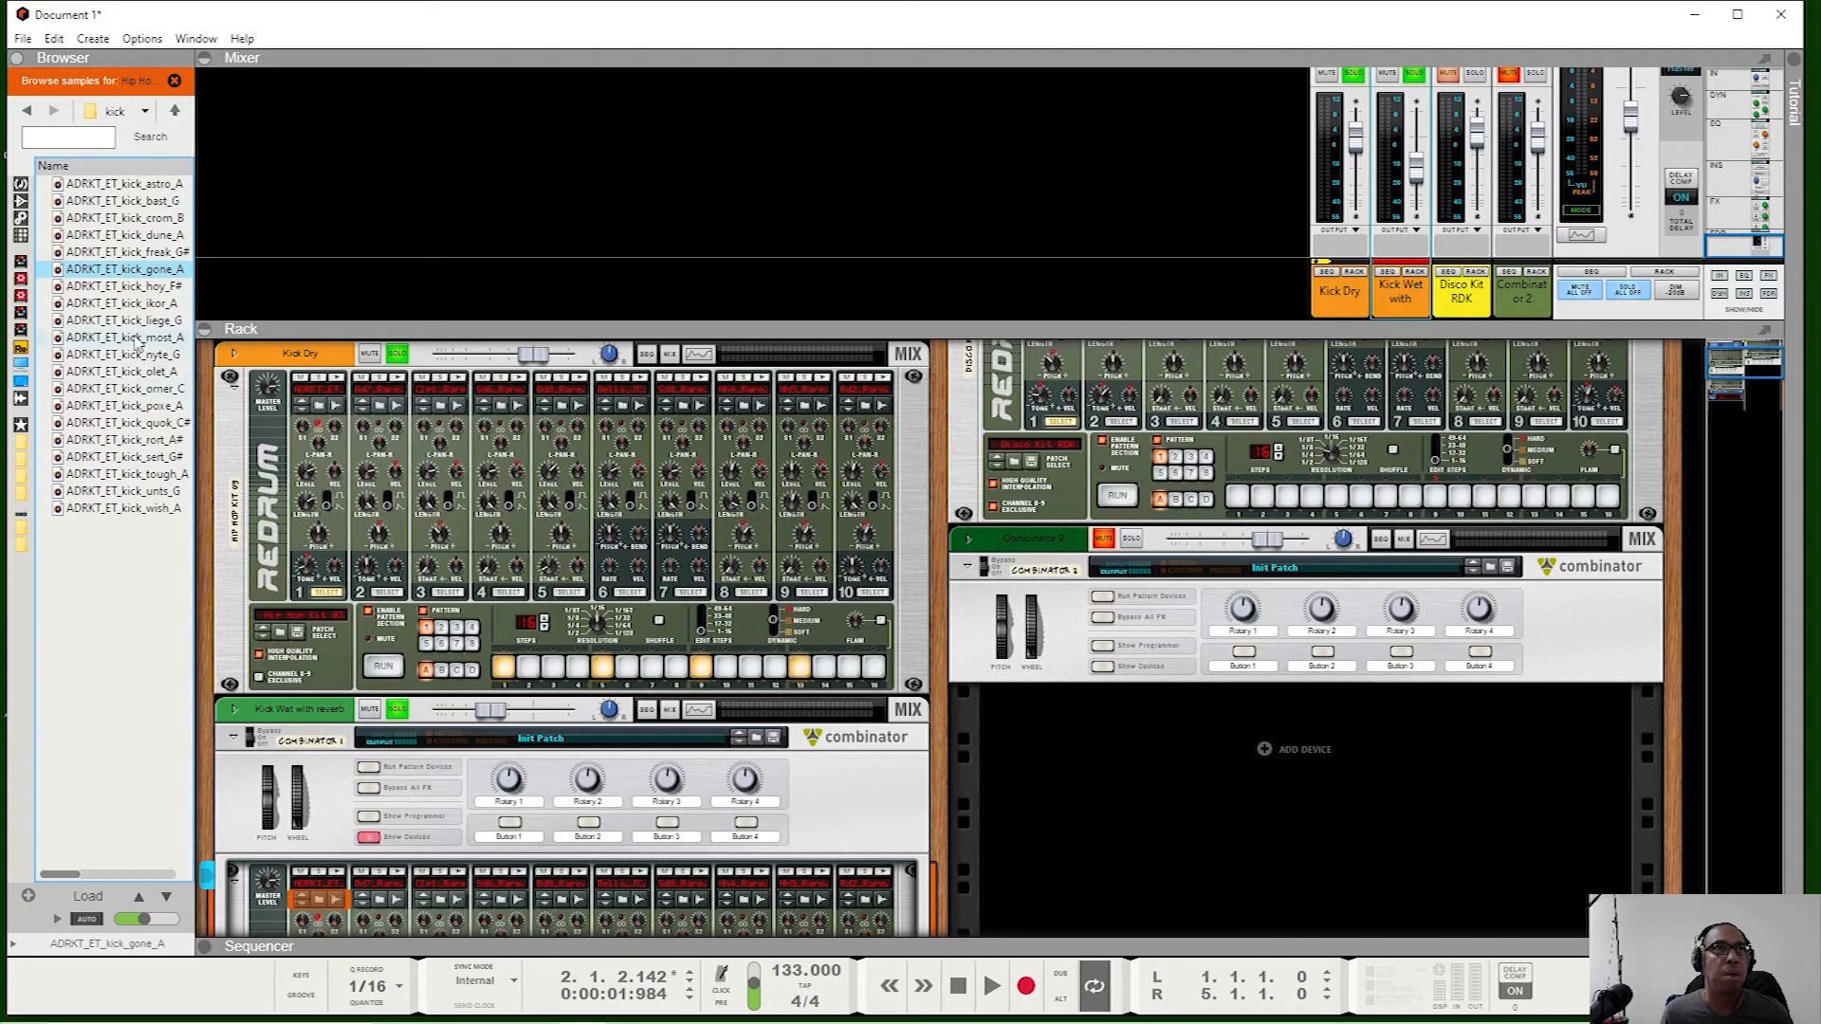
pyautogui.press('space')
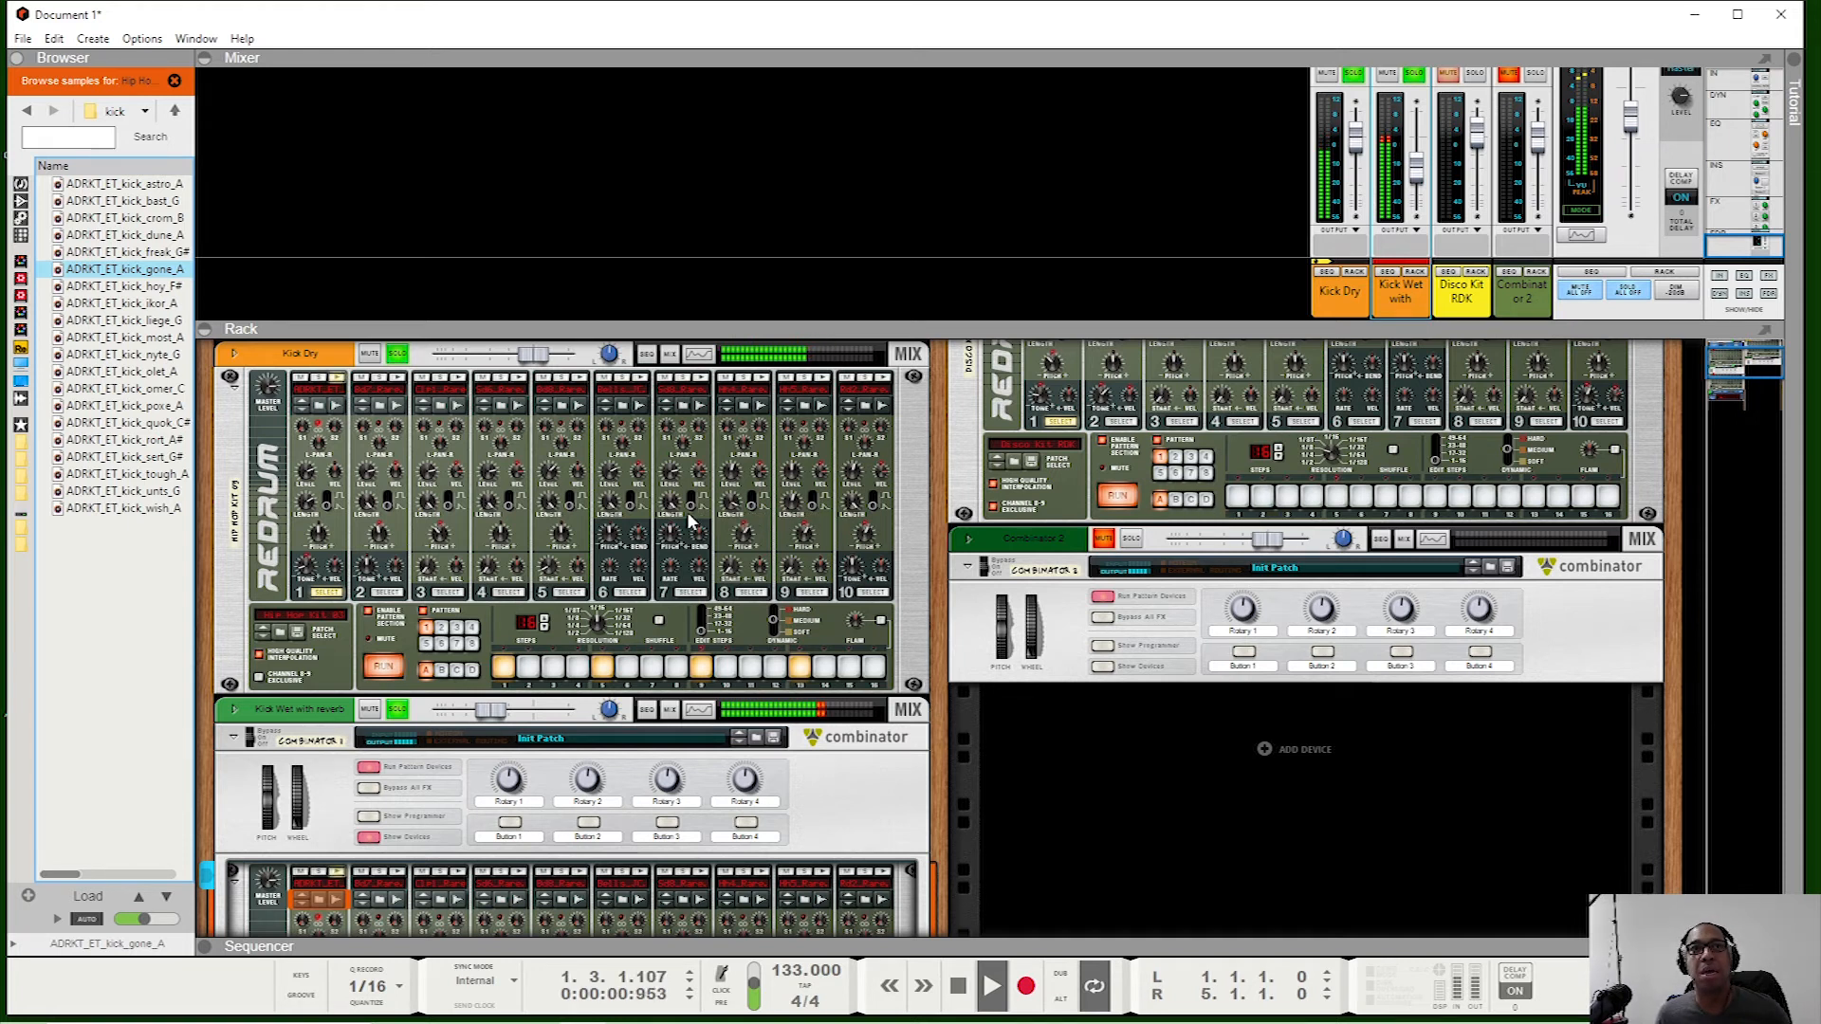
# Step: Load ADRKT_ET_kick_olet_A into channel 1 of the Kick Wet with reverb Redrum and fine-tune that channel's level in the enlarged mixer
pyautogui.scroll(-3, 465, 773)
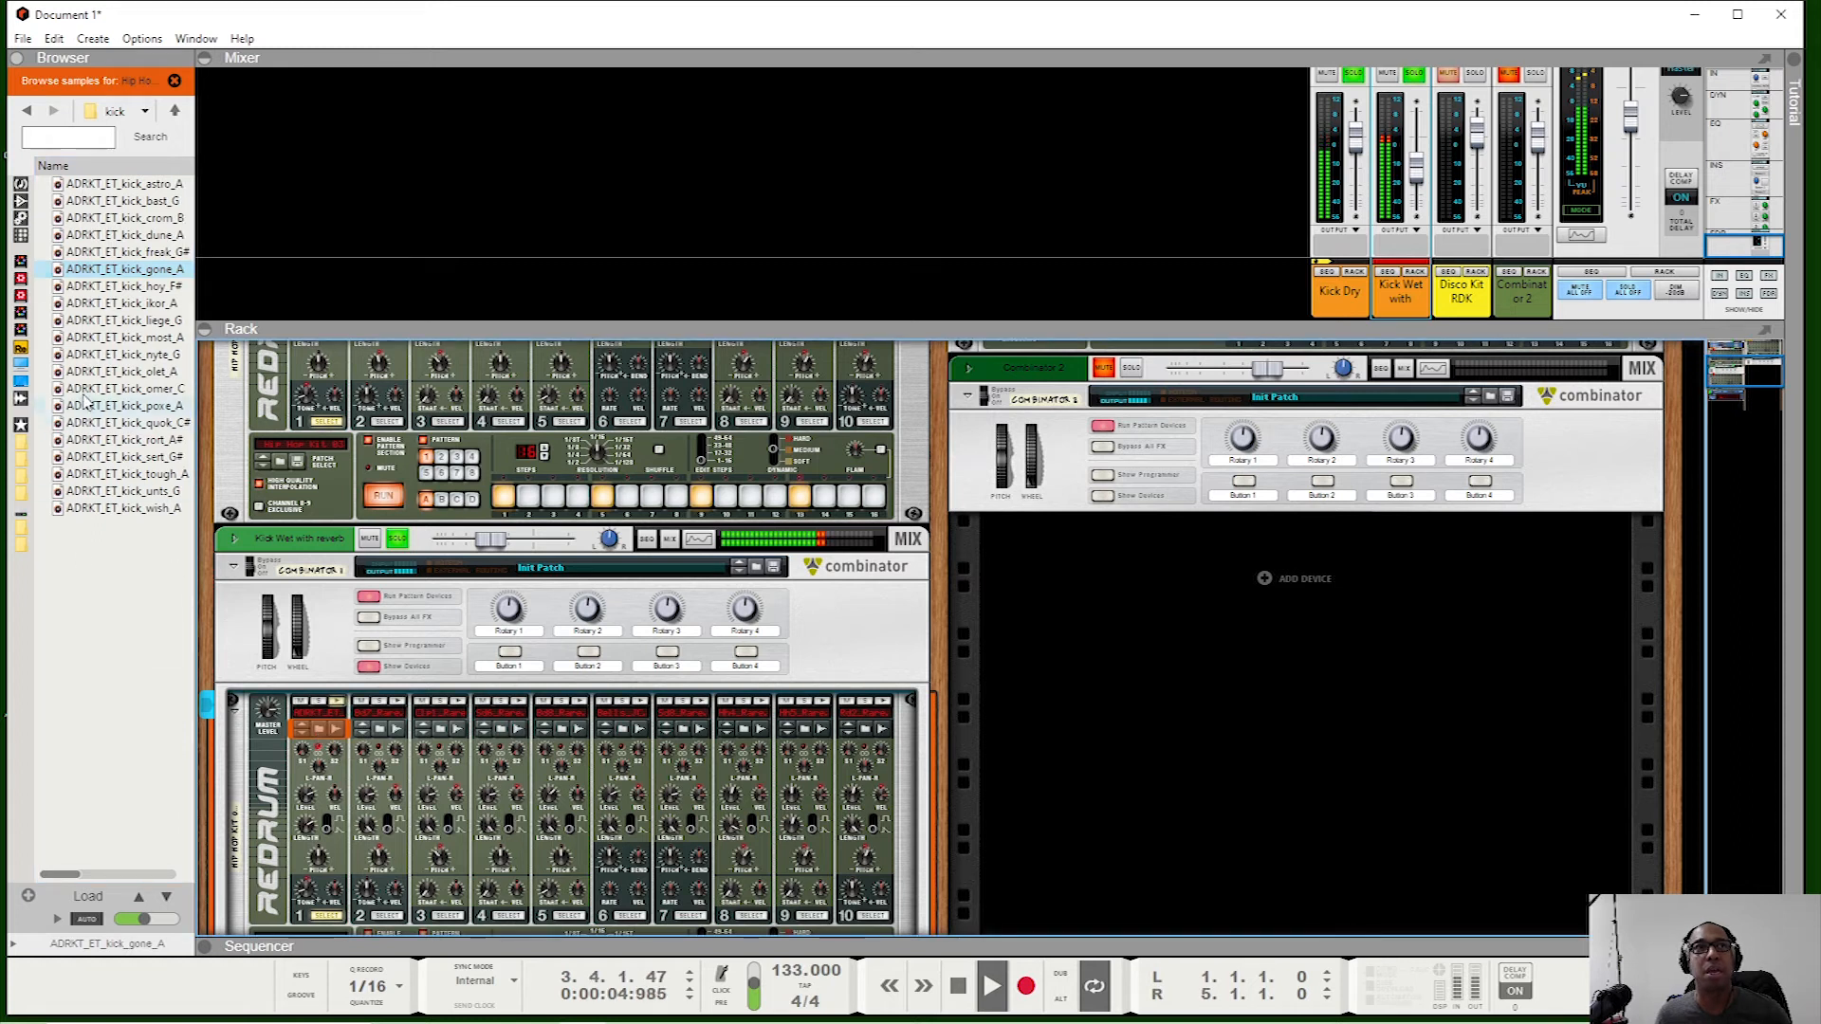
pyautogui.click(100, 372)
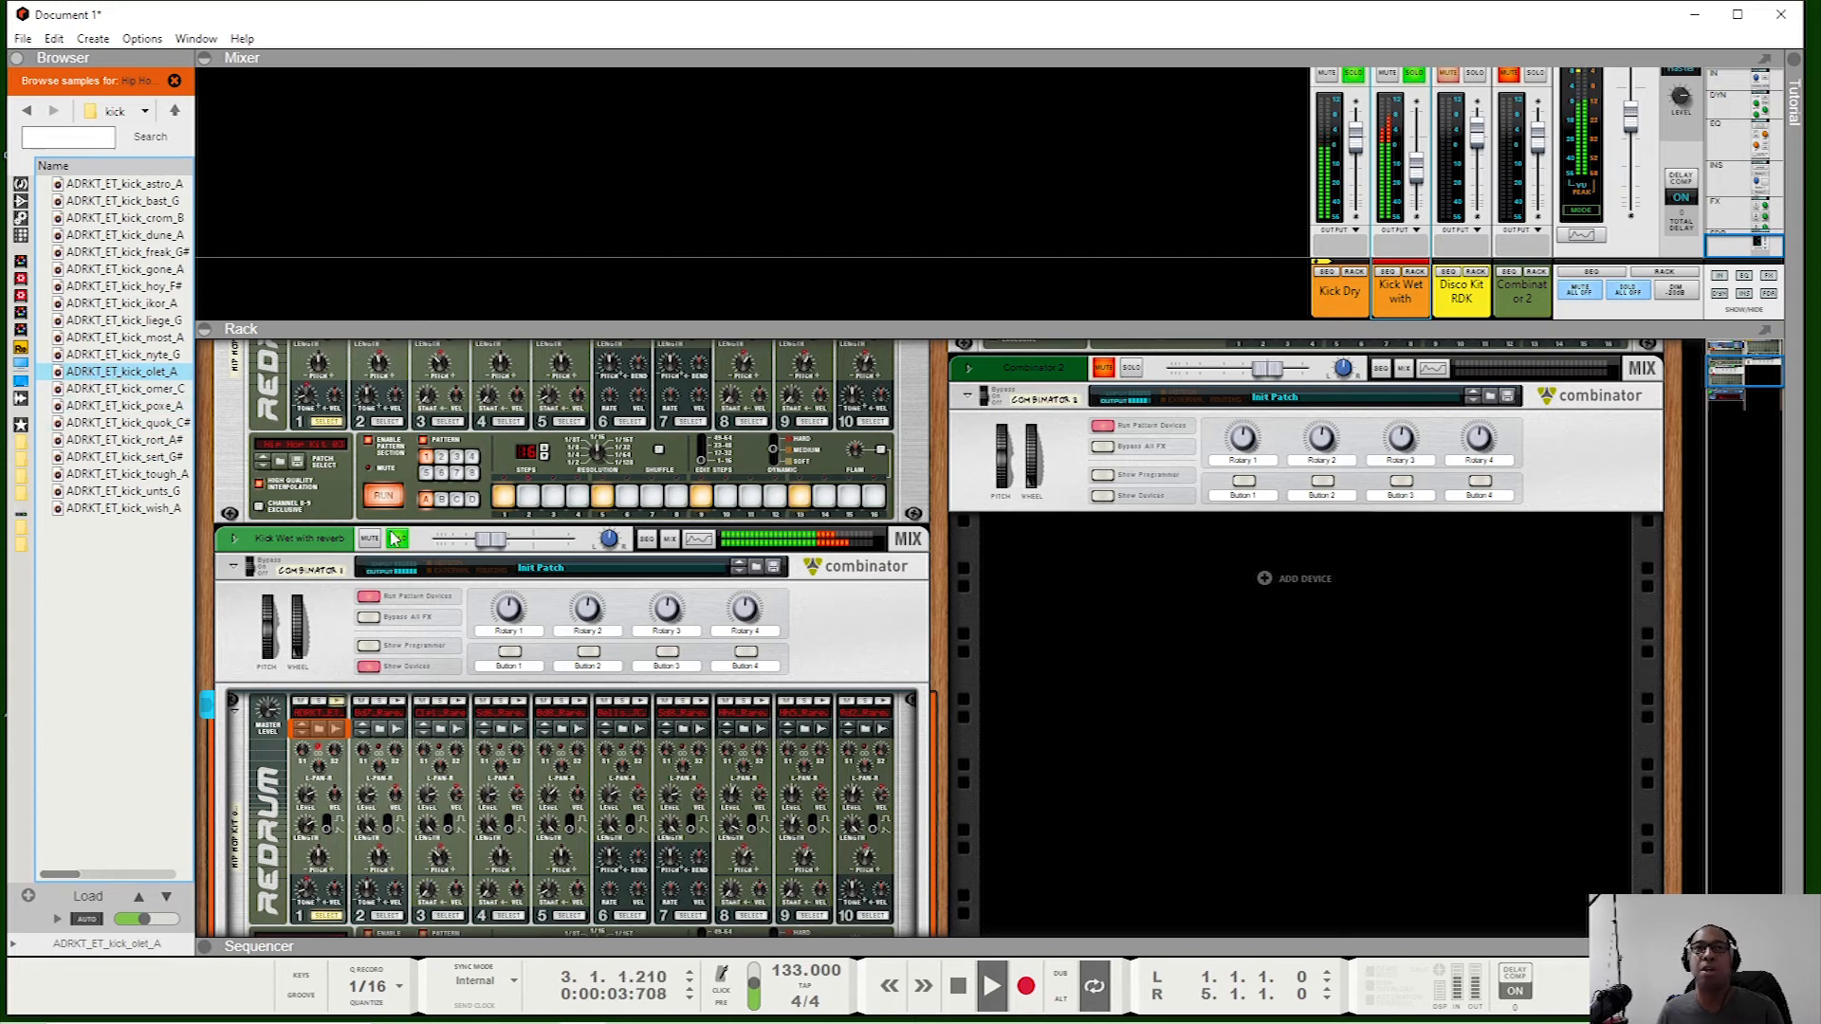
pyautogui.moveTo(1270, 326); pyautogui.dragTo(1270, 607)
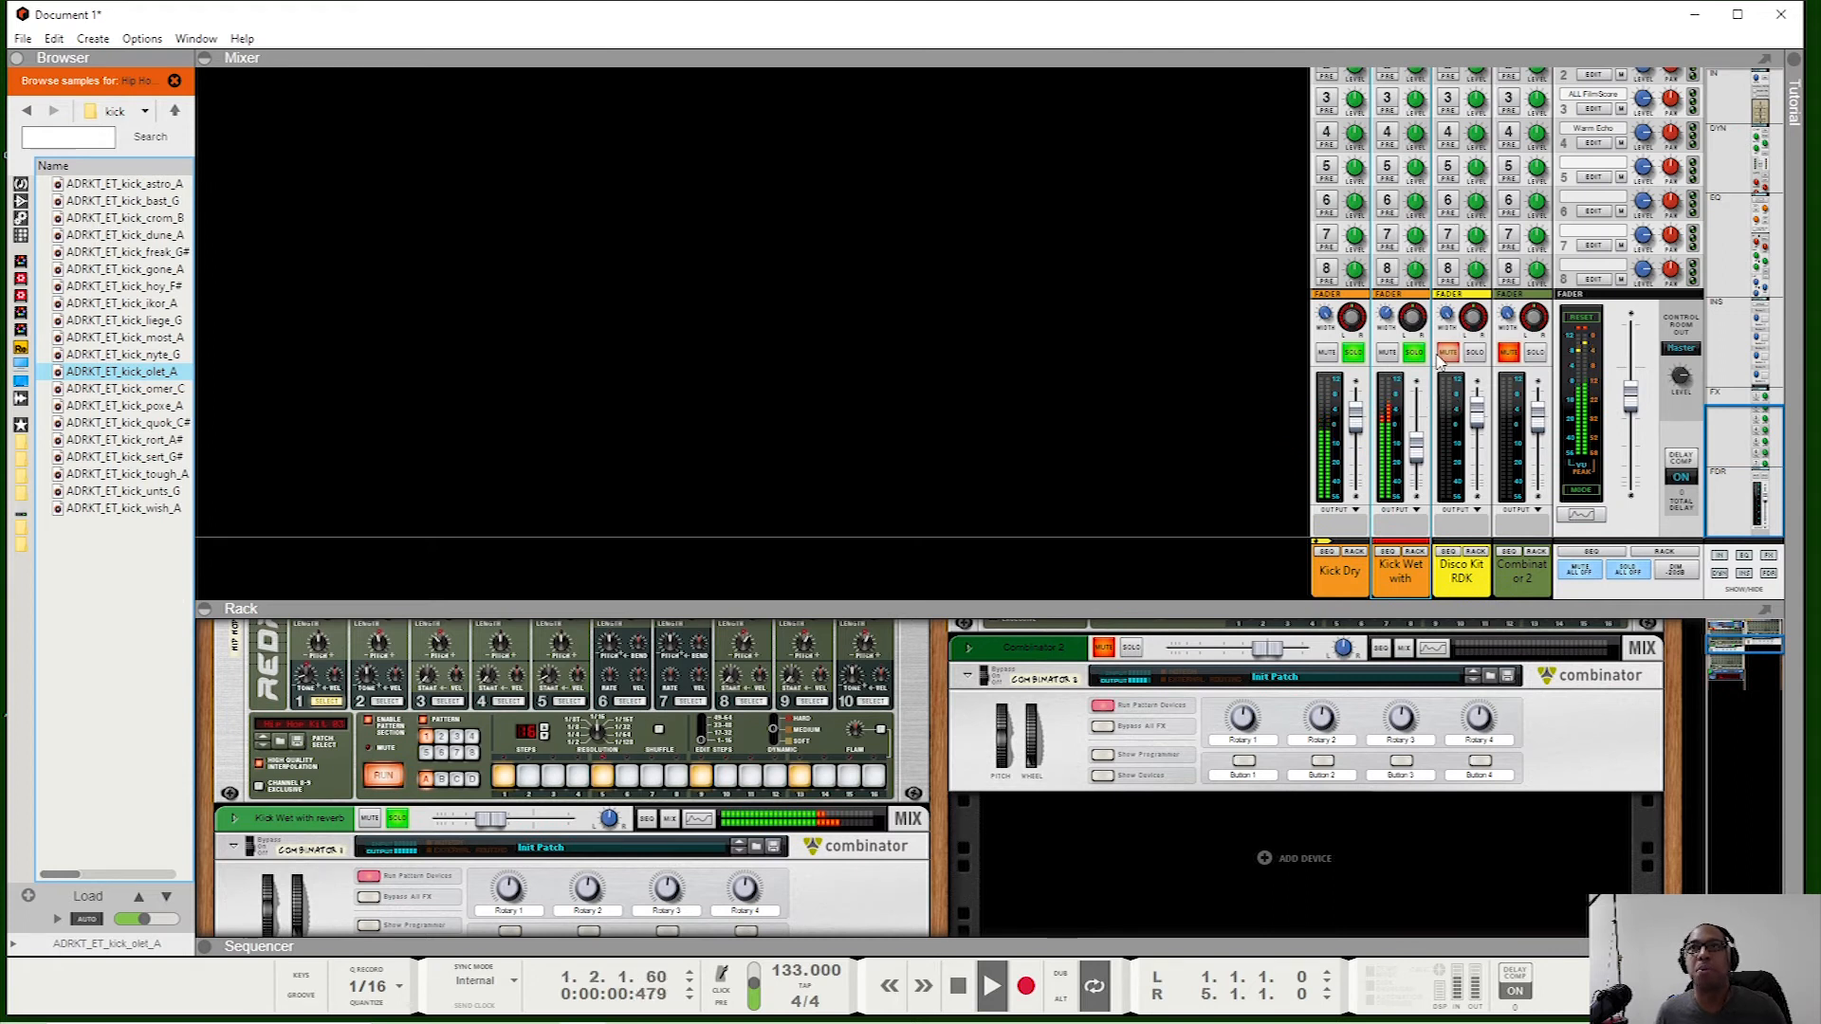
pyautogui.moveTo(1414, 454)
pyautogui.moveTo(1415, 455); pyautogui.dragTo(1416, 461)
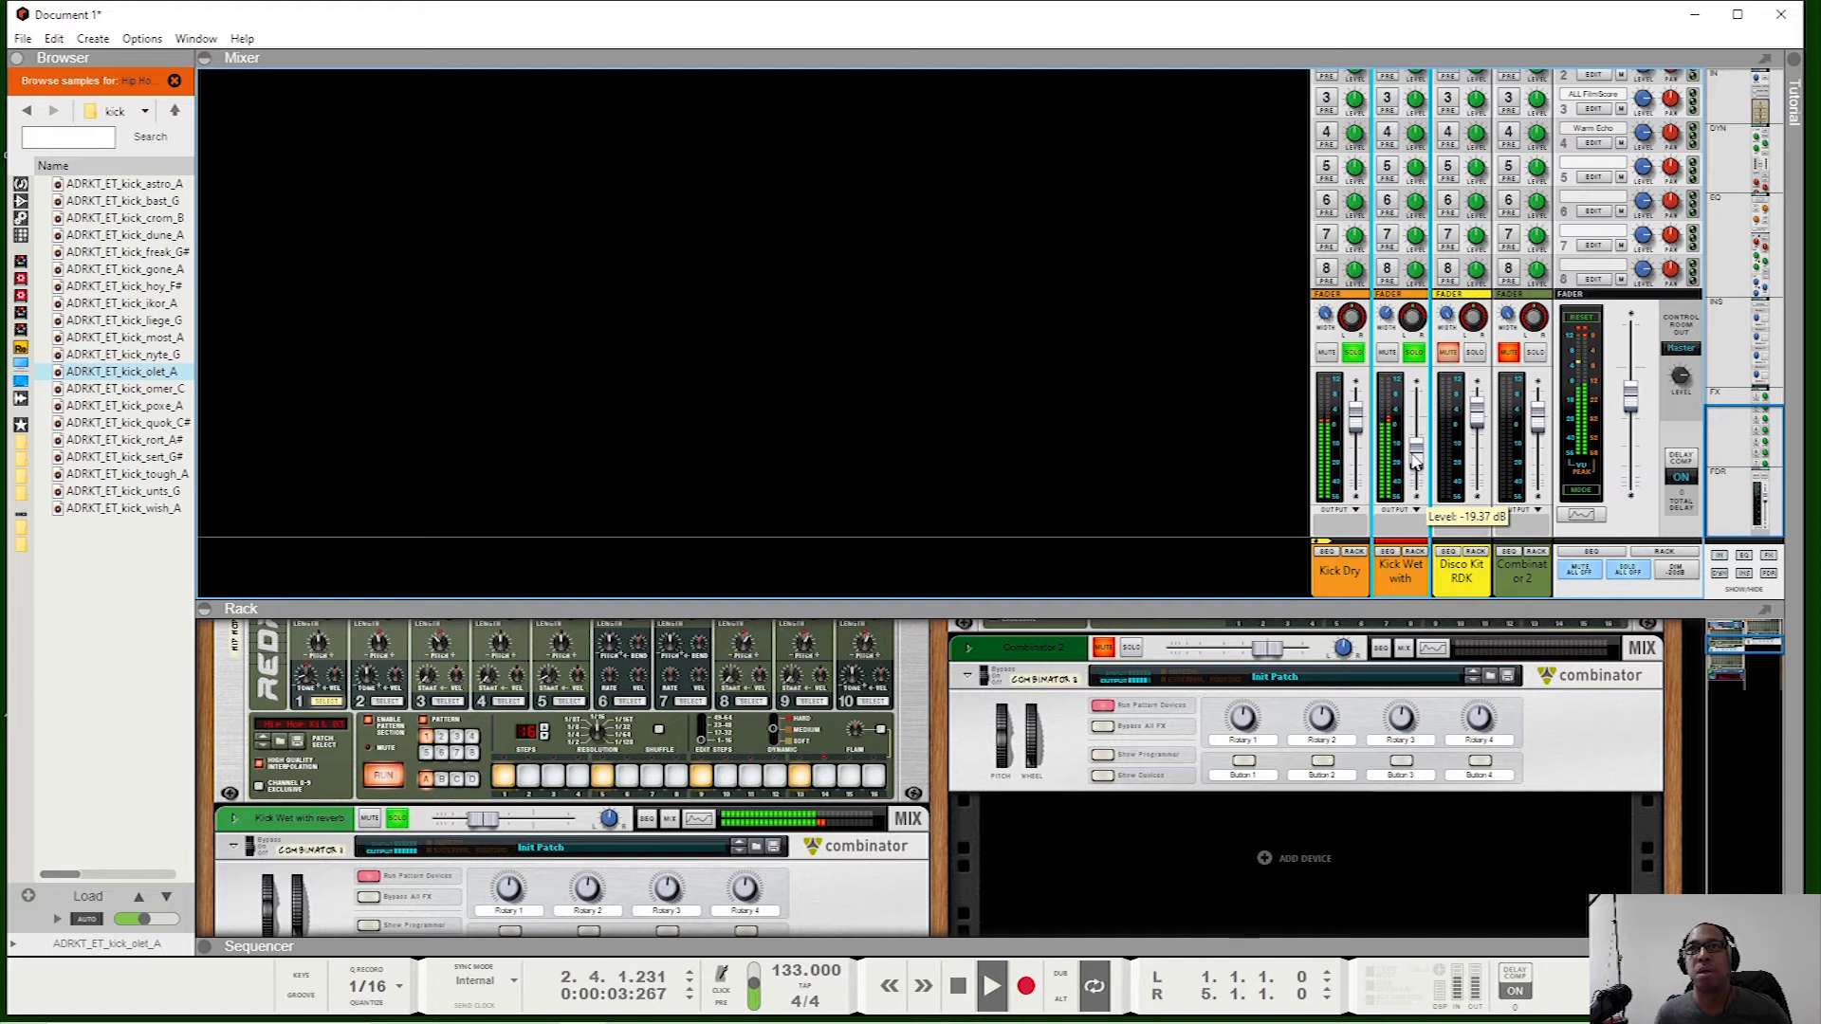
pyautogui.moveTo(1416, 460); pyautogui.dragTo(1416, 456)
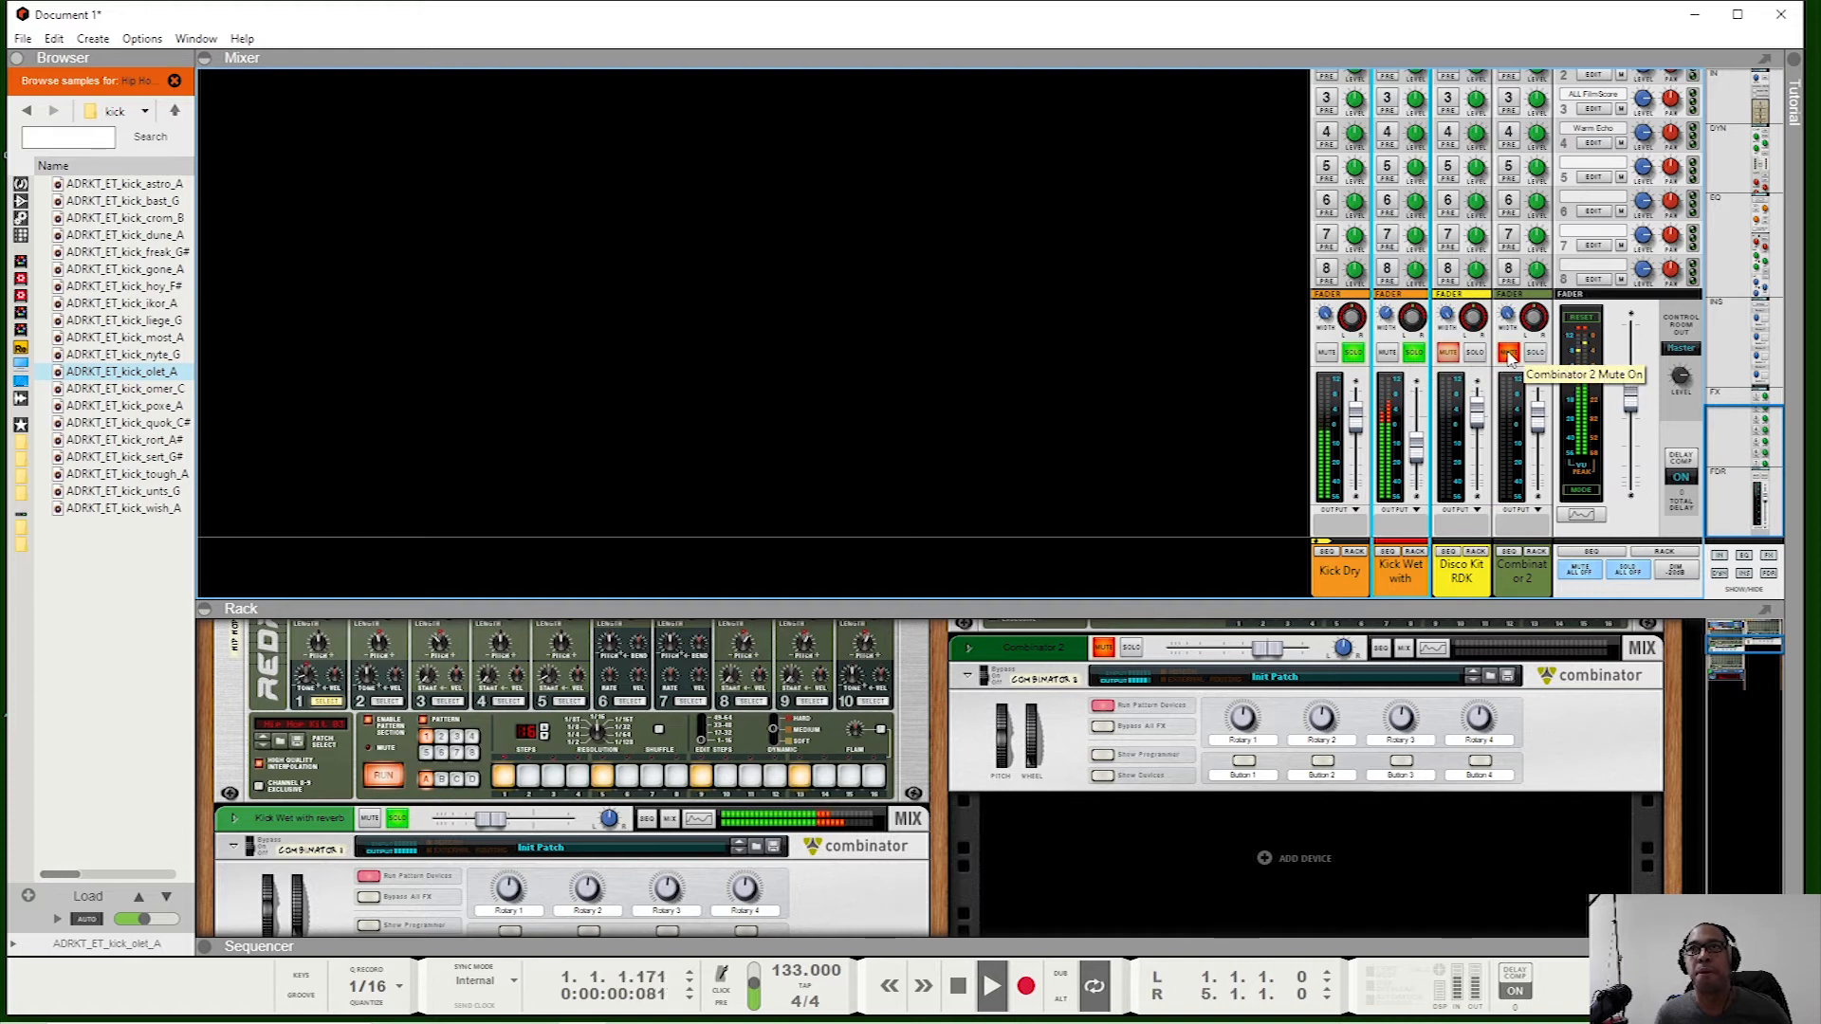
# Step: Briefly solo the Disco Kit RDK channel alongside both kicks and show its Redrum in the rack
pyautogui.click(1448, 352)
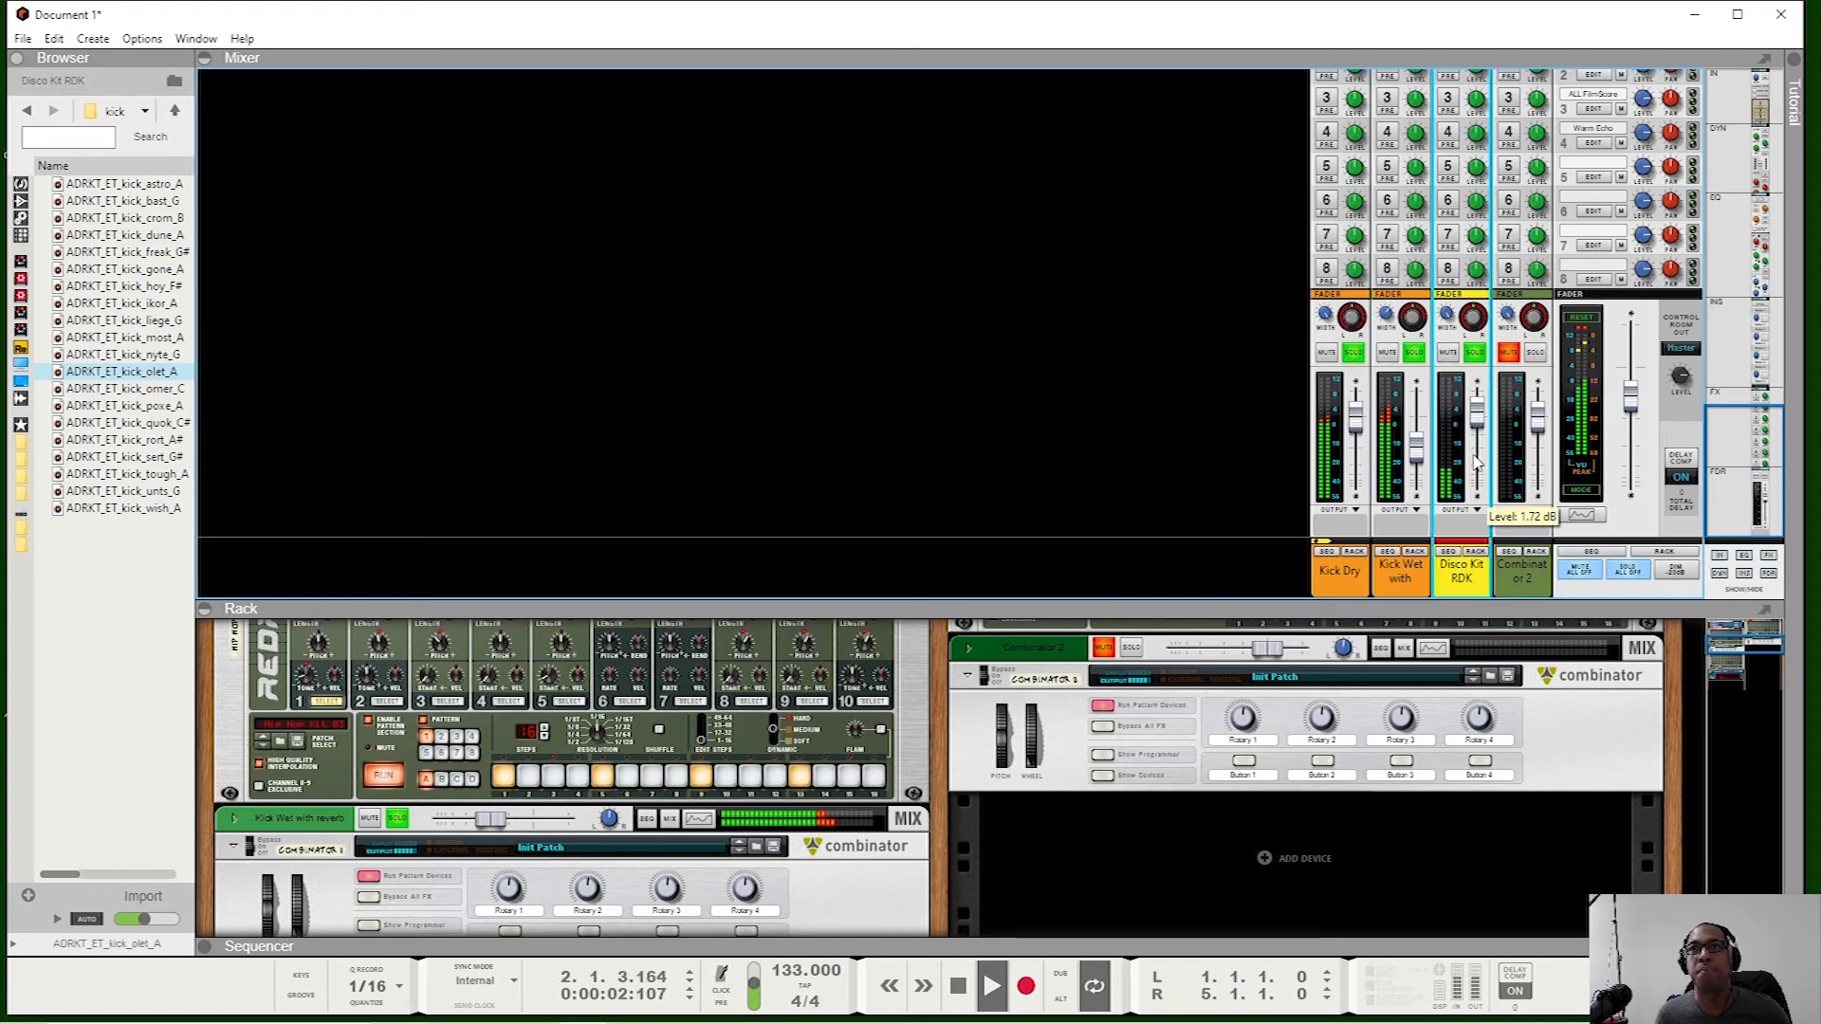
pyautogui.click(1474, 551)
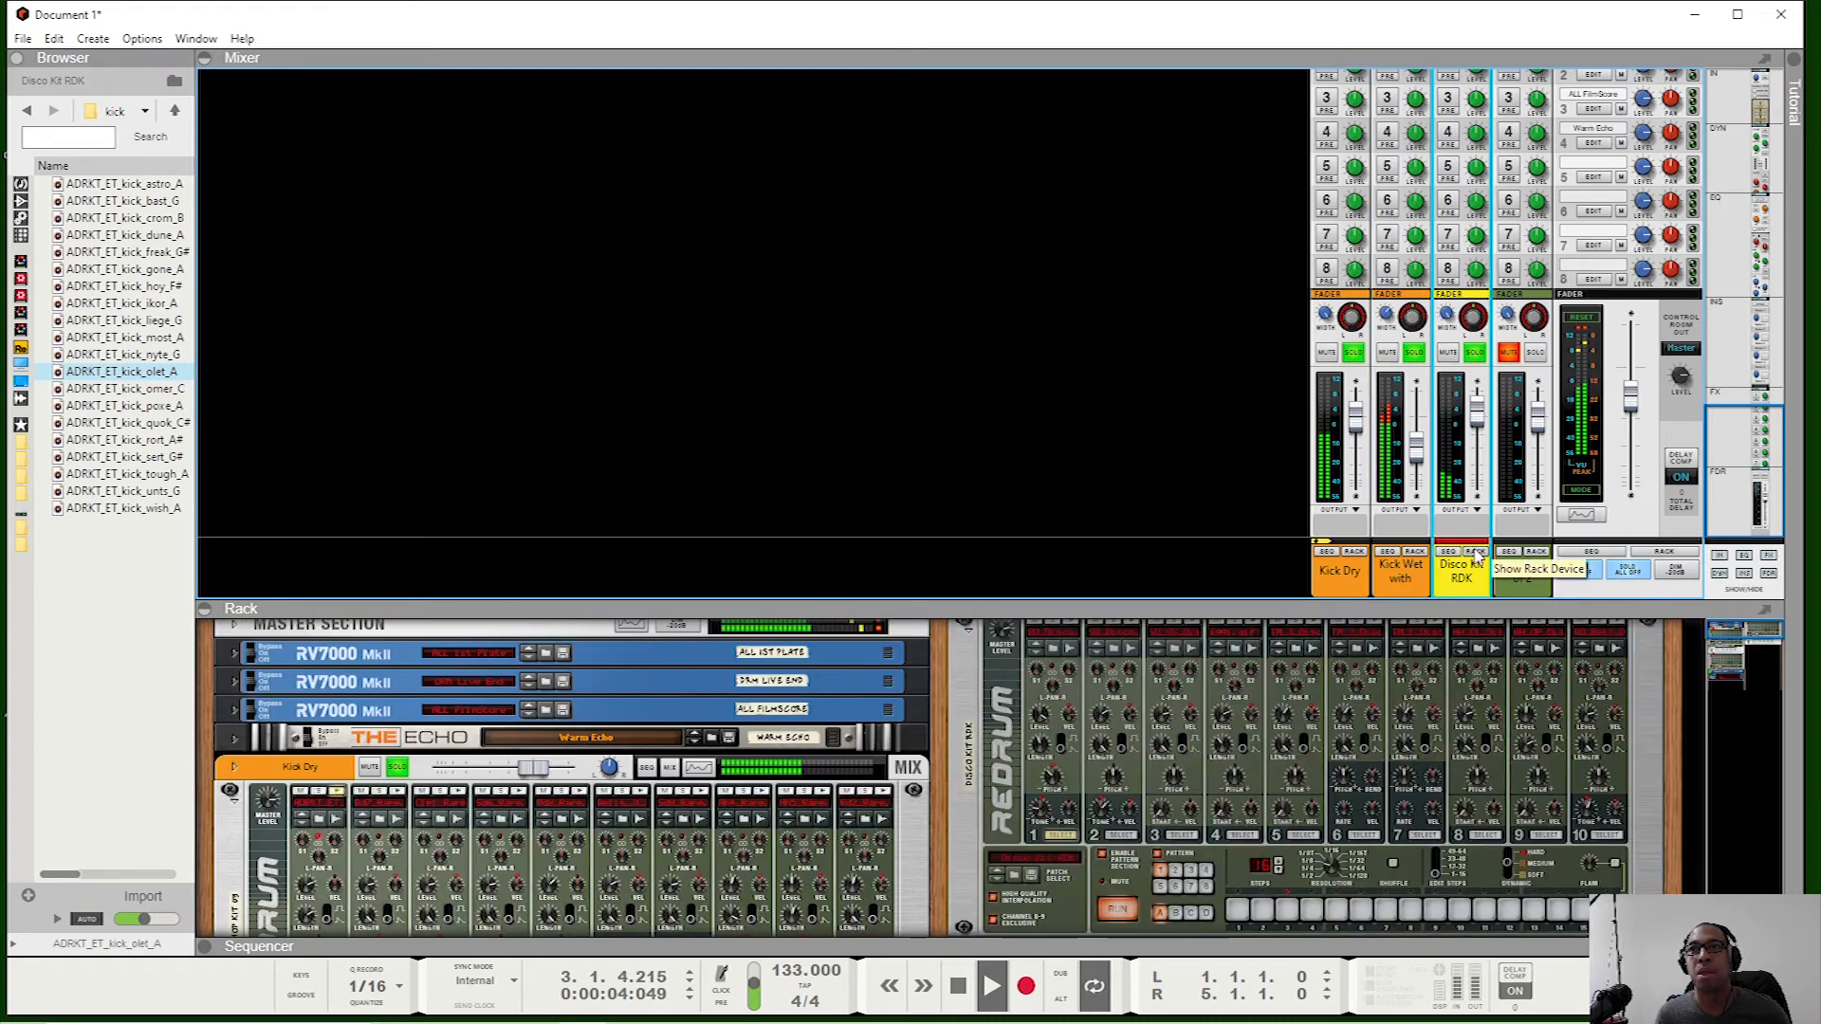
pyautogui.click(1476, 354)
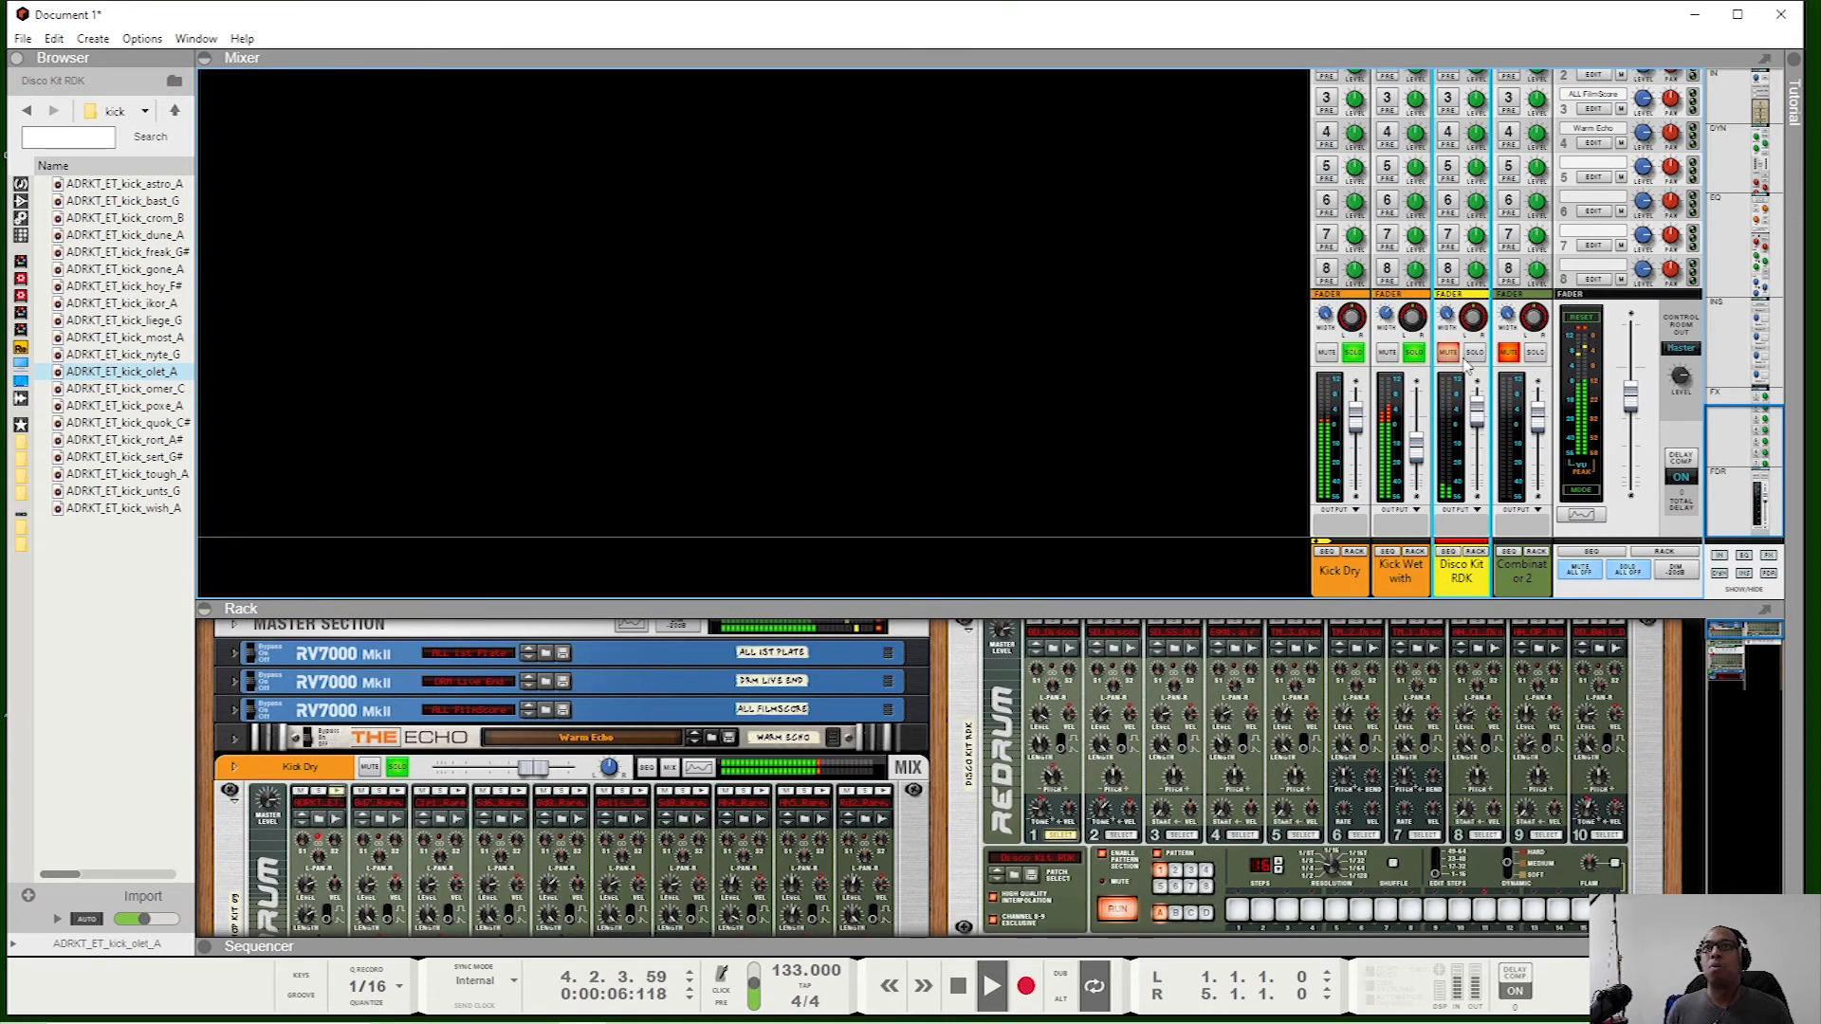
# Step: Clear the solos on the Kick Dry and Kick Wet with reverb channels, mute both, and stop playback
pyautogui.click(1410, 357)
pyautogui.click(1353, 353)
pyautogui.click(1326, 353)
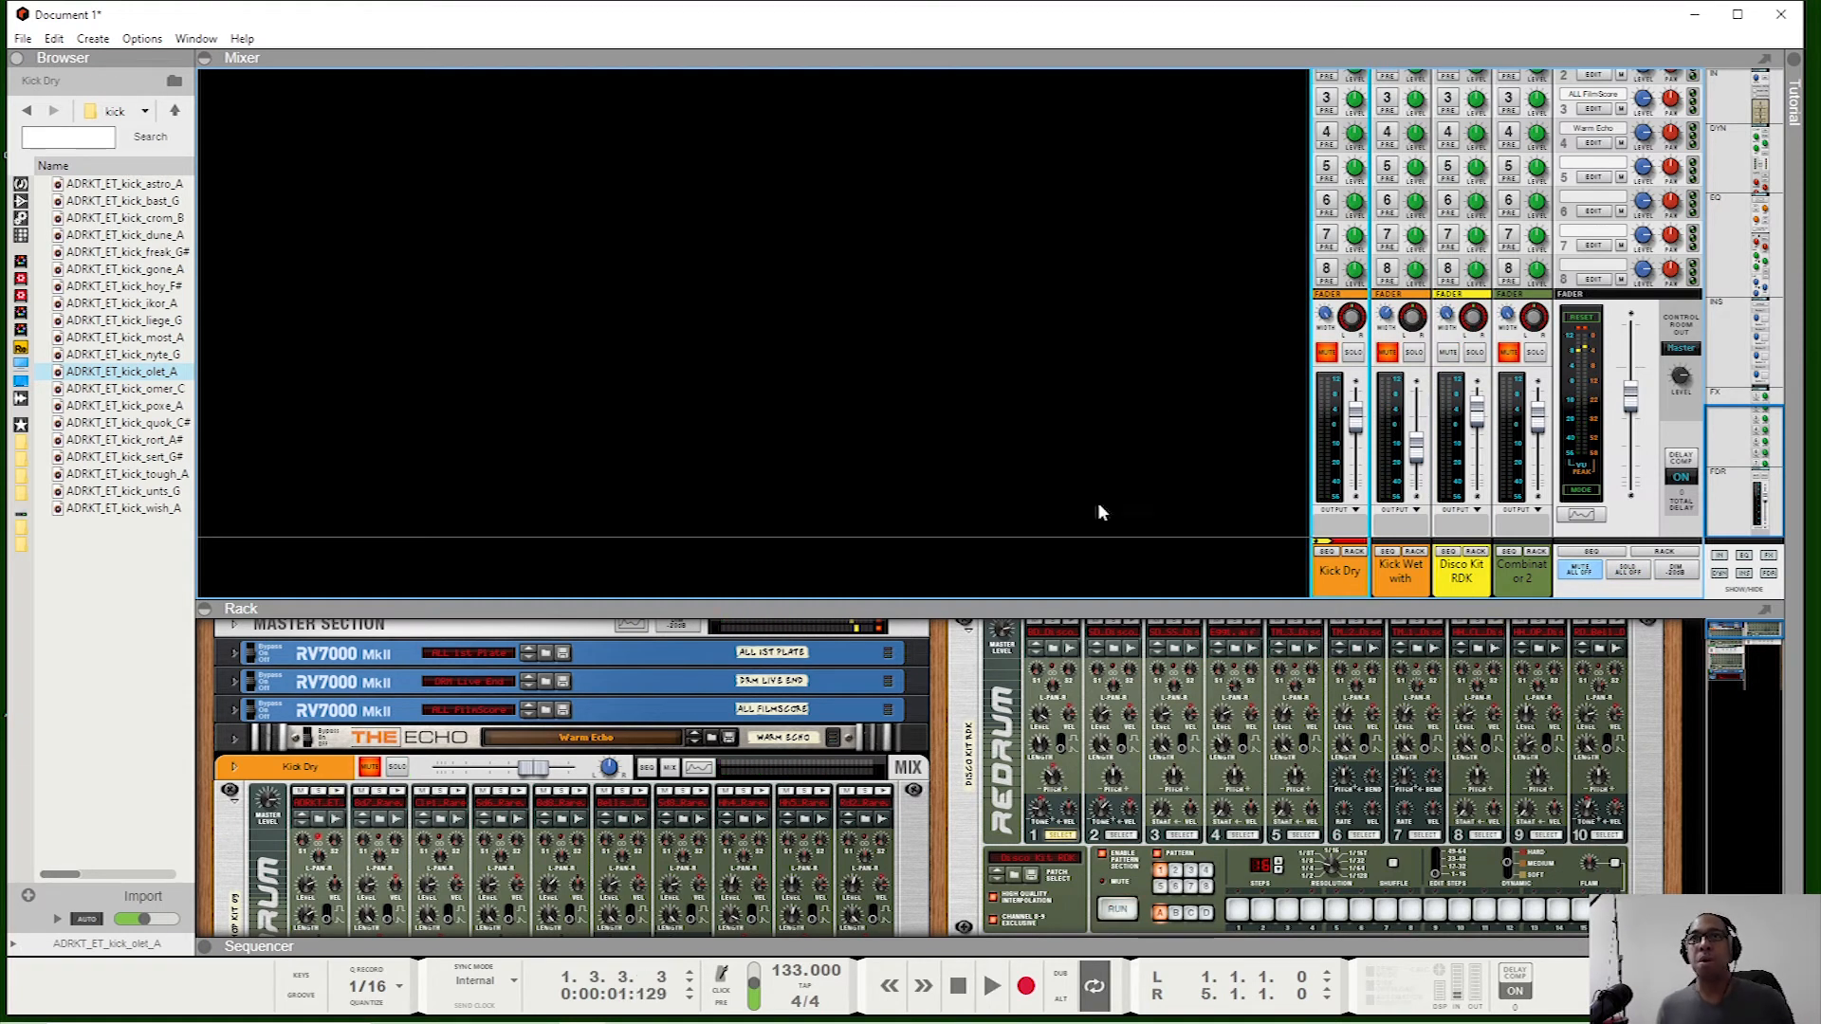
# Step: Enlarge the rack area and show the effects devices in a widened browser
pyautogui.moveTo(1316, 599); pyautogui.dragTo(1316, 353)
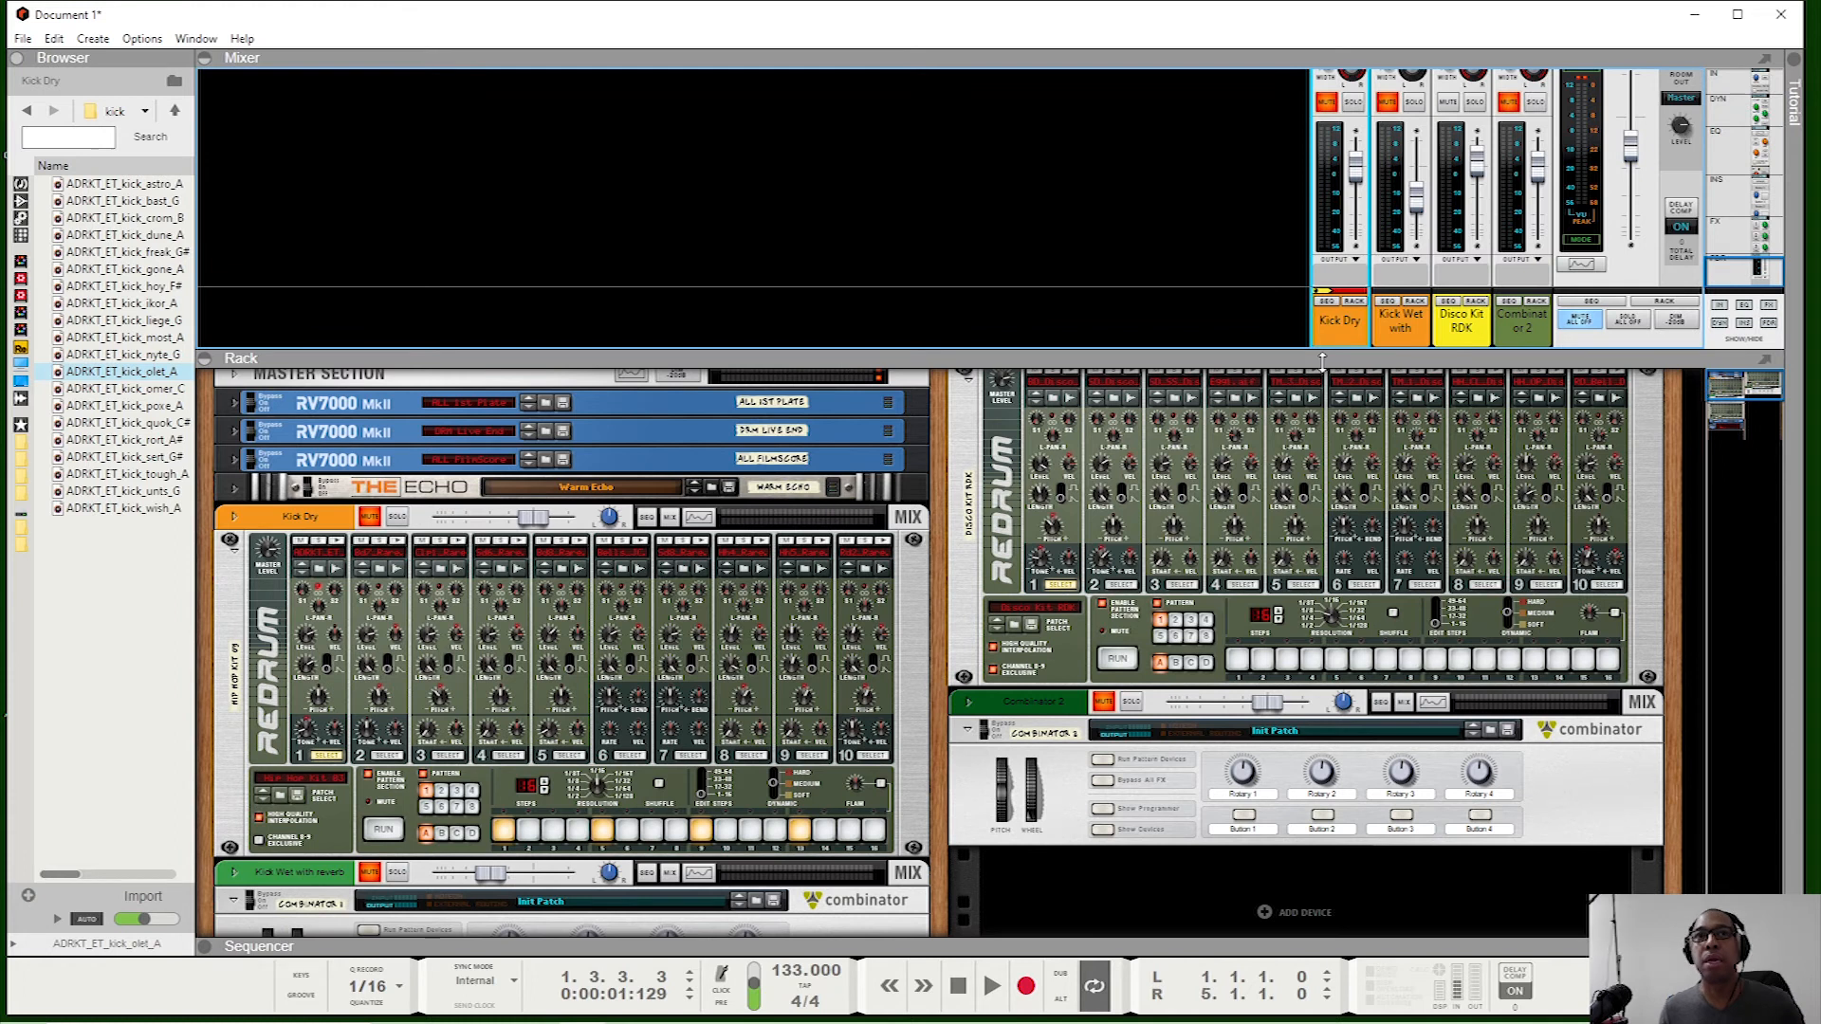
pyautogui.scroll(-1, 695, 666)
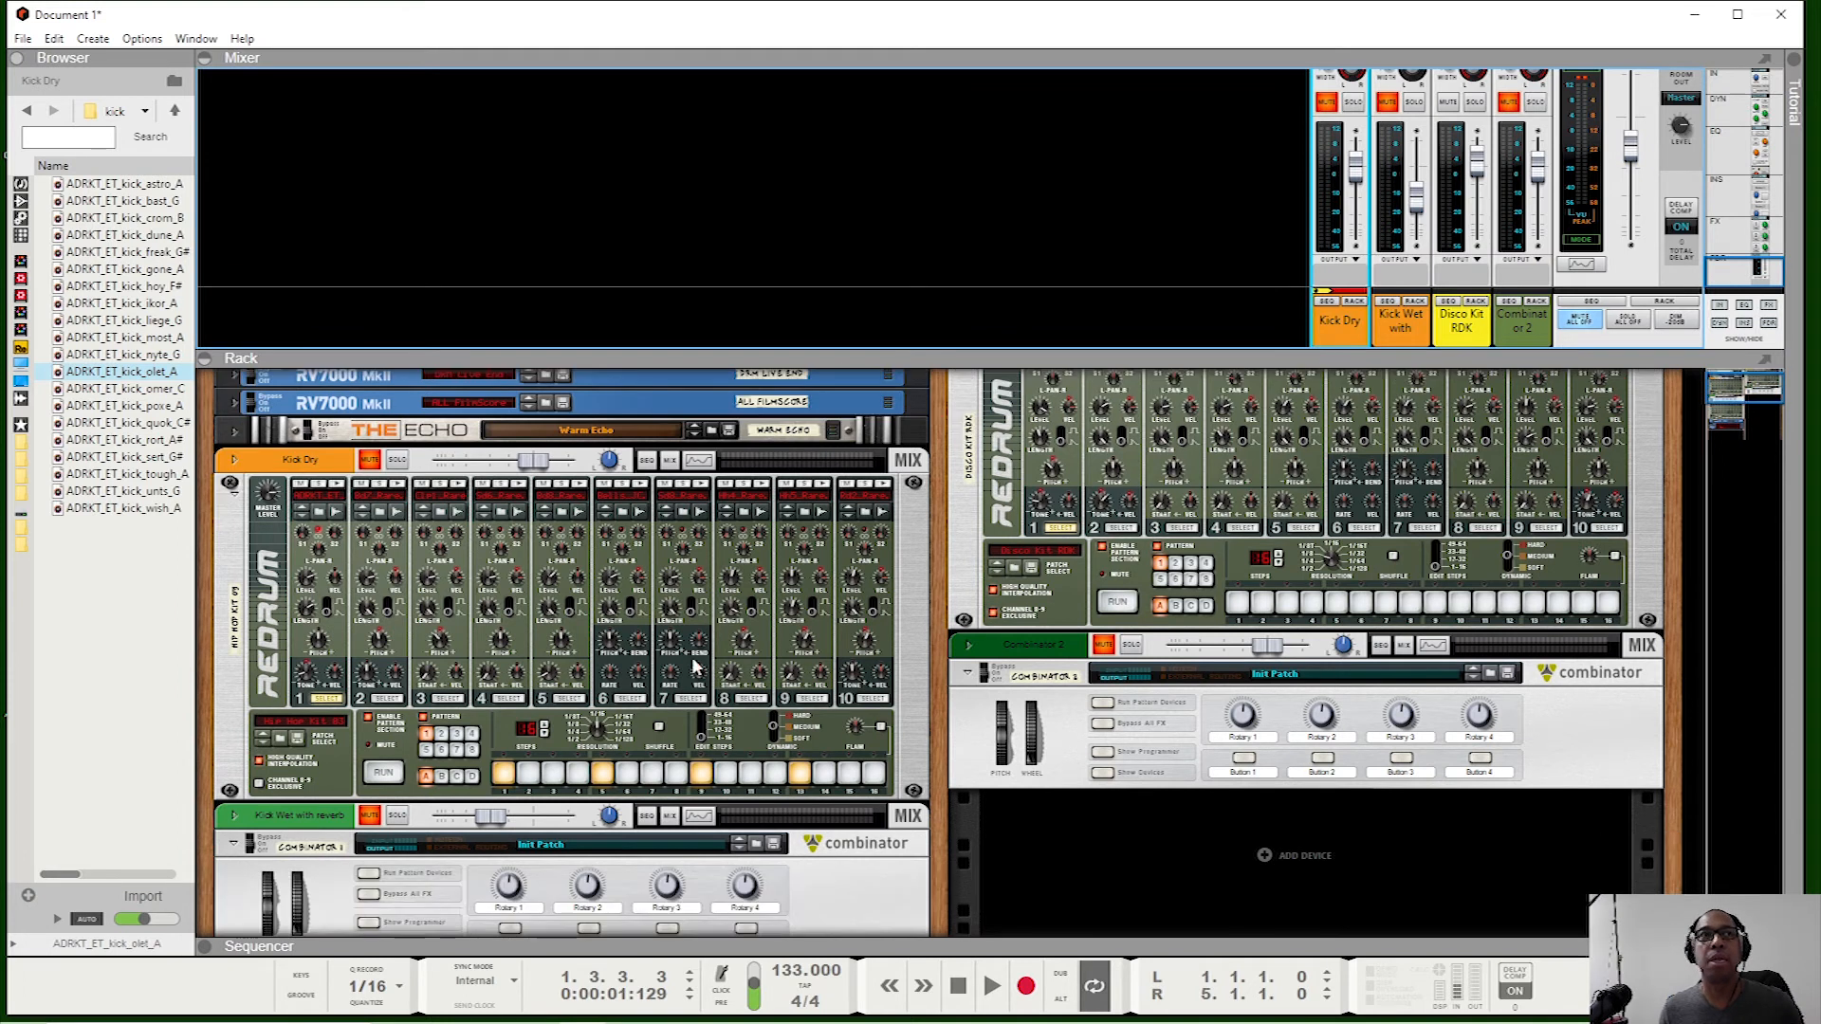
pyautogui.click(20, 201)
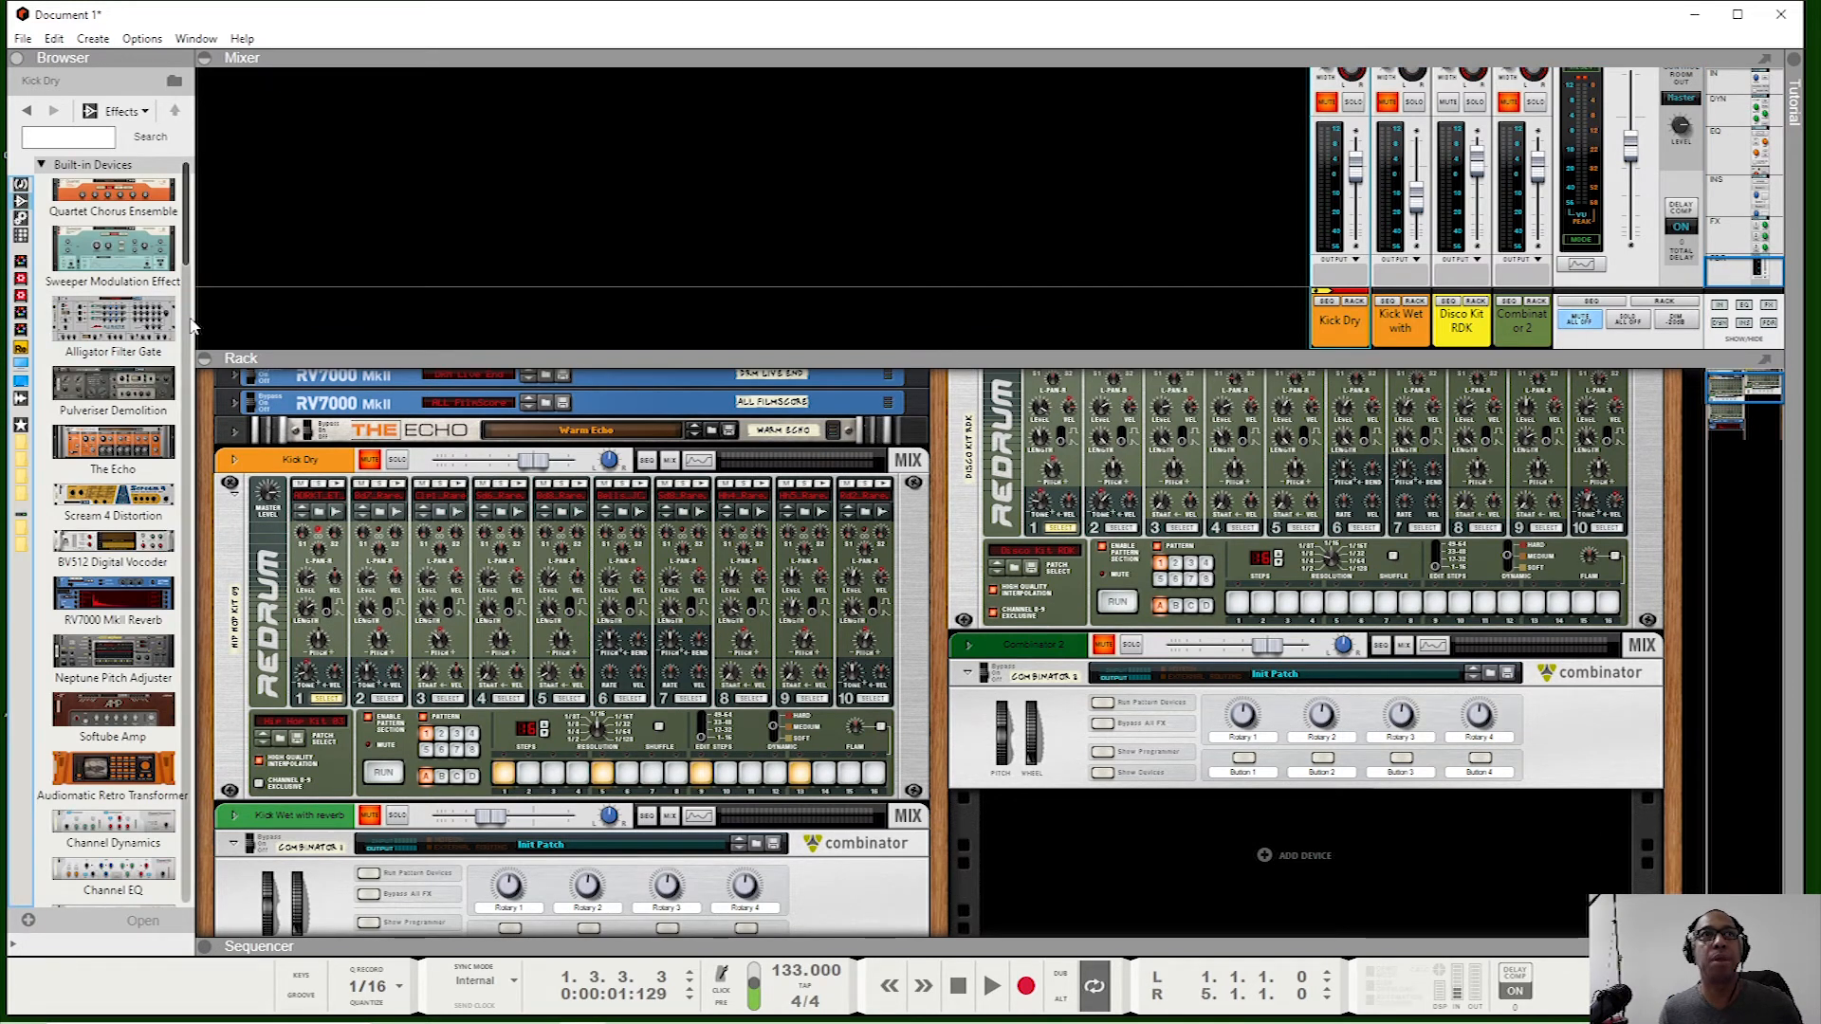
pyautogui.moveTo(189, 325); pyautogui.dragTo(372, 327)
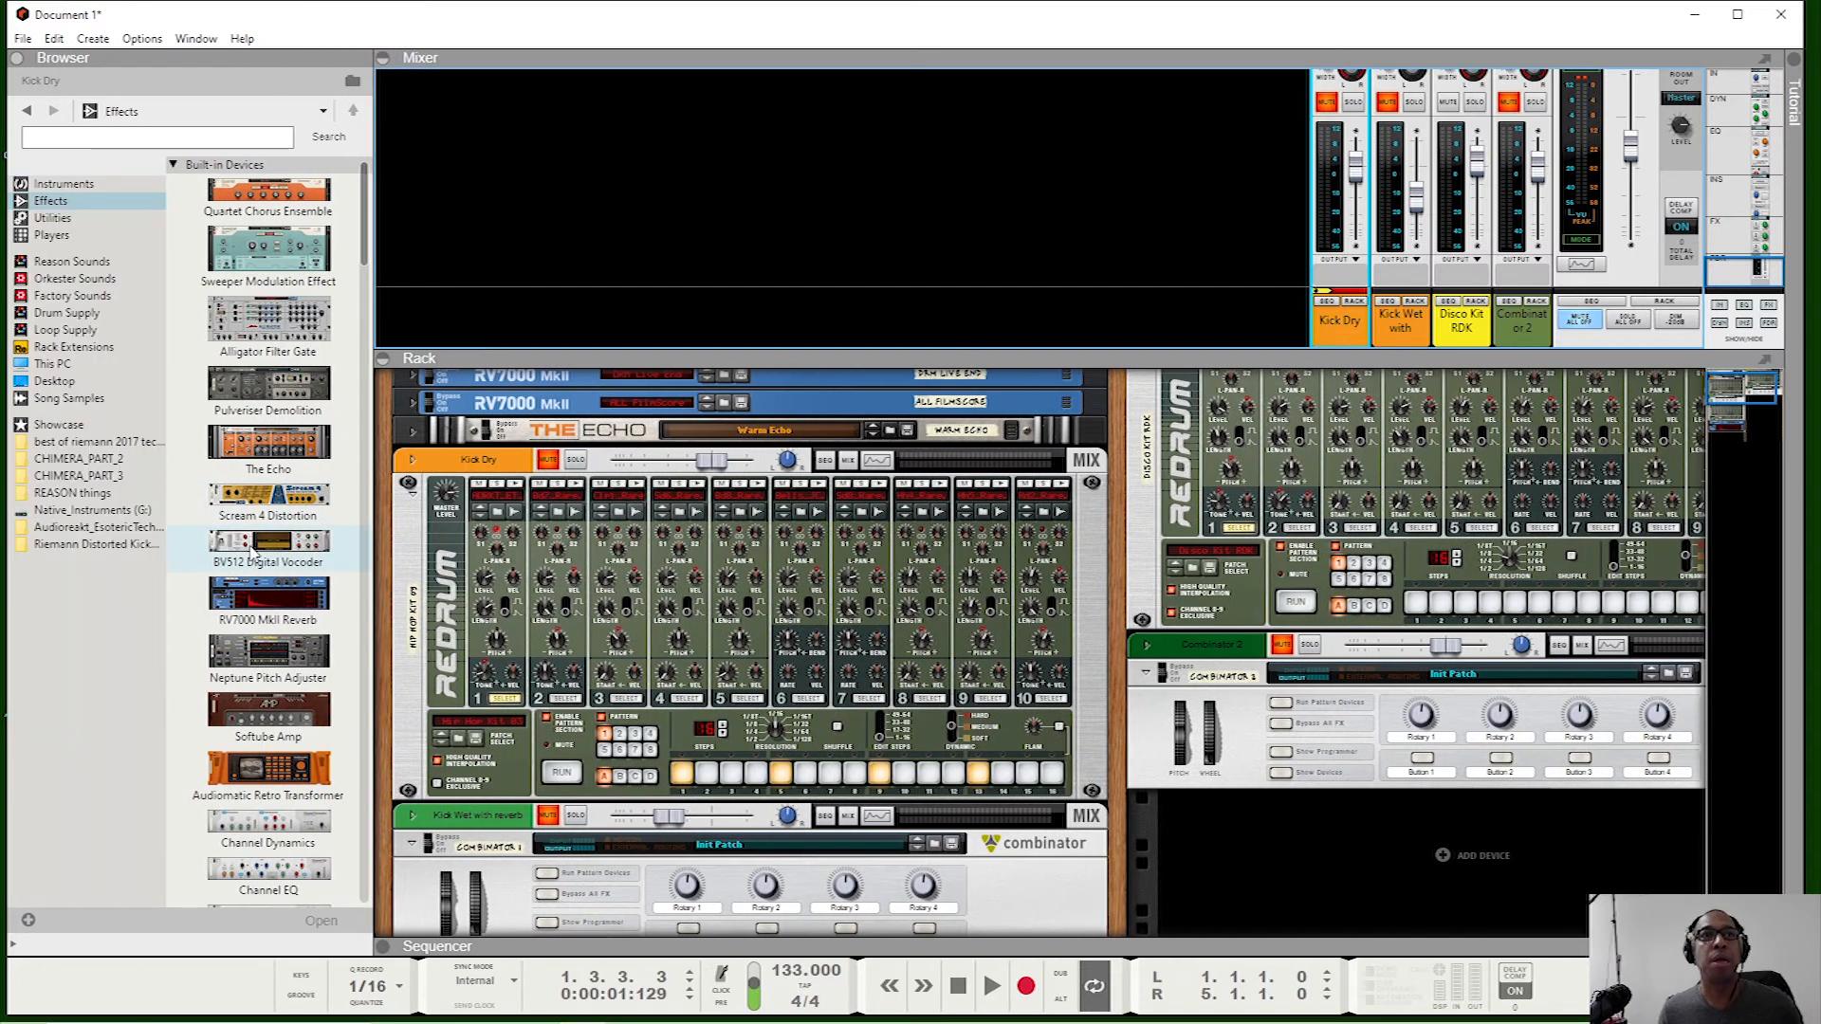
# Step: Add a Synchronous Effect Modulator beneath the RV7000 MkII inside the Kick Wet with reverb Combinator
pyautogui.scroll(-3, 252, 552)
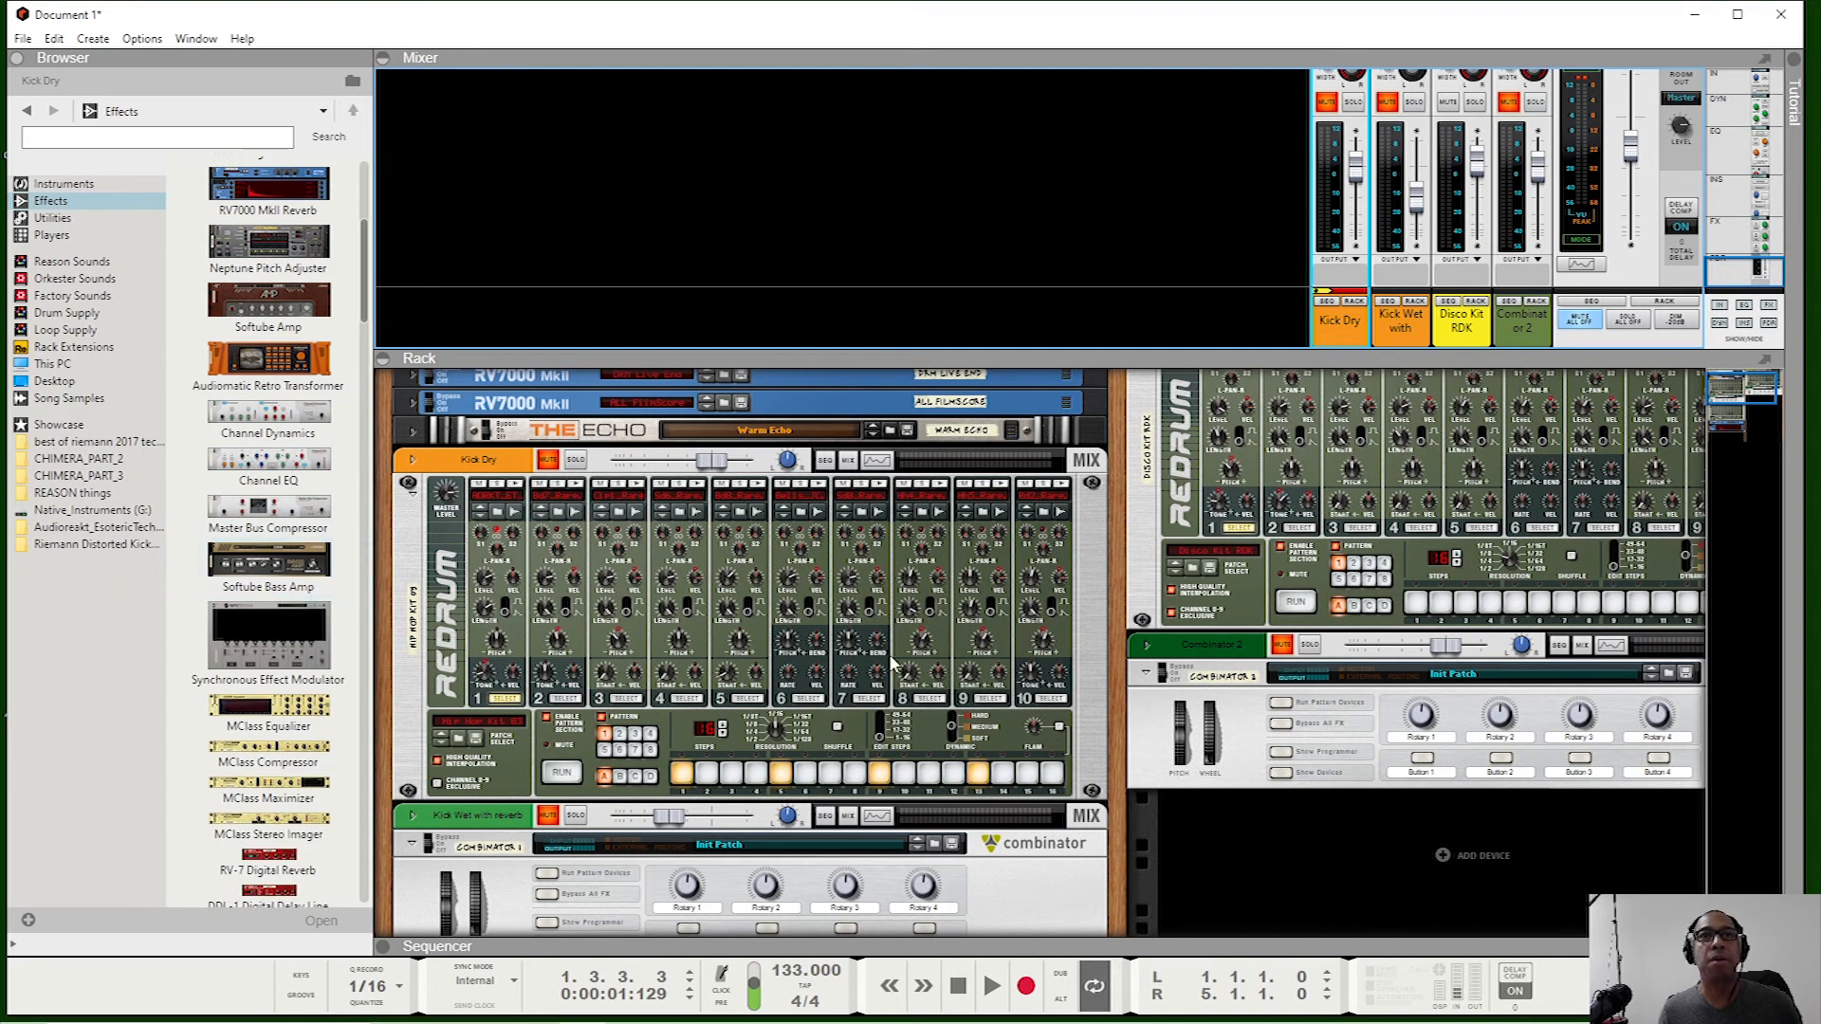
pyautogui.scroll(-3, 892, 664)
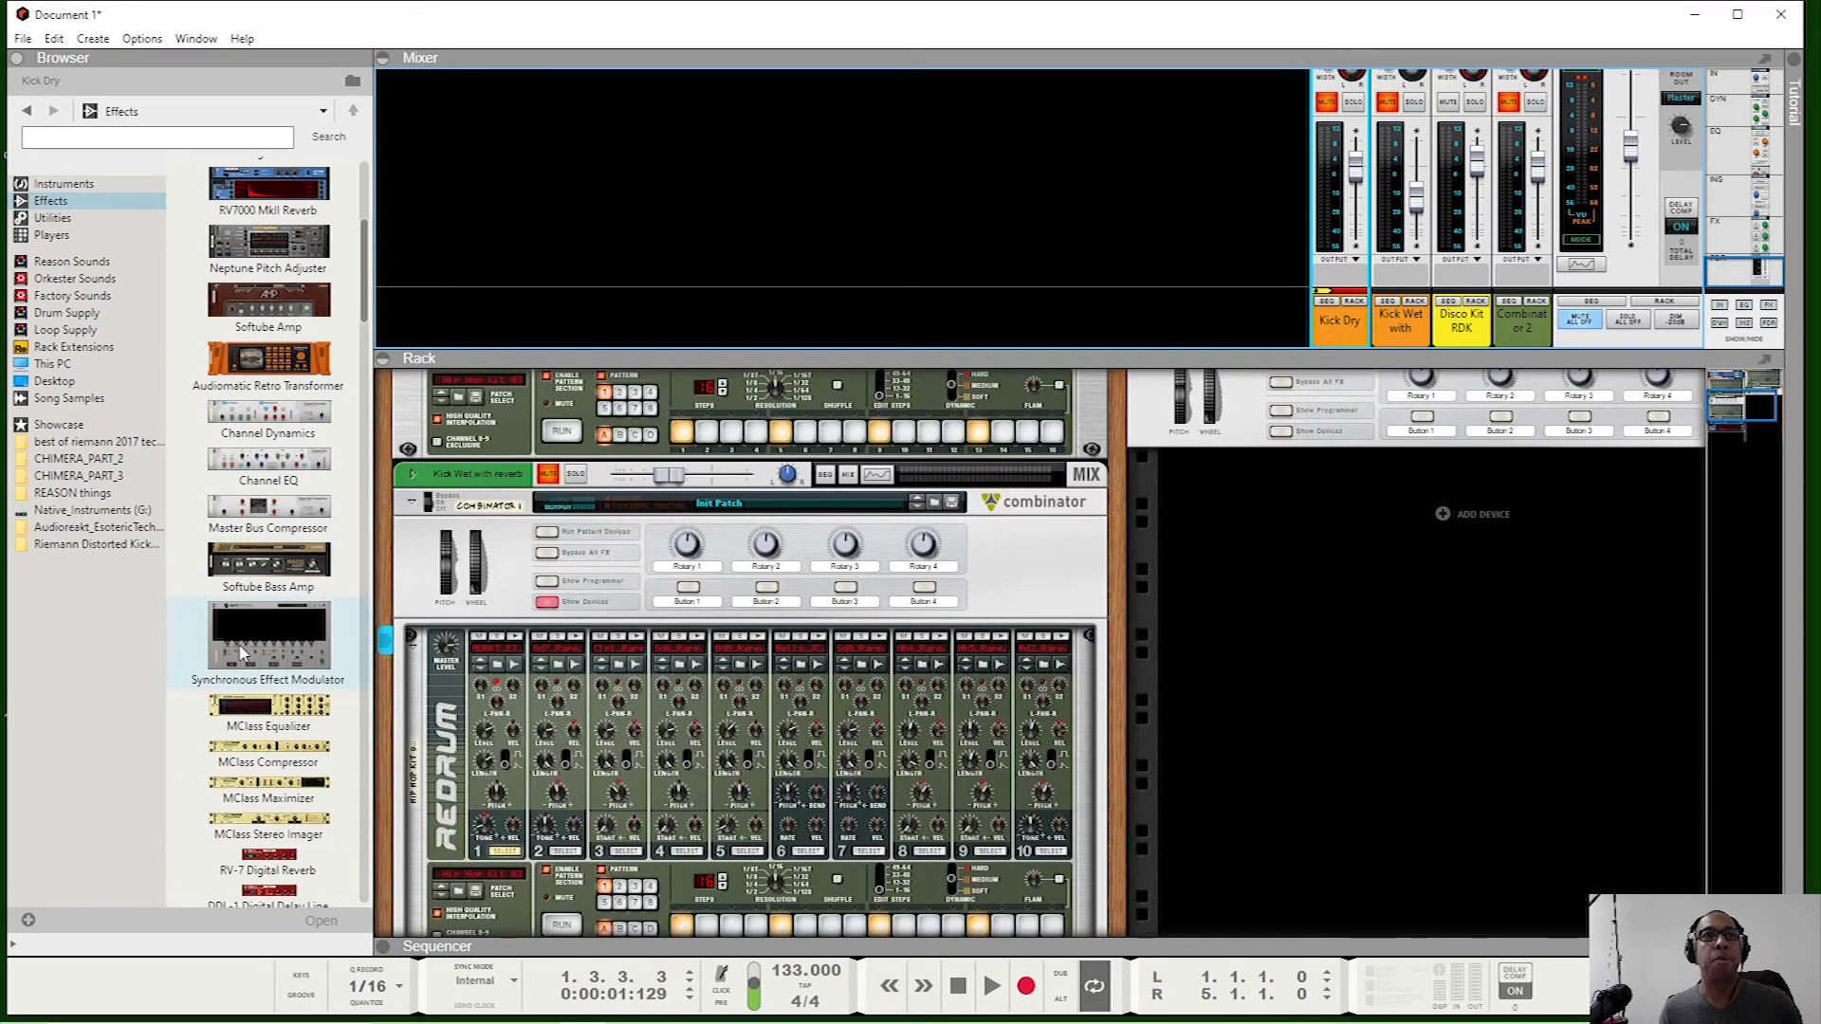
pyautogui.scroll(-4, 677, 605)
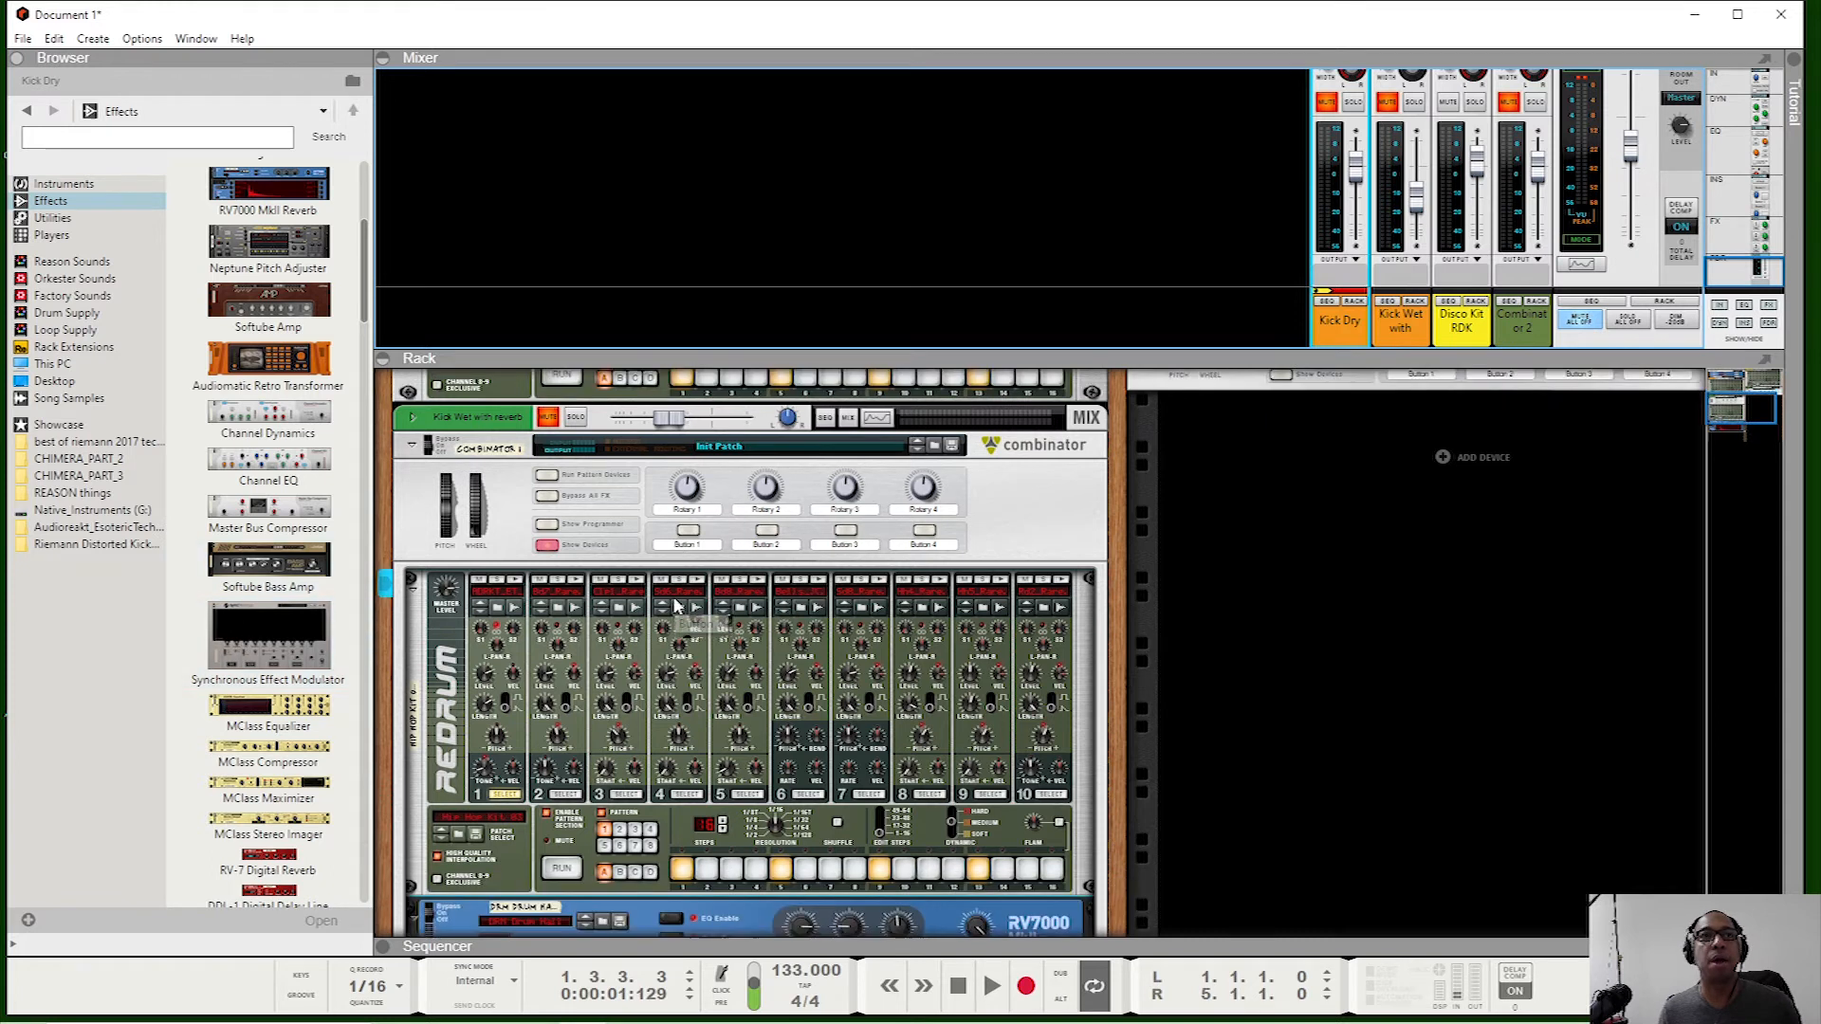
pyautogui.scroll(-1, 677, 605)
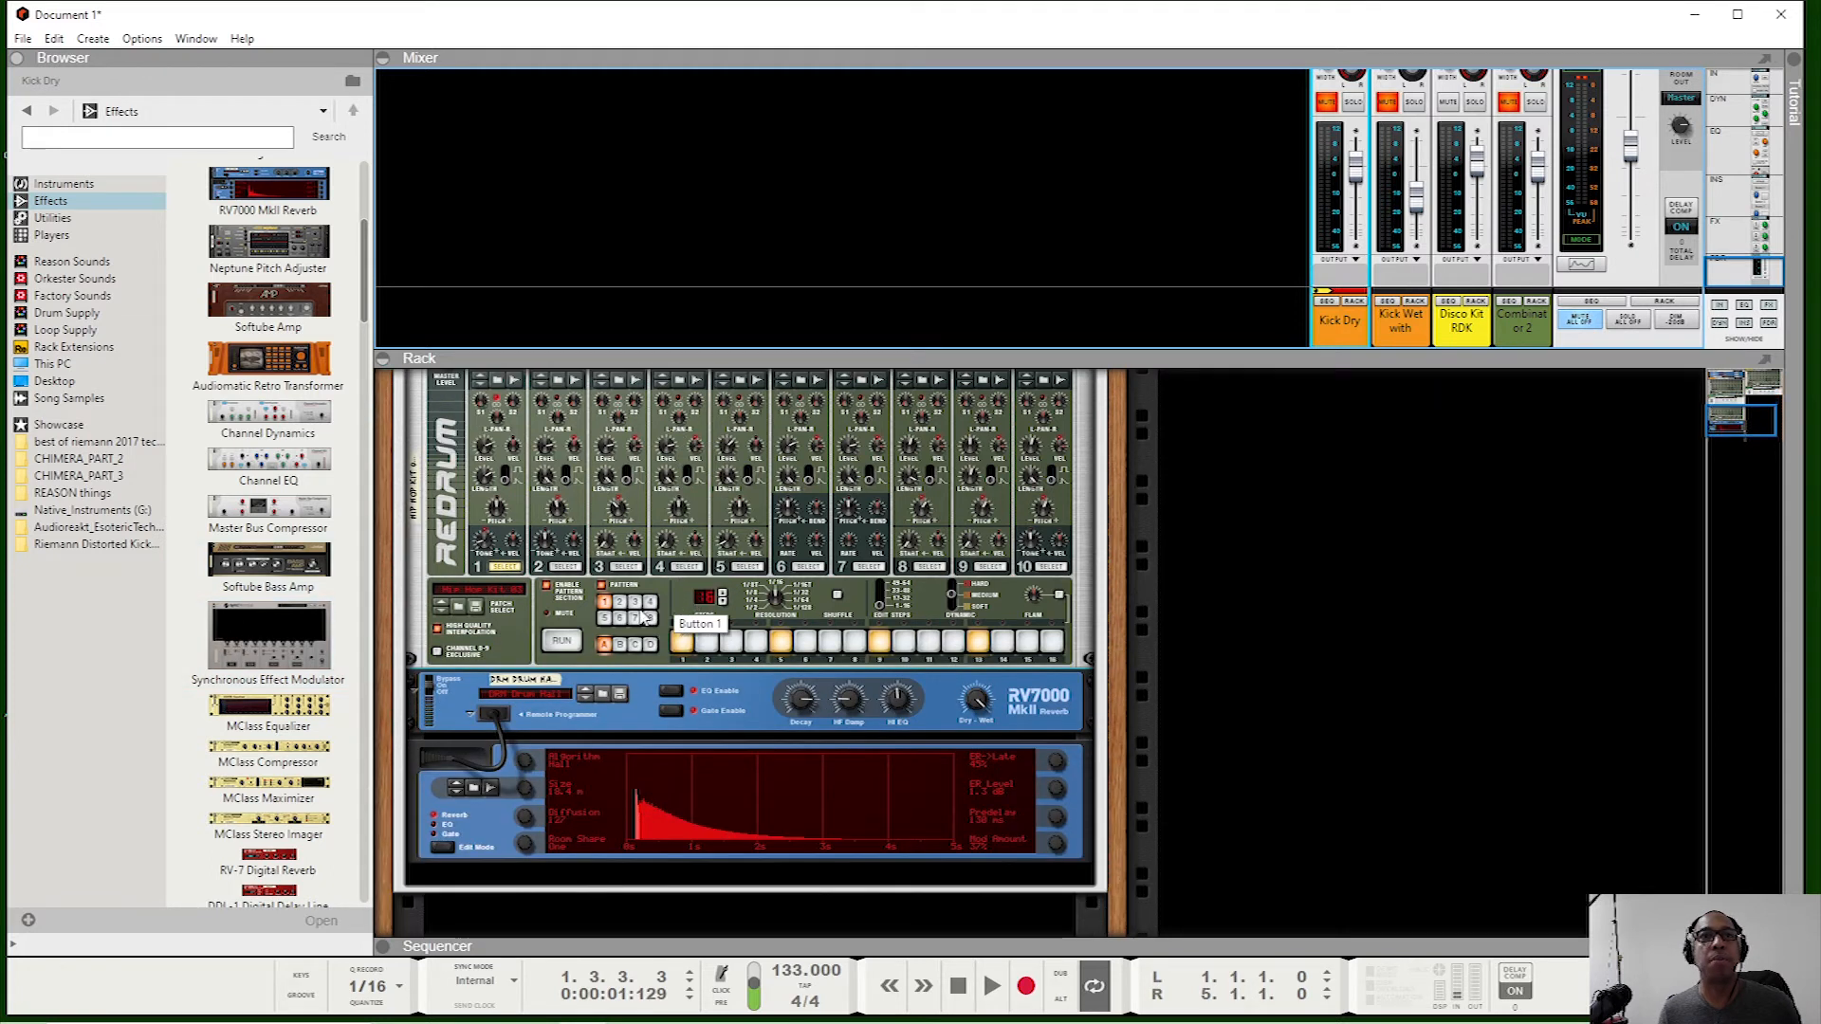
pyautogui.moveTo(226, 645); pyautogui.dragTo(690, 850)
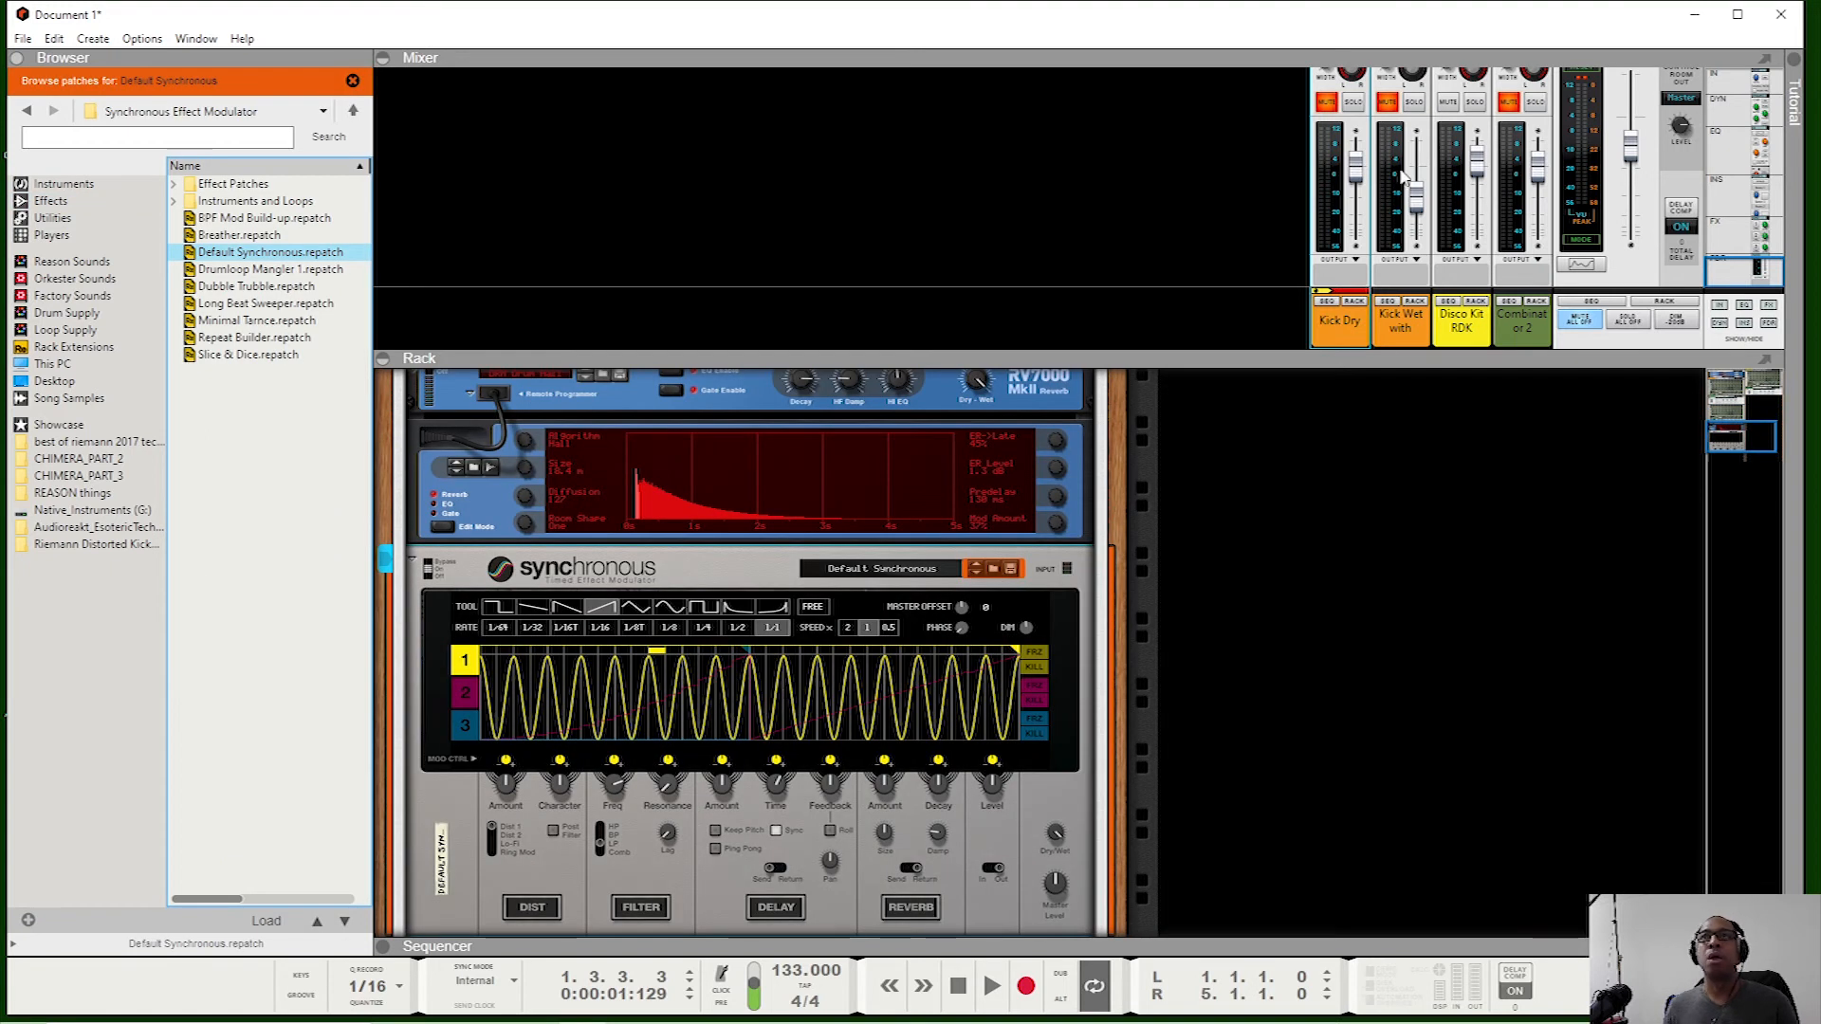
# Step: Start playback and audition the Kick Dry channel, ending with it muted and Kick Wet with reverb unmuted
pyautogui.click(1326, 102)
pyautogui.press('space')
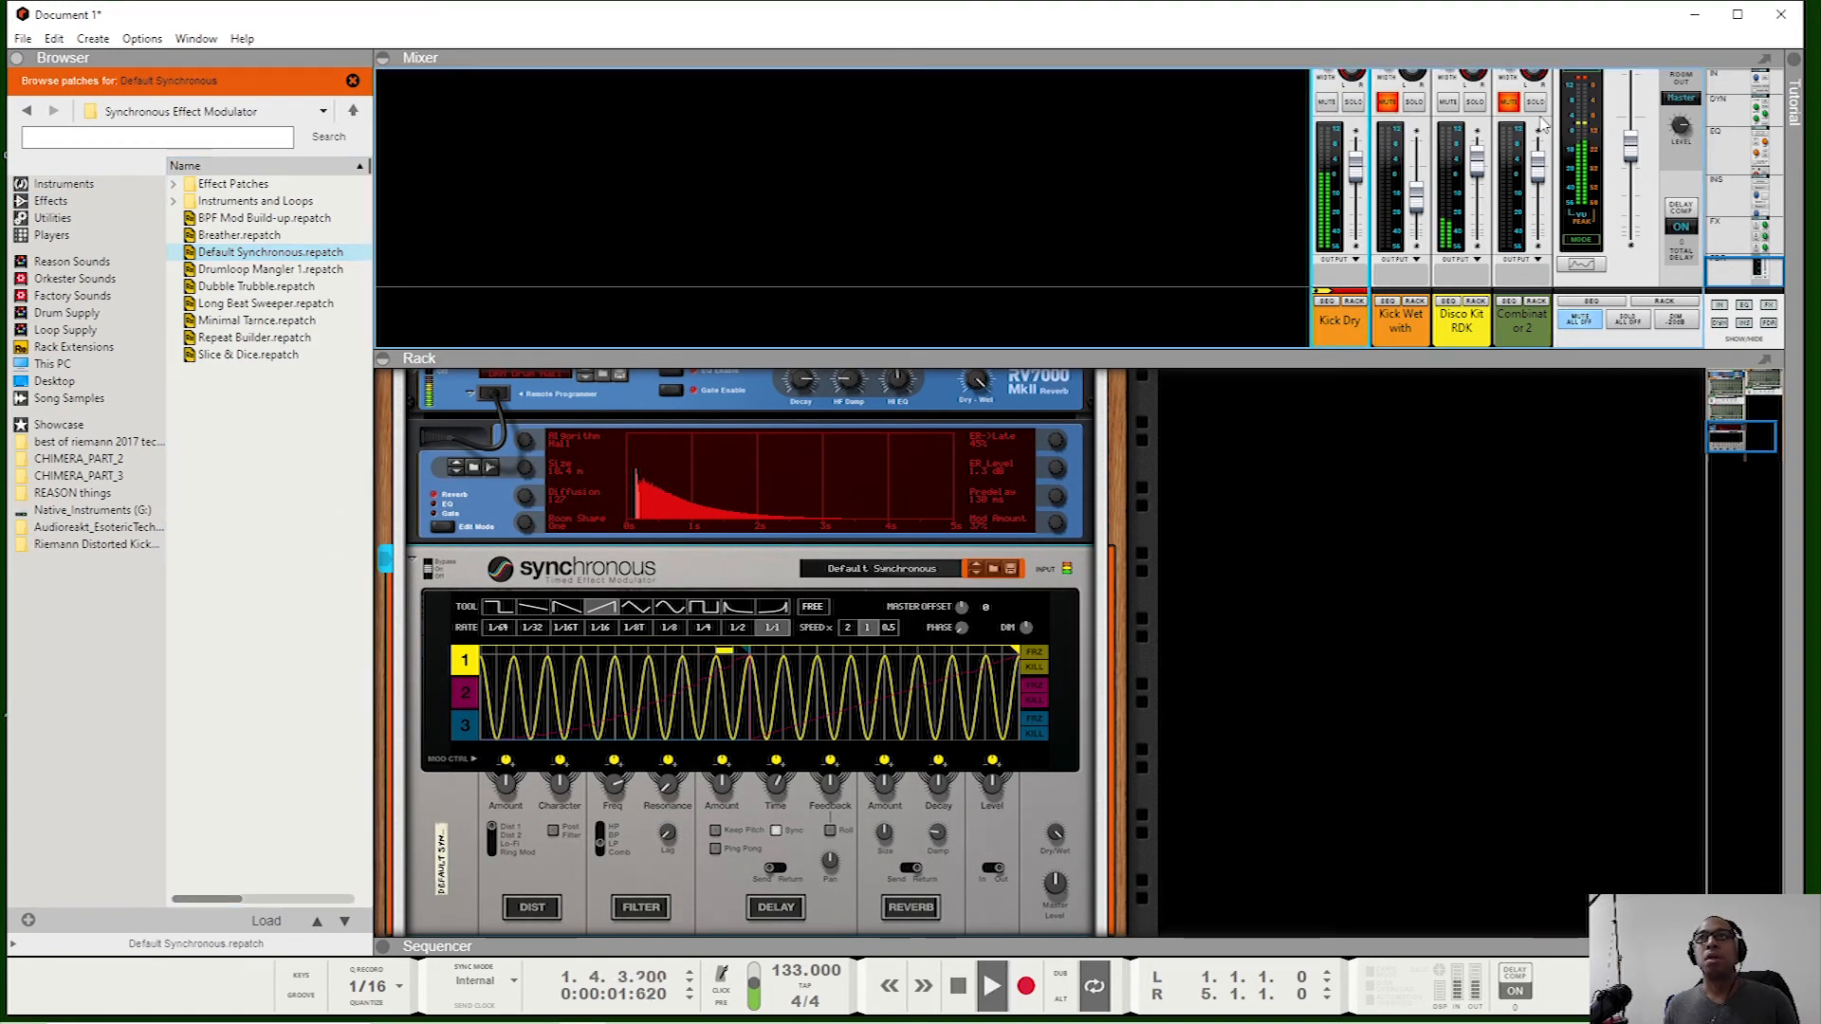
pyautogui.click(1326, 102)
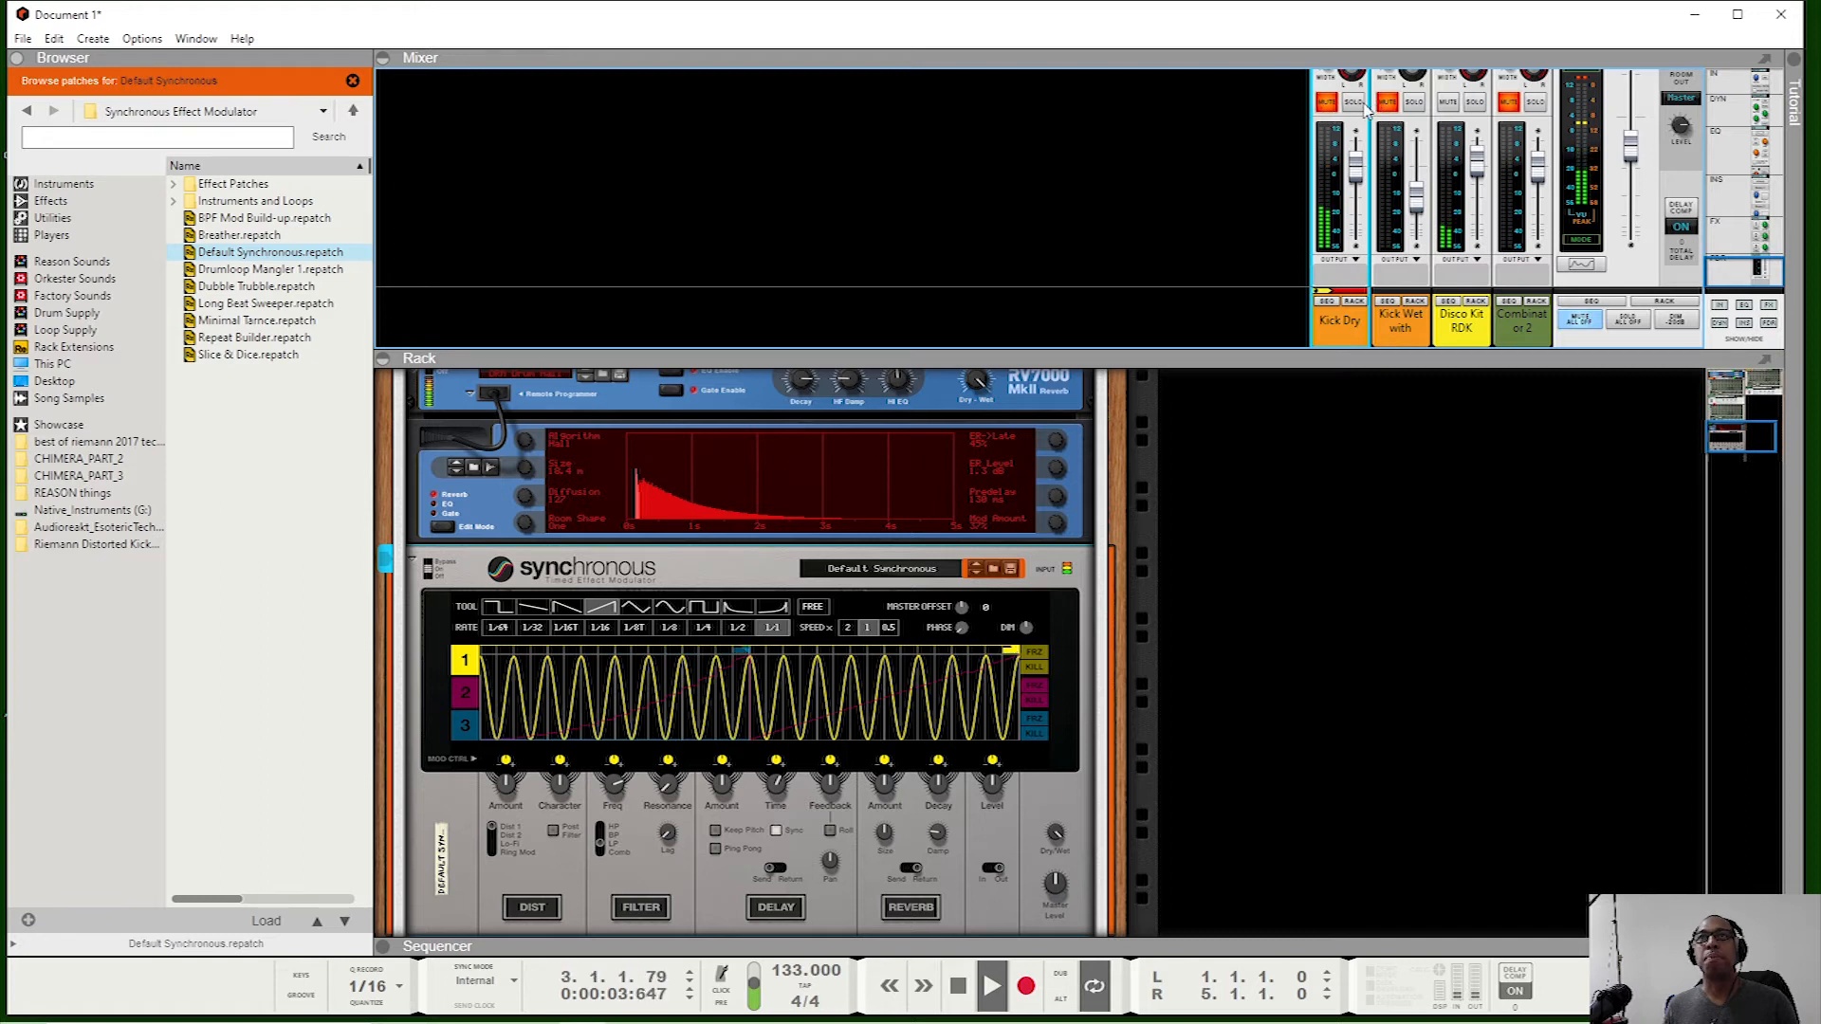
pyautogui.click(1387, 102)
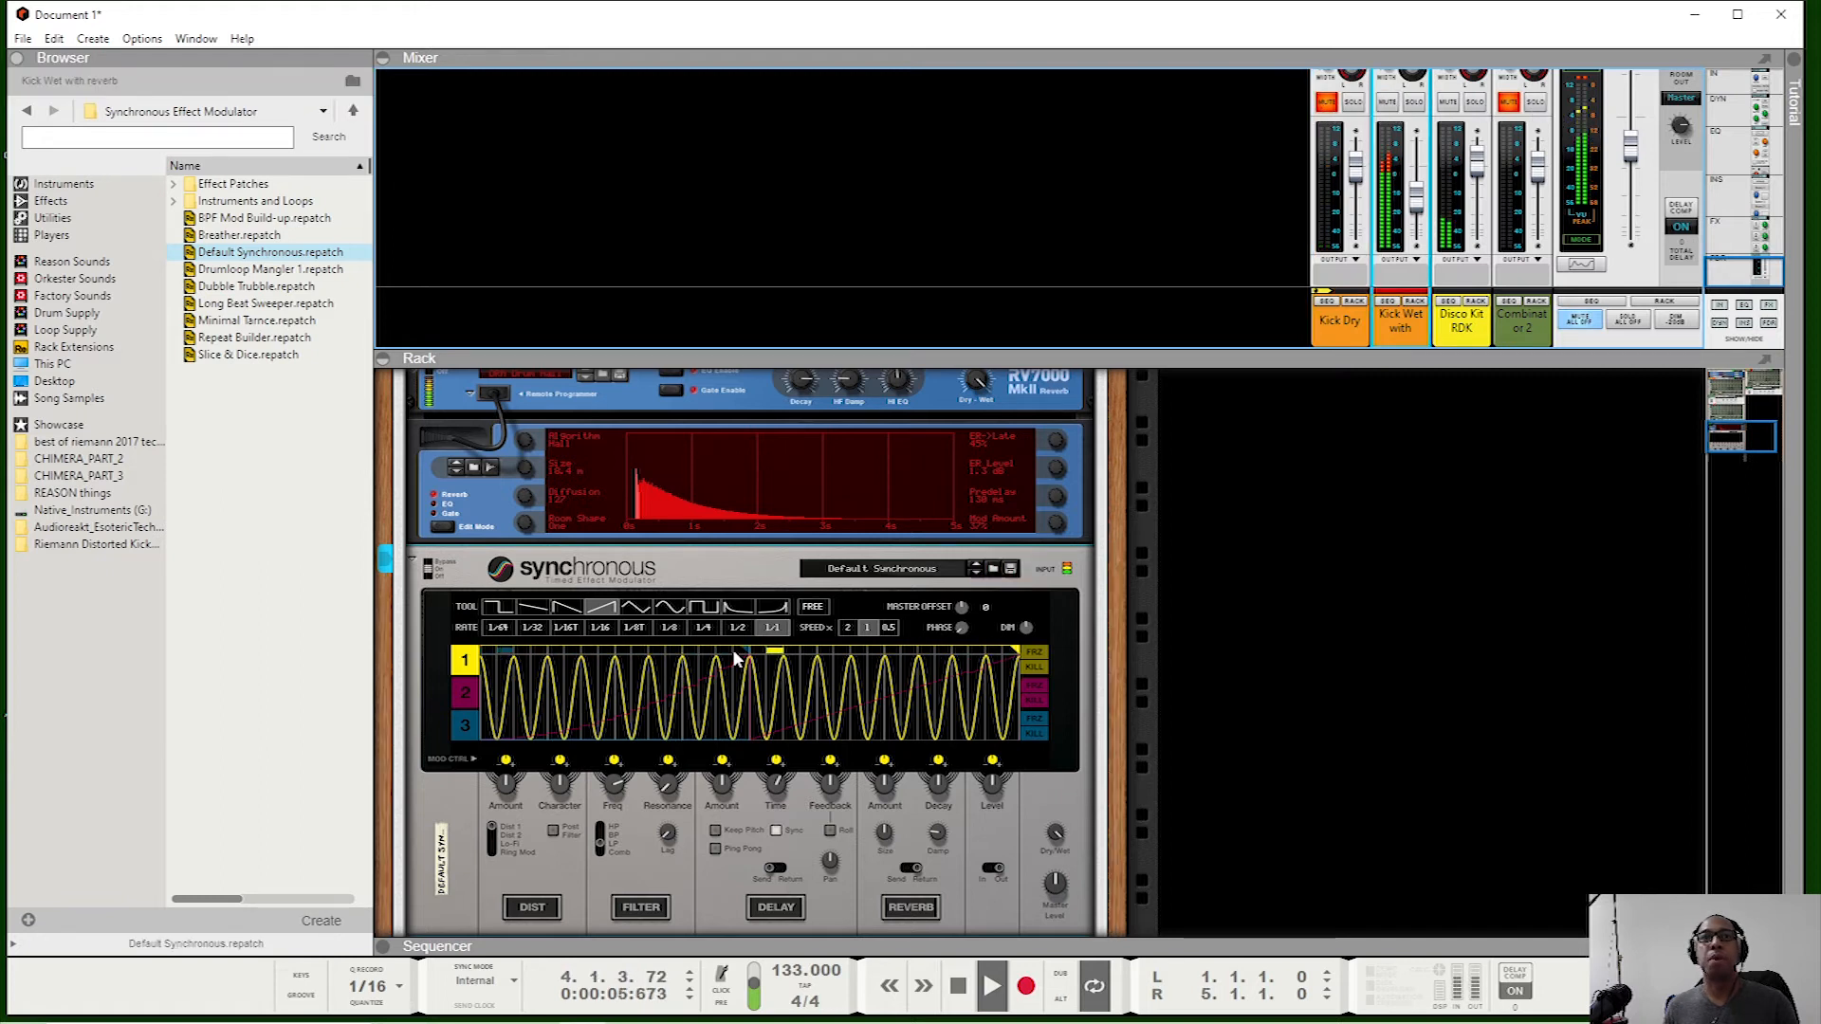
# Step: Load the BPF Mod Build-up patch into the Synchronous and unmute the Combinator 2 and Kick Dry channels
pyautogui.click(887, 571)
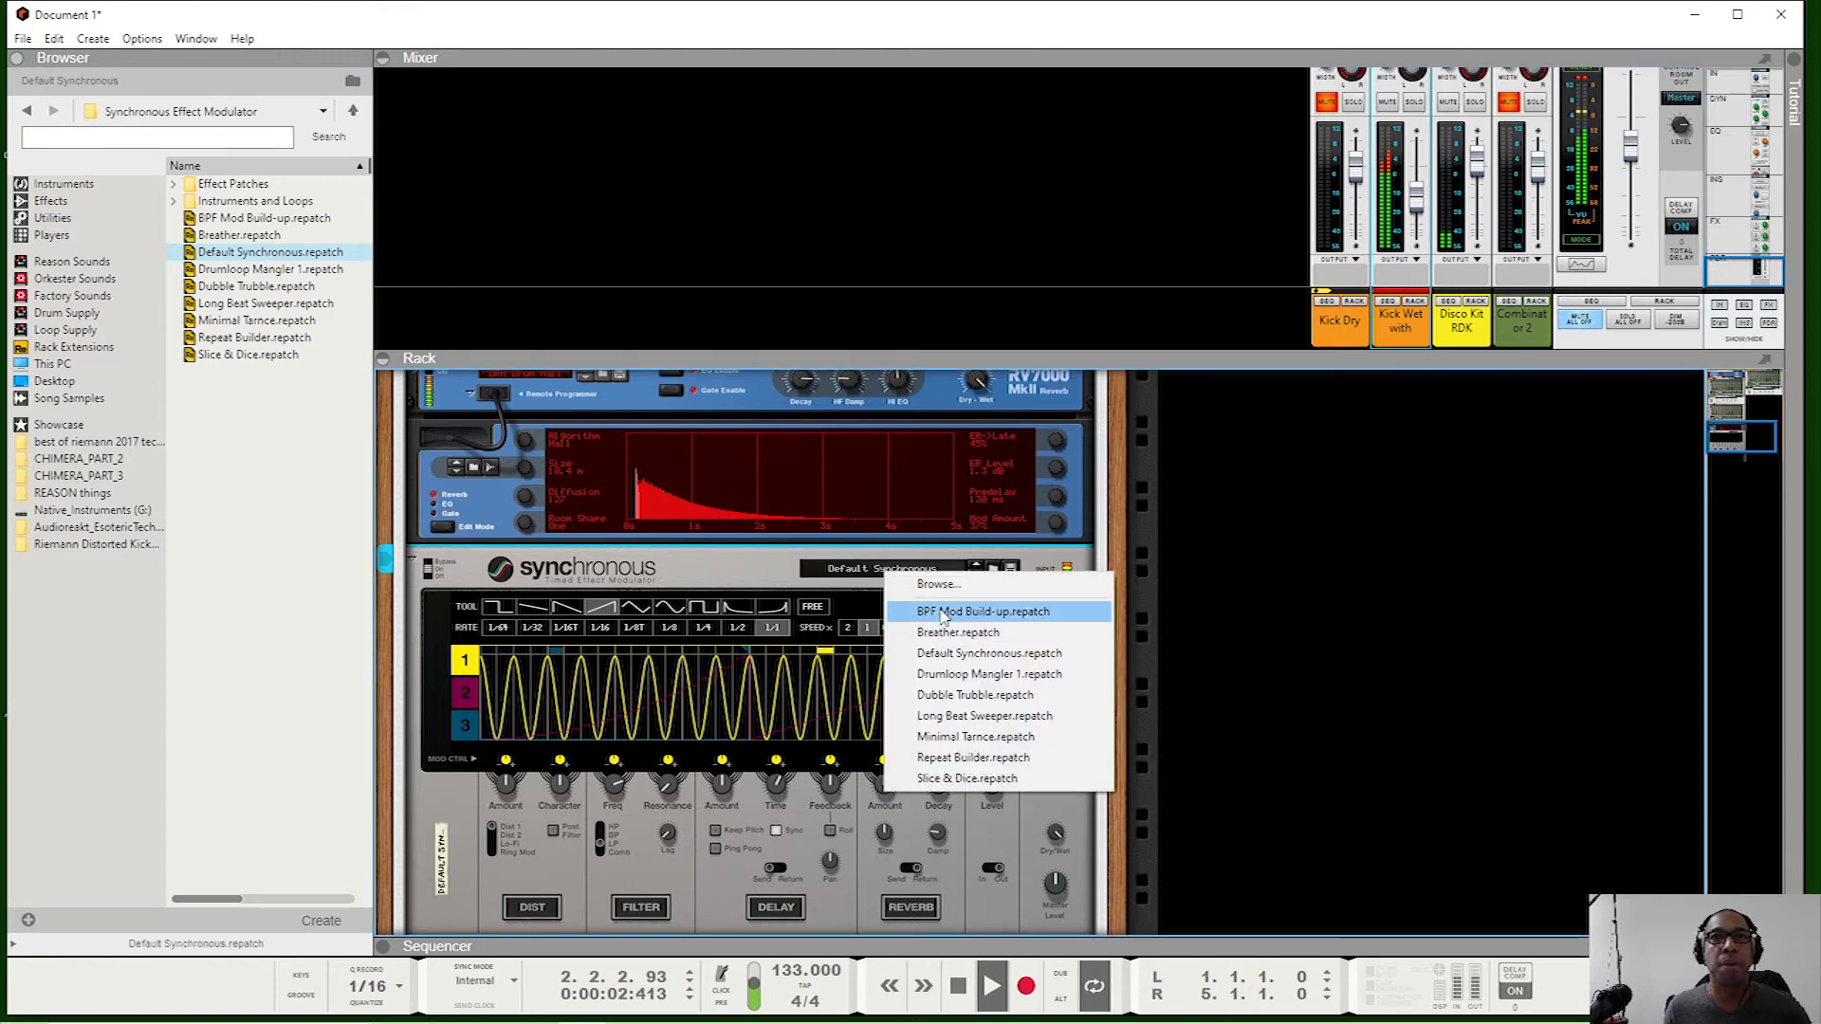
pyautogui.click(901, 608)
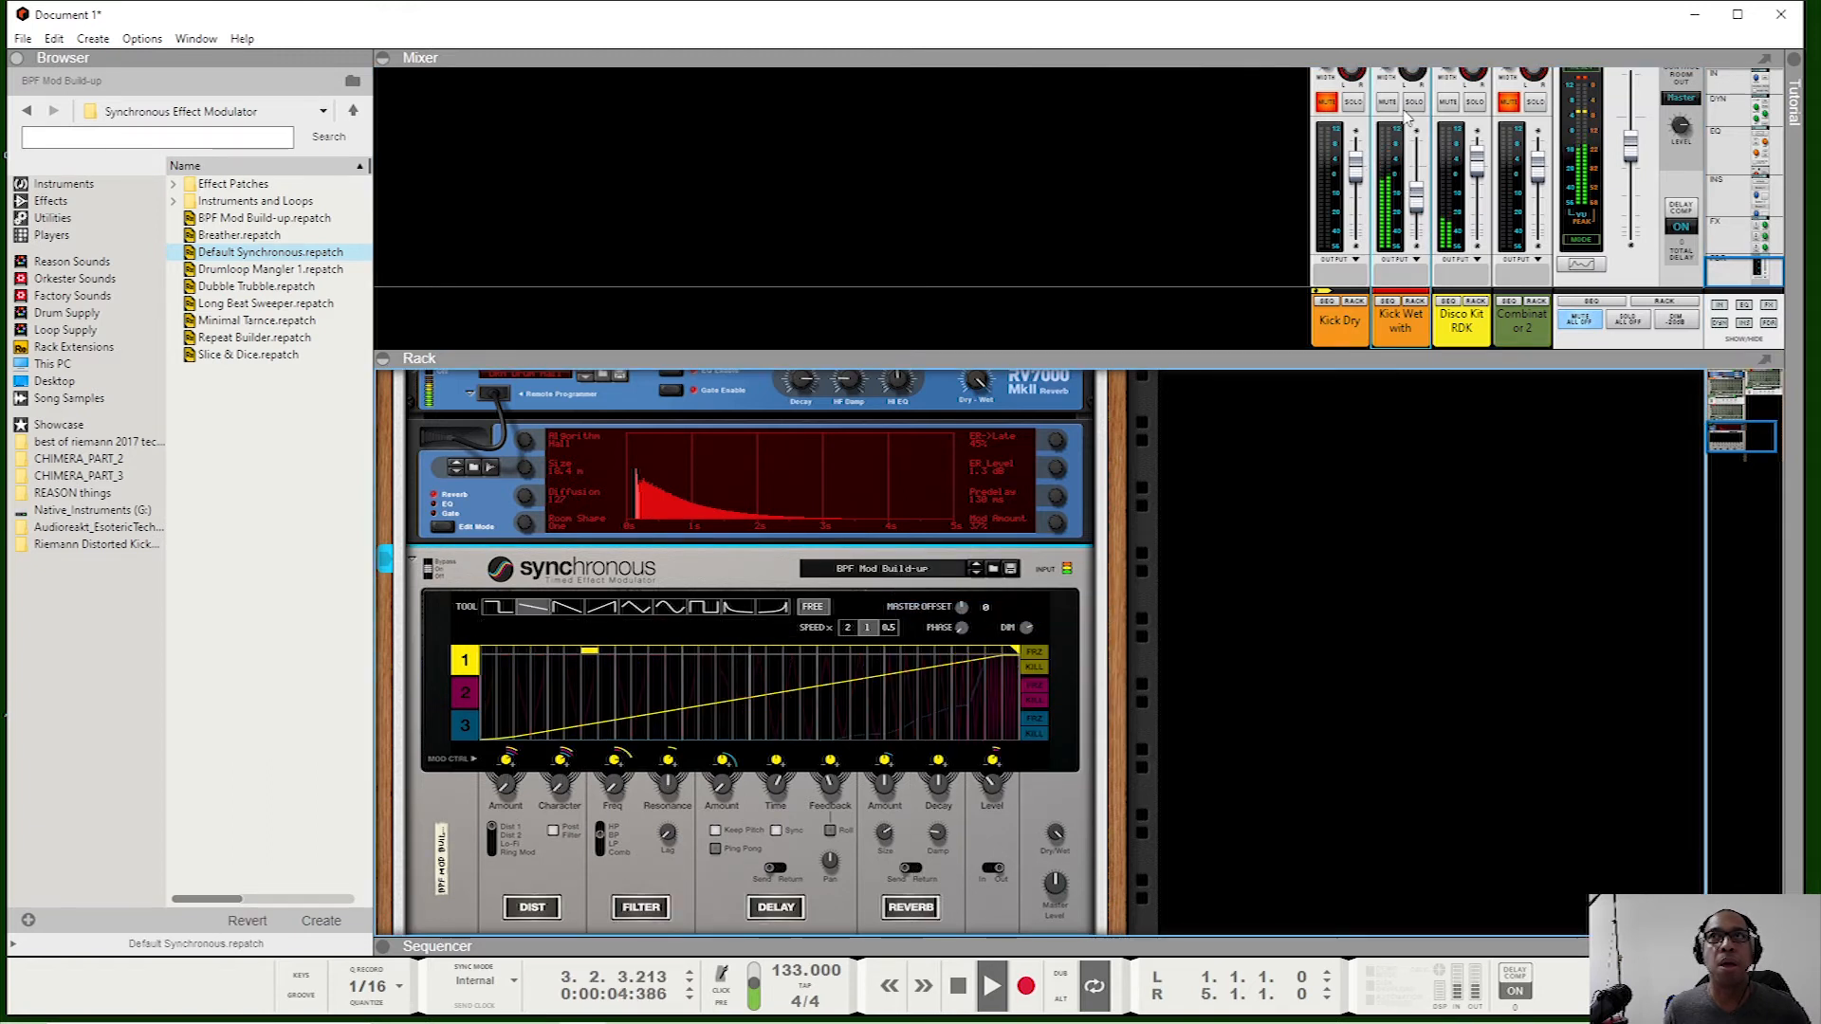
pyautogui.click(1507, 102)
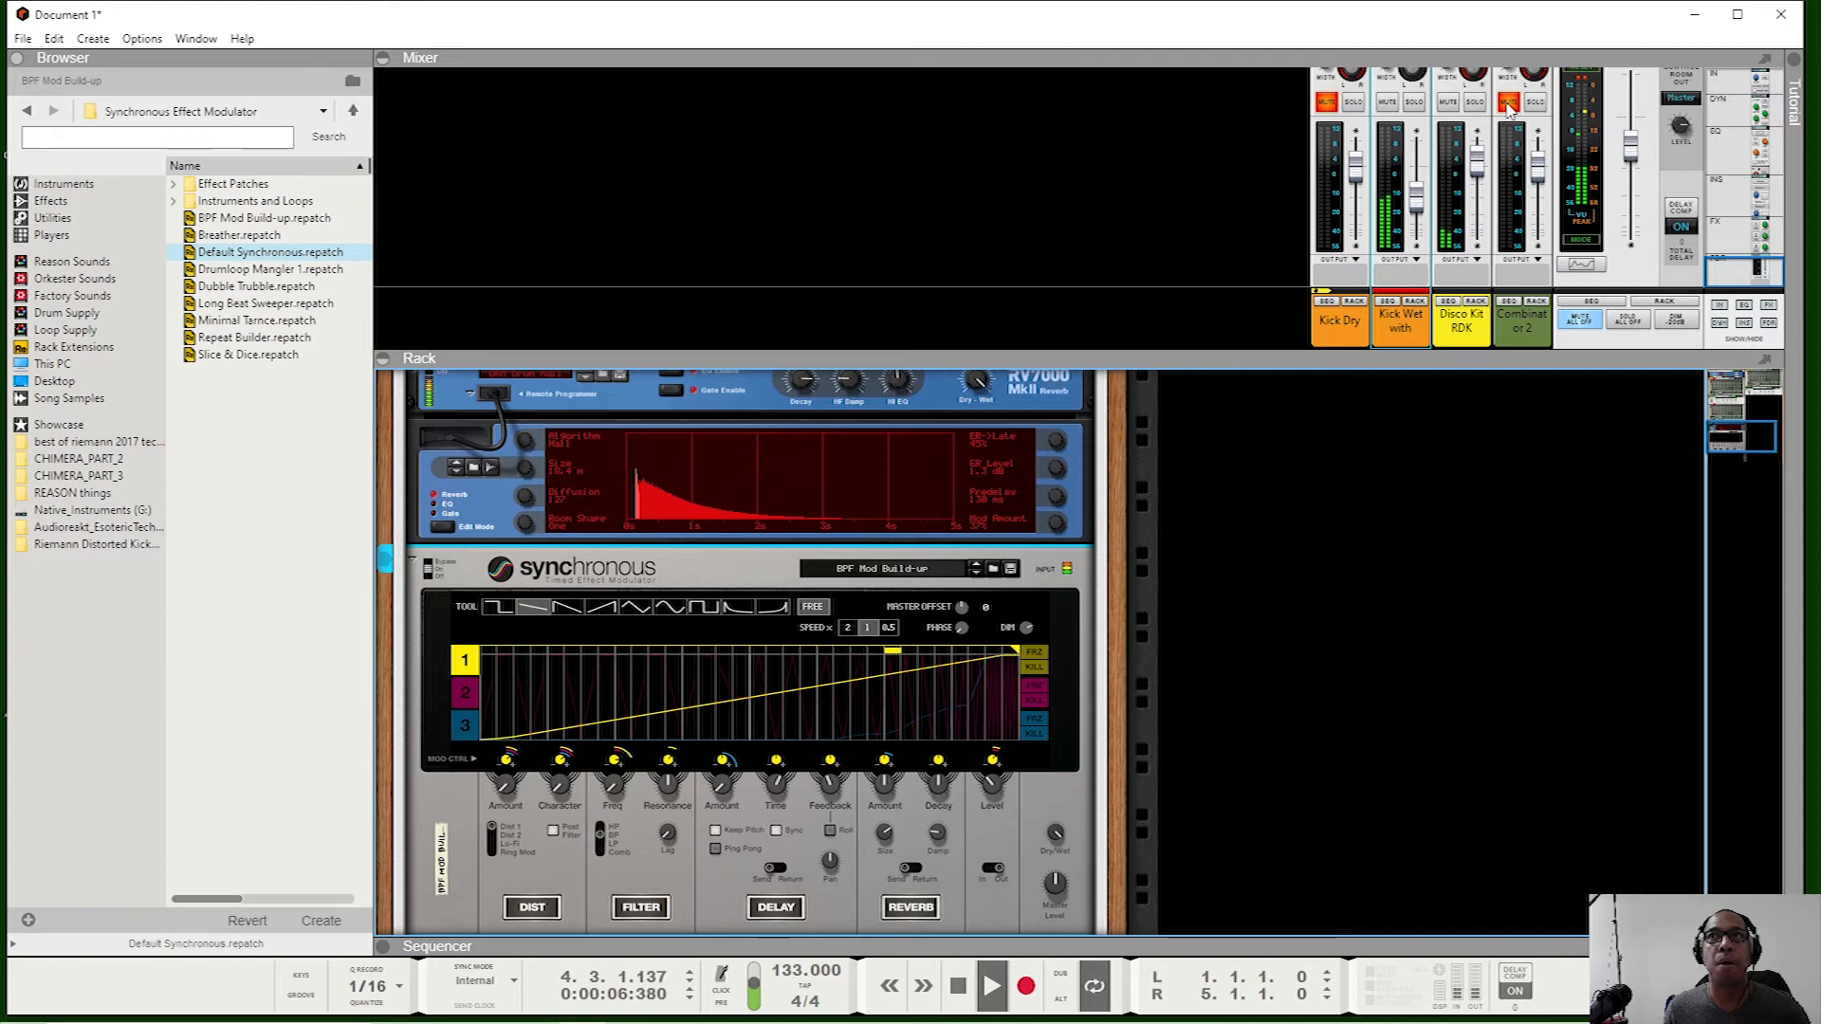
pyautogui.click(1325, 102)
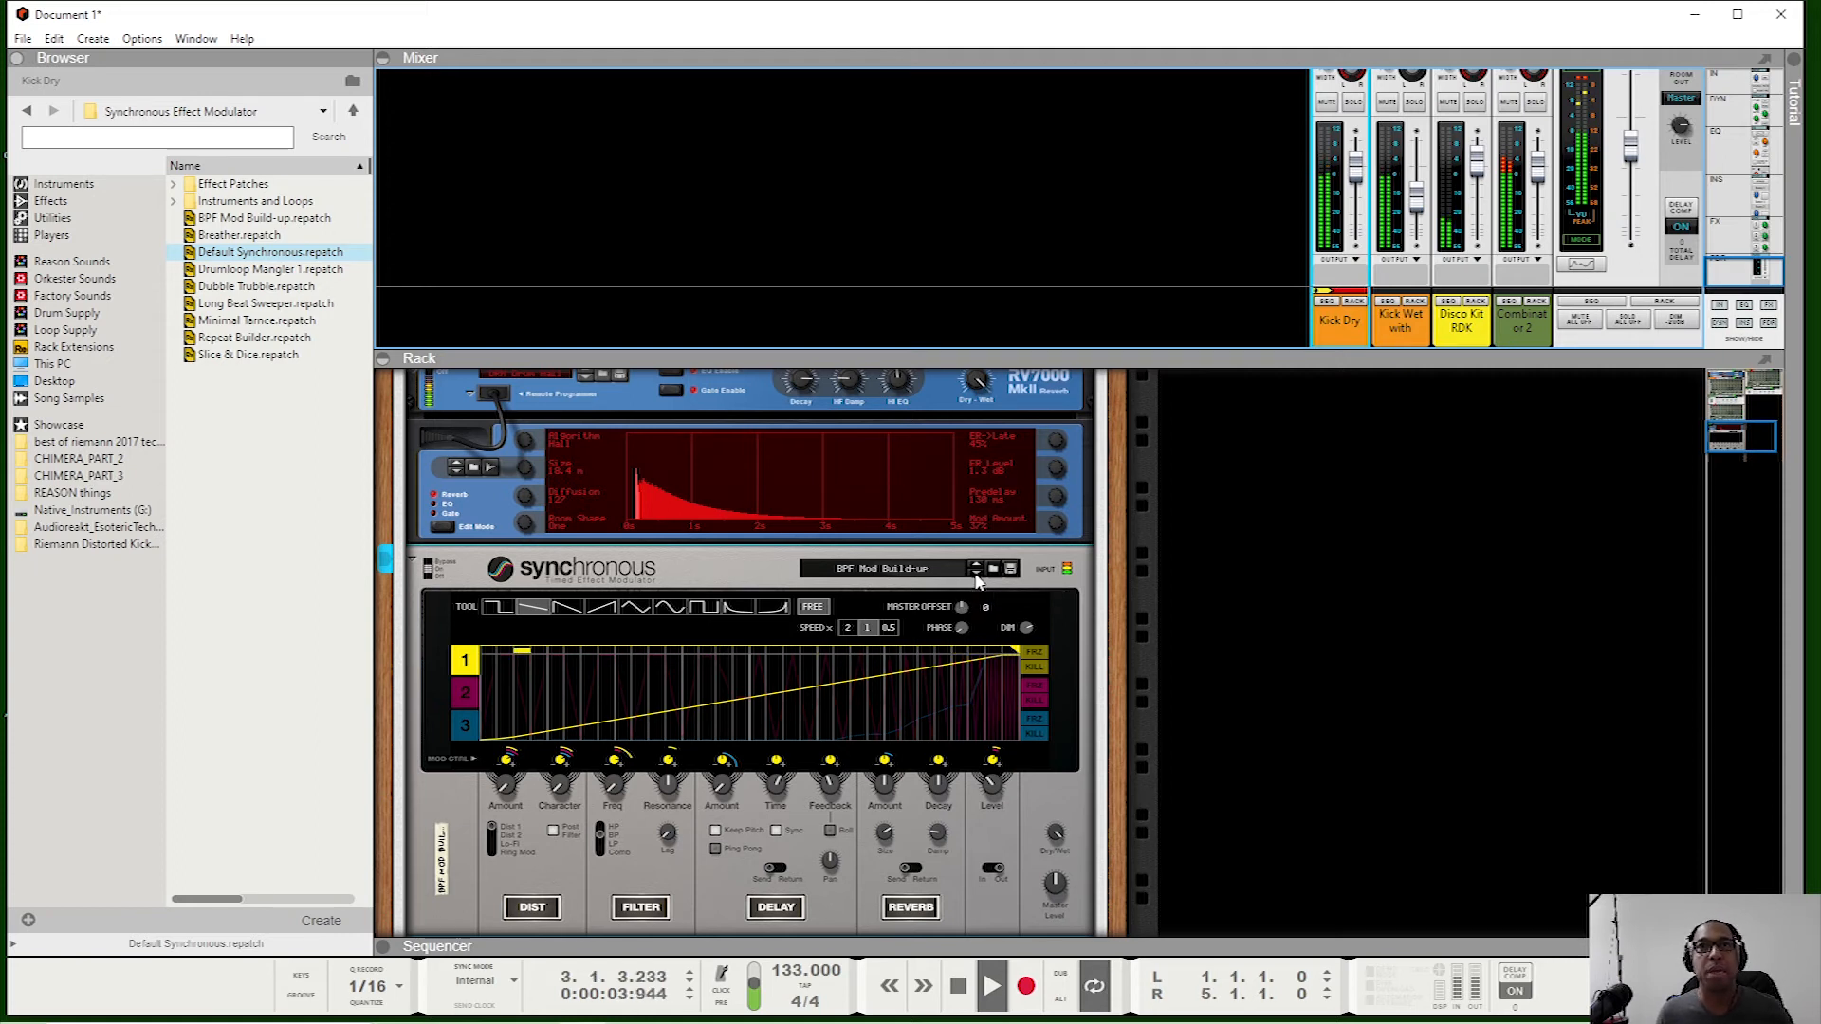
# Step: Step the Synchronous through Breather to the Default Synchronous patch while raising and relowering the Kick Wet with reverb level
pyautogui.moveTo(1417, 211); pyautogui.dragTo(1417, 192)
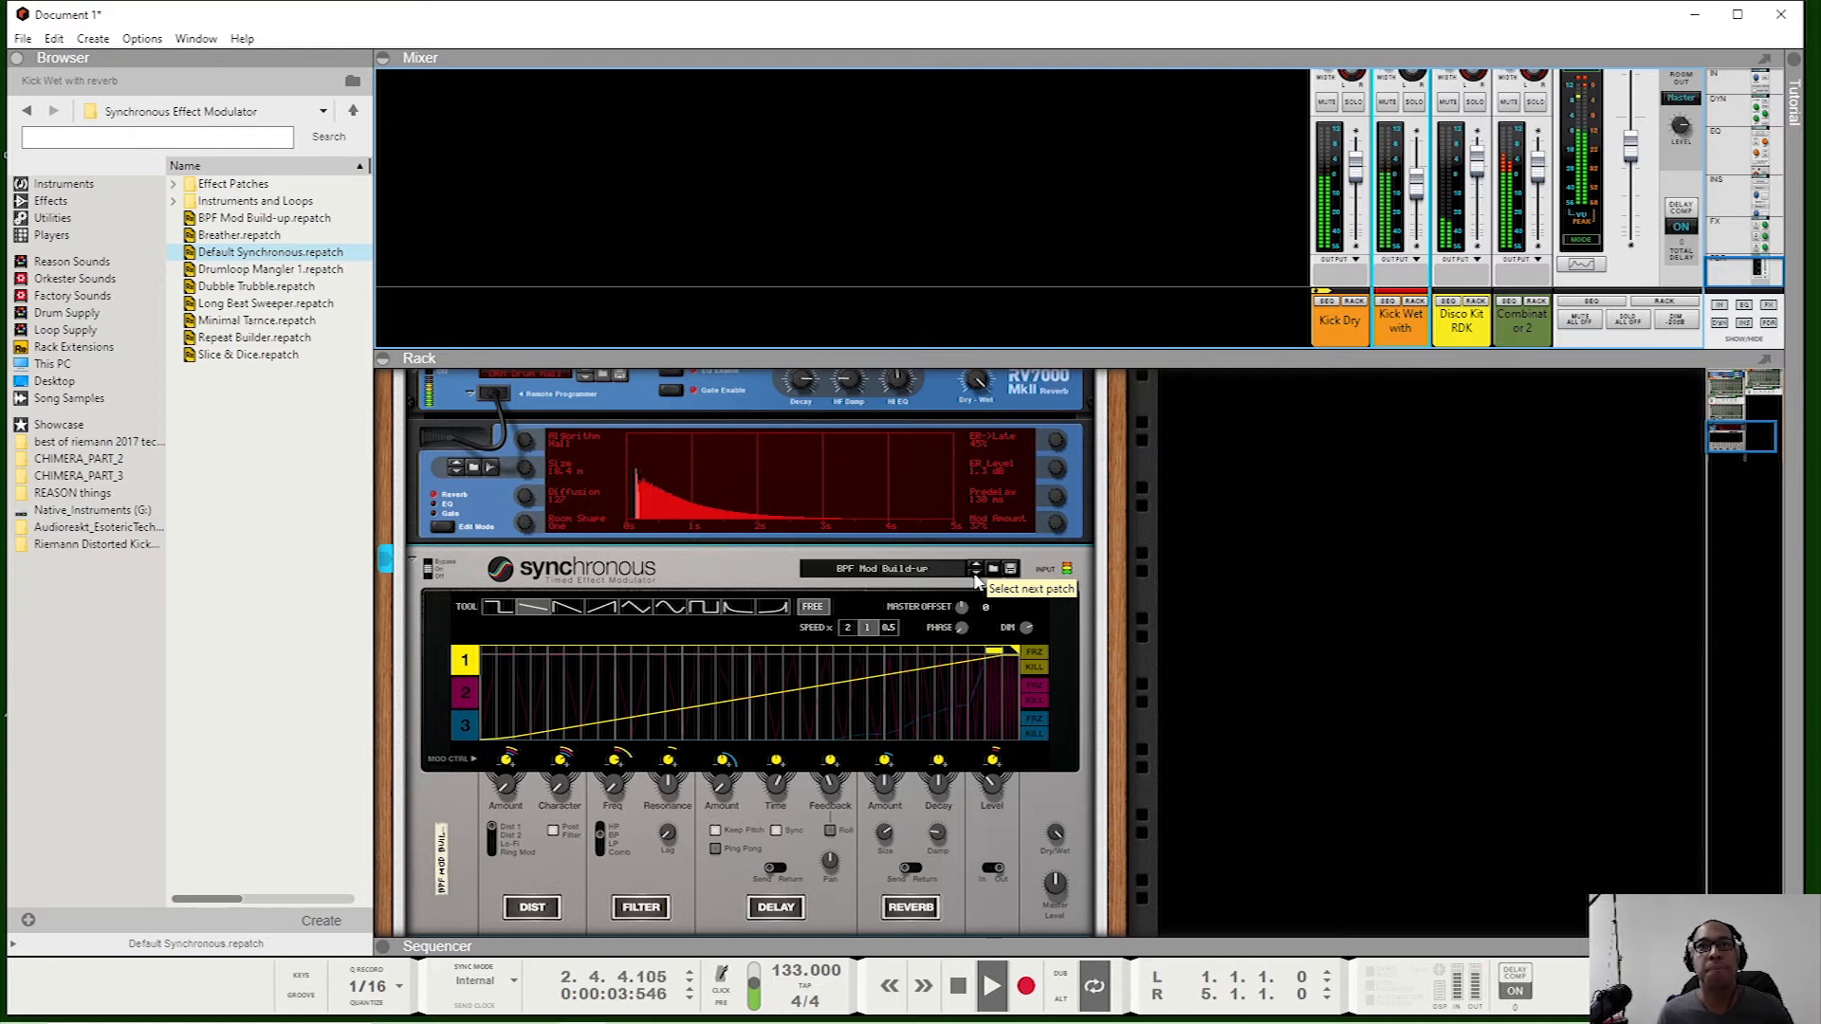
pyautogui.click(976, 574)
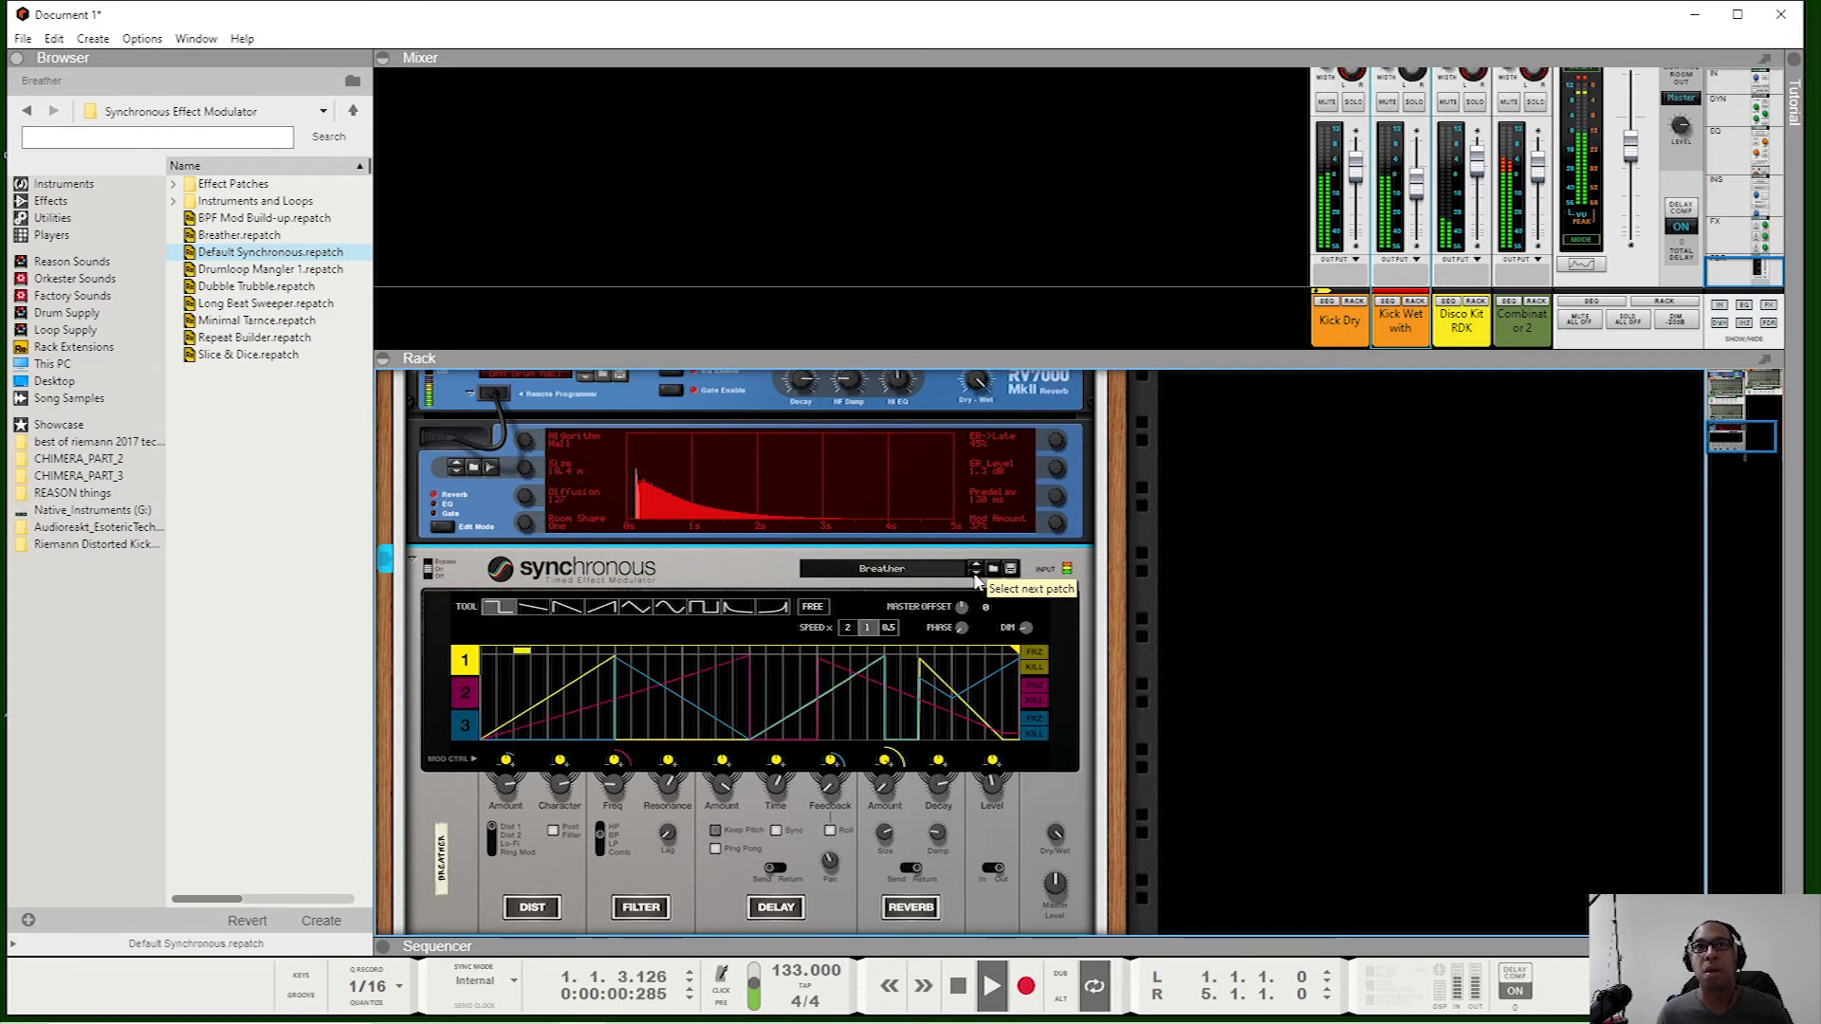
pyautogui.click(976, 576)
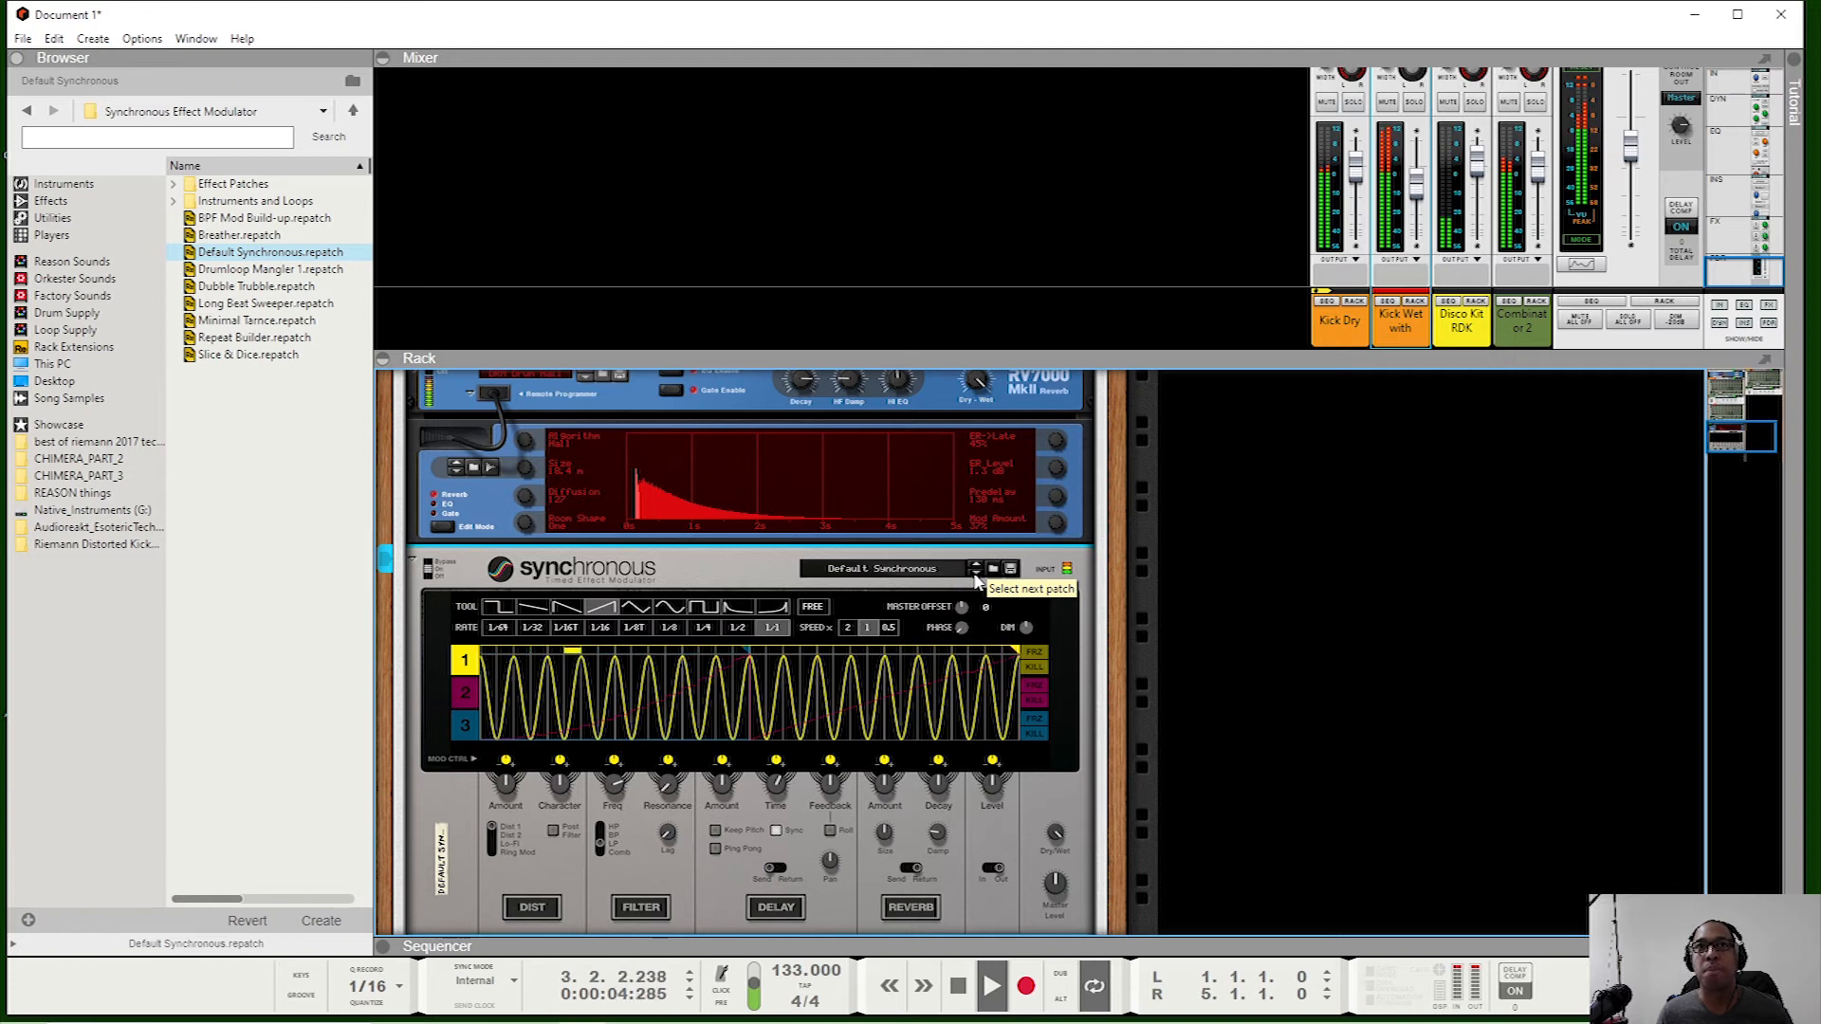
pyautogui.moveTo(1422, 207); pyautogui.dragTo(1418, 216)
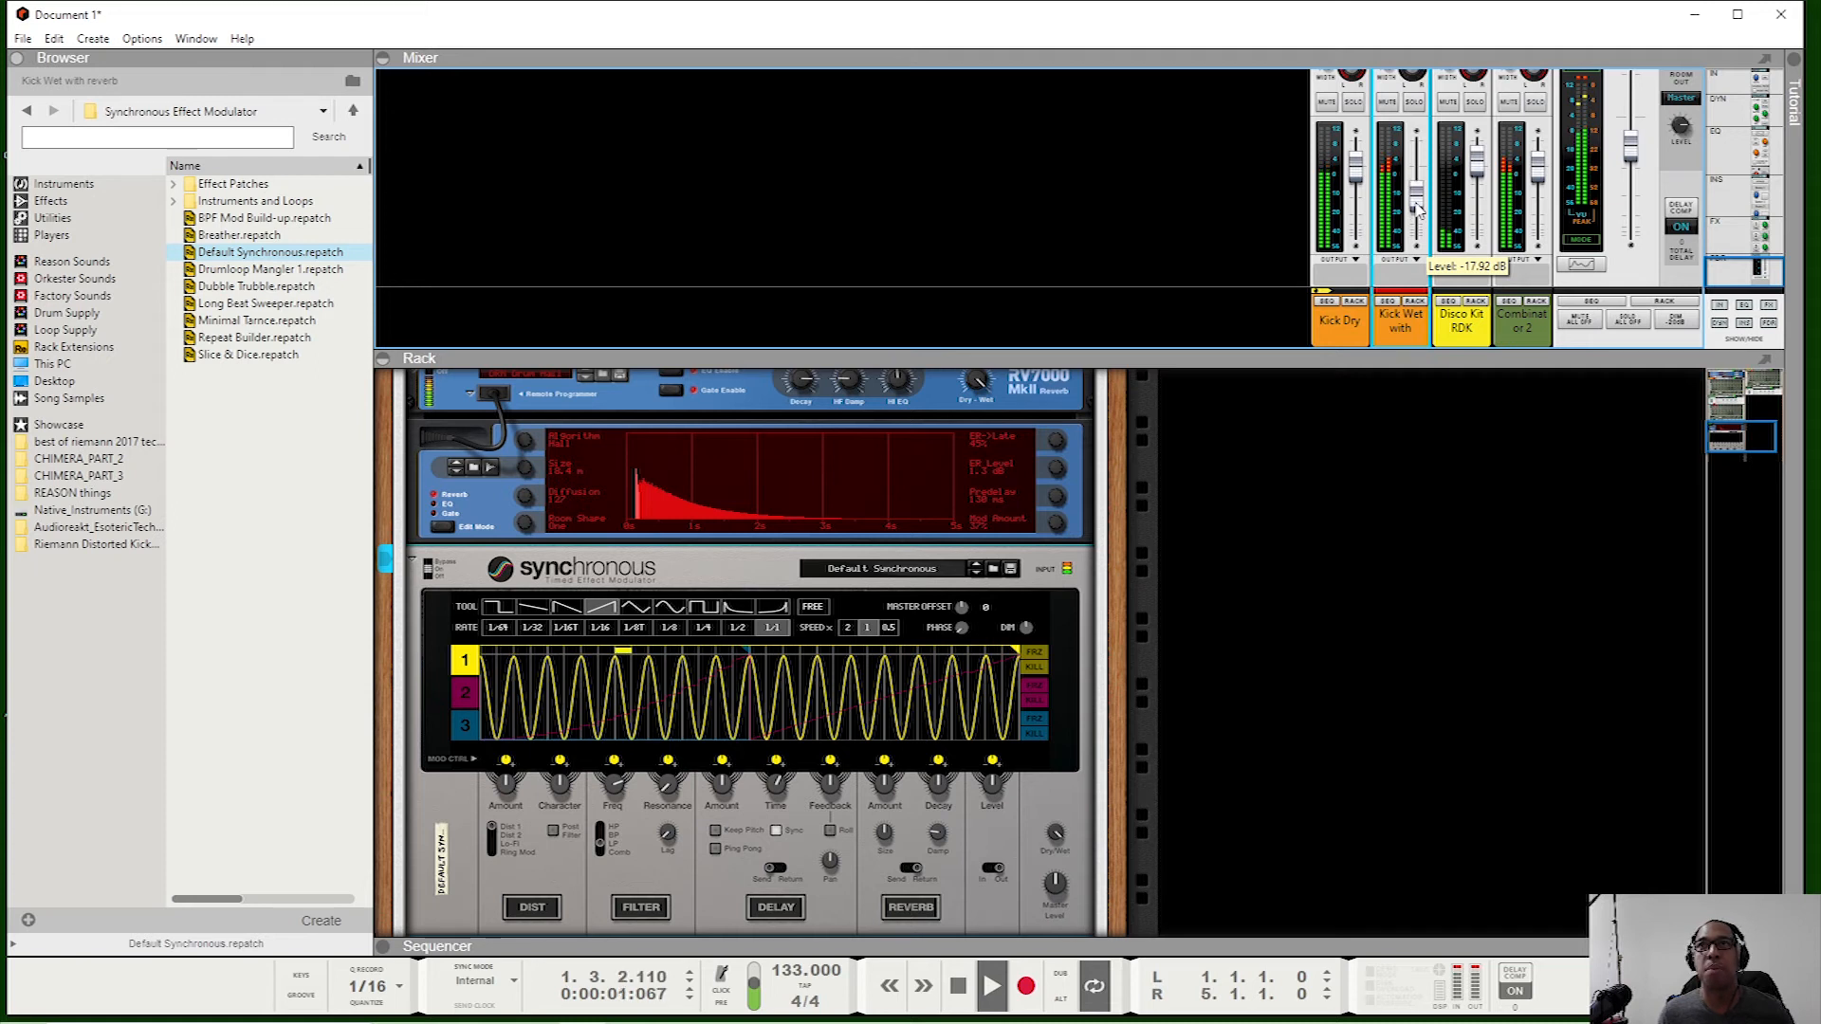
# Step: Browse the Synchronous patches in Effect Patches, Dist and Filtering, audition Drumloop Mangler 1, and load Drumloop Mangler 2
pyautogui.click(894, 569)
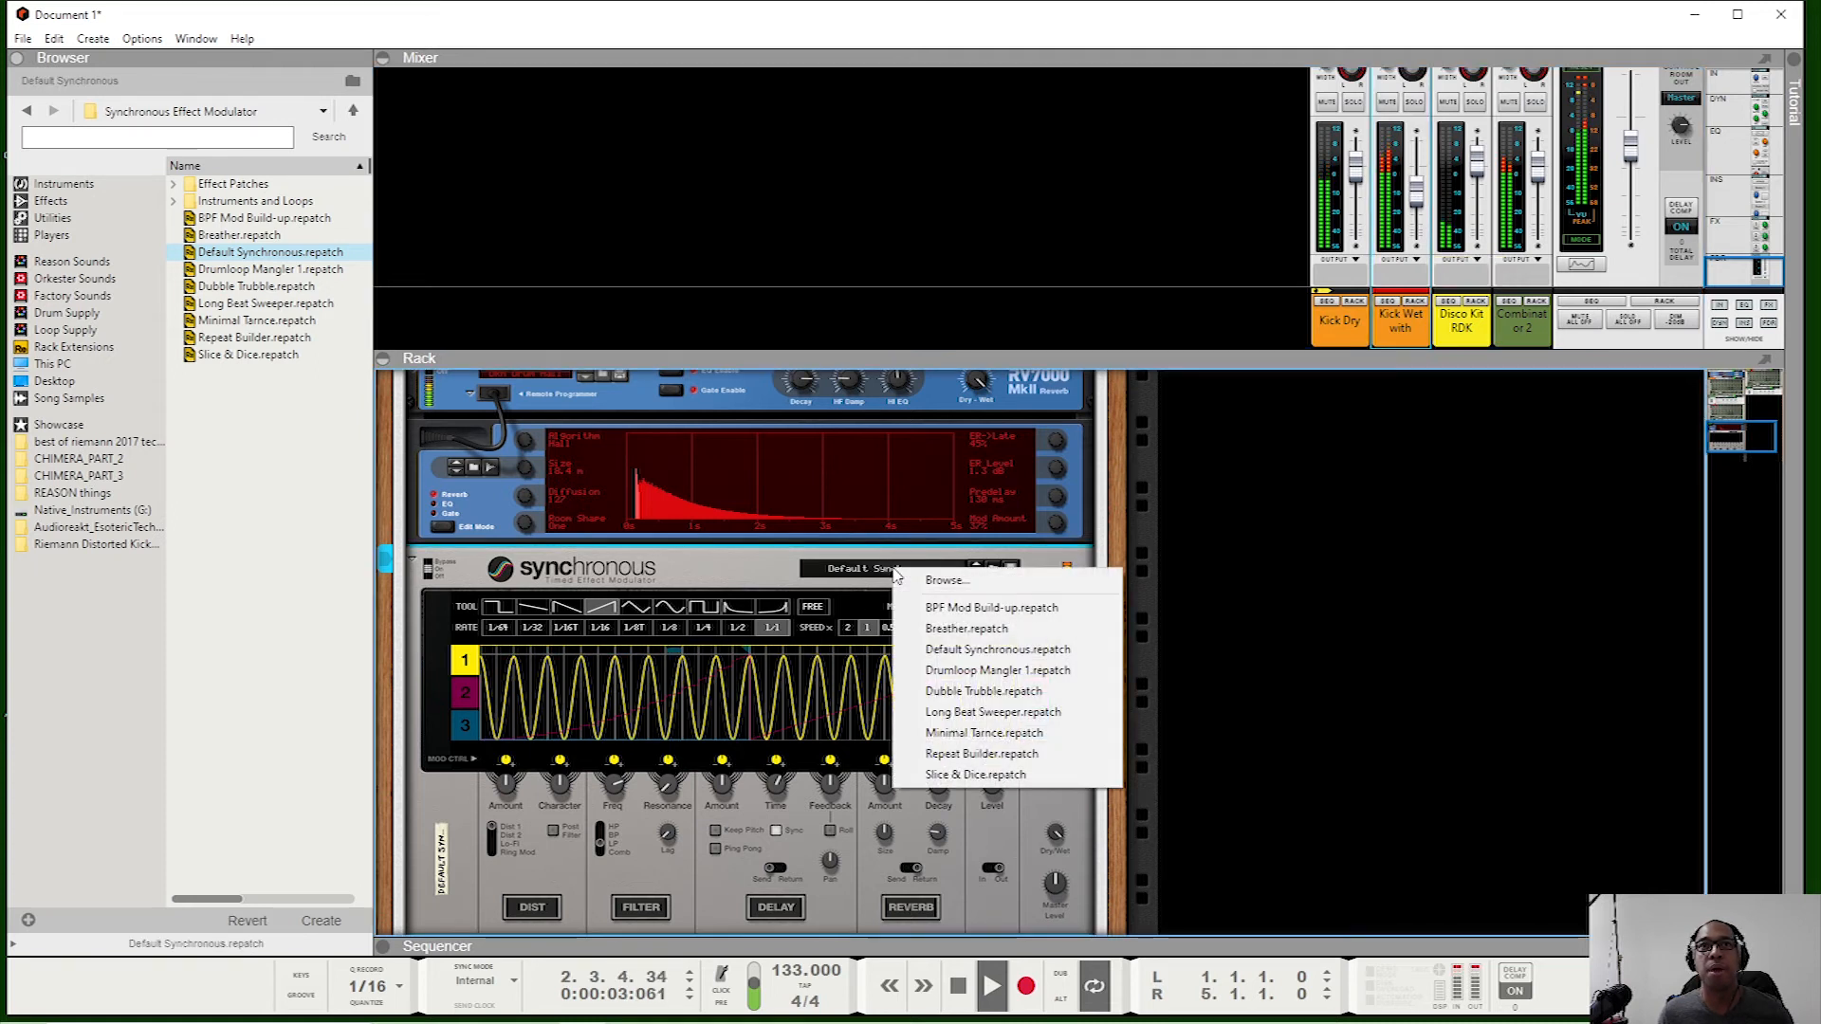
pyautogui.click(1035, 556)
pyautogui.click(993, 569)
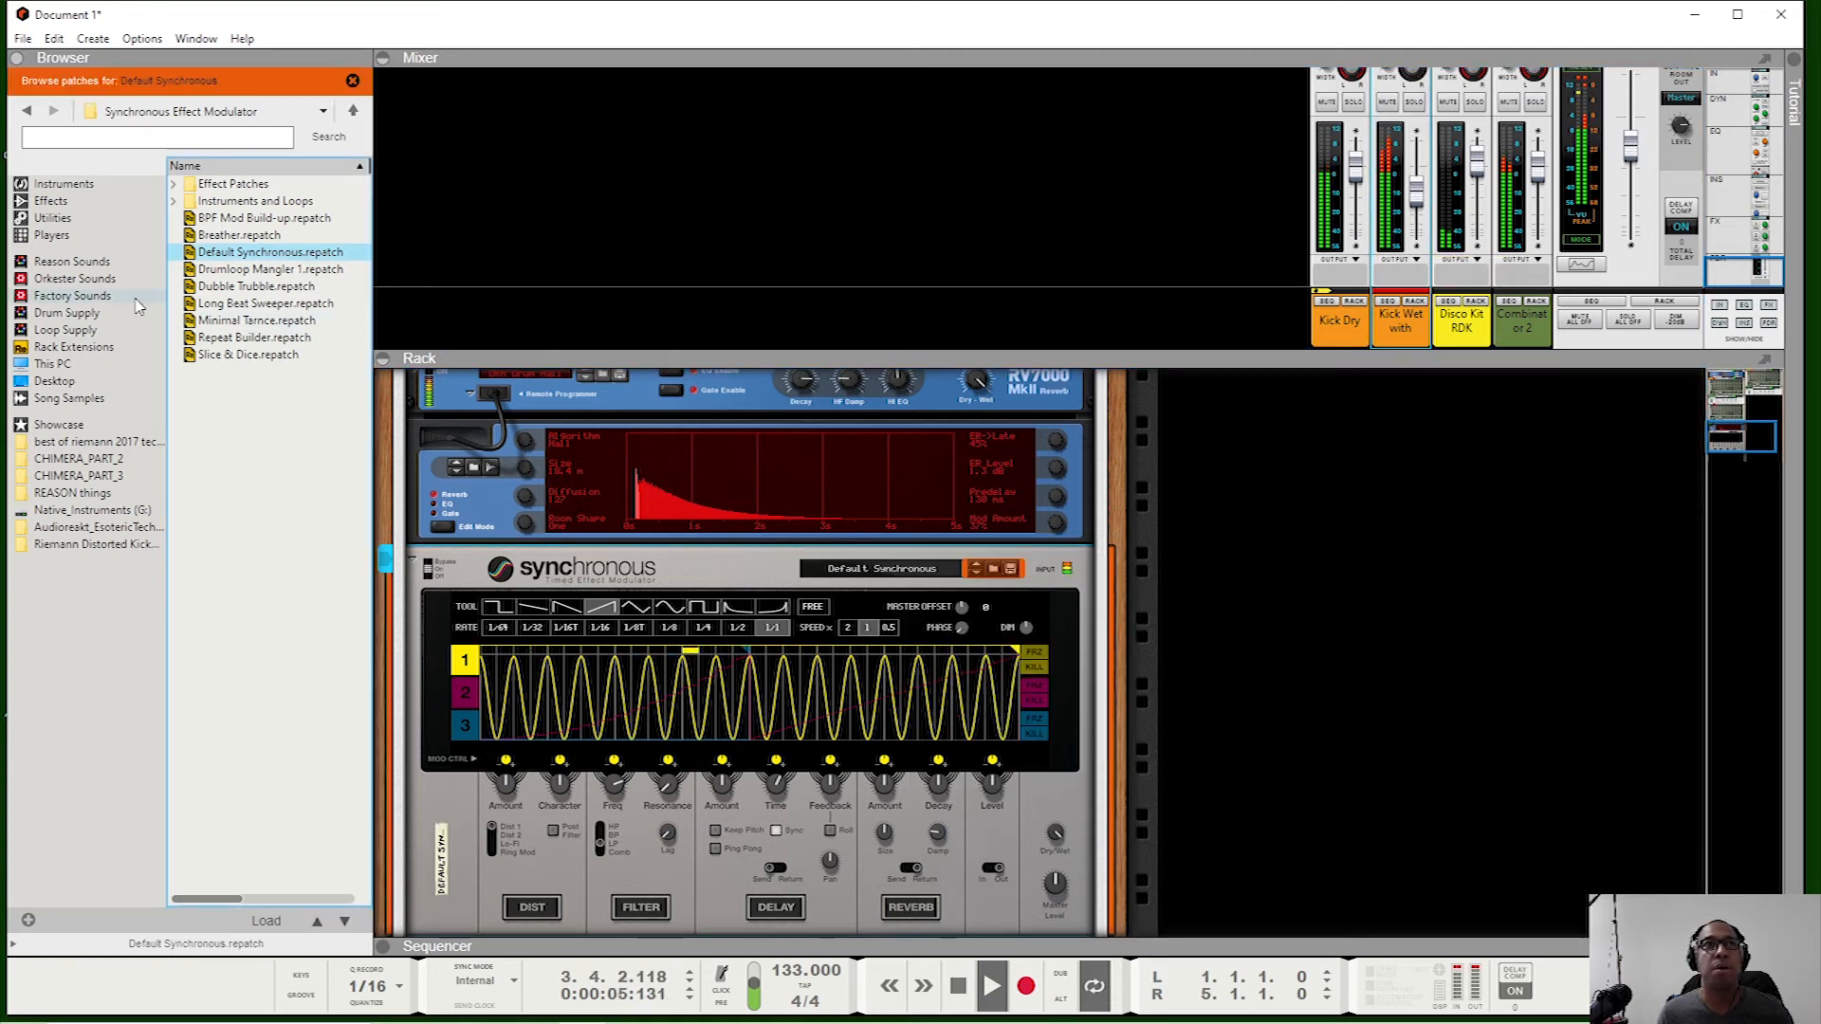
pyautogui.click(174, 184)
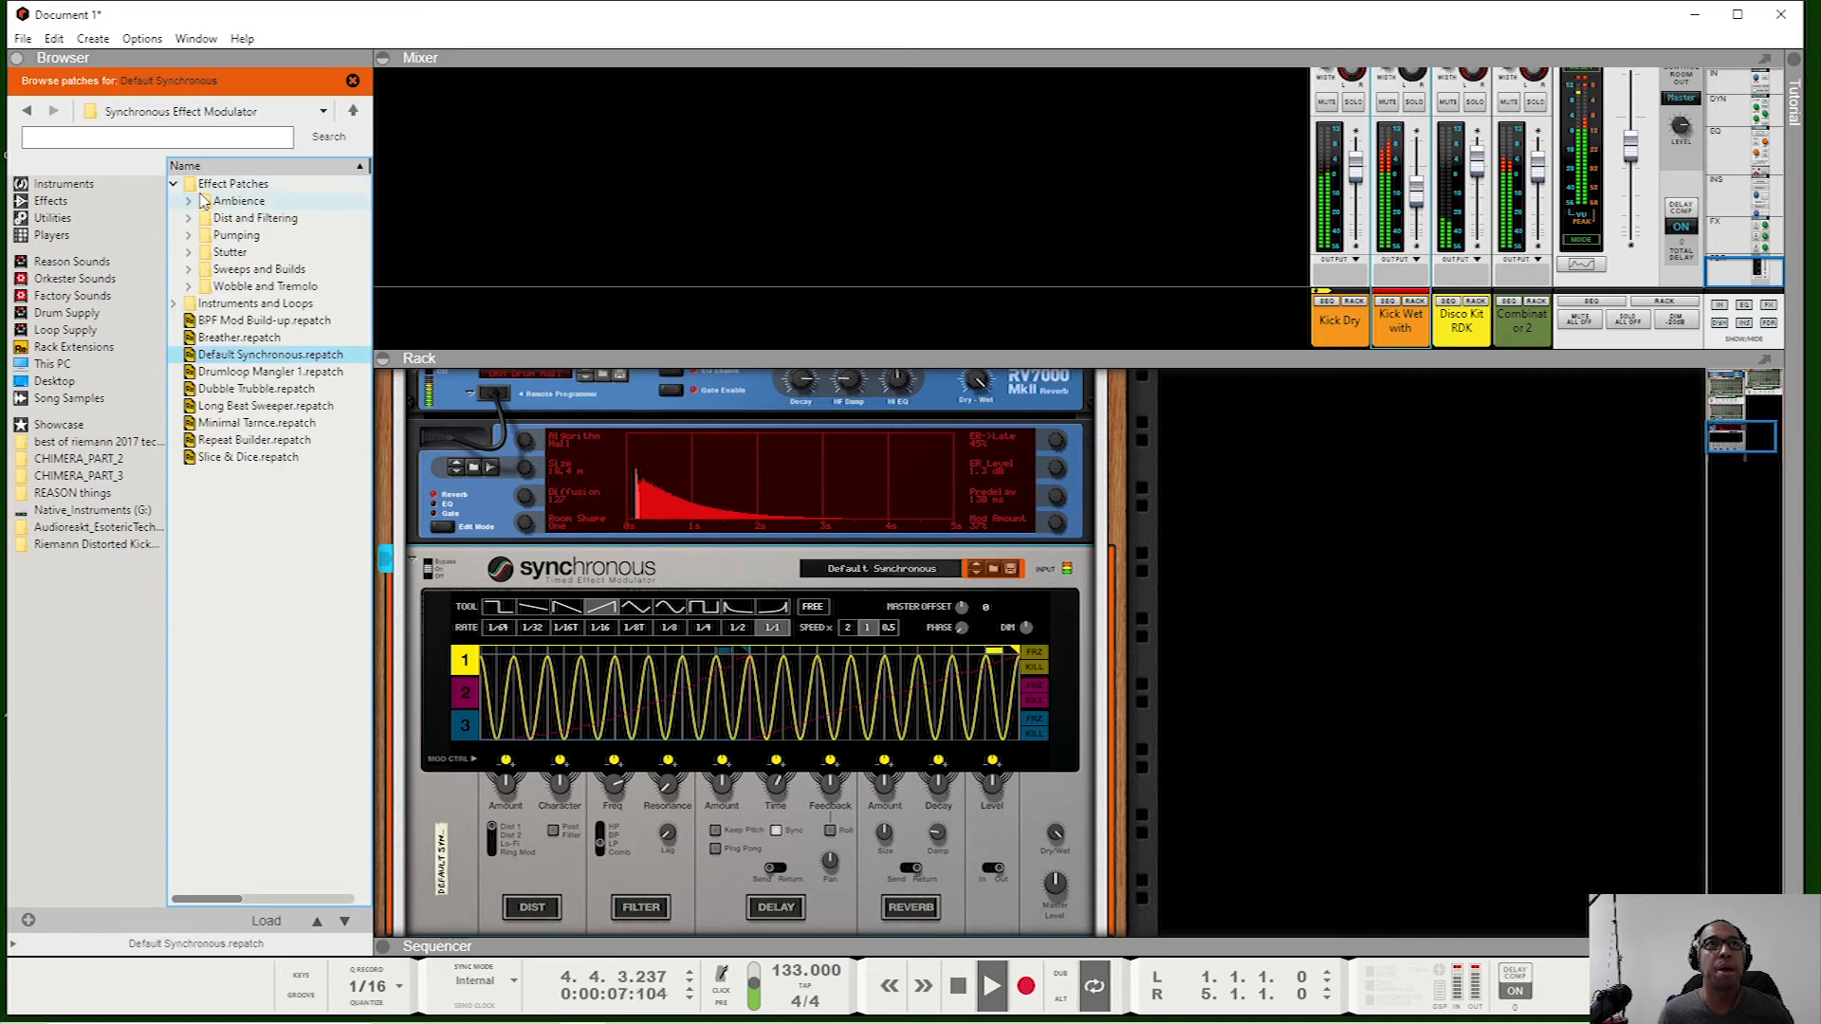
pyautogui.click(189, 218)
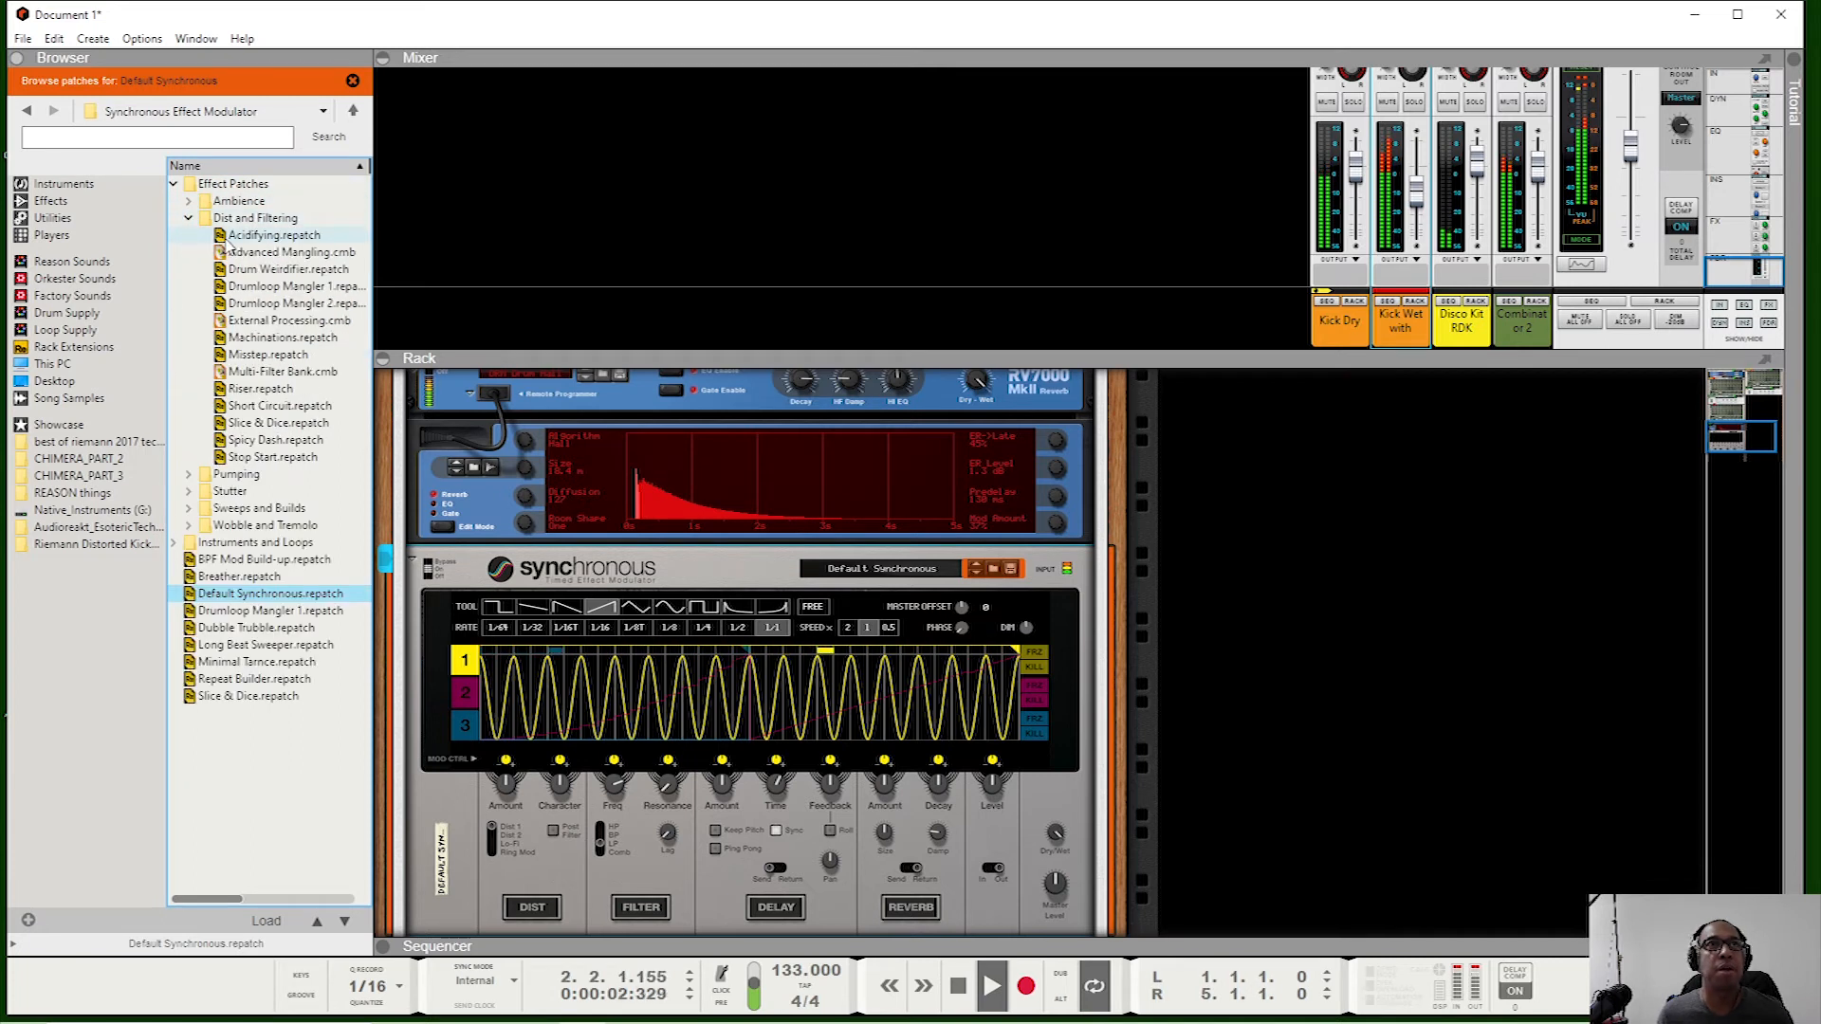
pyautogui.click(254, 286)
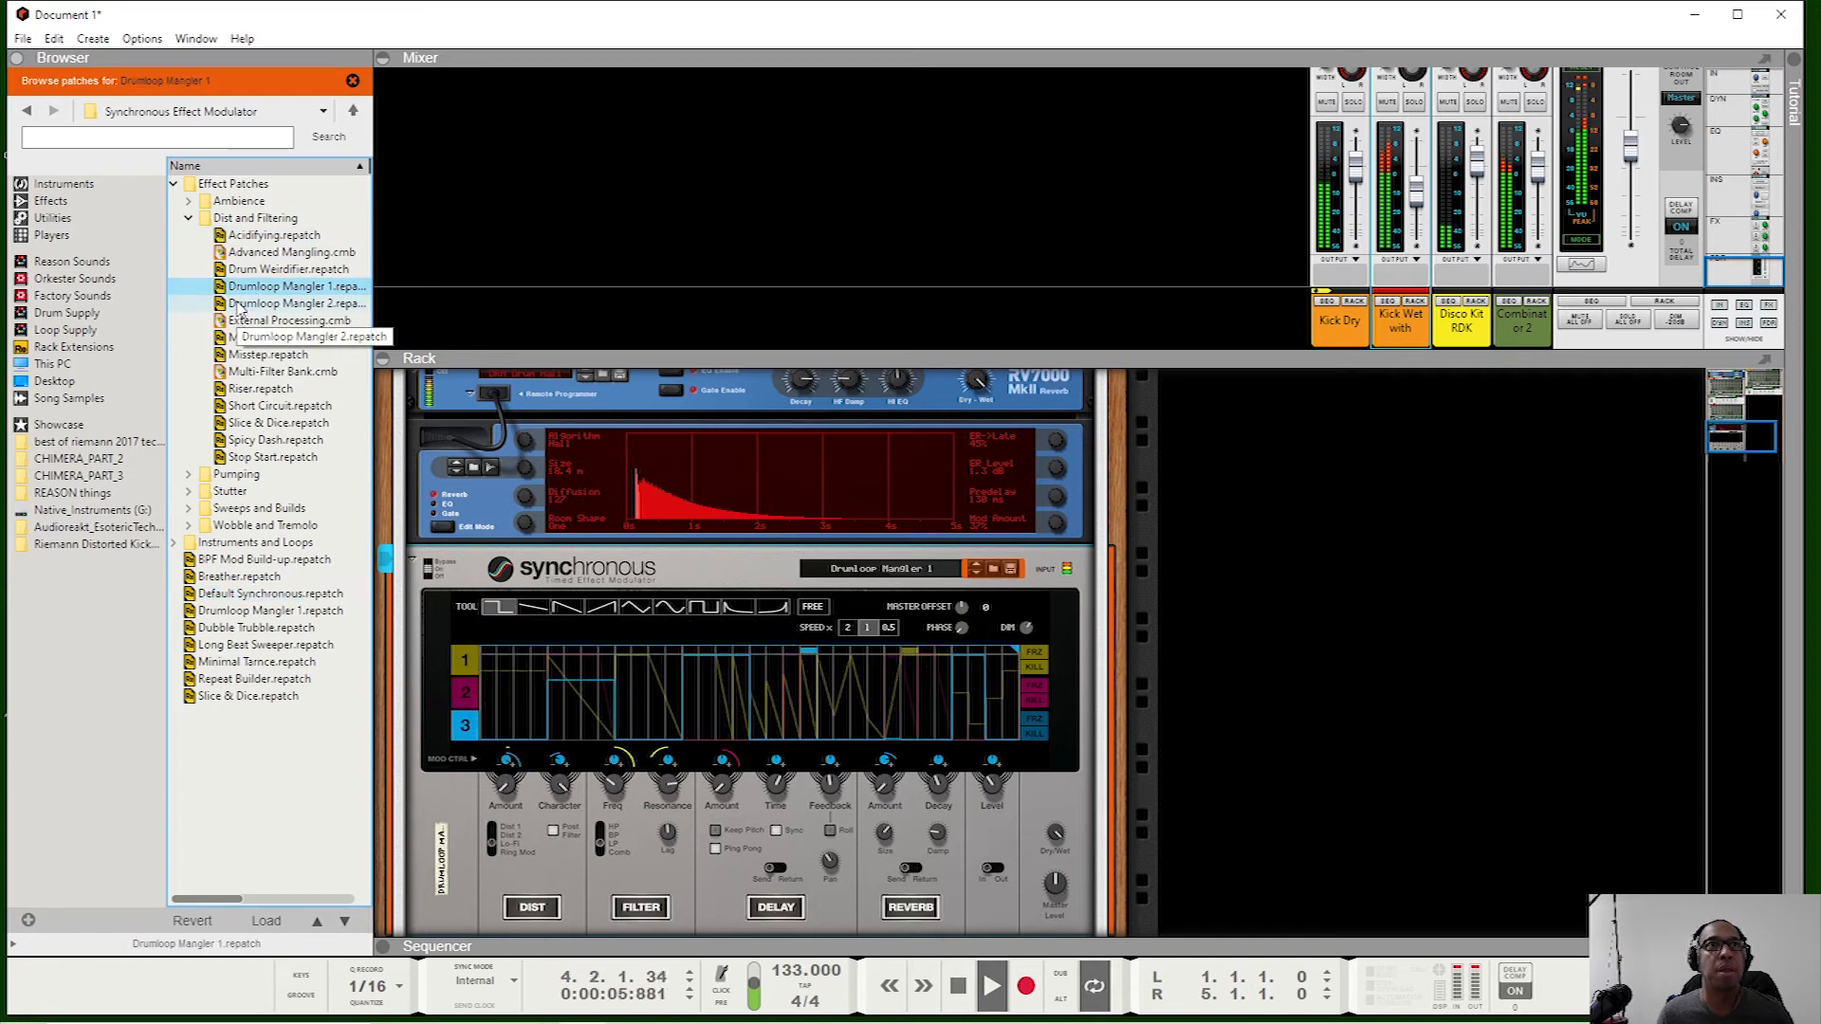
pyautogui.click(256, 305)
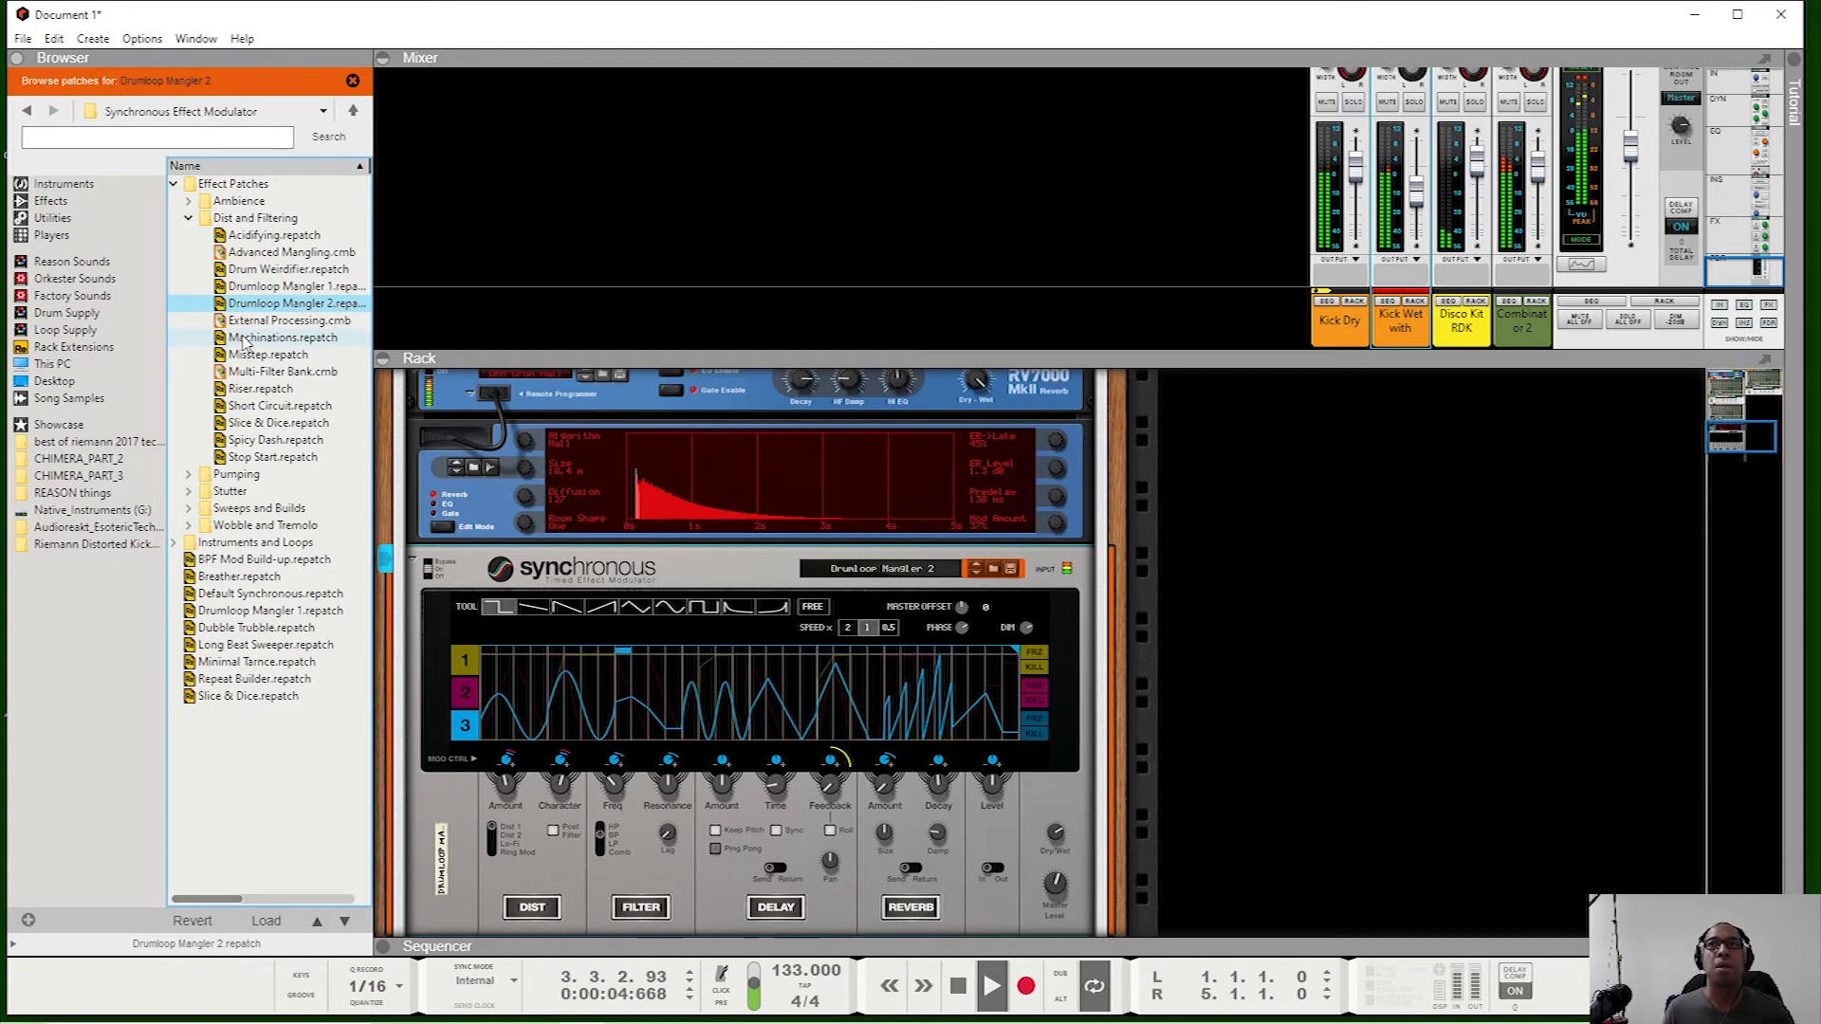
# Step: Audition the Dist and Filtering patches Machinations, Misstep, Riser, Short Circuit and Spicy Dash, slightly lowering the Kick Wet with reverb level
pyautogui.click(247, 339)
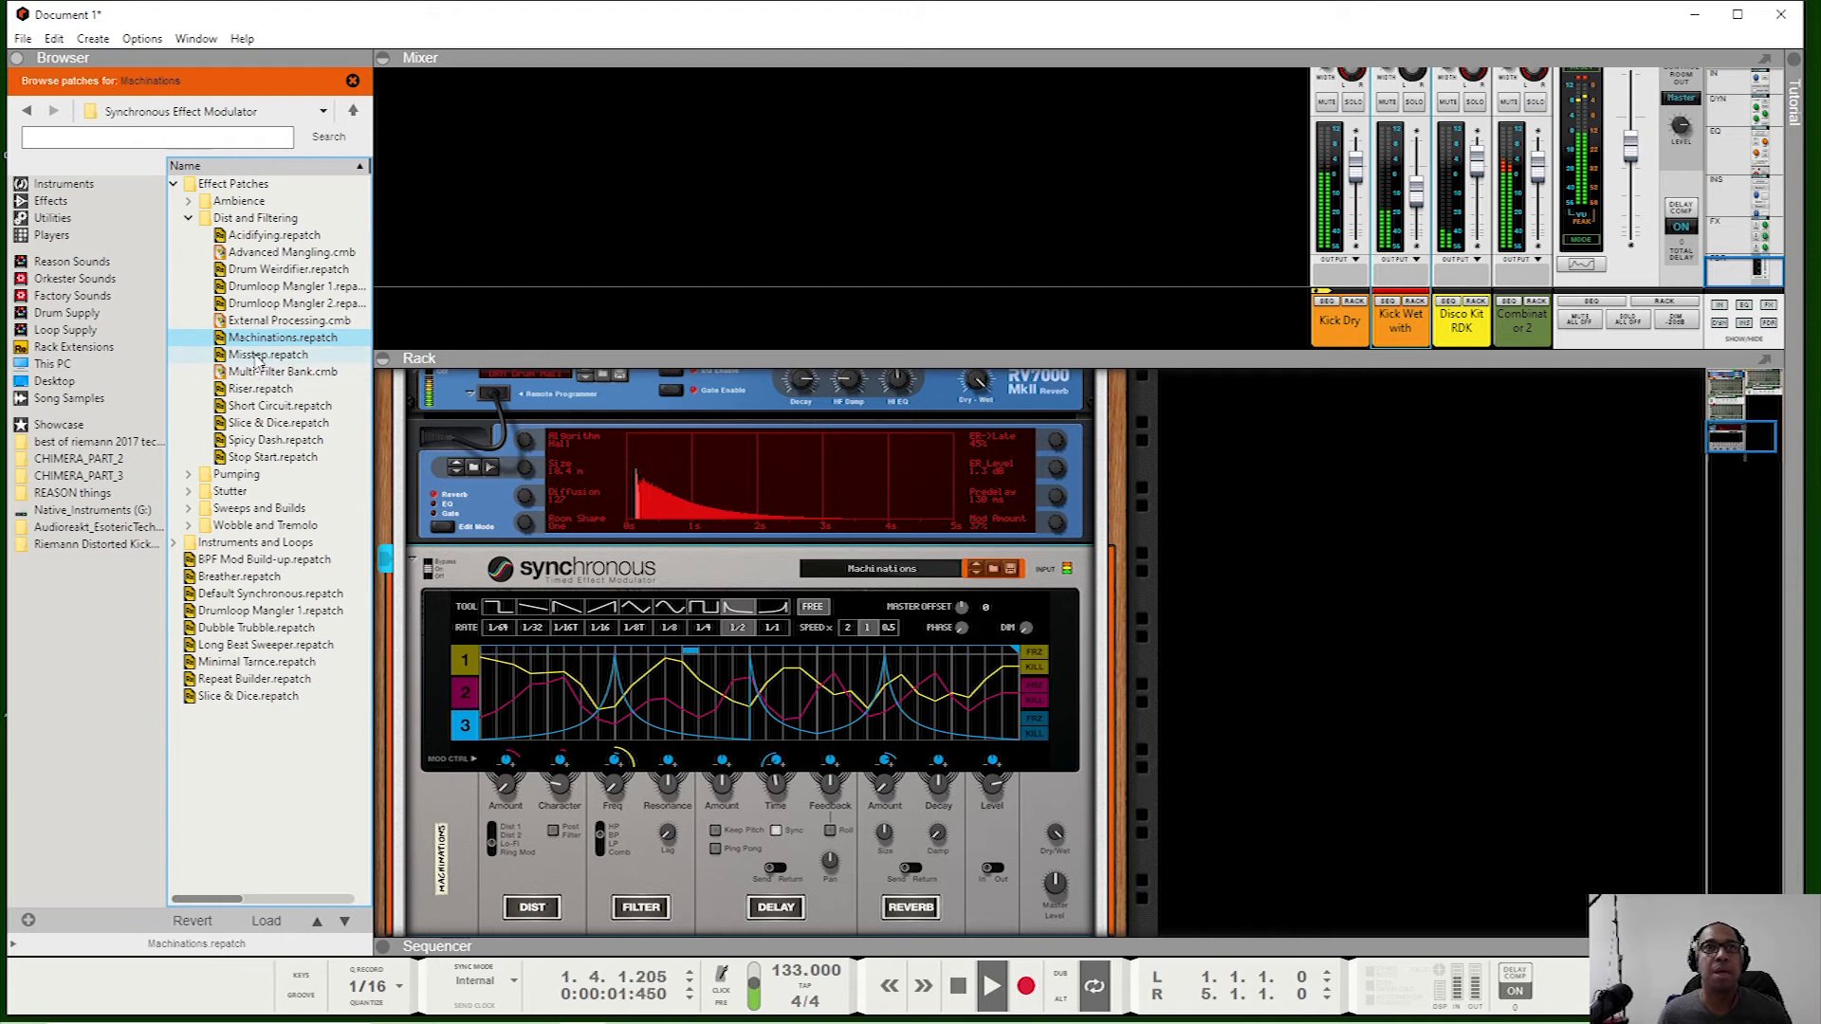
pyautogui.click(258, 356)
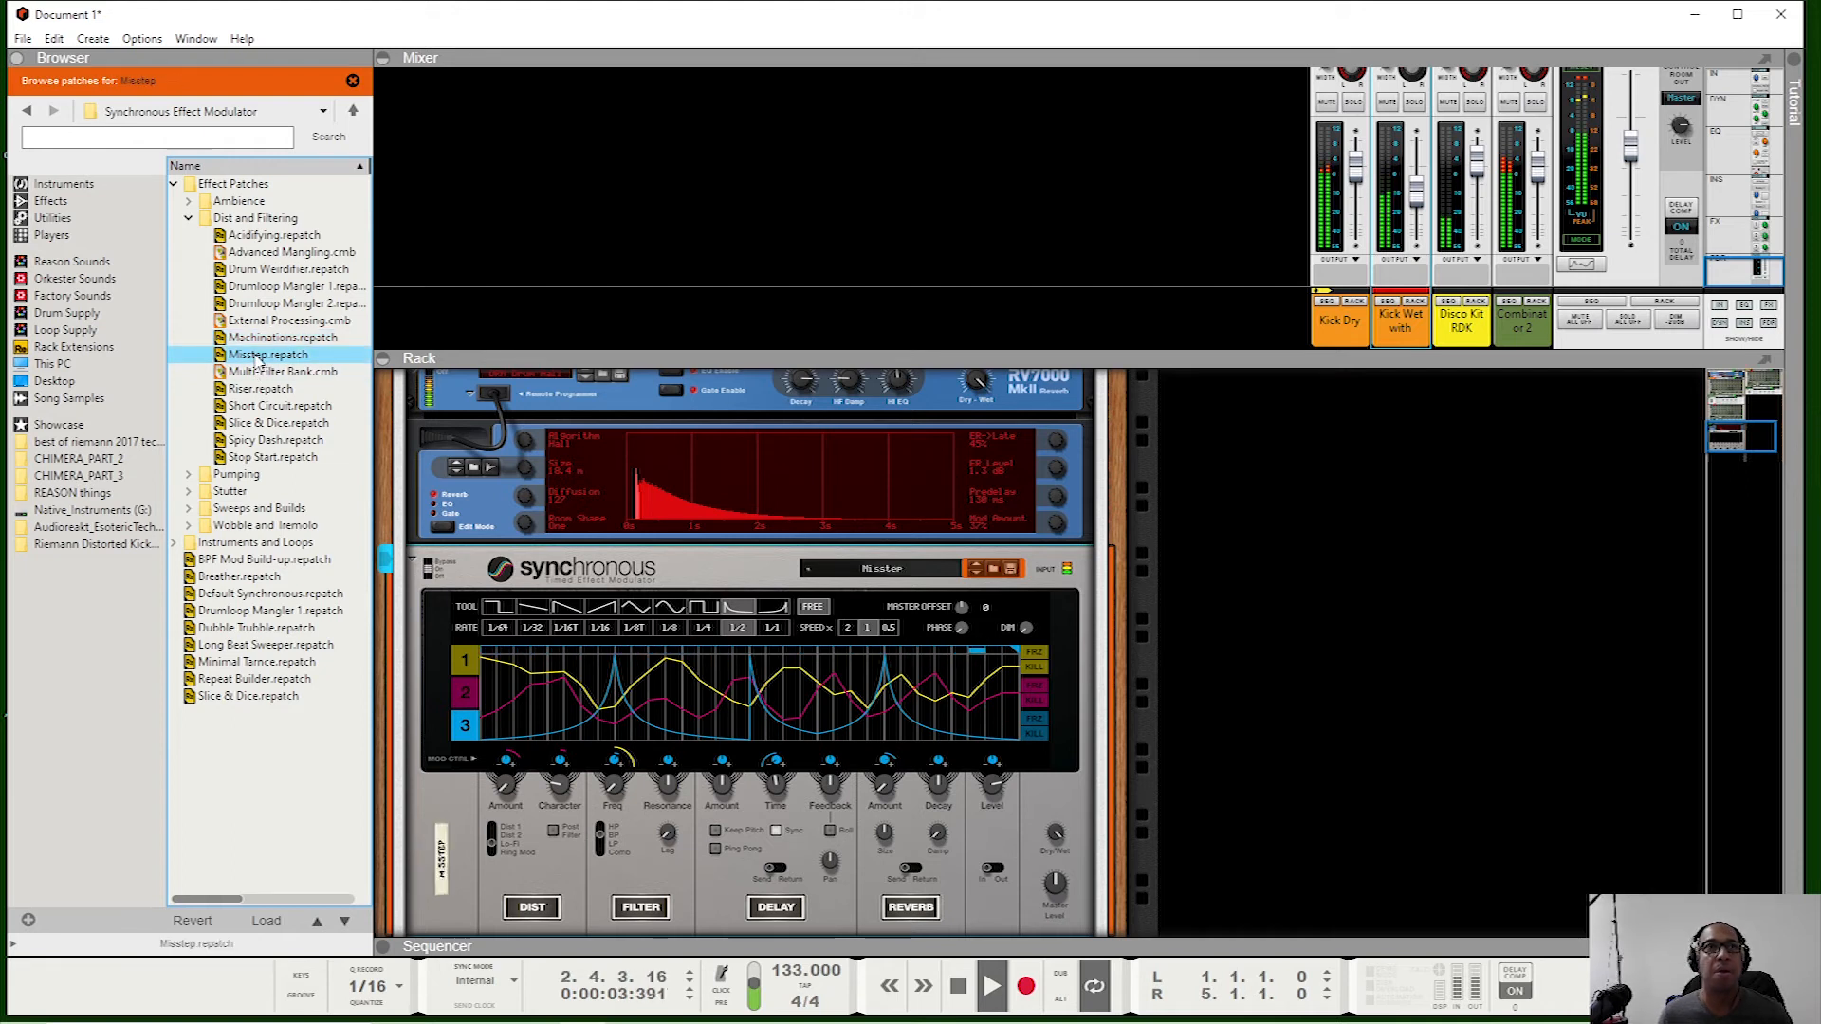
pyautogui.click(248, 391)
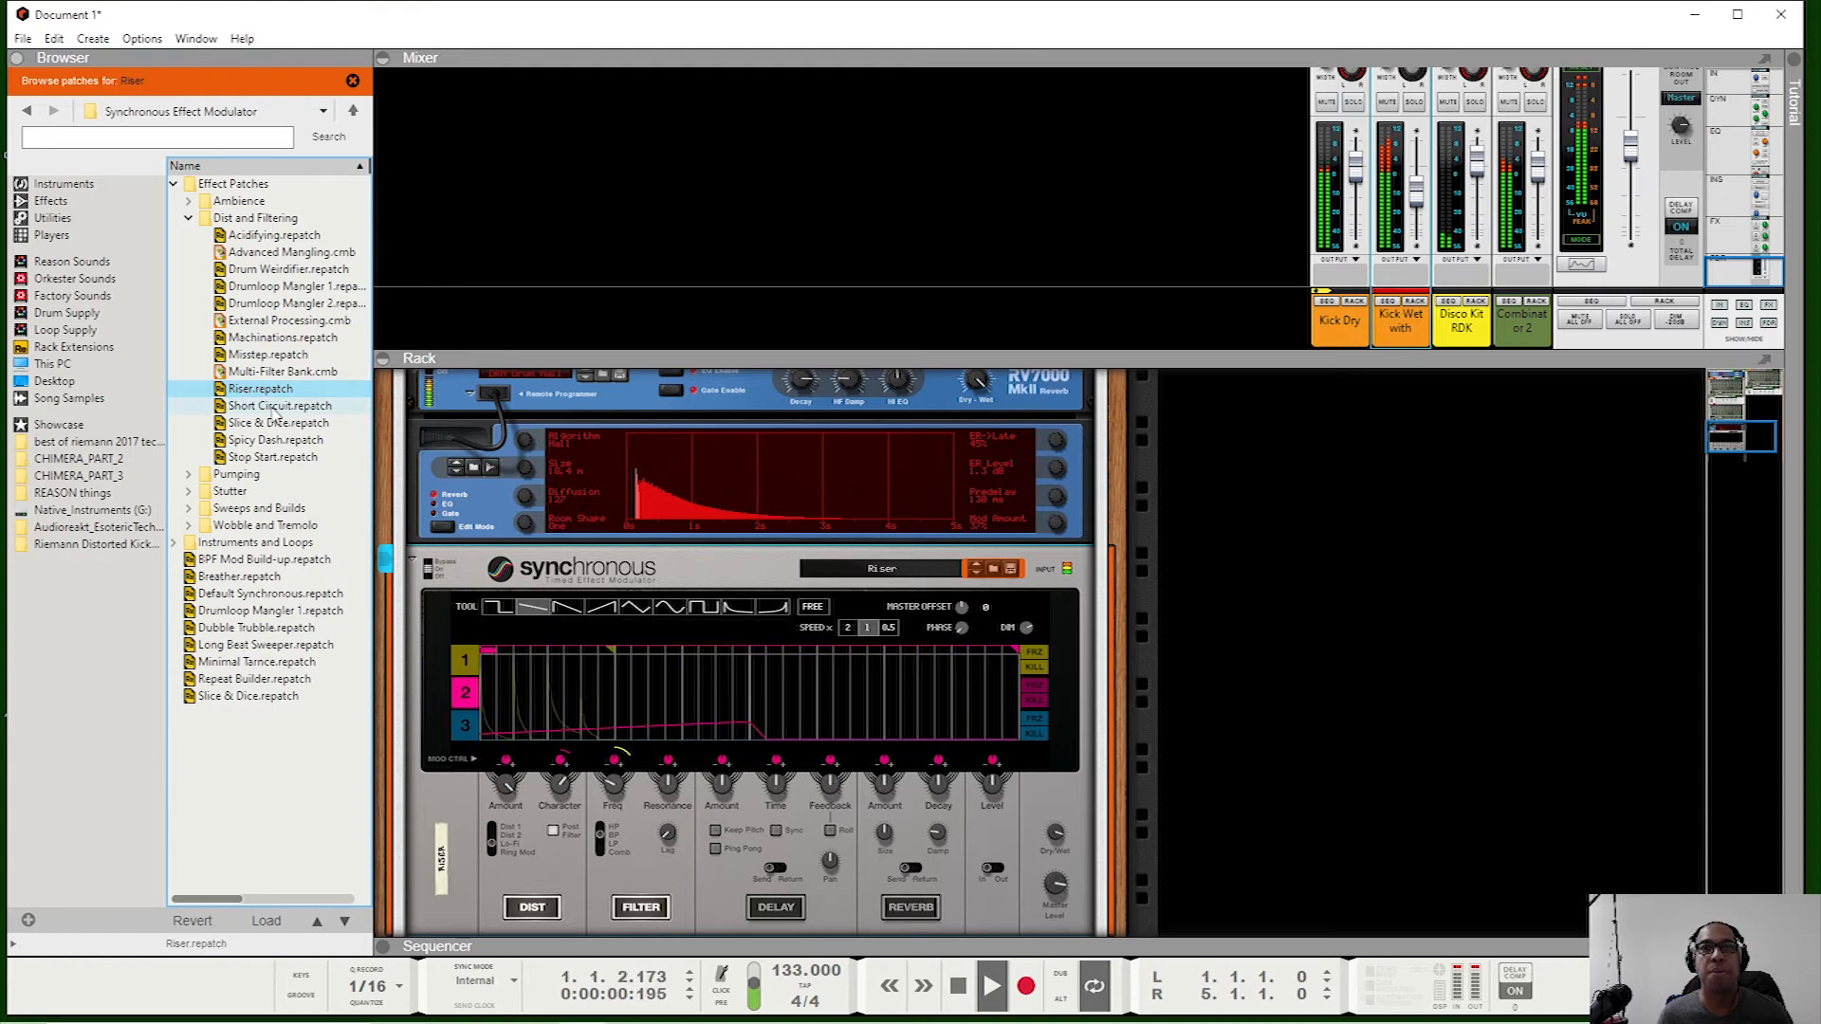
pyautogui.click(275, 406)
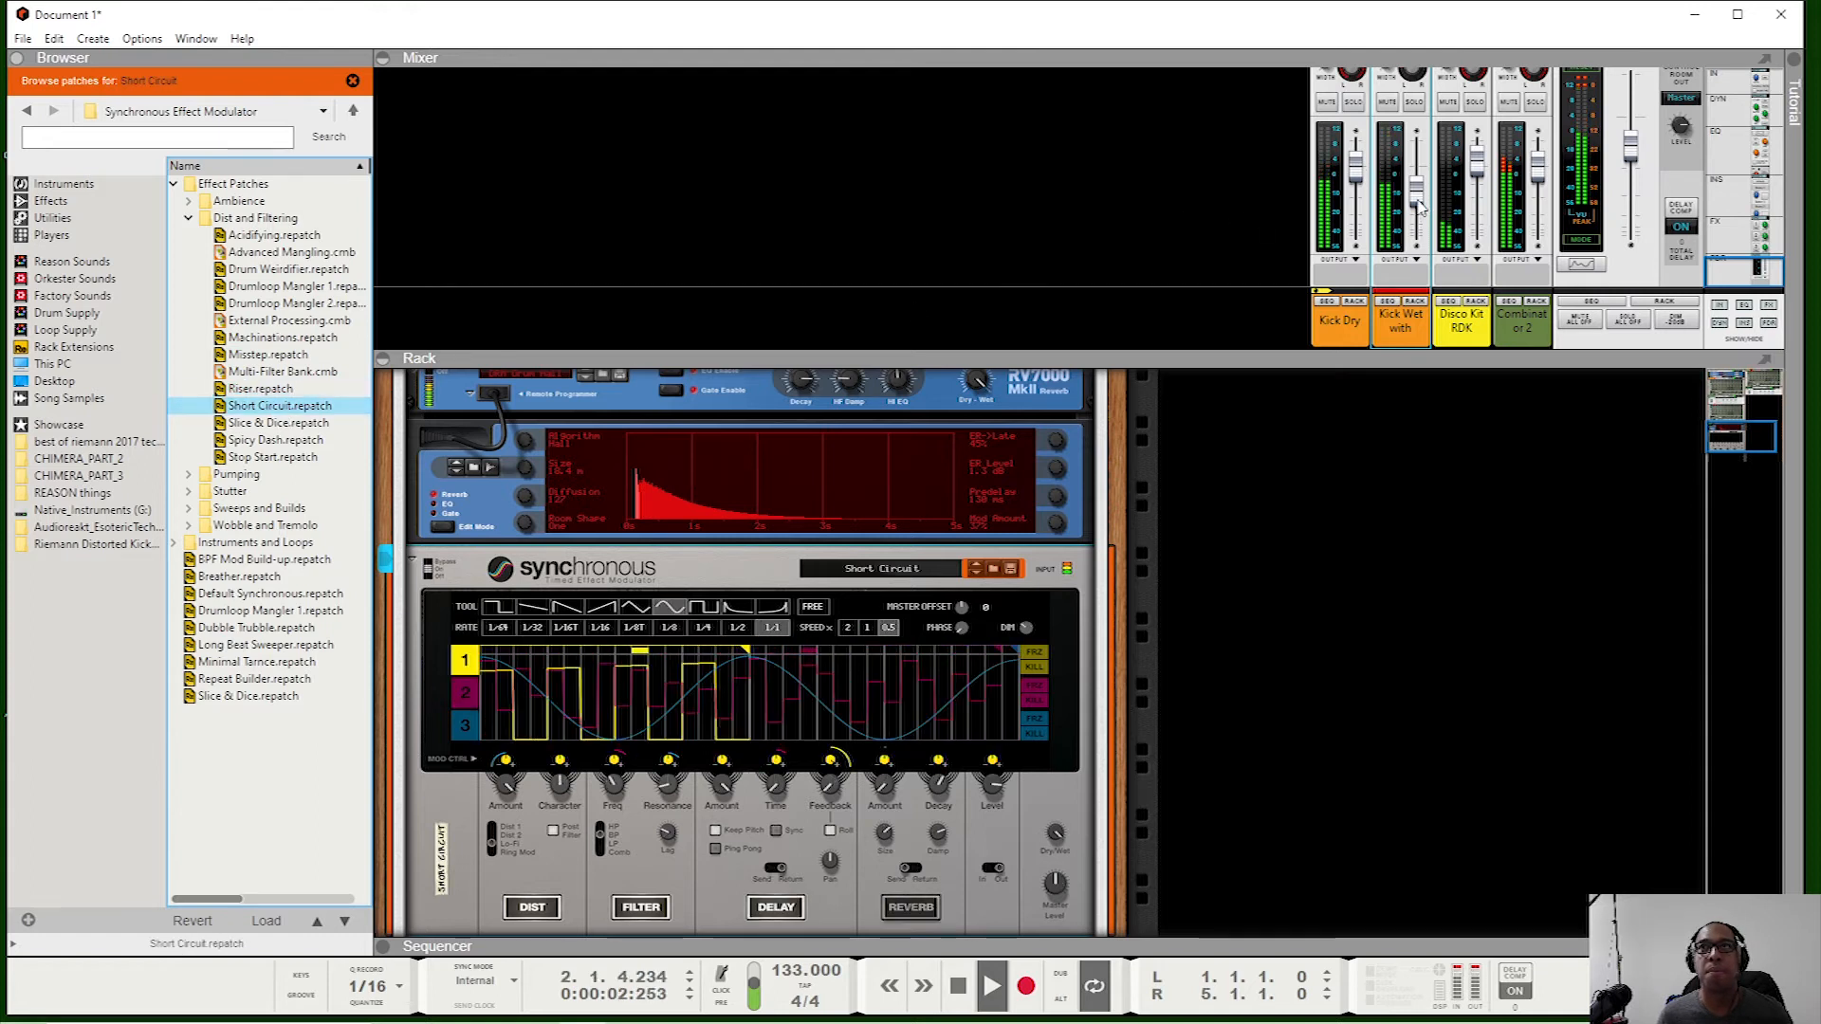
pyautogui.moveTo(1414, 201); pyautogui.dragTo(1414, 206)
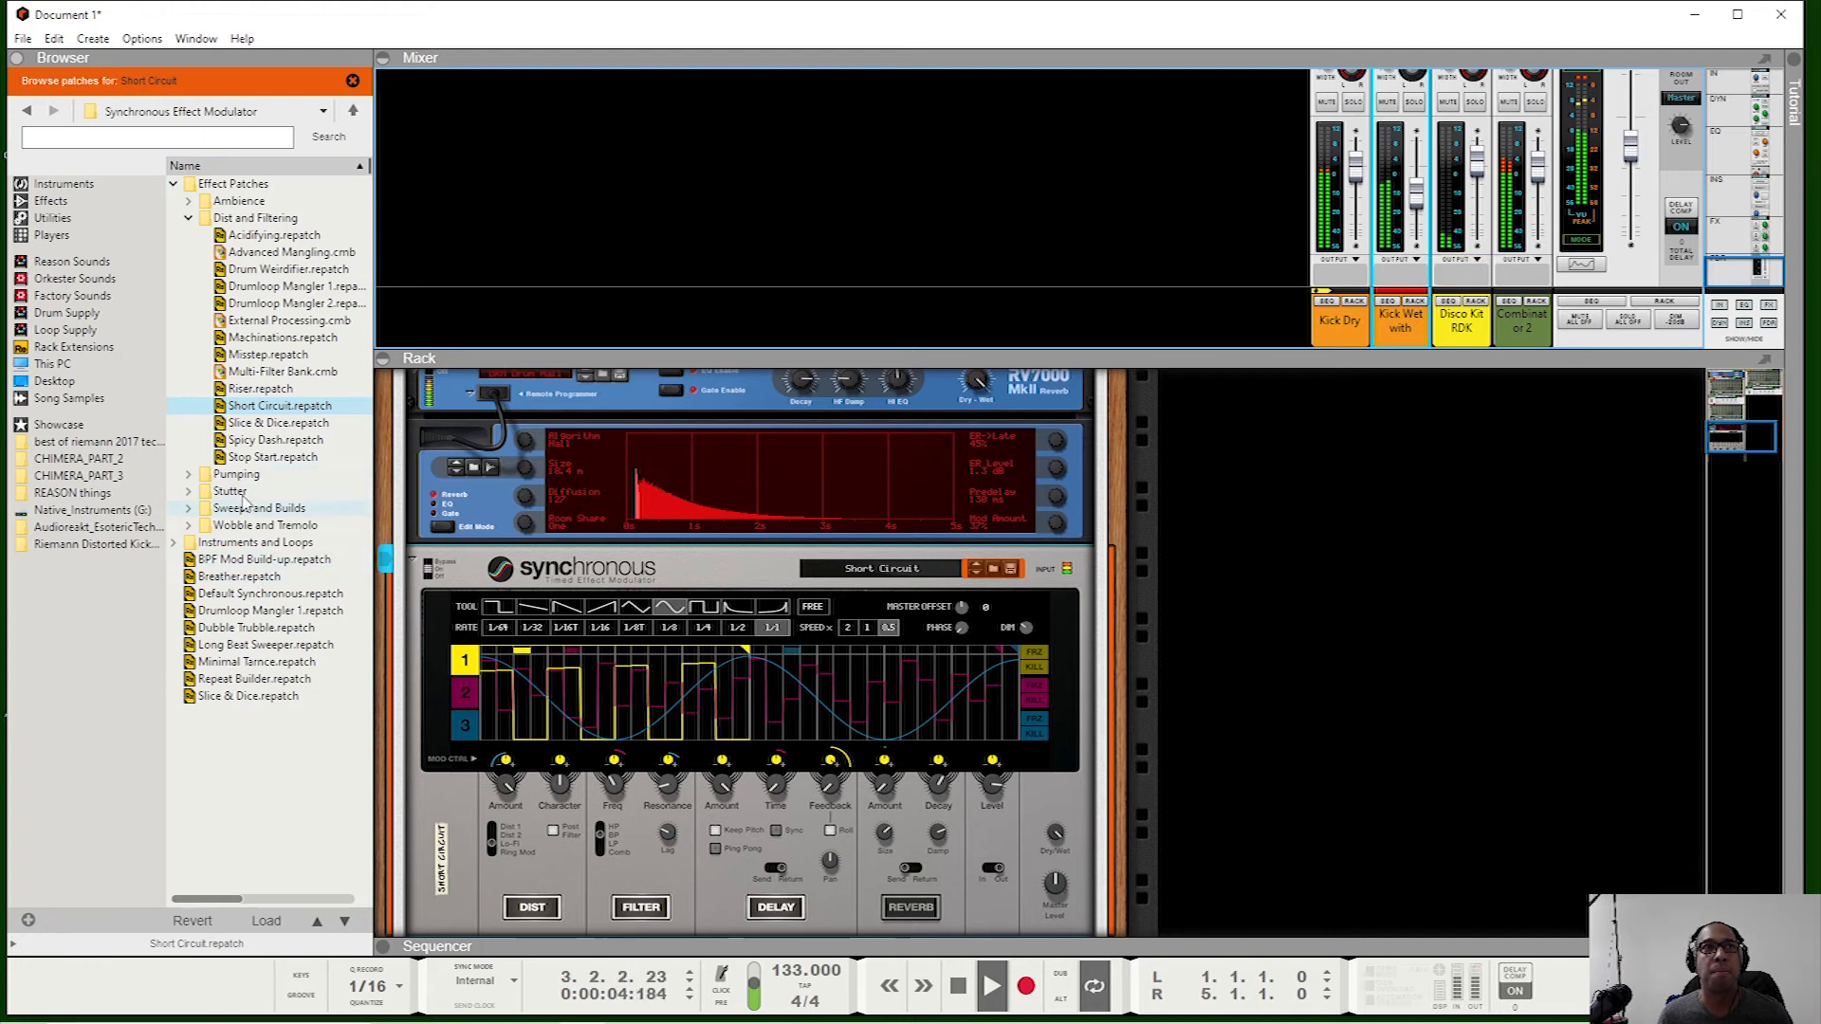
pyautogui.click(244, 441)
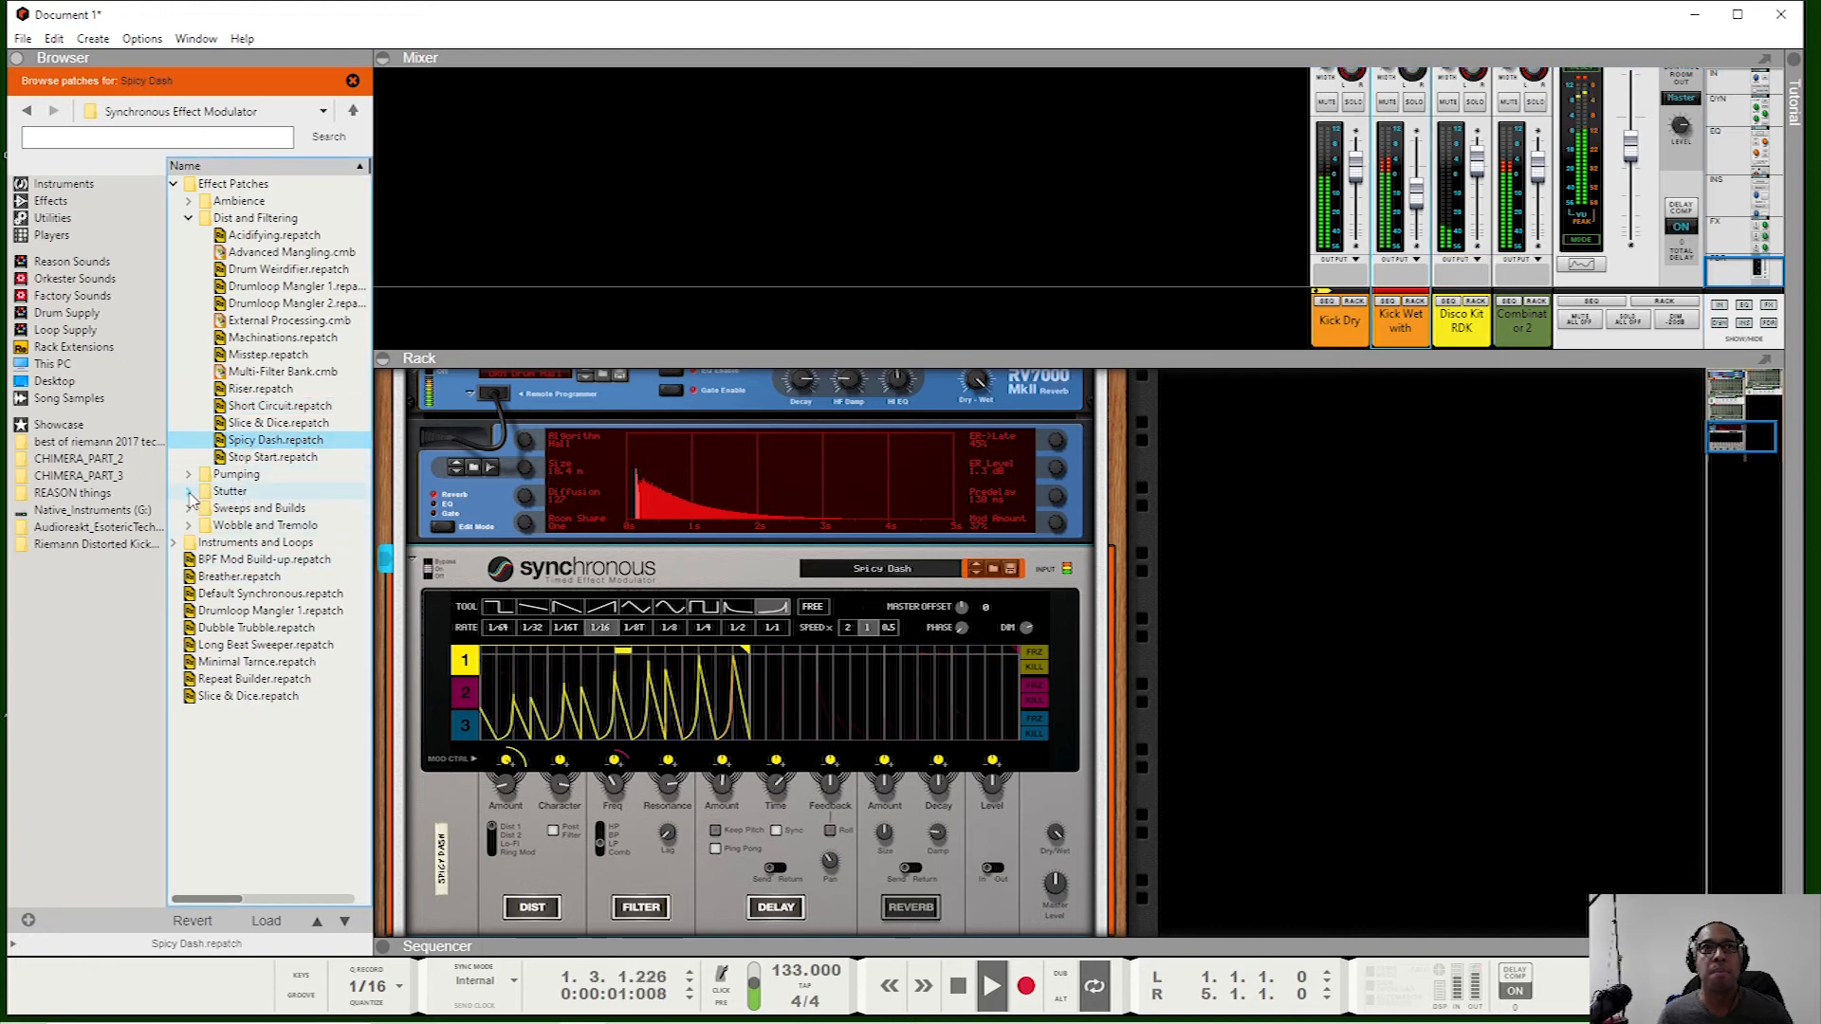
# Step: Audition the Stutter patches Beat Repeater, Broken Repeater, Gates of Space and Method Gate, and lower the Kick Wet with reverb level
pyautogui.click(188, 492)
pyautogui.click(275, 508)
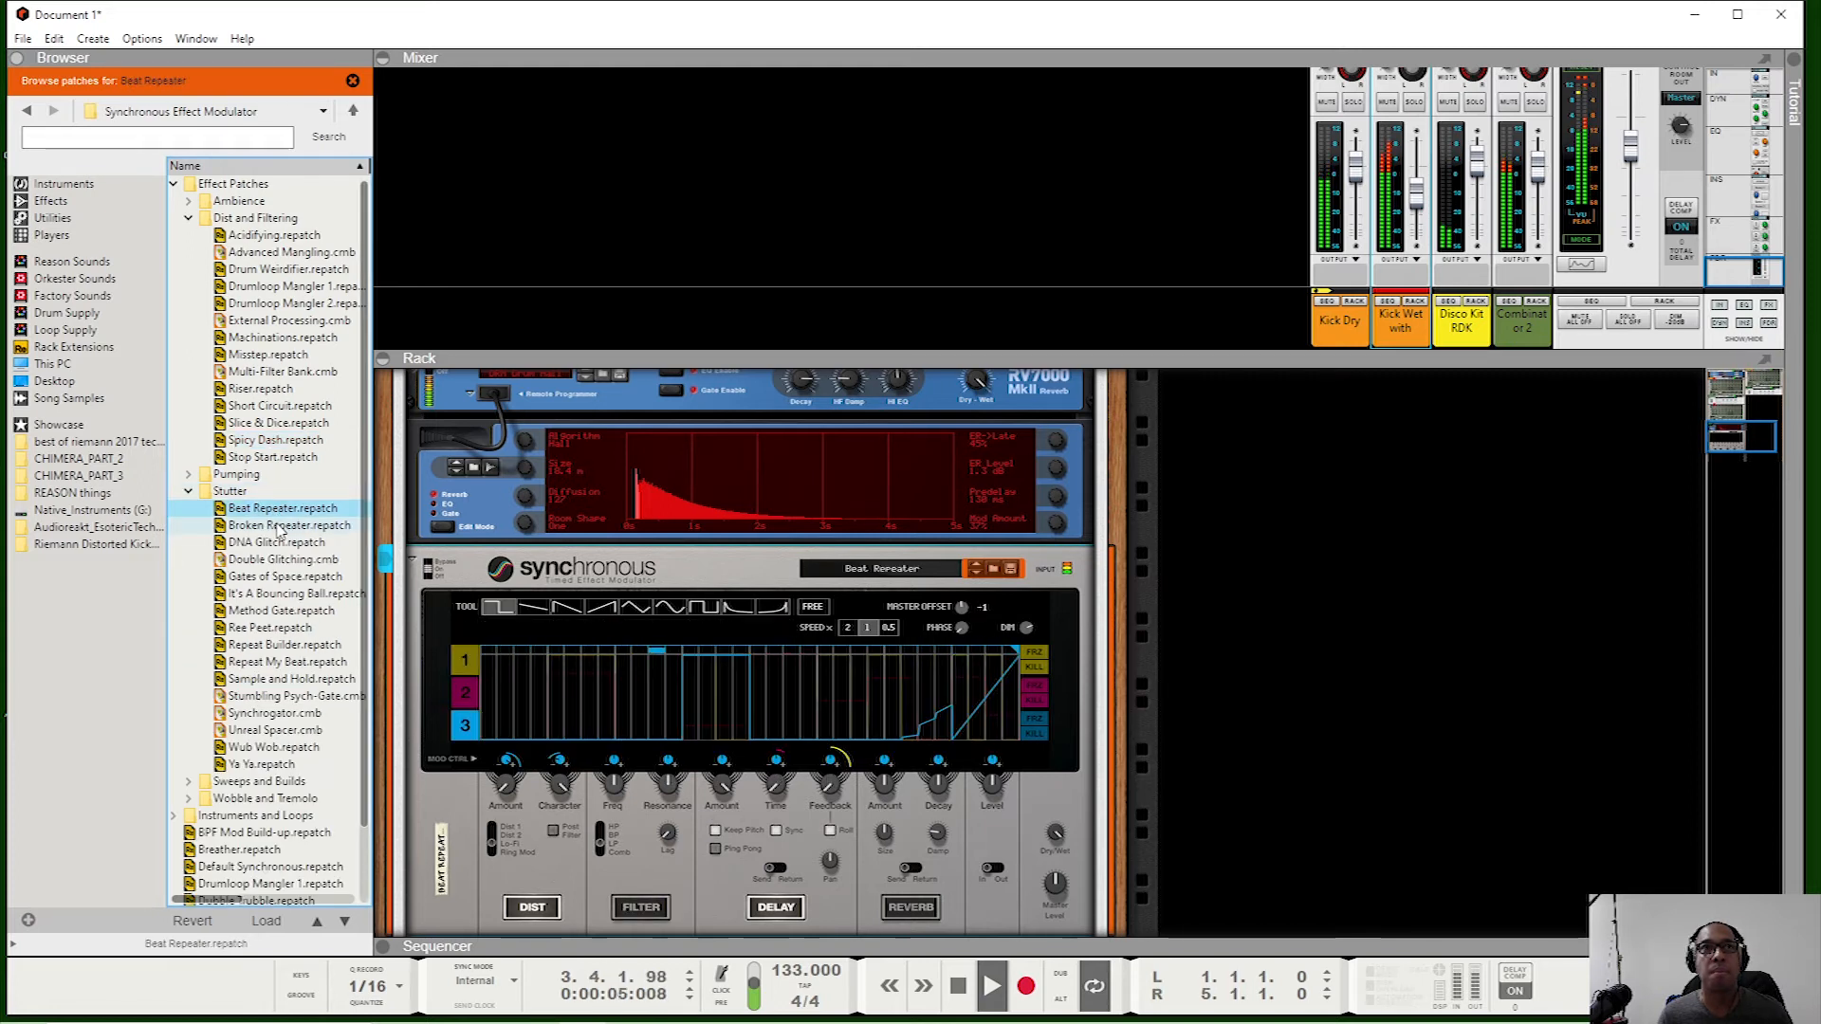
pyautogui.click(278, 526)
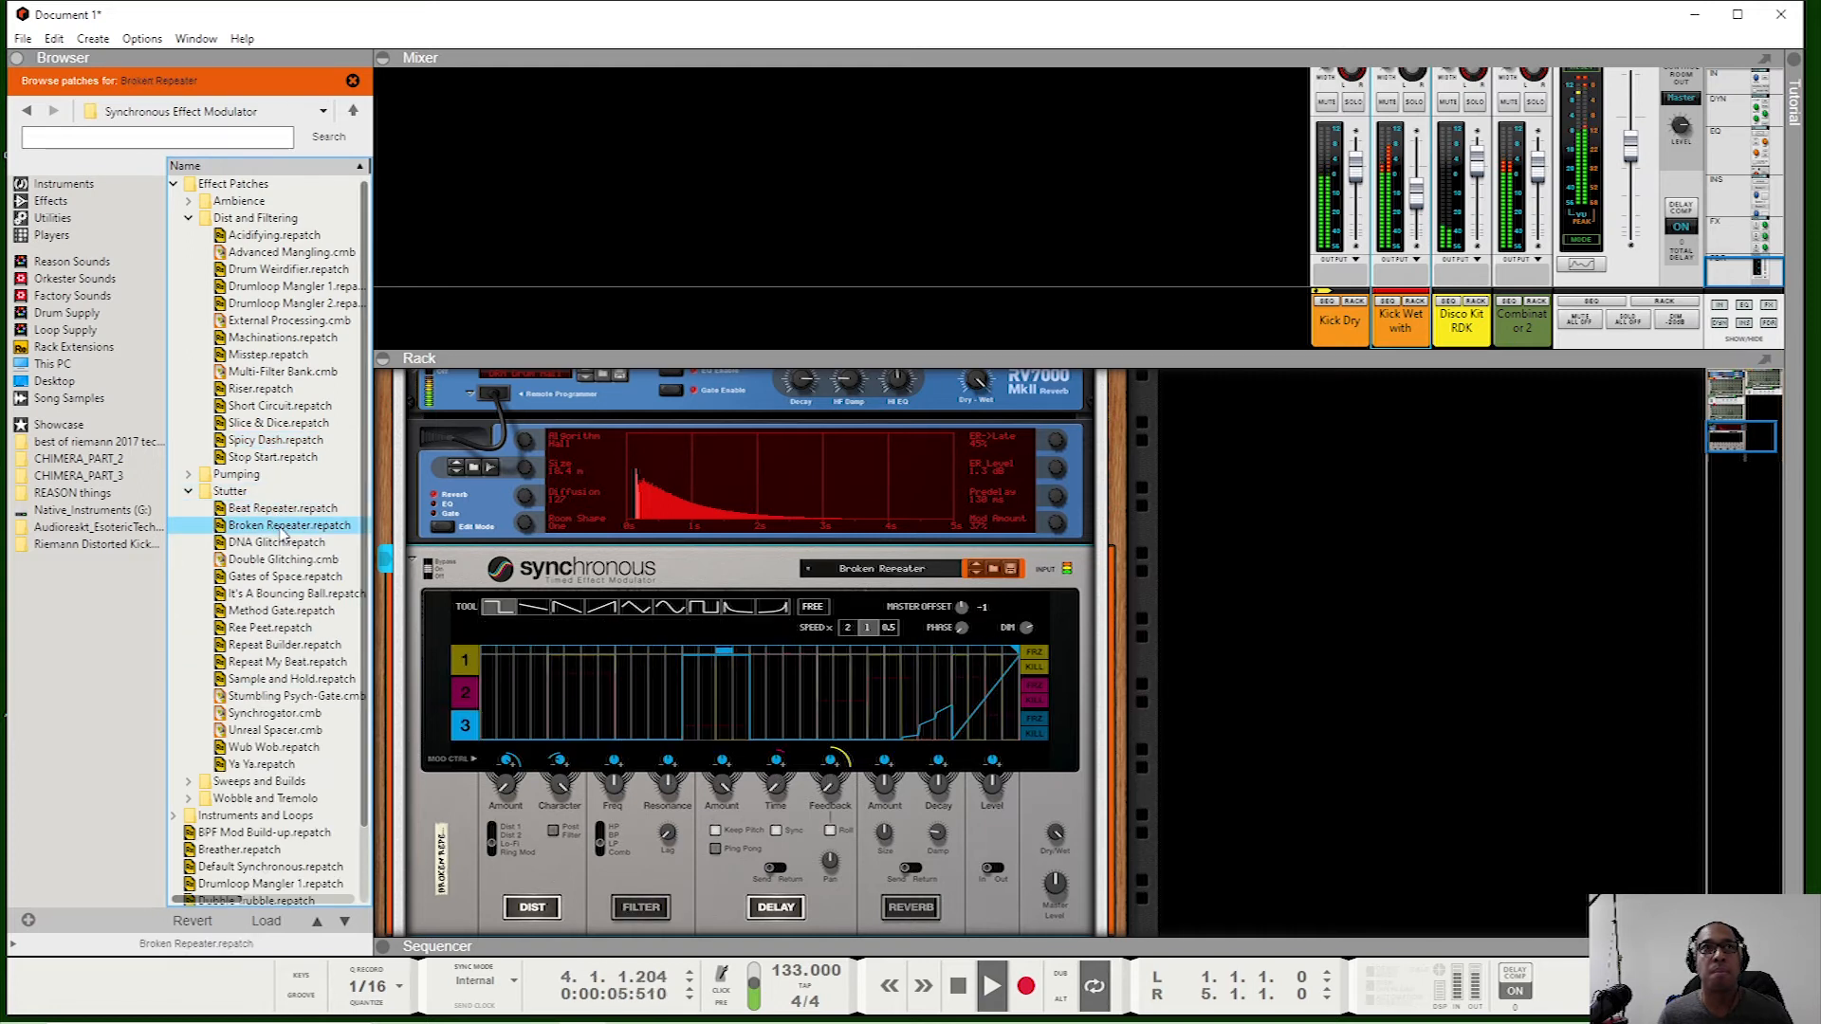
pyautogui.click(251, 577)
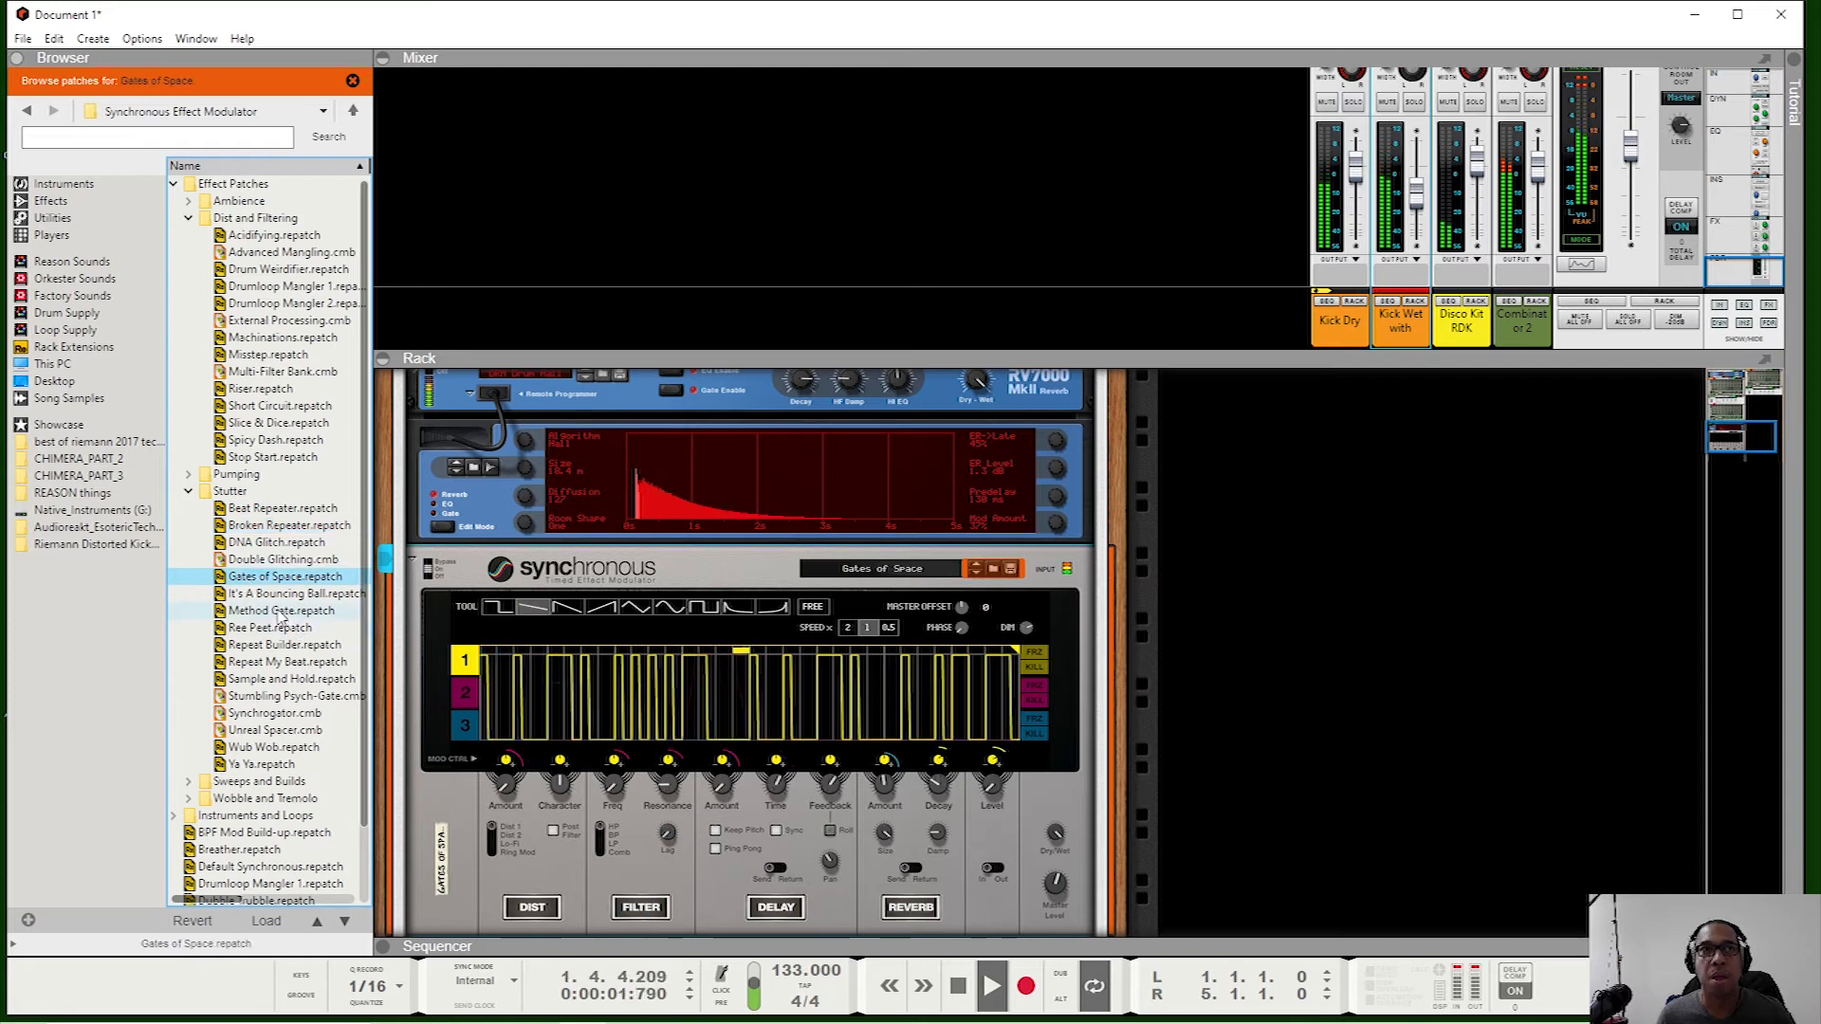
pyautogui.click(281, 612)
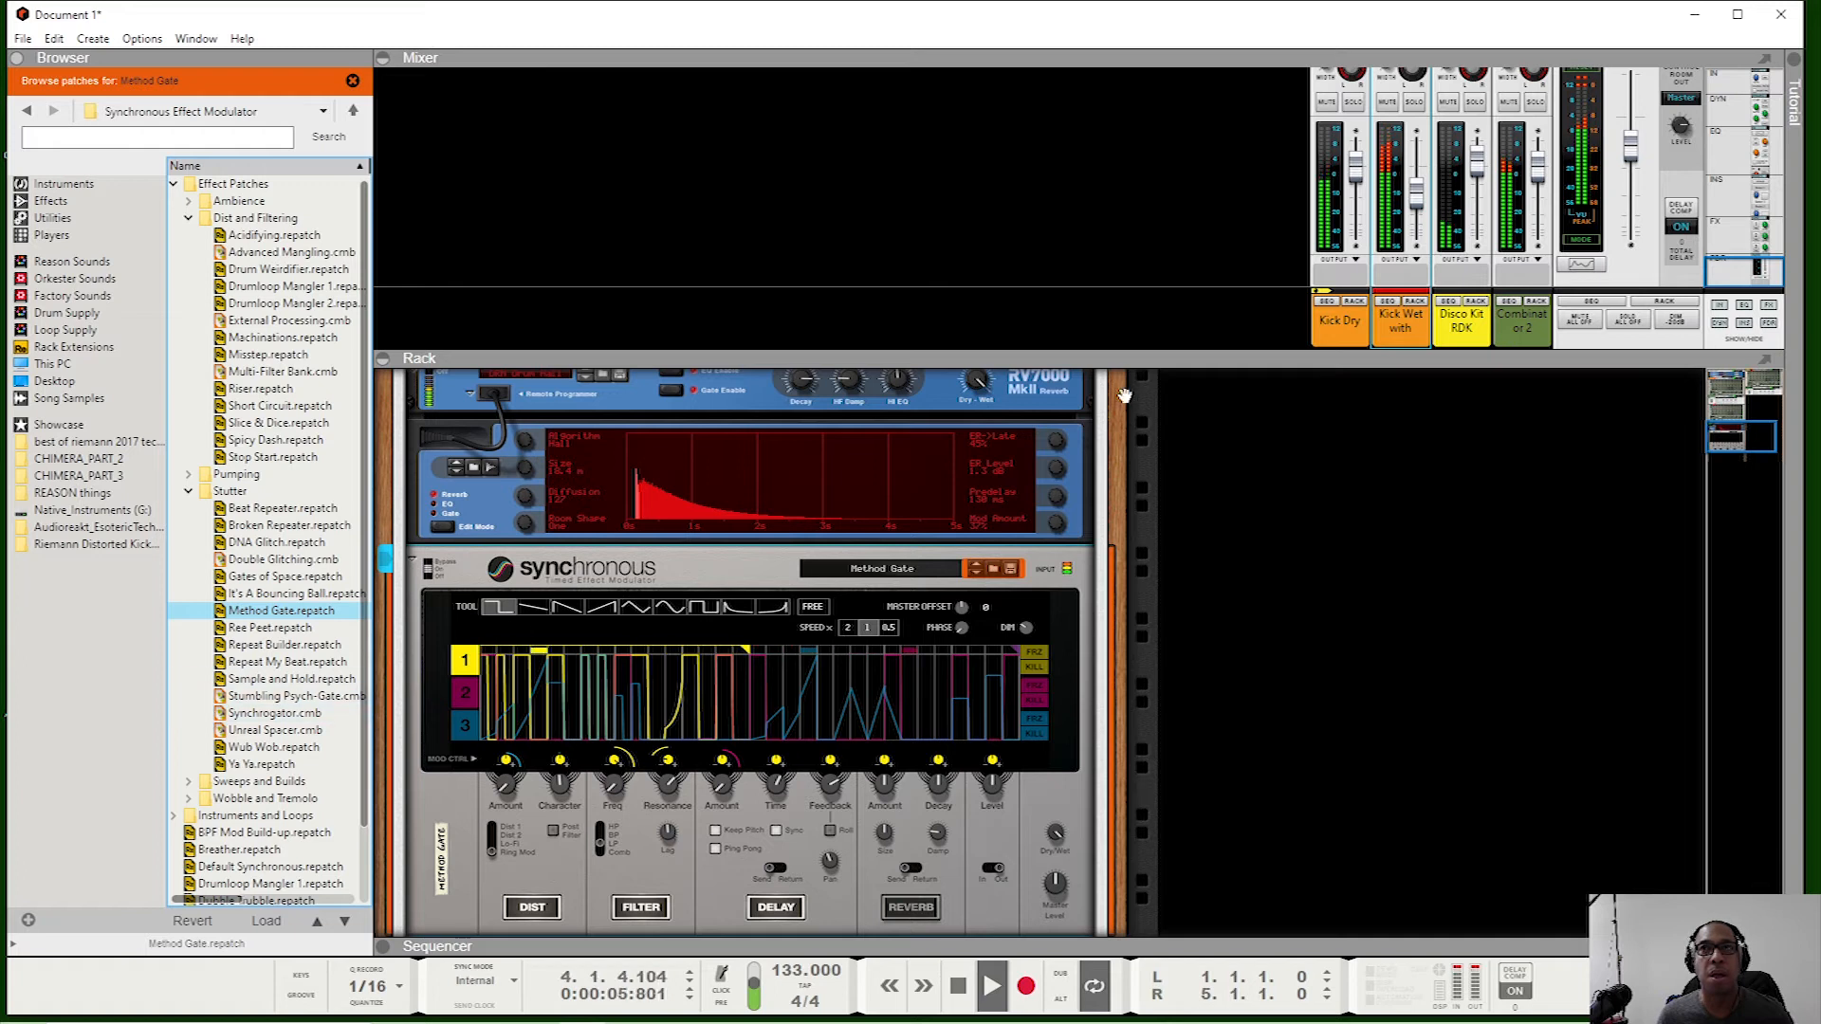
pyautogui.click(1416, 213)
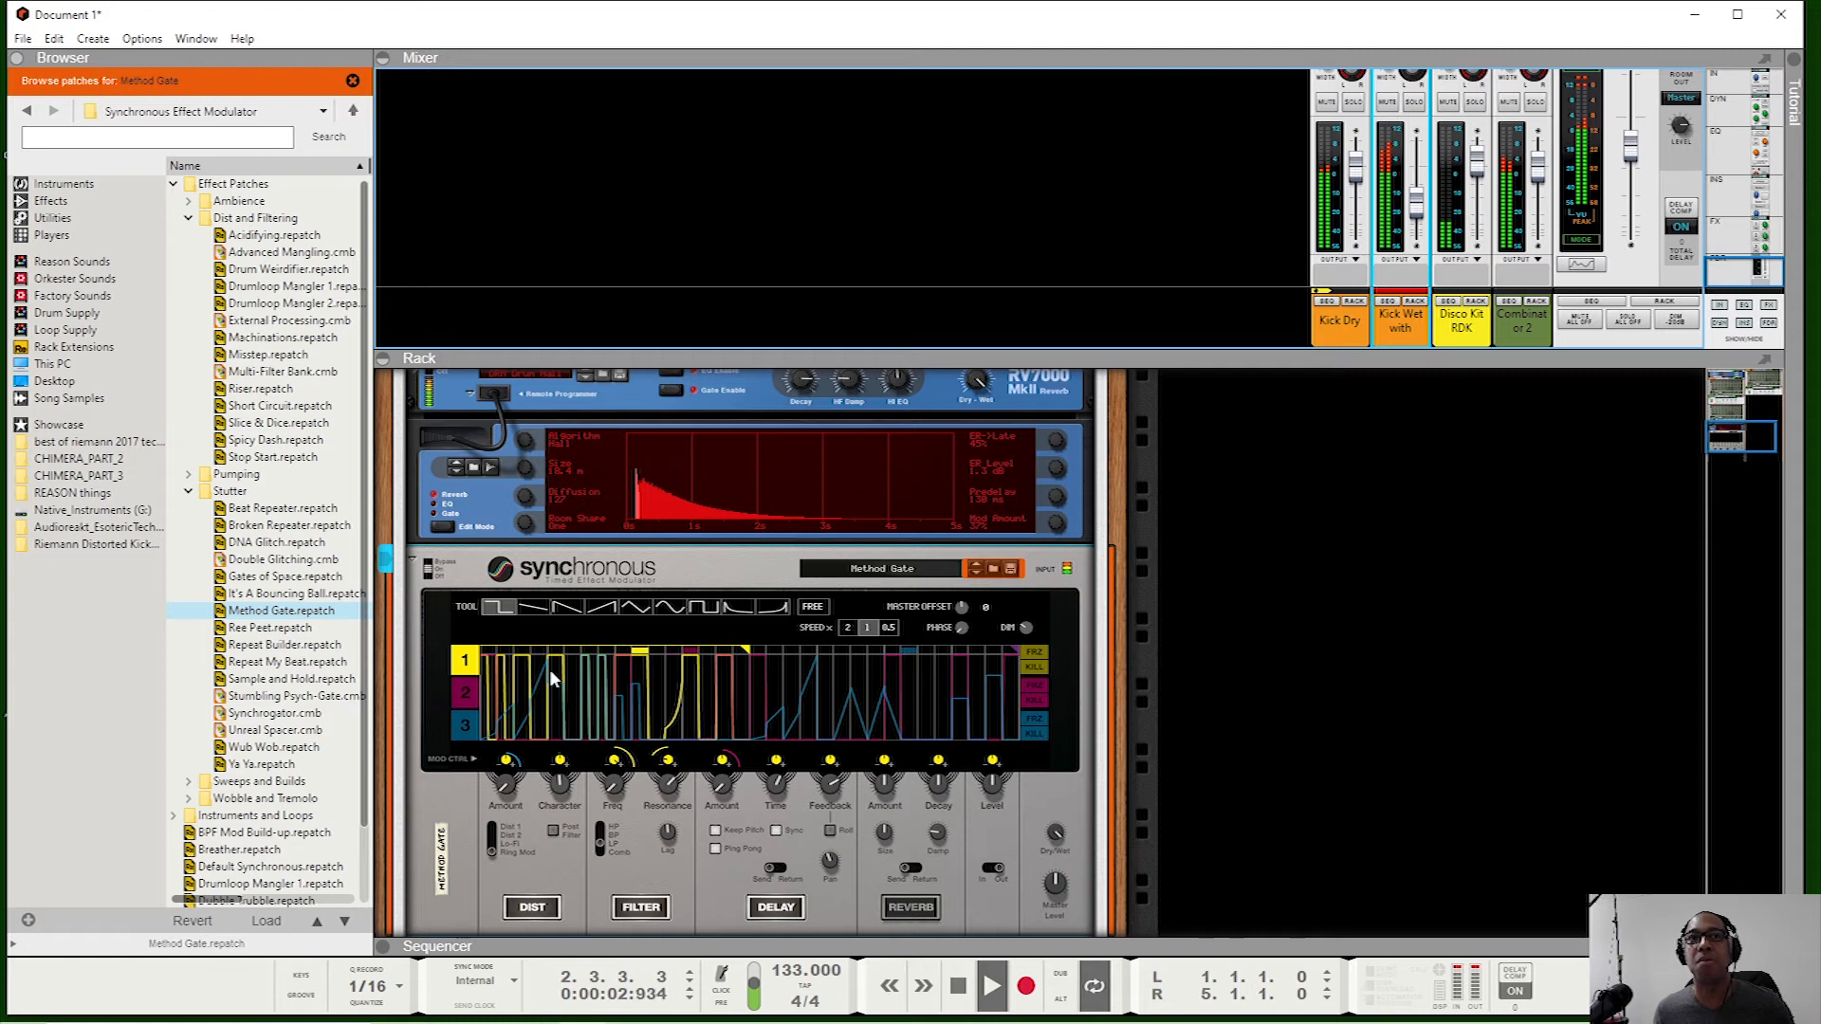
# Step: Audition the Stutter patches Ree Peet and Repeat My Beat on the Synchronous, and stop playback
pyautogui.click(238, 630)
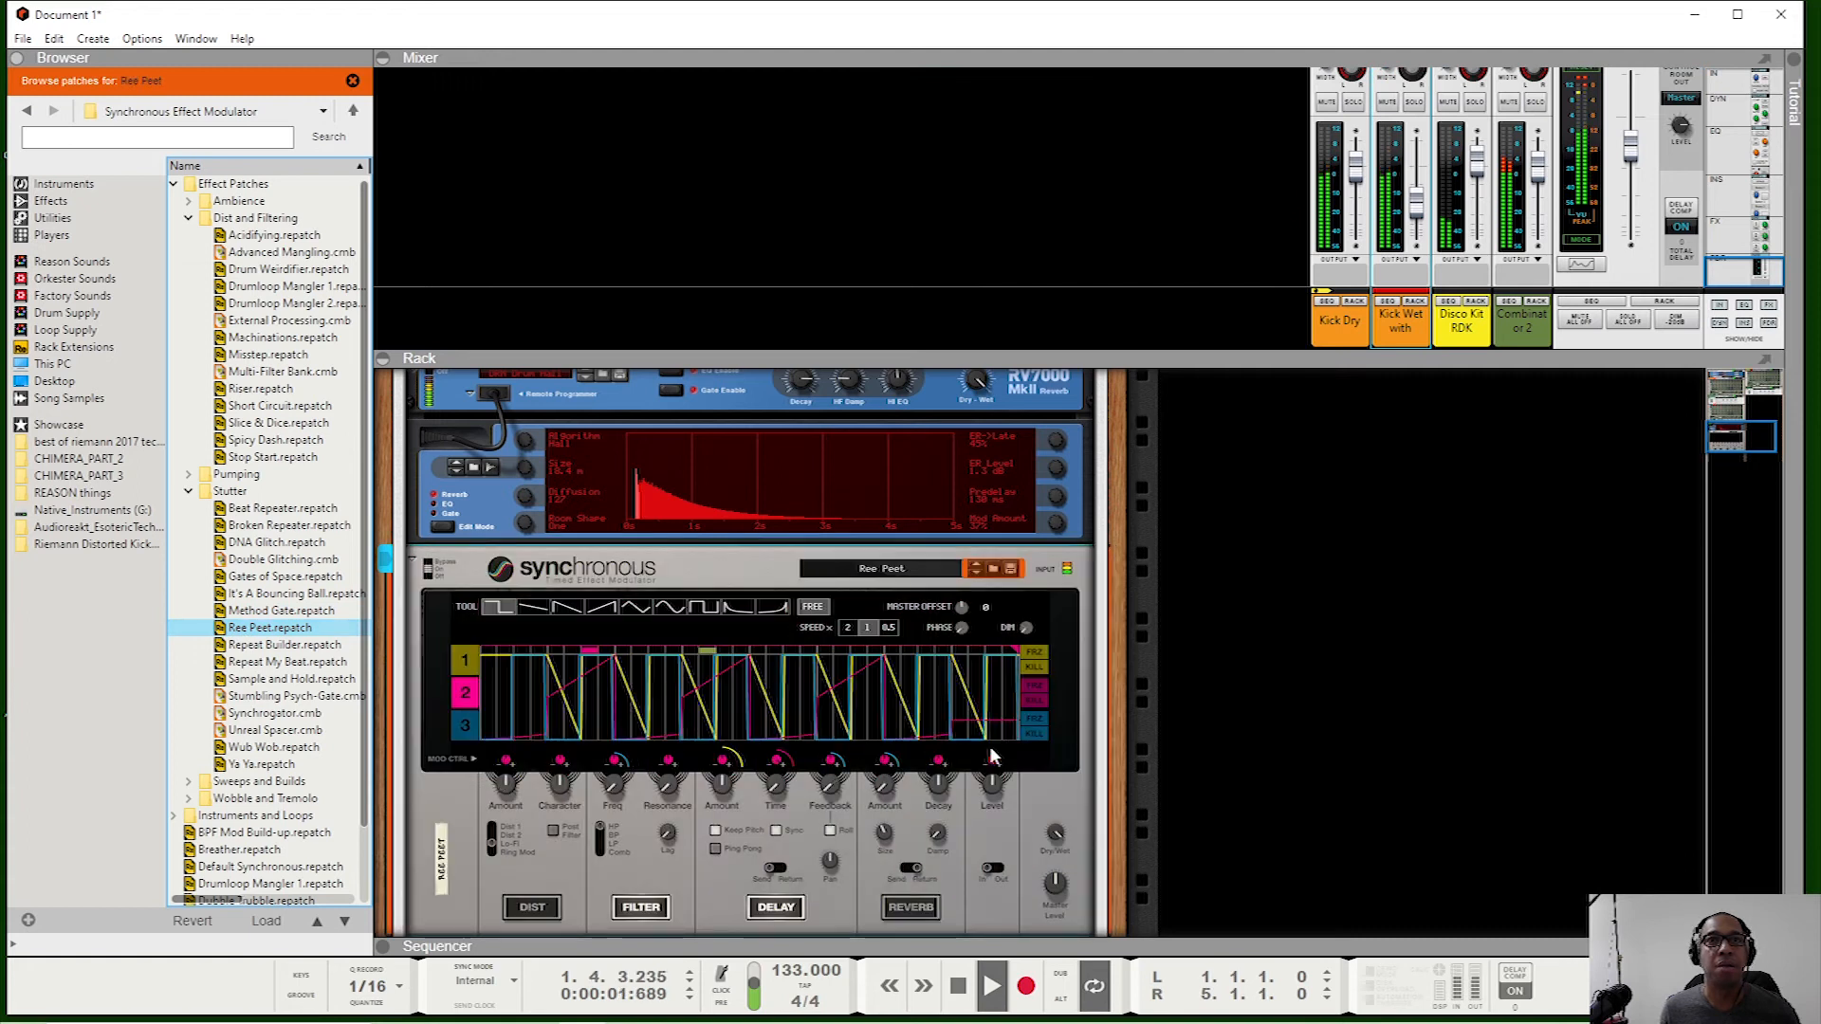
pyautogui.click(230, 663)
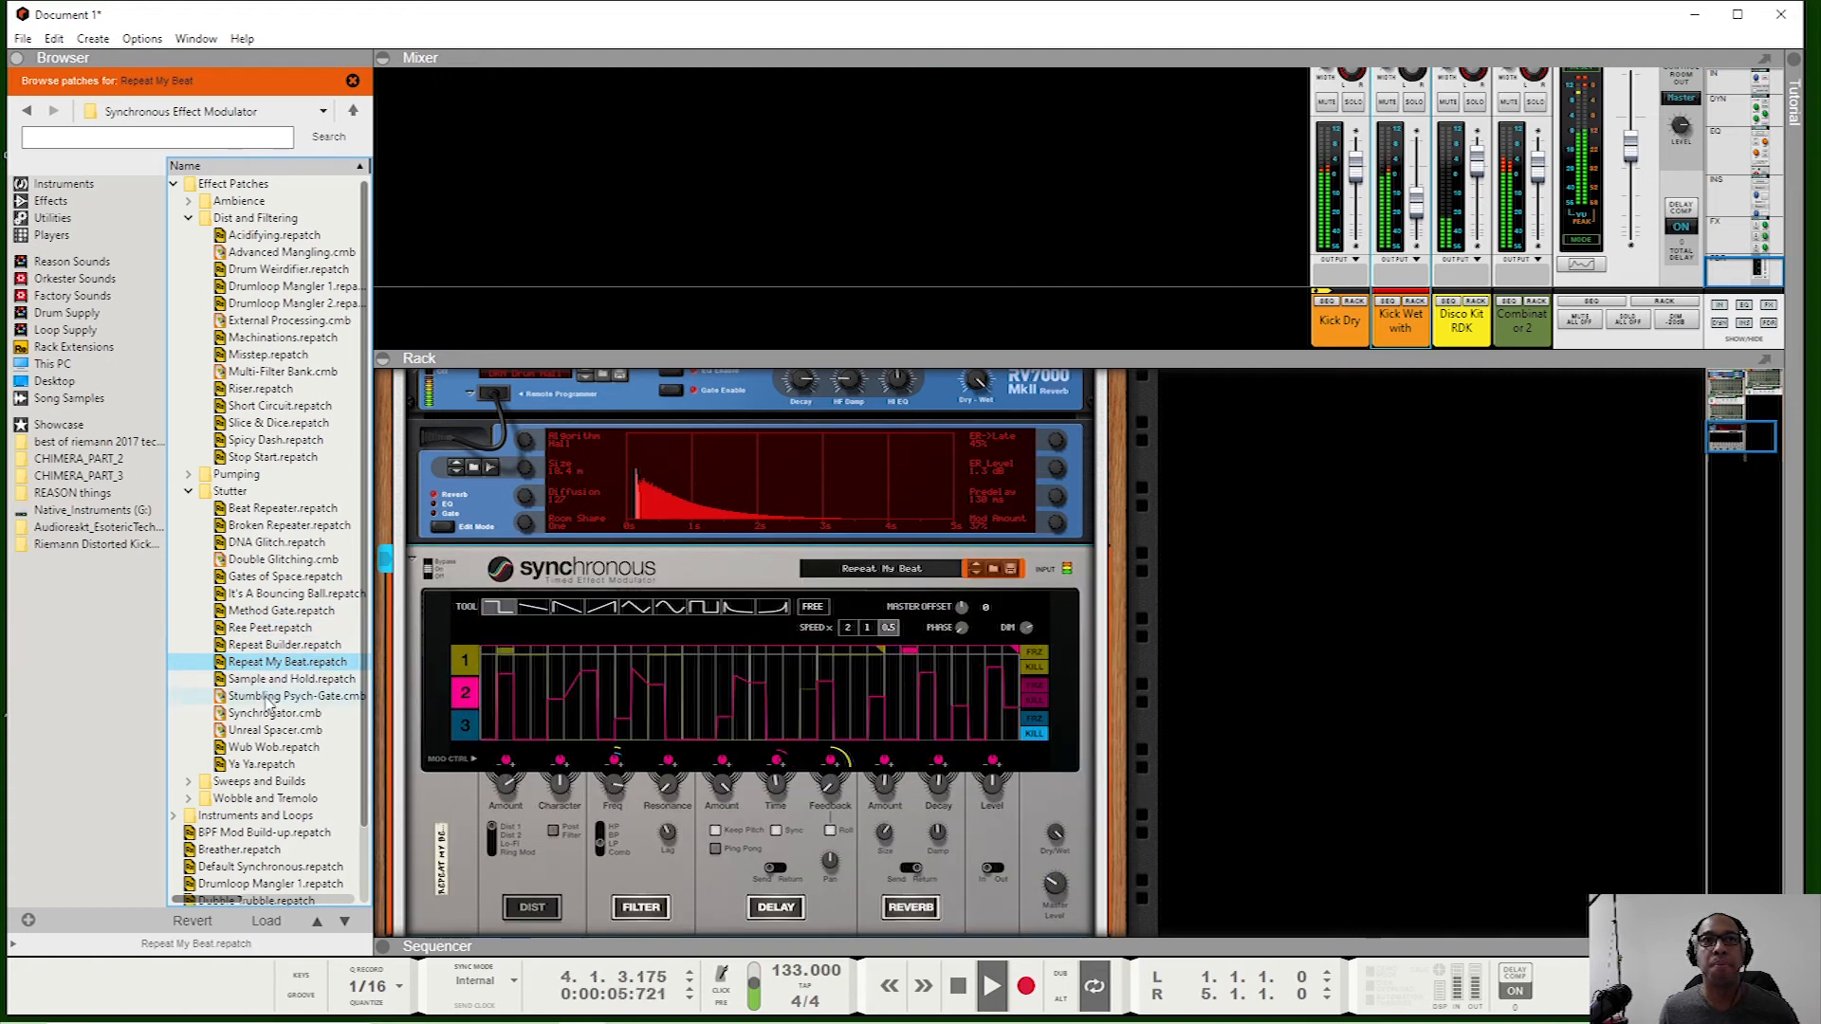
pyautogui.press('space')
# Step: Delete the Kick Wet with reverb mixer channel together with all devices and tracks in its group
pyautogui.moveTo(1250, 360); pyautogui.dragTo(1280, 517)
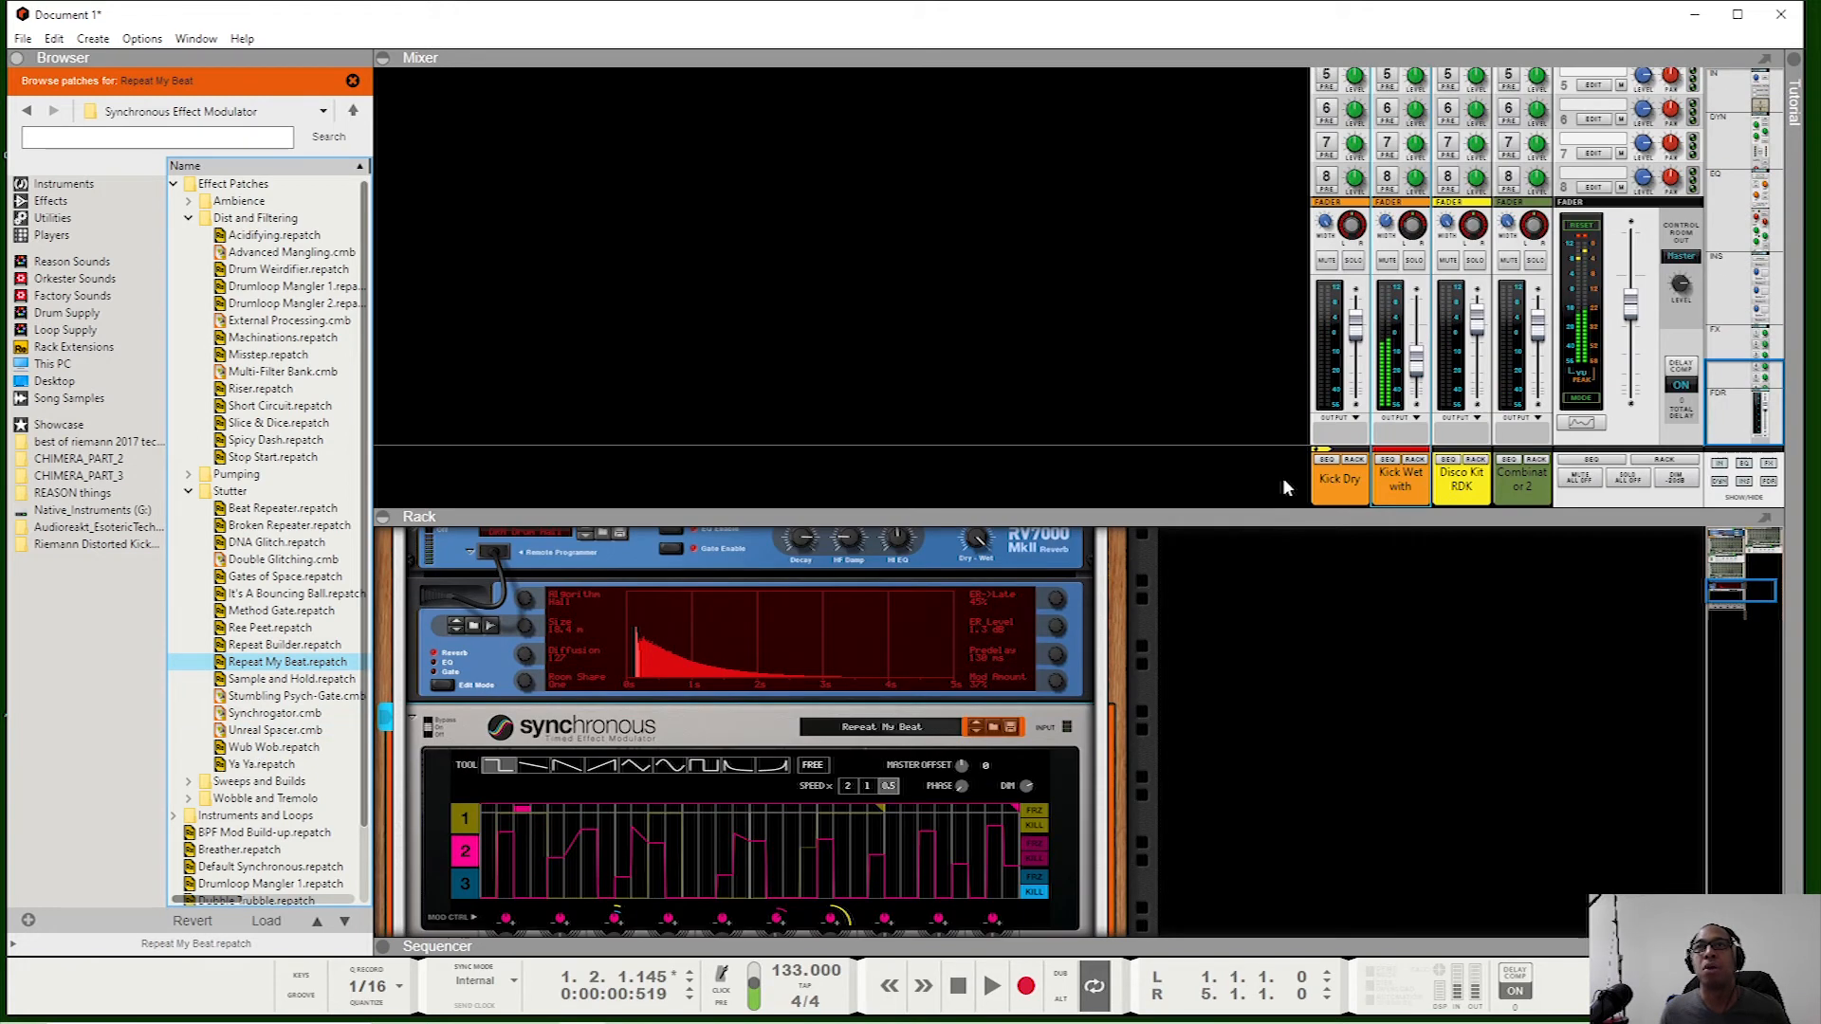
pyautogui.rightClick(1396, 486)
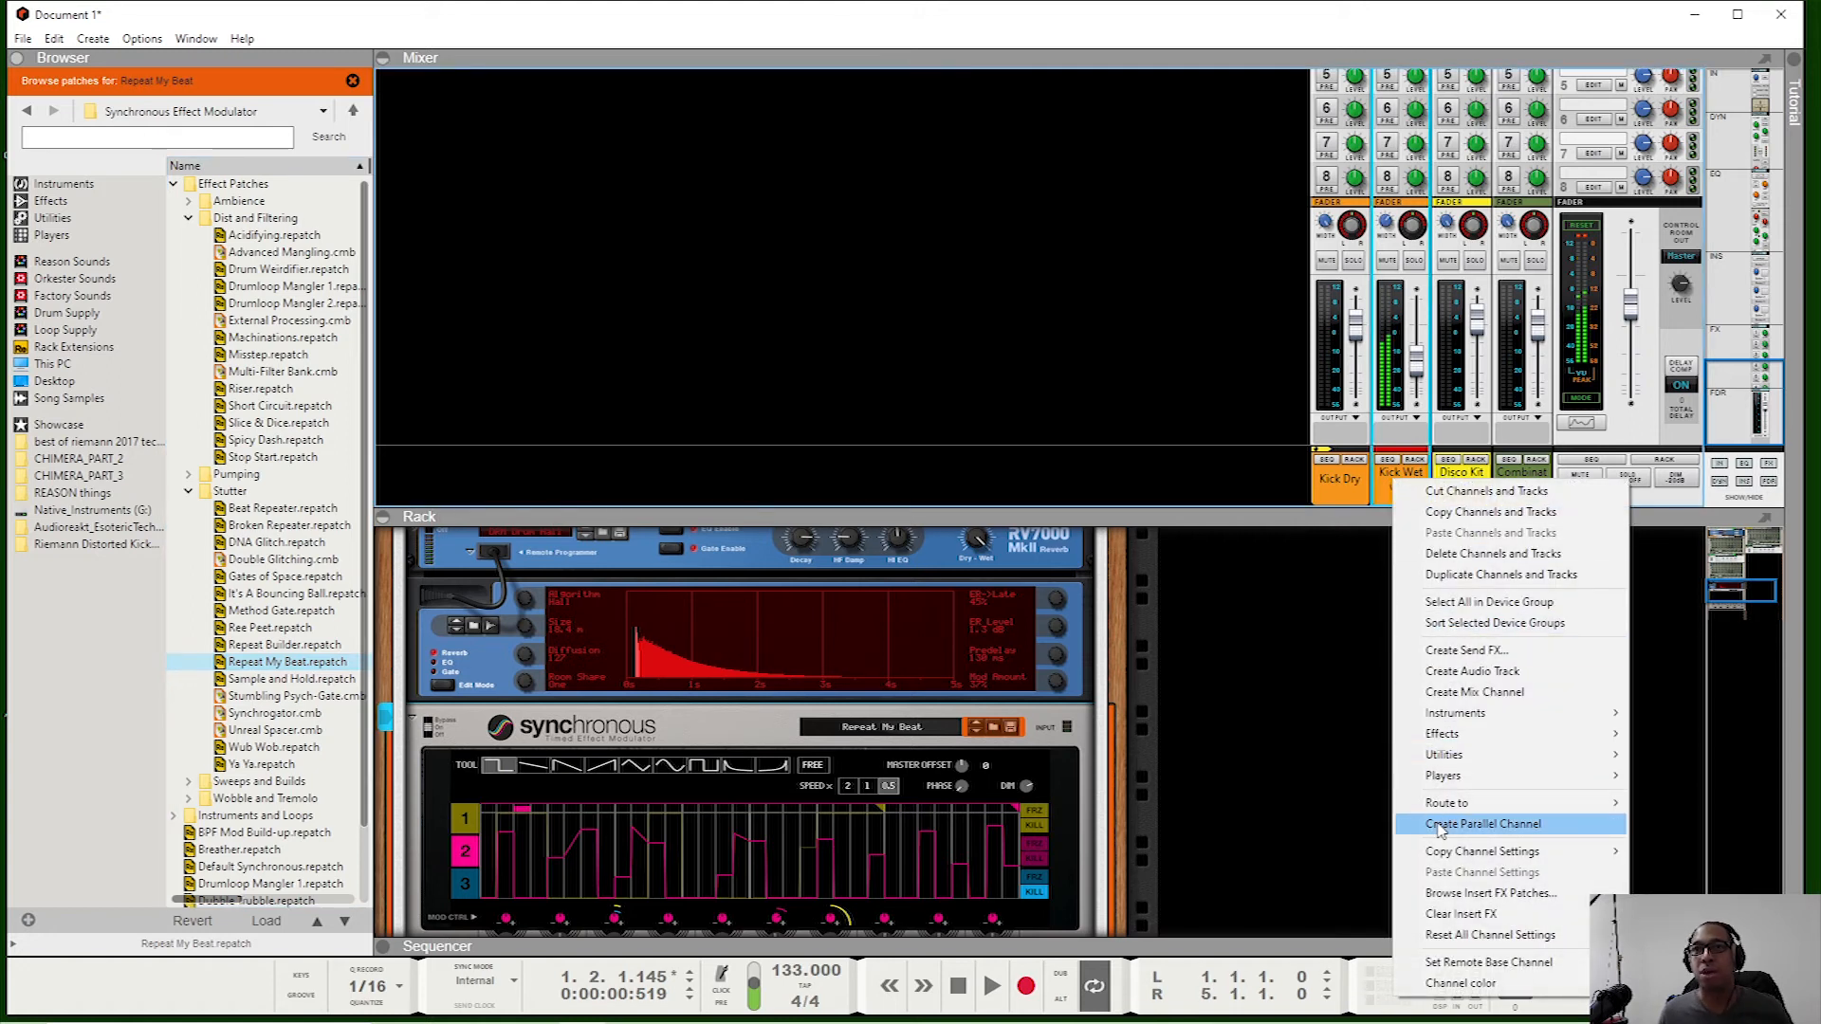
pyautogui.click(1444, 554)
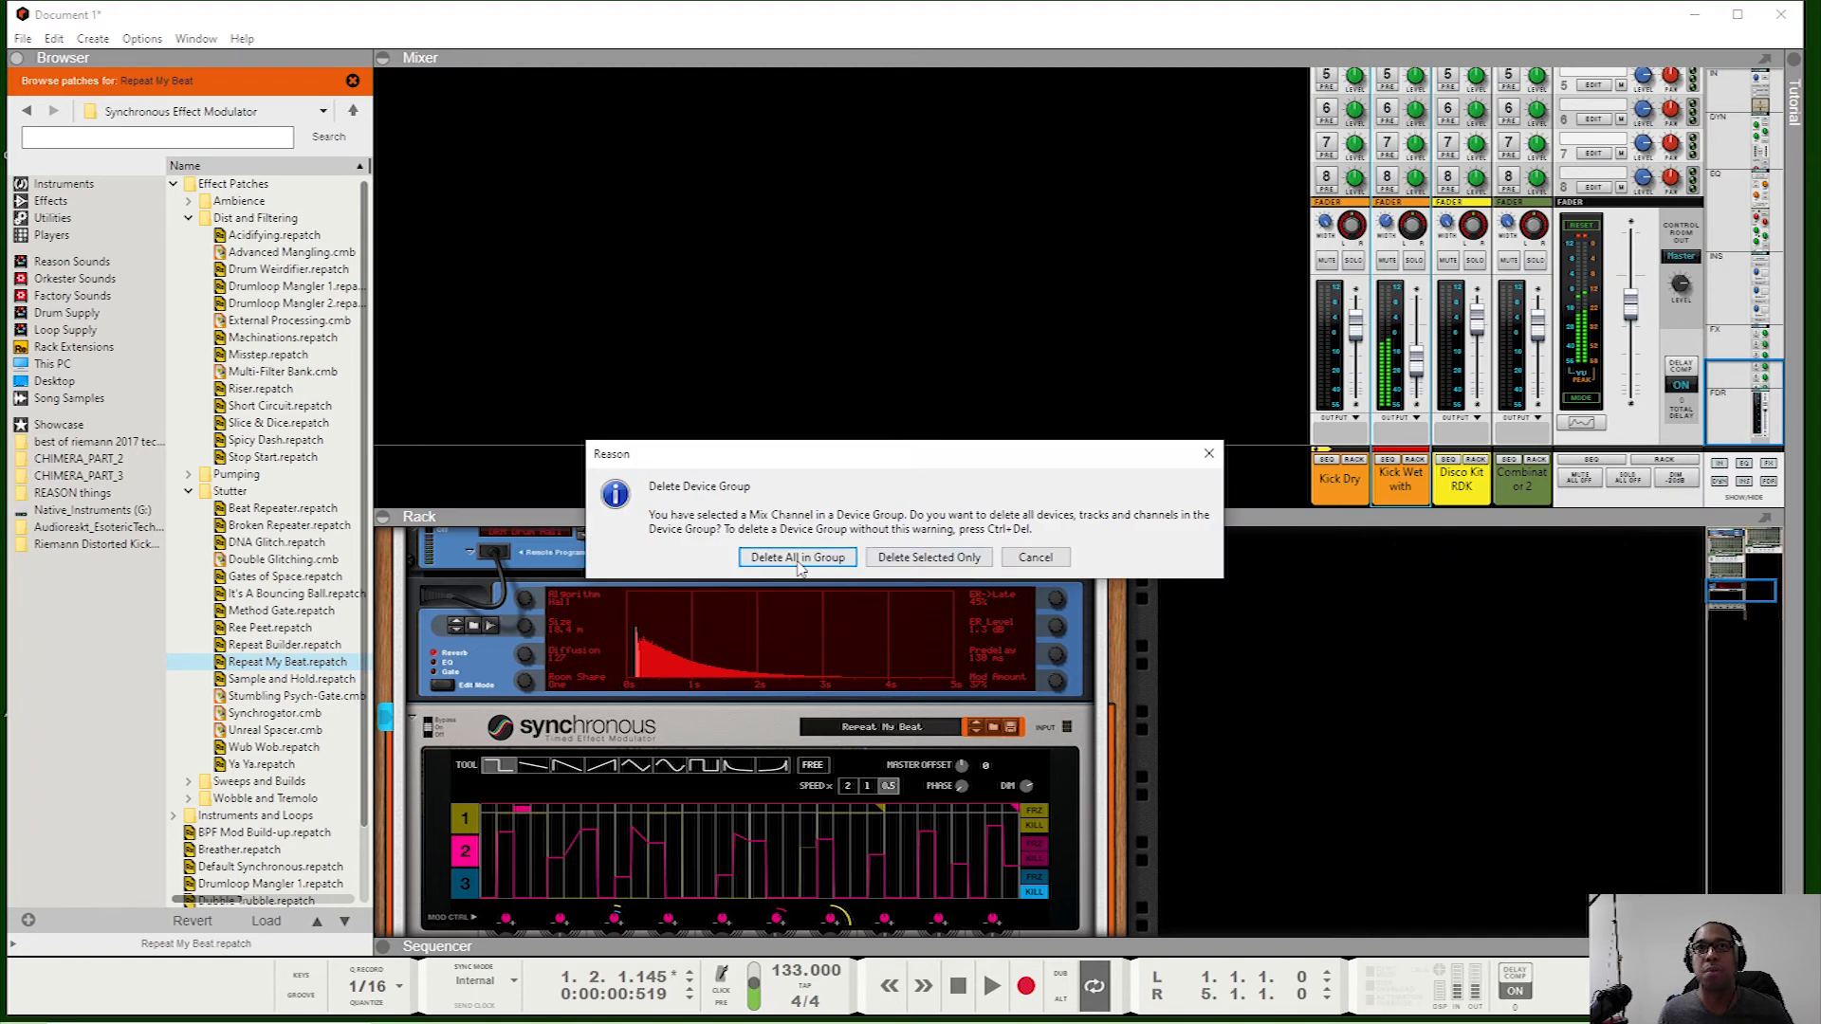
pyautogui.click(798, 558)
# Step: Delete the Combinator 2, Disco Kit RDK and Hip Hop Kit 03 tracks in the sequencer, including everything in their device groups
pyautogui.moveTo(1295, 515); pyautogui.dragTo(1284, 246)
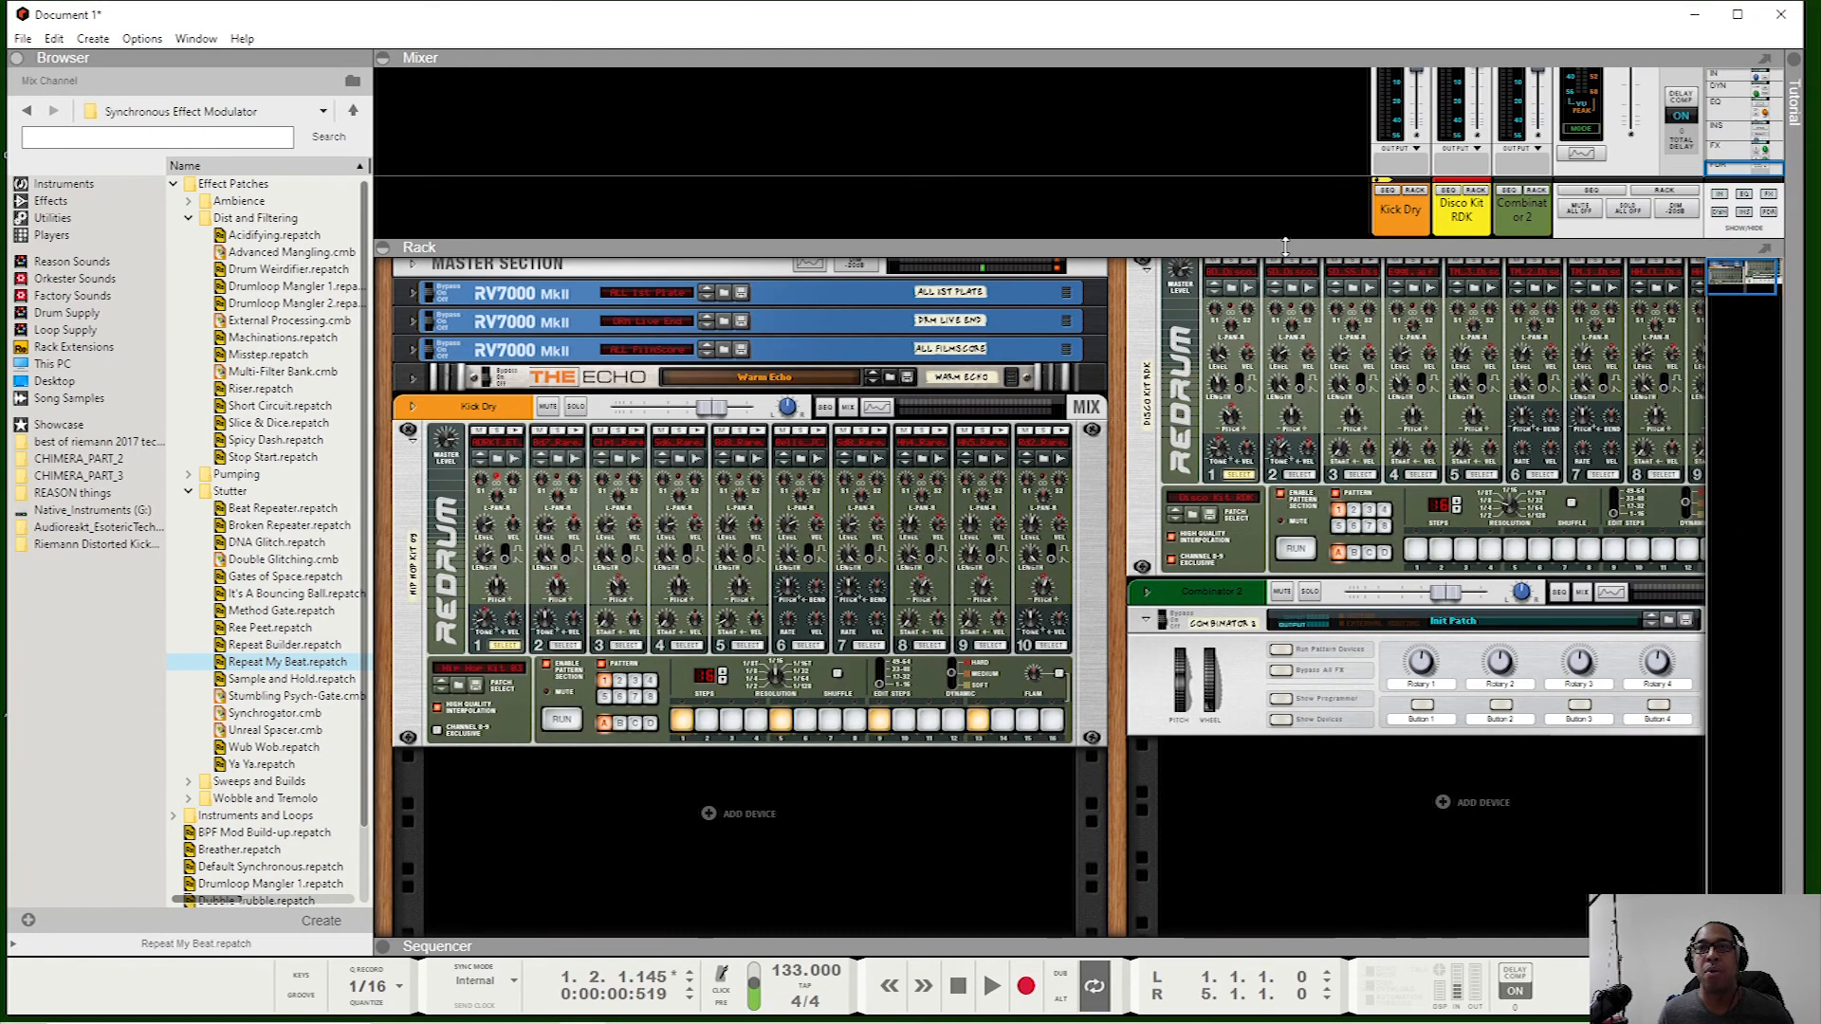
pyautogui.scroll(1, 1121, 745)
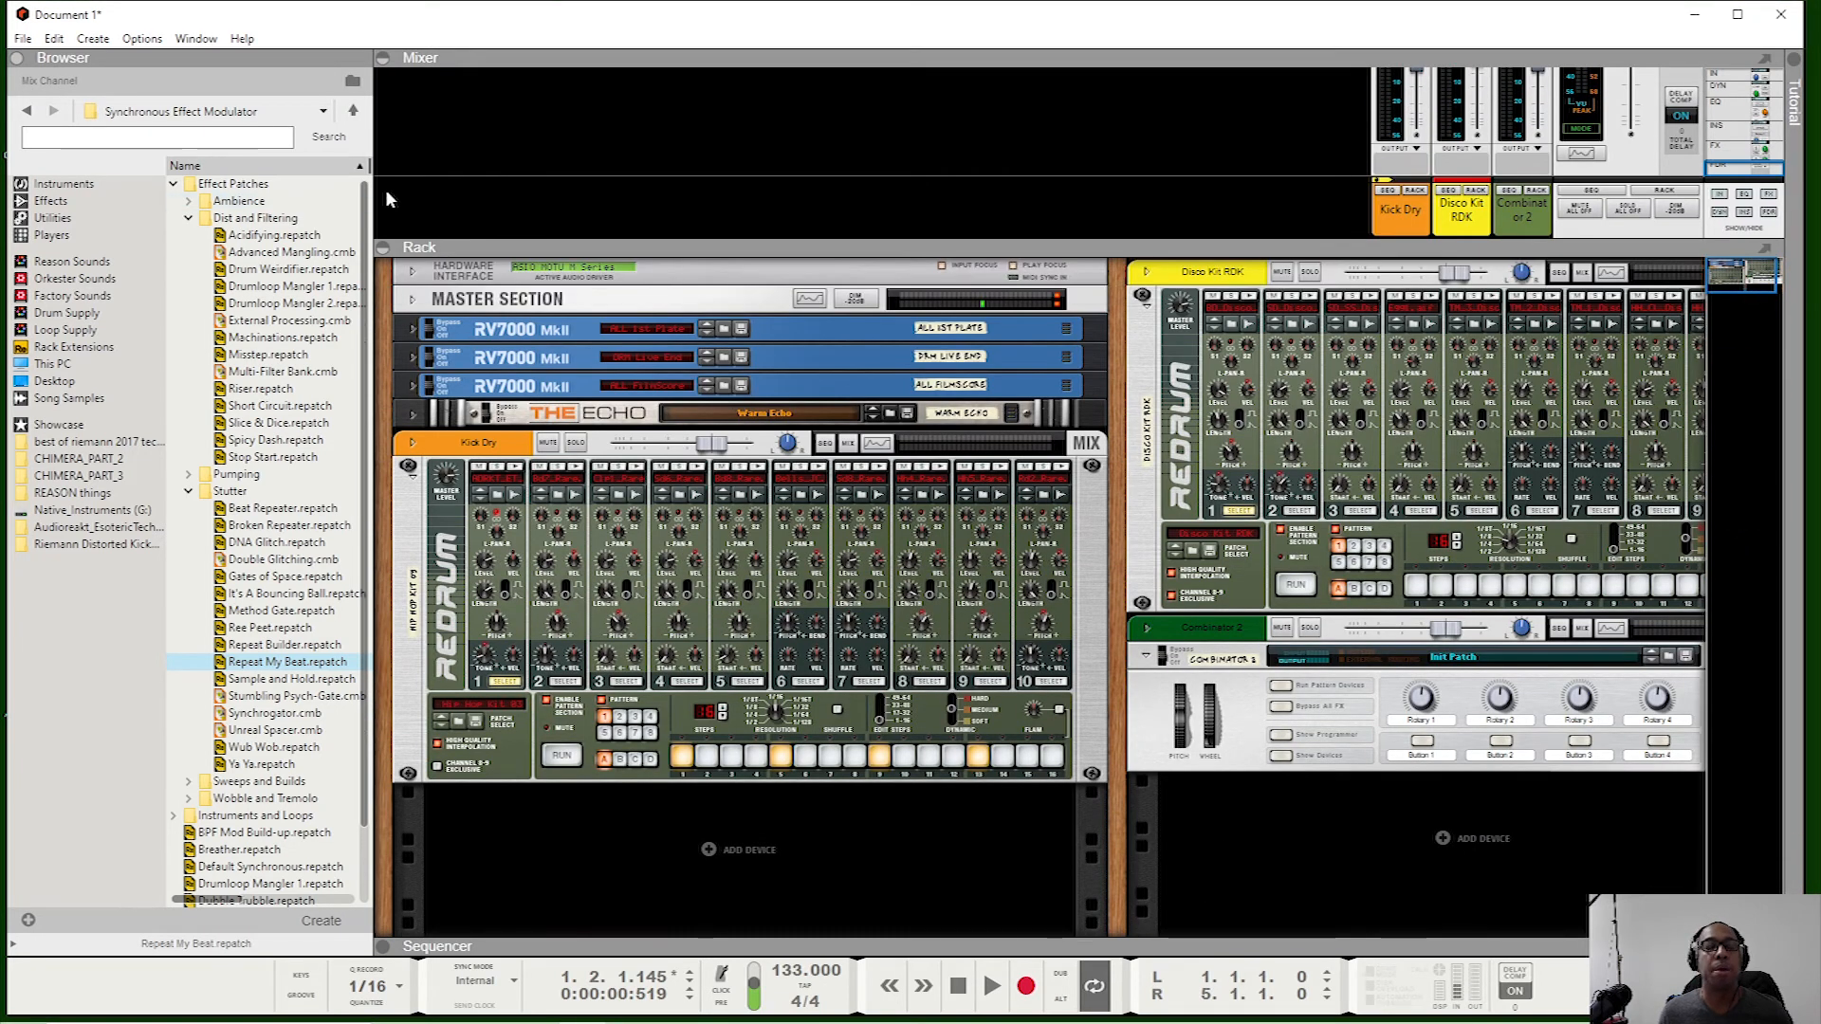
pyautogui.press('F5')
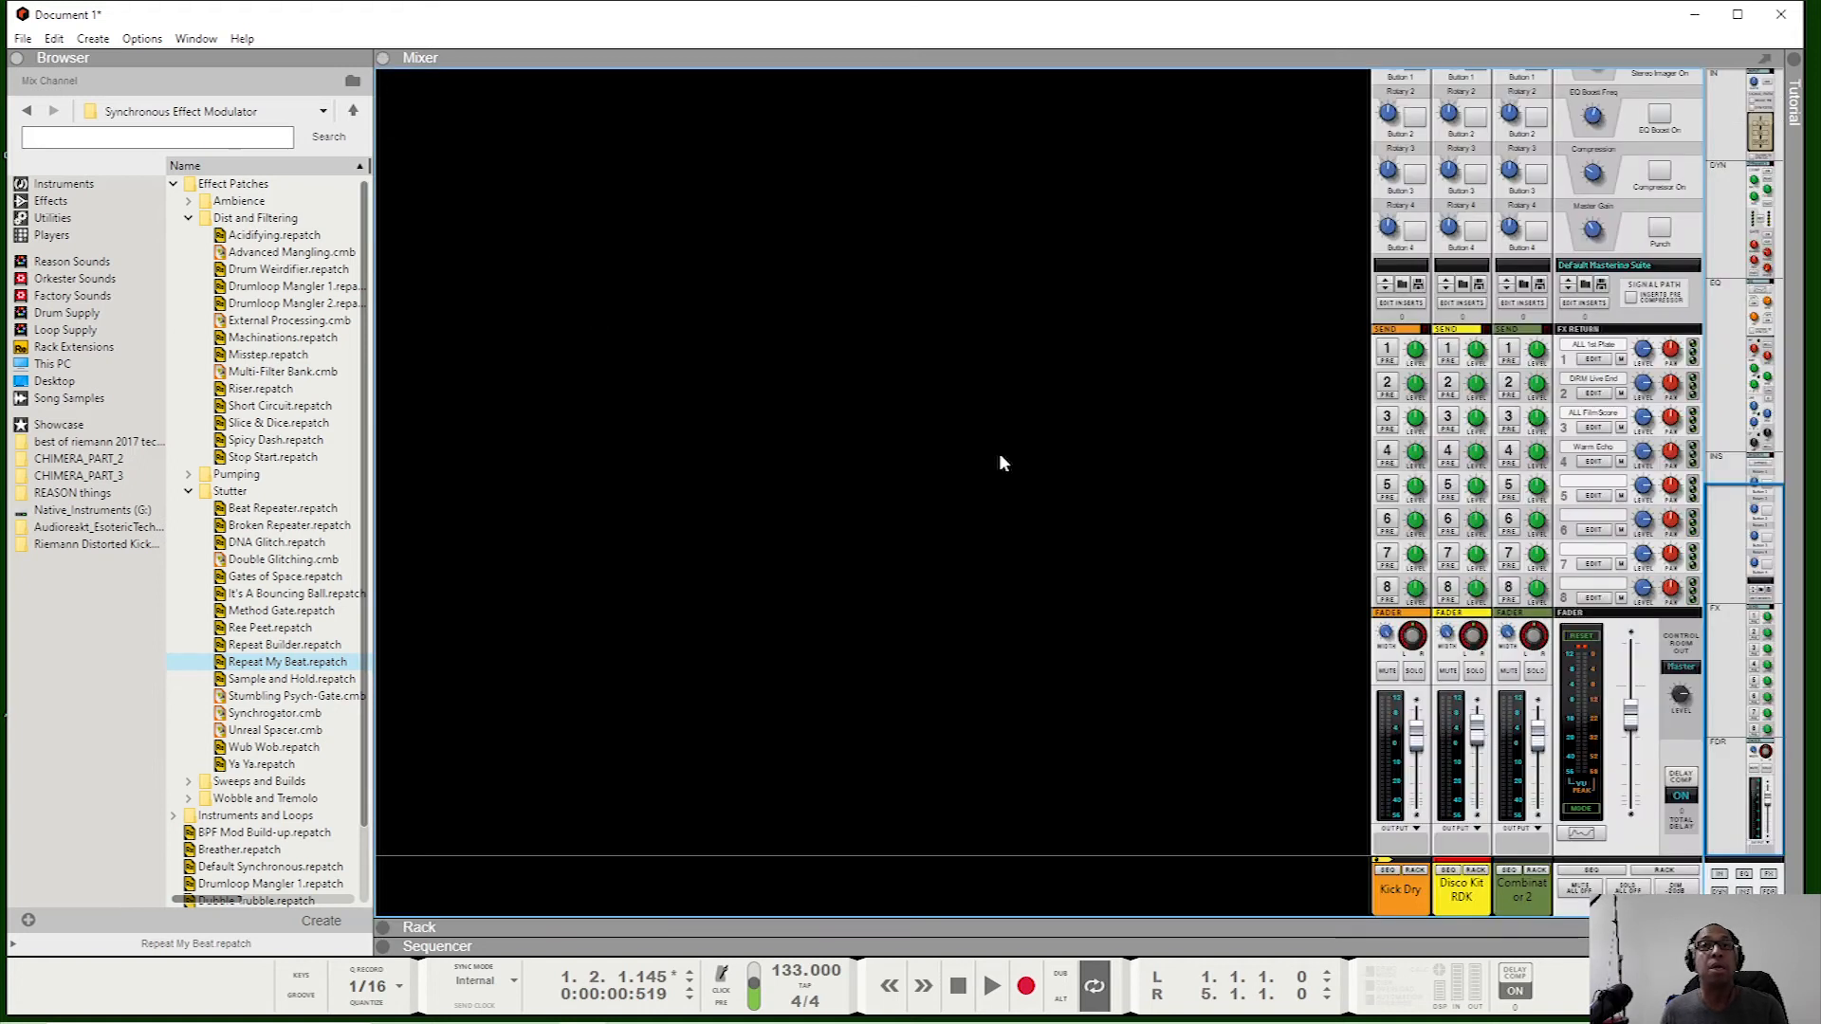
pyautogui.press('F6')
pyautogui.press('F7')
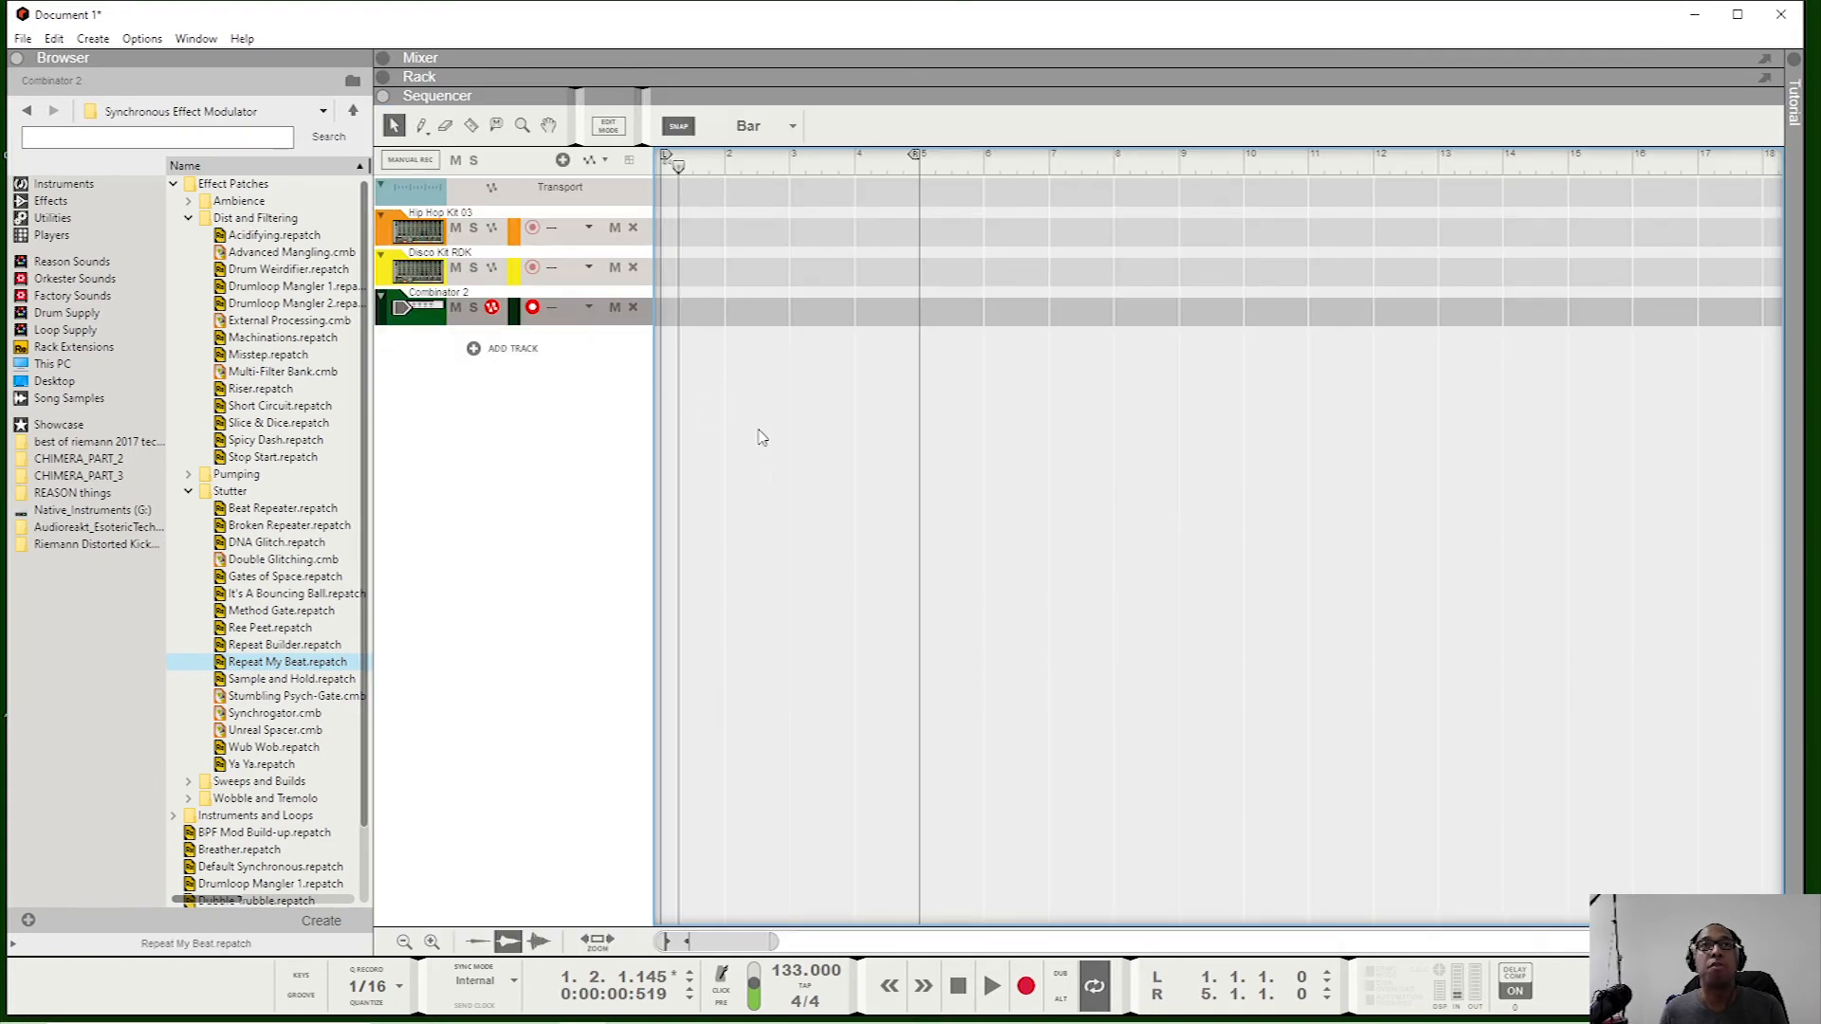
pyautogui.click(424, 317)
pyautogui.press('Delete')
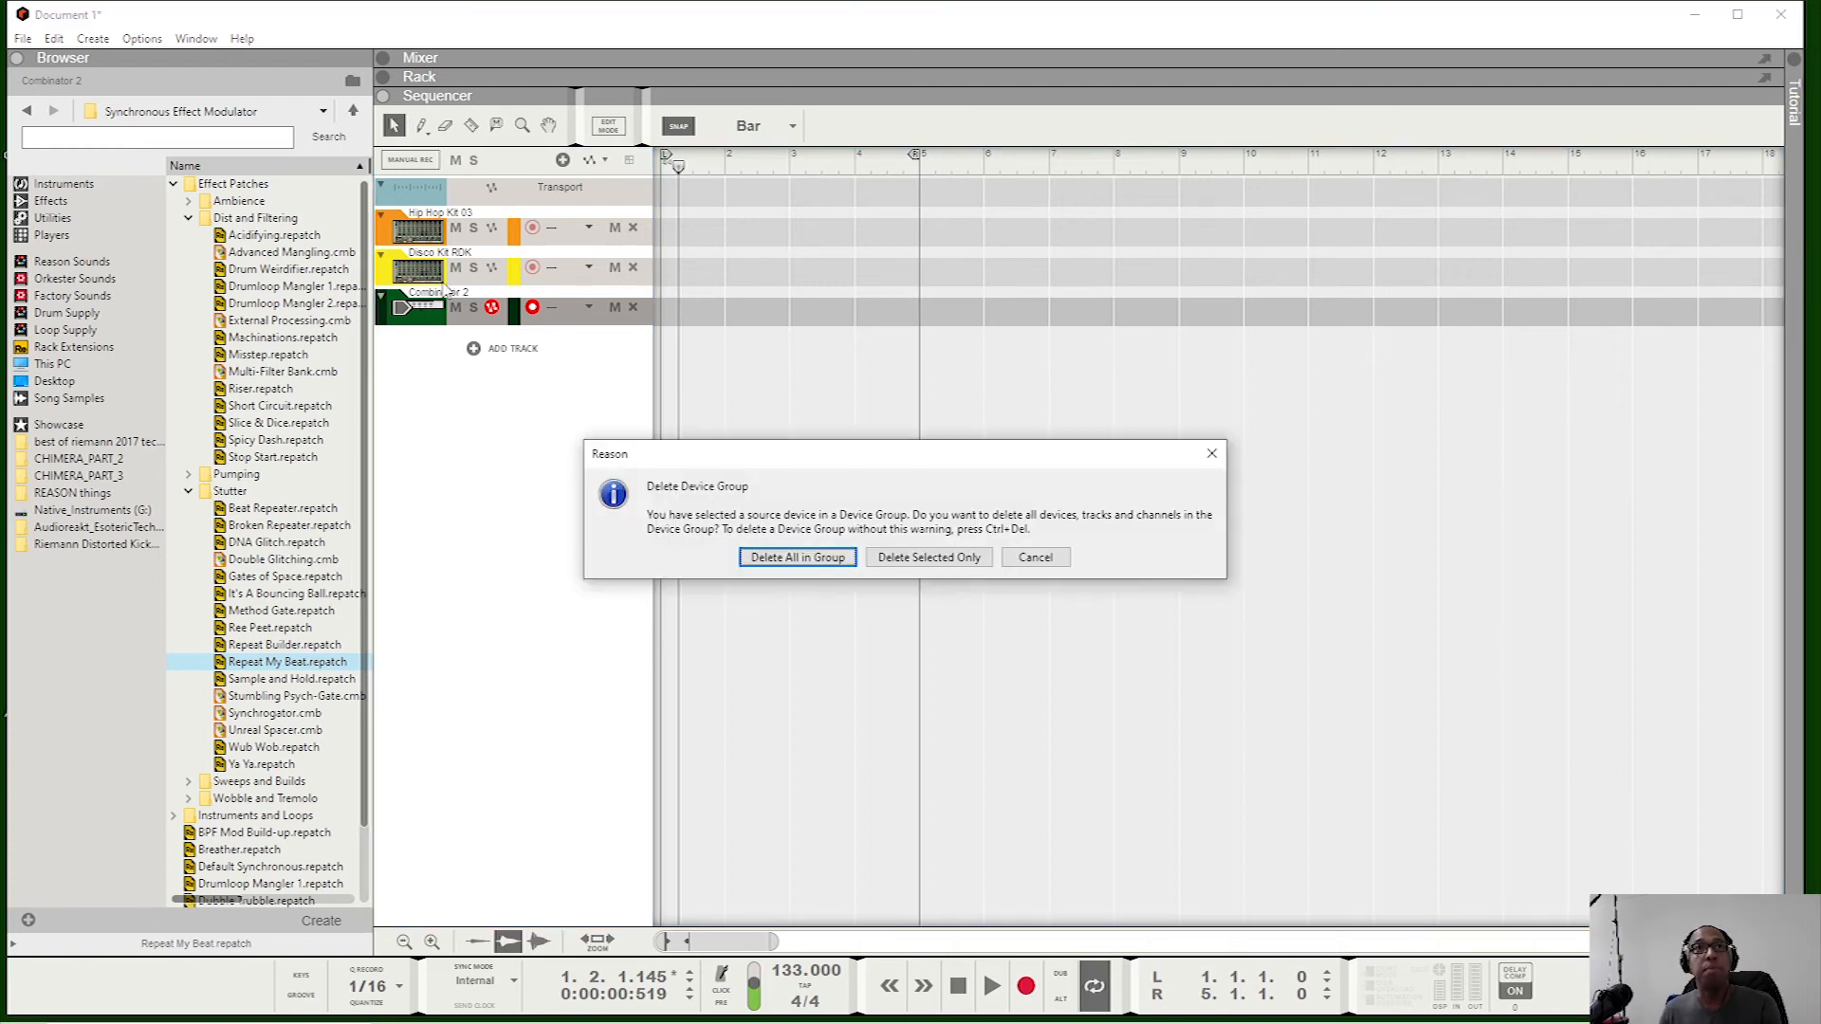
pyautogui.click(797, 558)
pyautogui.press('Delete')
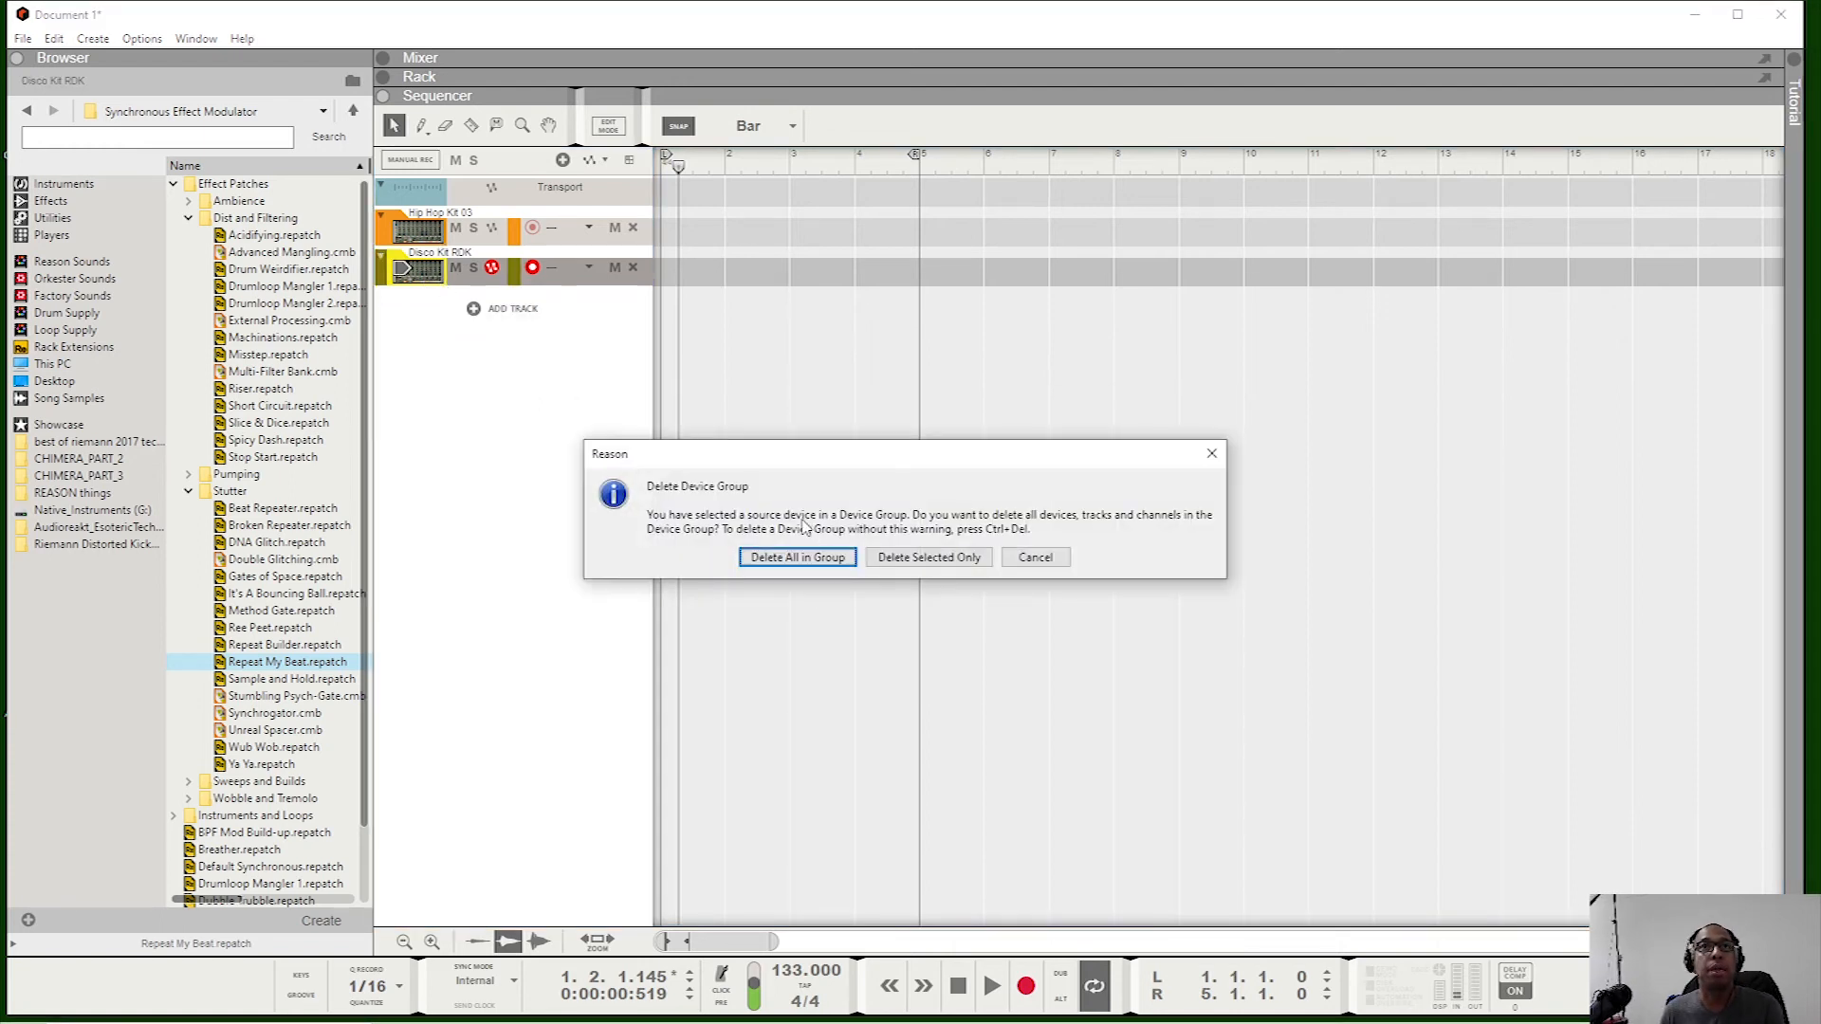
pyautogui.click(791, 558)
pyautogui.press('Delete')
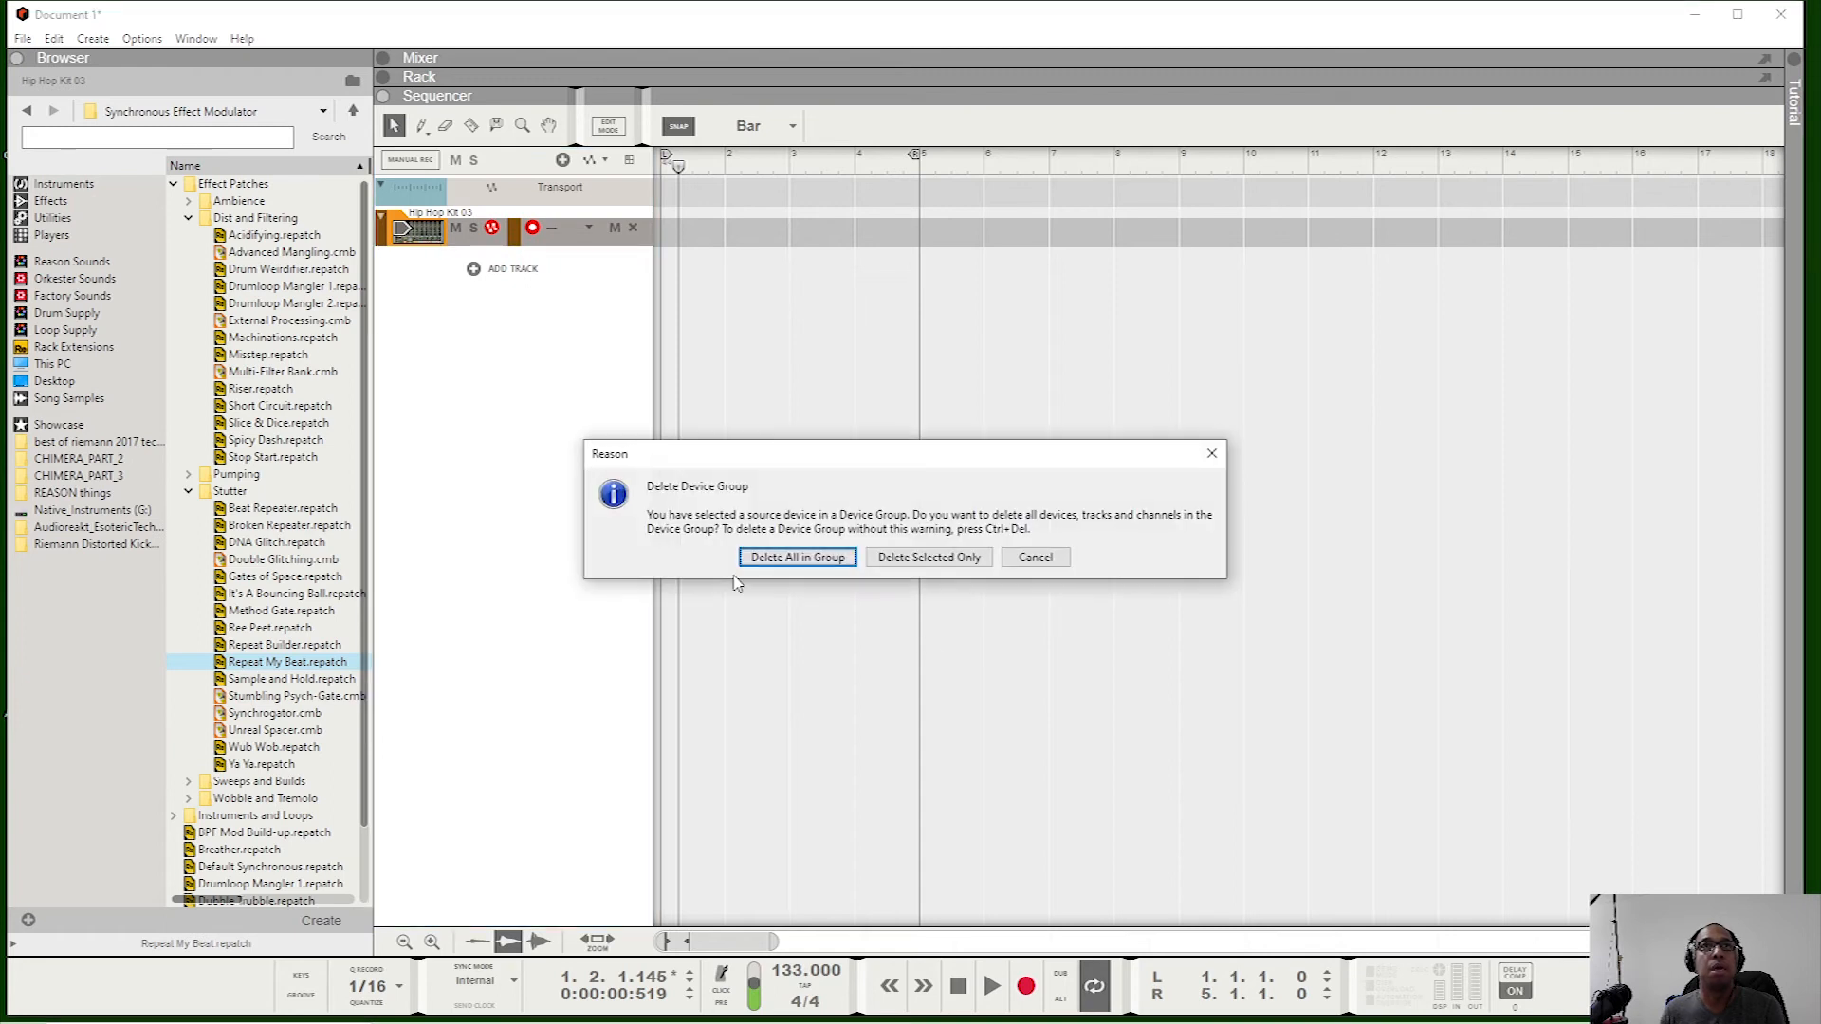
pyautogui.click(797, 558)
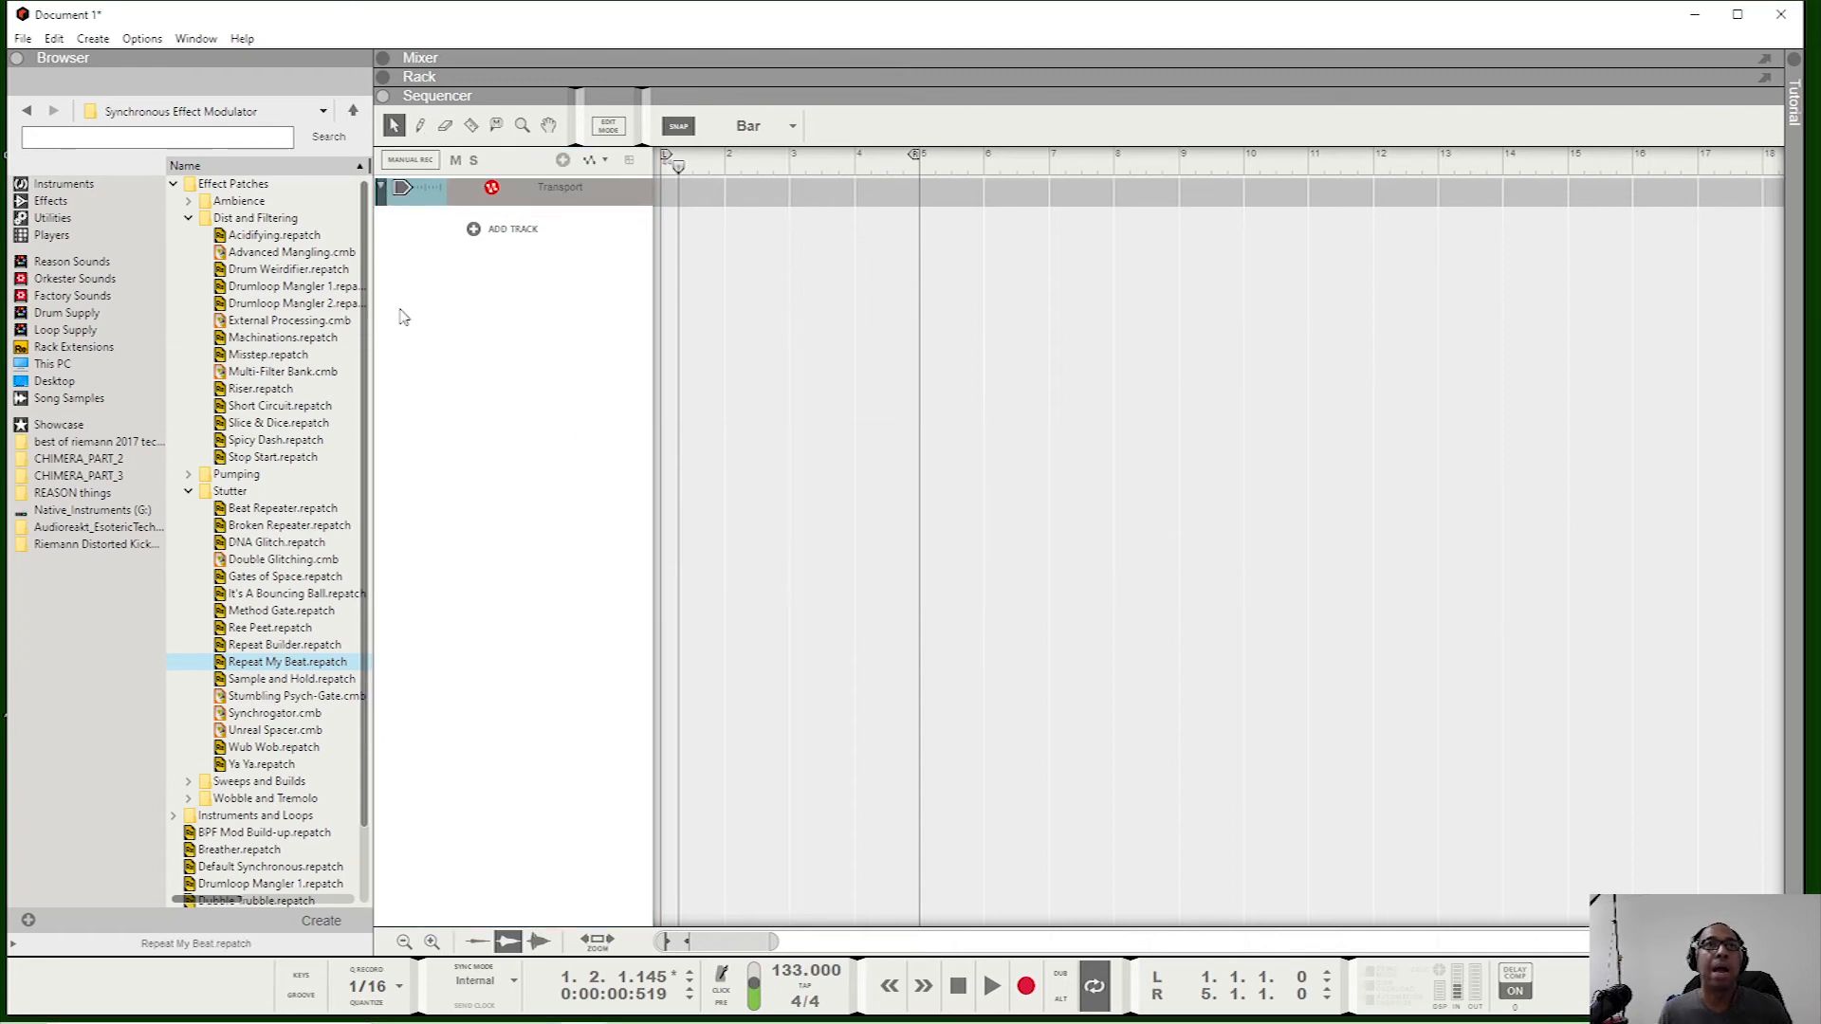
# Step: Show the rack above the sequencer and add a new Redrum drum machine to it from the instruments
pyautogui.moveTo(837, 92); pyautogui.dragTo(844, 477)
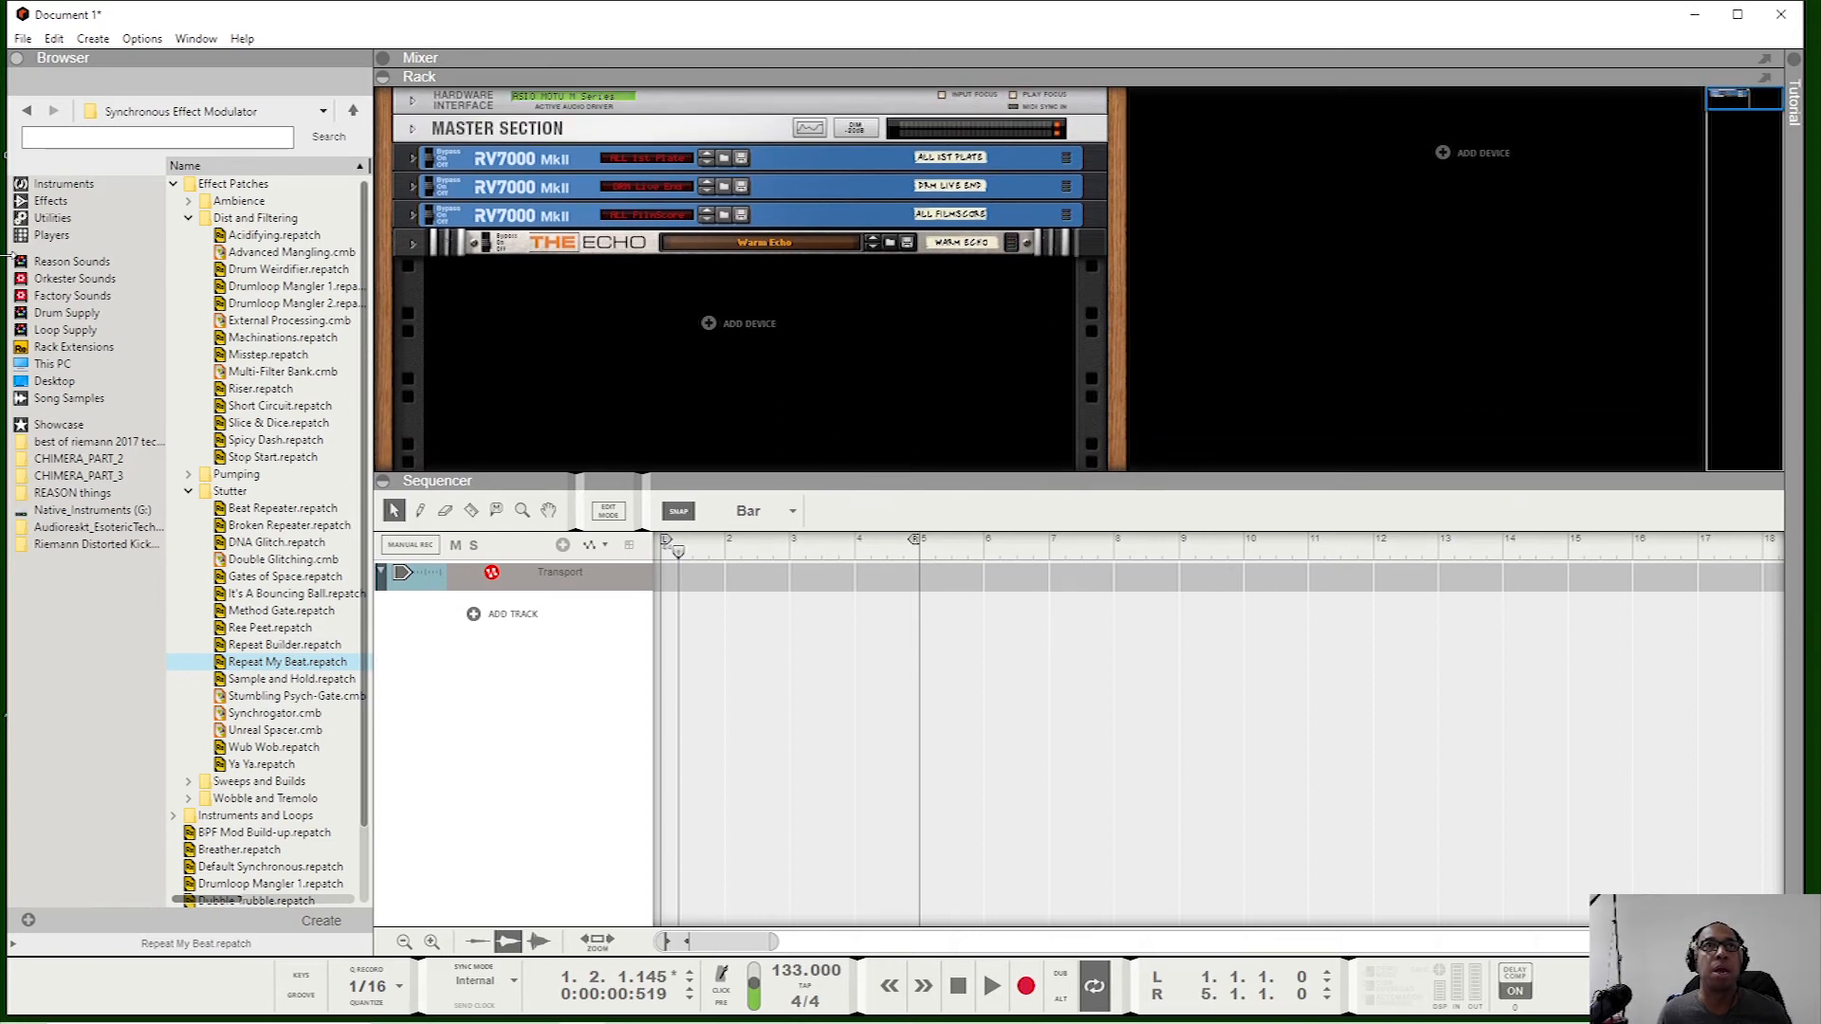
pyautogui.click(51, 201)
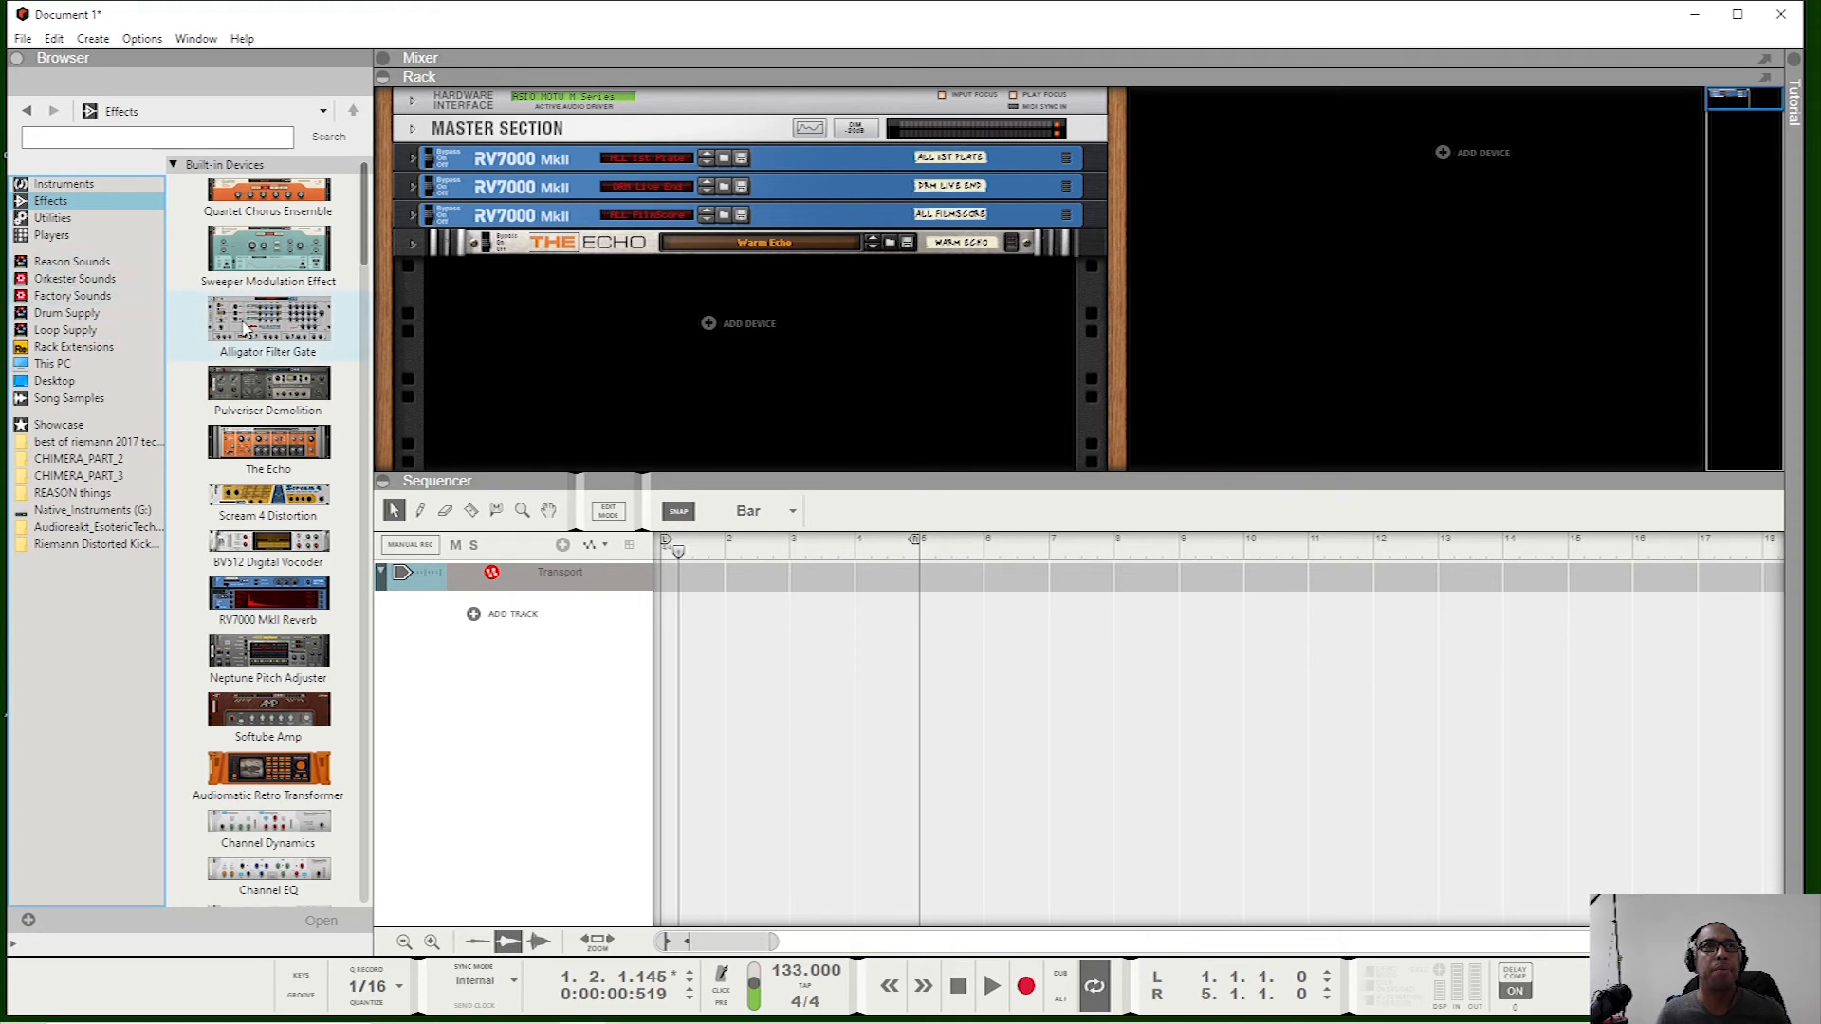
pyautogui.click(63, 183)
pyautogui.moveTo(268, 287); pyautogui.dragTo(628, 356)
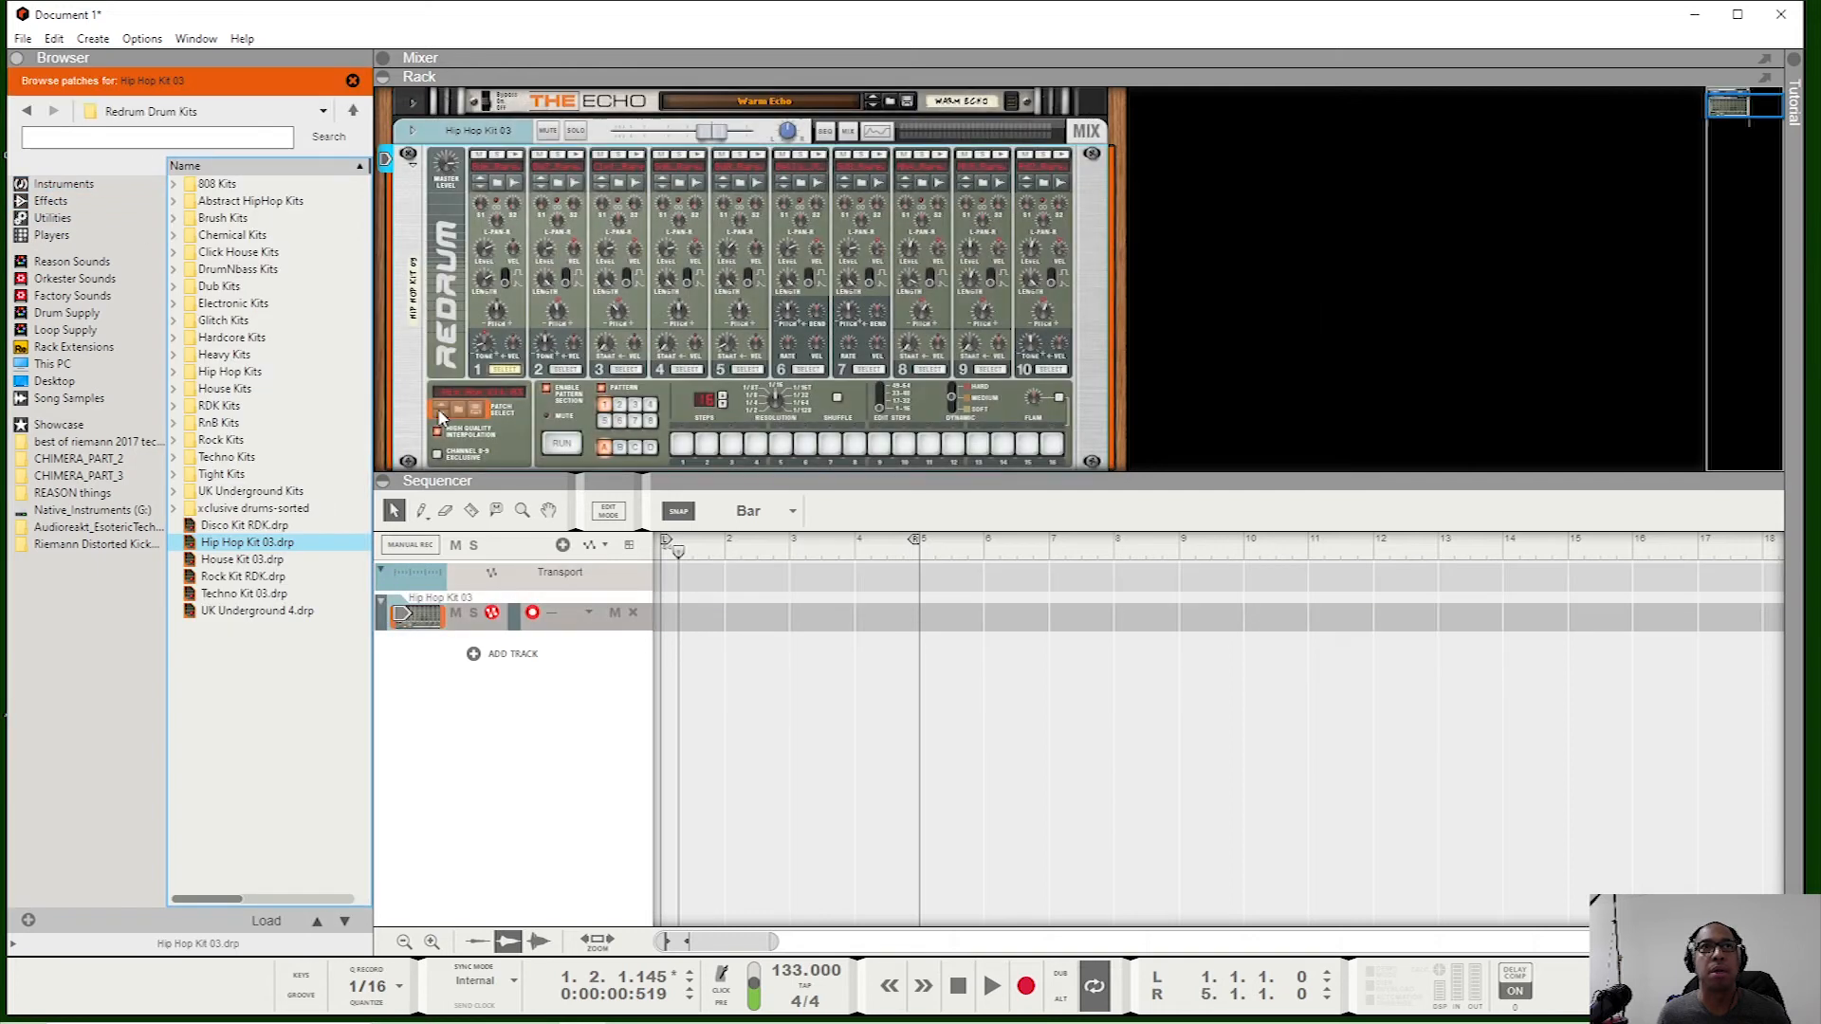
# Step: Audition kicks in the Audioreakt_EsotericTechno kick folder and load ADRKT_ET_kick_bast_G into Redrum channel 1
pyautogui.click(95, 528)
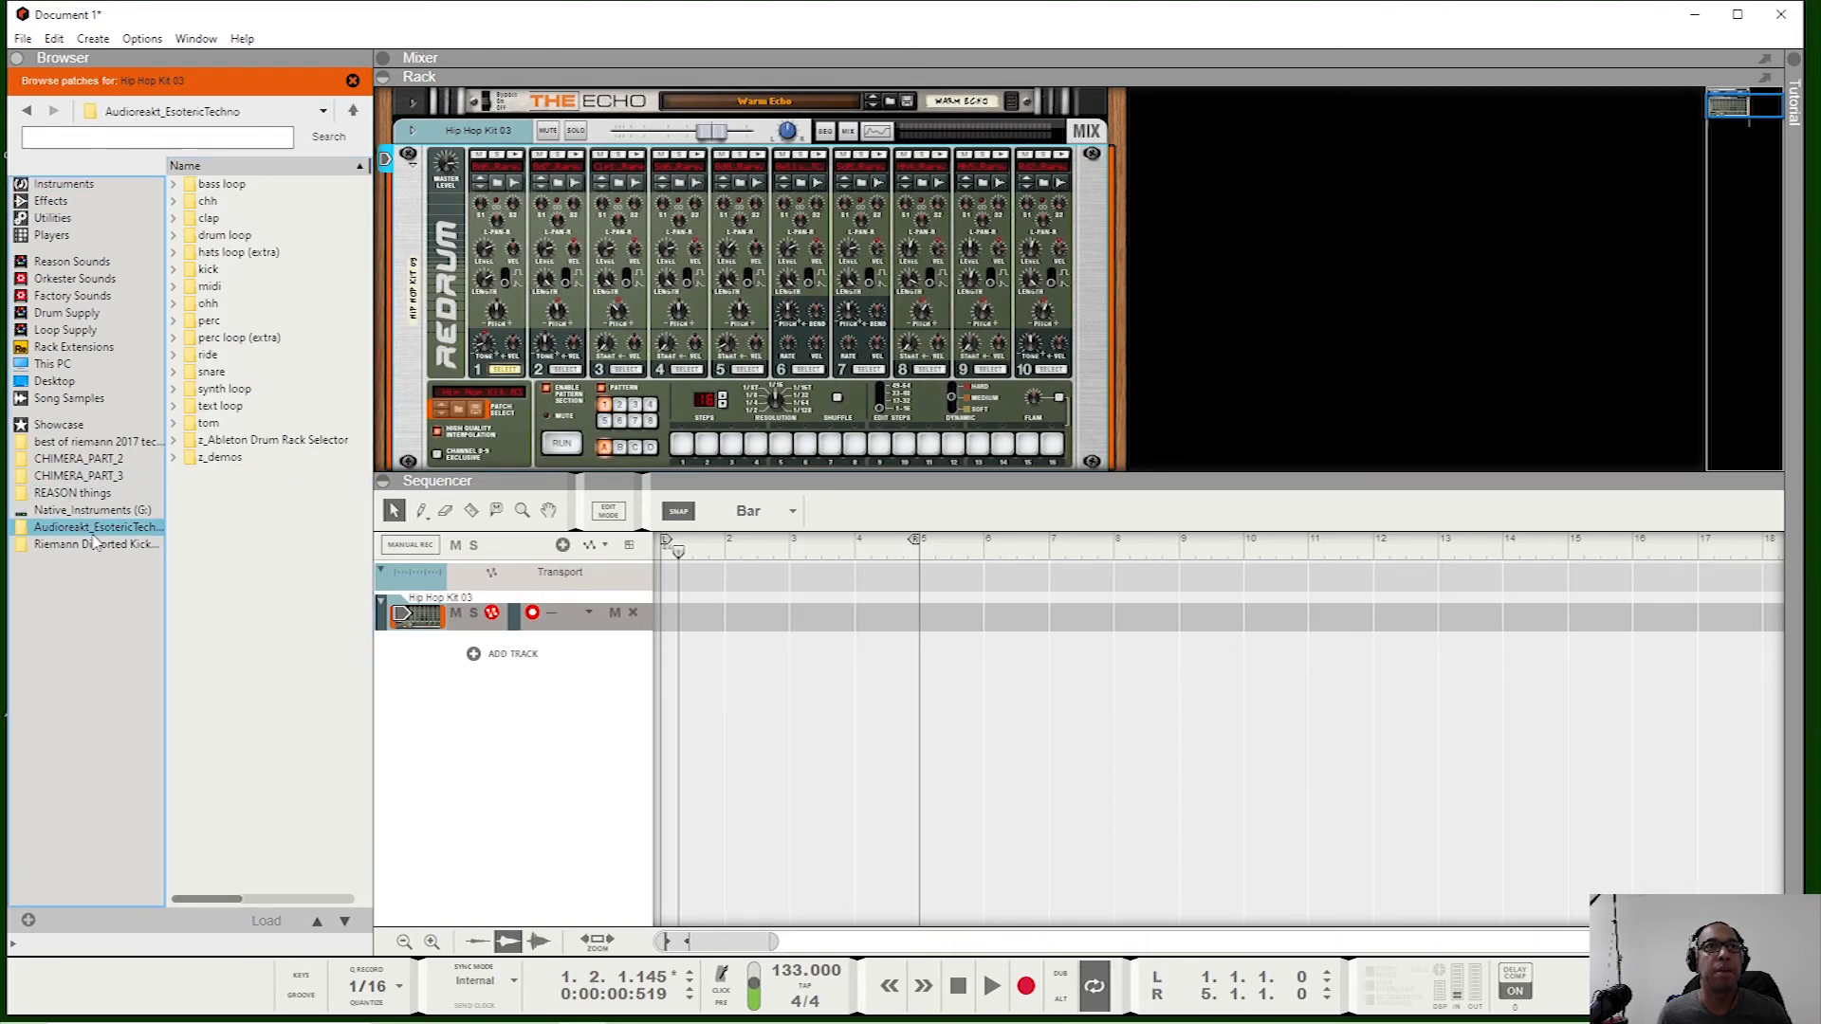
pyautogui.click(175, 270)
pyautogui.click(498, 182)
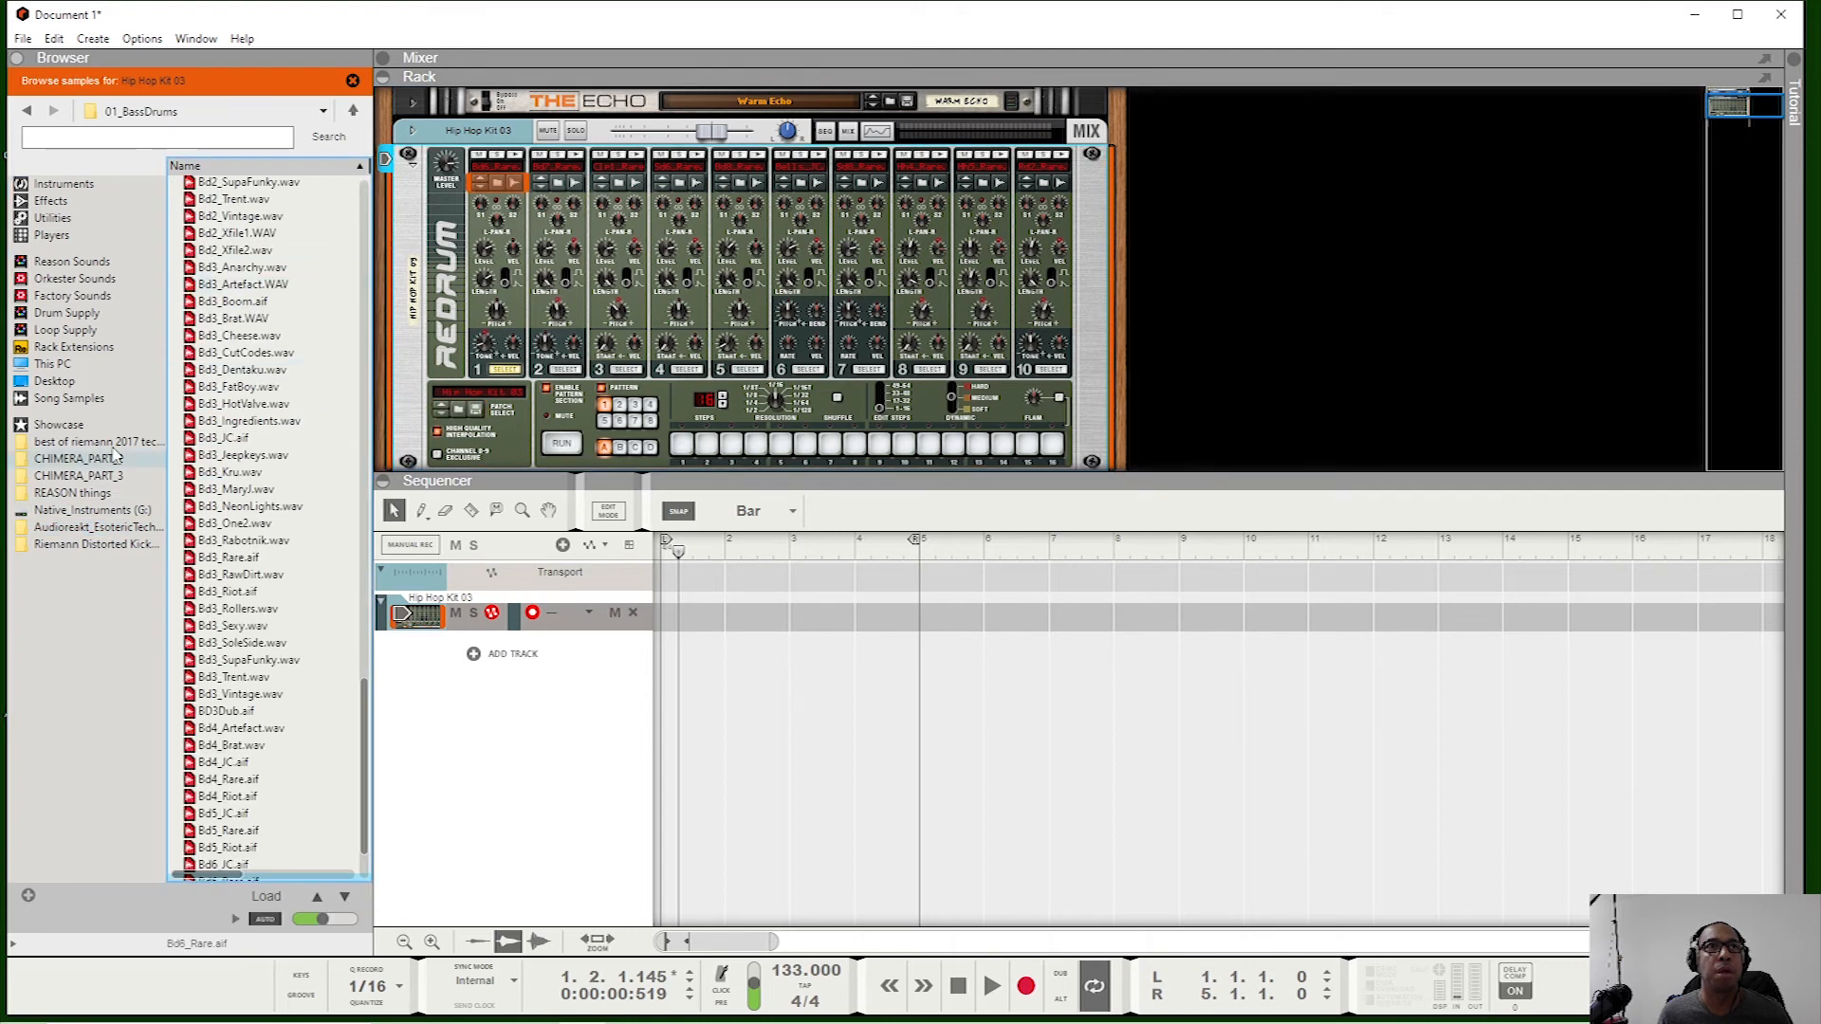
pyautogui.click(125, 529)
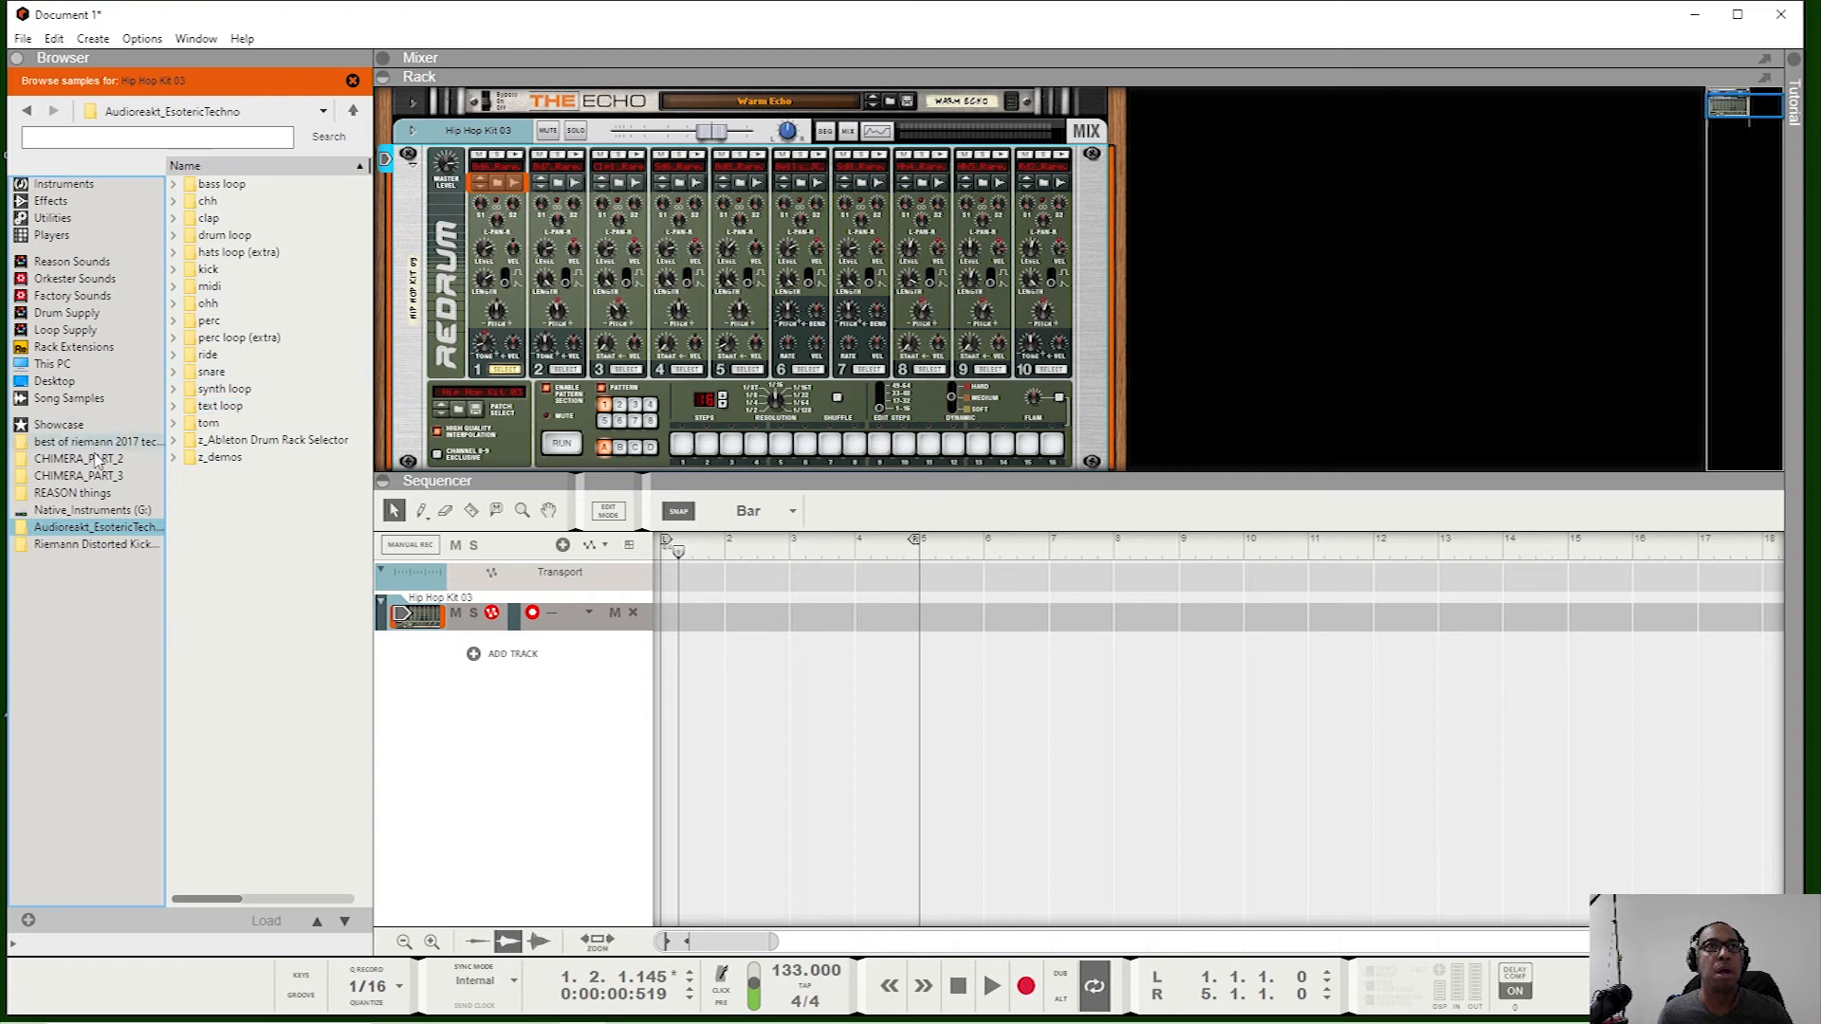
pyautogui.click(178, 271)
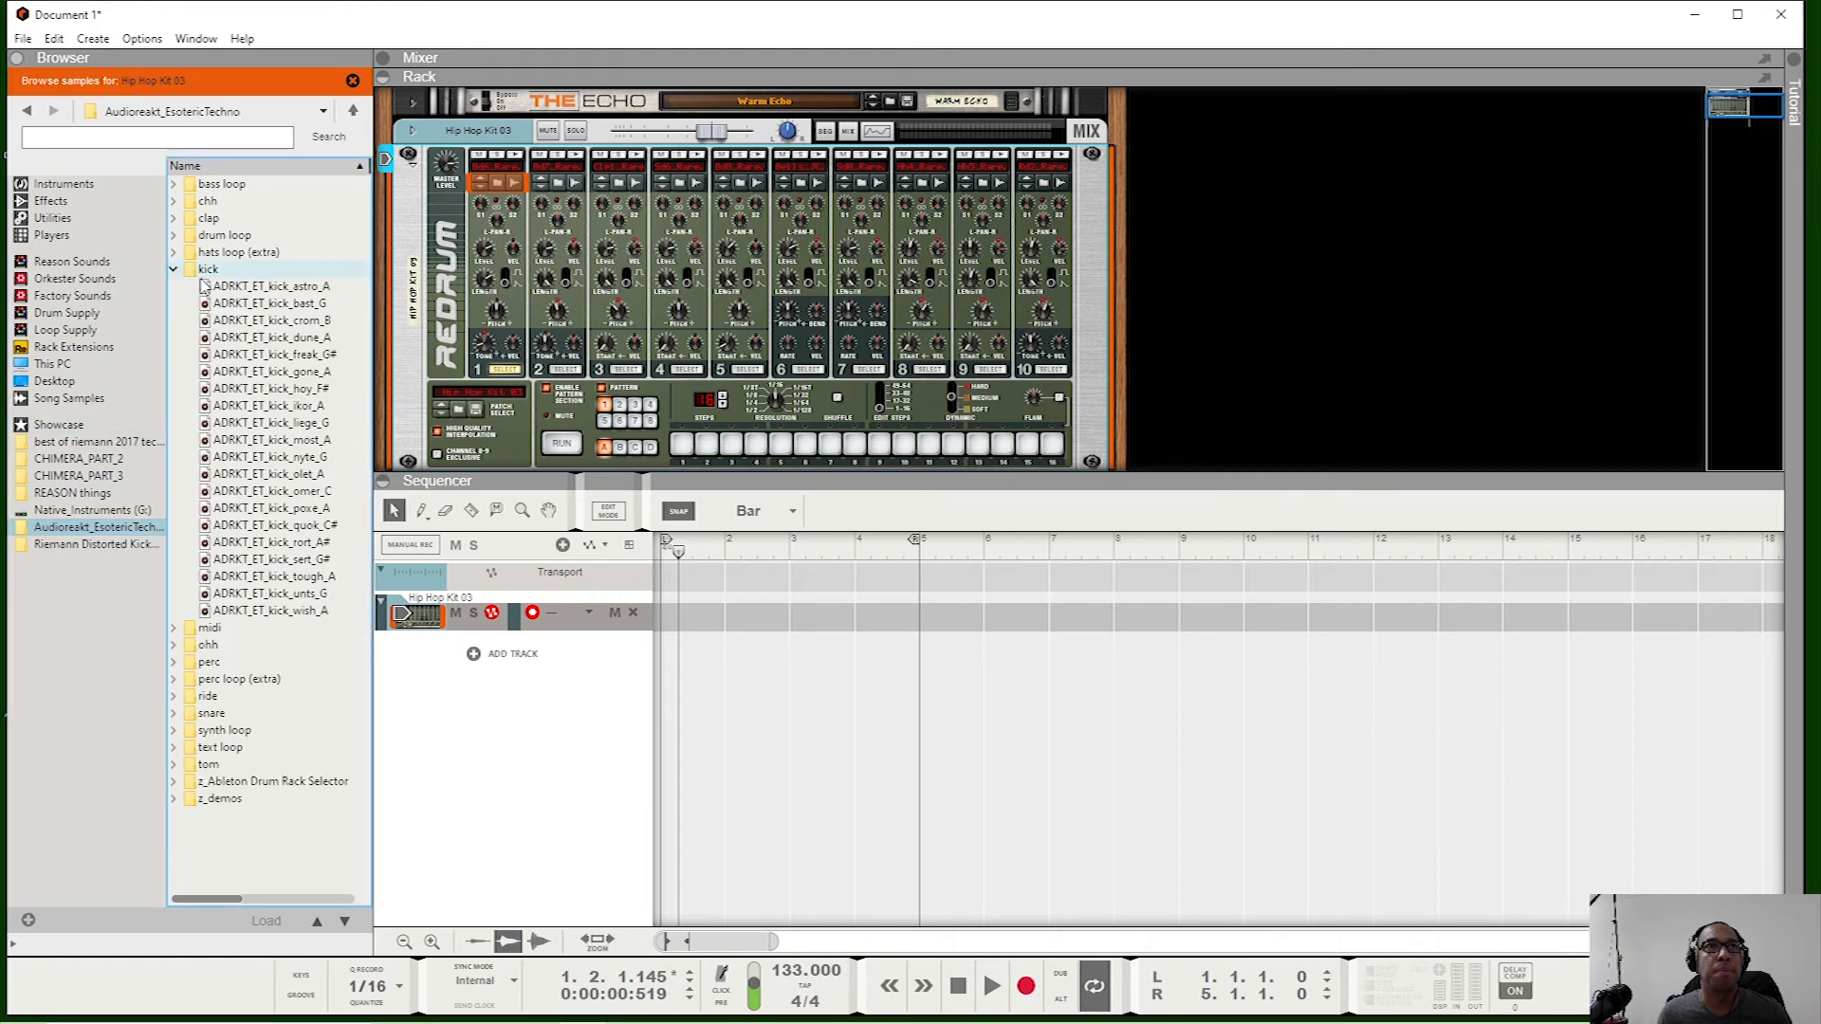
pyautogui.click(236, 304)
pyautogui.click(238, 321)
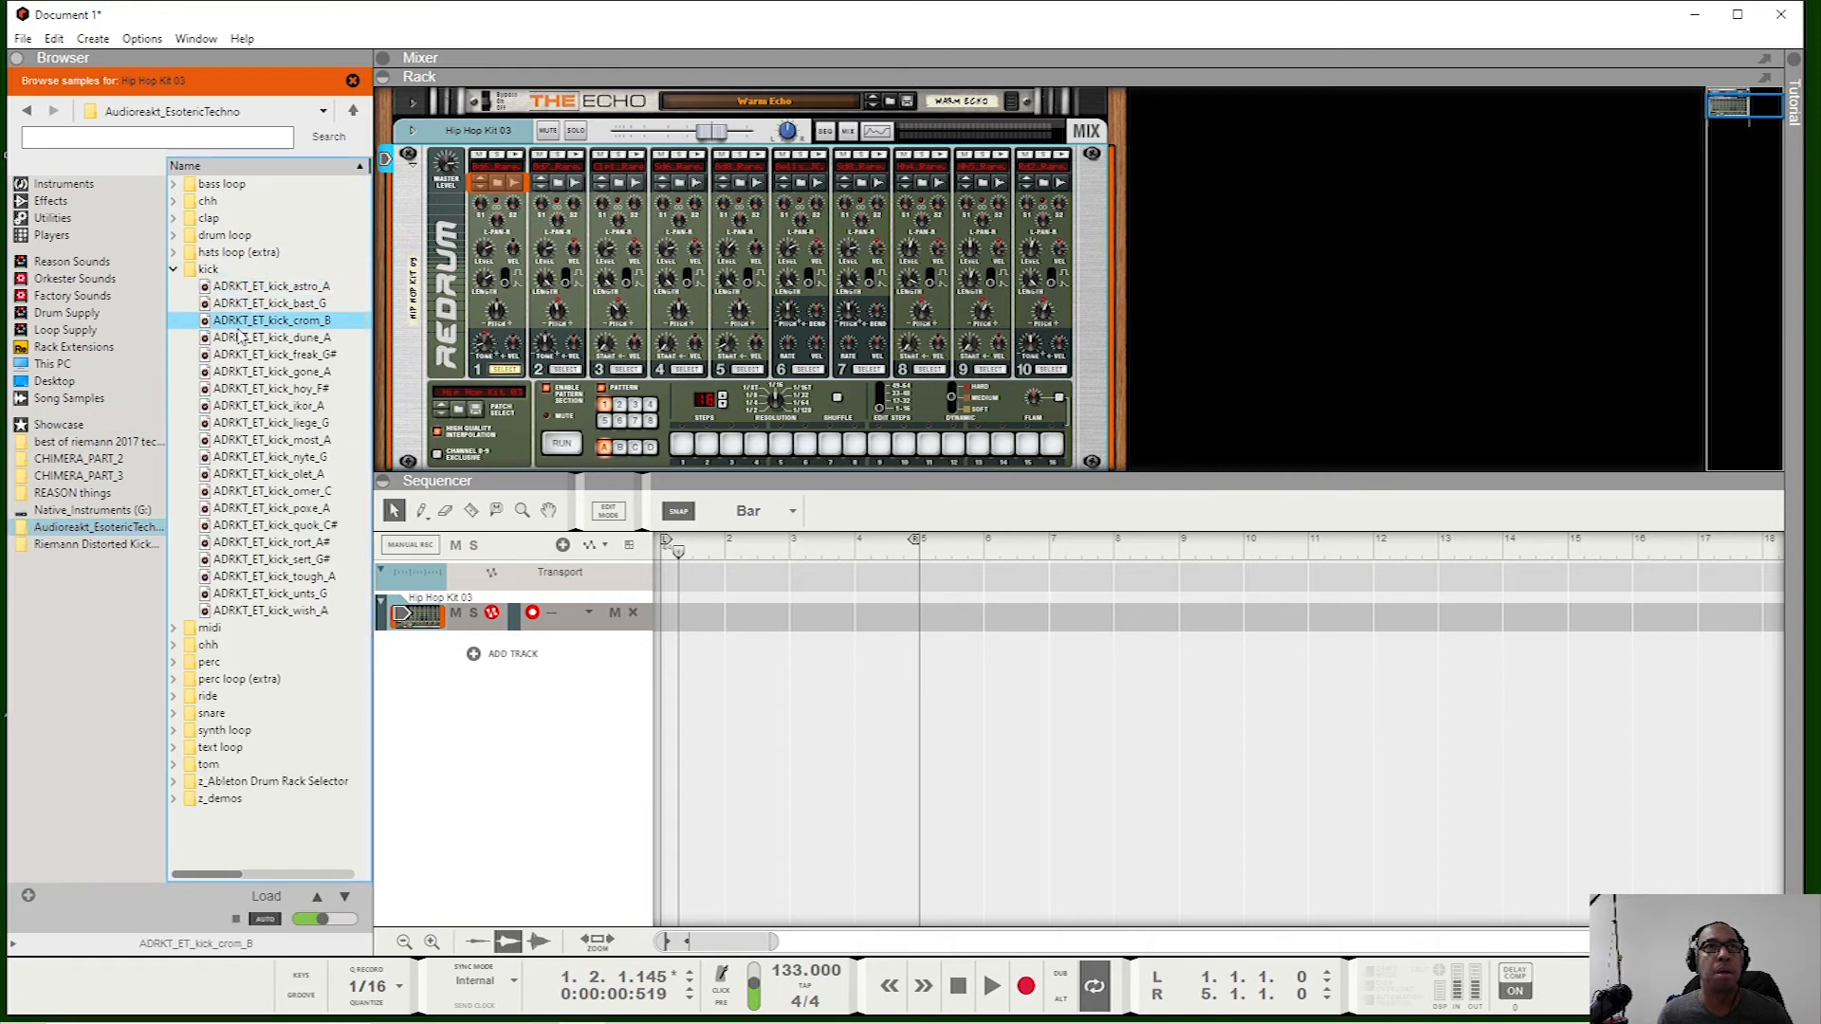
pyautogui.click(239, 305)
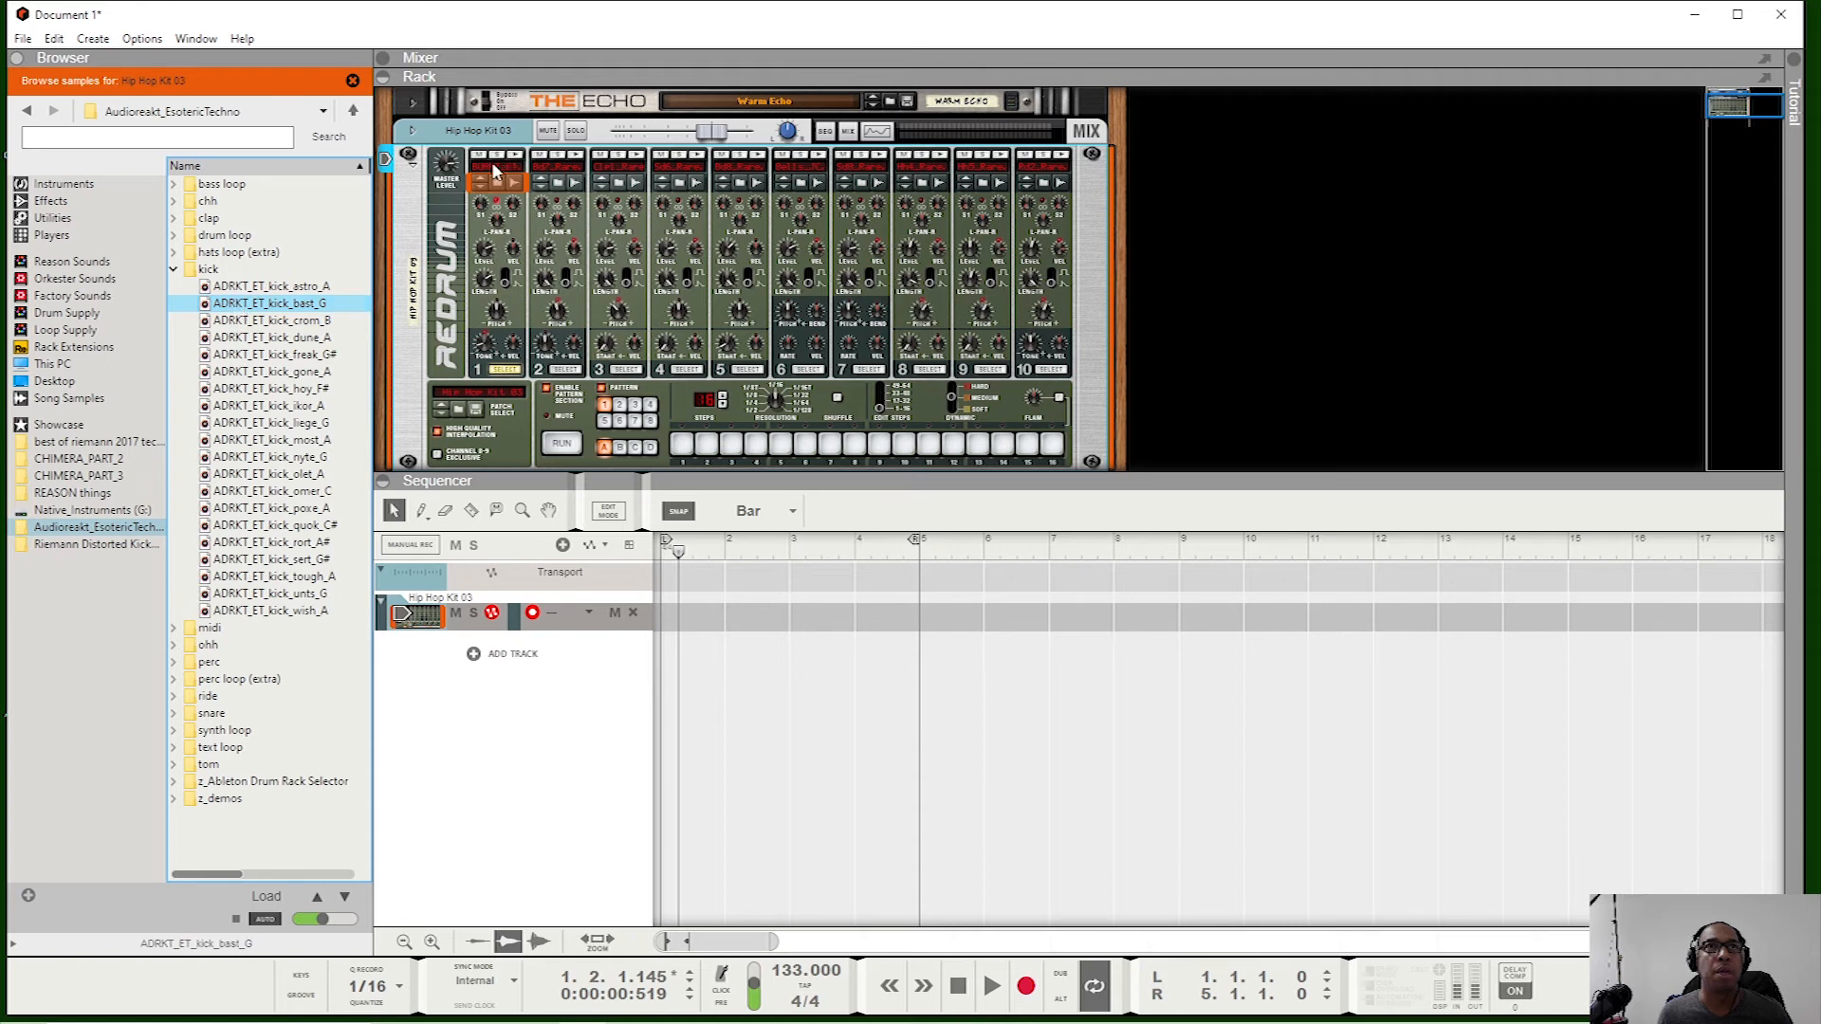
# Step: Program the channel 1 kick on Redrum steps 1, 5, 9 and 13 and start playback
pyautogui.click(682, 442)
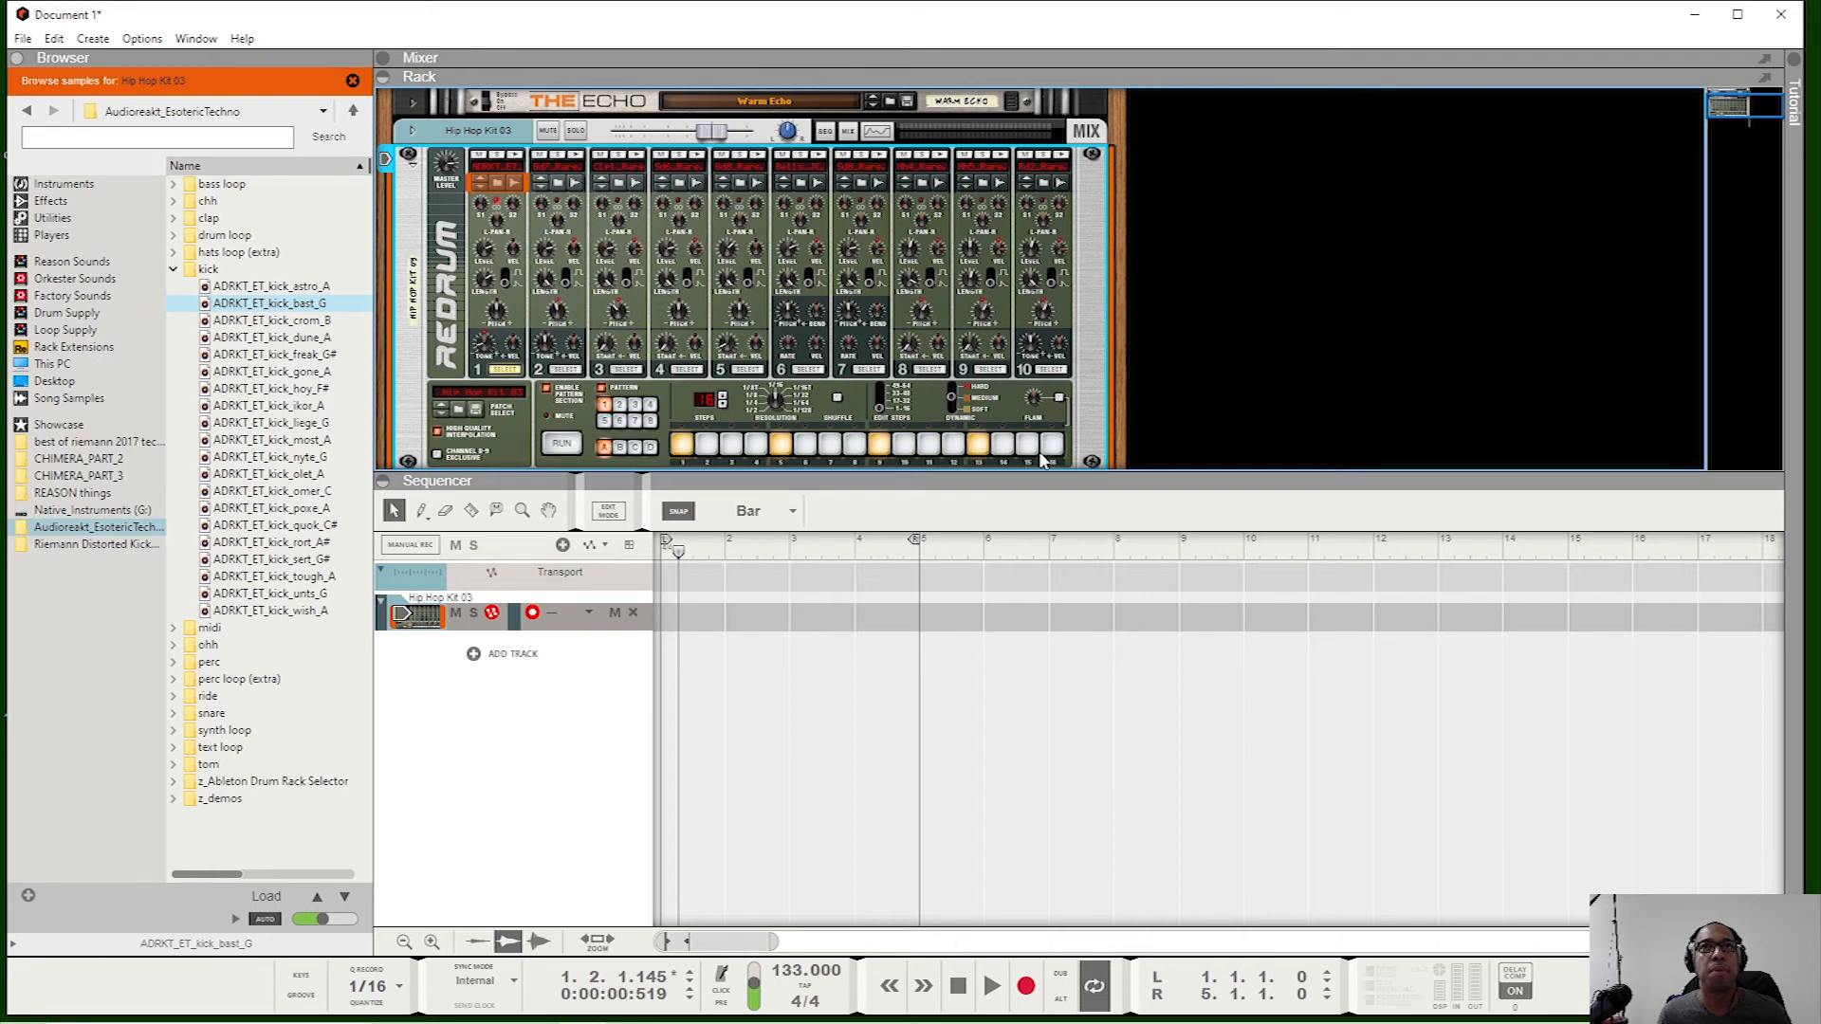
pyautogui.press('space')
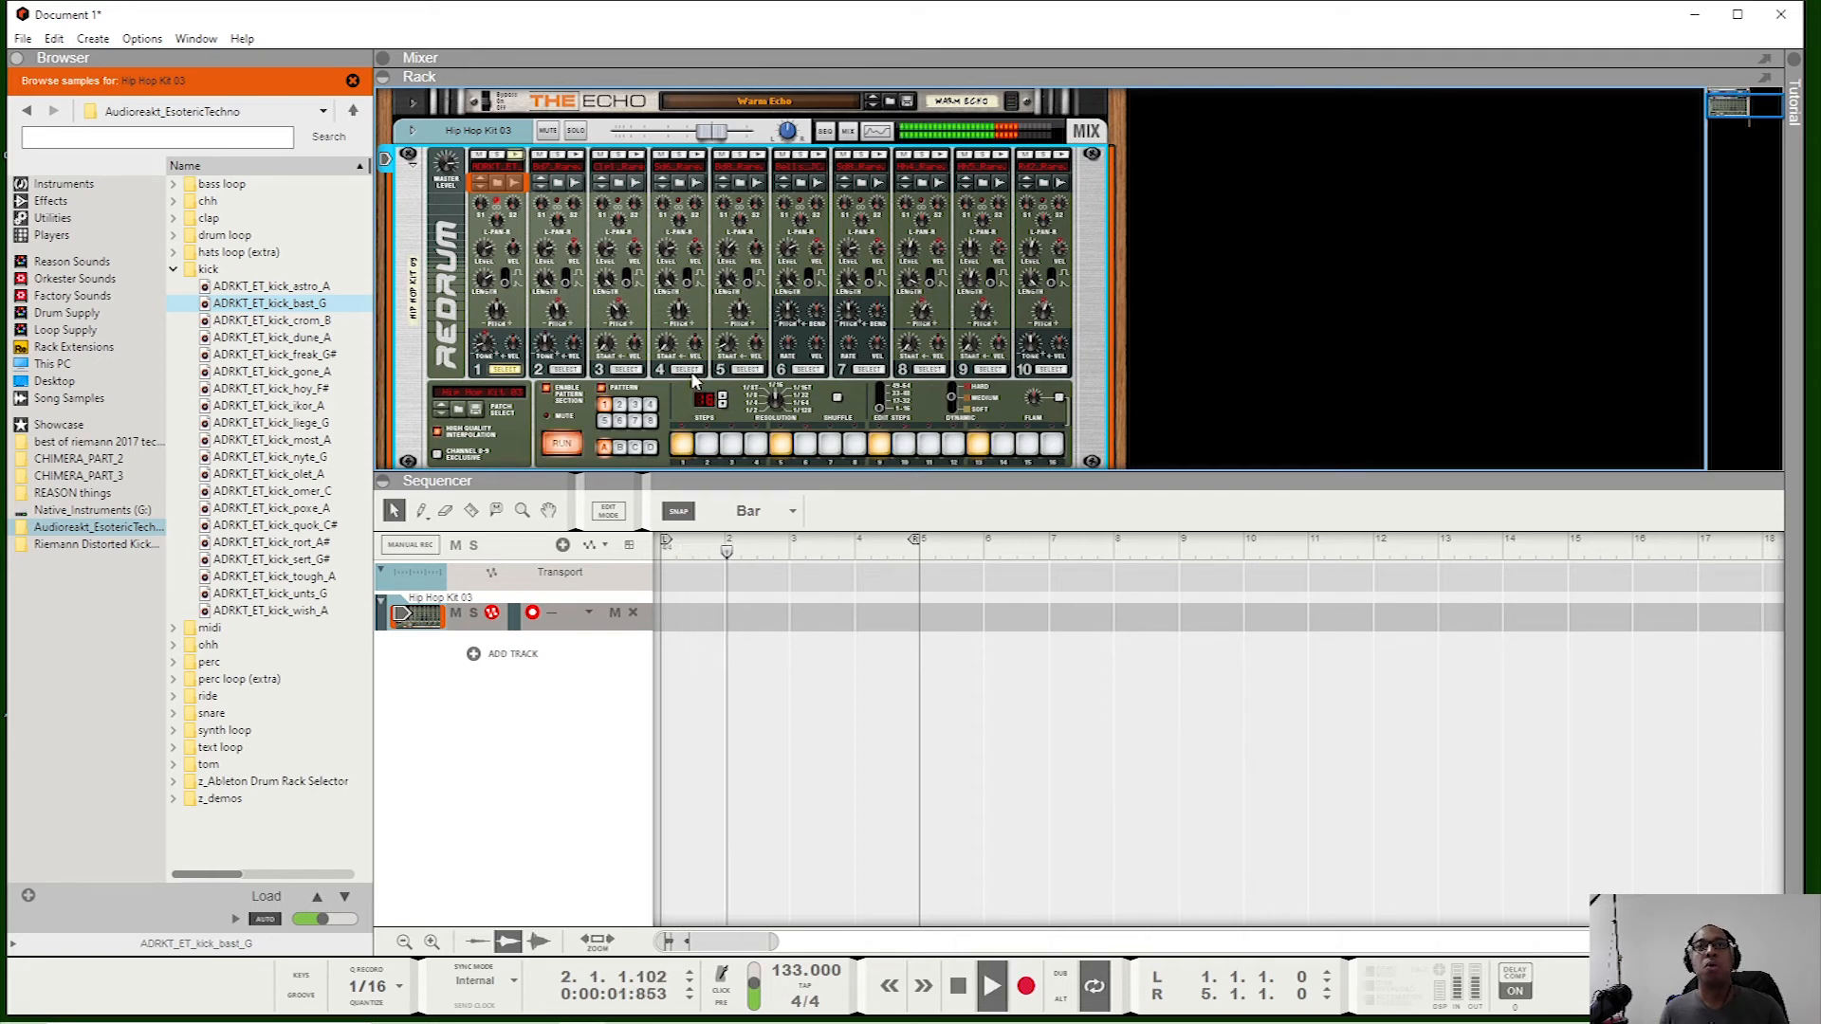
# Step: Stop playback and look through the browser's effects, instruments and sound libraries for something to process the kick
pyautogui.press('space')
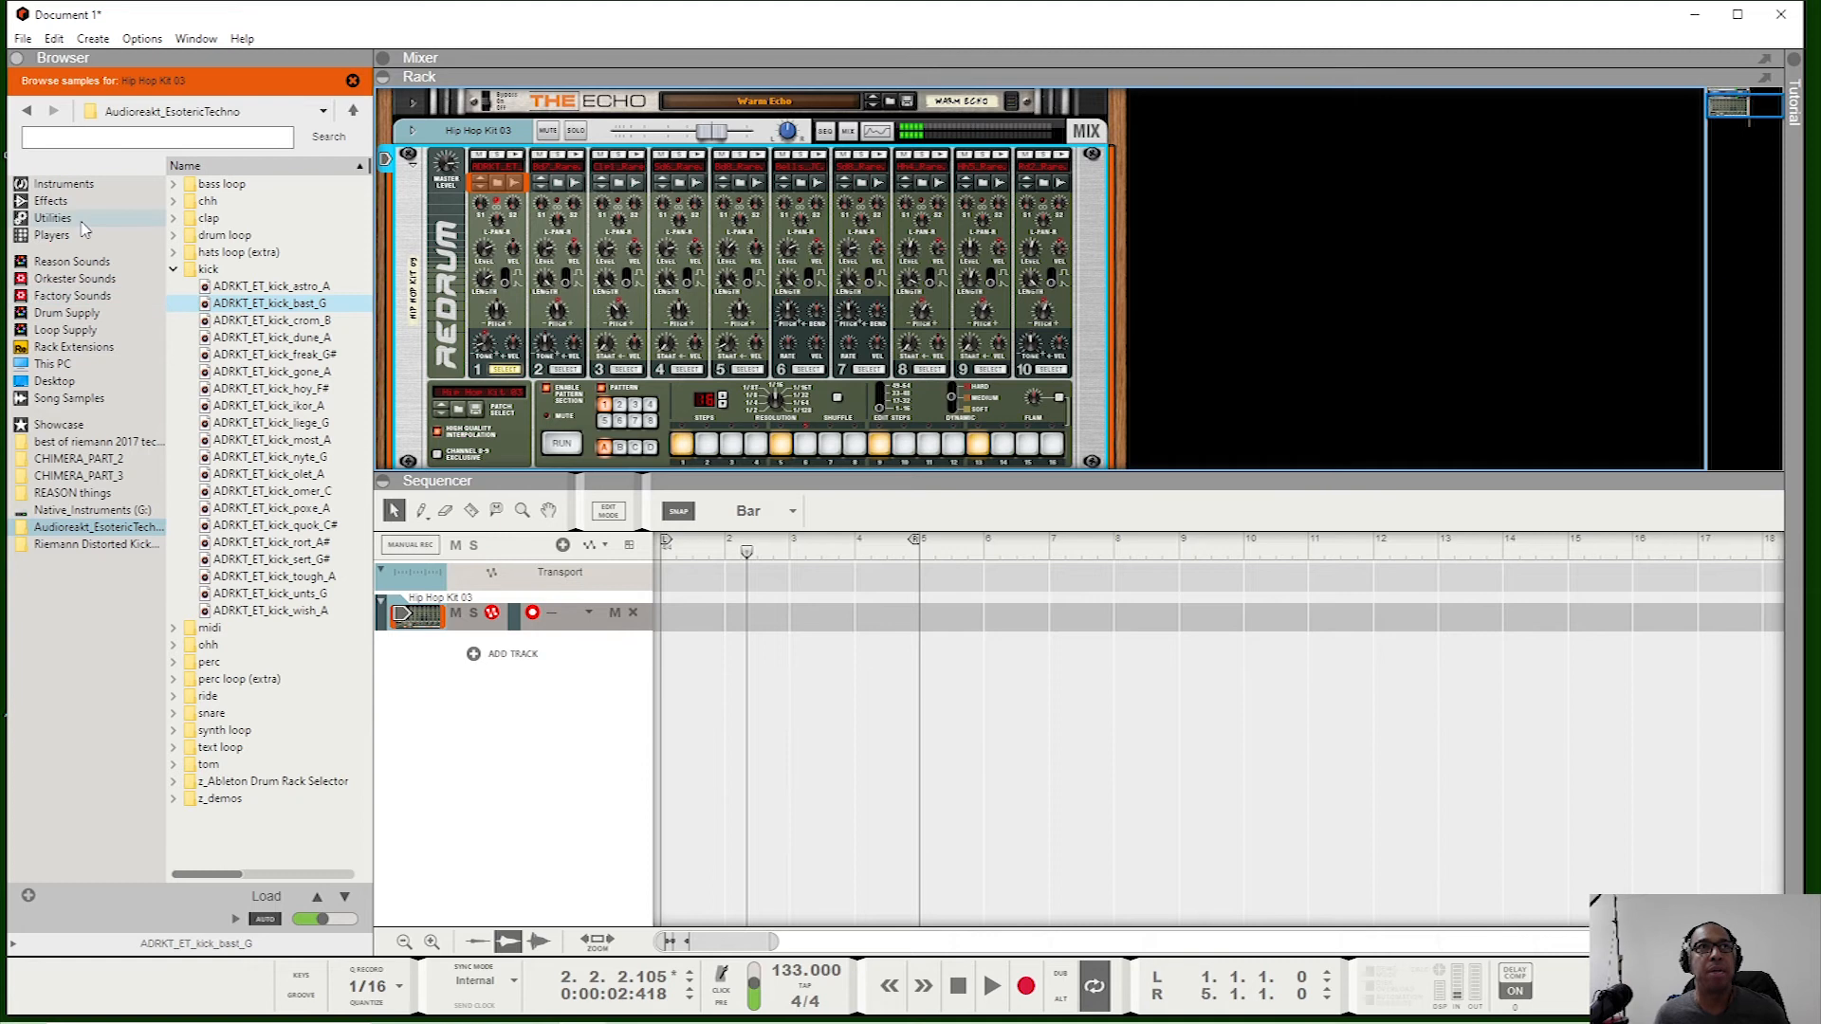
pyautogui.click(57, 202)
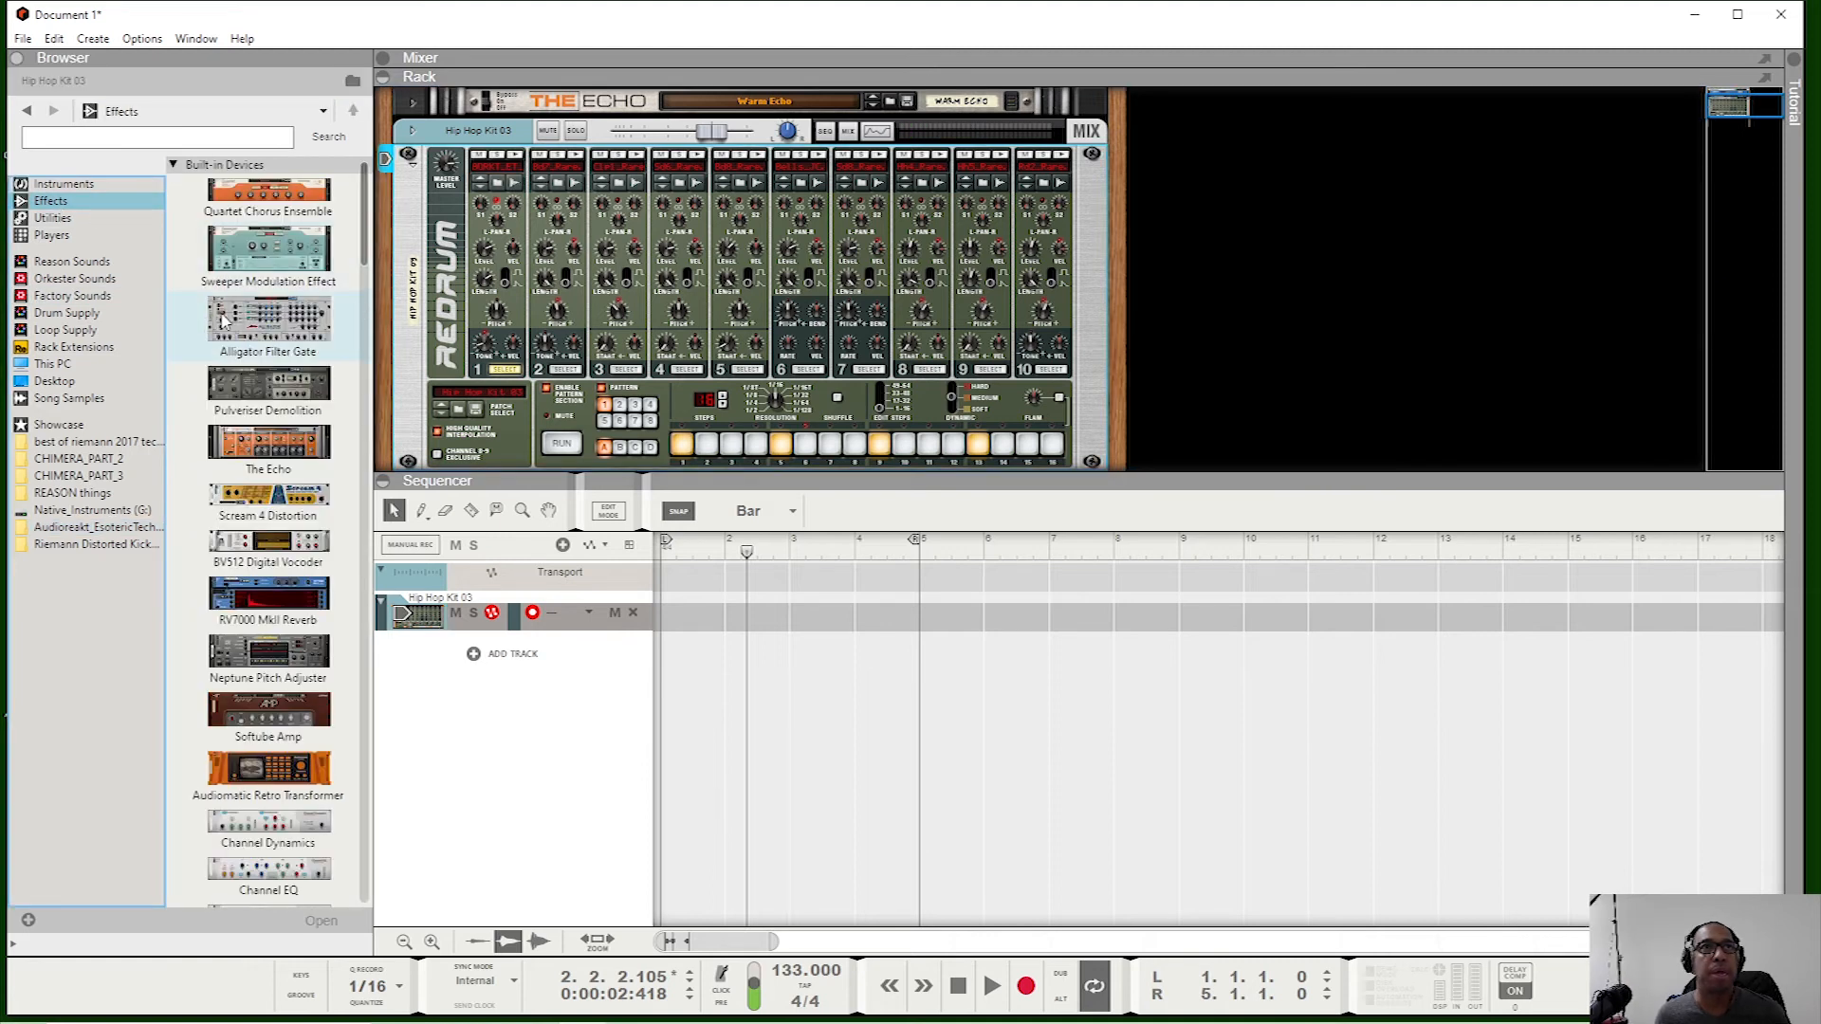
pyautogui.scroll(-3, 230, 492)
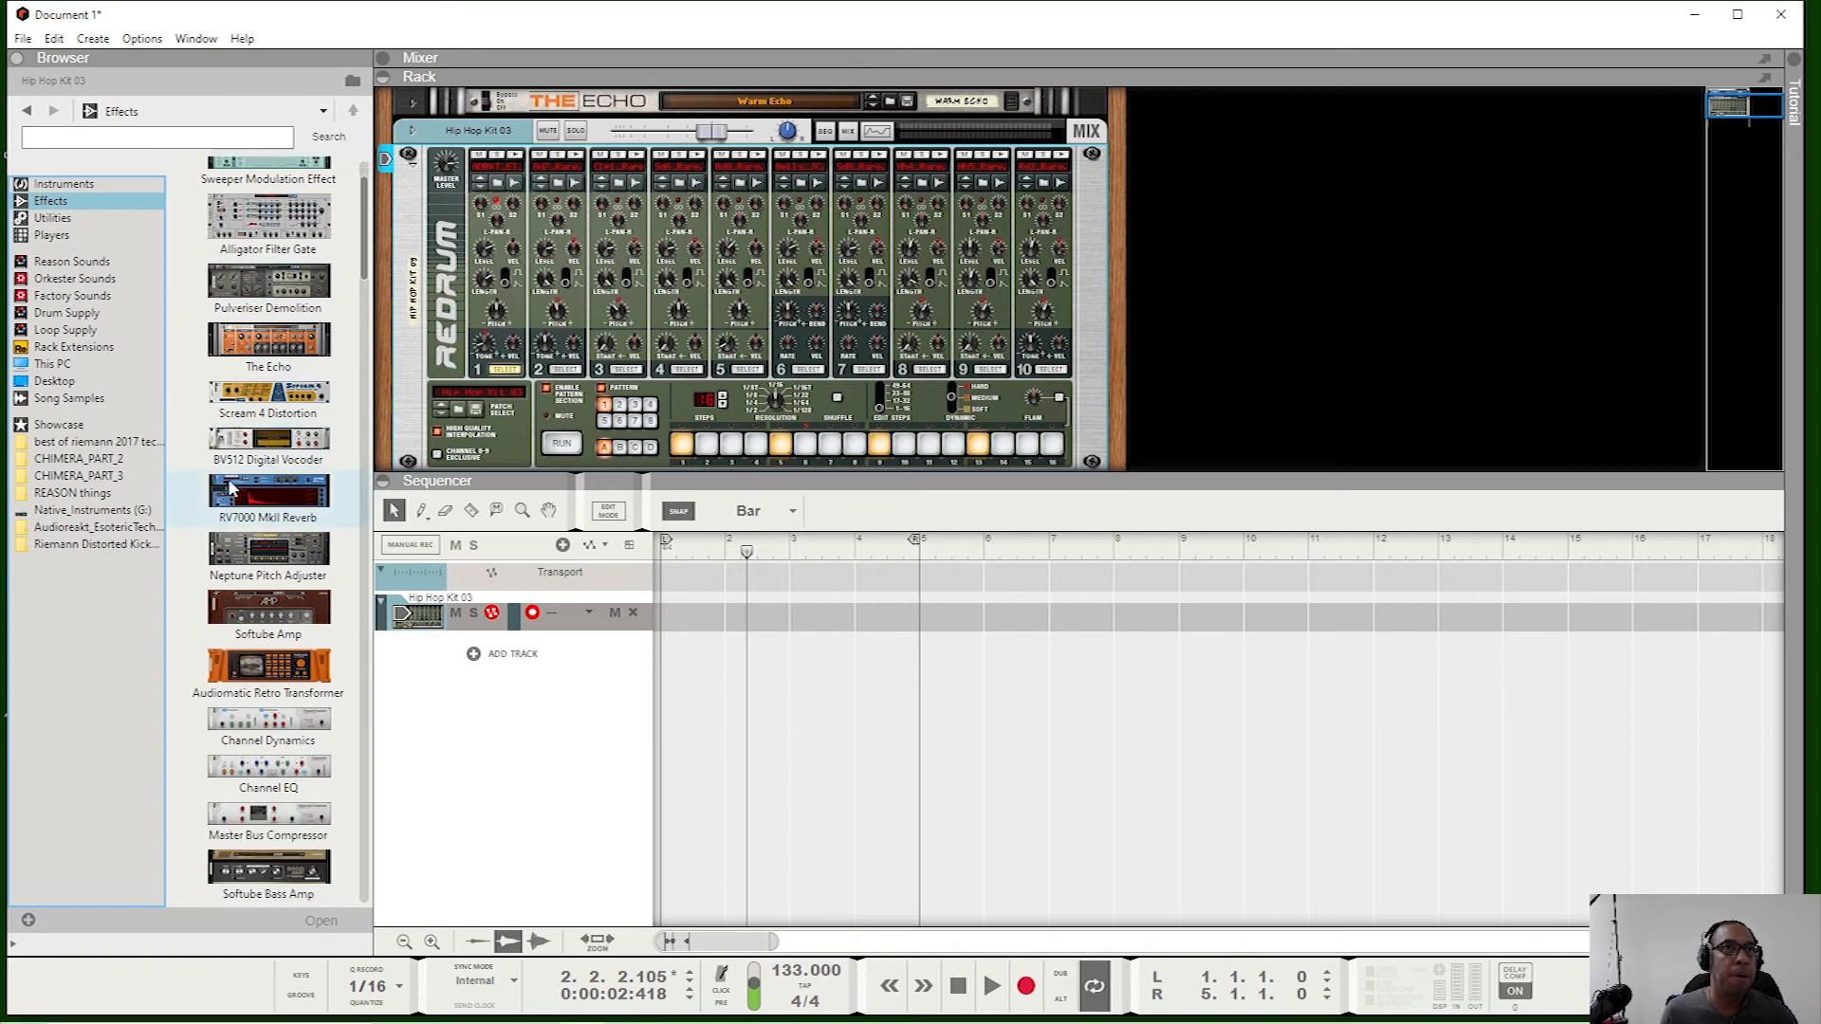
pyautogui.scroll(2, 231, 487)
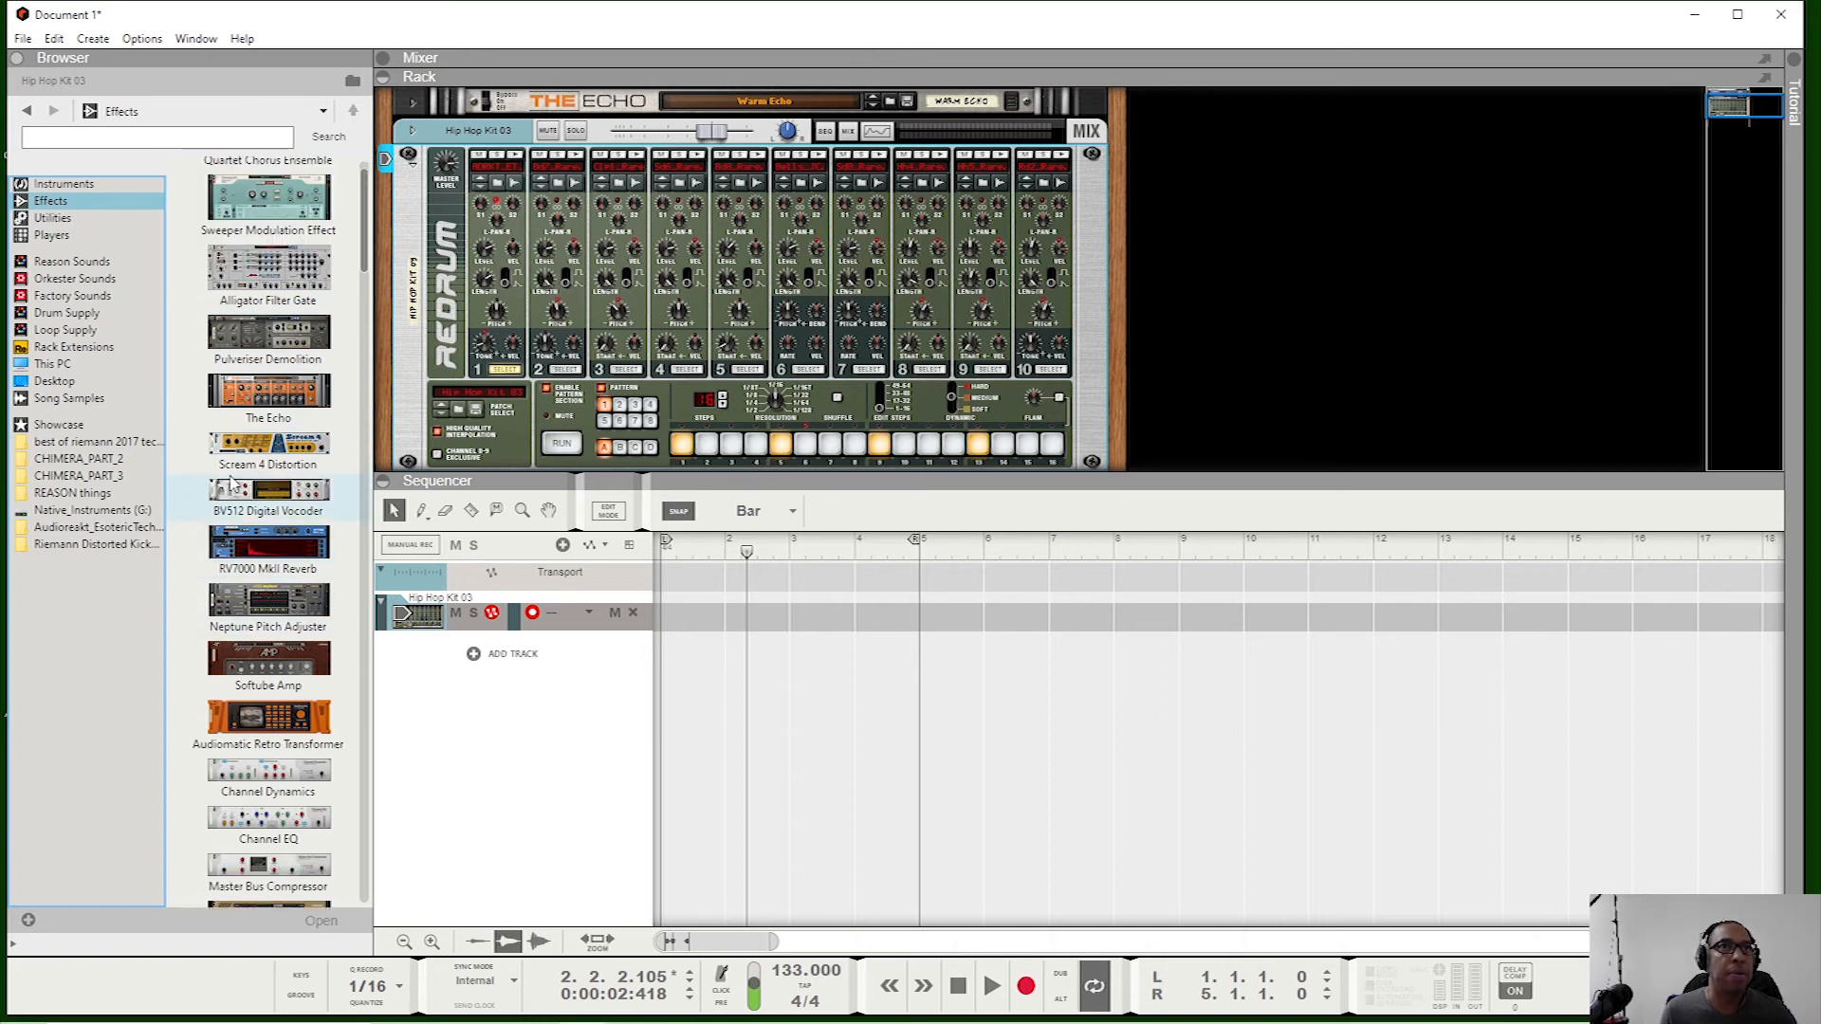
pyautogui.scroll(1, 245, 426)
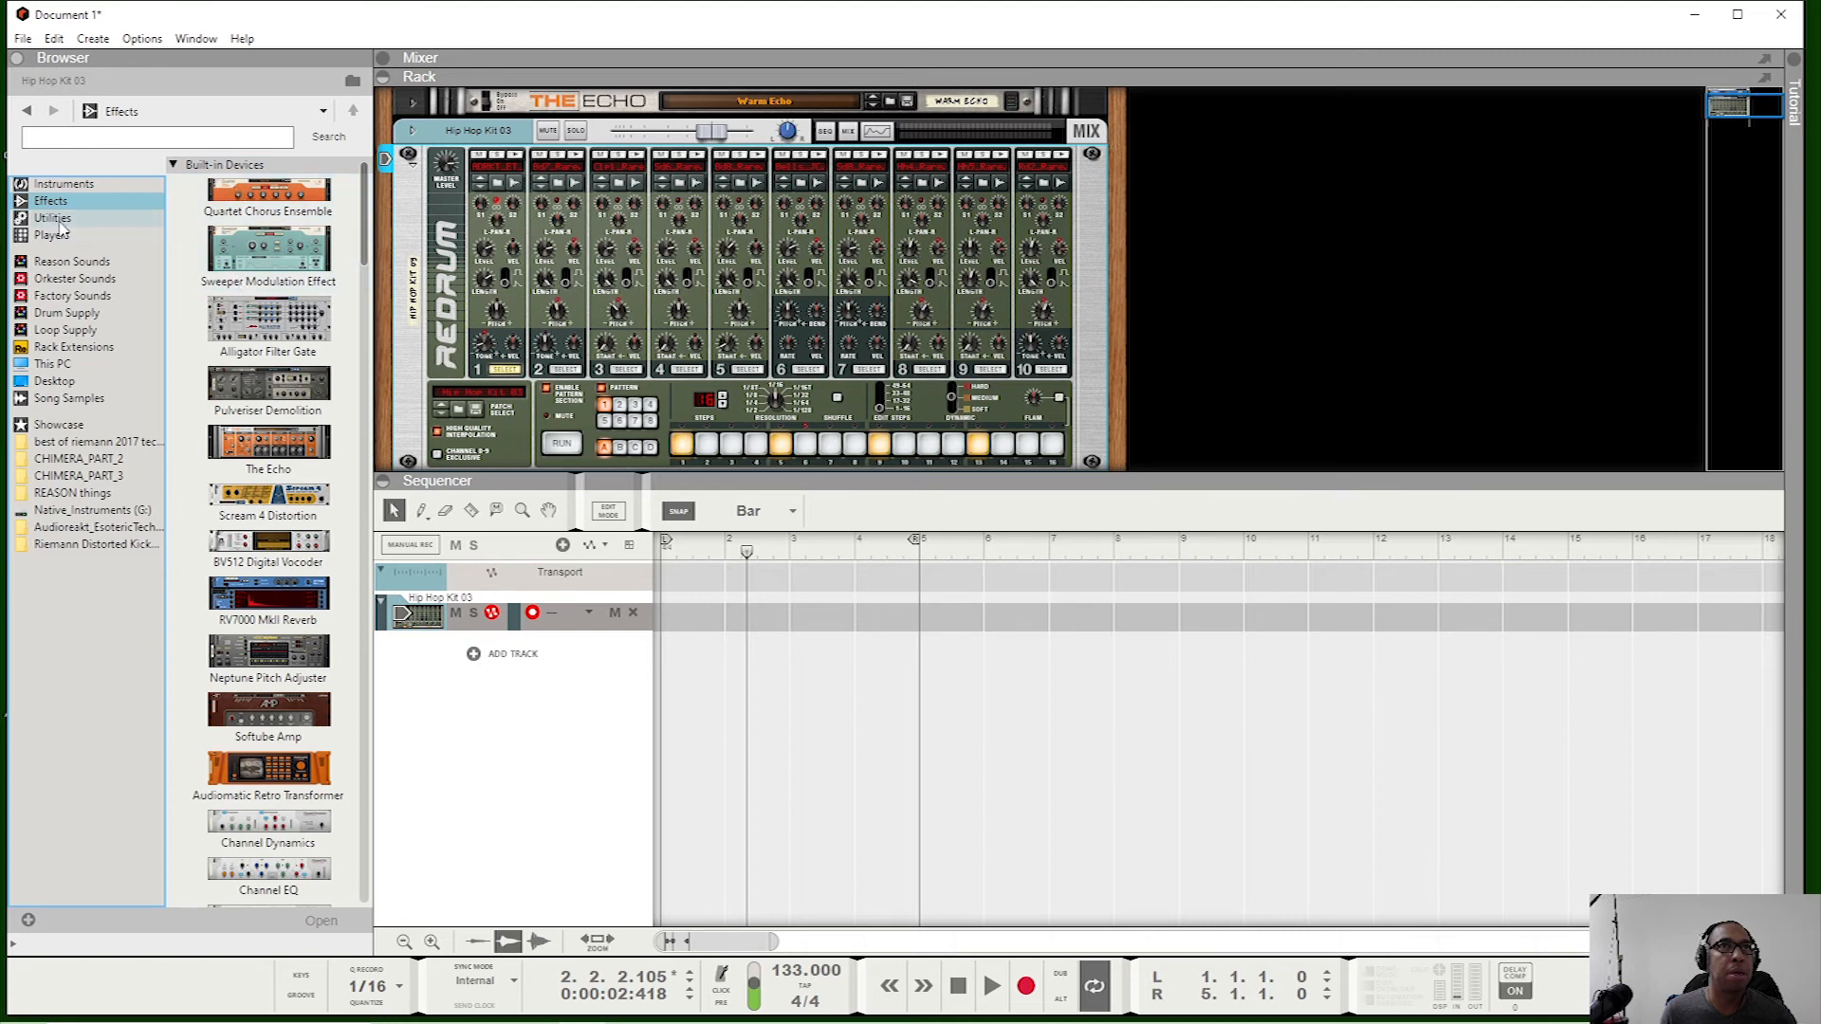
pyautogui.click(51, 186)
pyautogui.click(44, 236)
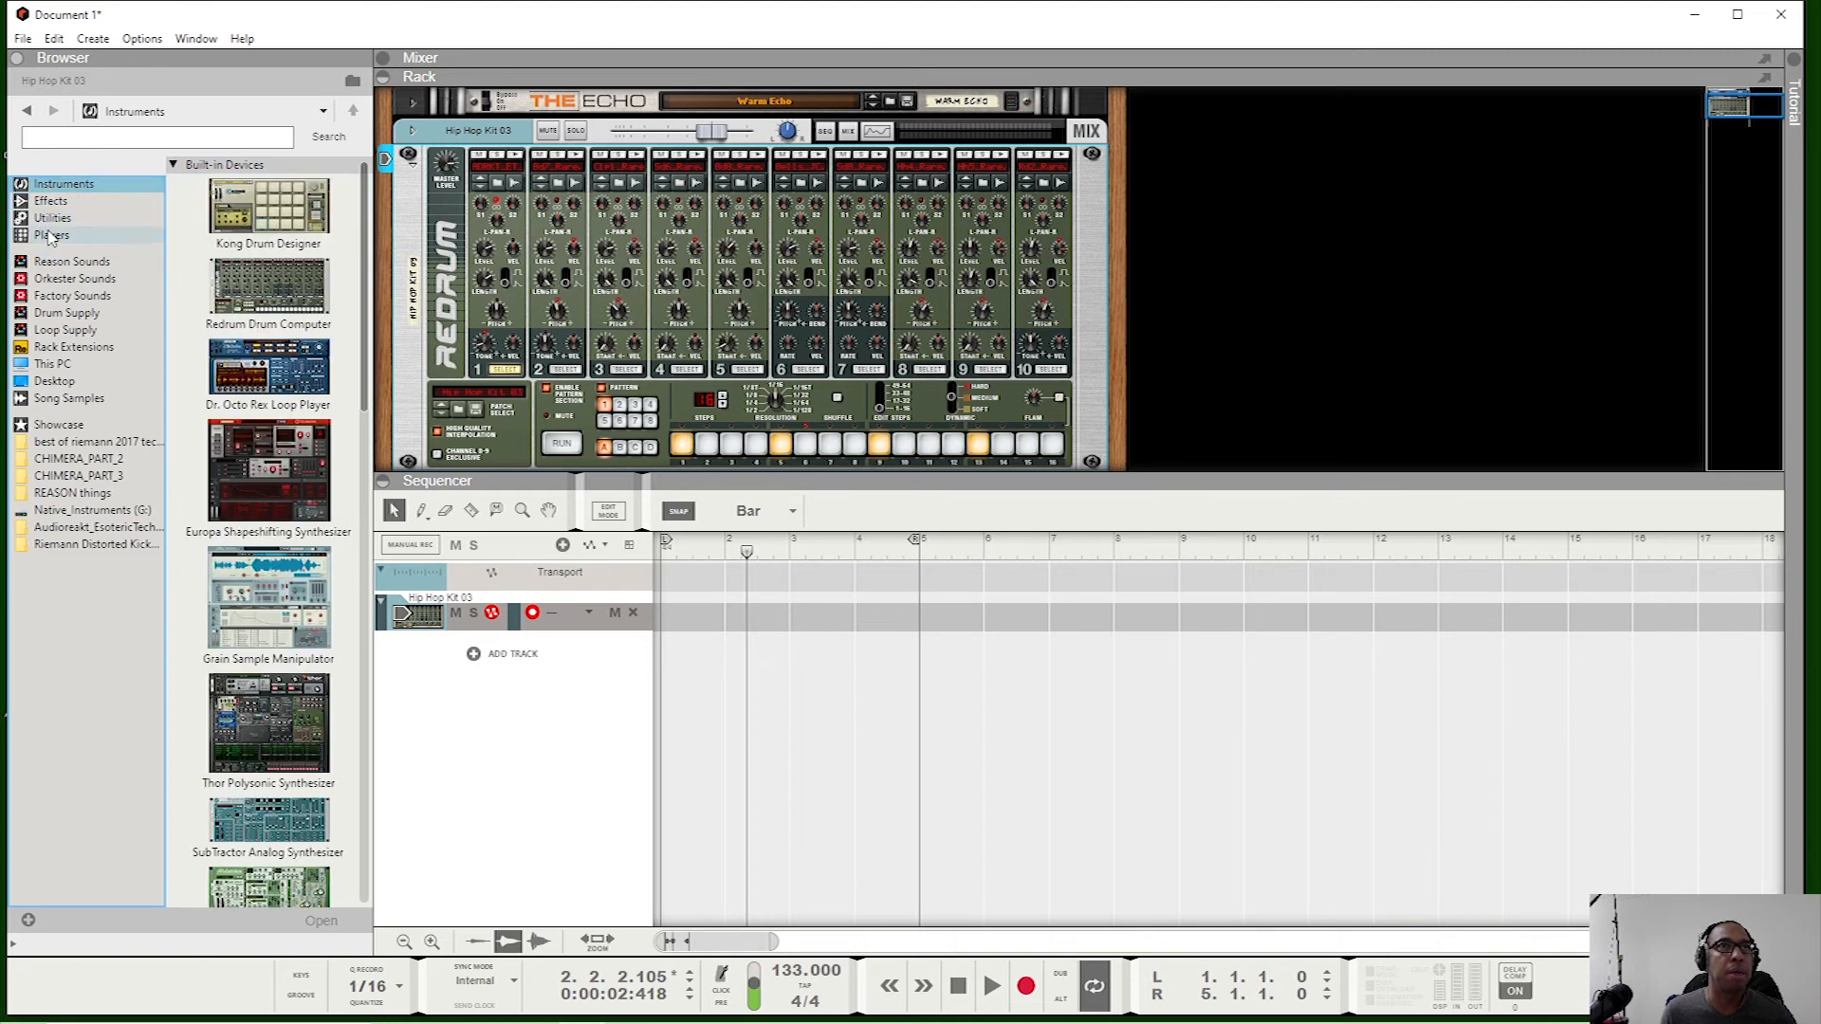
pyautogui.click(52, 219)
pyautogui.click(55, 297)
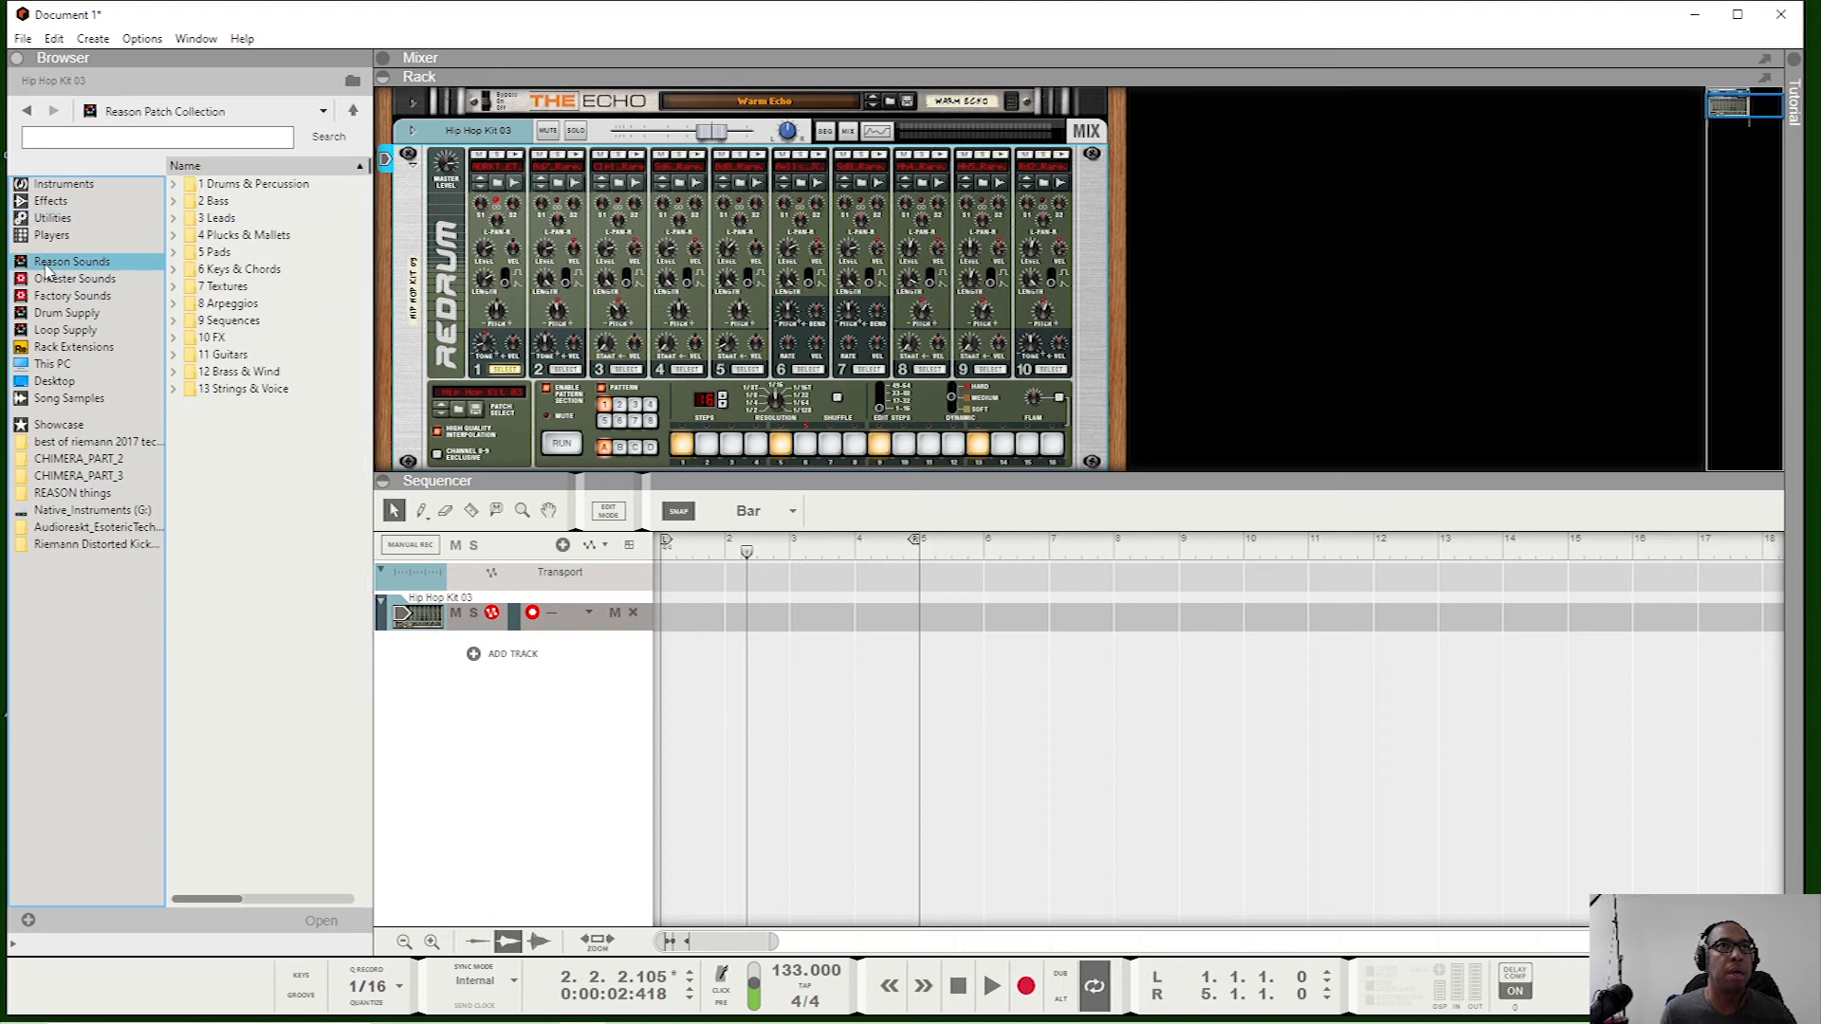
pyautogui.click(66, 279)
pyautogui.click(70, 314)
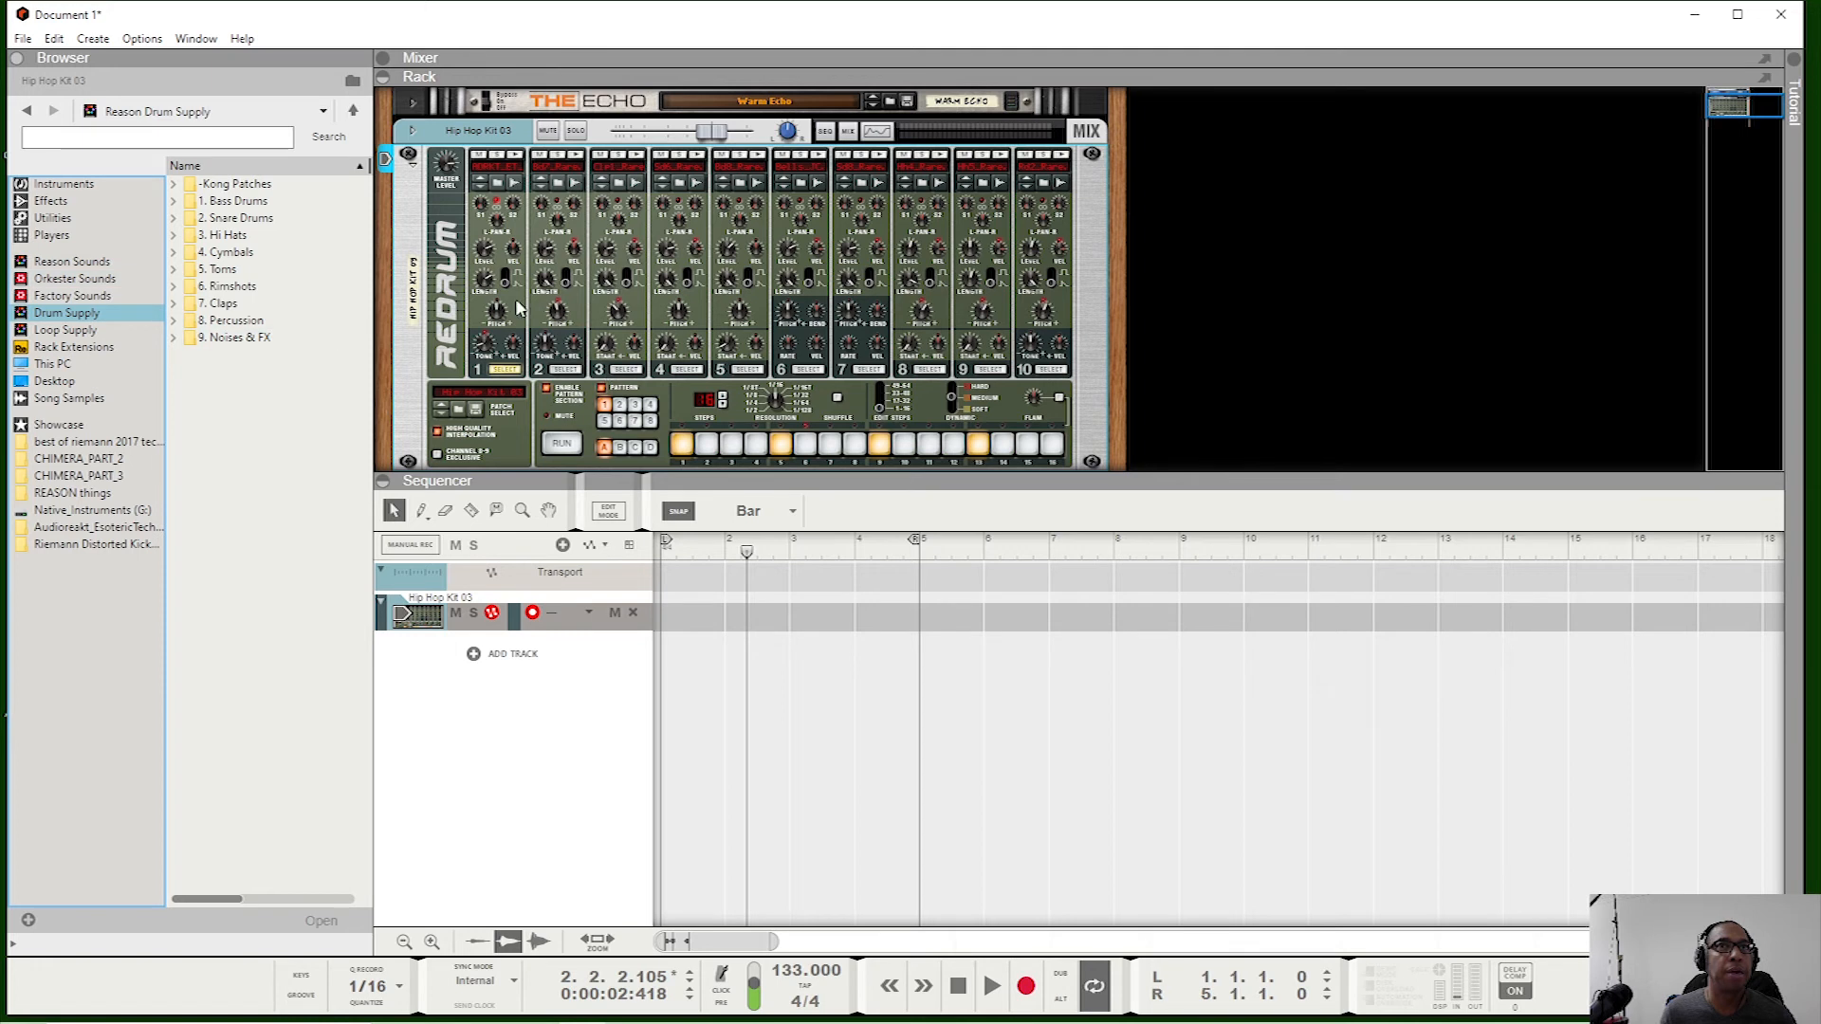
# Step: Add a Synchronous Effect Modulator from the effects to the rack below the Redrum
pyautogui.scroll(-3, 664, 368)
pyautogui.click(49, 201)
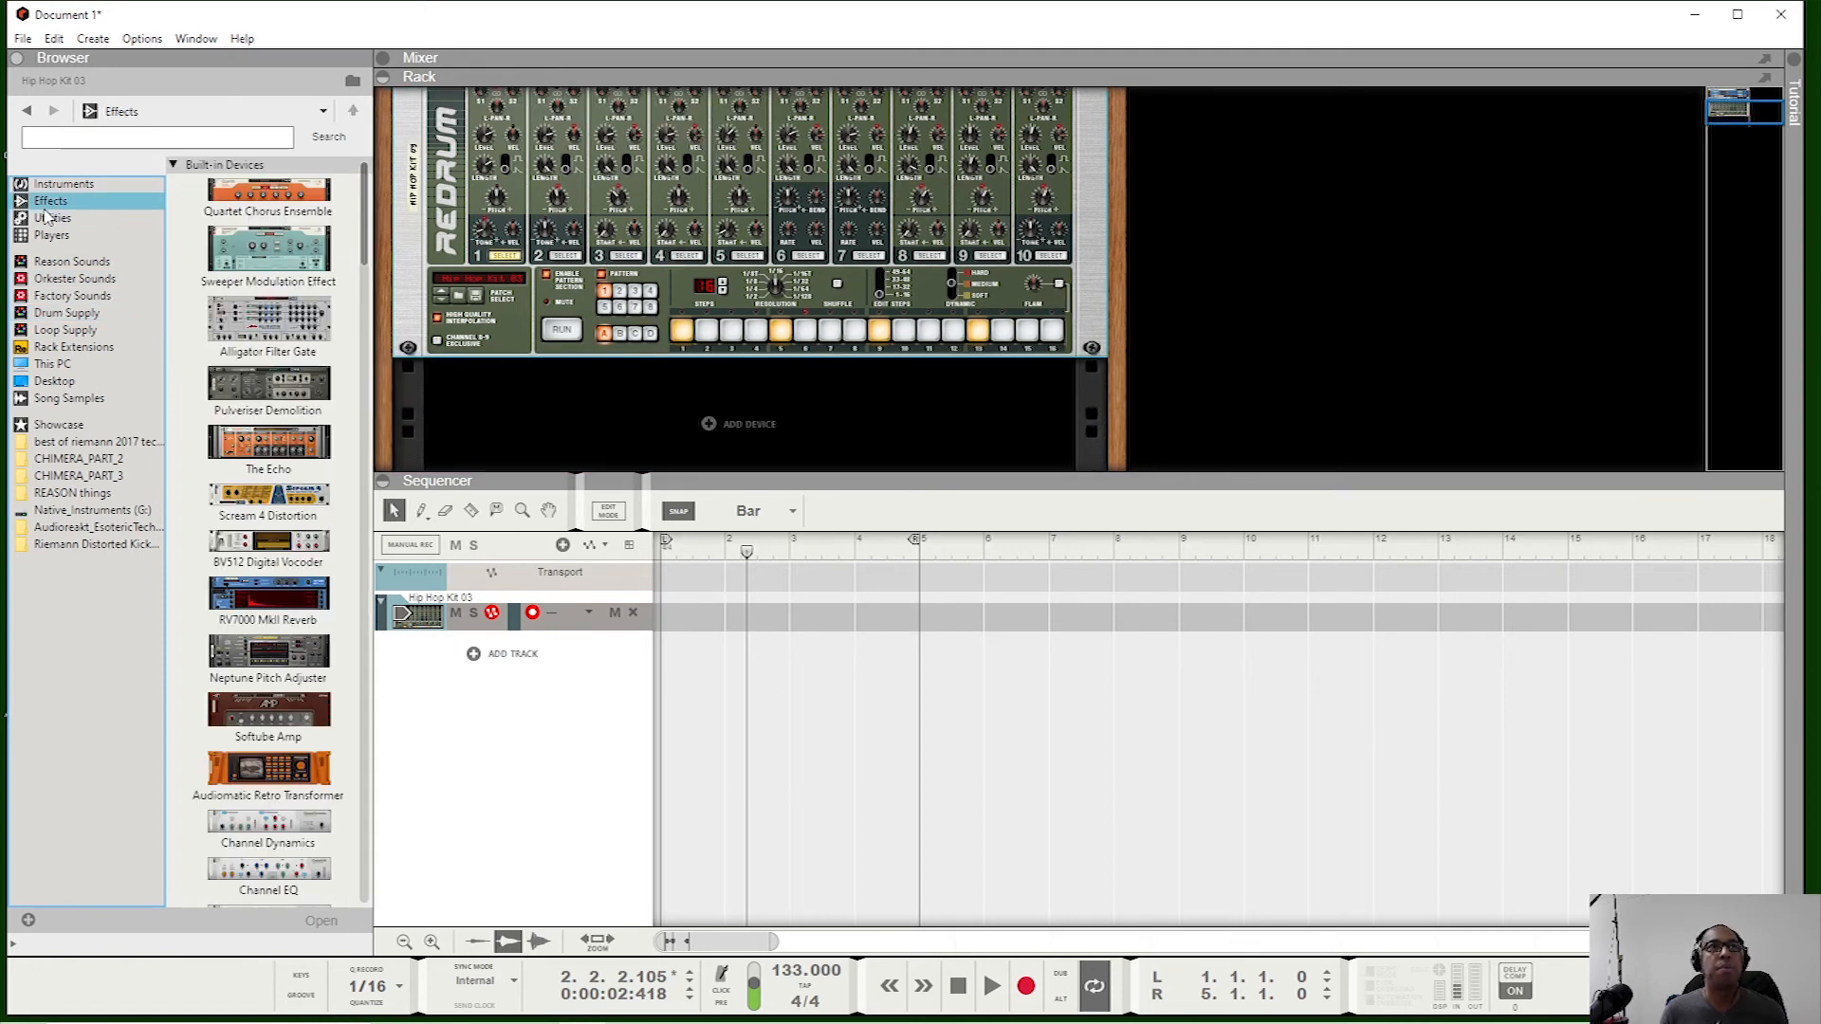
pyautogui.scroll(-5, 280, 589)
pyautogui.moveTo(248, 671); pyautogui.dragTo(709, 408)
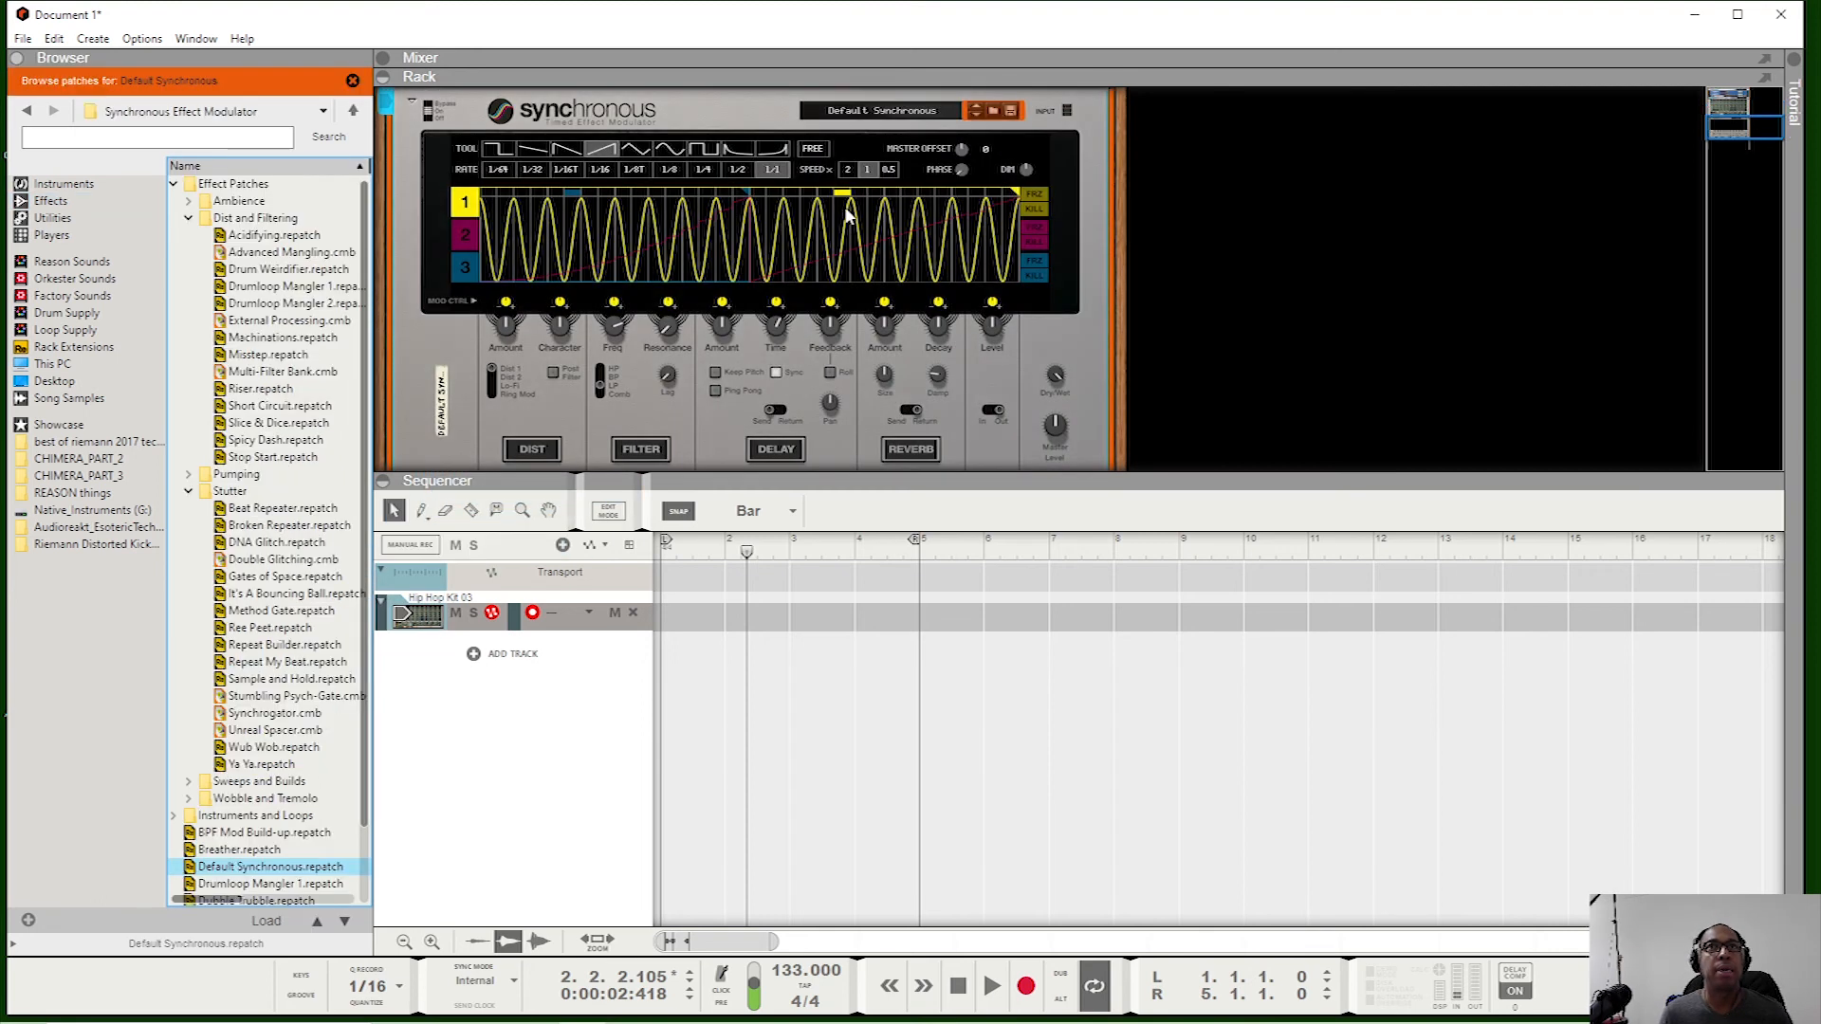
# Step: Start playback and browse the Synchronous effect patches, collapsing Dist and Filtering and expanding the Wobble and Tremolo folder
pyautogui.press('space')
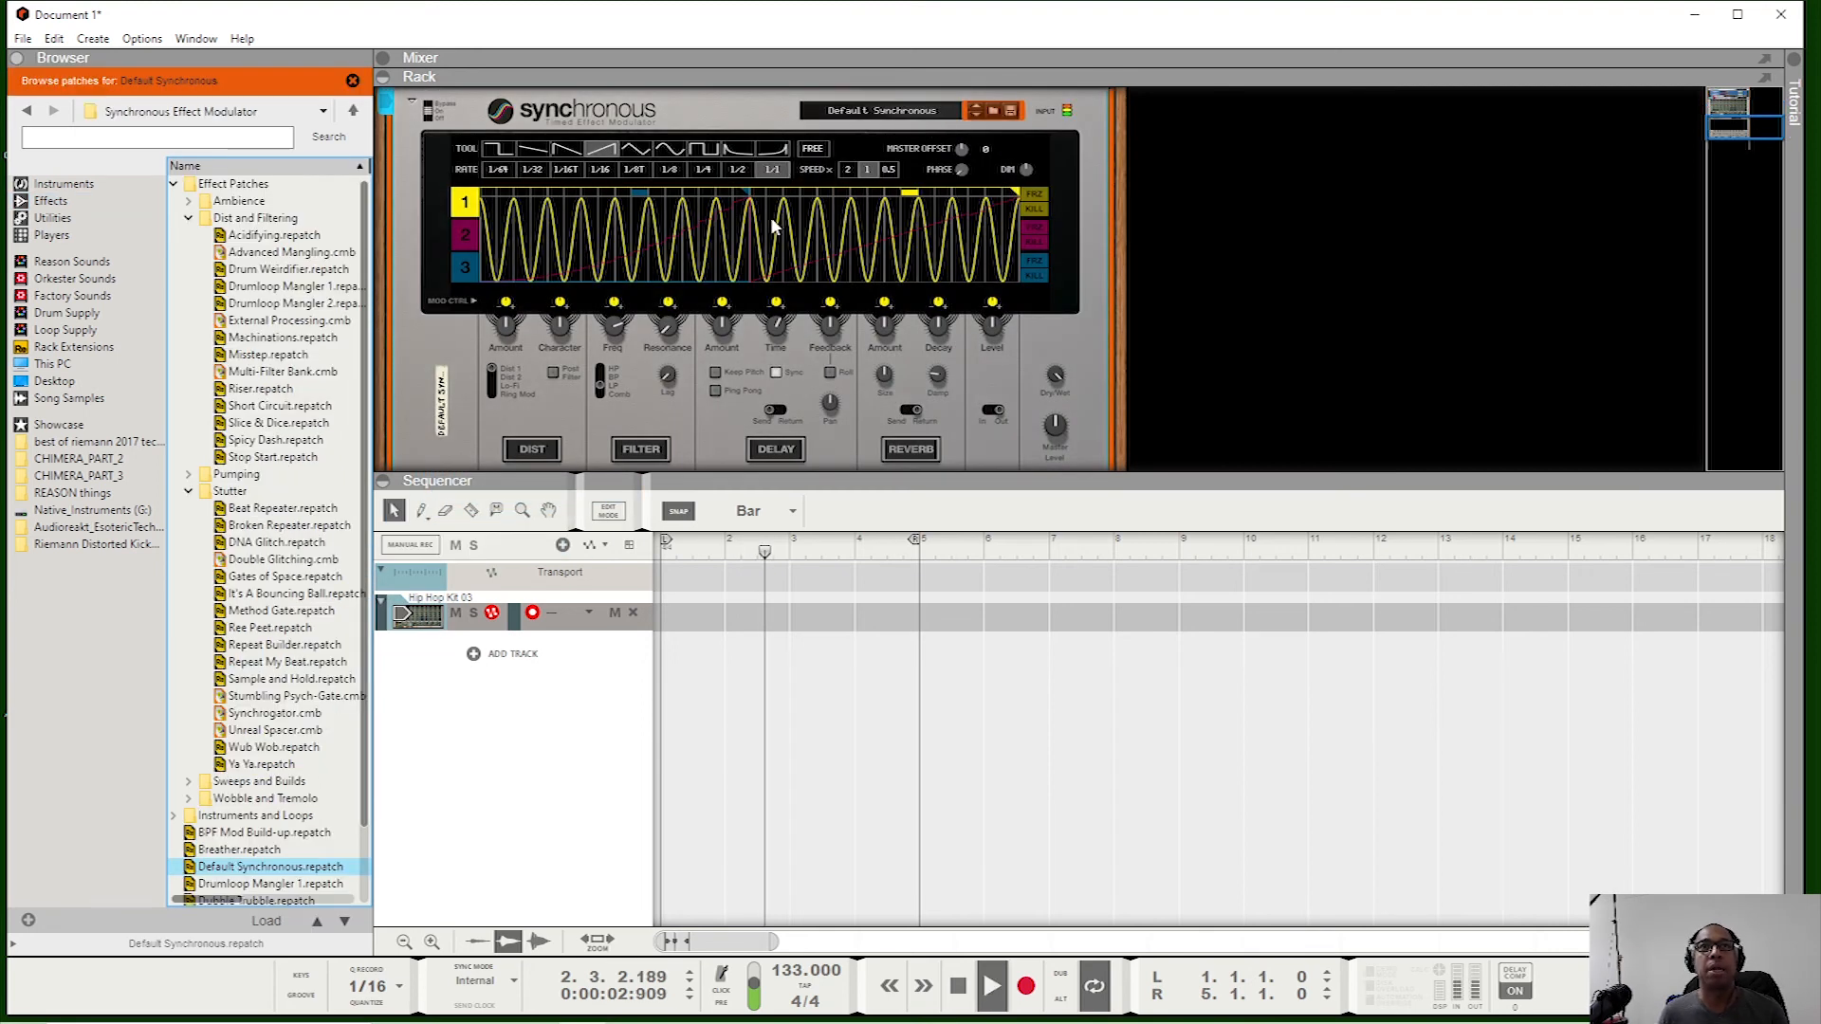
pyautogui.click(991, 110)
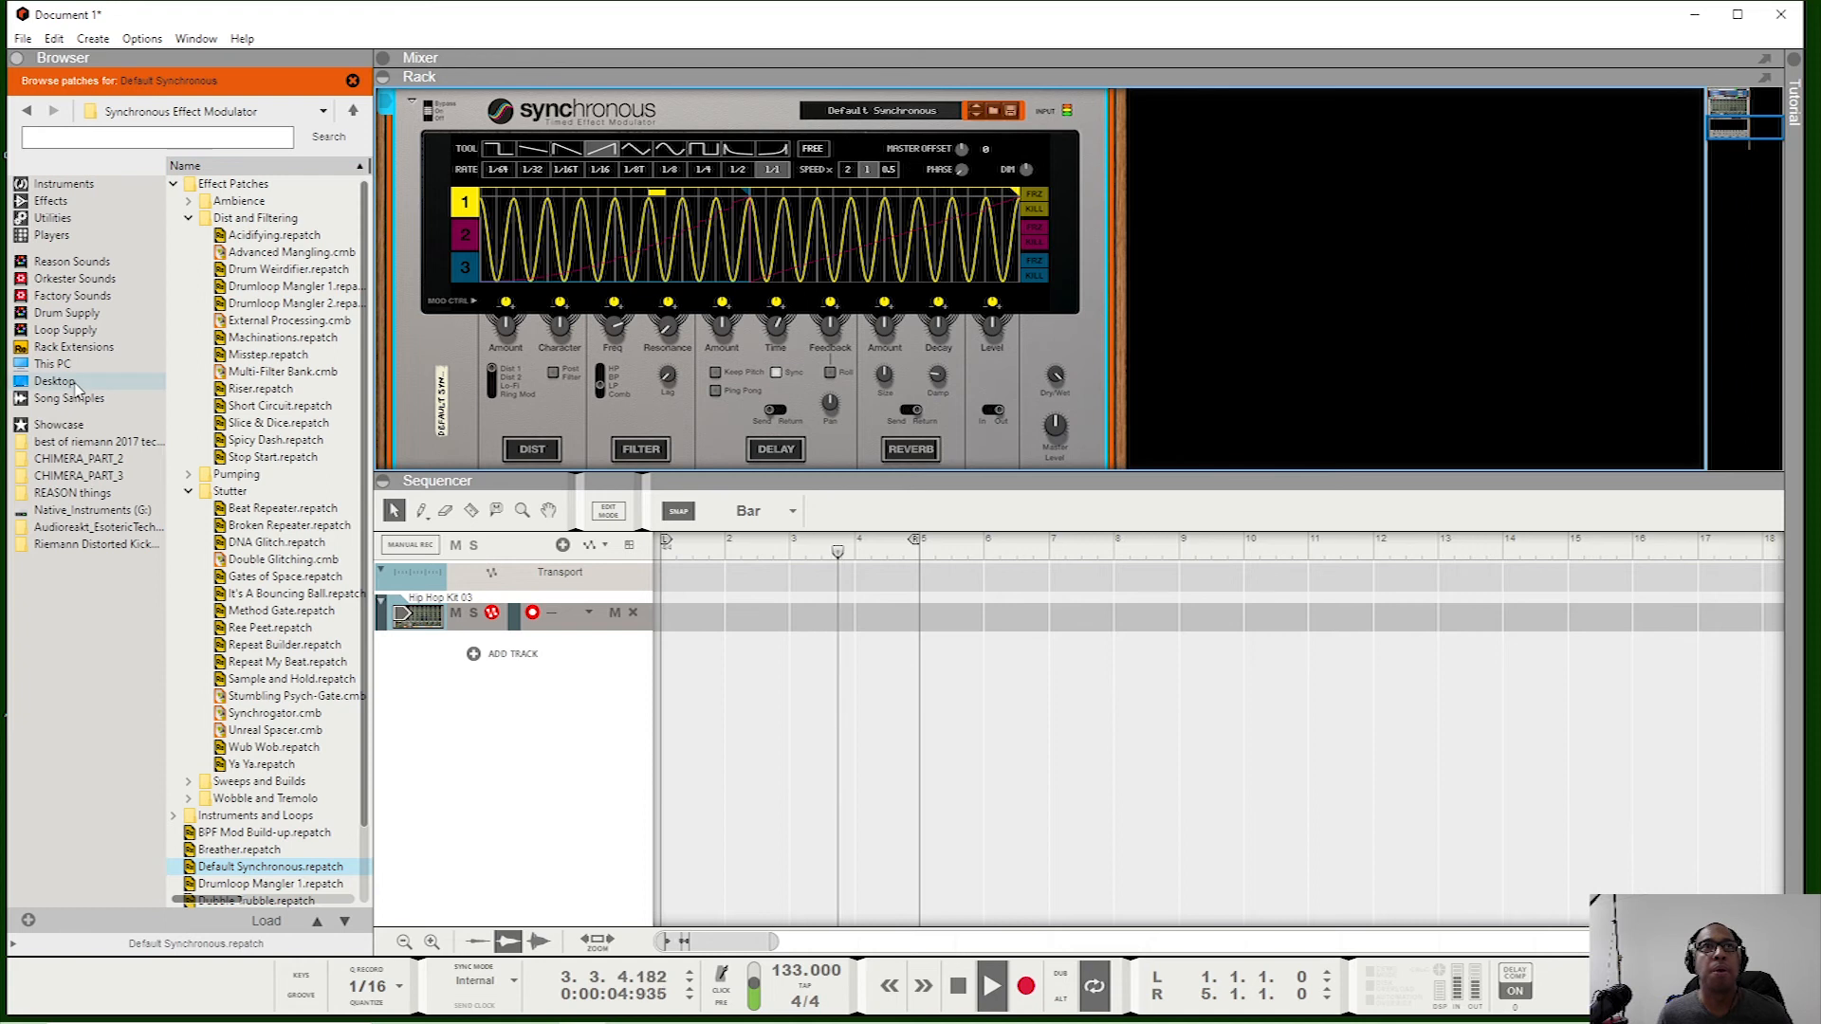
pyautogui.click(187, 218)
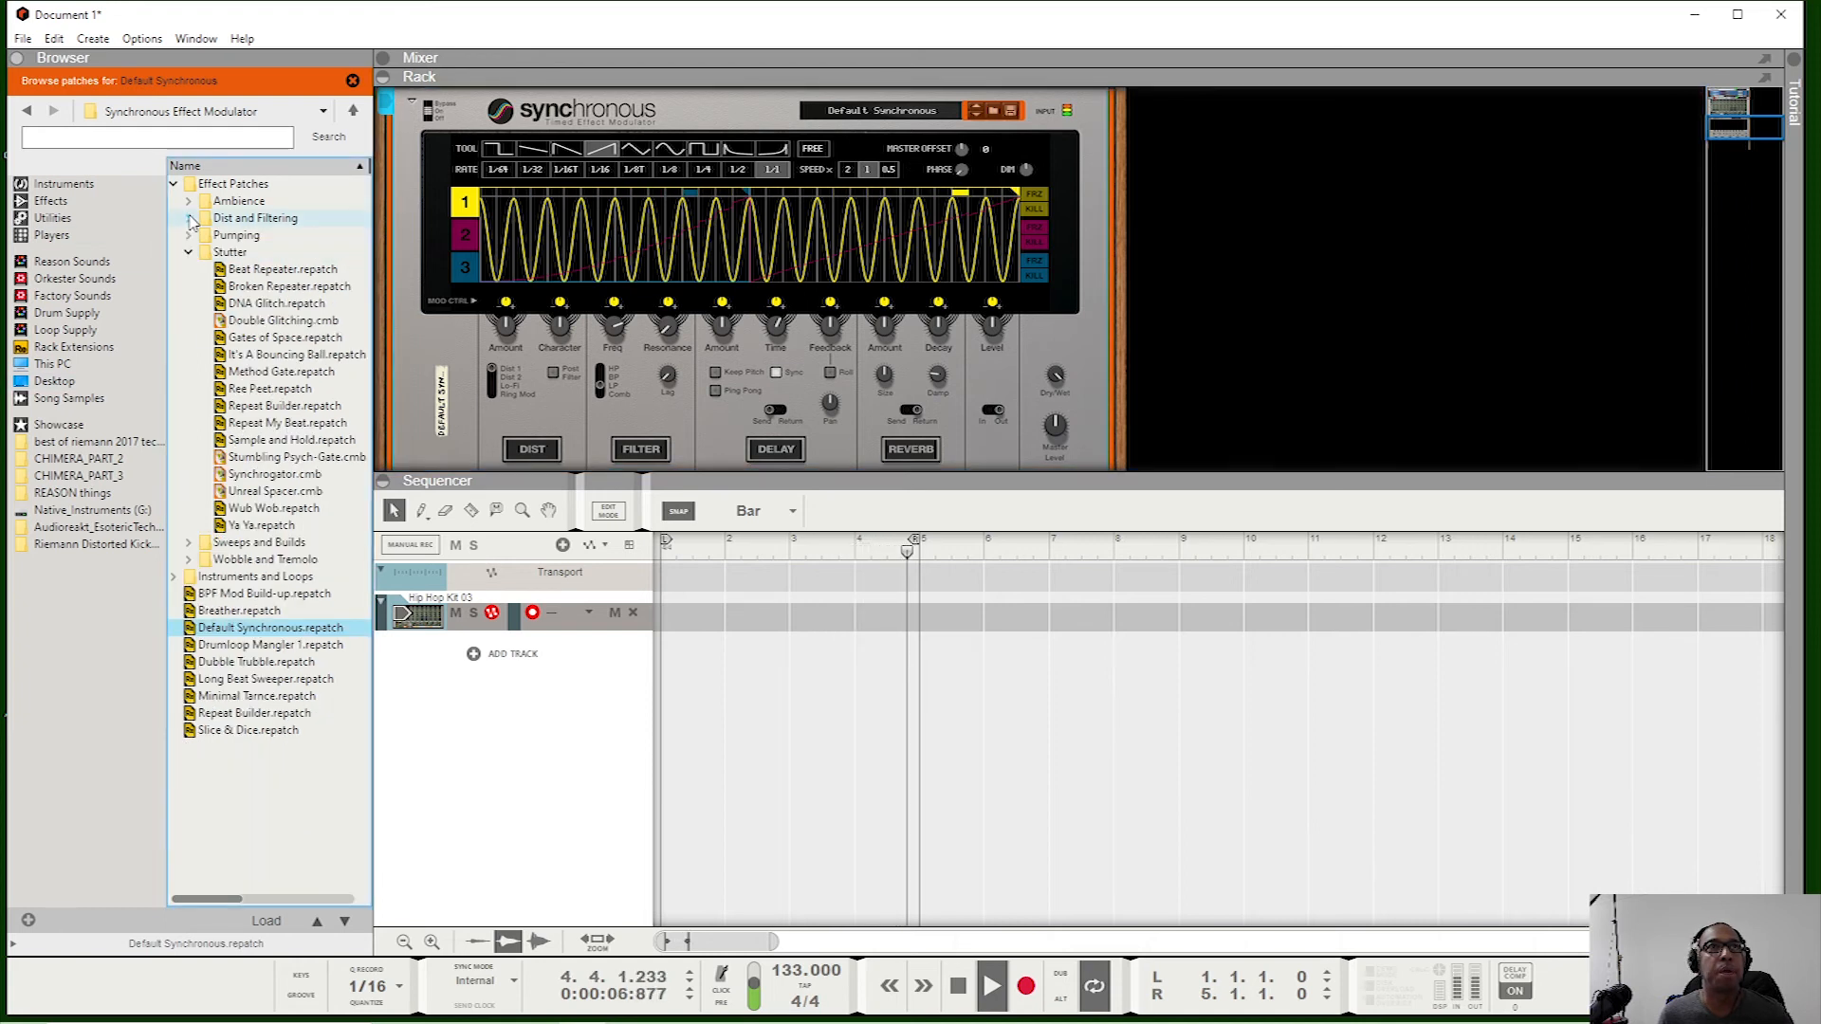
pyautogui.click(188, 559)
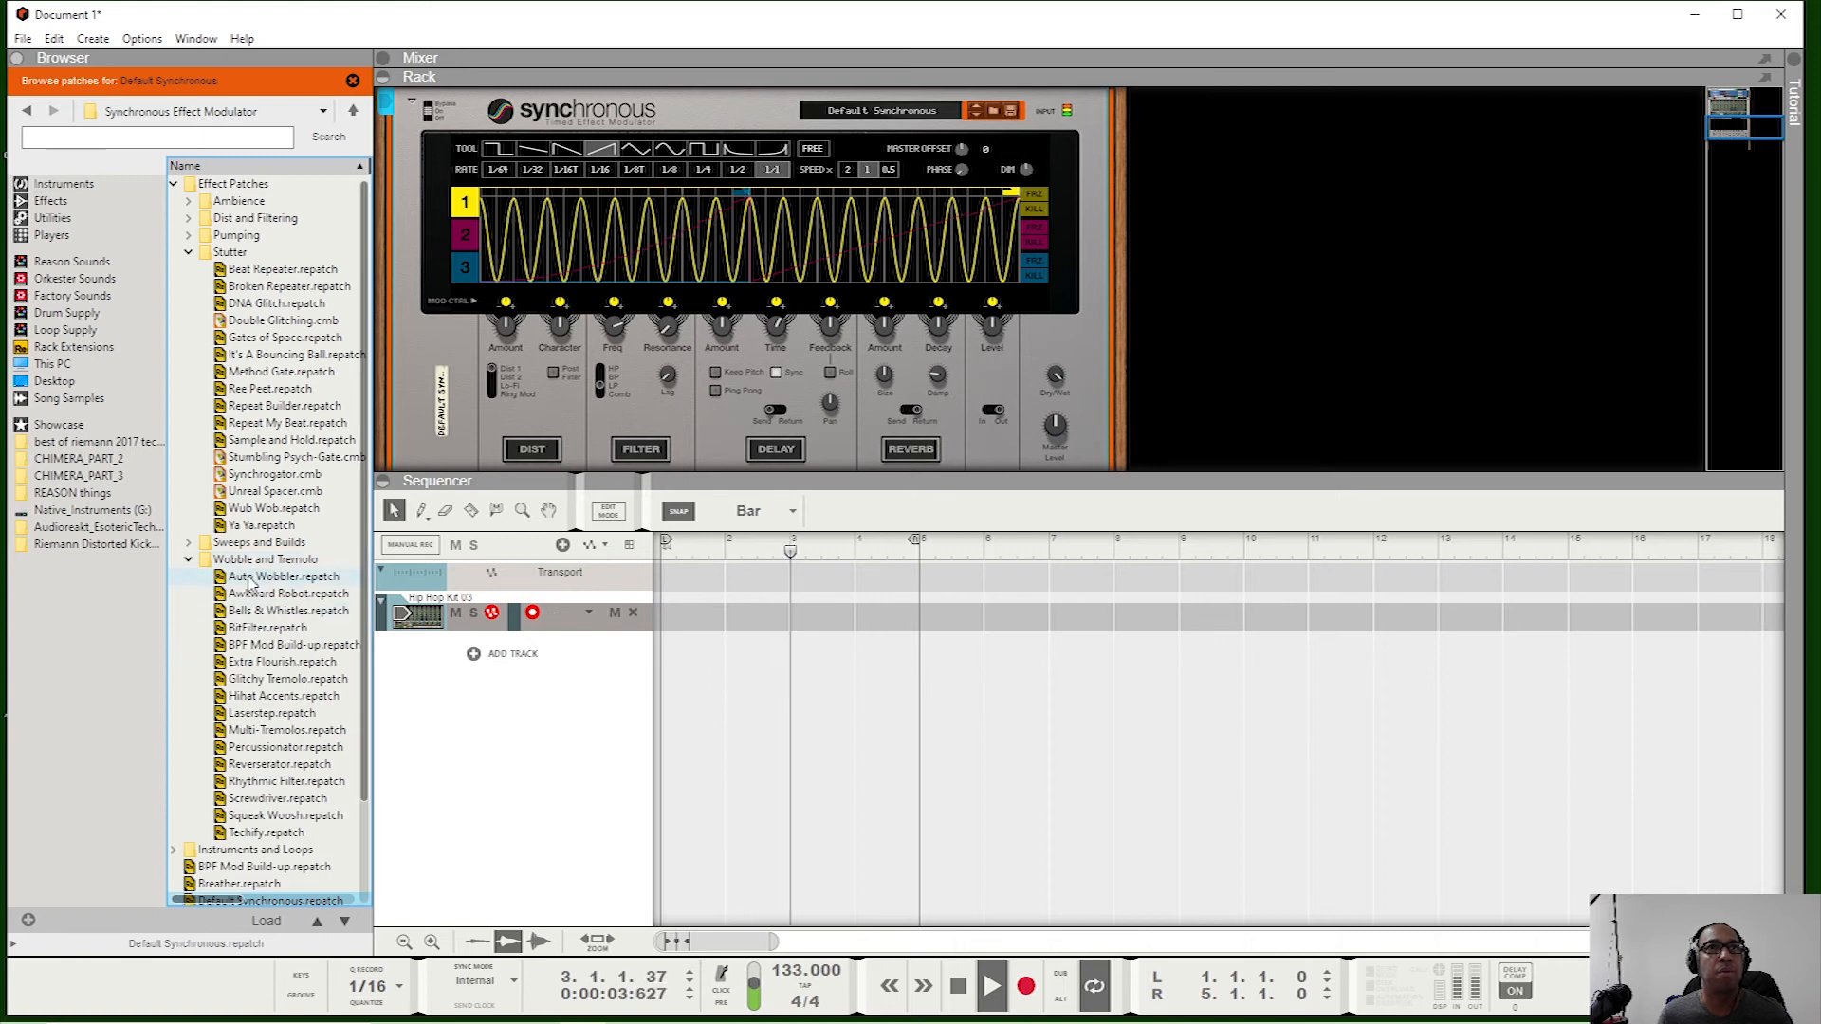
# Step: Audition the Auto Wobbler, Awkward Robot, BitFilter and BPF Mod Build-up patches, and load Extra Flourish into Synchronous
pyautogui.click(220, 577)
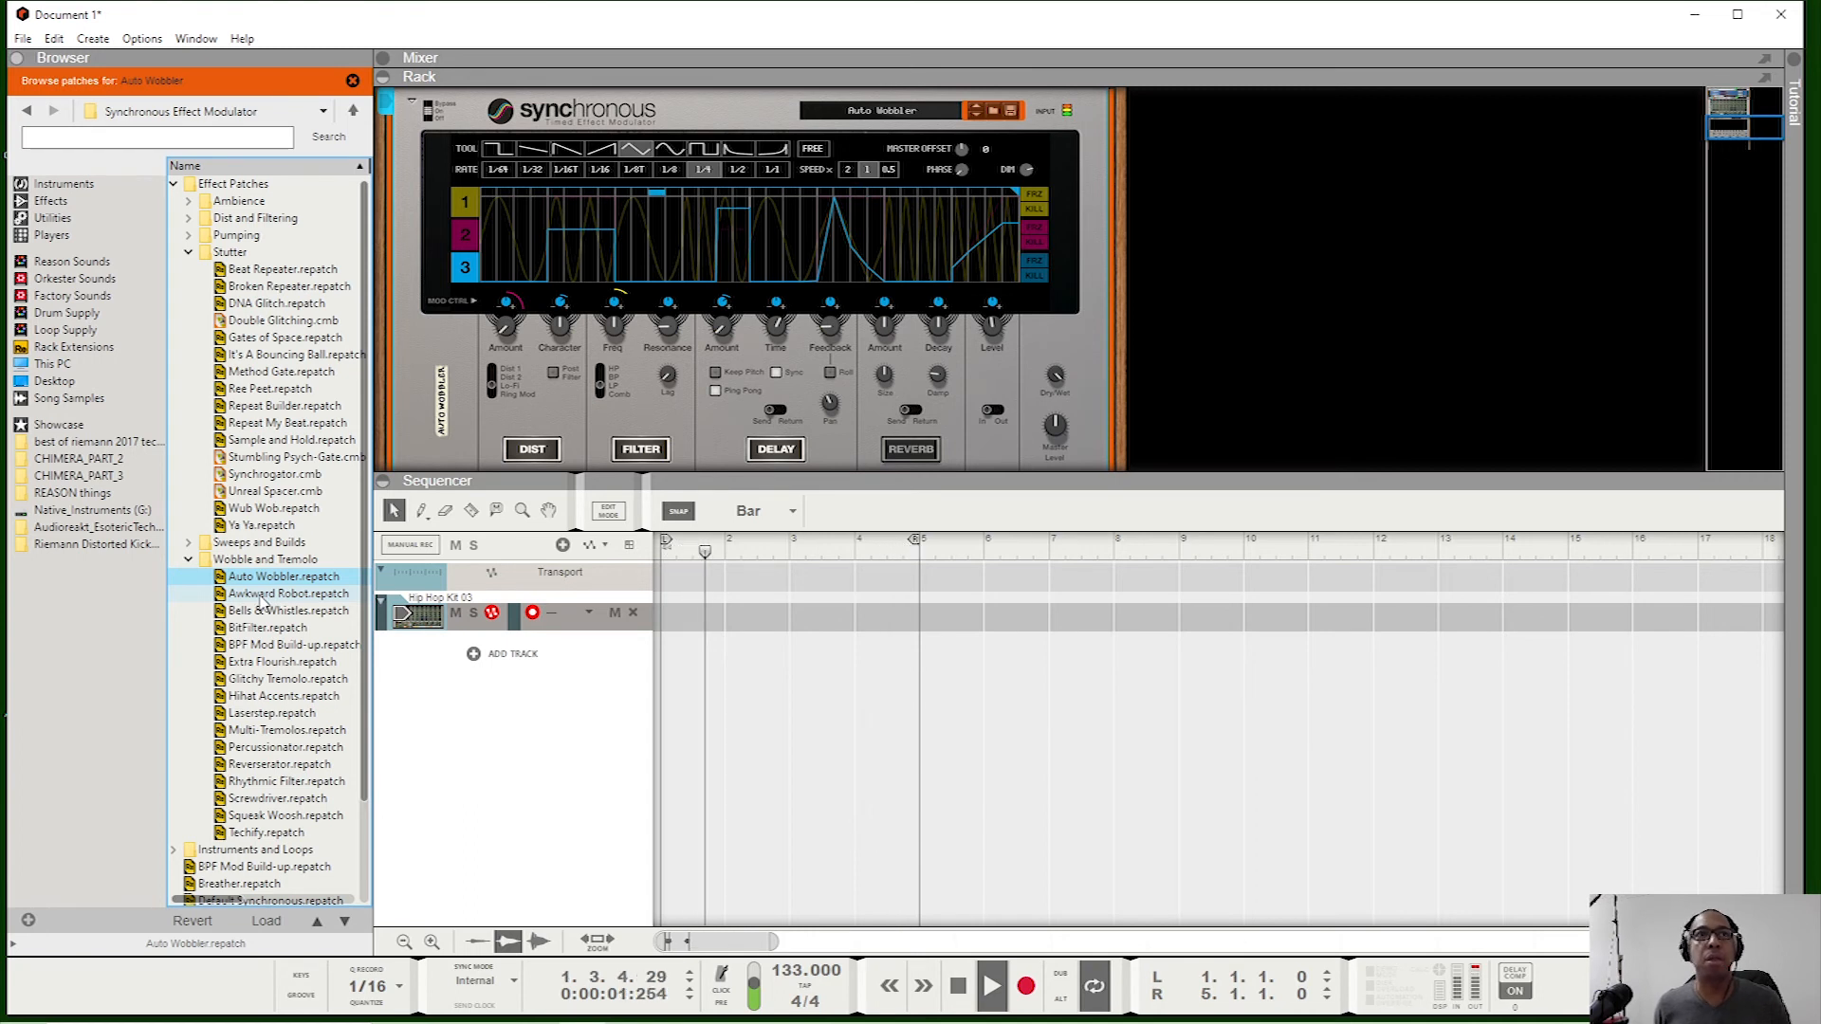
pyautogui.click(263, 595)
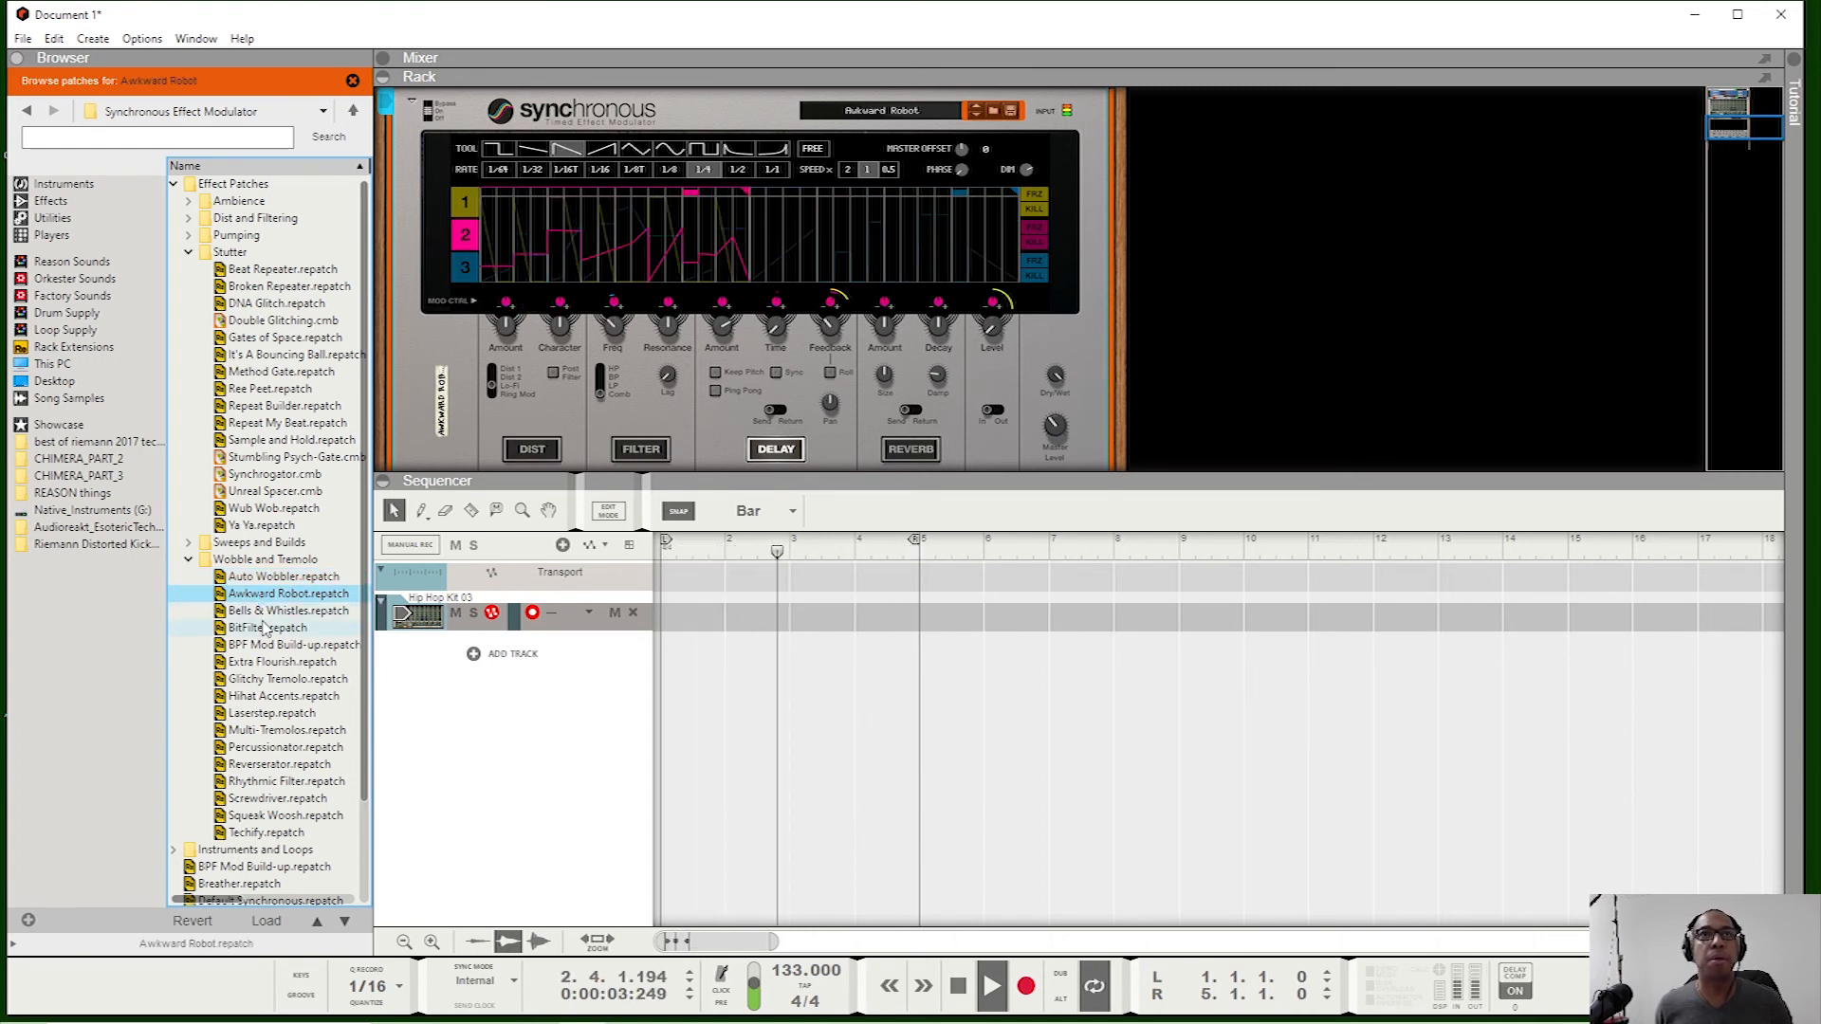
pyautogui.click(266, 629)
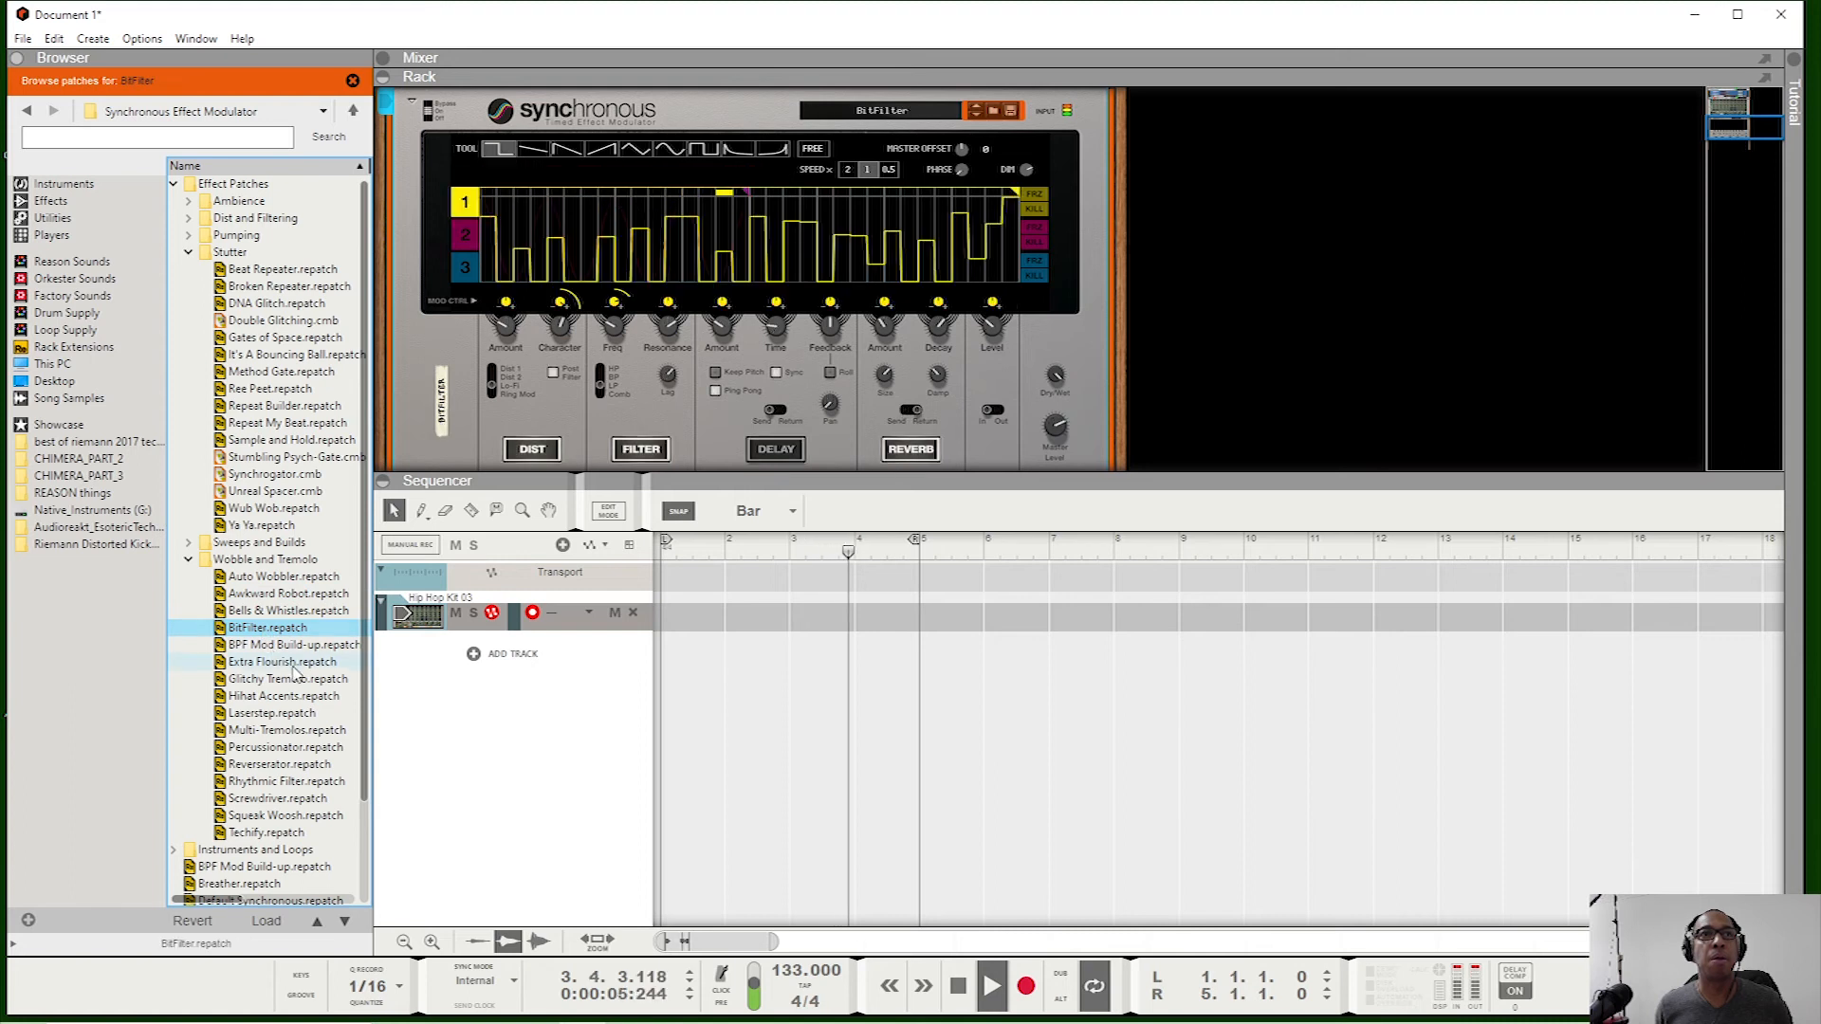
pyautogui.click(270, 647)
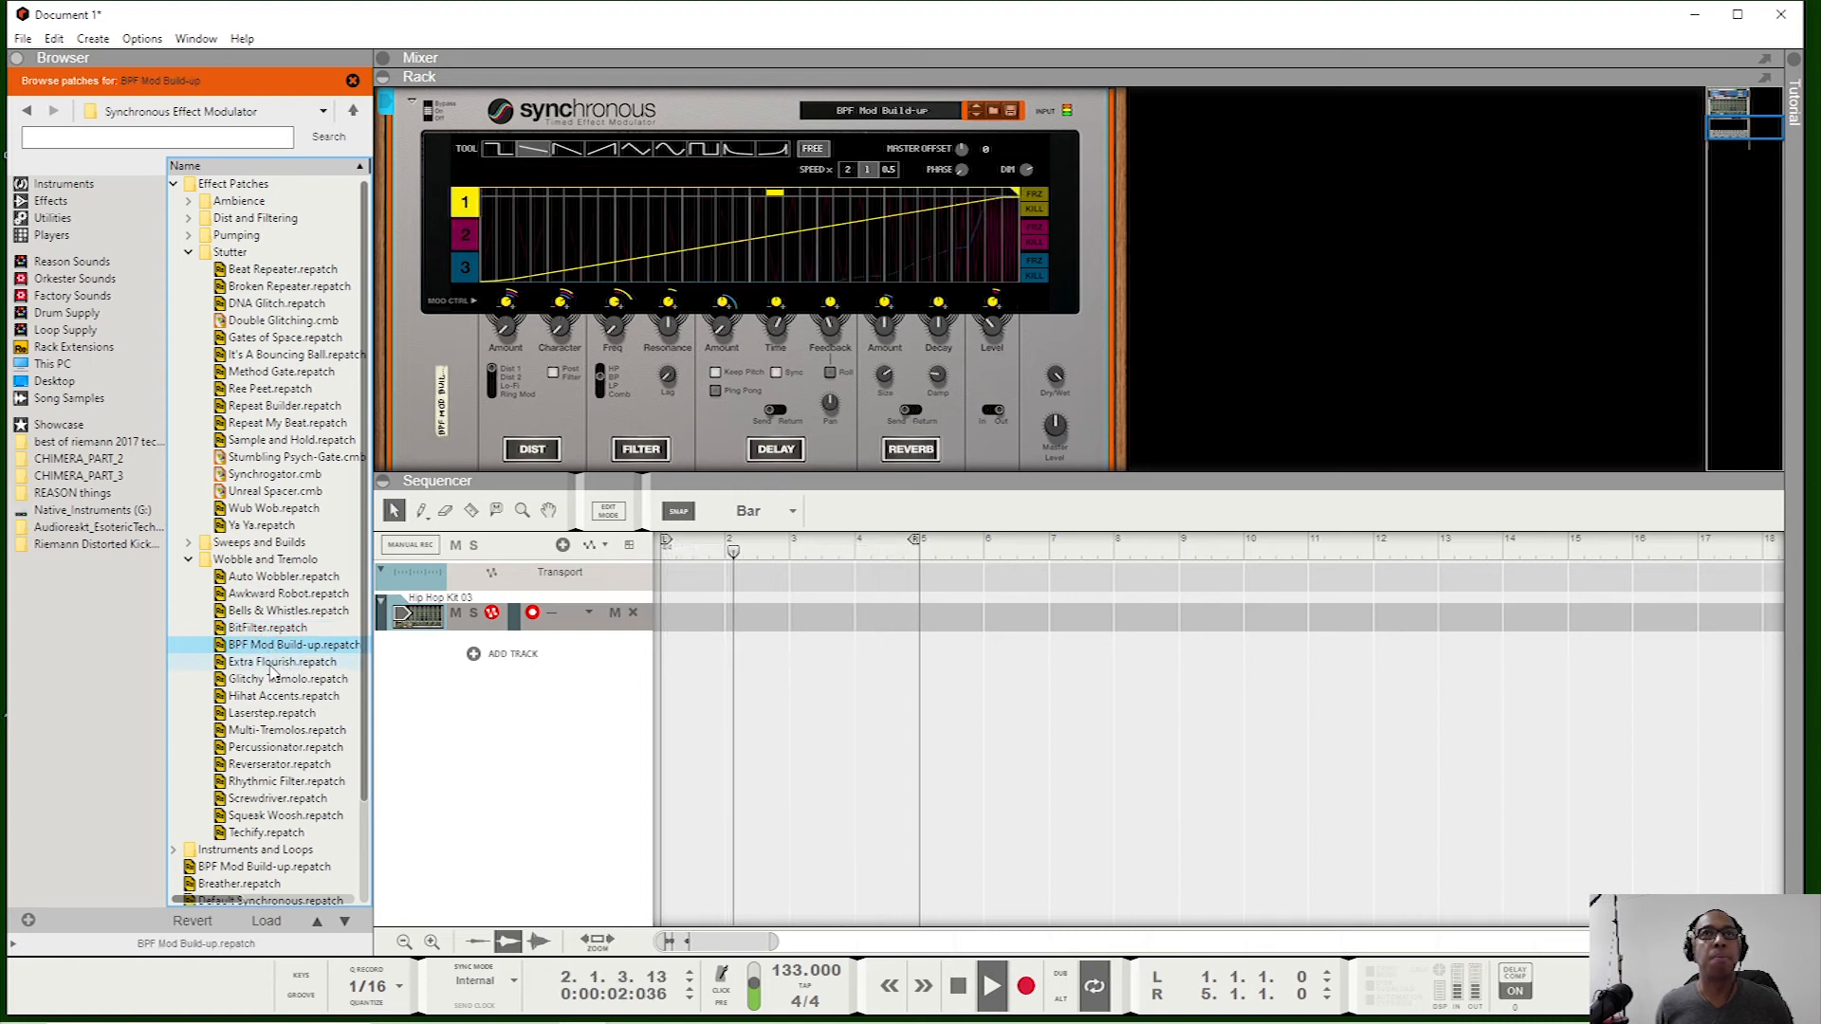
pyautogui.click(273, 664)
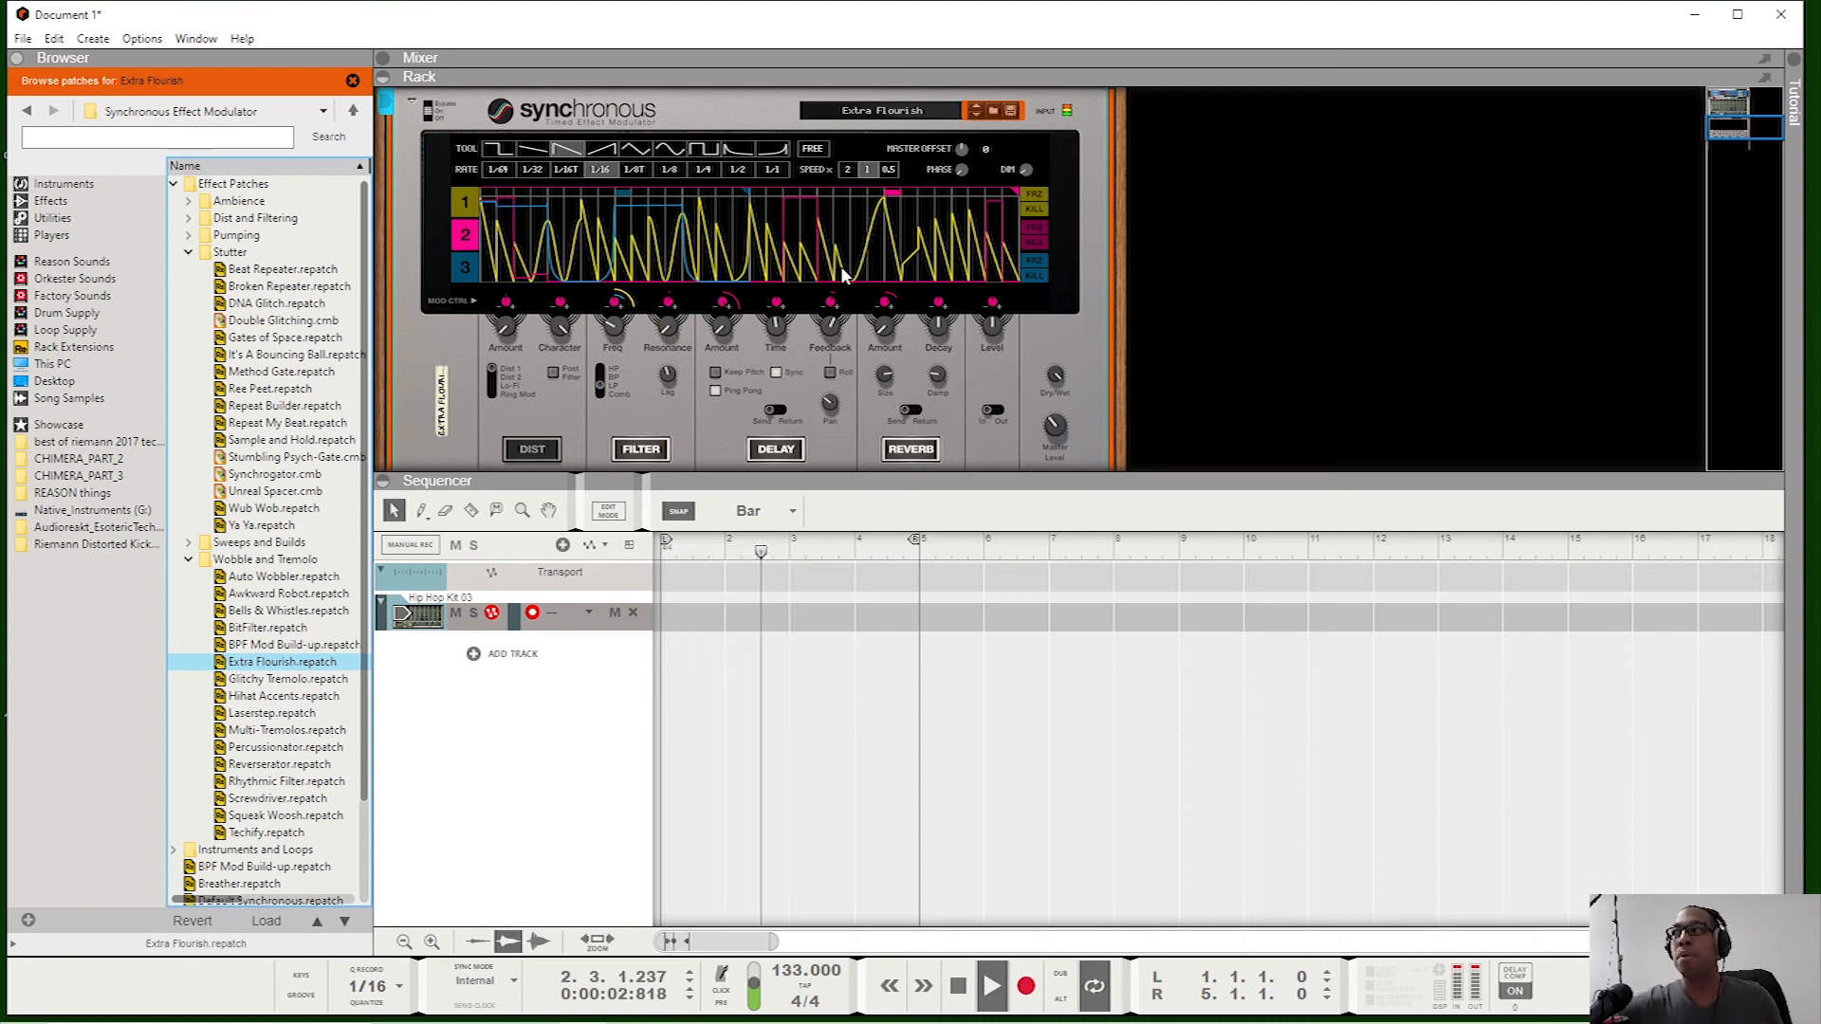
# Step: Enlarge the rack area and set Synchronous's enable switch to On while listening to the processed kick
pyautogui.moveTo(858, 480); pyautogui.dragTo(859, 518)
pyautogui.scroll(5, 865, 384)
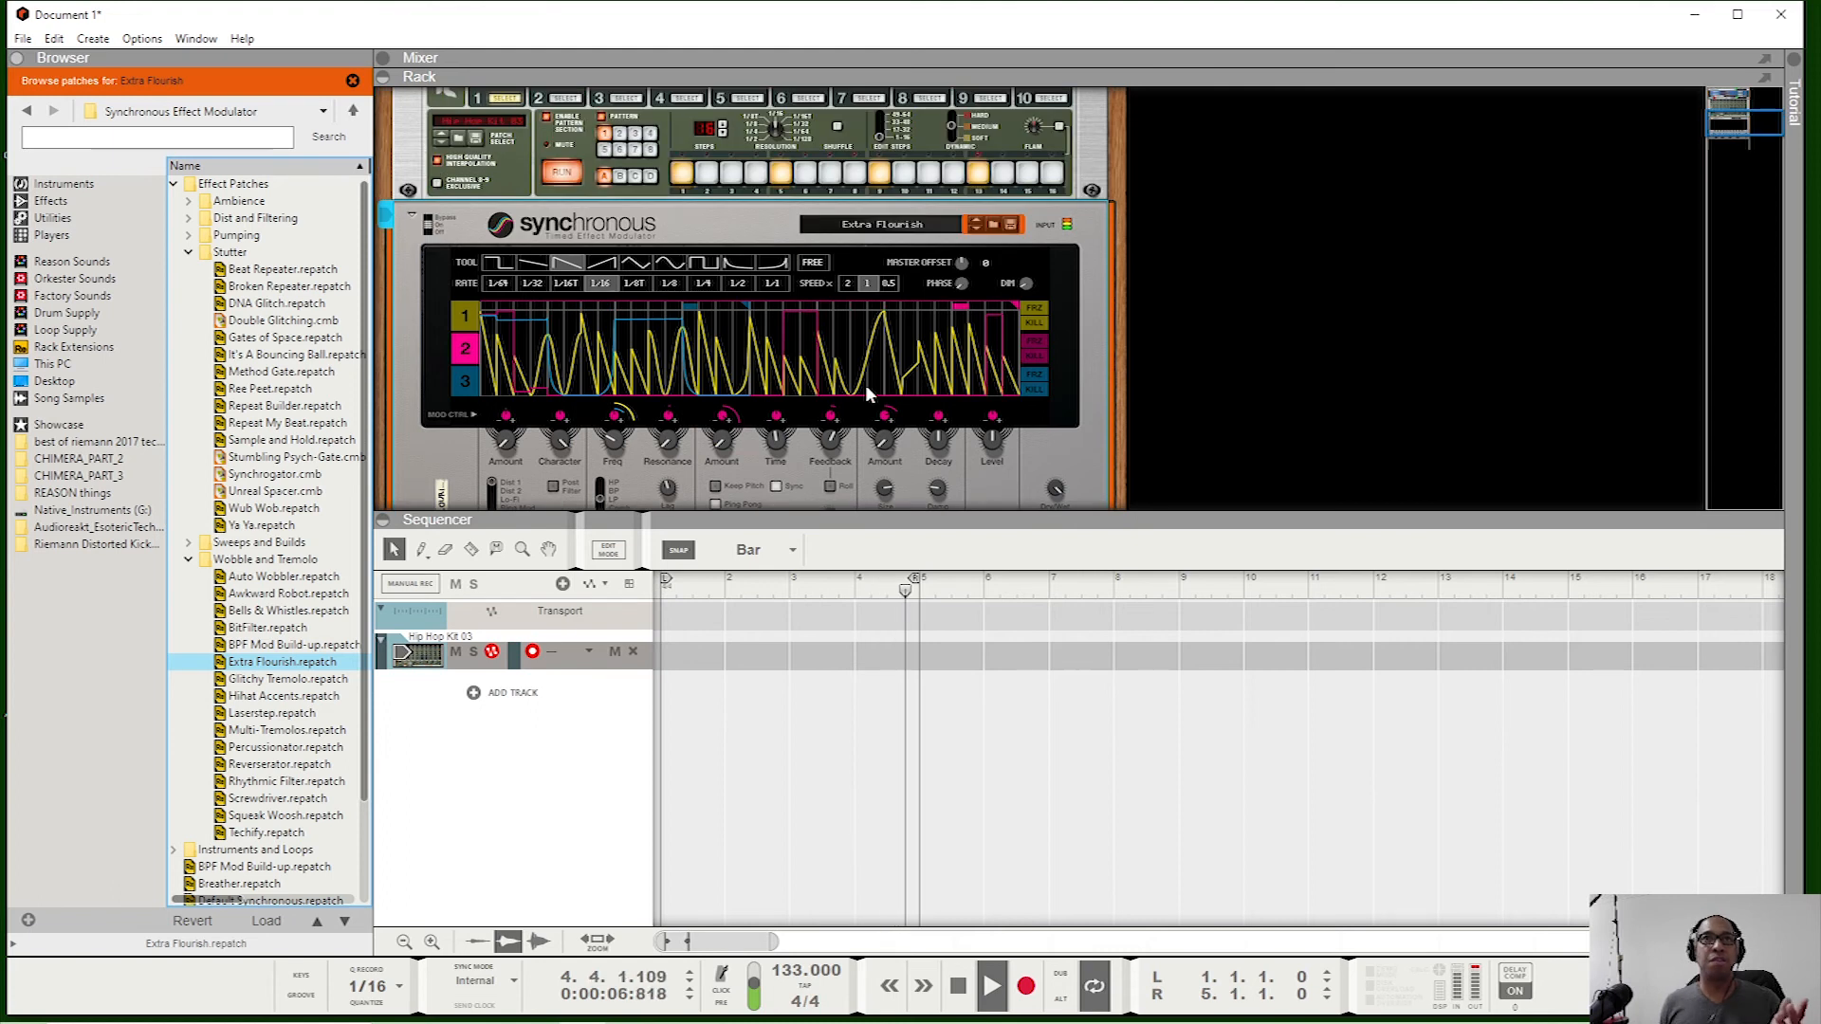
pyautogui.scroll(-3, 679, 370)
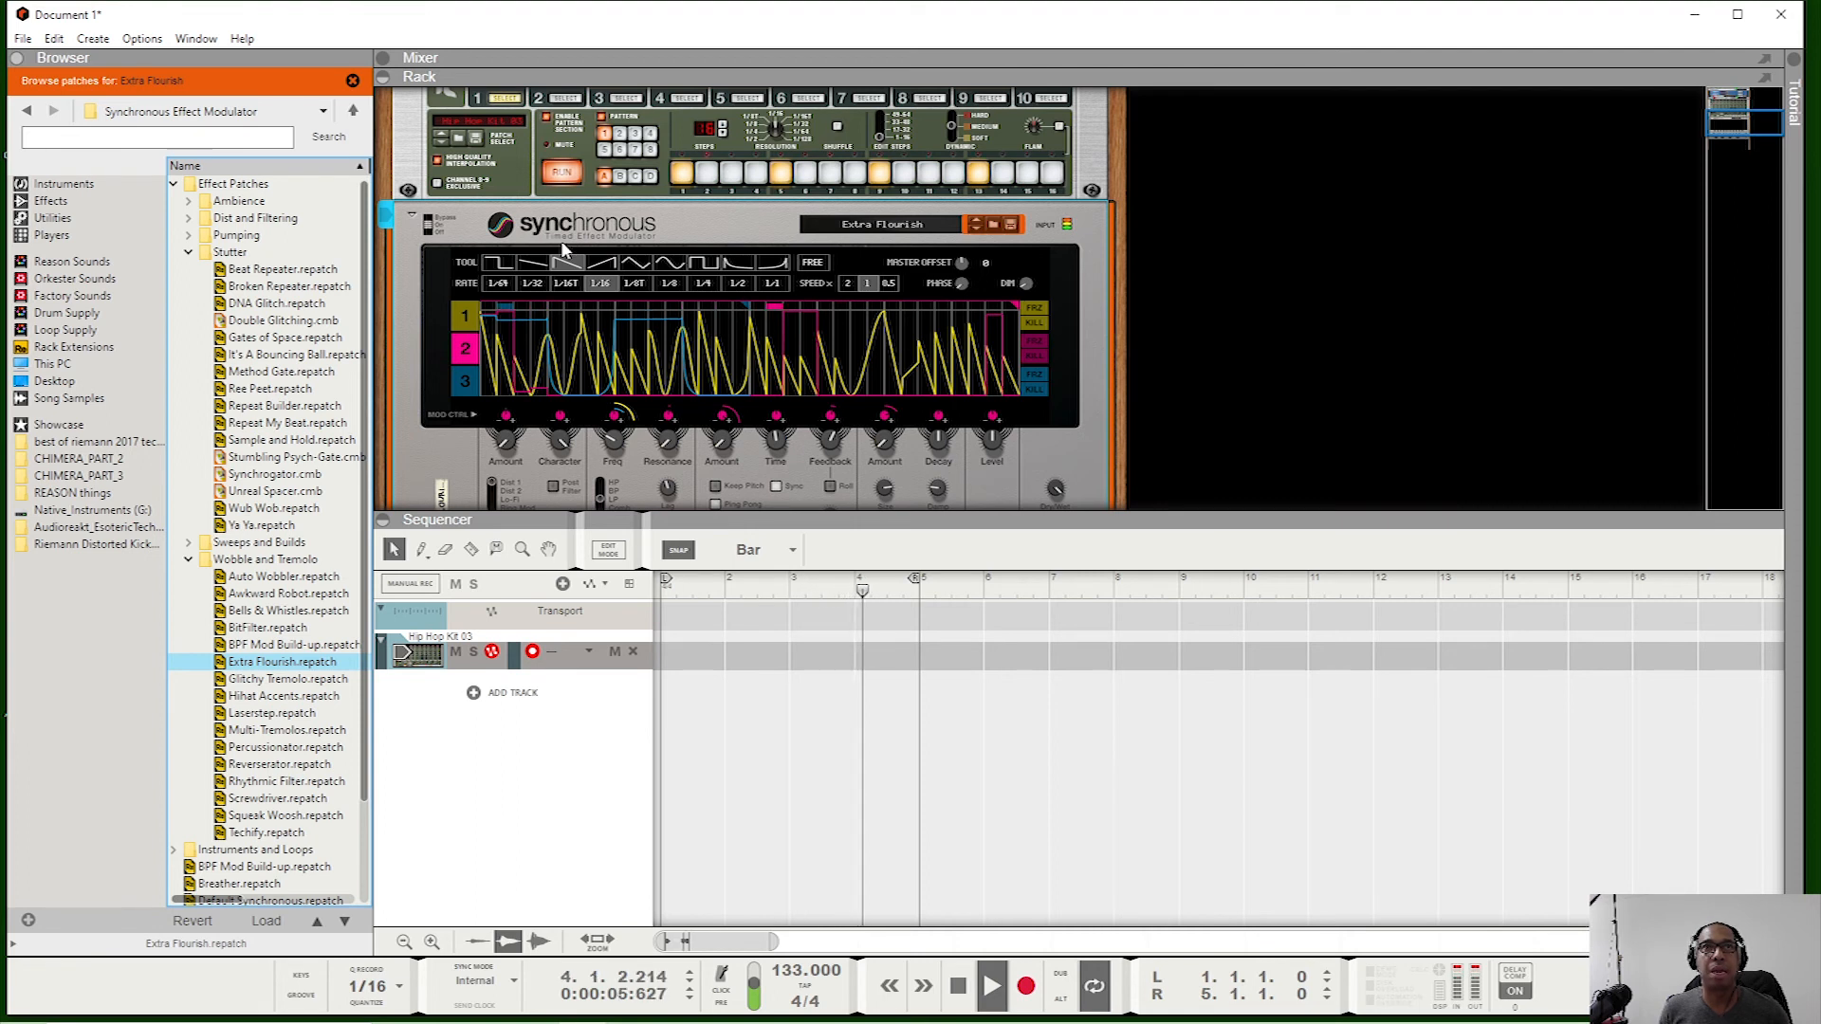
pyautogui.click(424, 224)
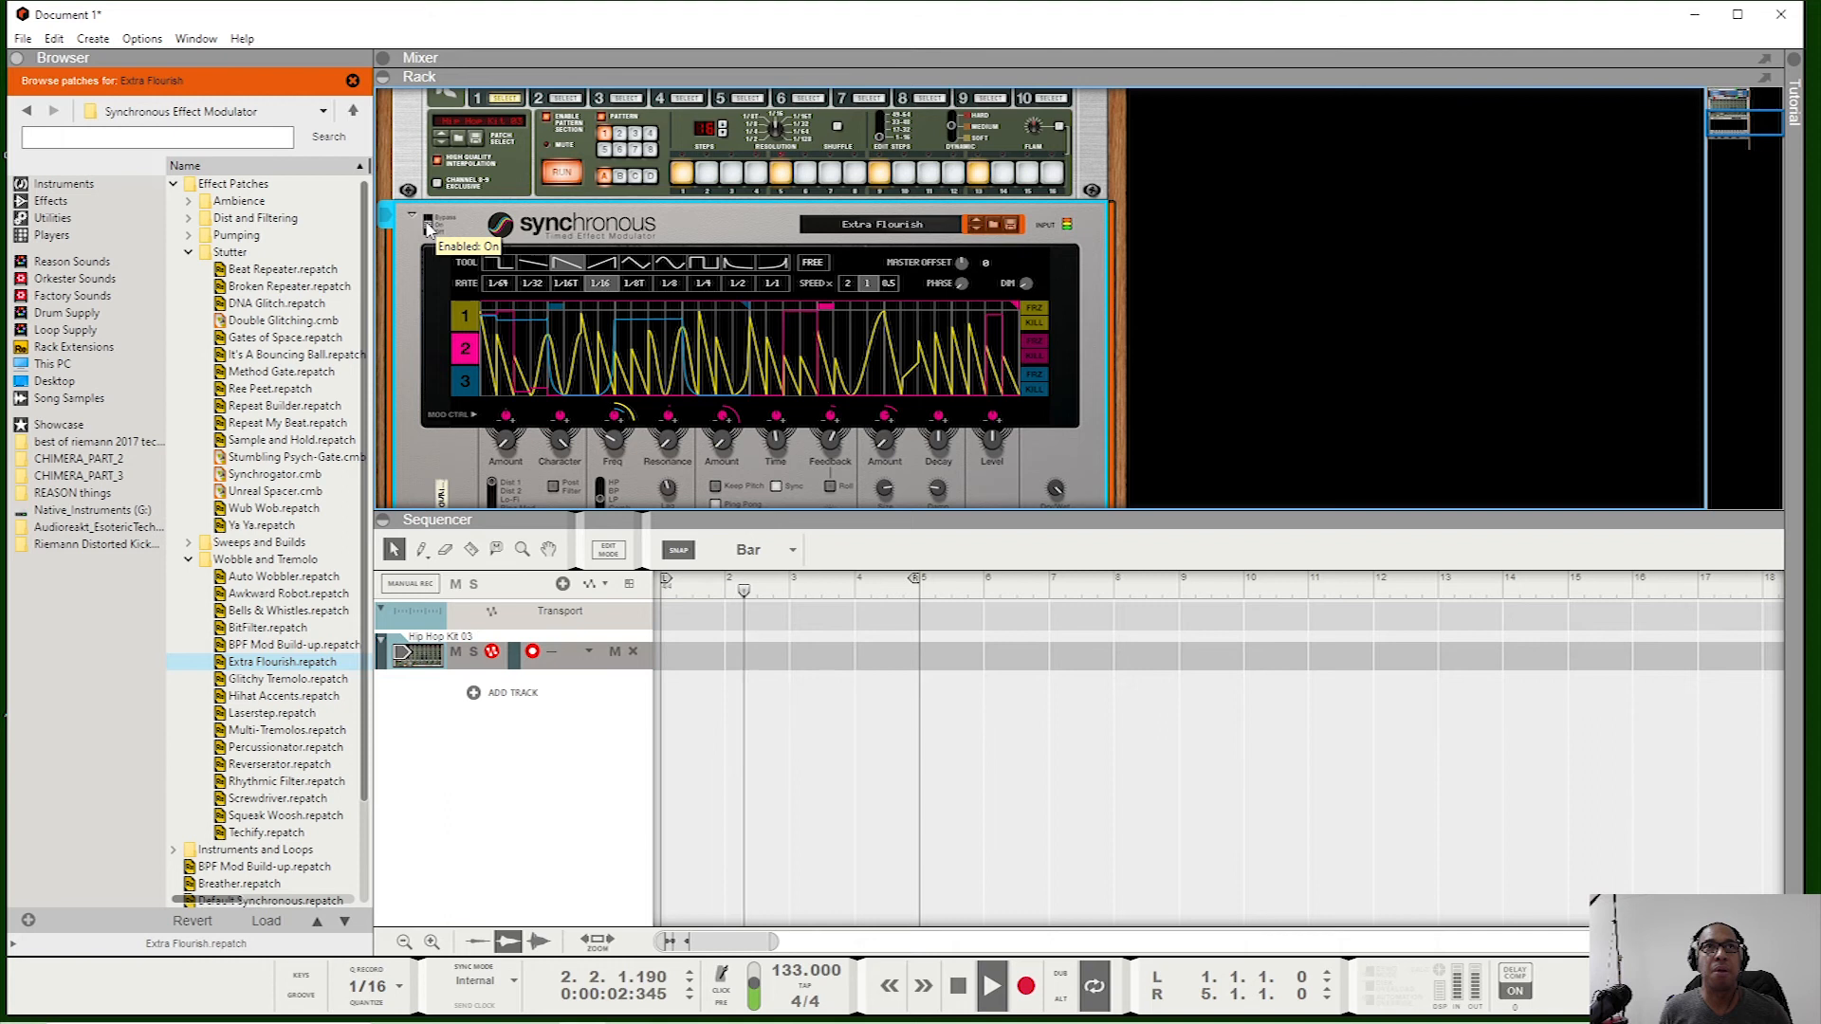
pyautogui.scroll(-2, 743, 347)
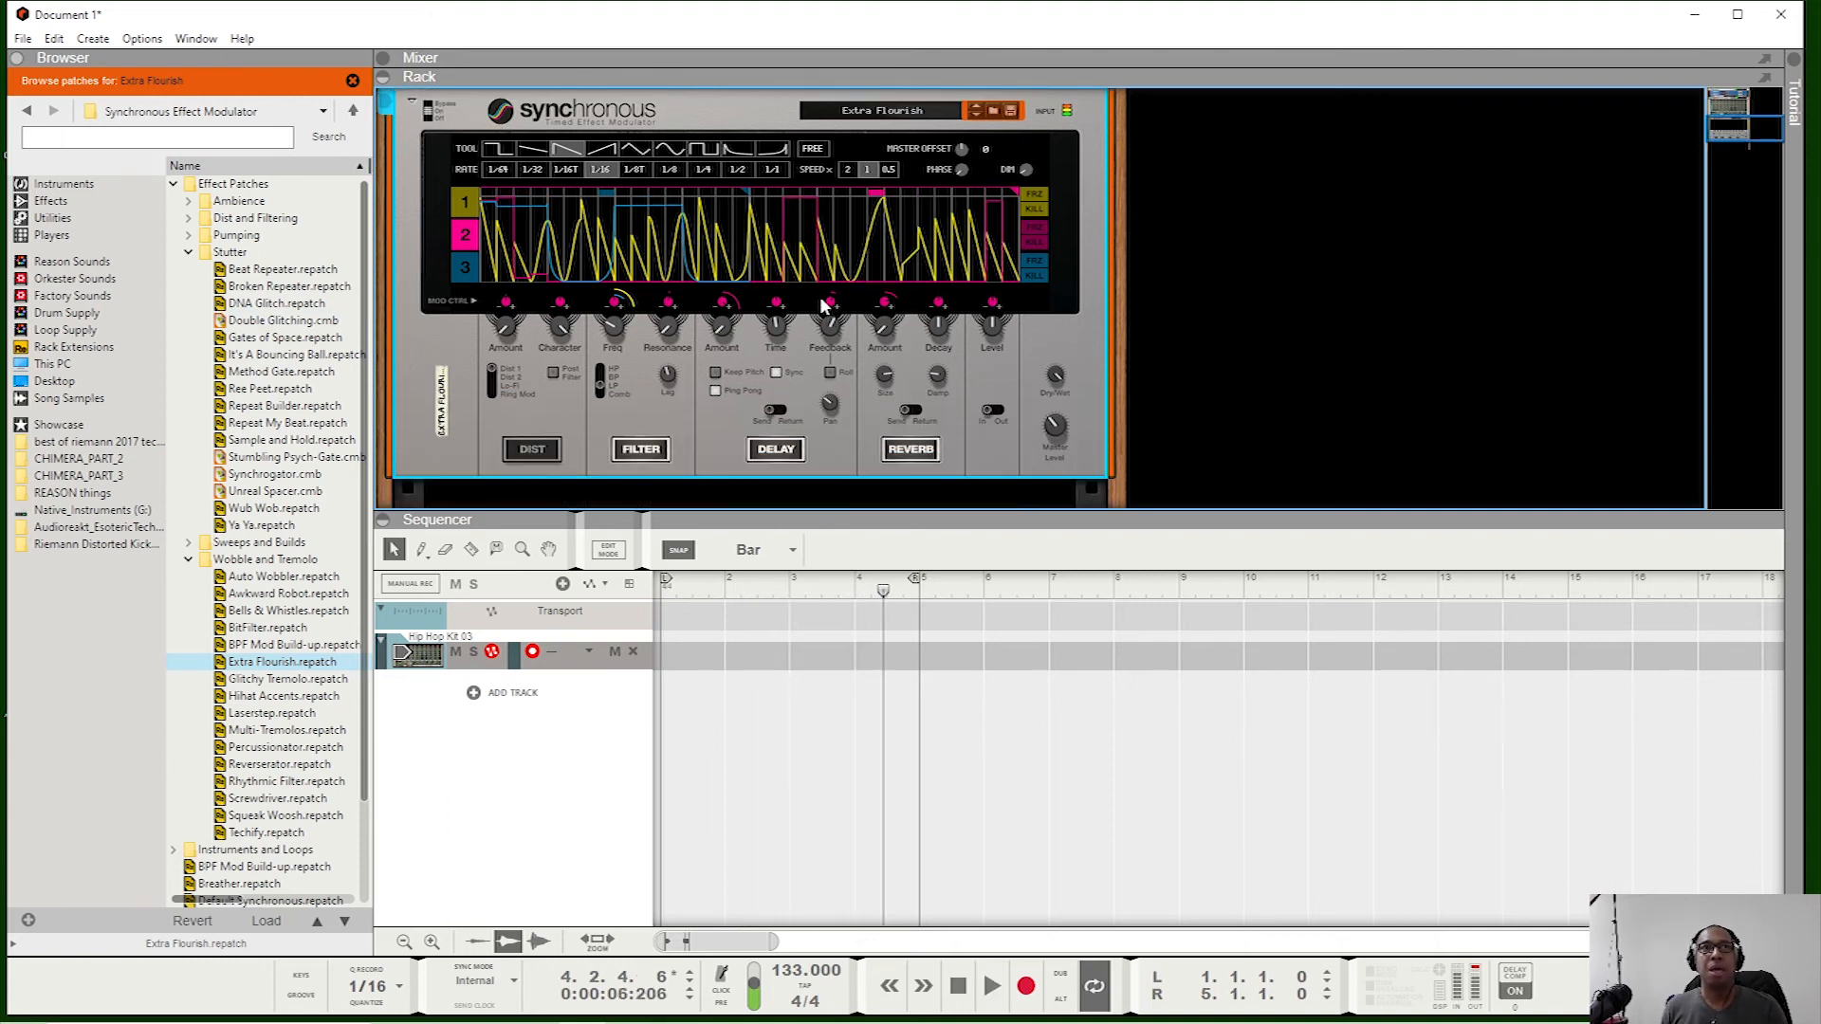
pyautogui.scroll(2, 577, 374)
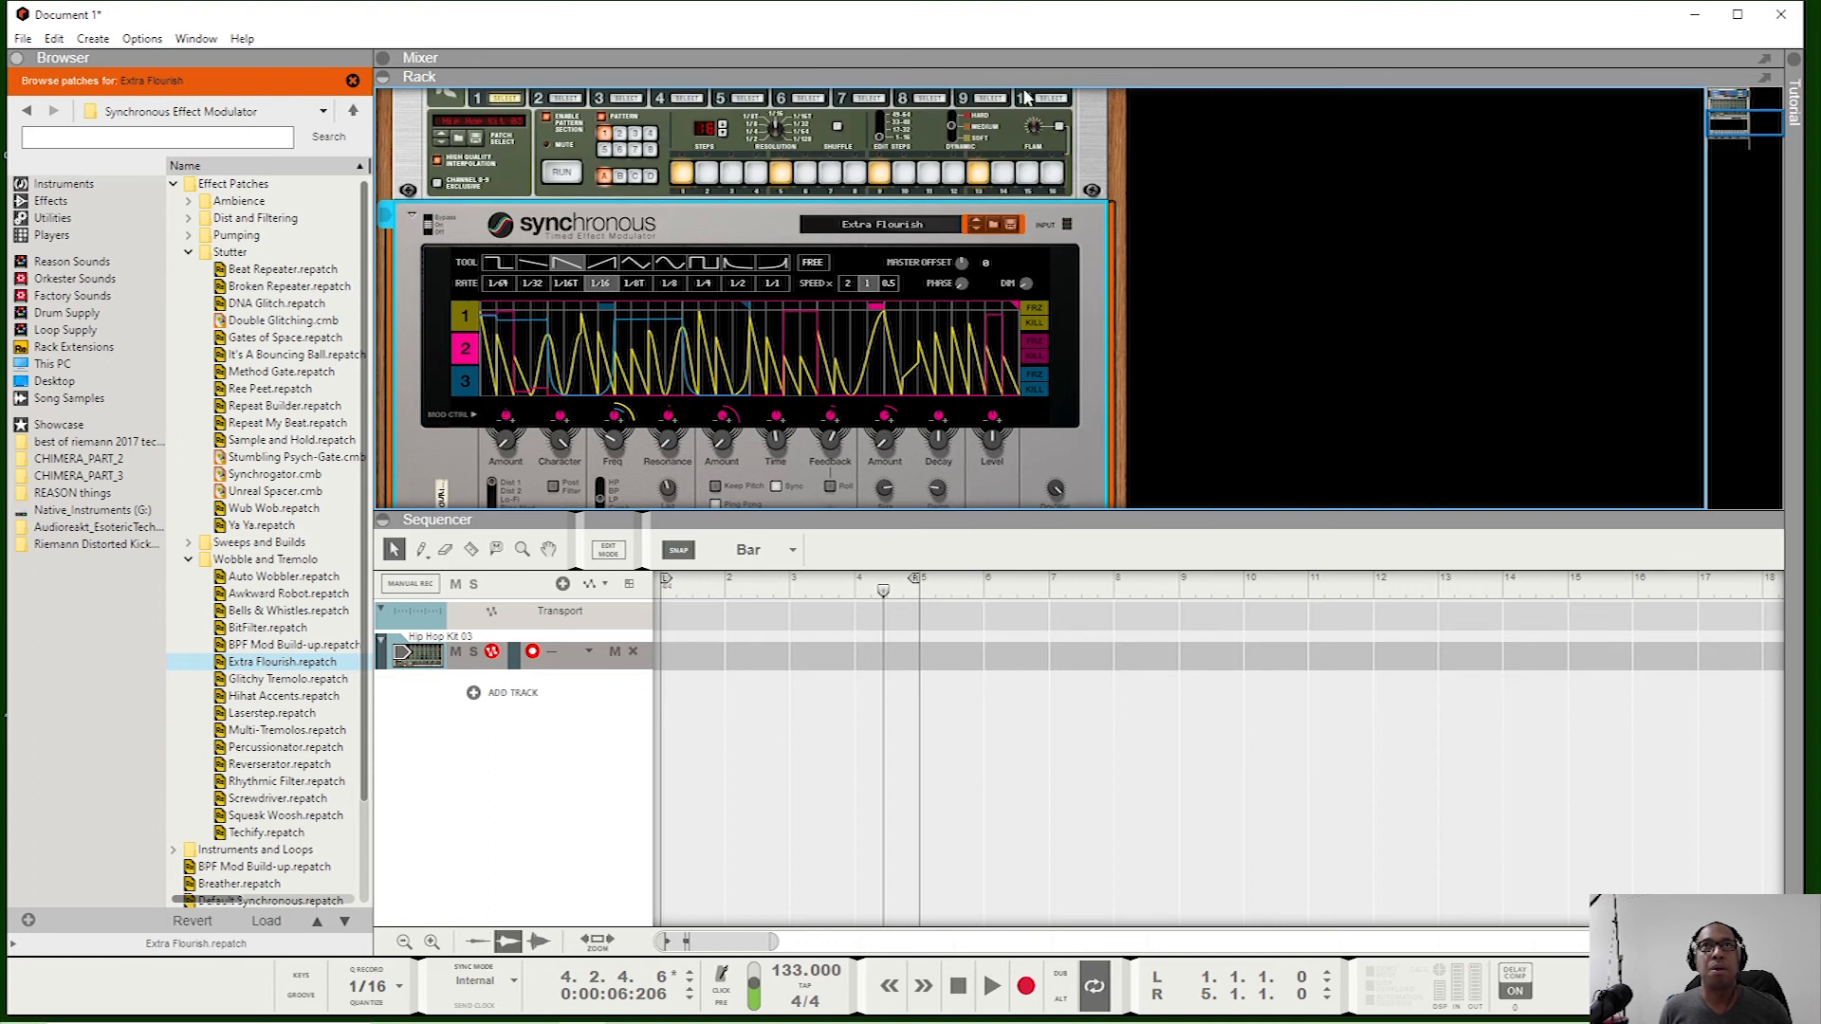
# Step: Show the mixer and duplicate the Hip Hop Kit 03 channel with its track
pyautogui.moveTo(1027, 206); pyautogui.dragTo(1028, 508)
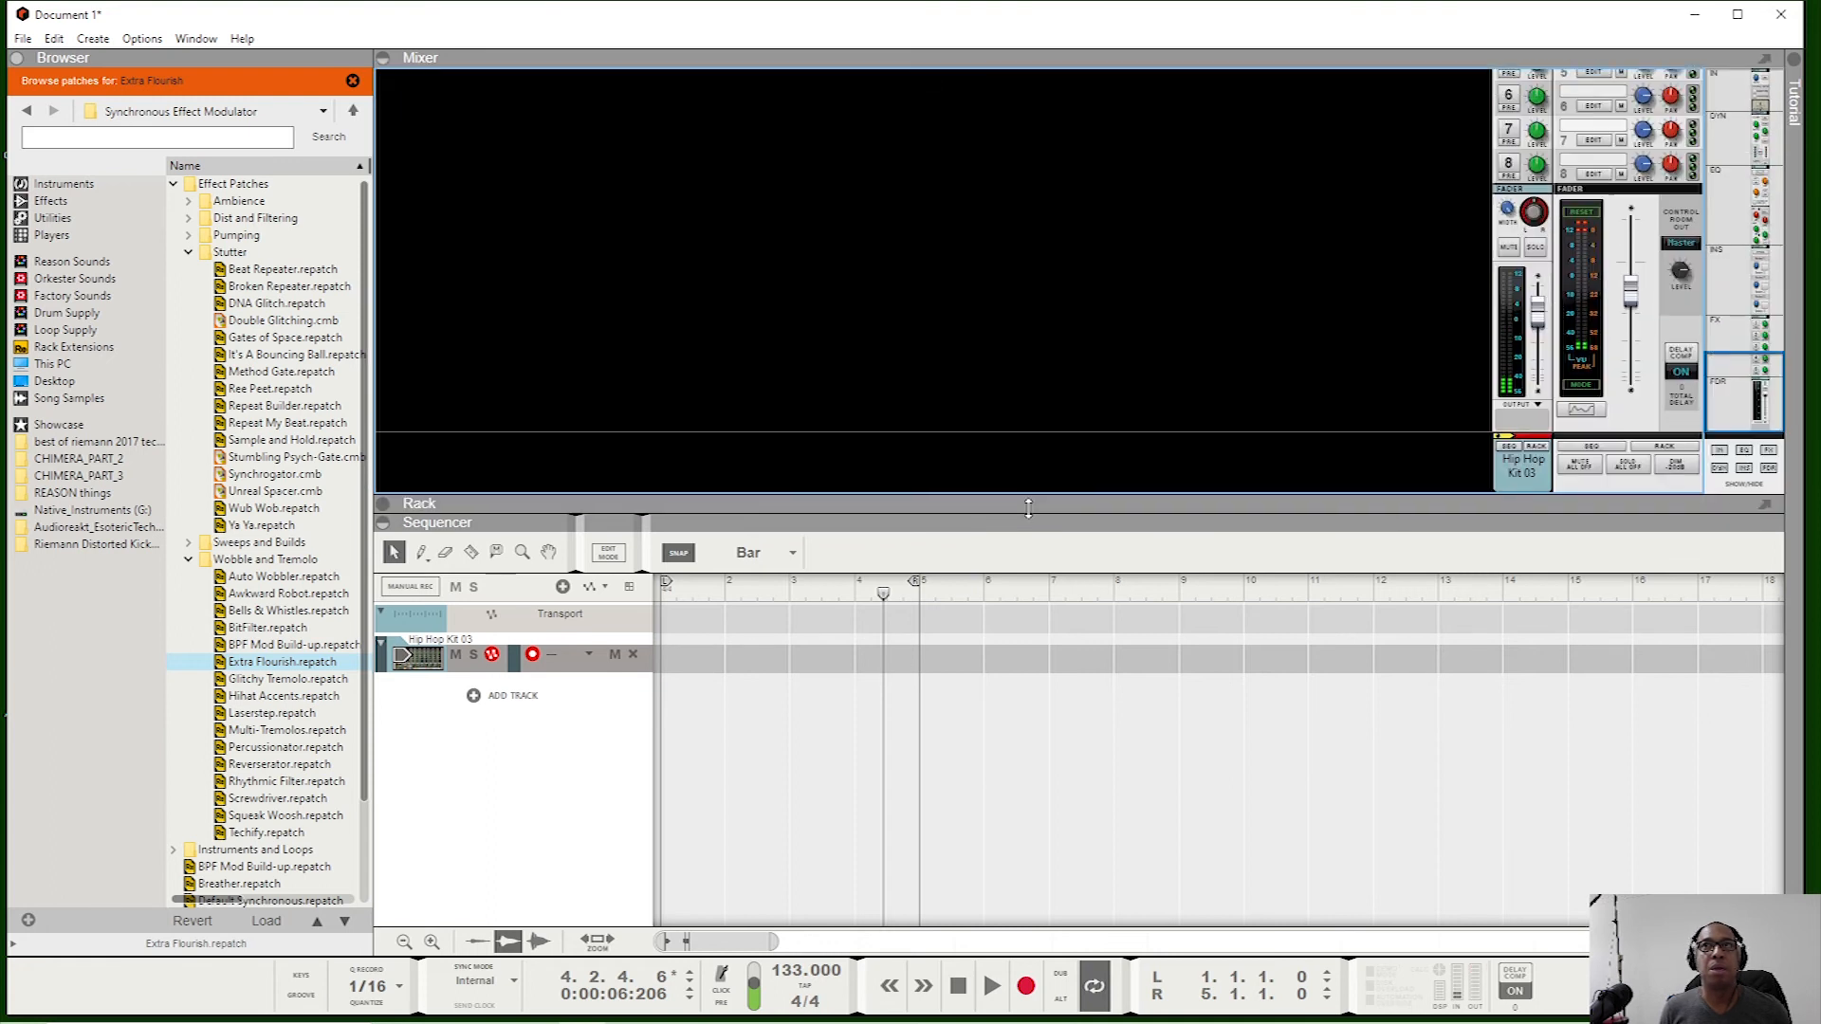
pyautogui.rightClick(1504, 230)
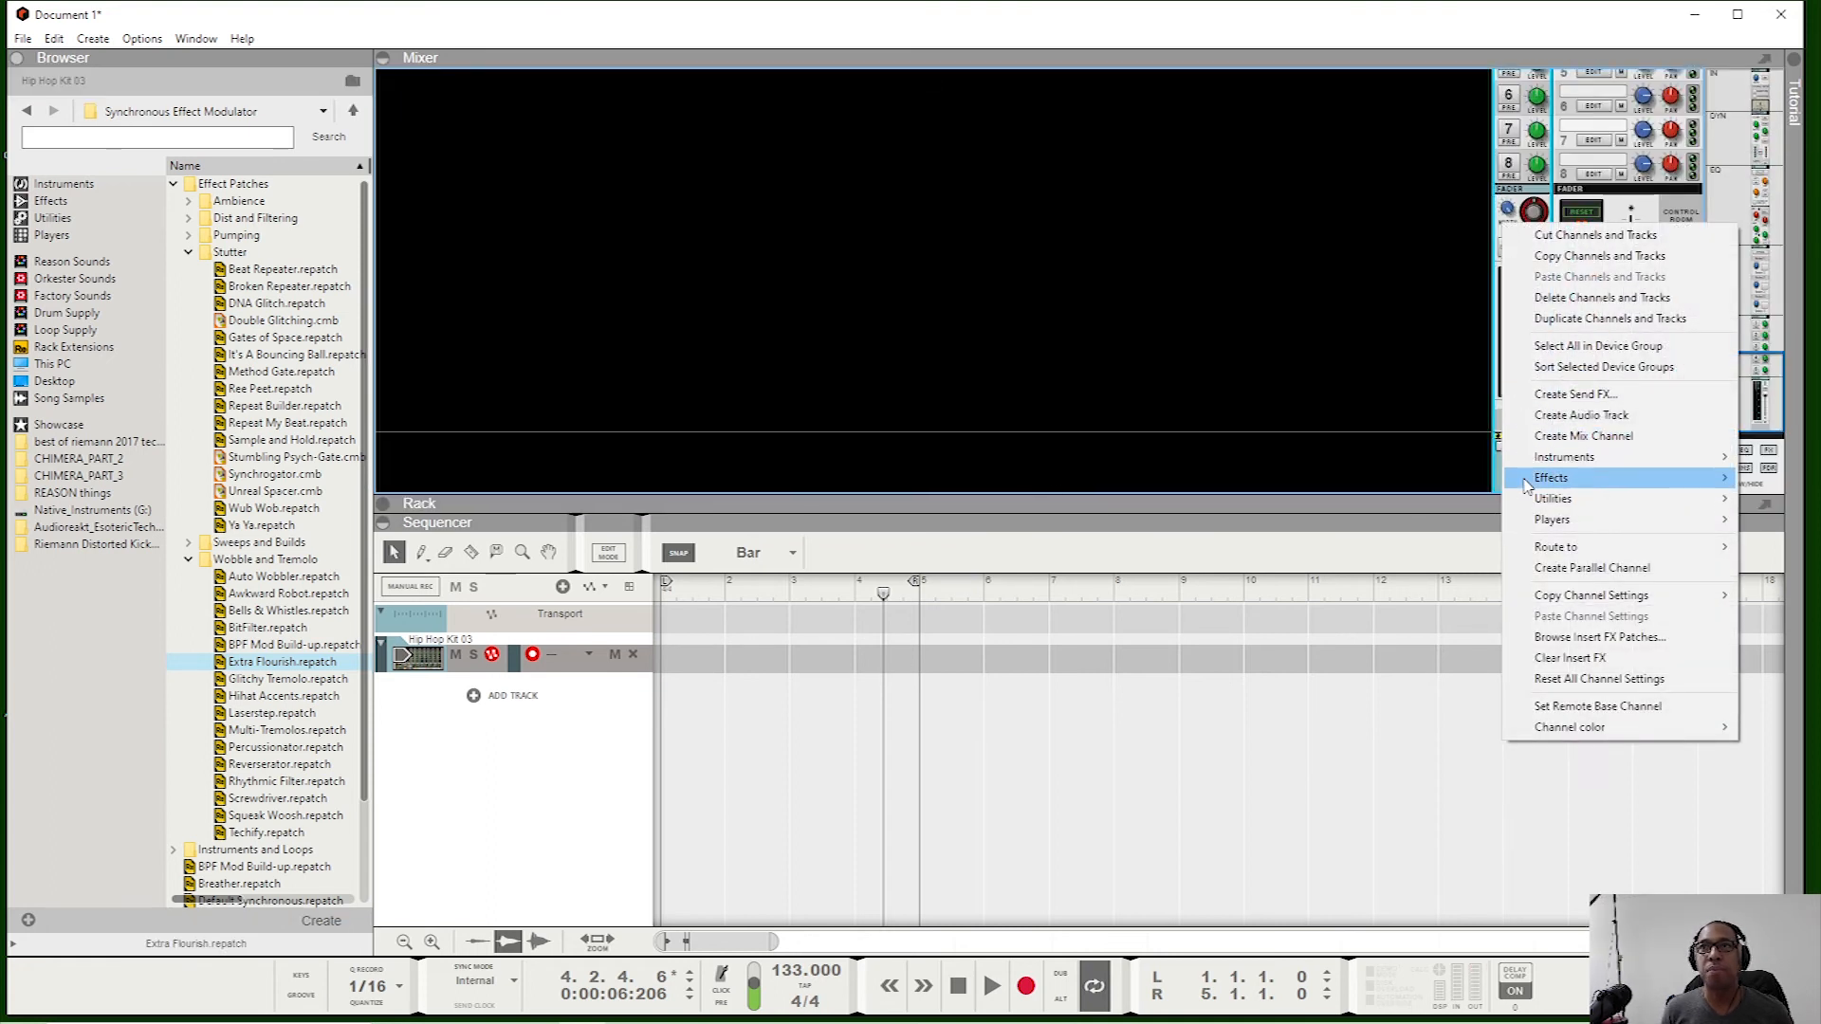
pyautogui.click(1610, 318)
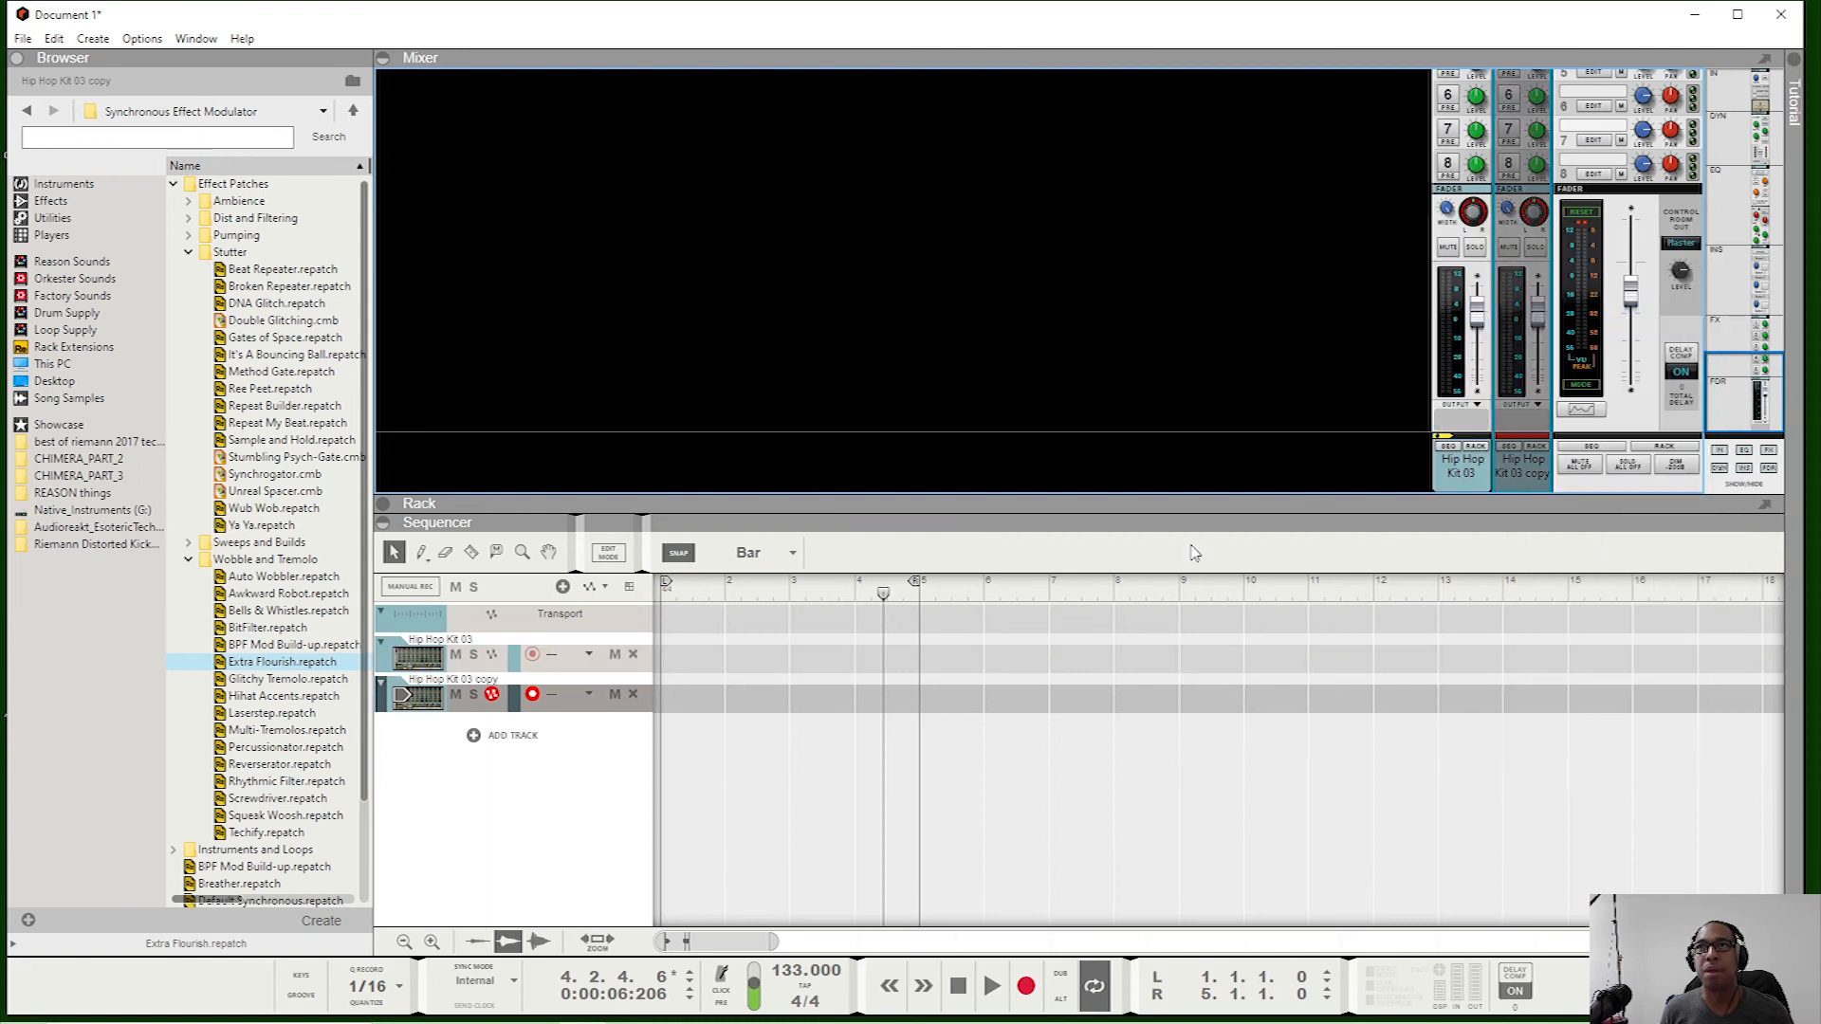
# Step: Show the duplicated kit's devices in the rack and expand the rack area over most of the mixer and sequencer
pyautogui.click(1536, 447)
pyautogui.moveTo(1033, 503); pyautogui.dragTo(1034, 145)
pyautogui.scroll(-2, 811, 641)
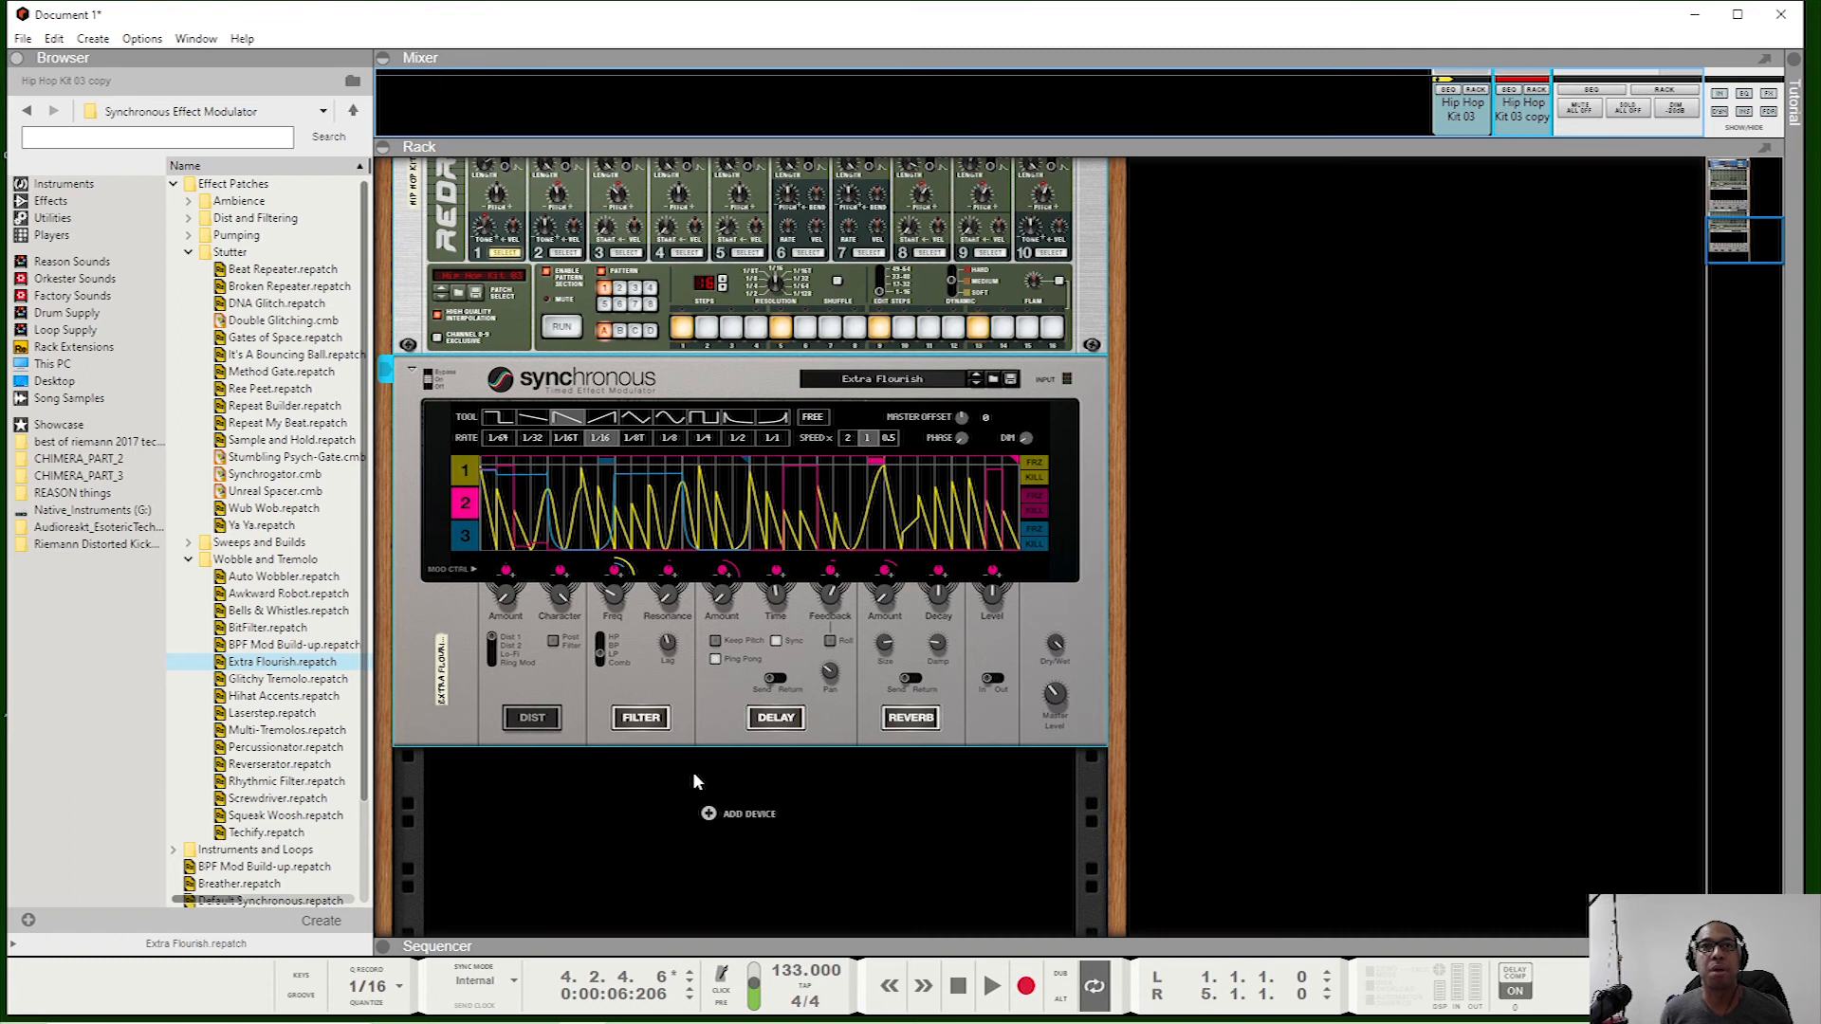
# Step: Find the RV7000 MkII Reverb among the effects, add it below the duplicated kit's Synchronous, and adjust its Dry-Wet mix during playback
pyautogui.rightClick(700, 821)
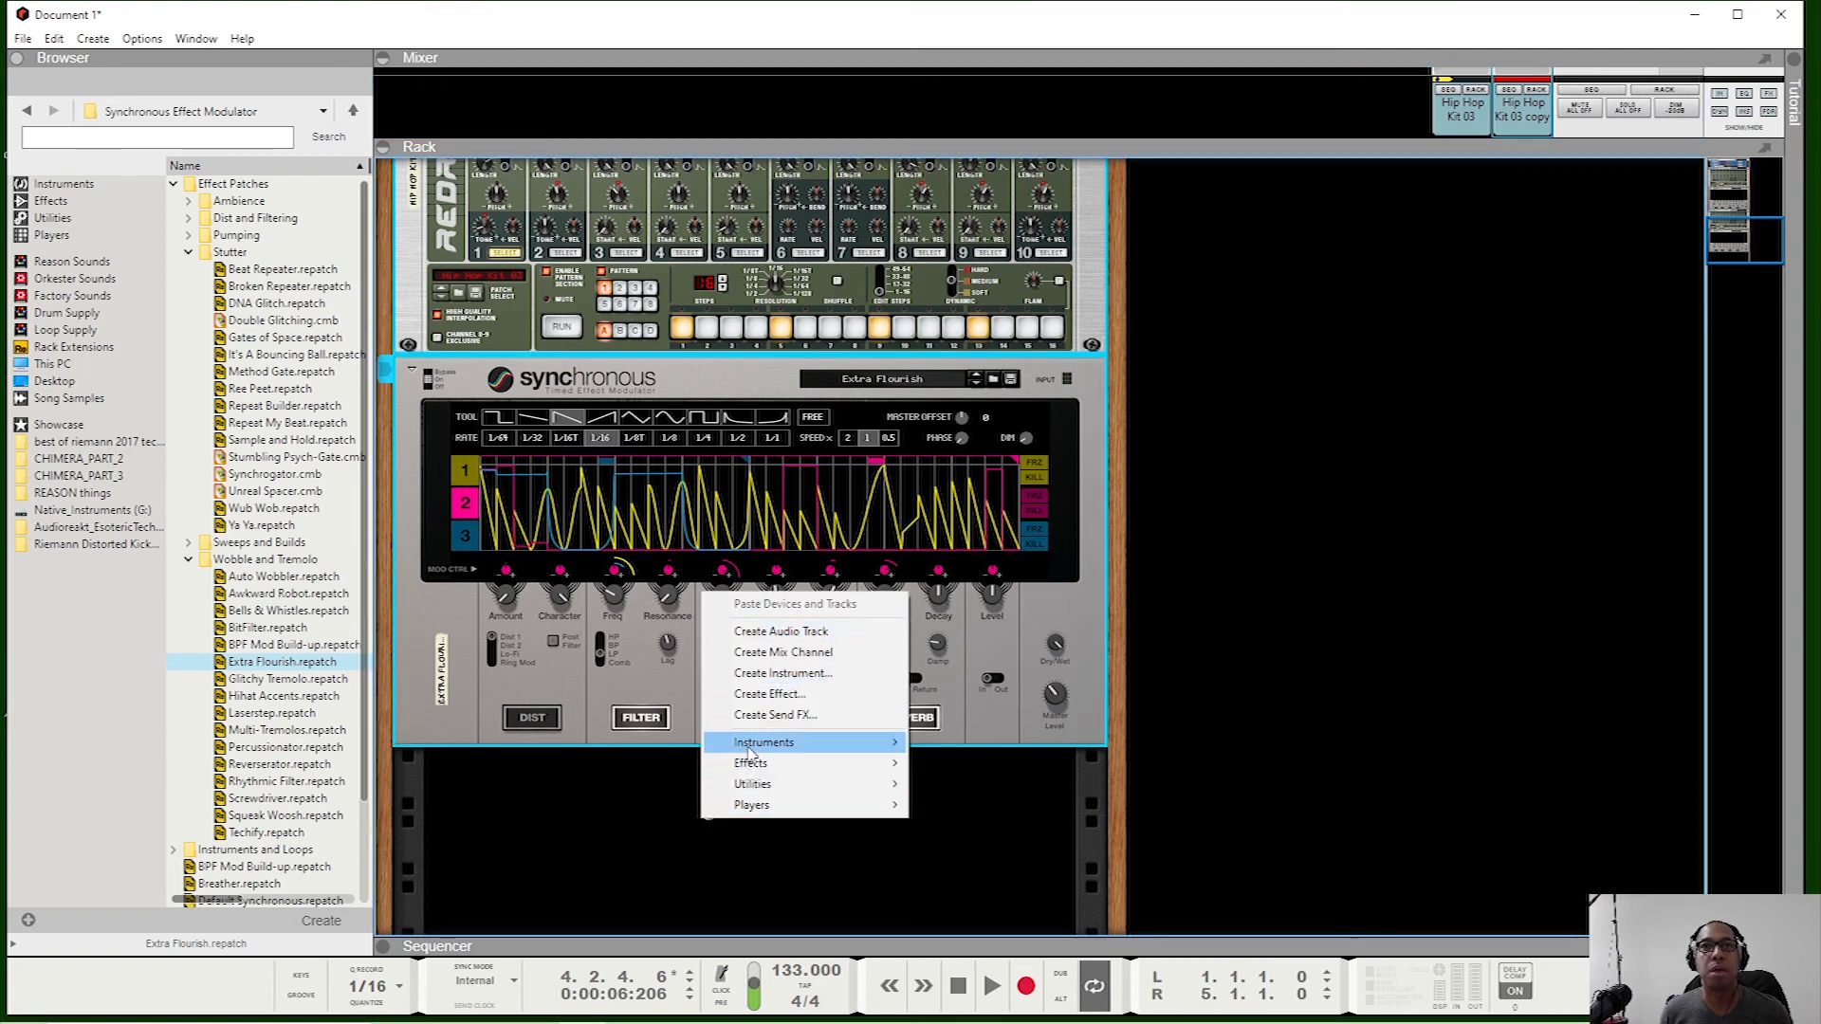
pyautogui.moveTo(760, 742)
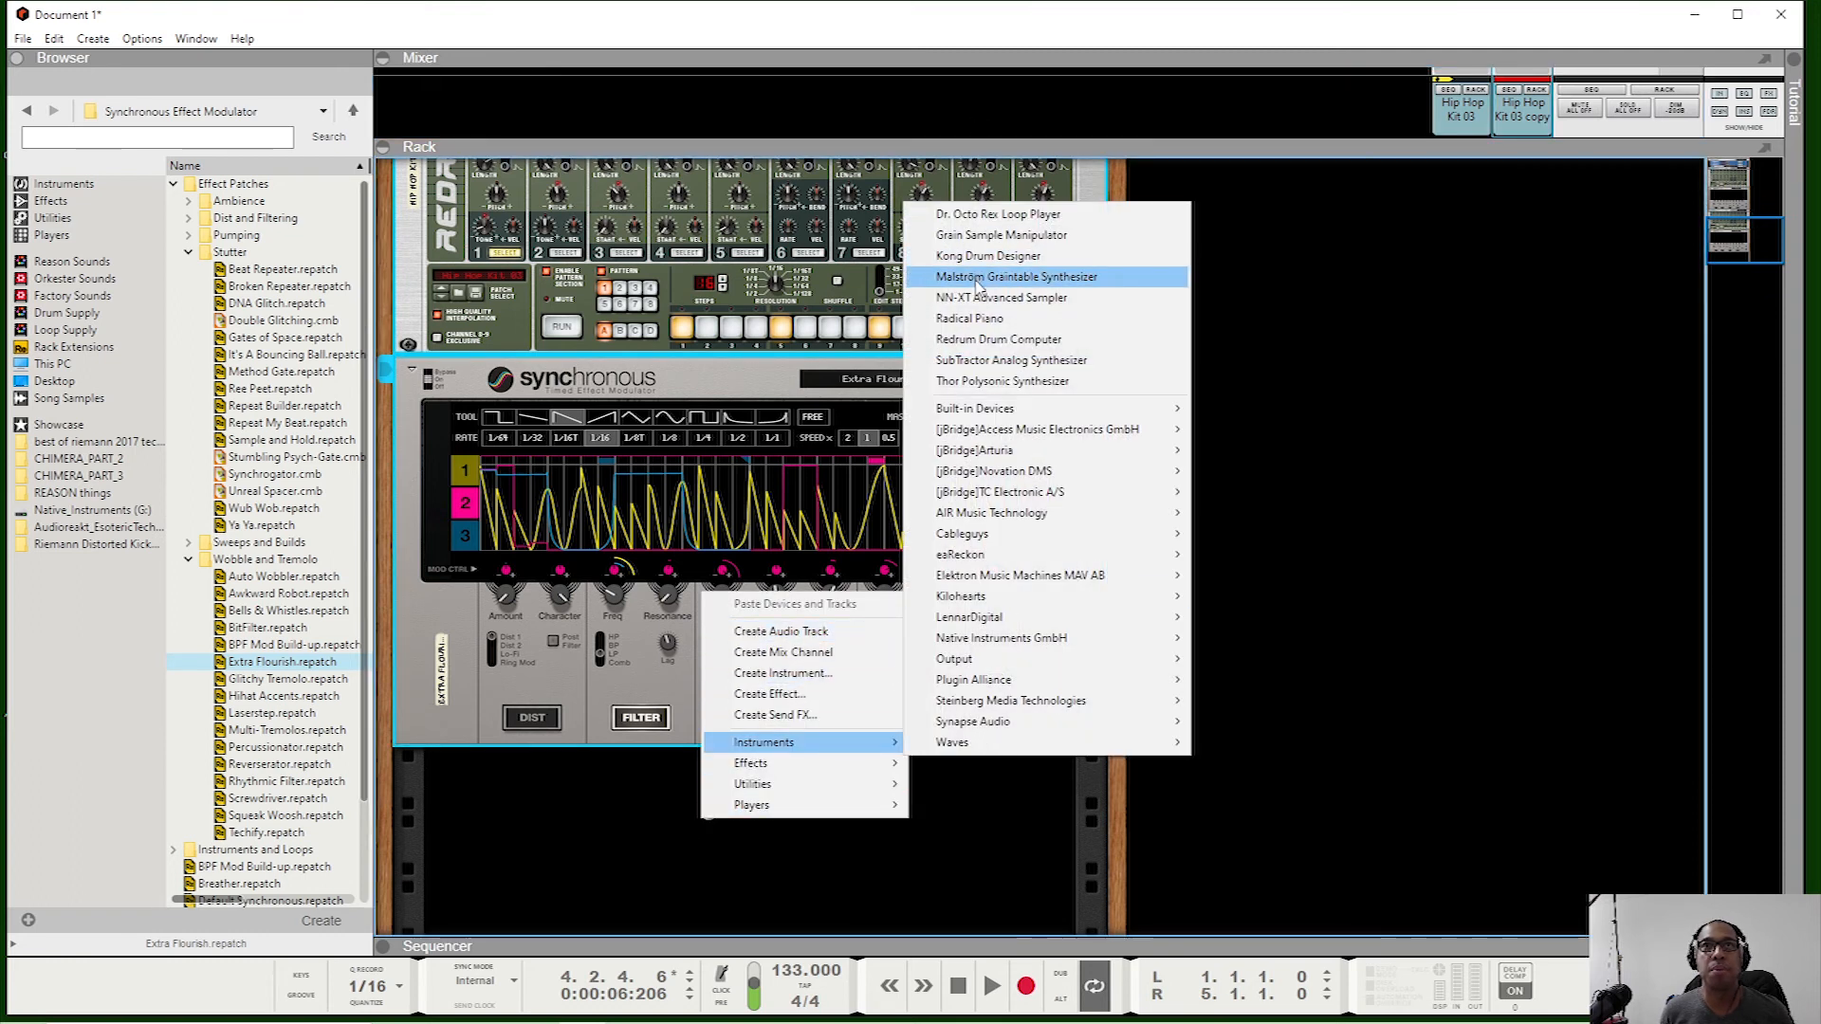
pyautogui.click(54, 202)
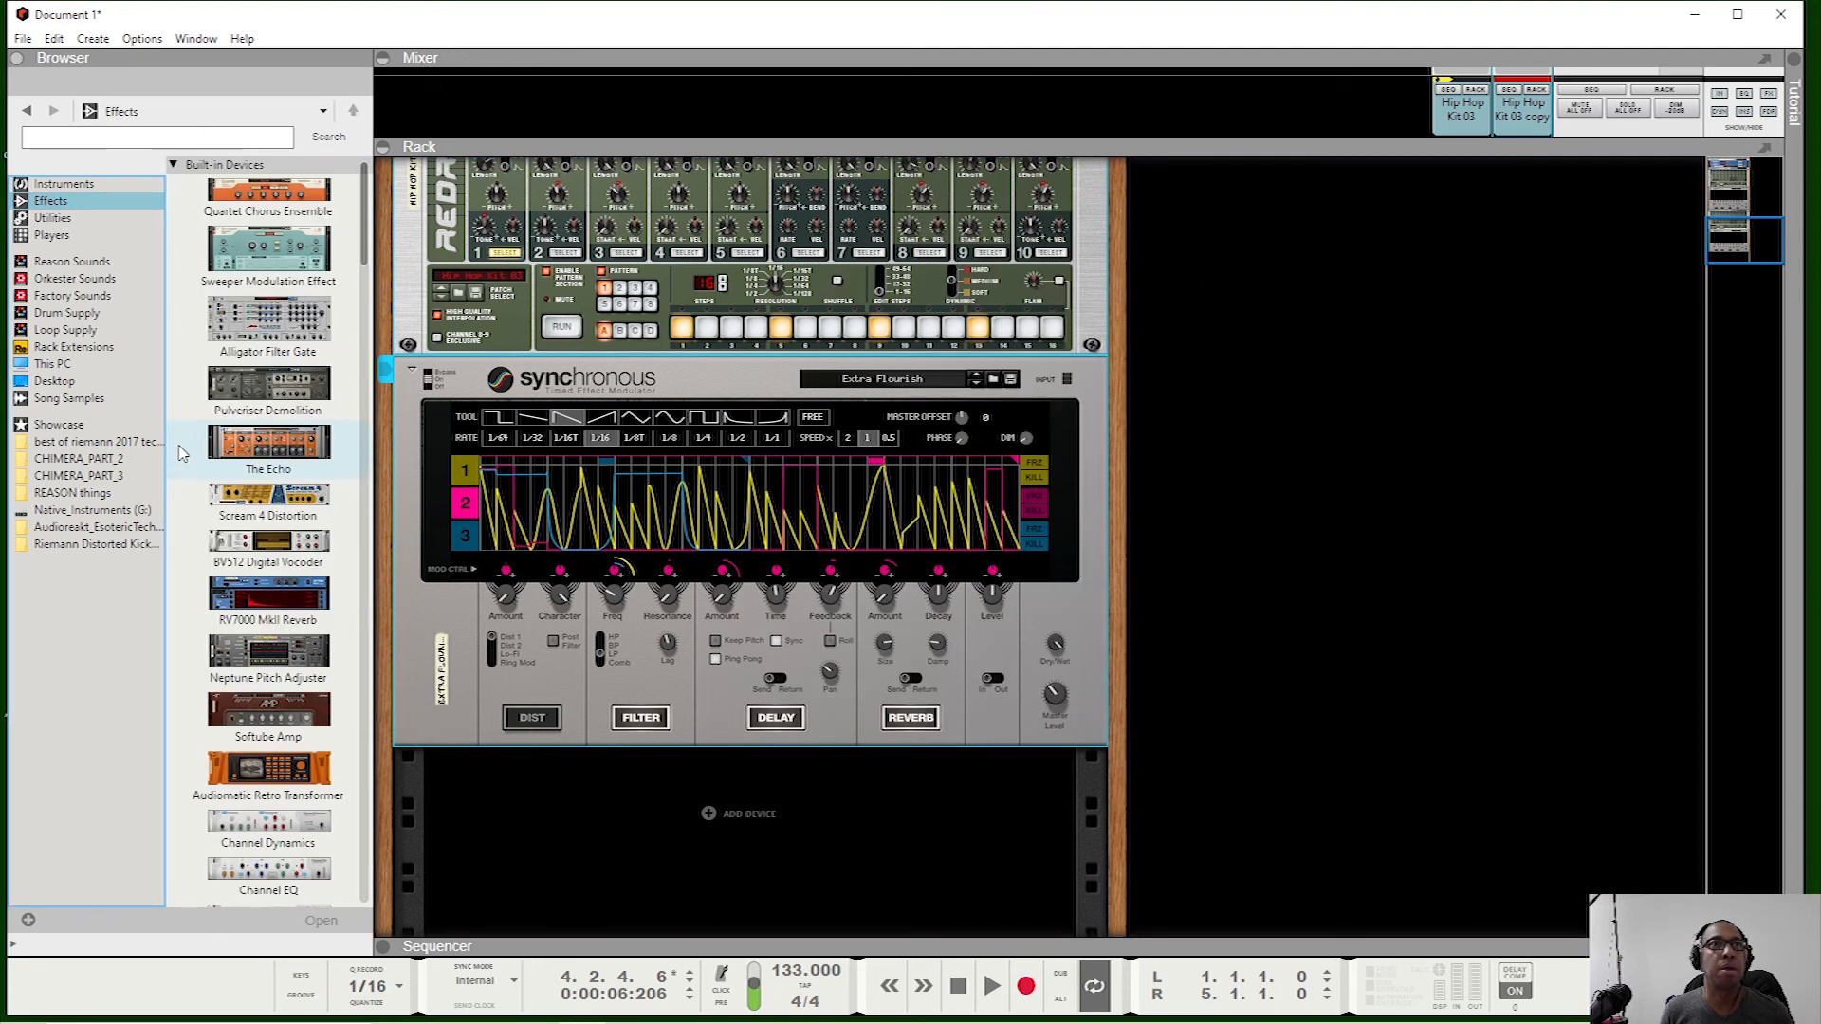
pyautogui.click(59, 184)
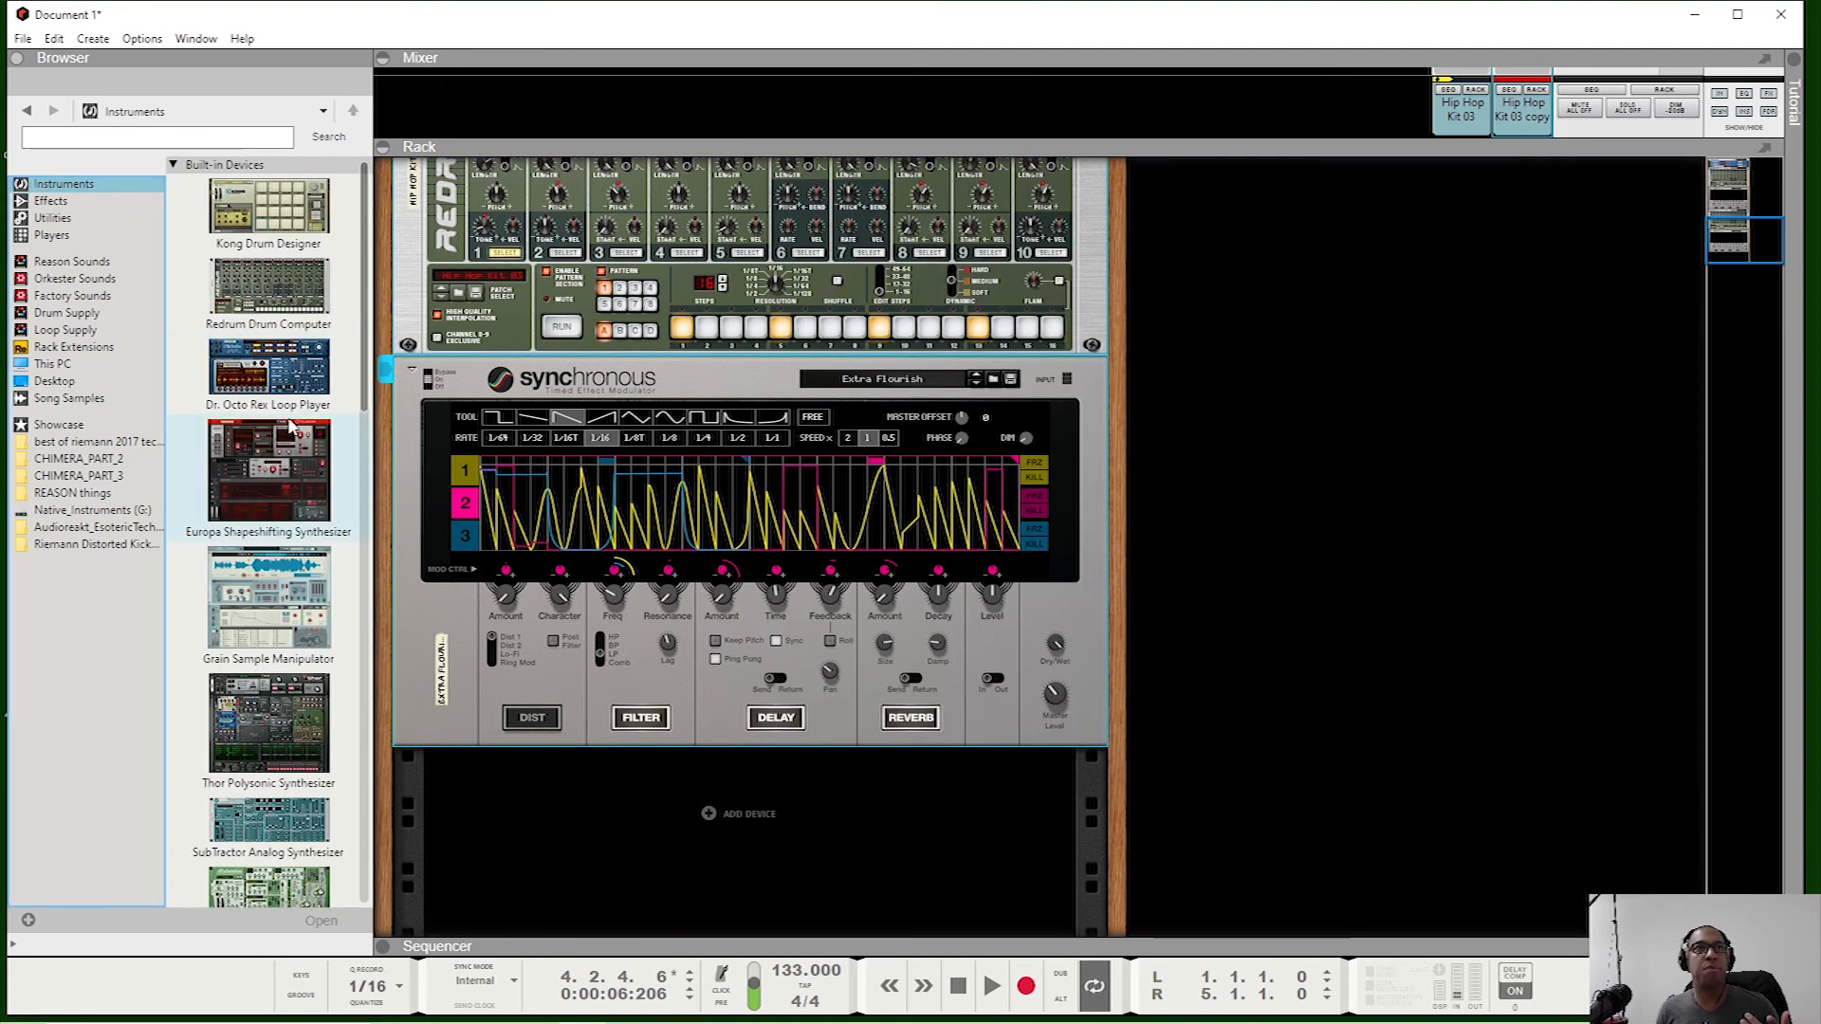
pyautogui.click(41, 219)
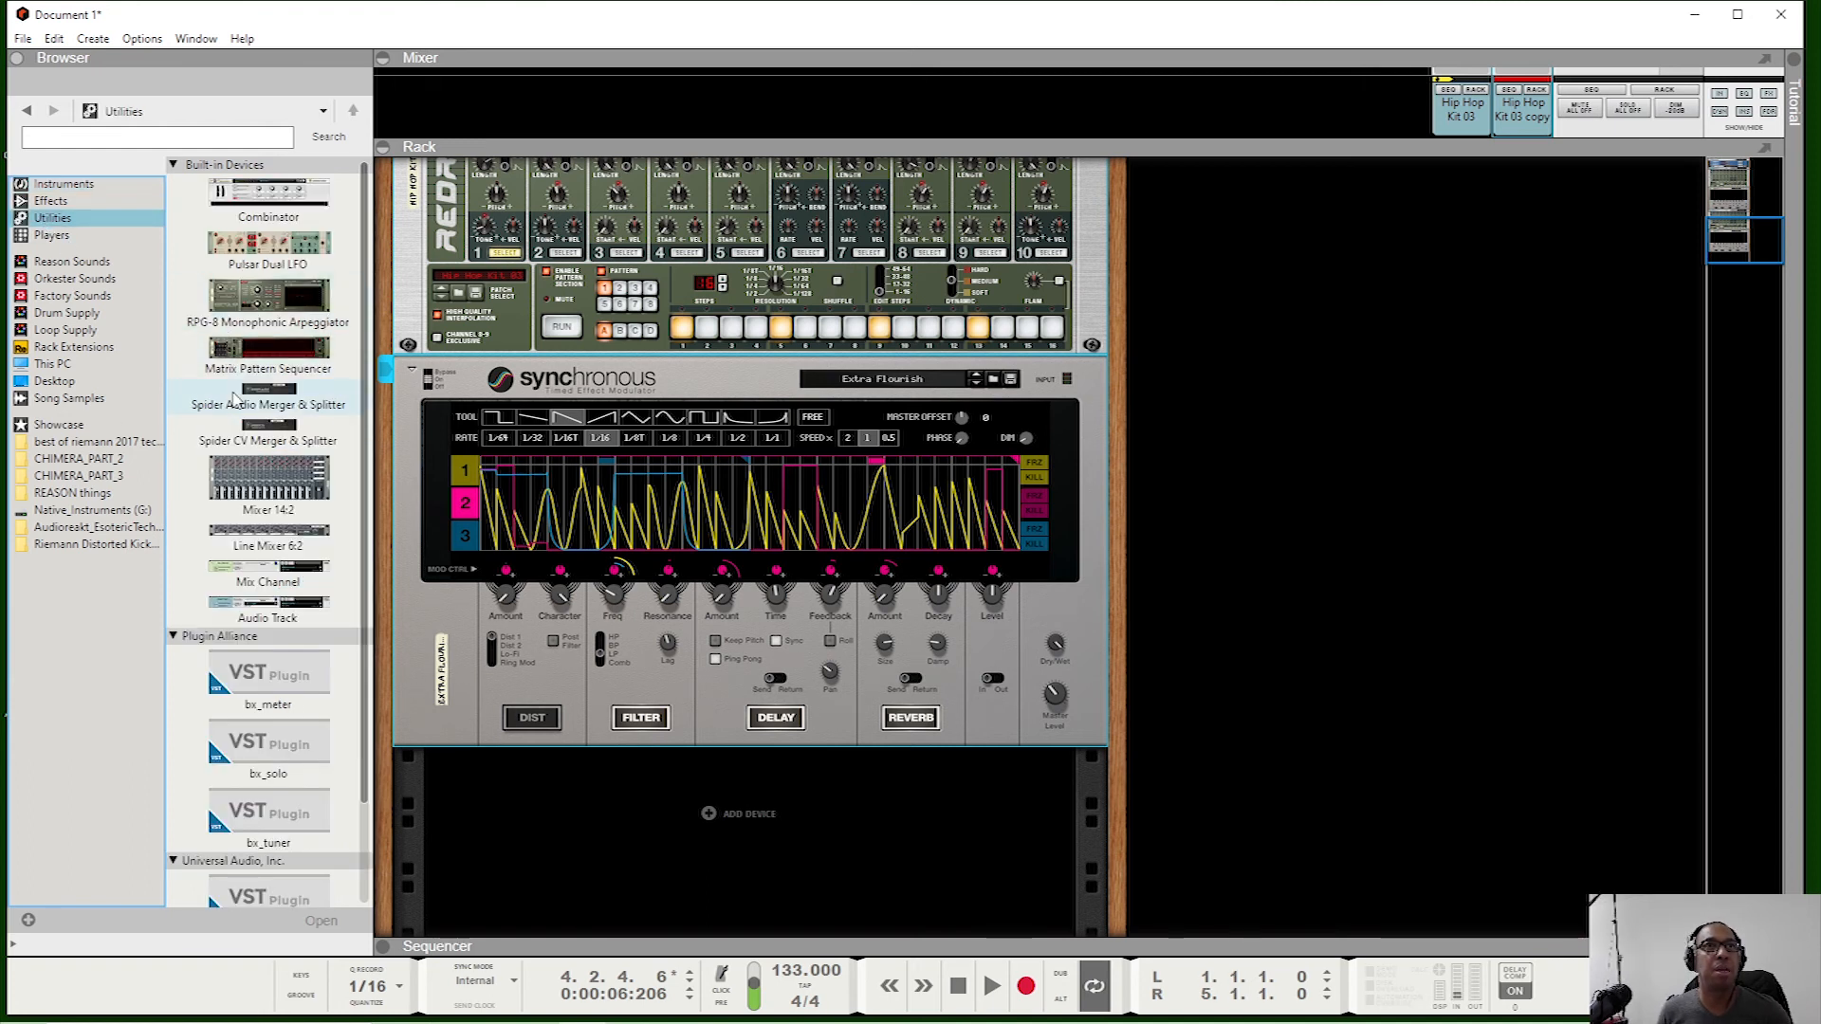
pyautogui.scroll(-3, 236, 398)
pyautogui.click(50, 201)
pyautogui.scroll(-15, 238, 504)
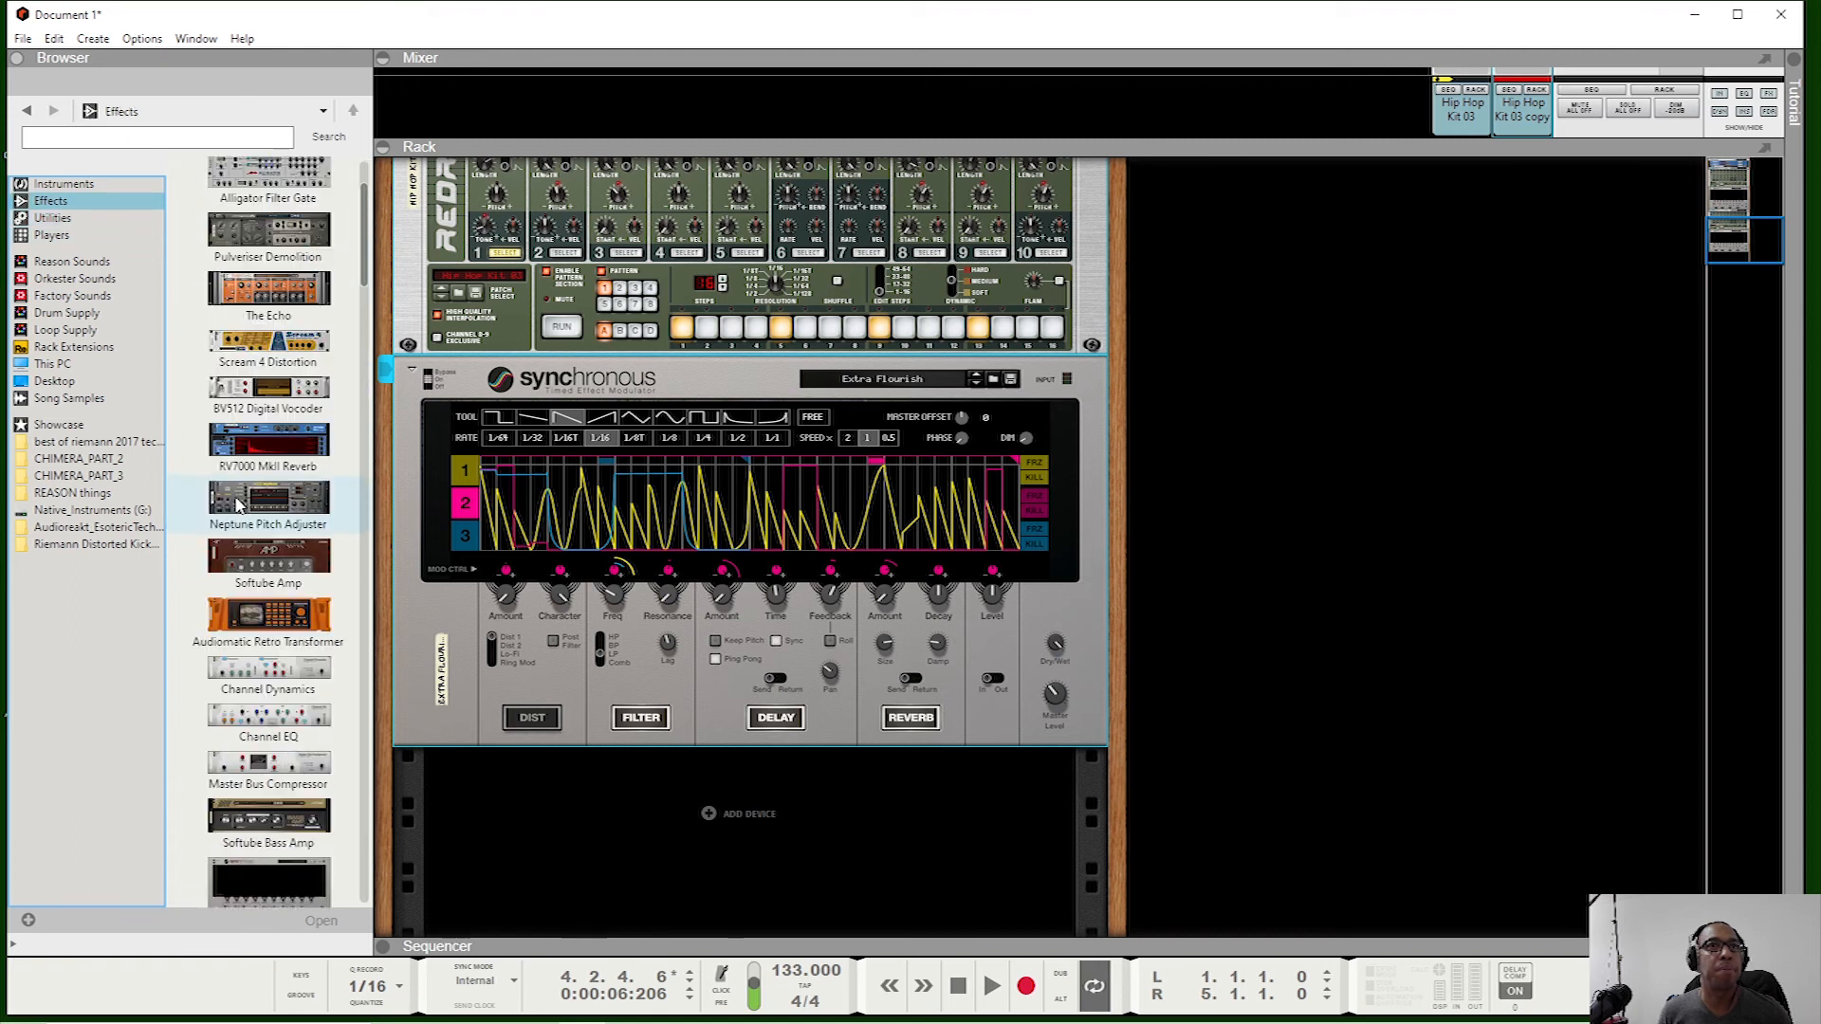
pyautogui.scroll(8, 237, 505)
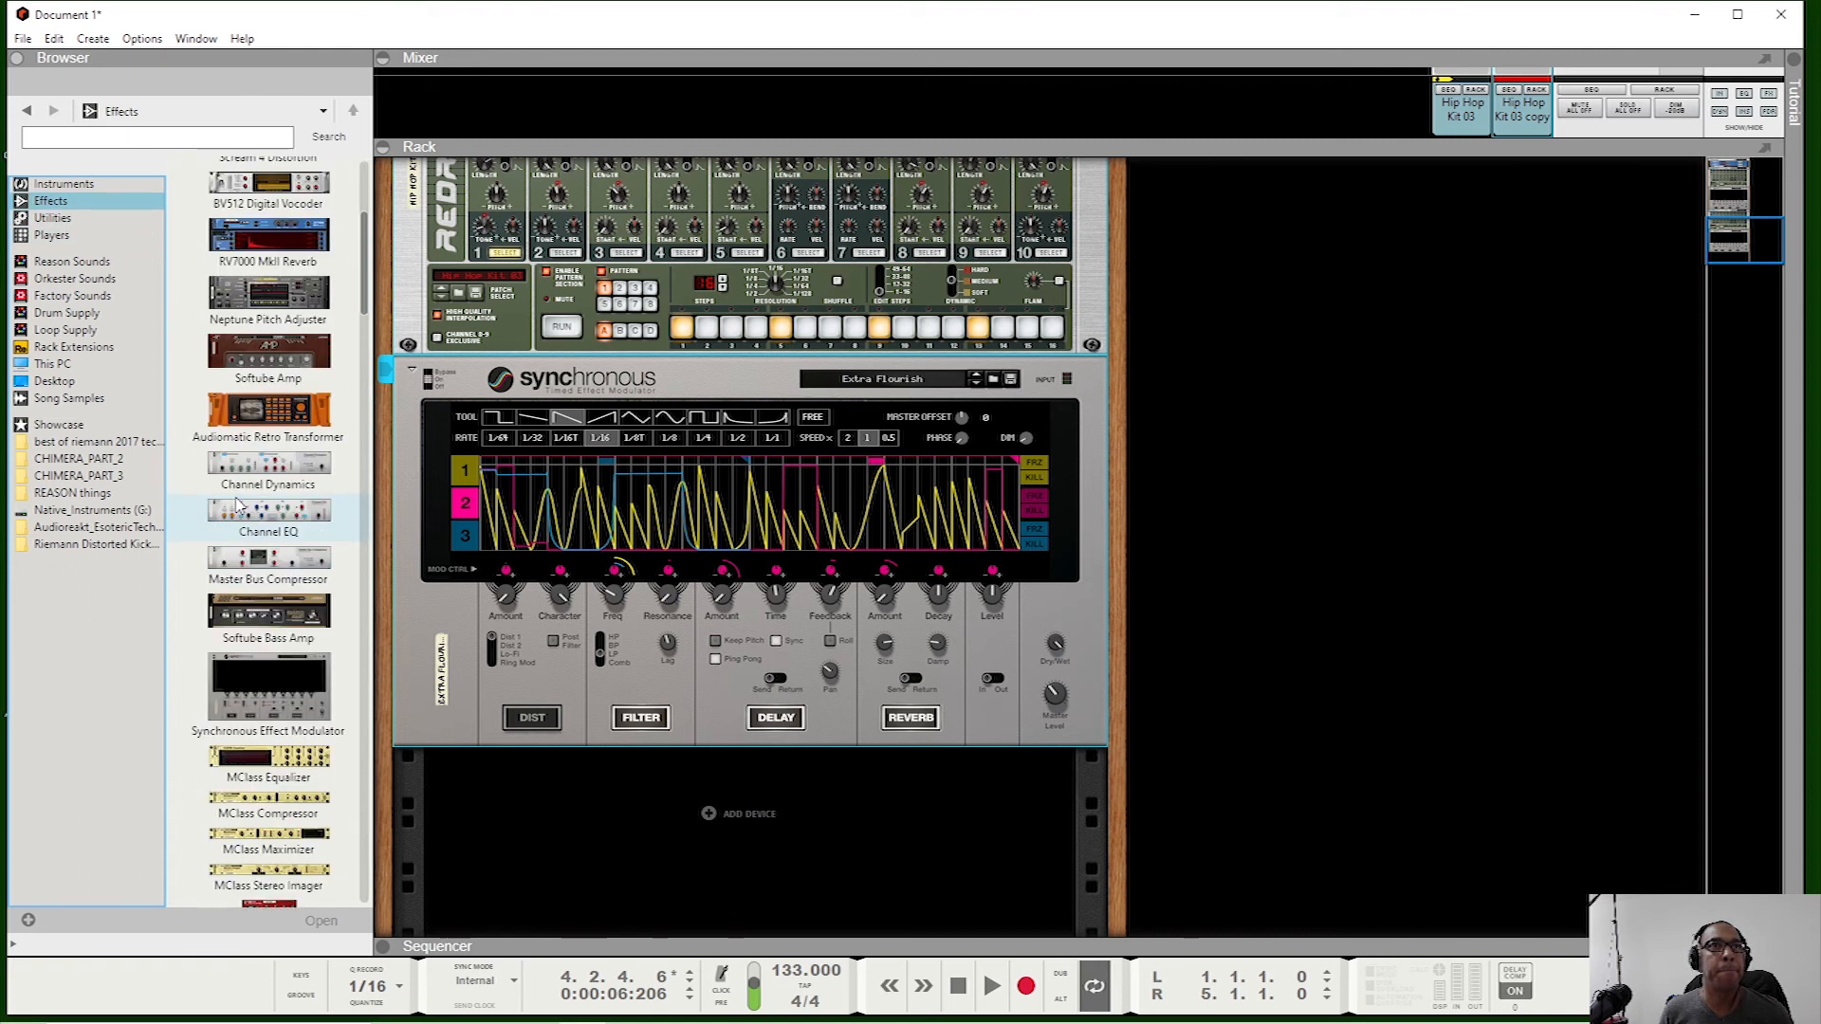
pyautogui.moveTo(258, 348); pyautogui.dragTo(671, 796)
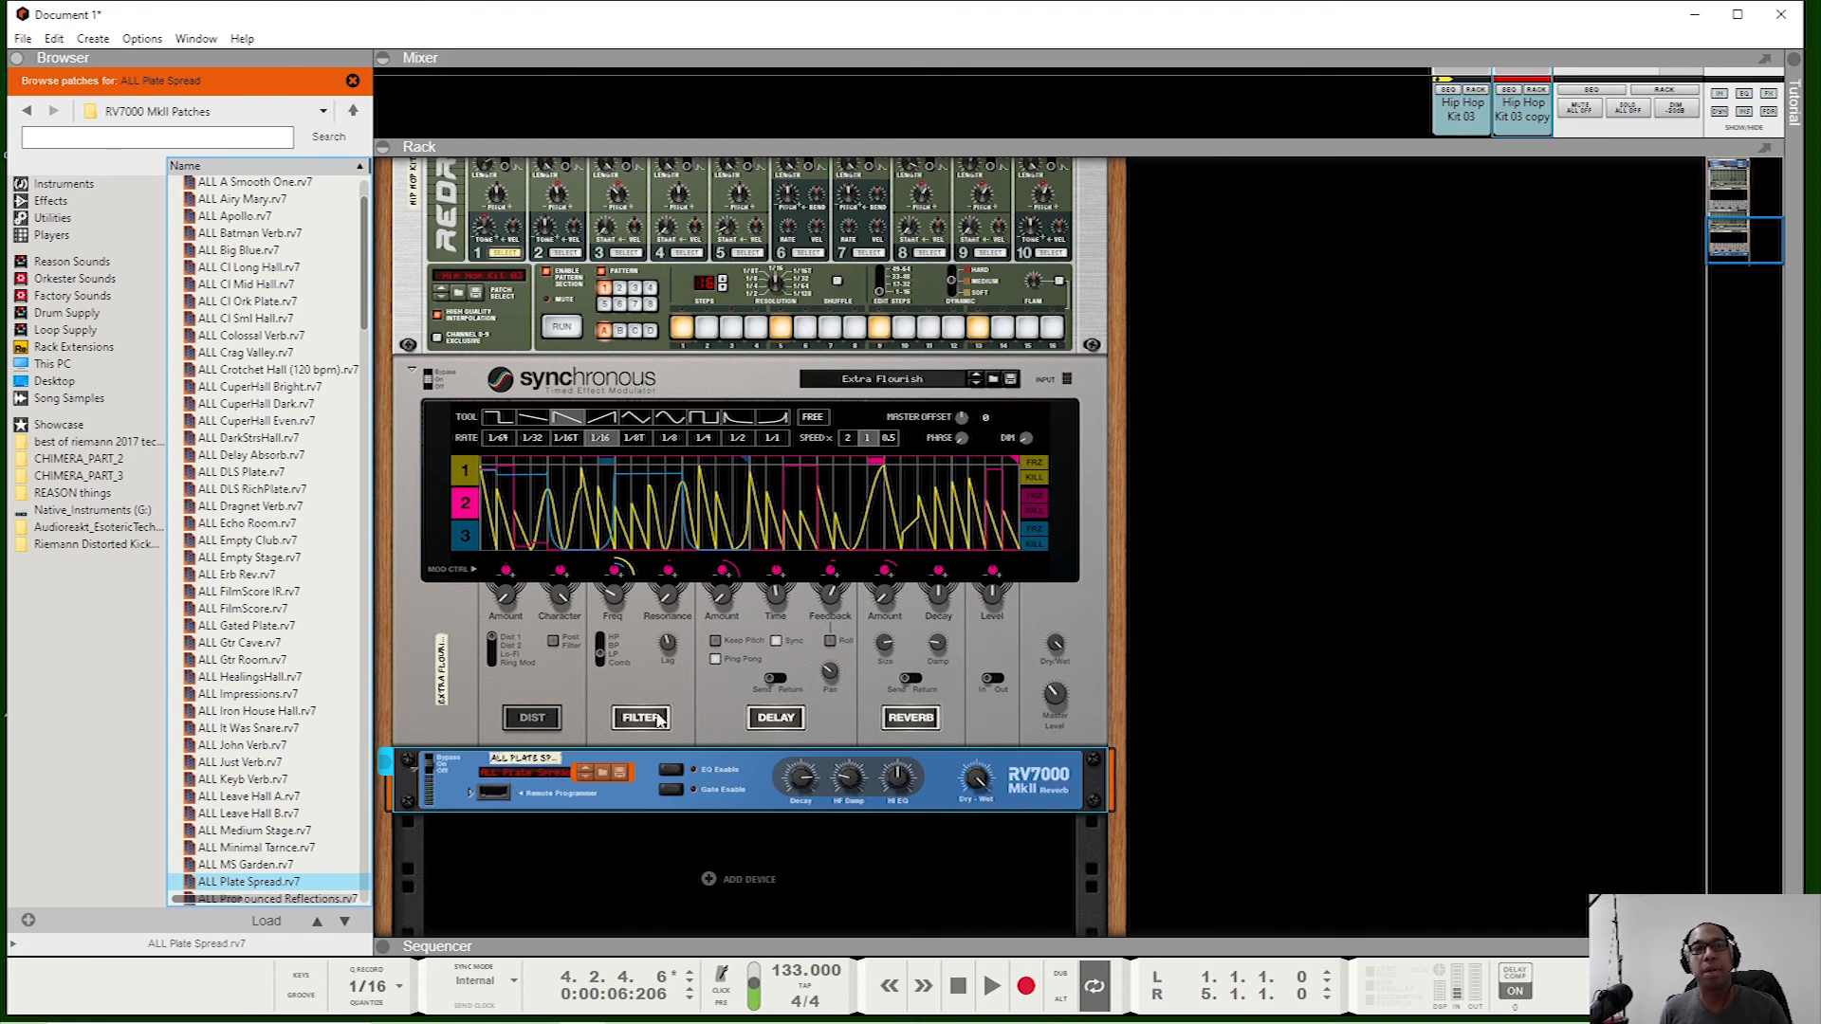
pyautogui.press('space')
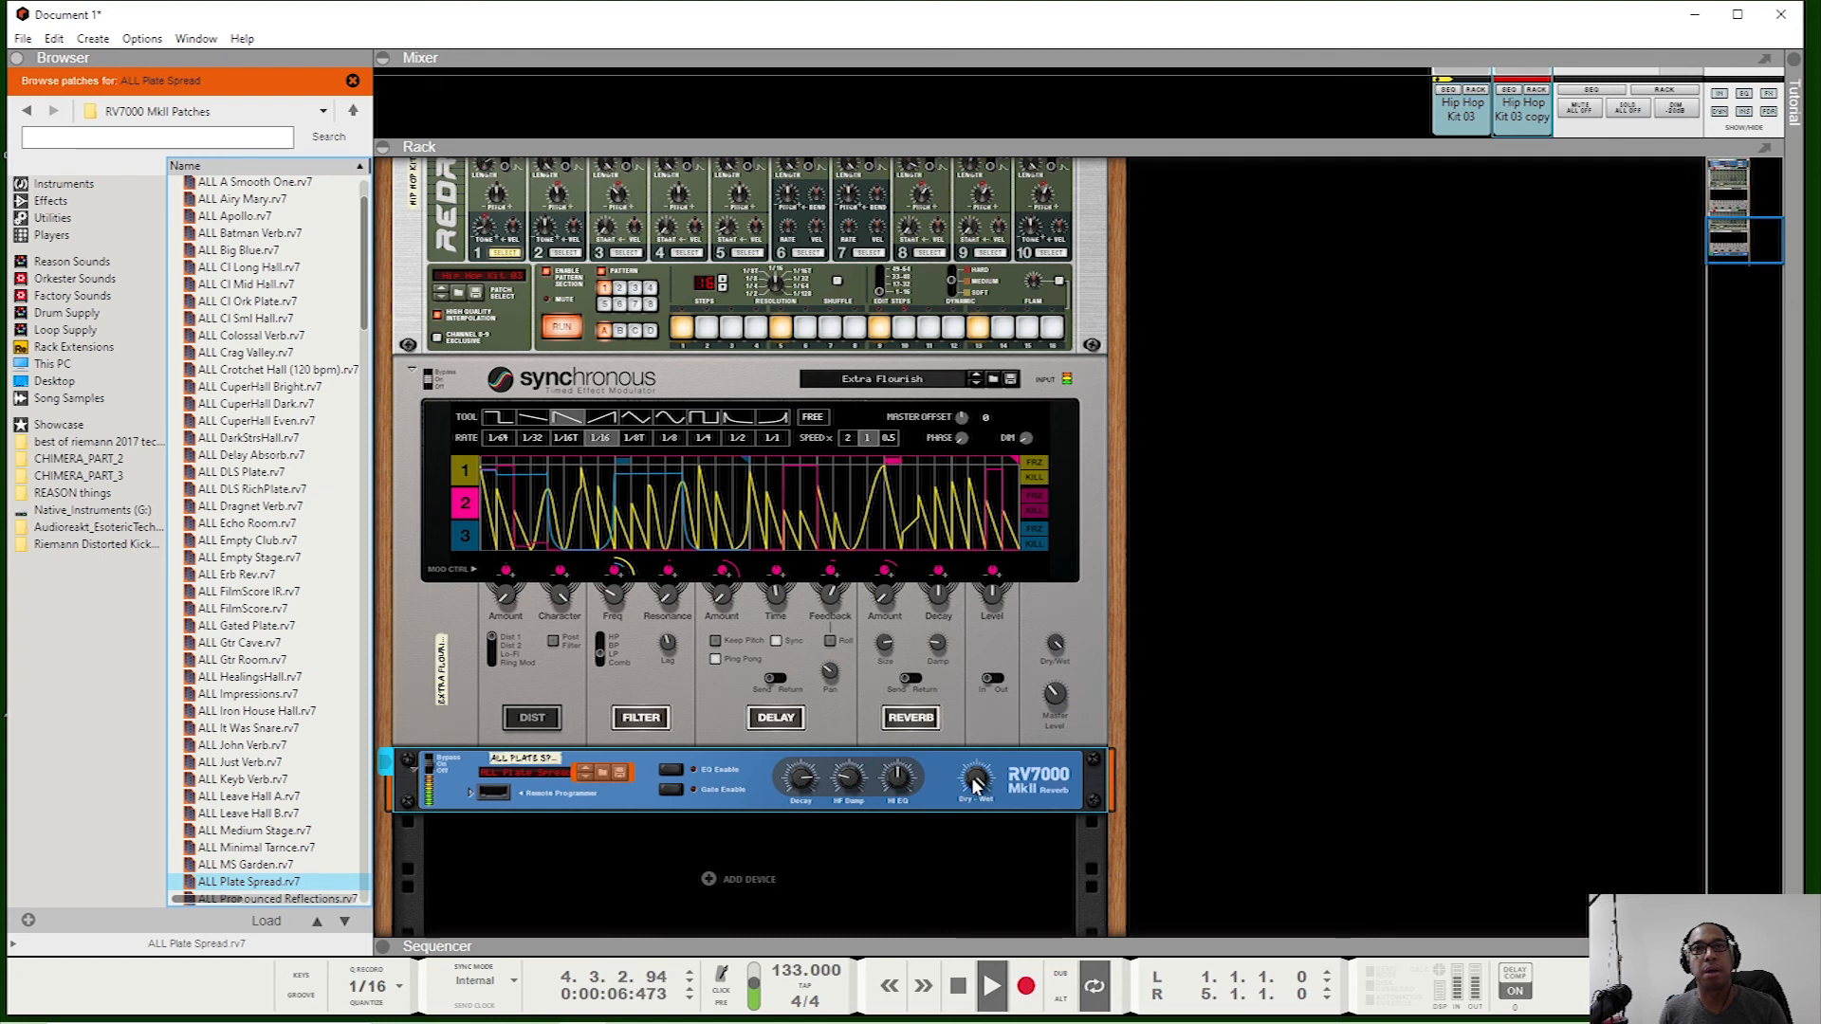
pyautogui.moveTo(975, 785); pyautogui.dragTo(970, 830)
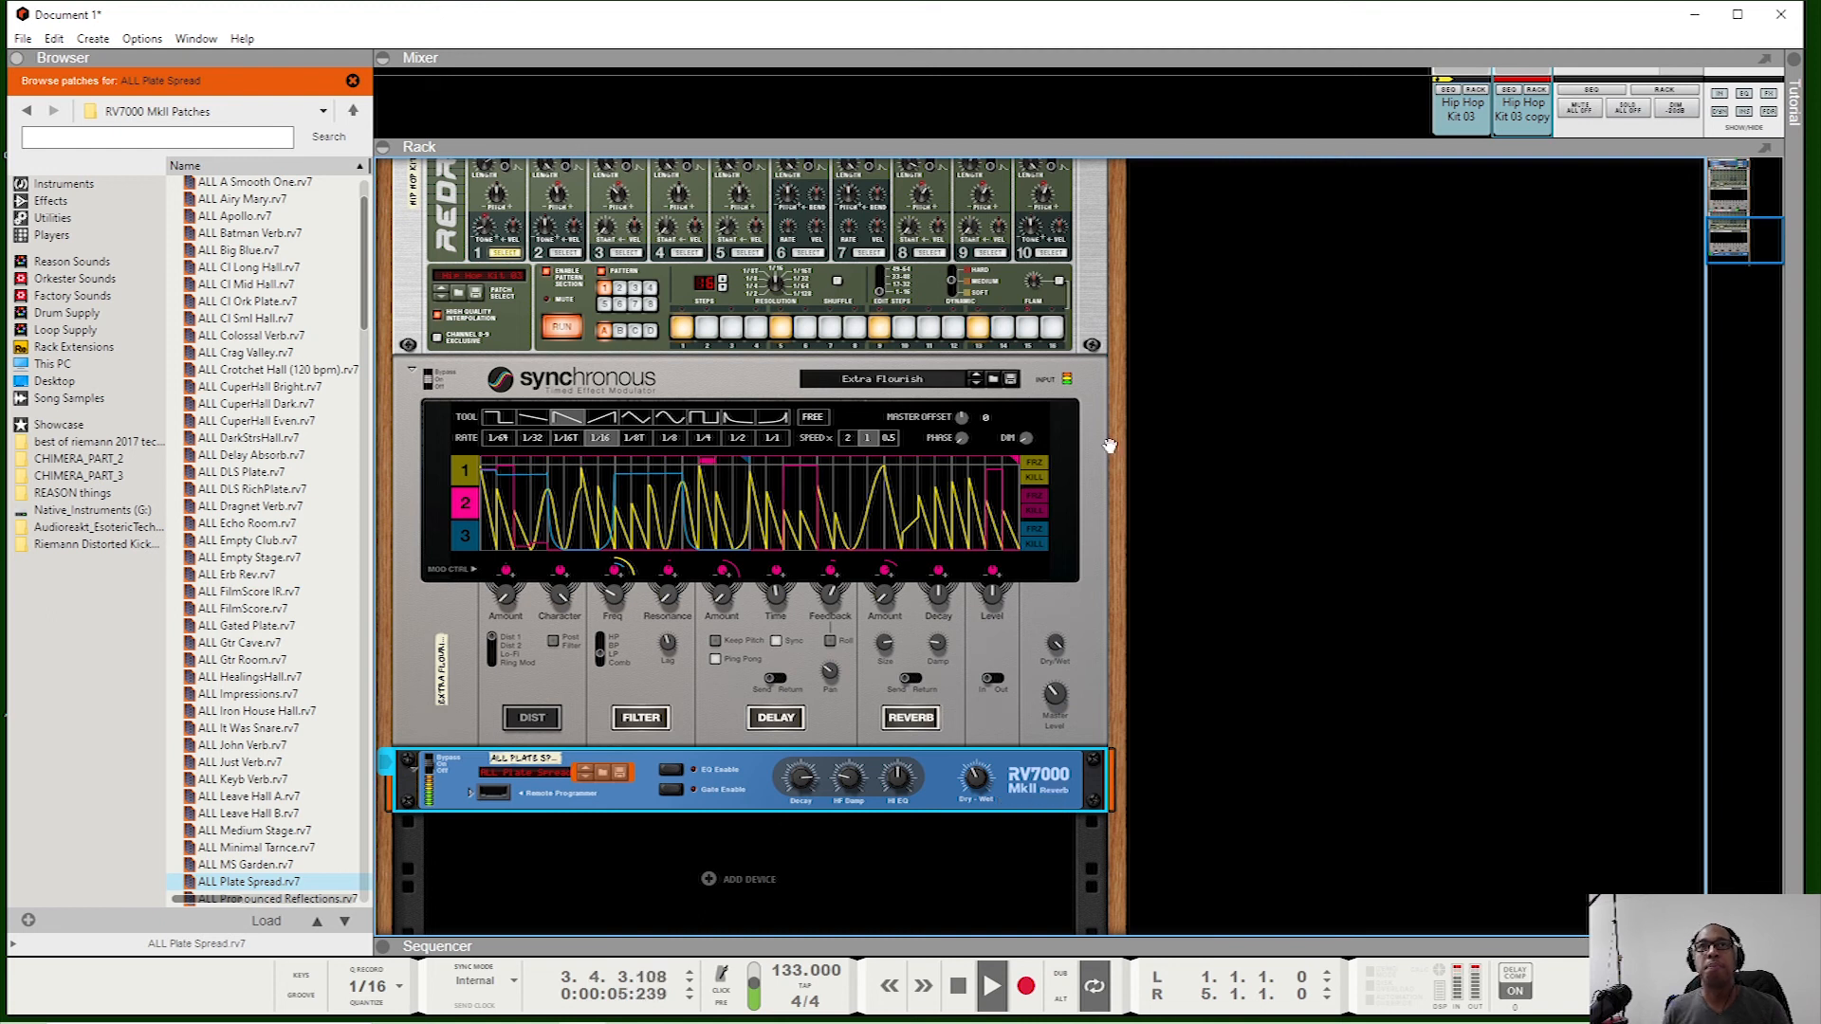
# Step: Expand the mixer, open the Hip Hop Kit 03 copy channel's Spectrum EQ, and enable EQ and a low-pass filter at about 720 Hz
pyautogui.doubleClick(1179, 148)
pyautogui.scroll(3, 1147, 323)
pyautogui.moveTo(1165, 77); pyautogui.dragTo(1297, 929)
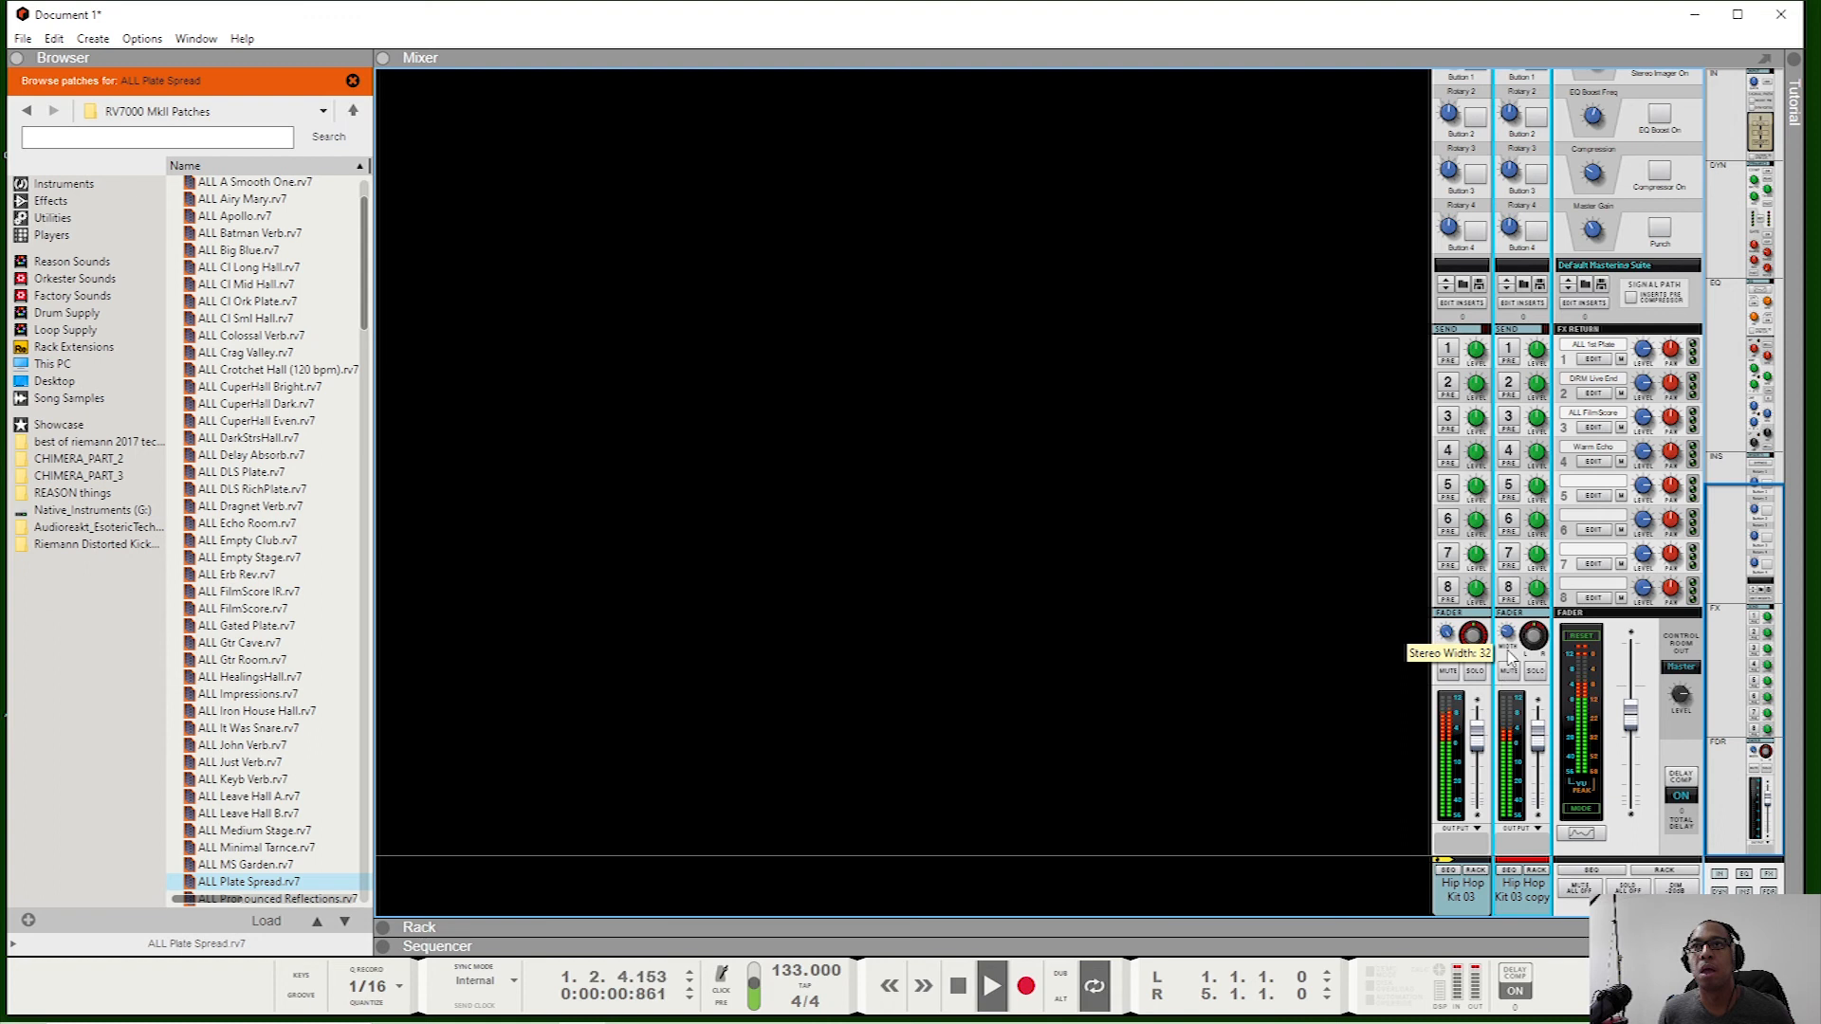
pyautogui.scroll(10, 1513, 588)
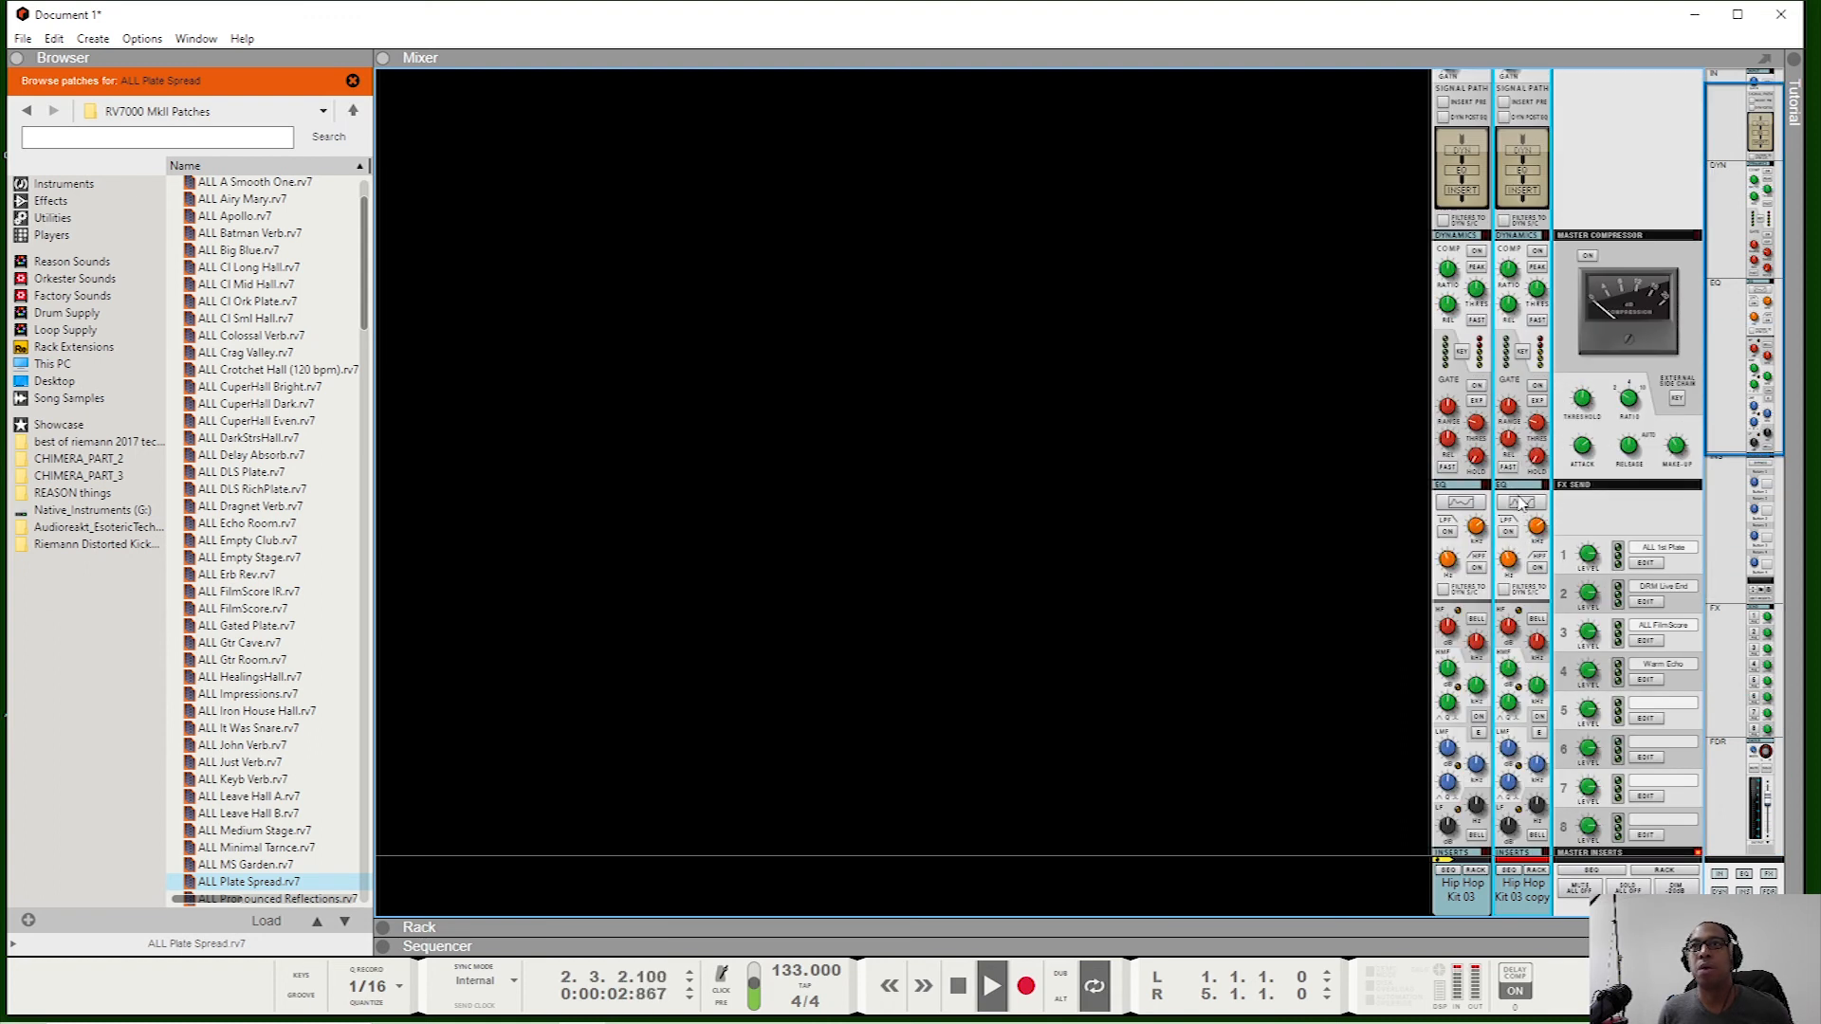
pyautogui.click(1519, 500)
pyautogui.click(1269, 537)
pyautogui.click(1268, 489)
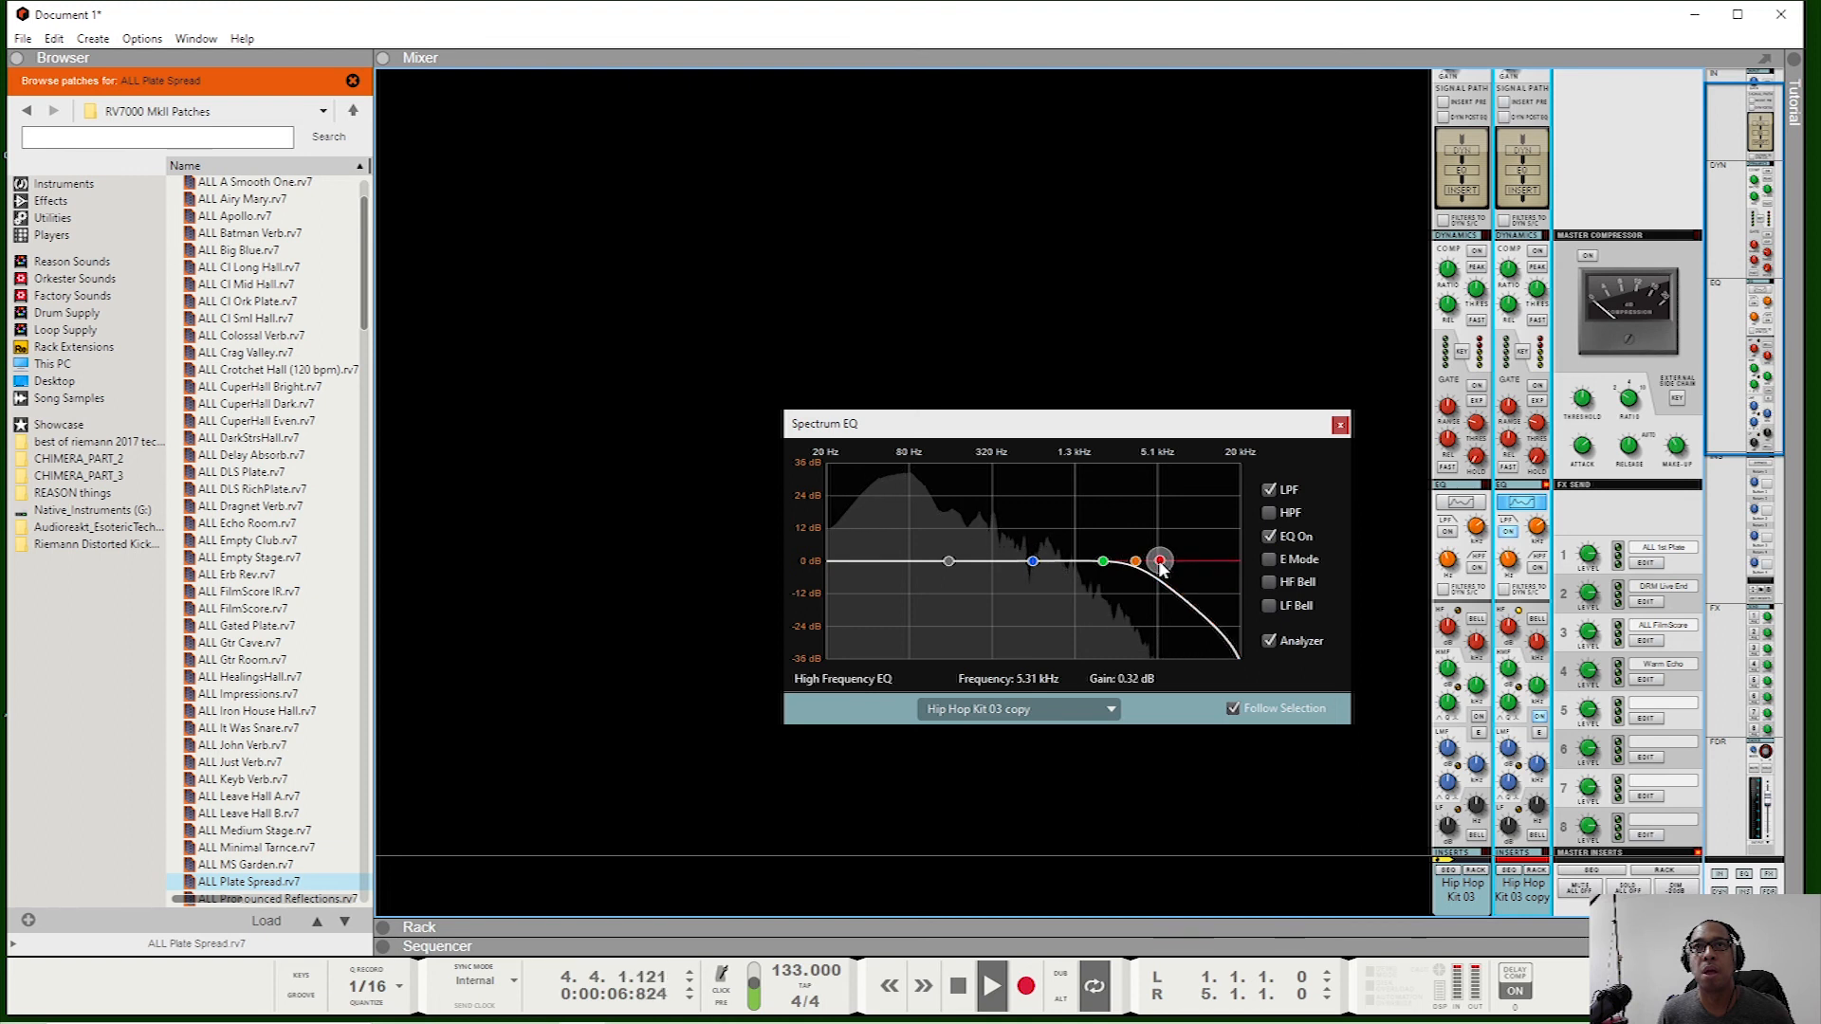
pyautogui.moveTo(1135, 561); pyautogui.dragTo(1047, 567)
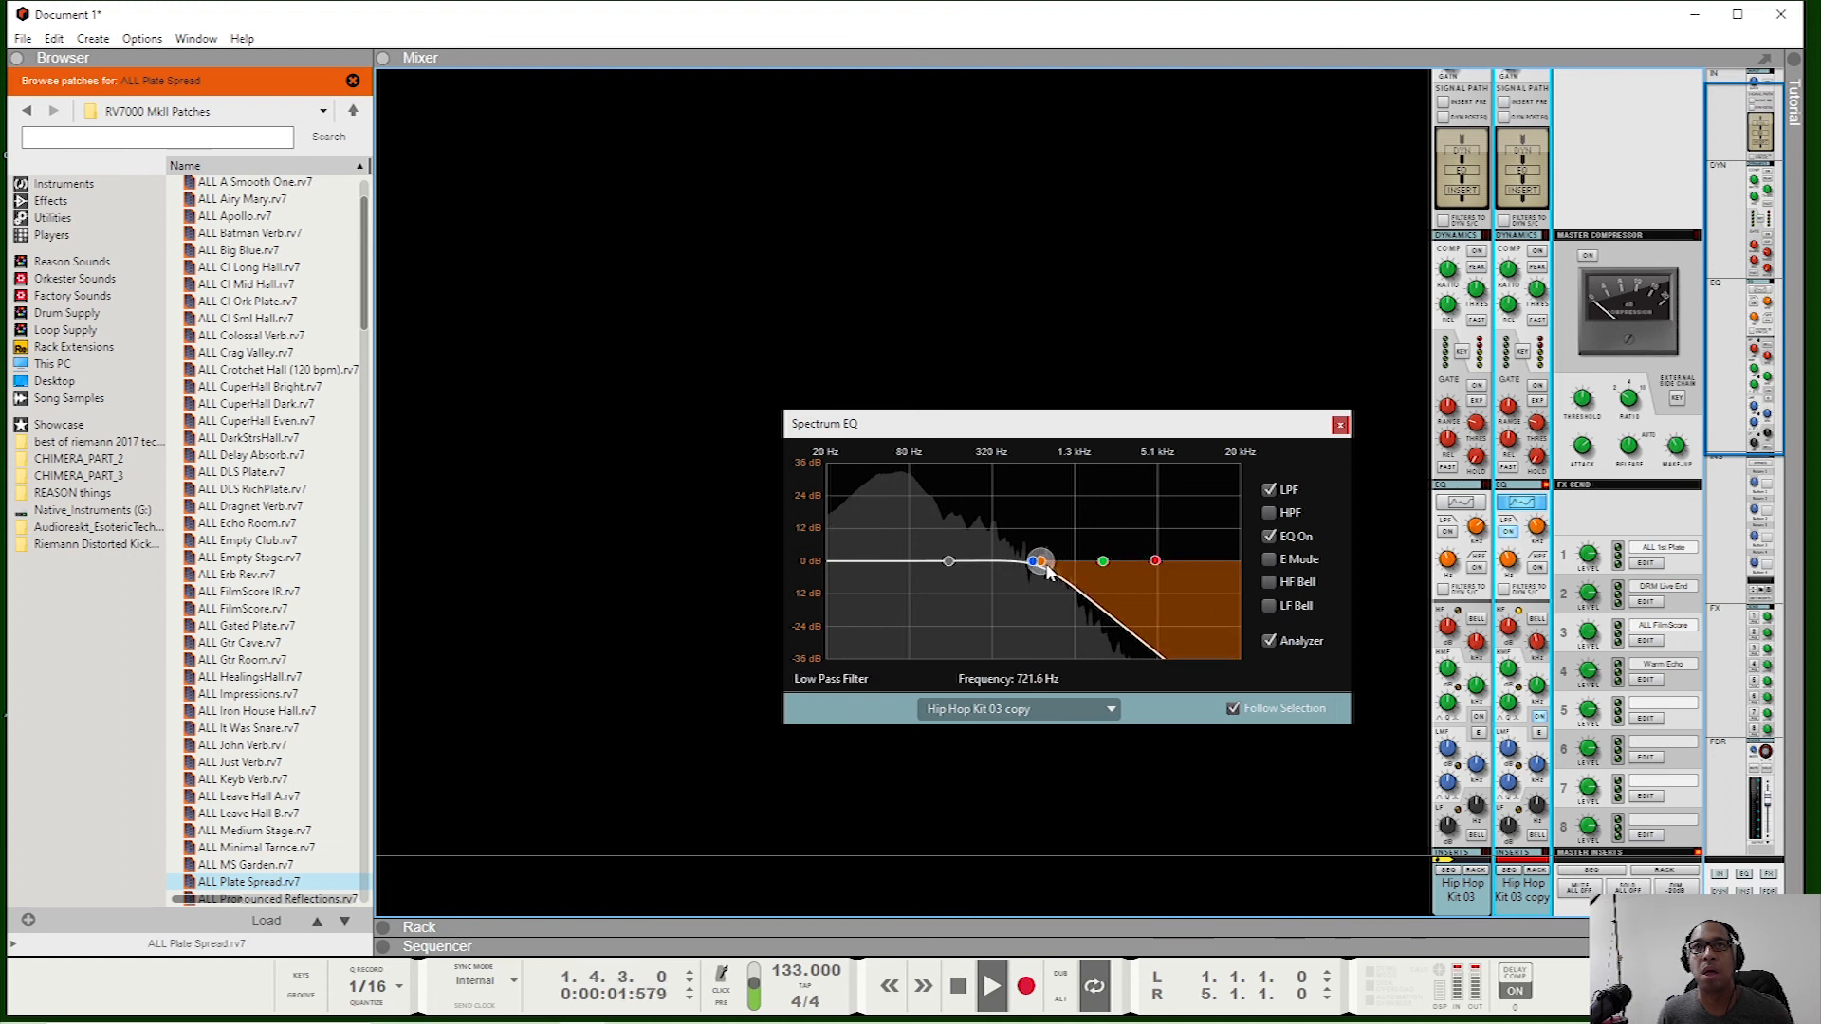
pyautogui.click(1154, 561)
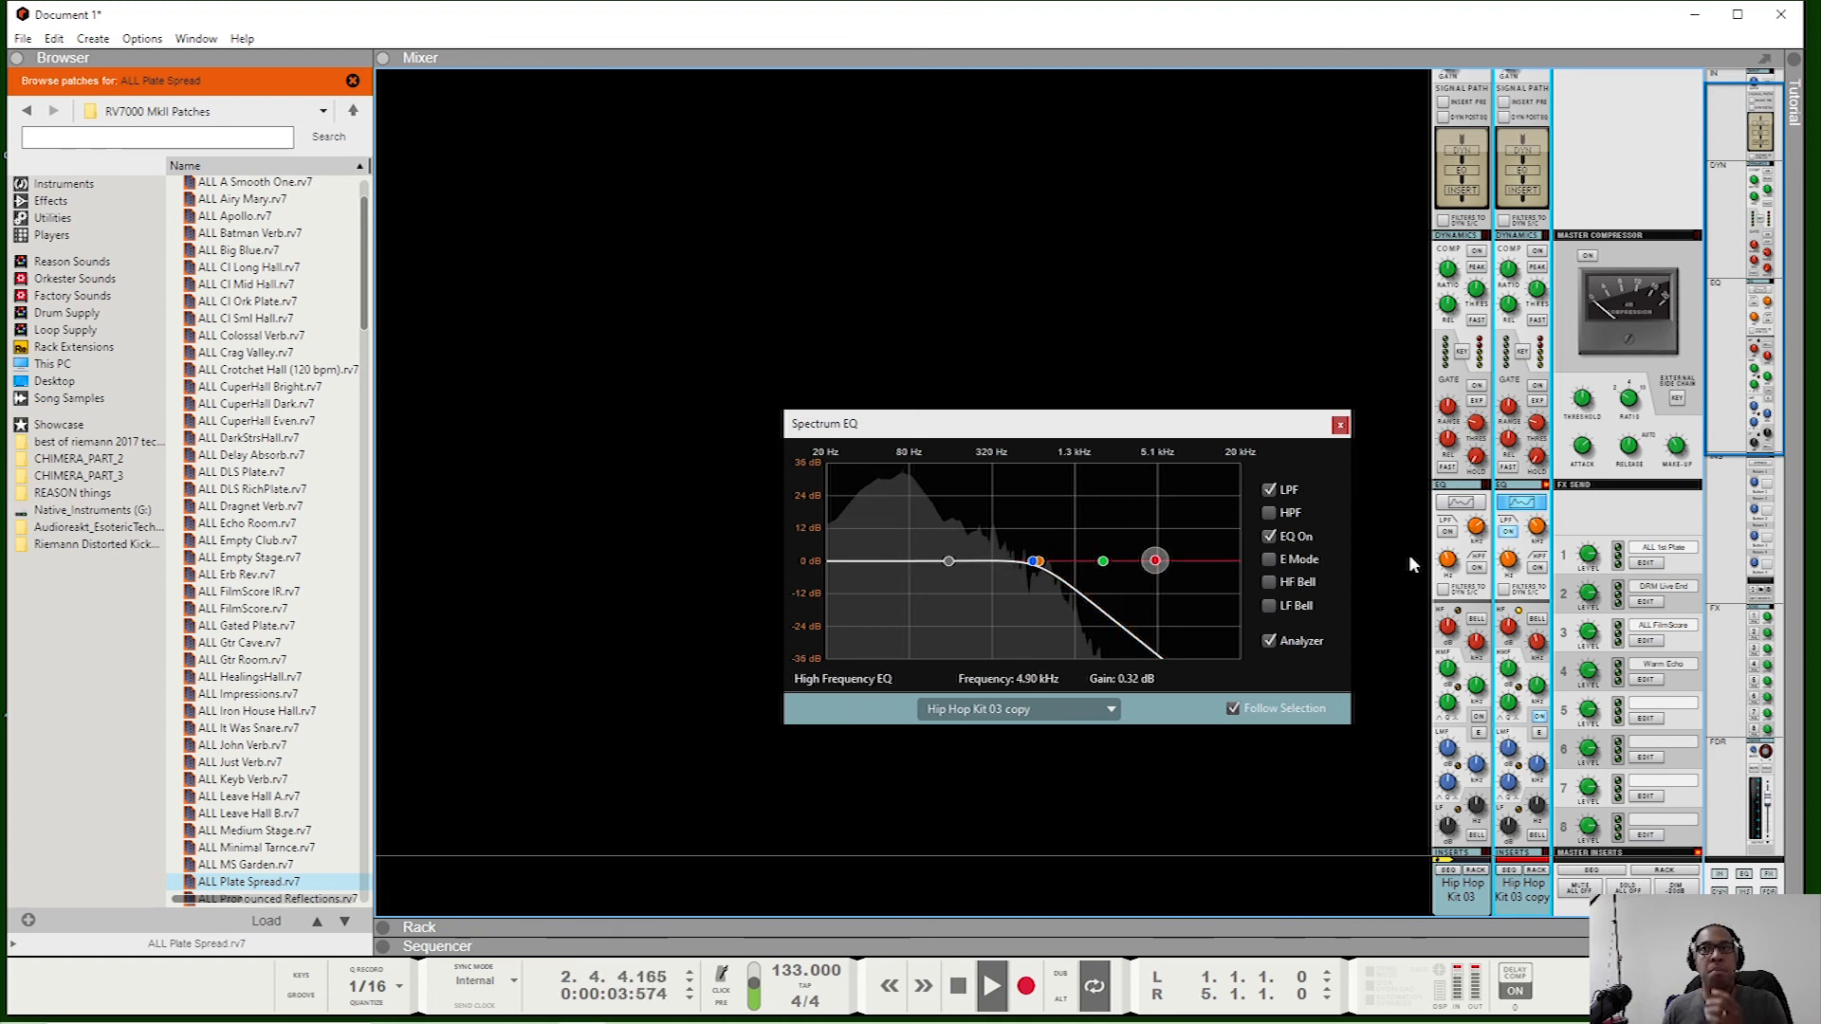
# Step: Lower the Hip Hop Kit 03 copy channel to about -5.08 dB and view the master section's spectrum before closing the Spectrum EQ
pyautogui.scroll(-10, 1548, 689)
pyautogui.moveTo(1537, 735); pyautogui.dragTo(1540, 771)
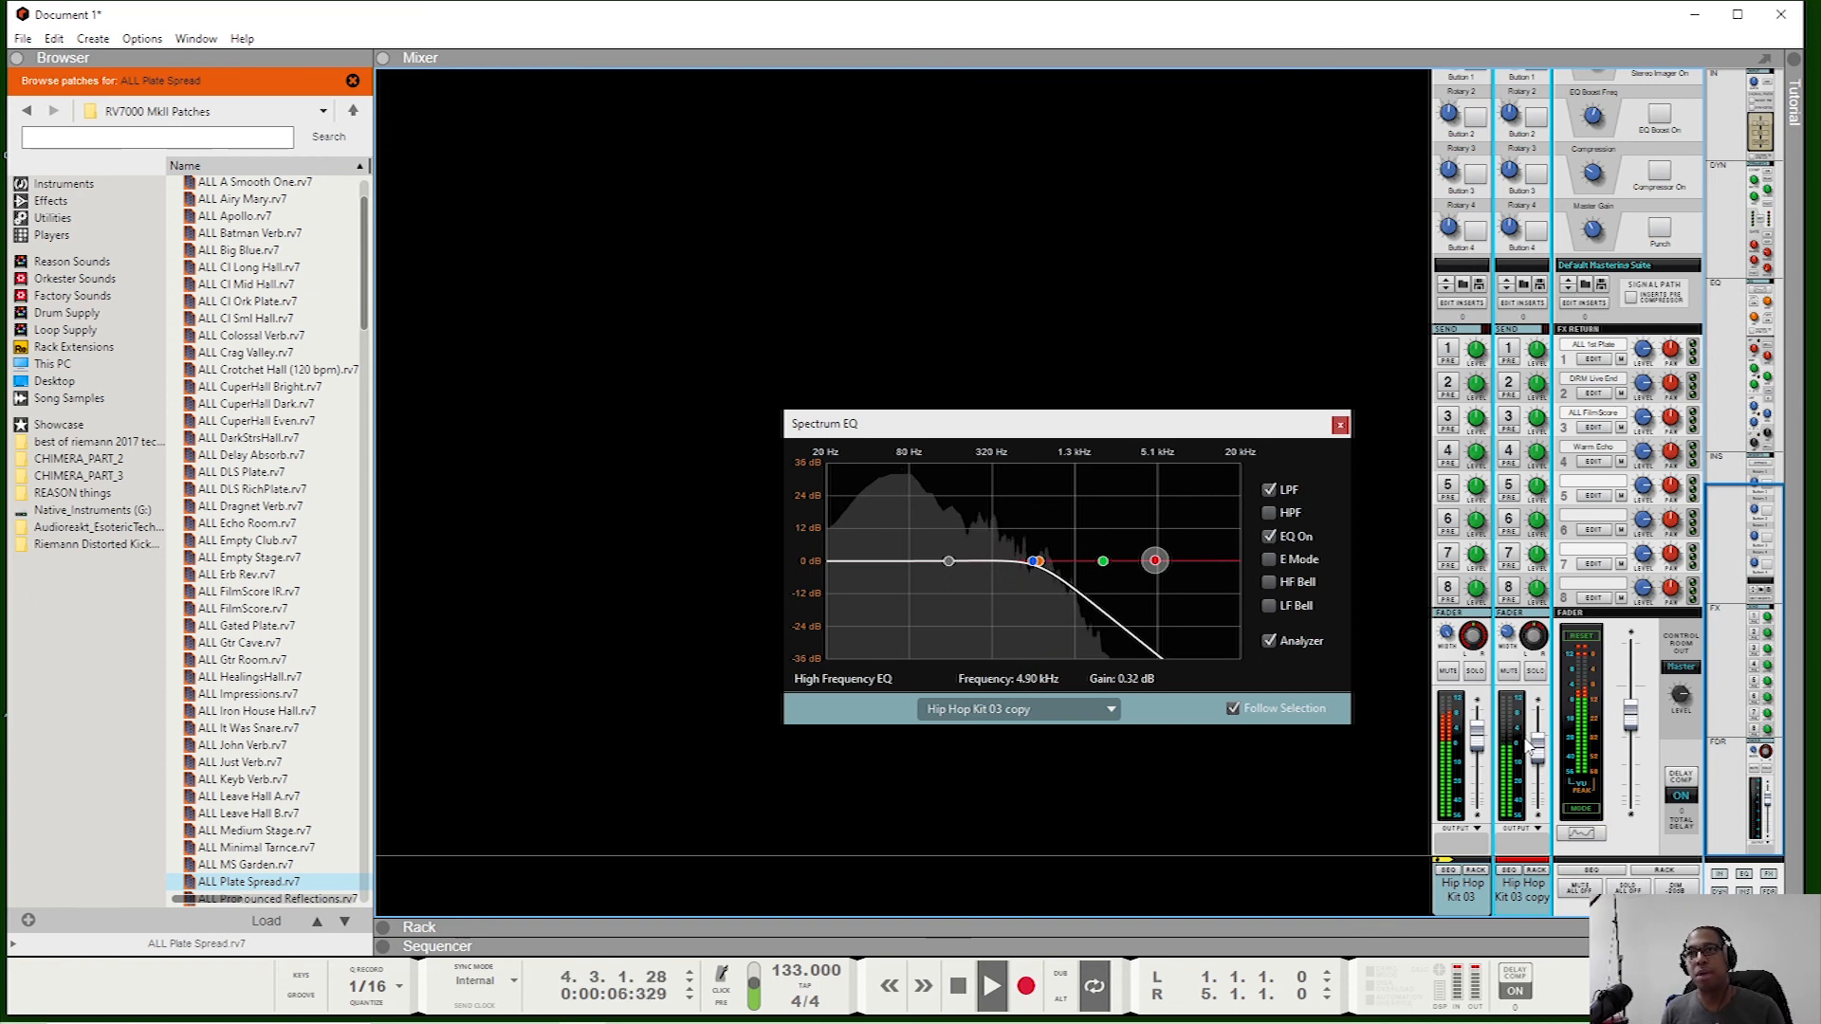
pyautogui.moveTo(1543, 745)
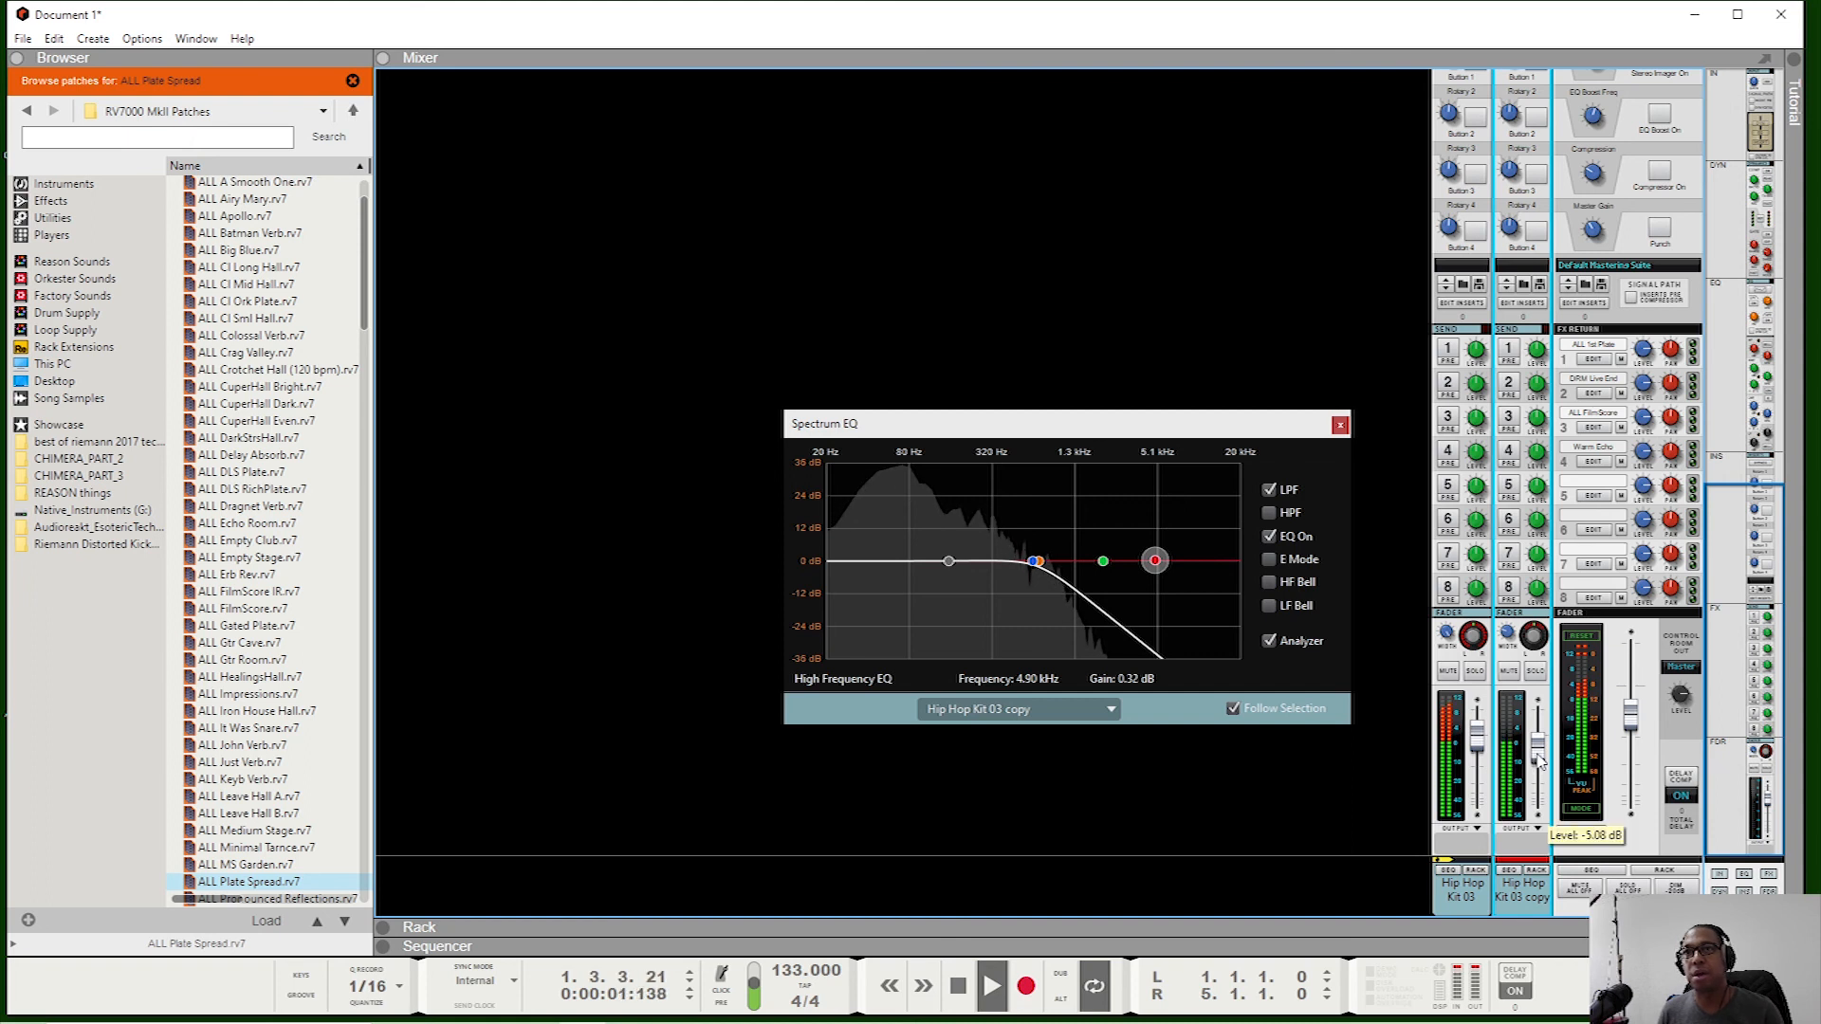
pyautogui.click(1579, 641)
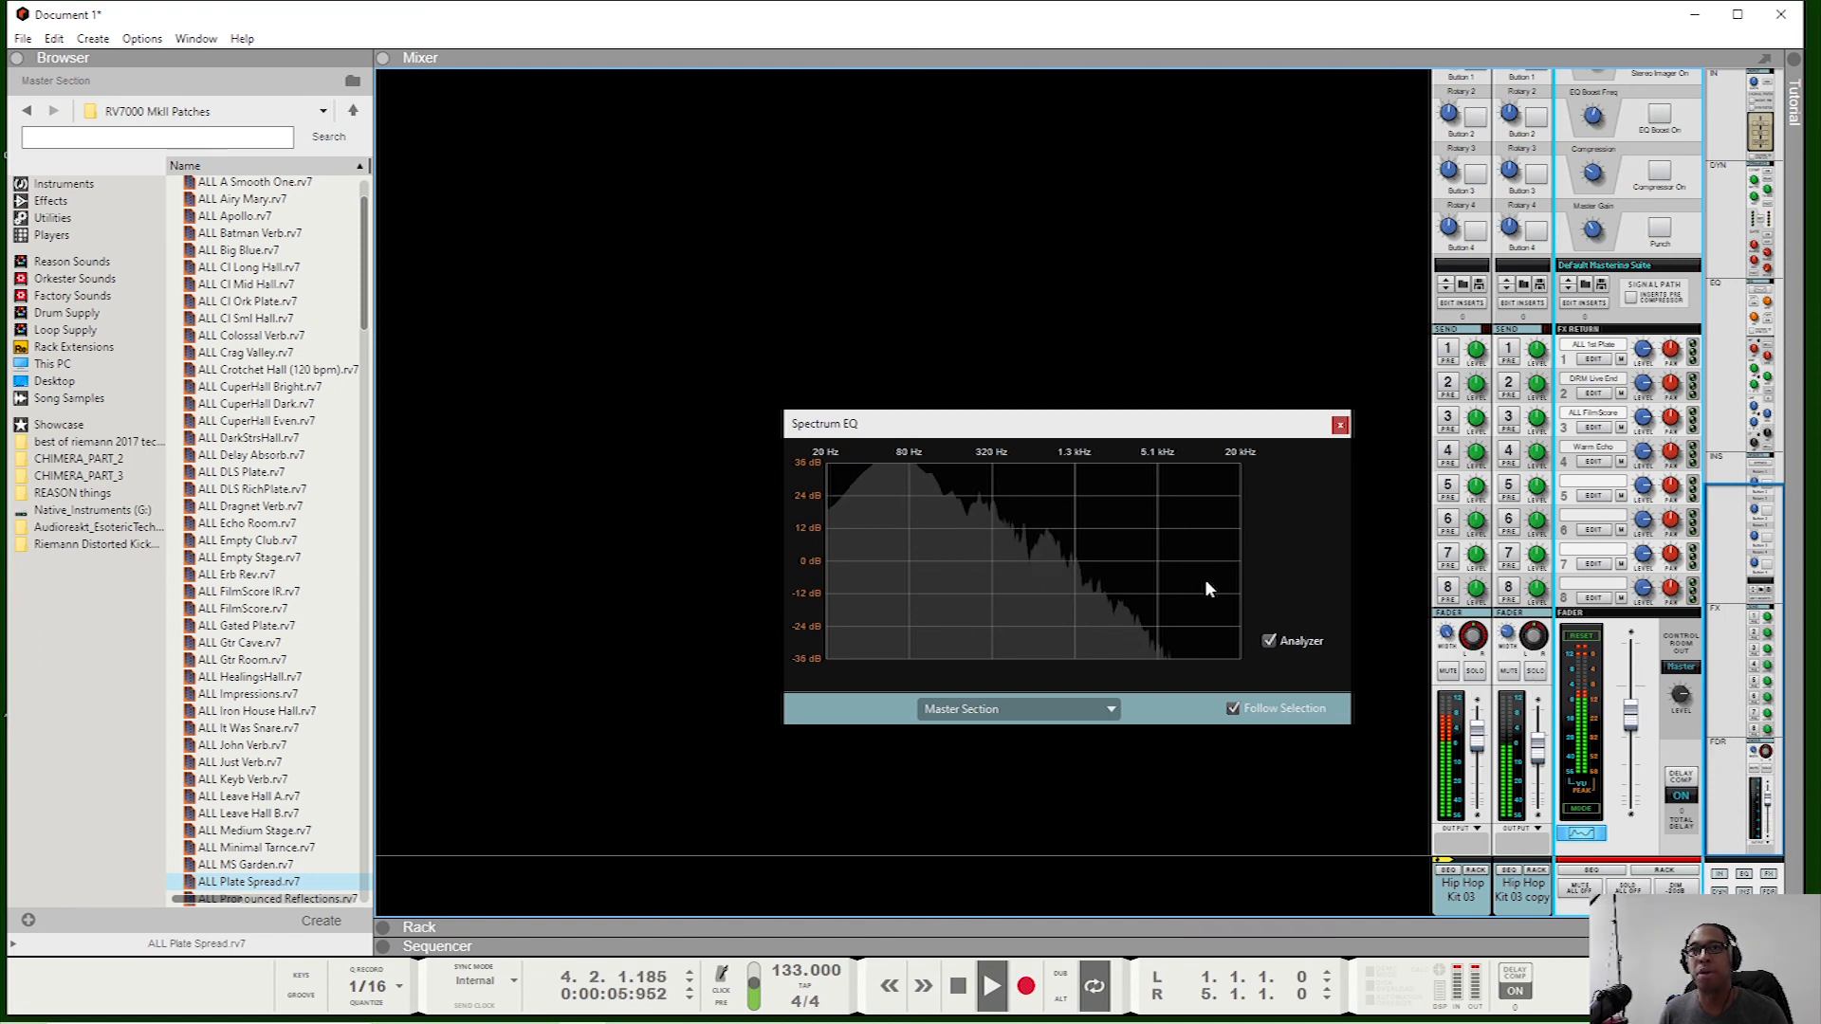
pyautogui.click(1339, 426)
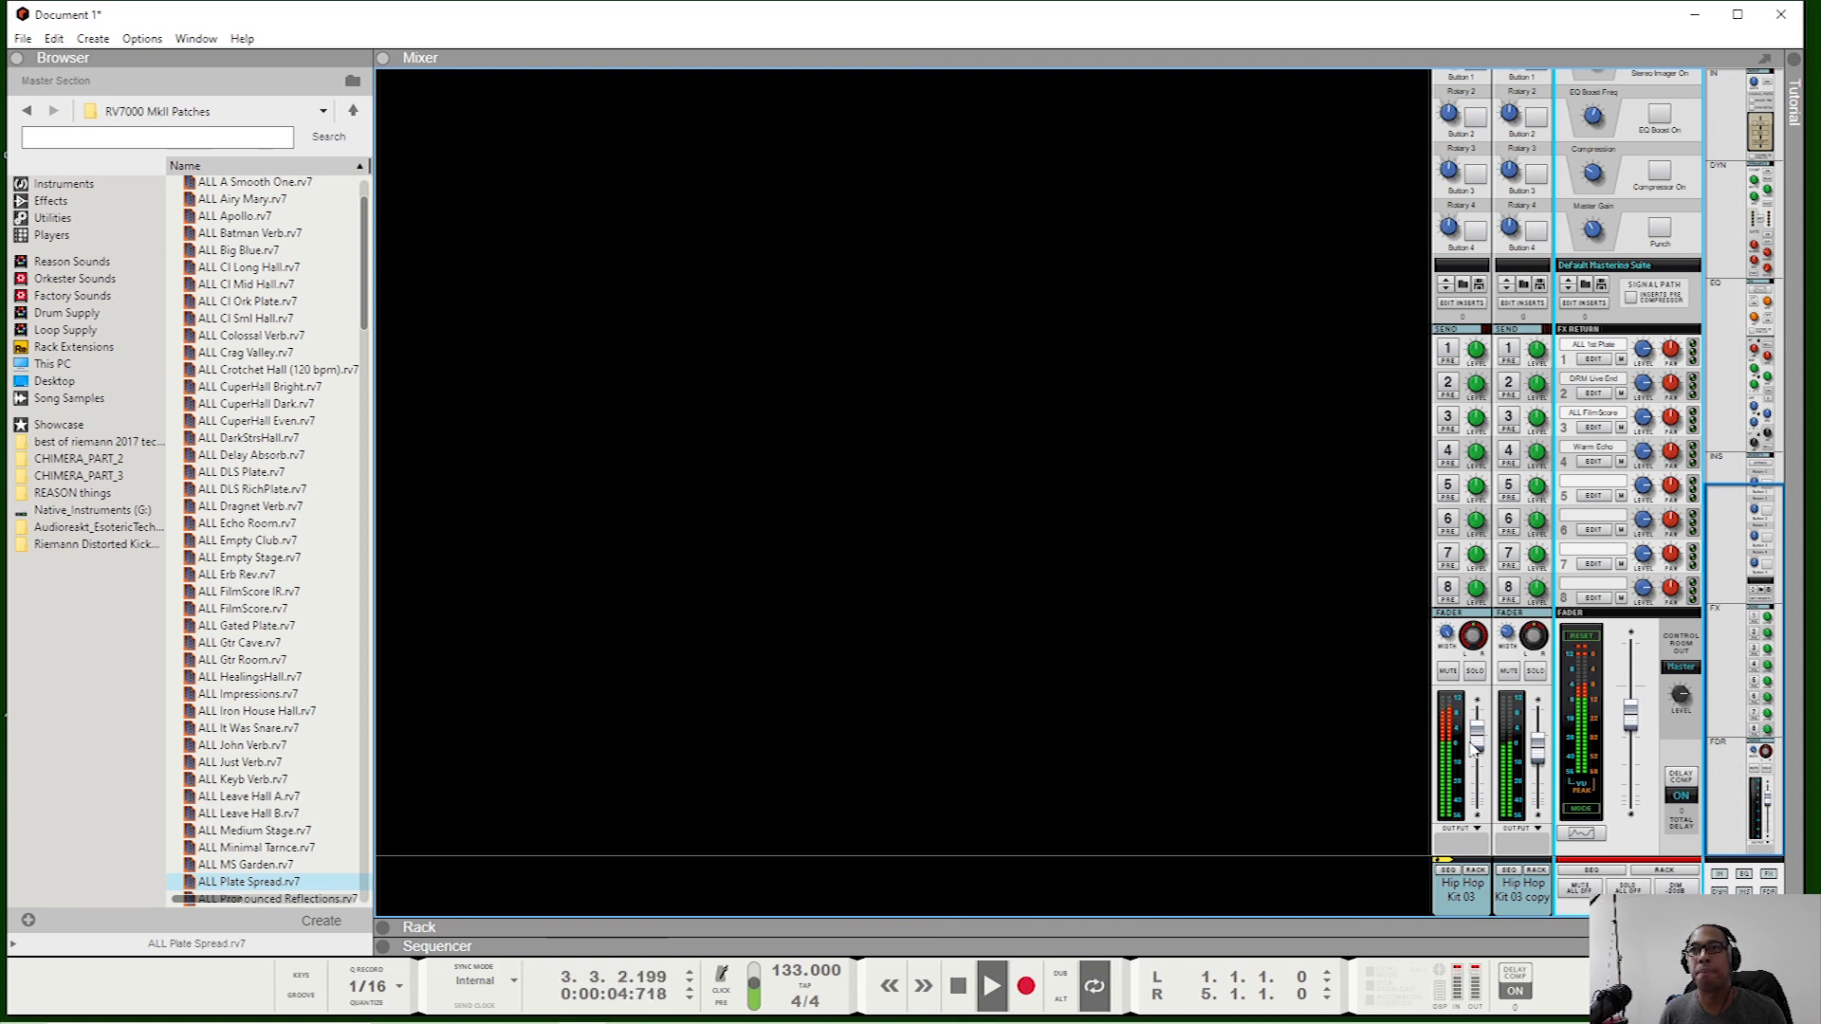
# Step: Lower the original Hip Hop Kit 03 channel to about -2.61 dB and briefly solo it for comparison
pyautogui.moveTo(1479, 754); pyautogui.dragTo(1482, 766)
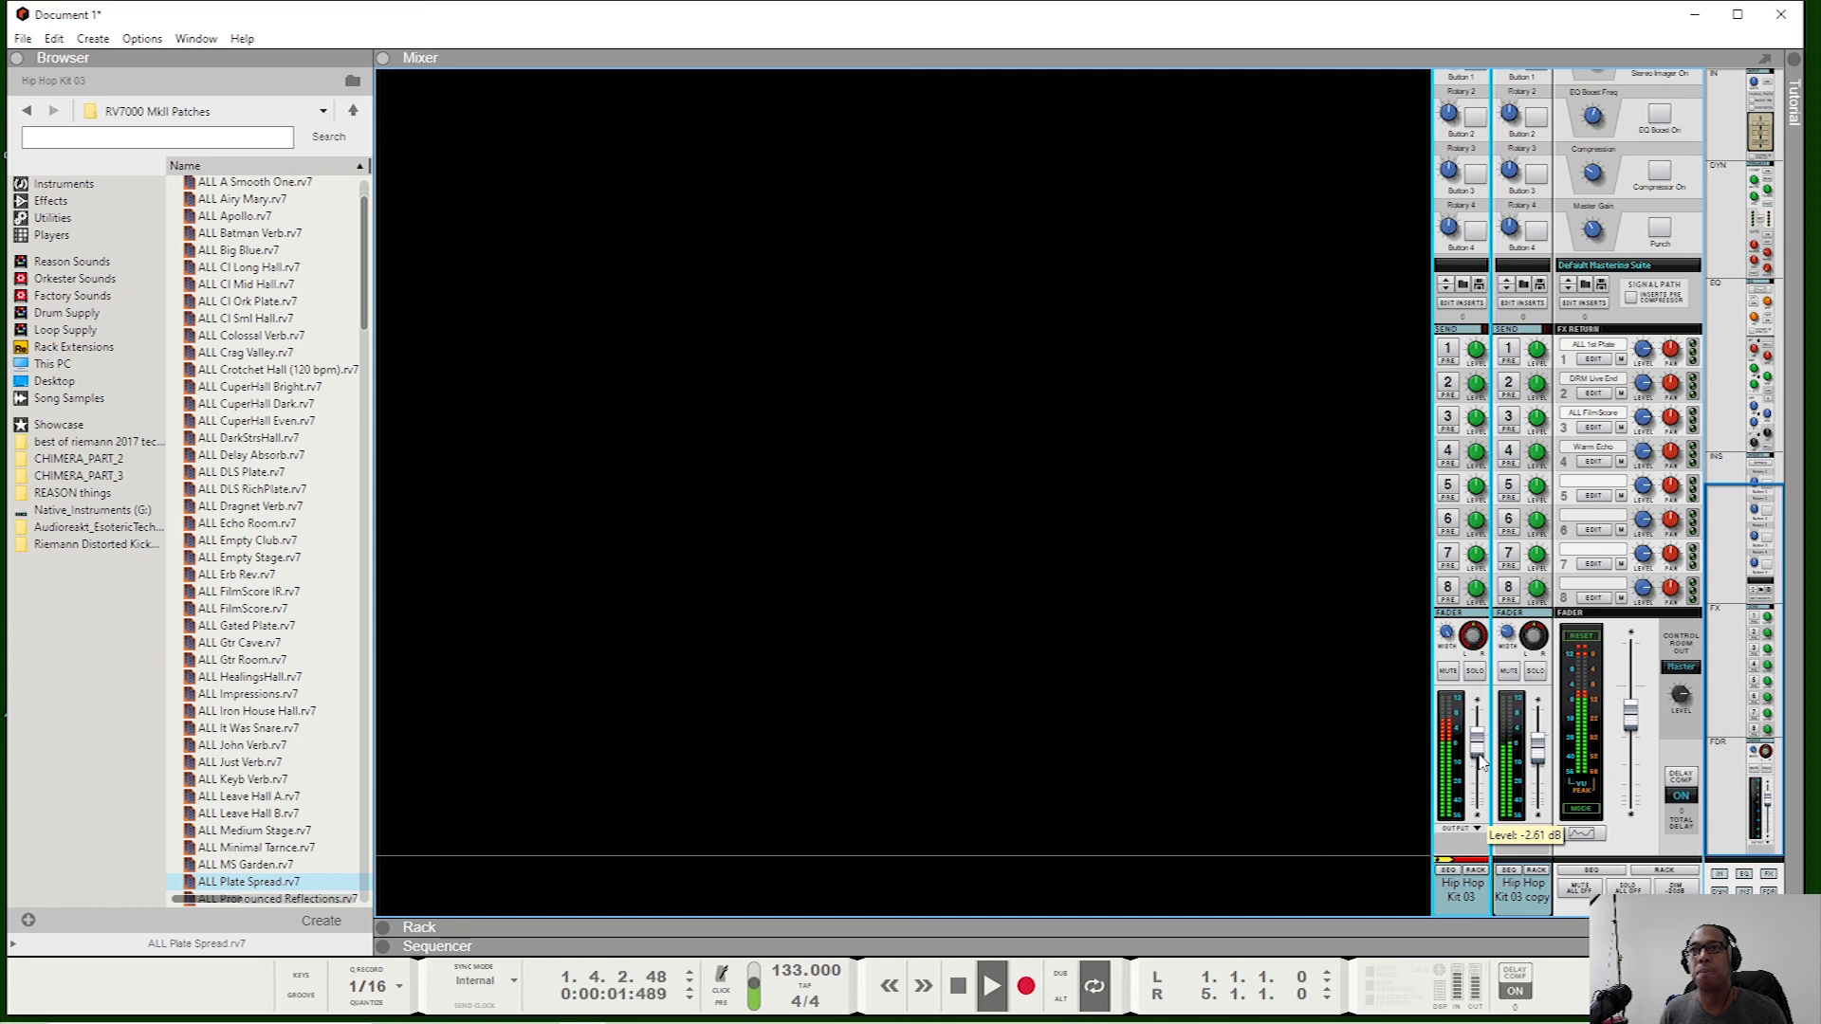
pyautogui.click(1474, 671)
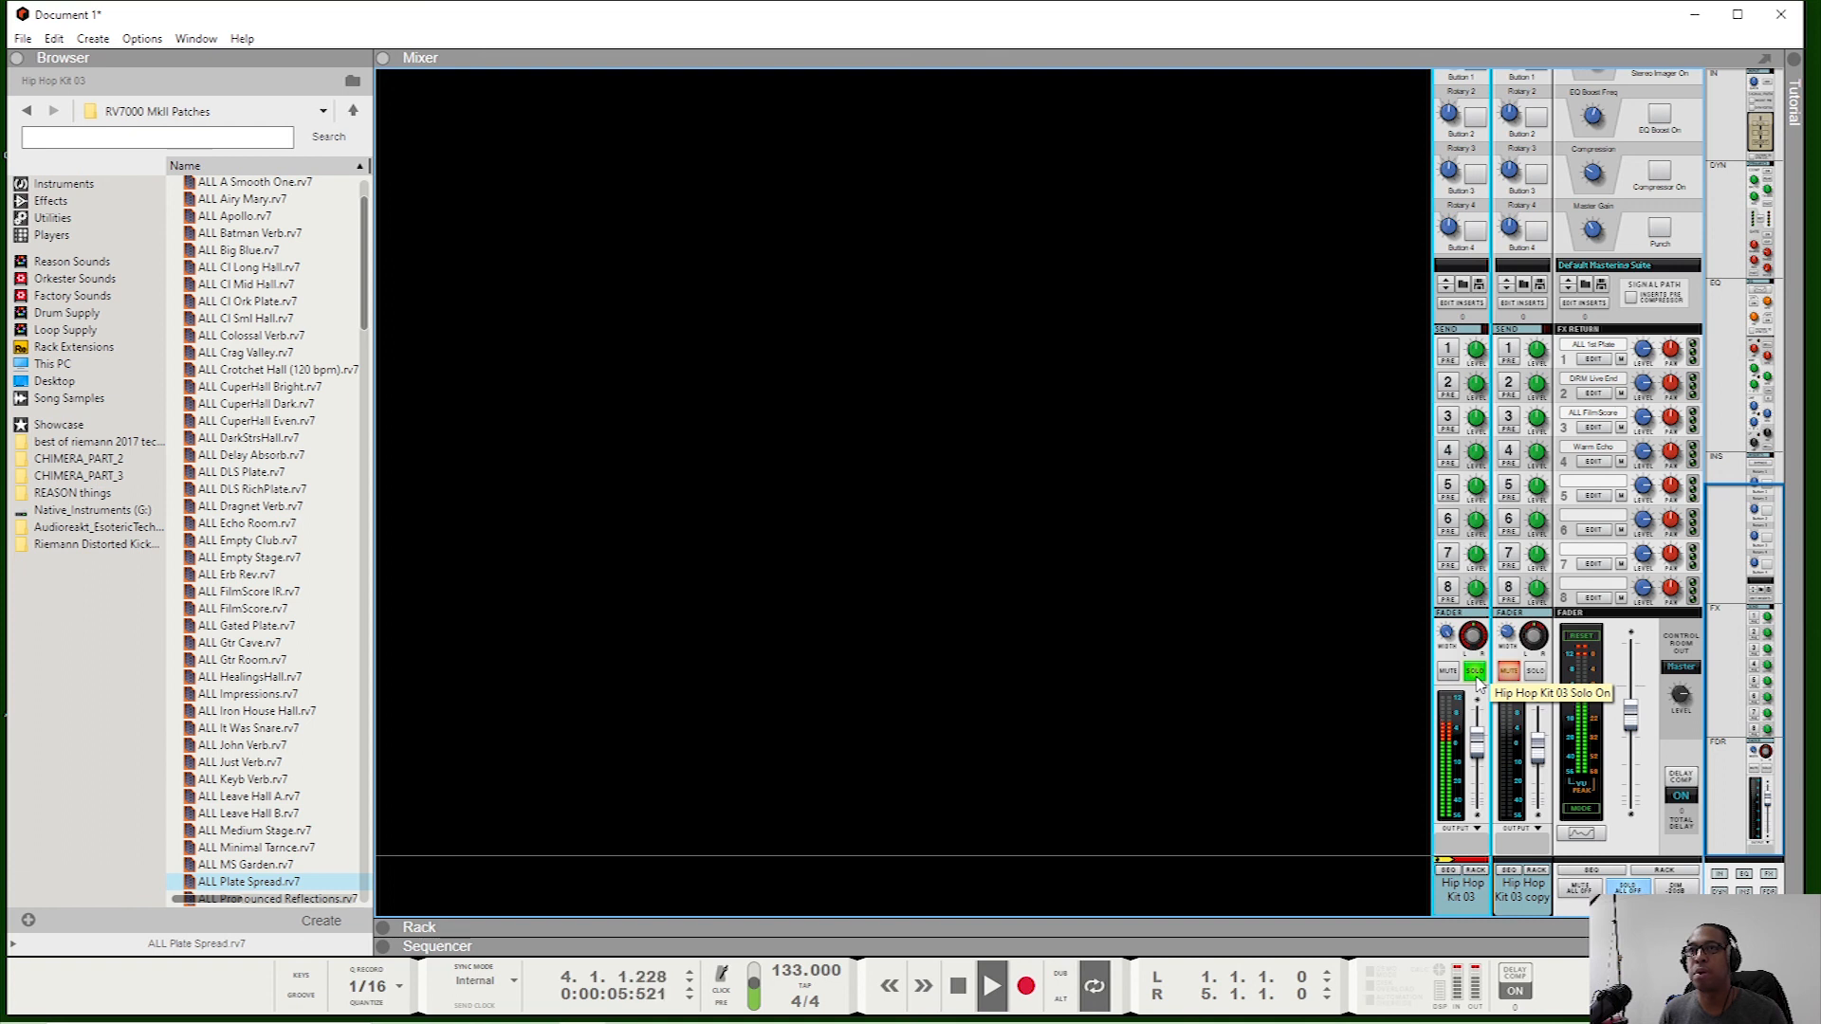
pyautogui.click(1475, 671)
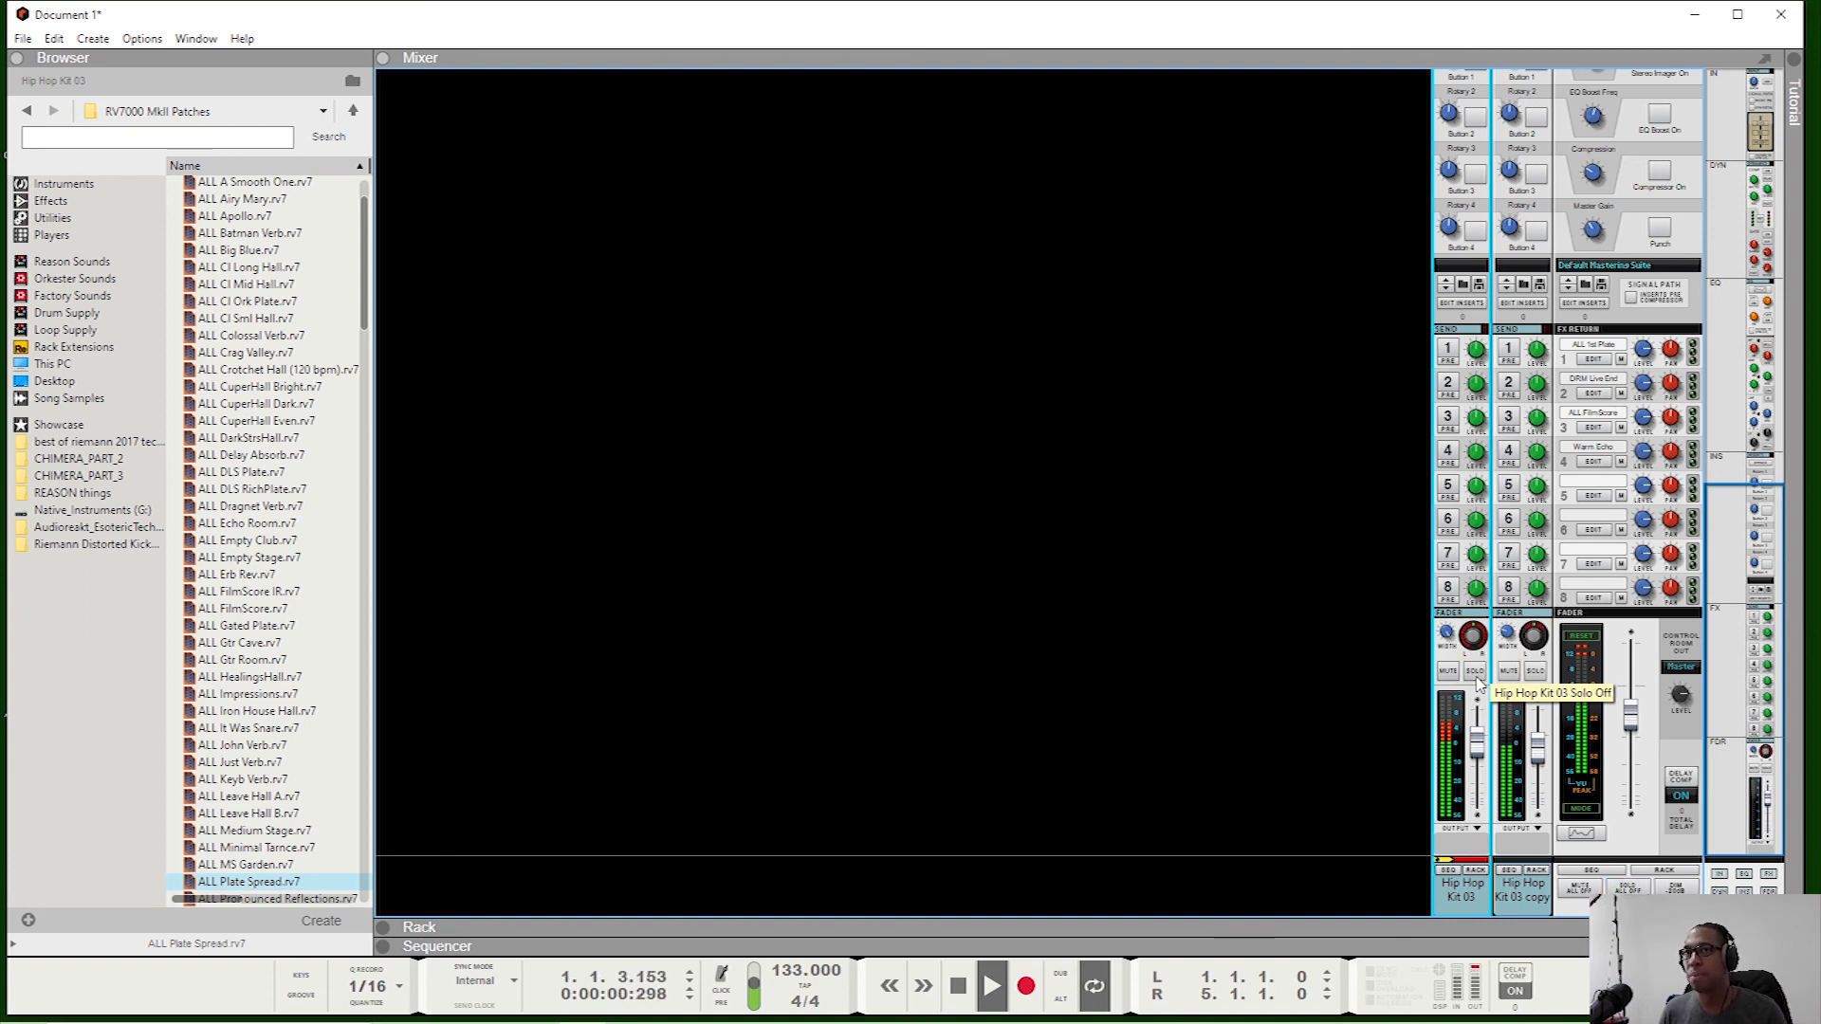
# Step: Show the copied kit's RV7000 MkII in an enlarged rack, open its remote programmer, and set the reverb's predelay to about 120 ms
pyautogui.click(1536, 869)
pyautogui.moveTo(1121, 499); pyautogui.dragTo(1115, 141)
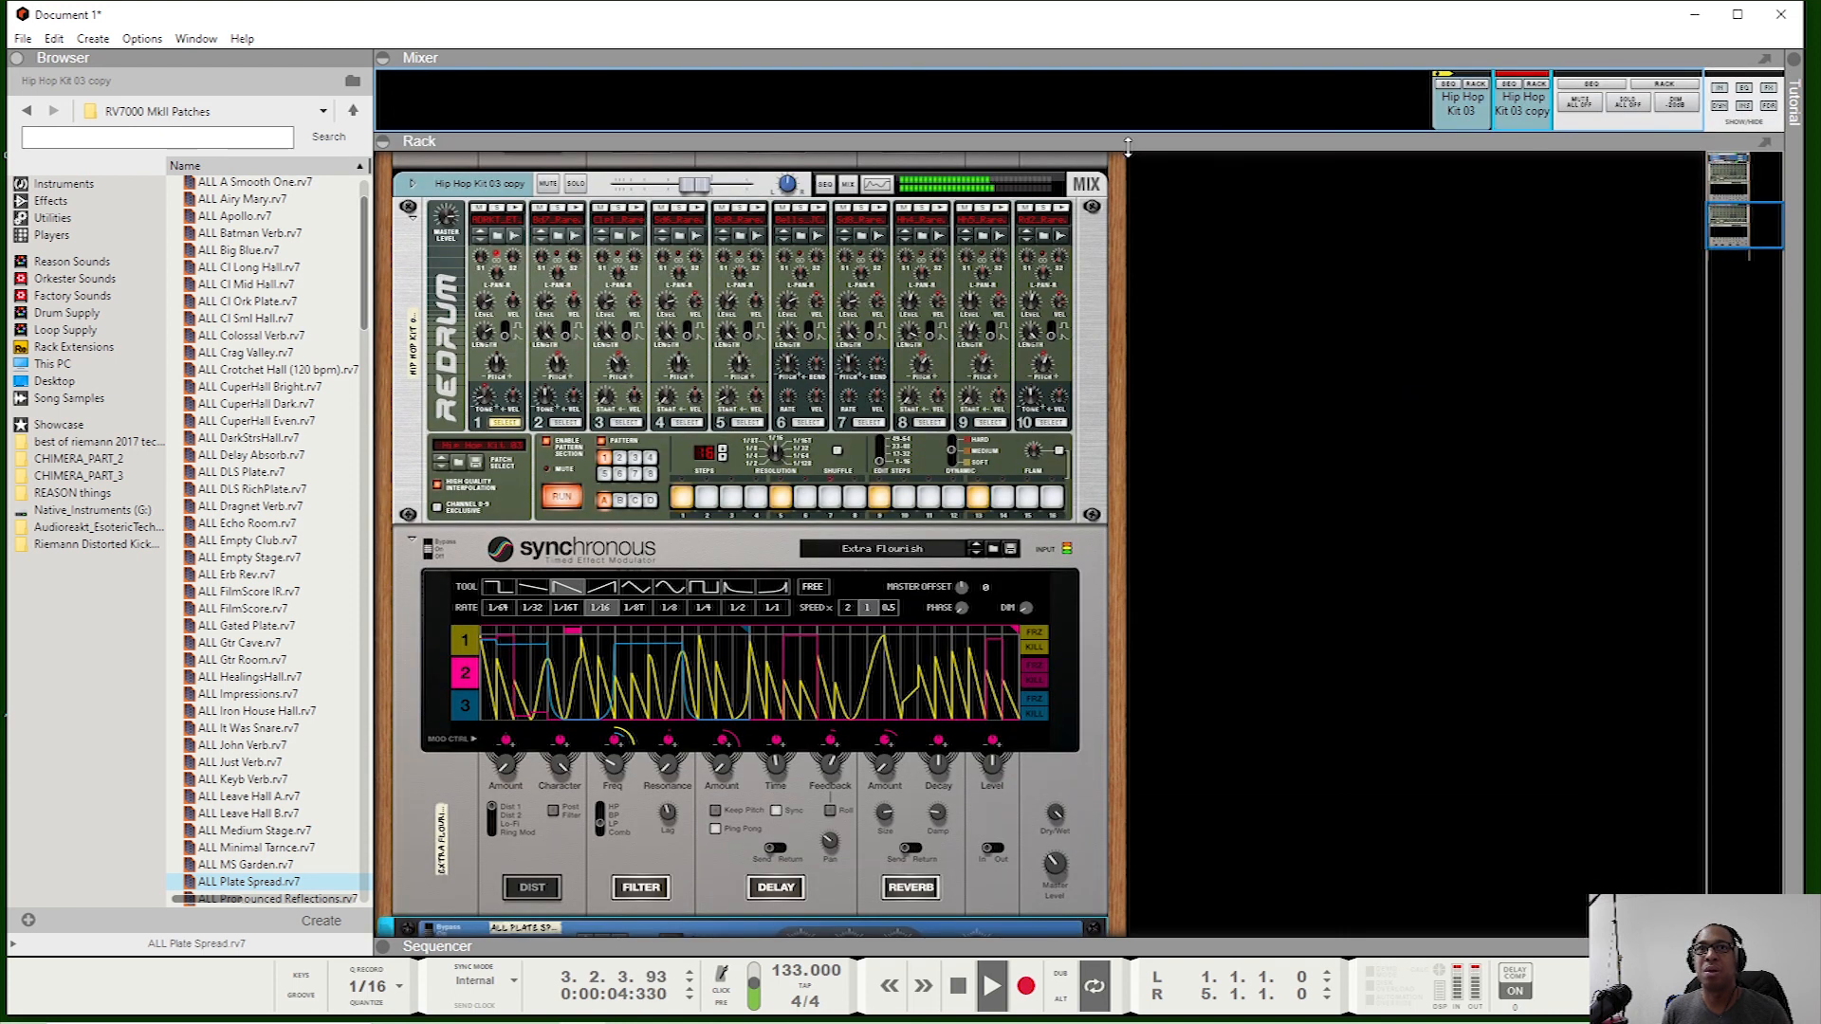
pyautogui.scroll(-5, 986, 754)
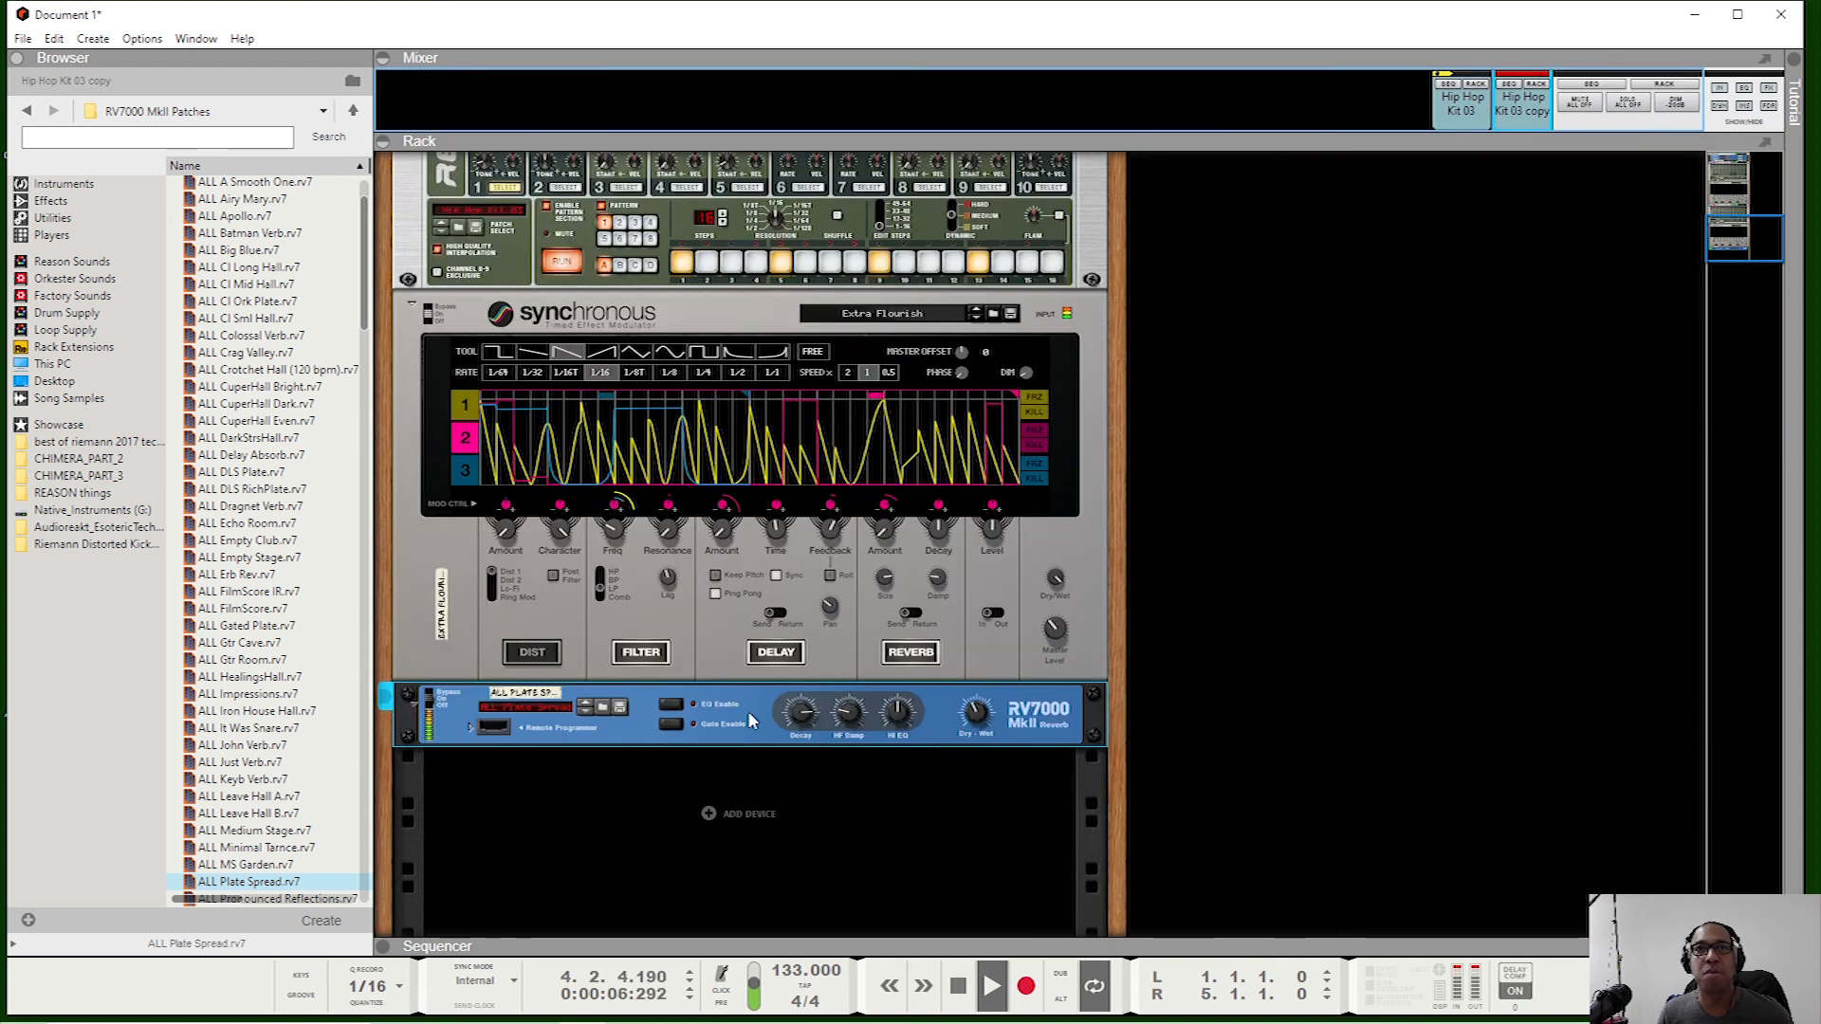
pyautogui.click(851, 721)
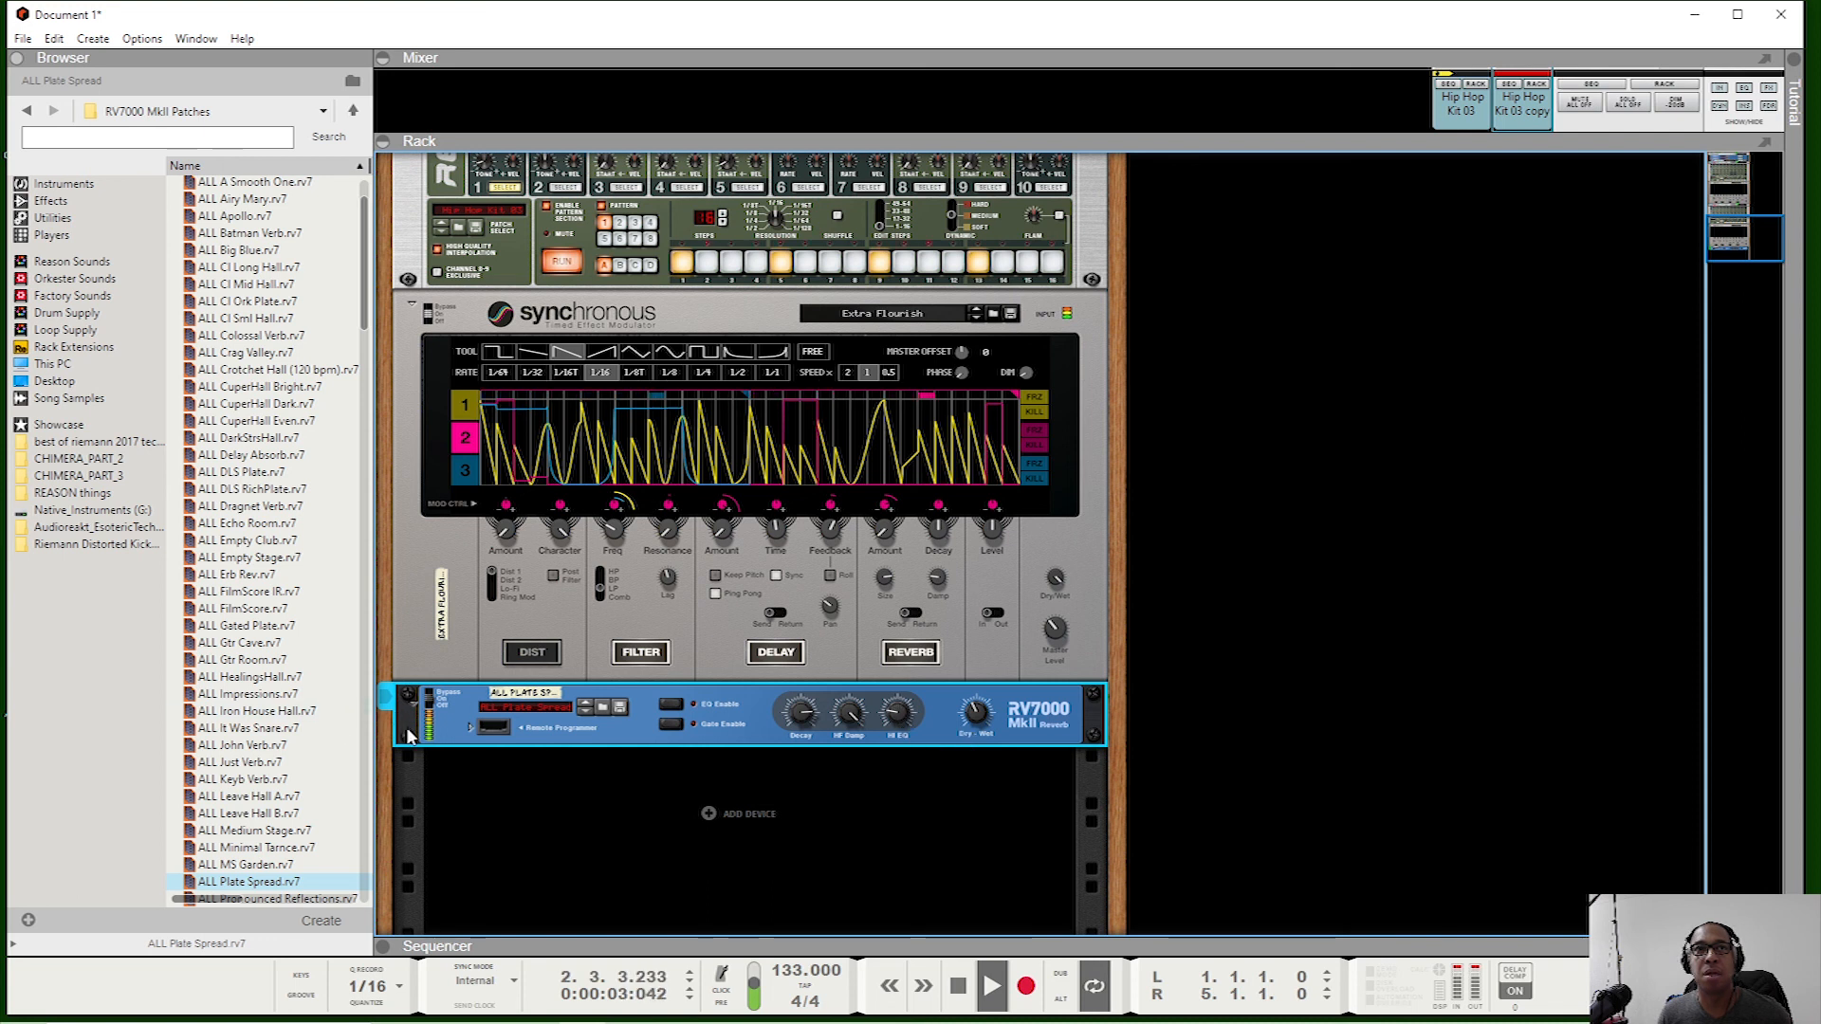
pyautogui.click(469, 726)
pyautogui.moveTo(1057, 834); pyautogui.dragTo(1061, 778)
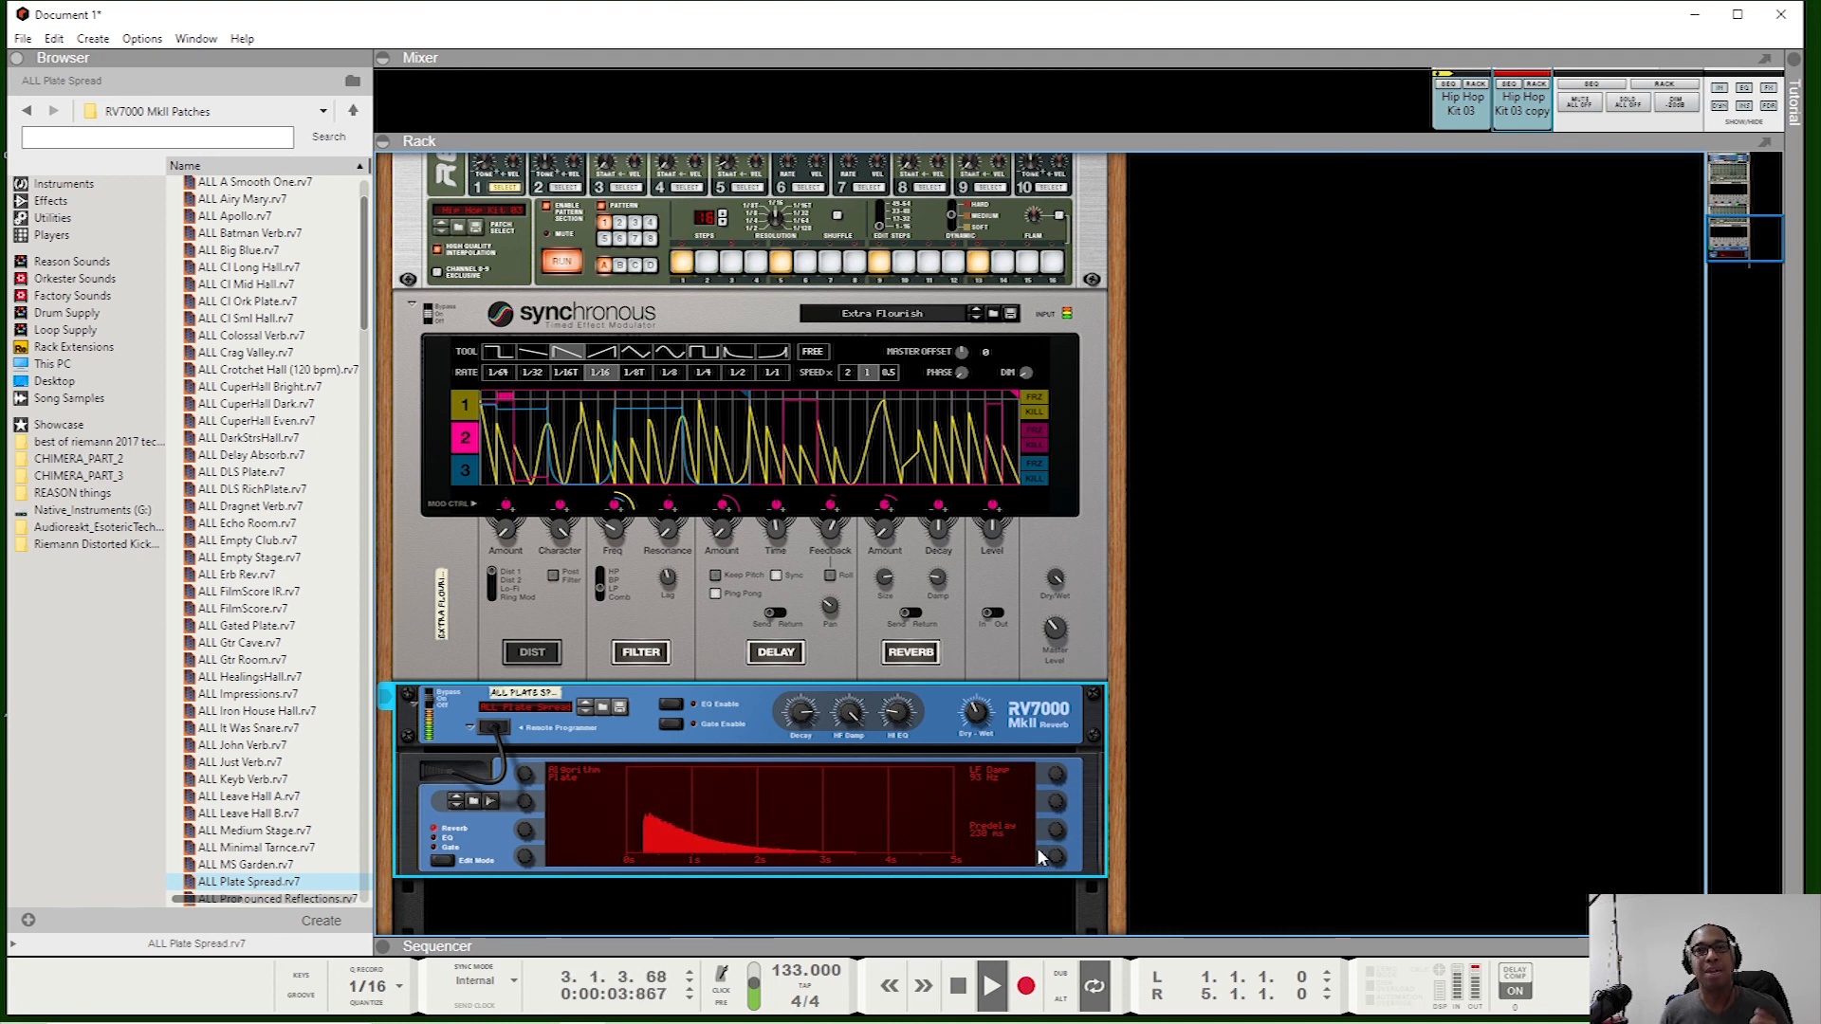
pyautogui.moveTo(1055, 834); pyautogui.dragTo(1056, 860)
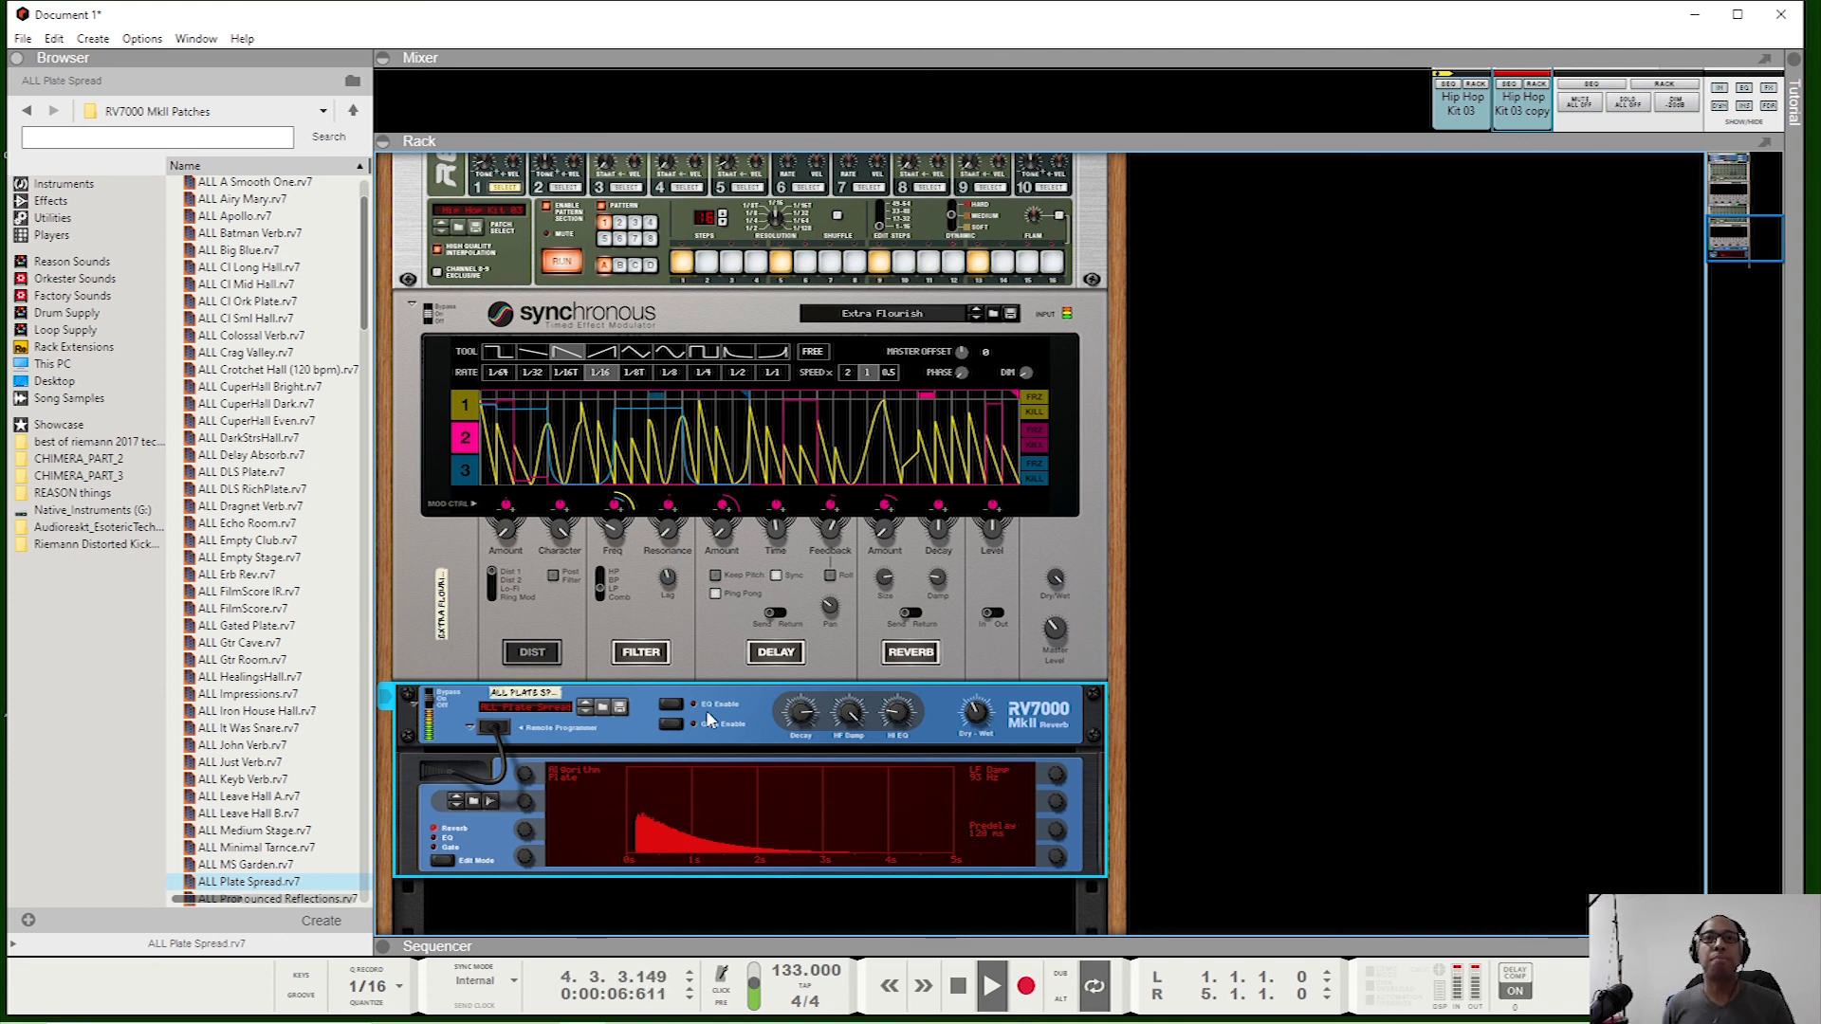
# Step: Examine both Redrum and Synchronous chains in the rack while listening to the layered kicks, and stop playback
pyautogui.scroll(6, 706, 718)
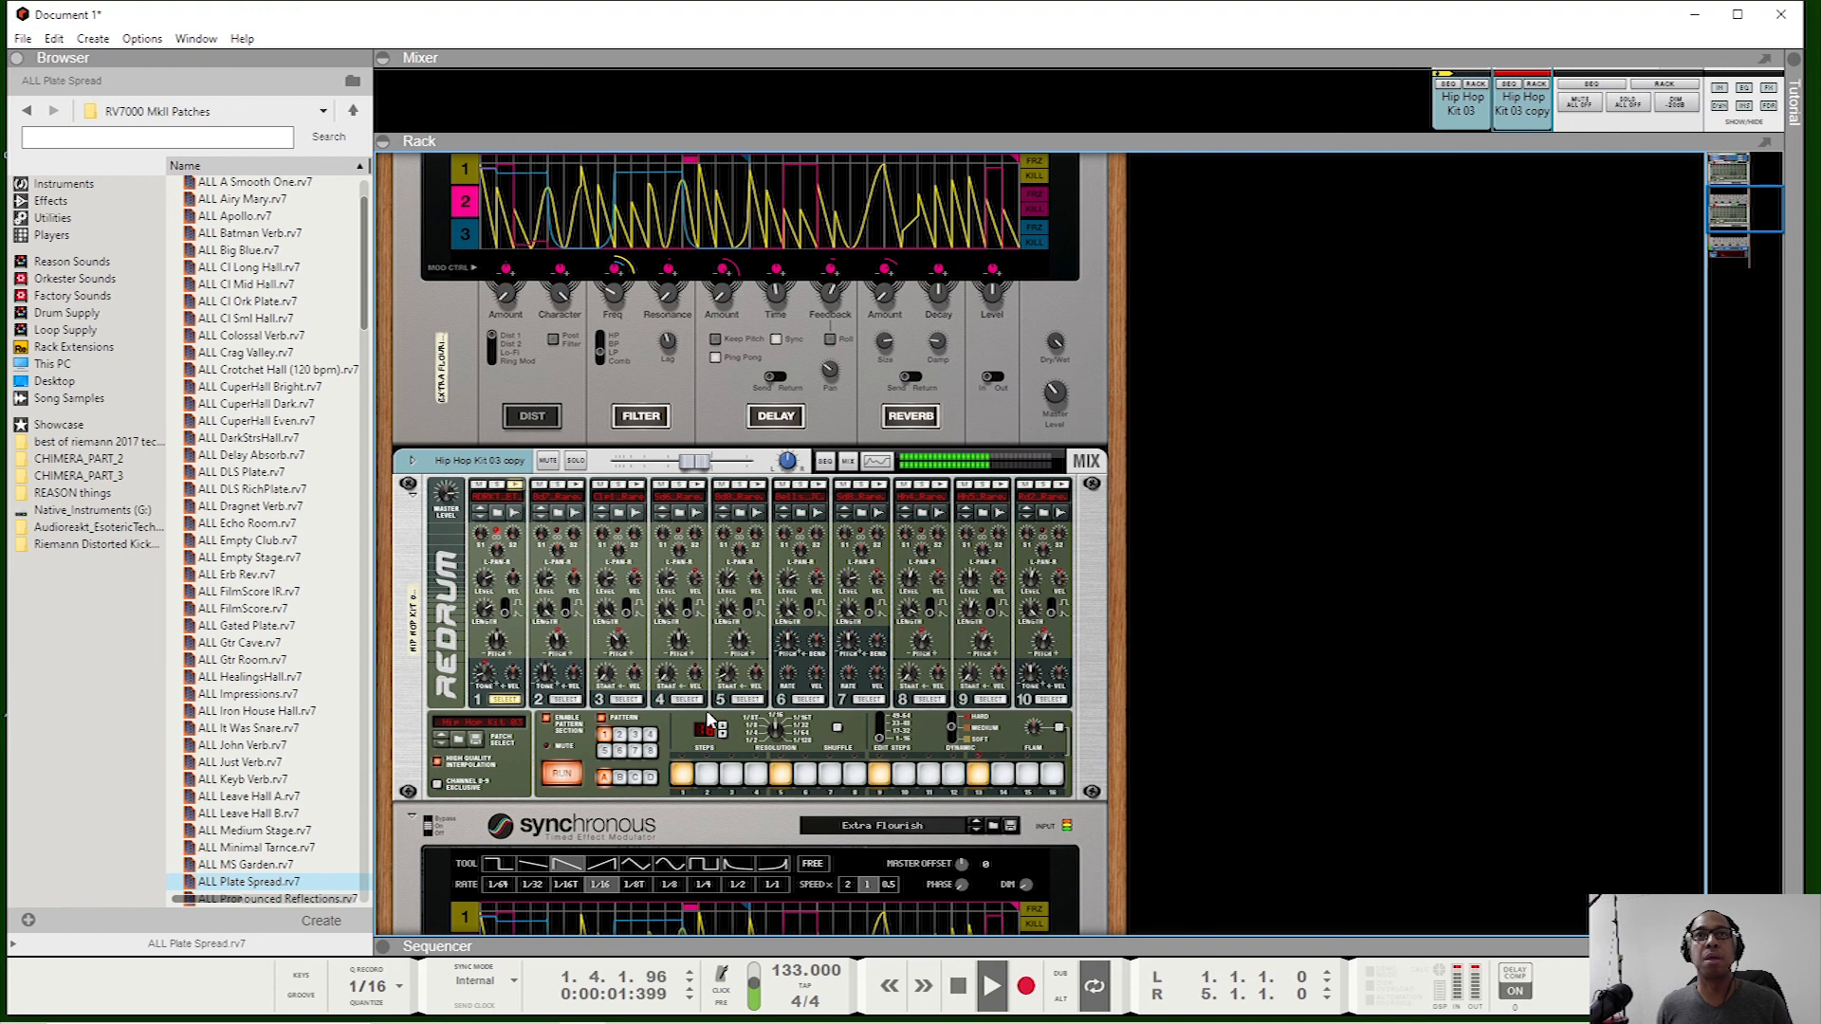
pyautogui.scroll(10, 706, 717)
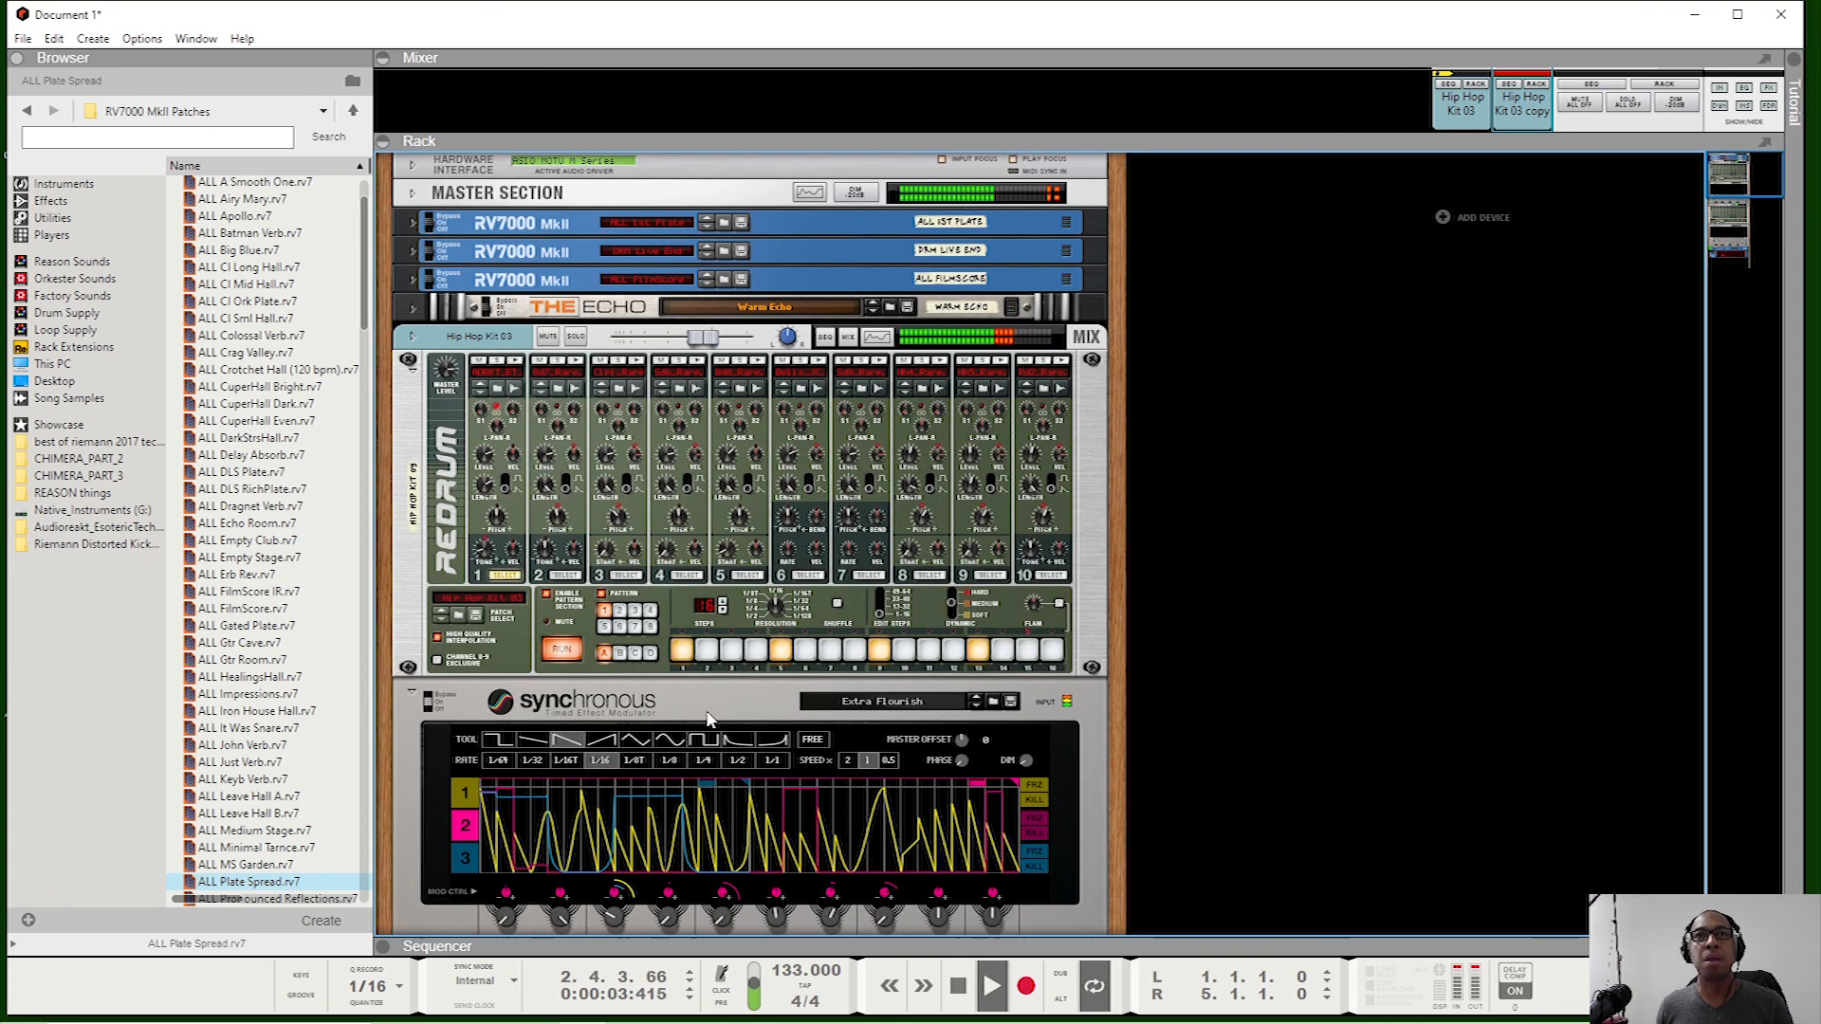
pyautogui.scroll(-6, 705, 718)
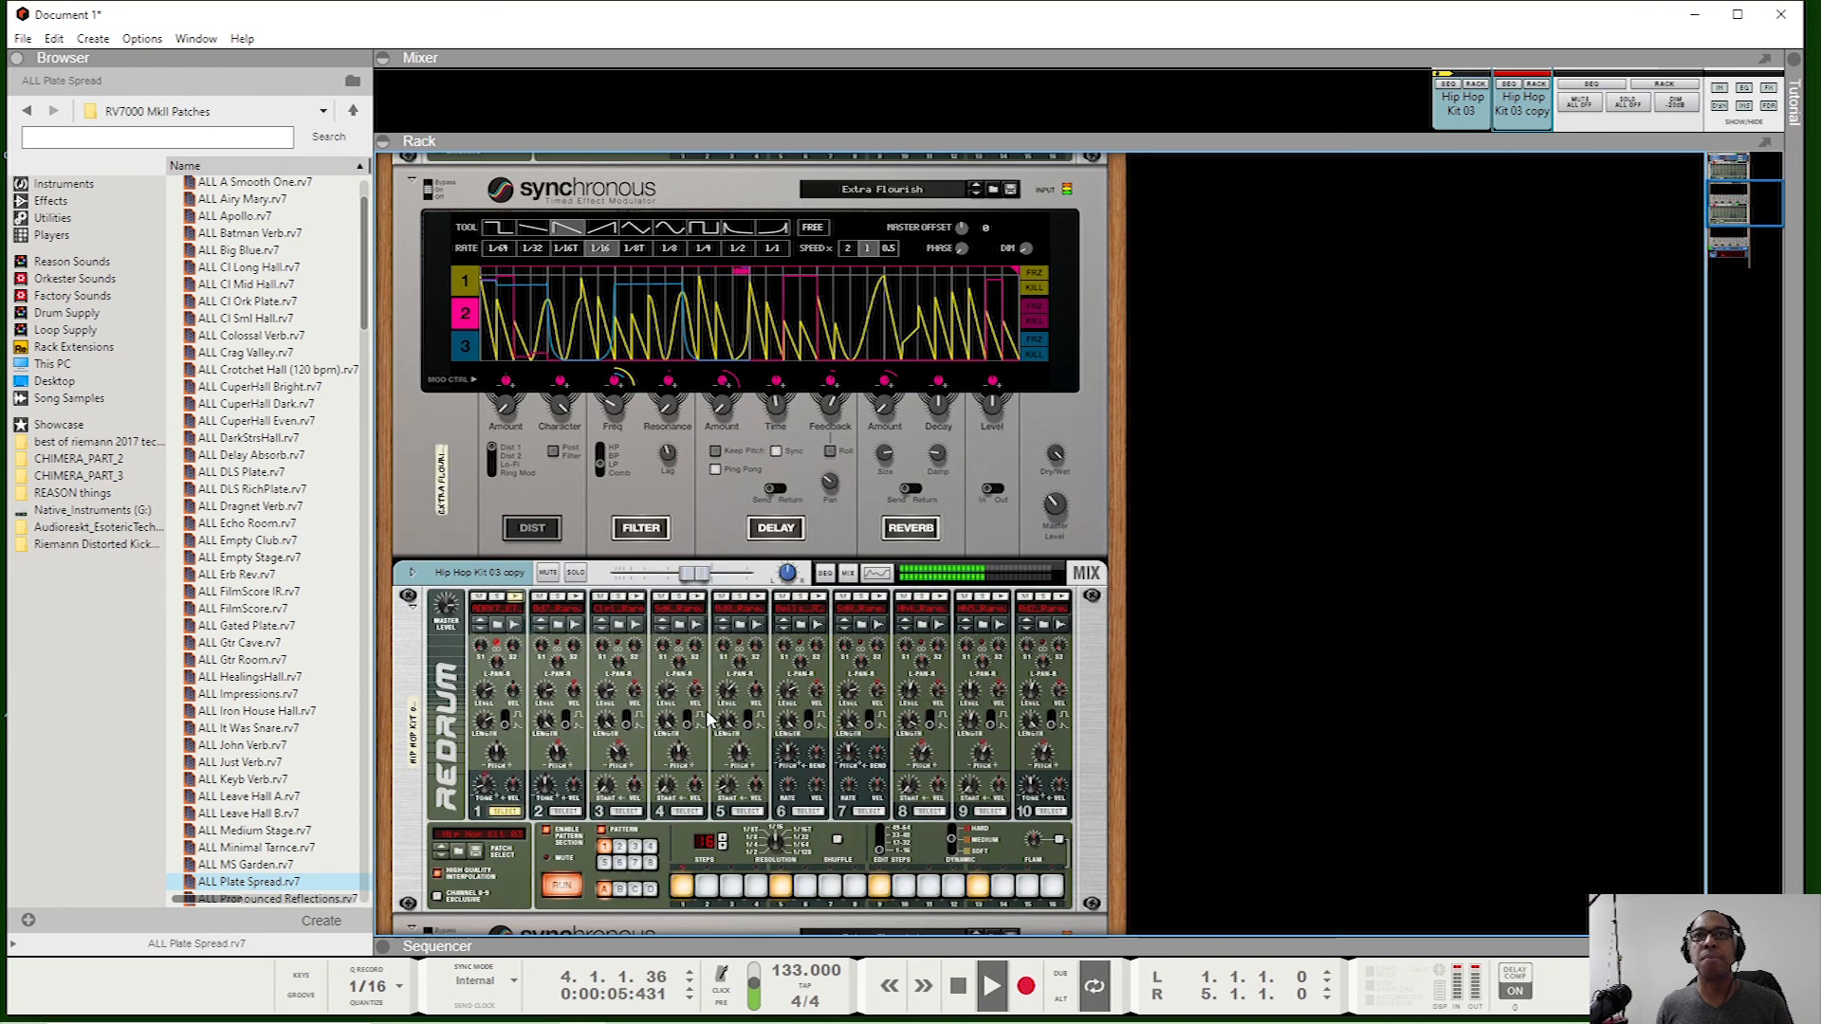
pyautogui.scroll(-7, 706, 718)
pyautogui.scroll(-2, 705, 718)
pyautogui.scroll(1, 705, 709)
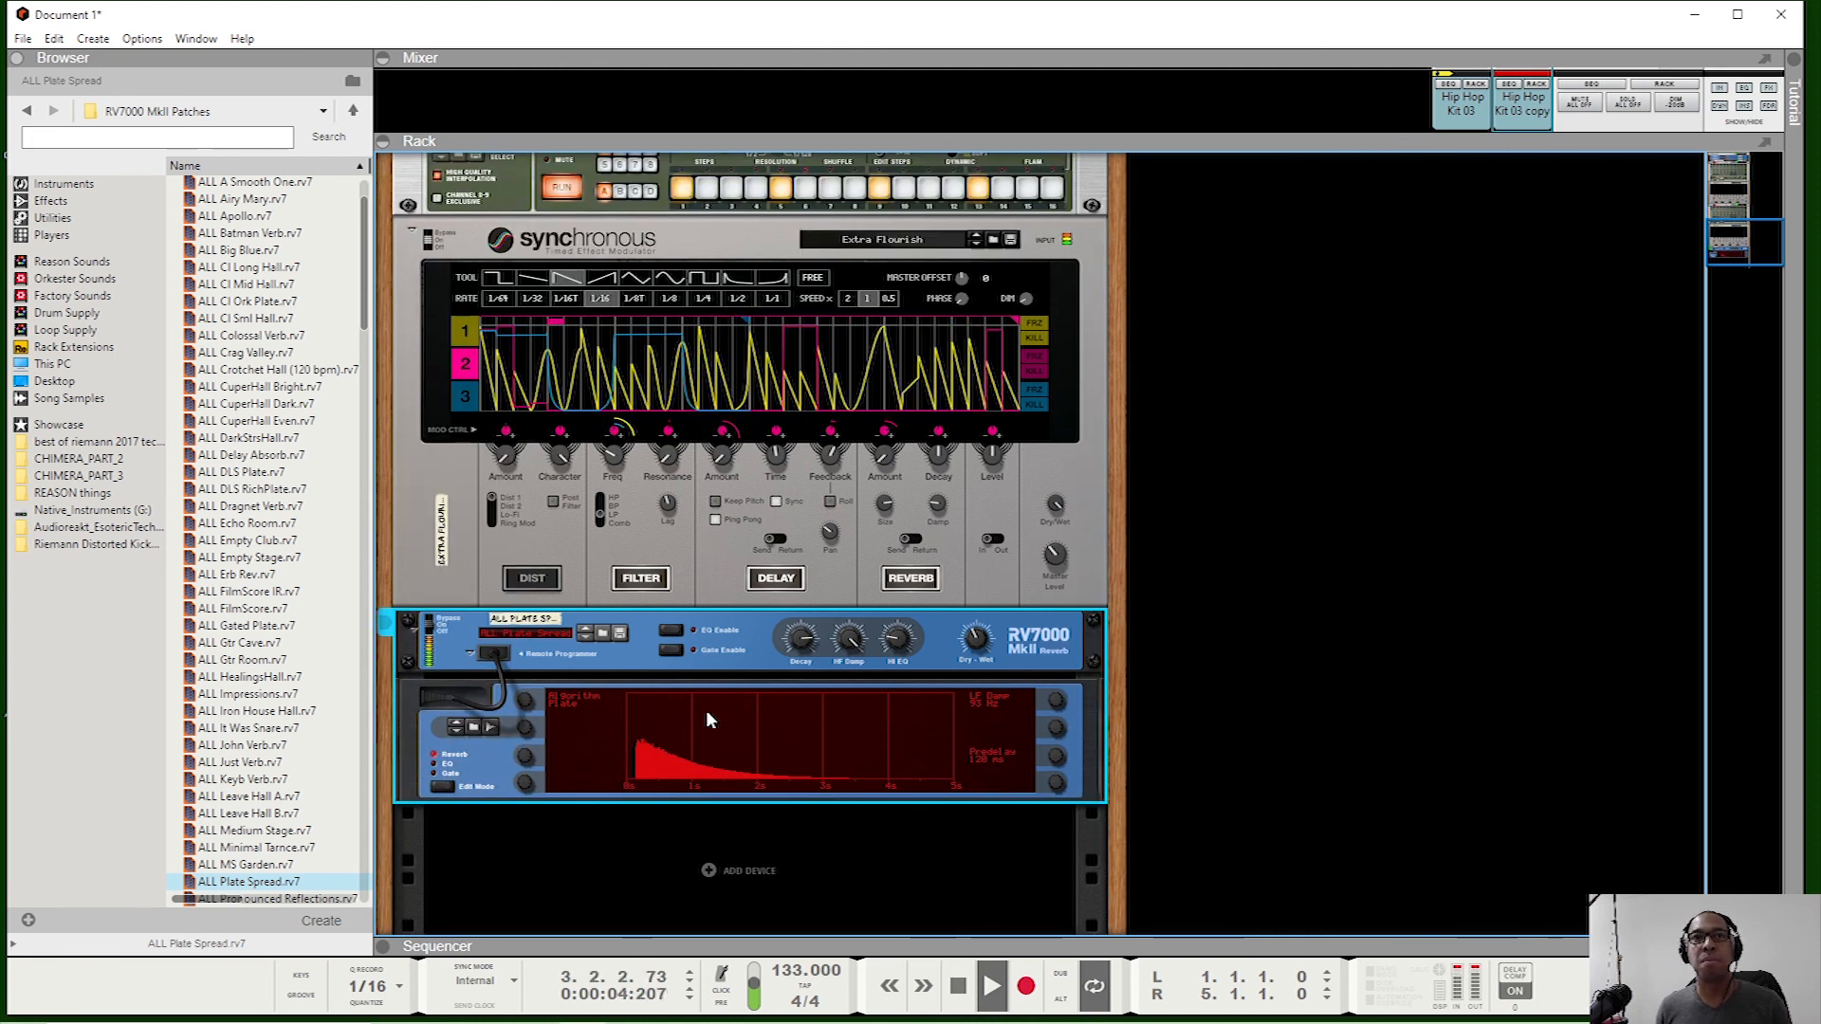
pyautogui.press('space')
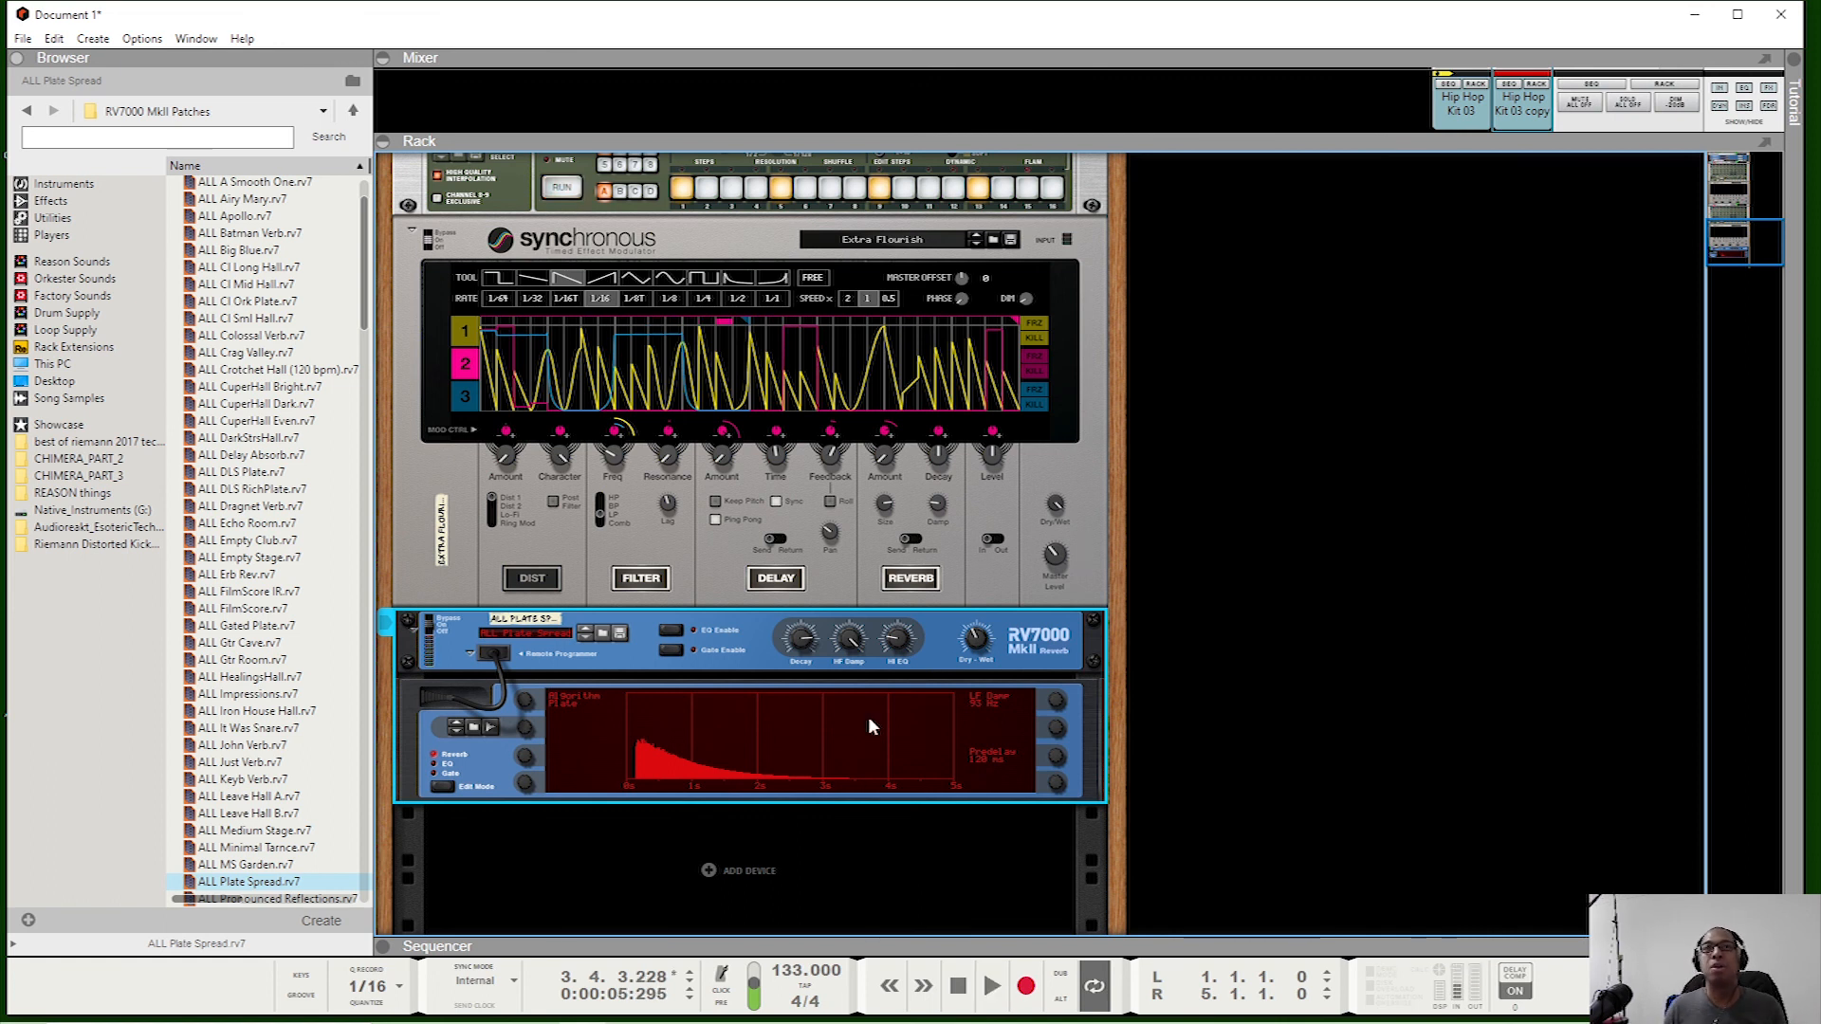
# Step: Return to the original kit's devices in the rack and resize the mixer area so both channels' faders show above them
pyautogui.scroll(6, 871, 726)
pyautogui.scroll(10, 868, 715)
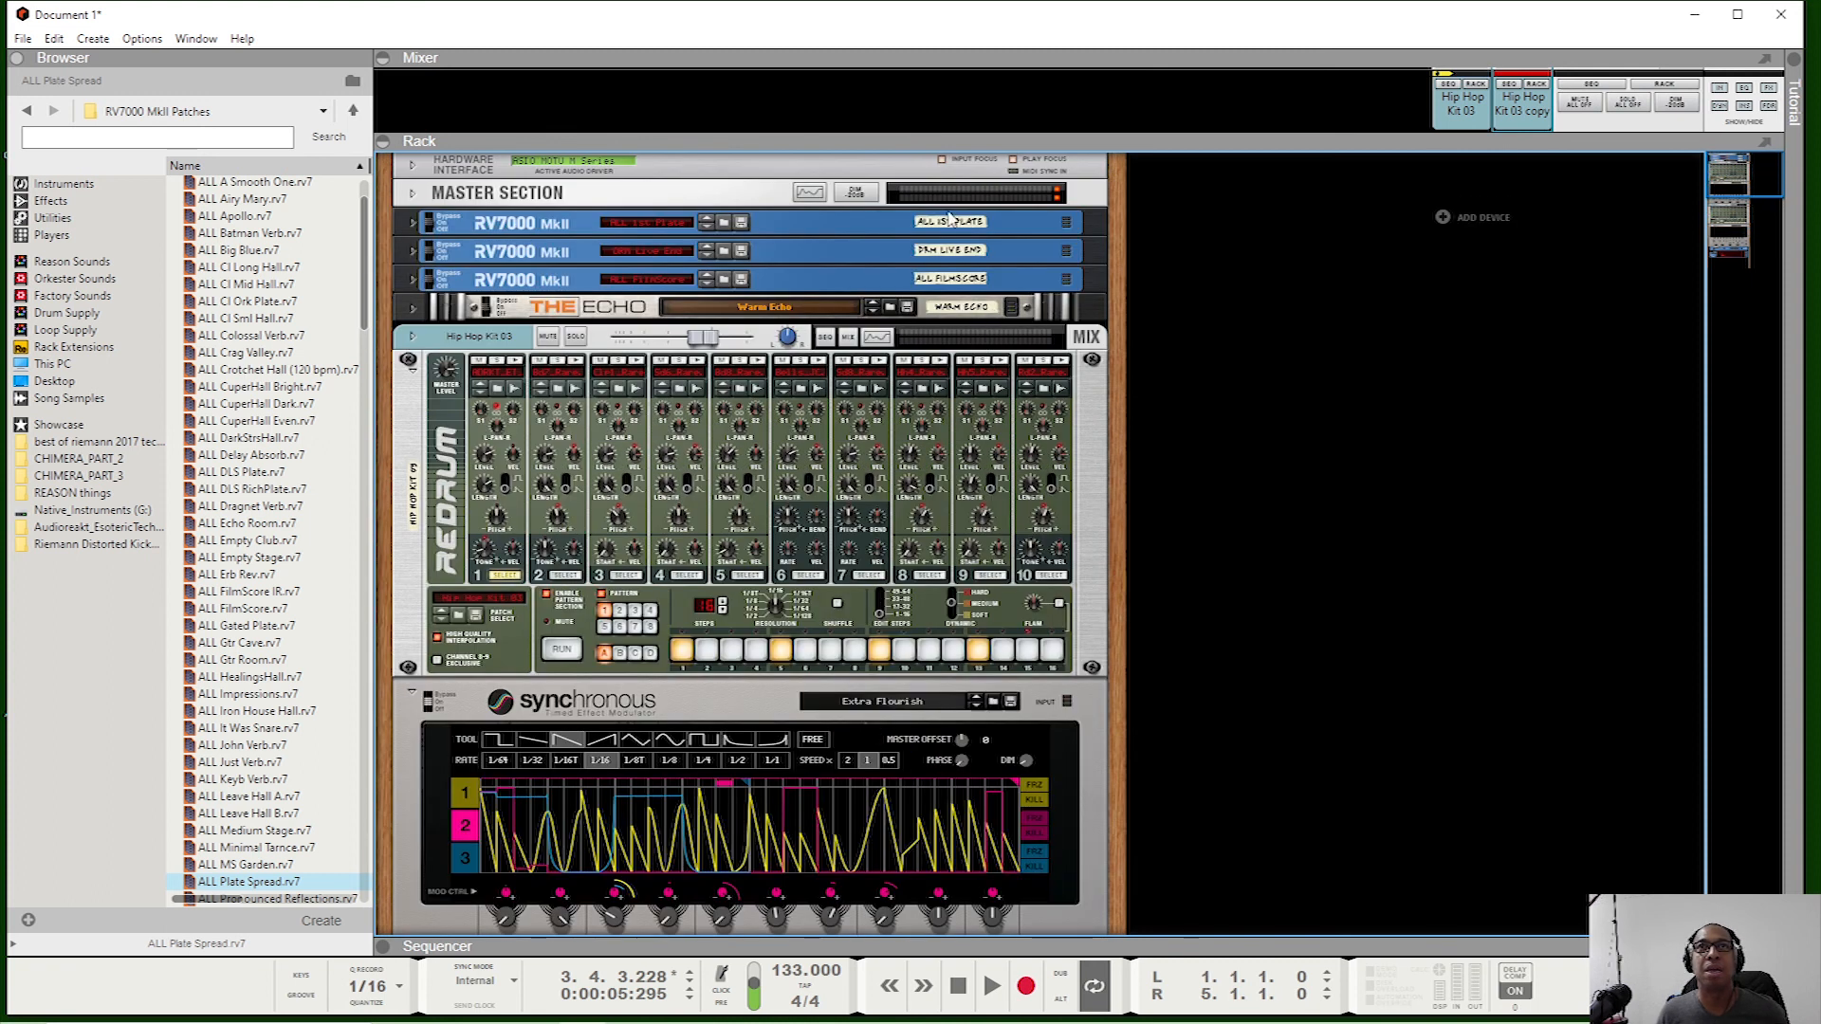
pyautogui.moveTo(1004, 144); pyautogui.dragTo(1030, 563)
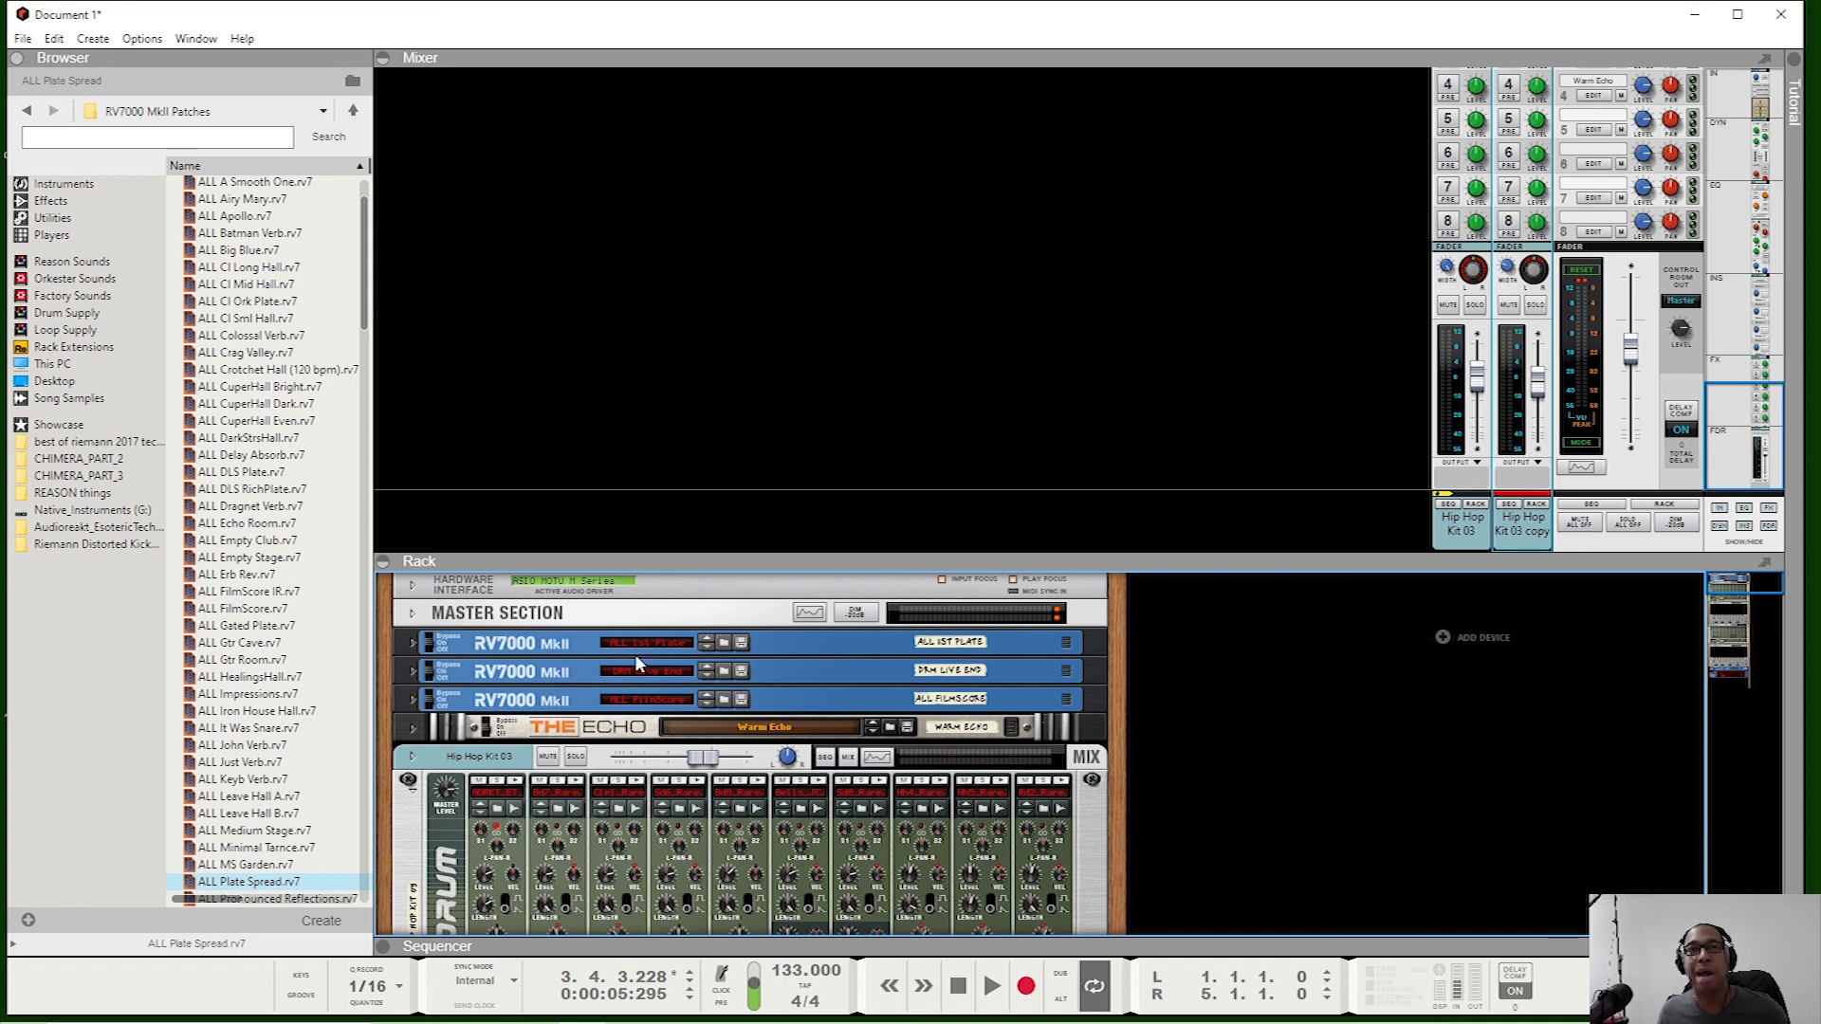
pyautogui.moveTo(655, 553); pyautogui.dragTo(675, 395)
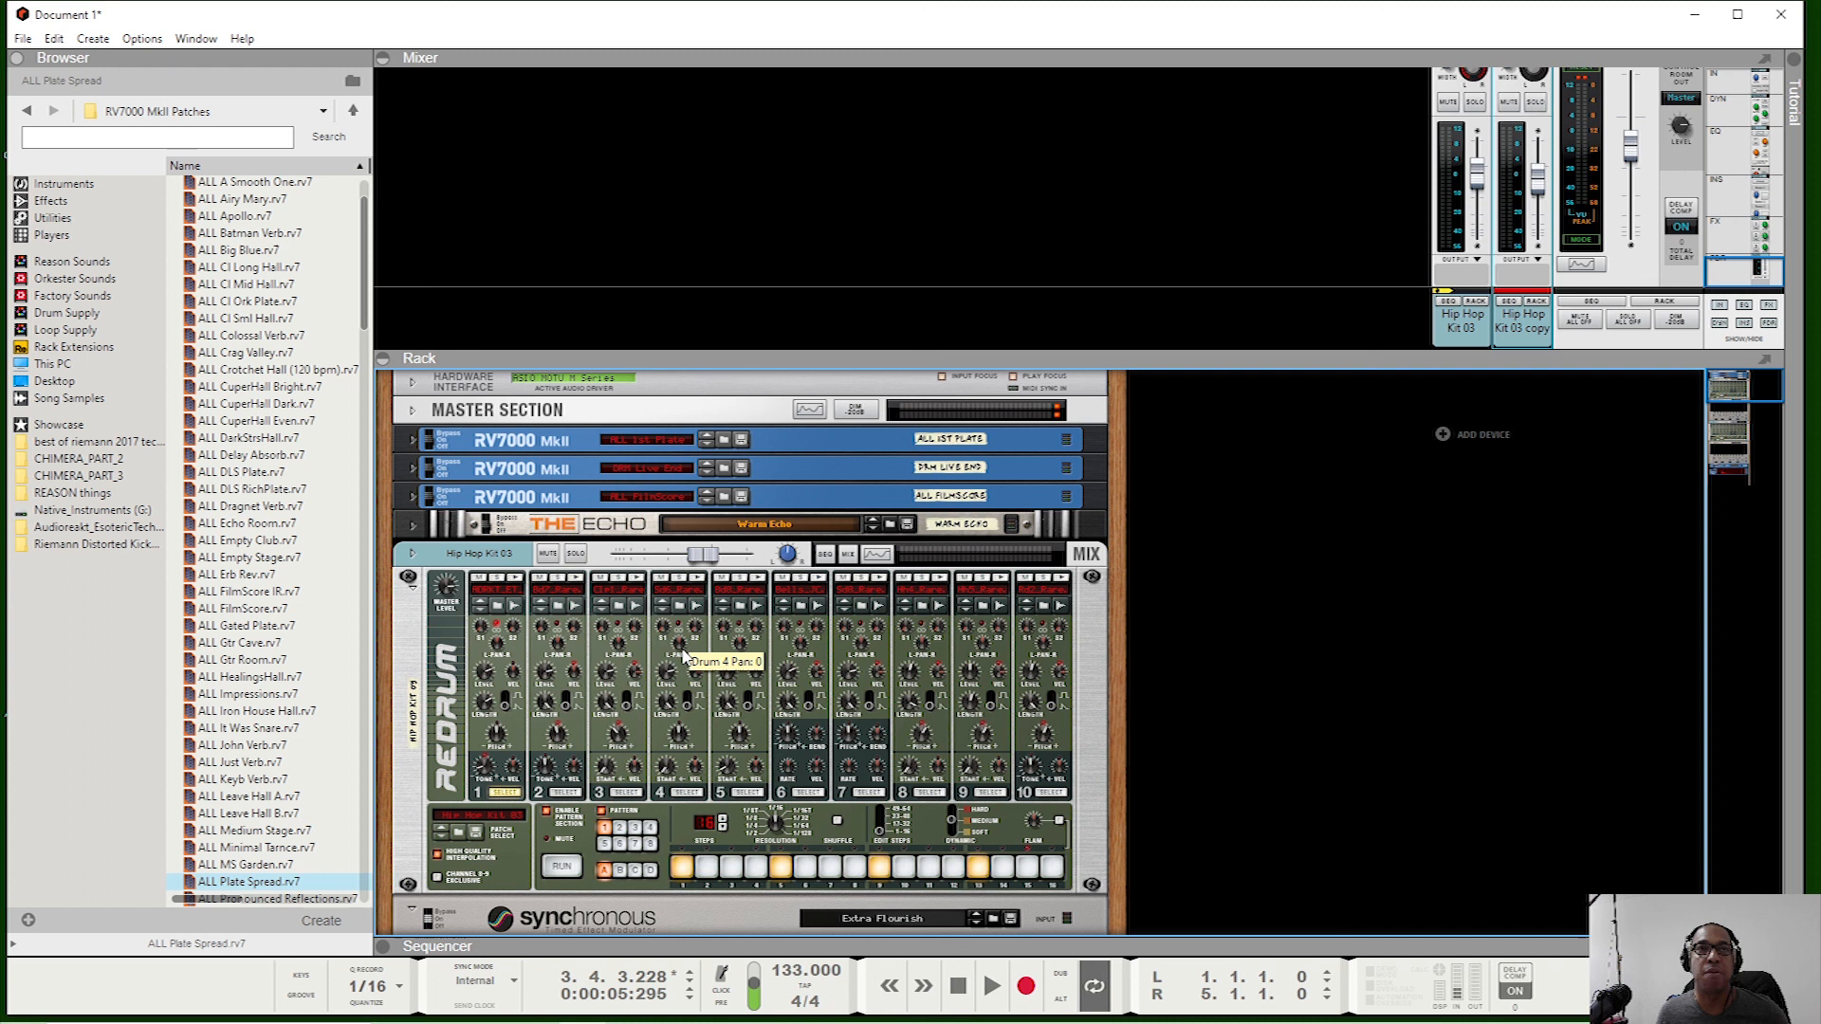